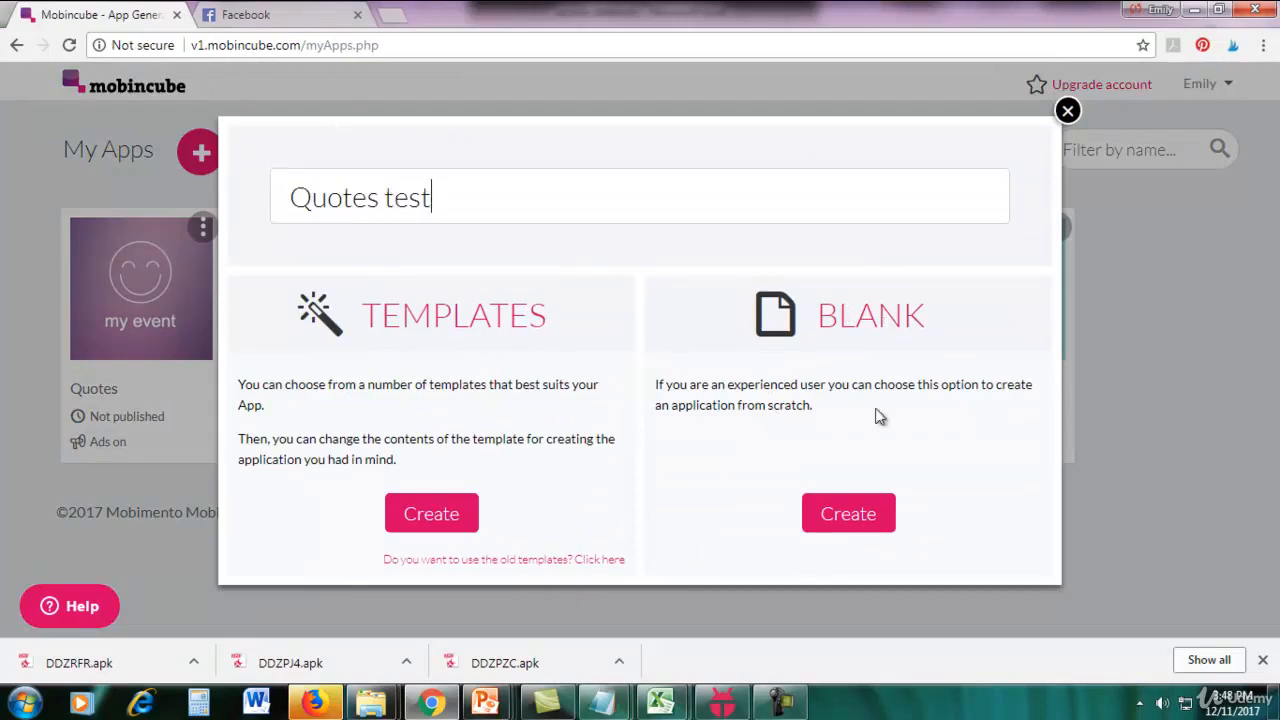
Create the "Quotes test" app as a blank application from scratch.
click(860, 515)
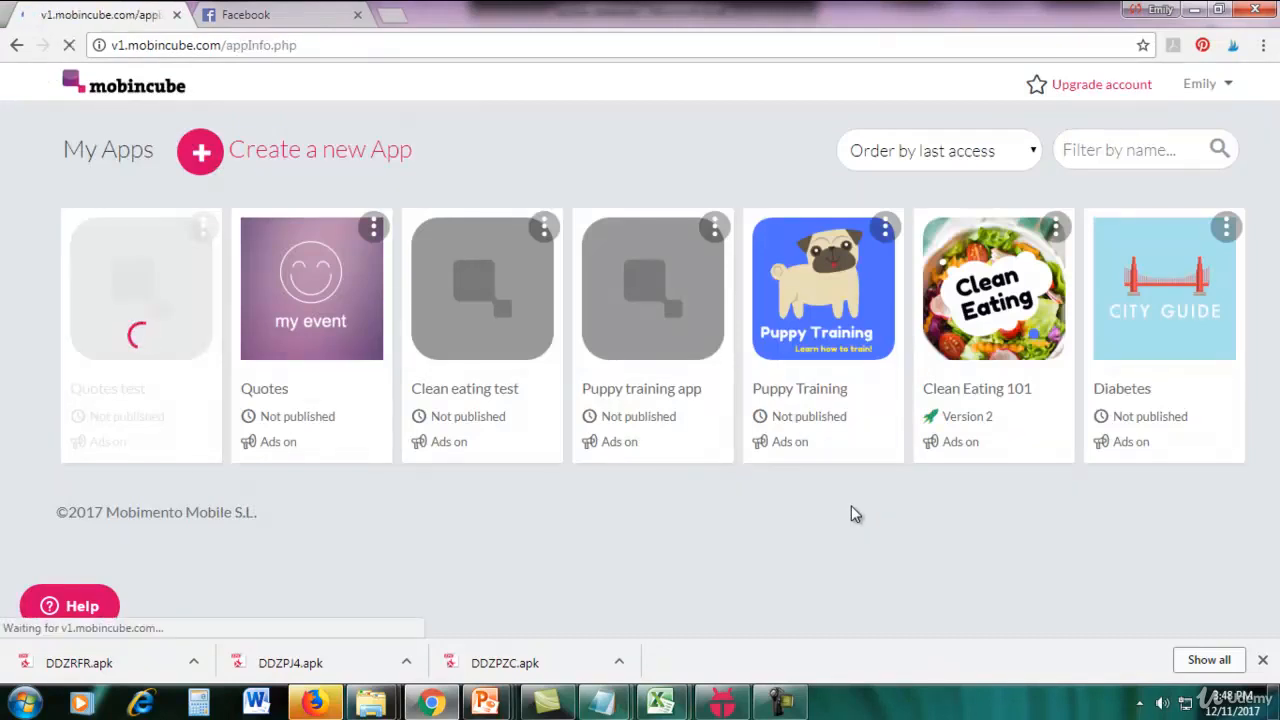
click(781, 700)
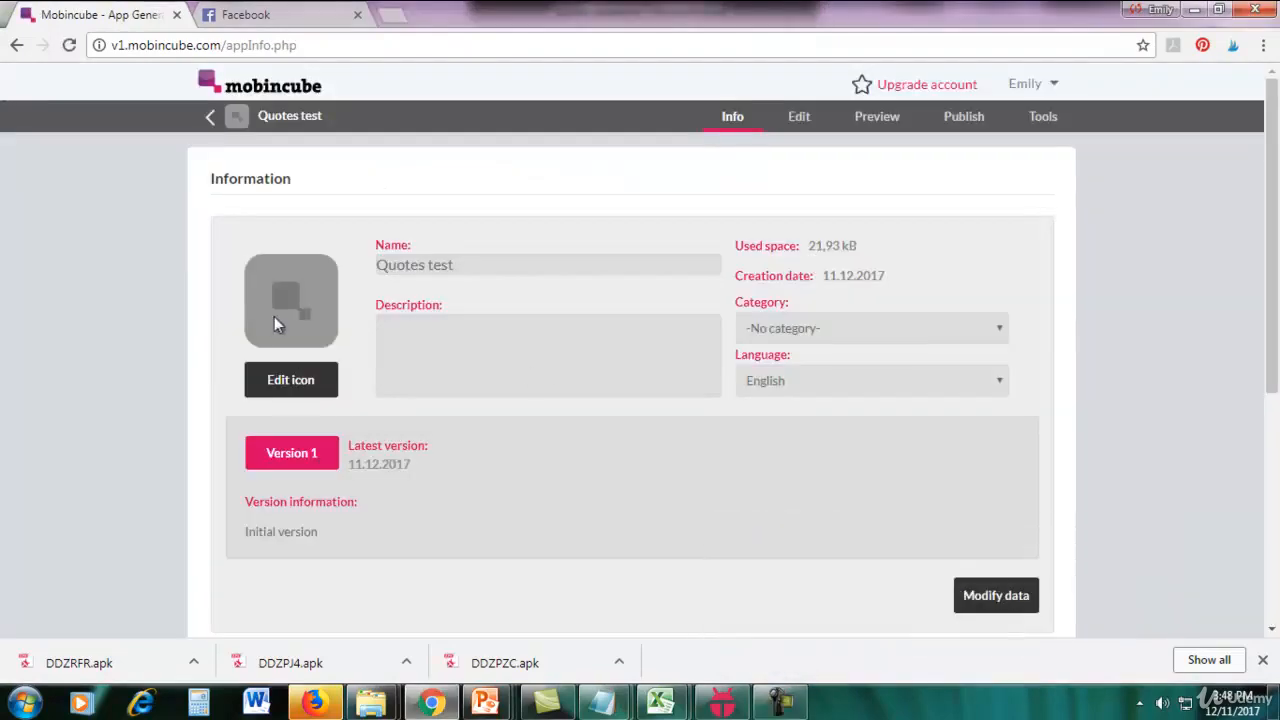
Upload the pink and yellow Quotes image as the app icon and give it rounded corners.
click(292, 386)
double_click(867, 162)
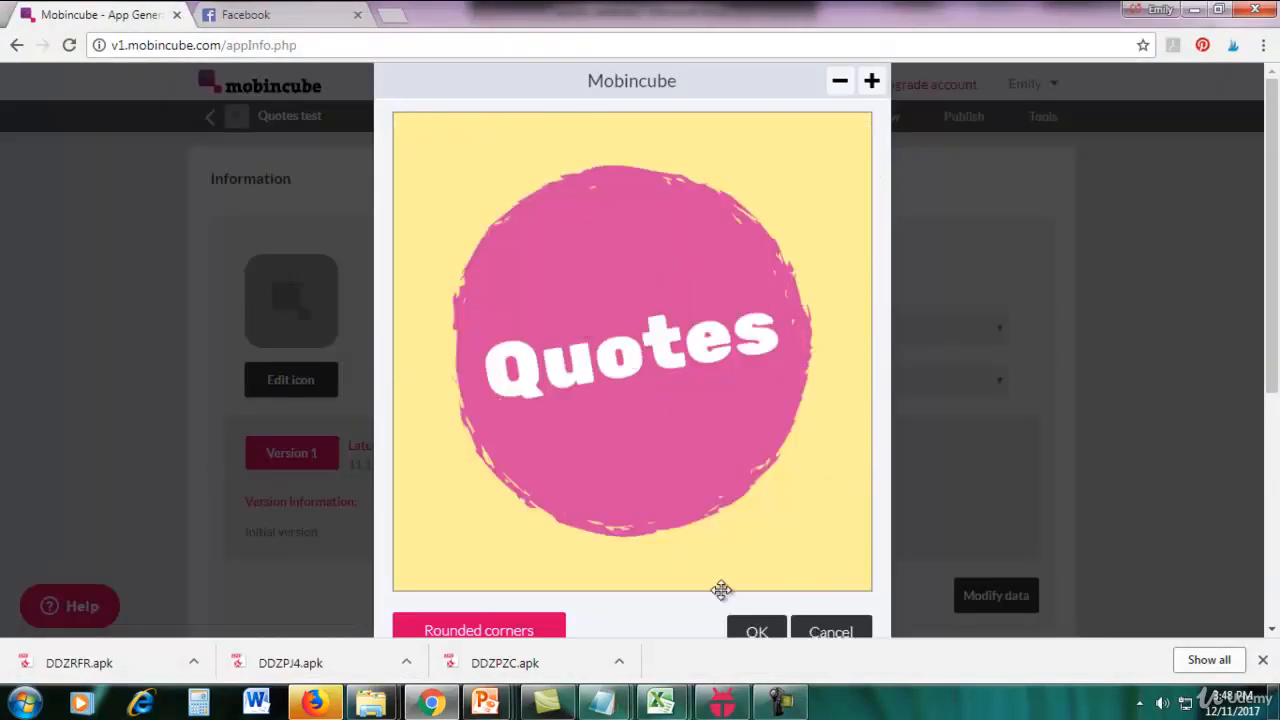
click(556, 626)
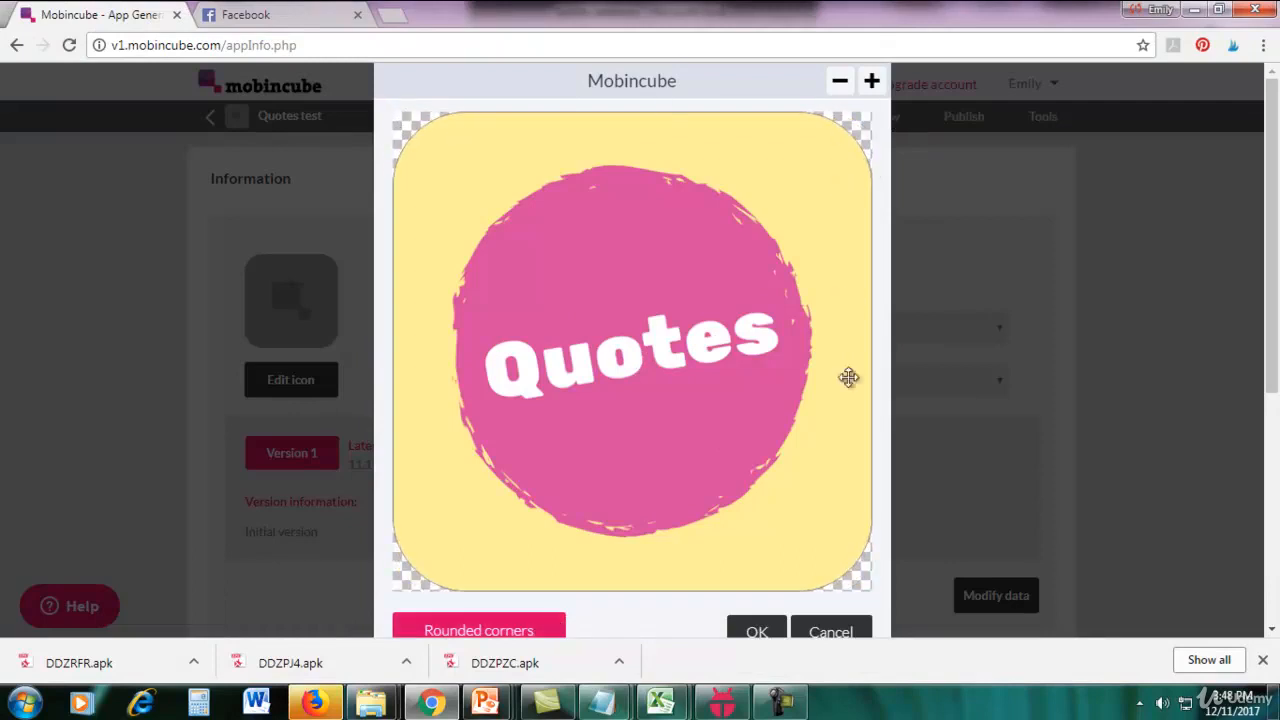
click(757, 630)
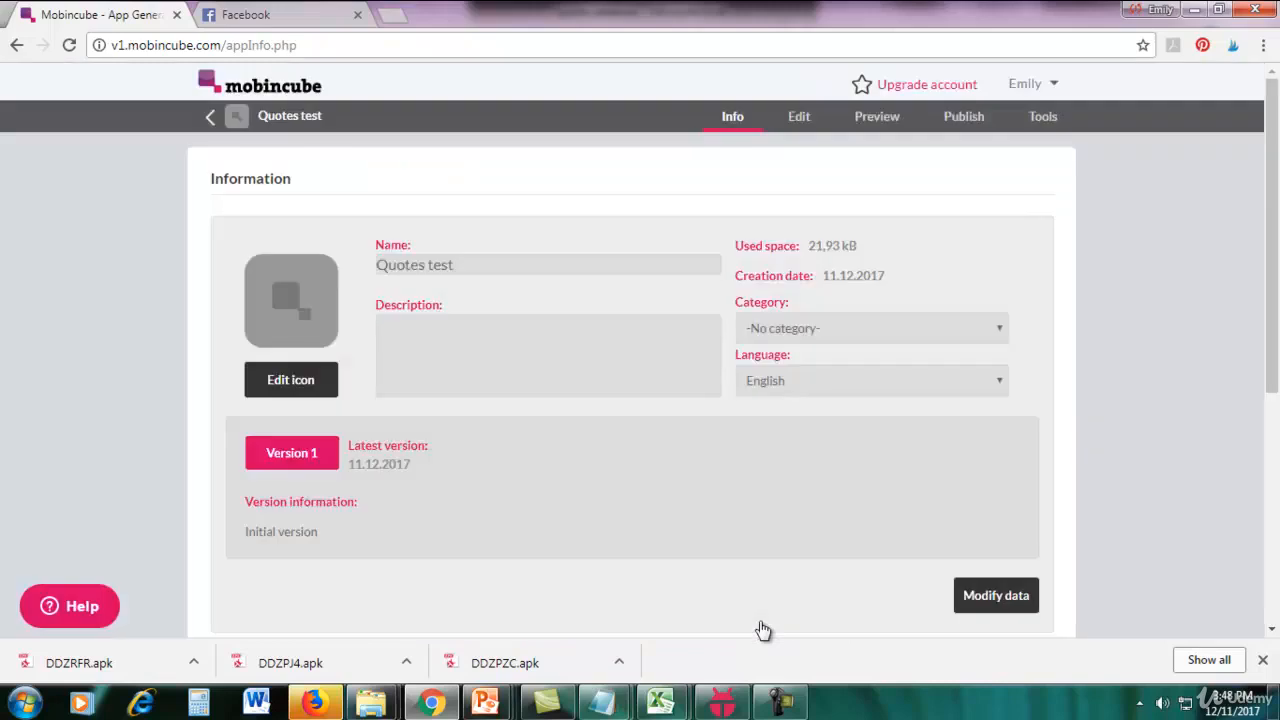
Set the app's description to "fun and inspiring quotes" and its category to Education, and save the data.
click(985, 596)
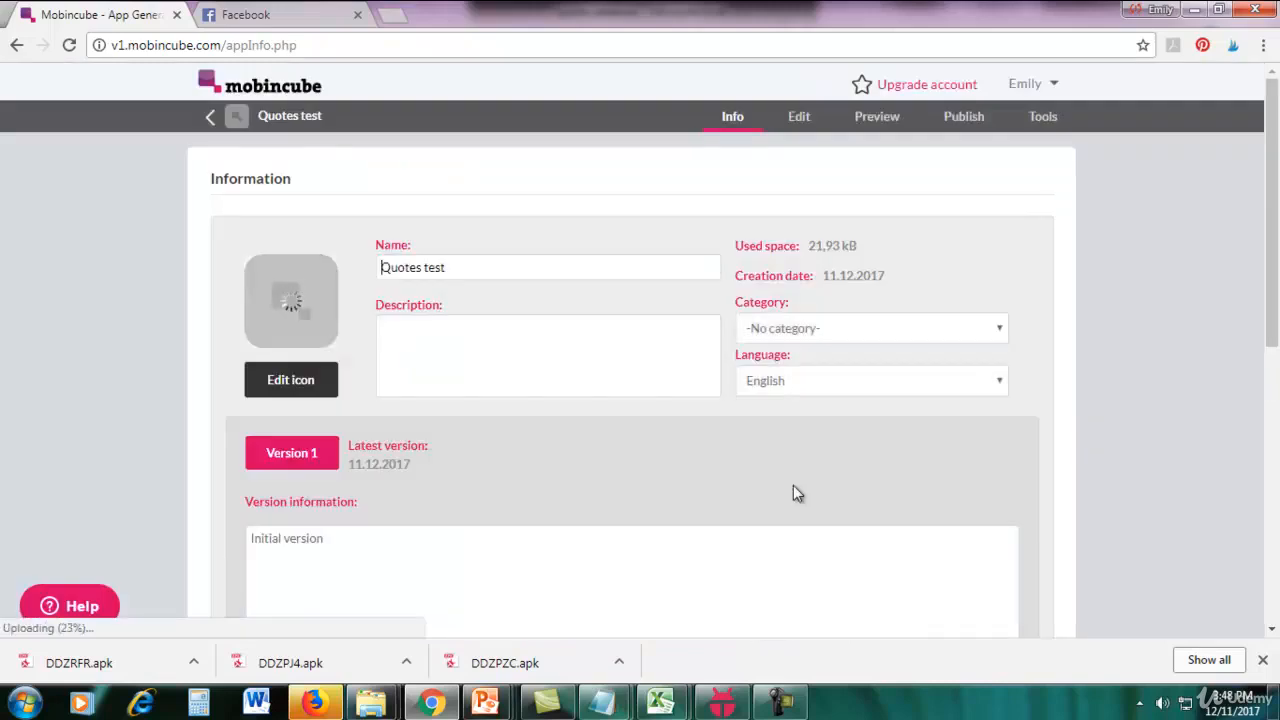
click(604, 362)
text(fun and i)
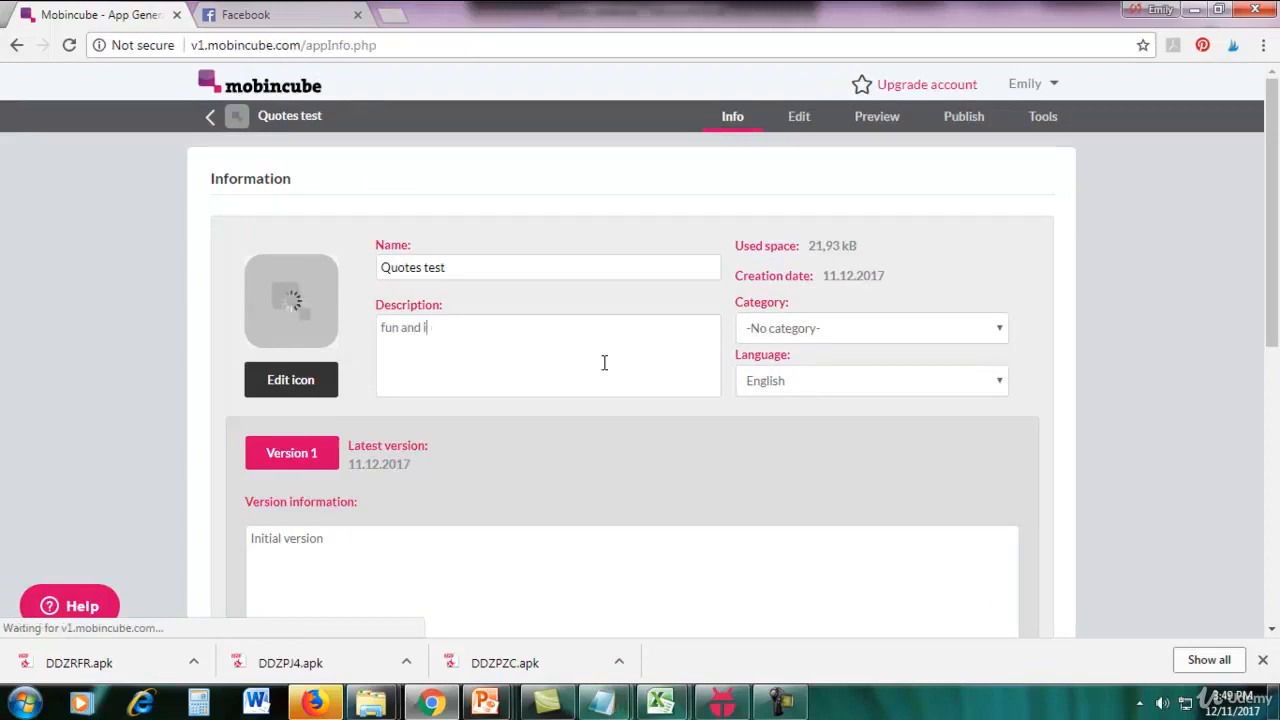
text(uspiring quotes)
click(836, 330)
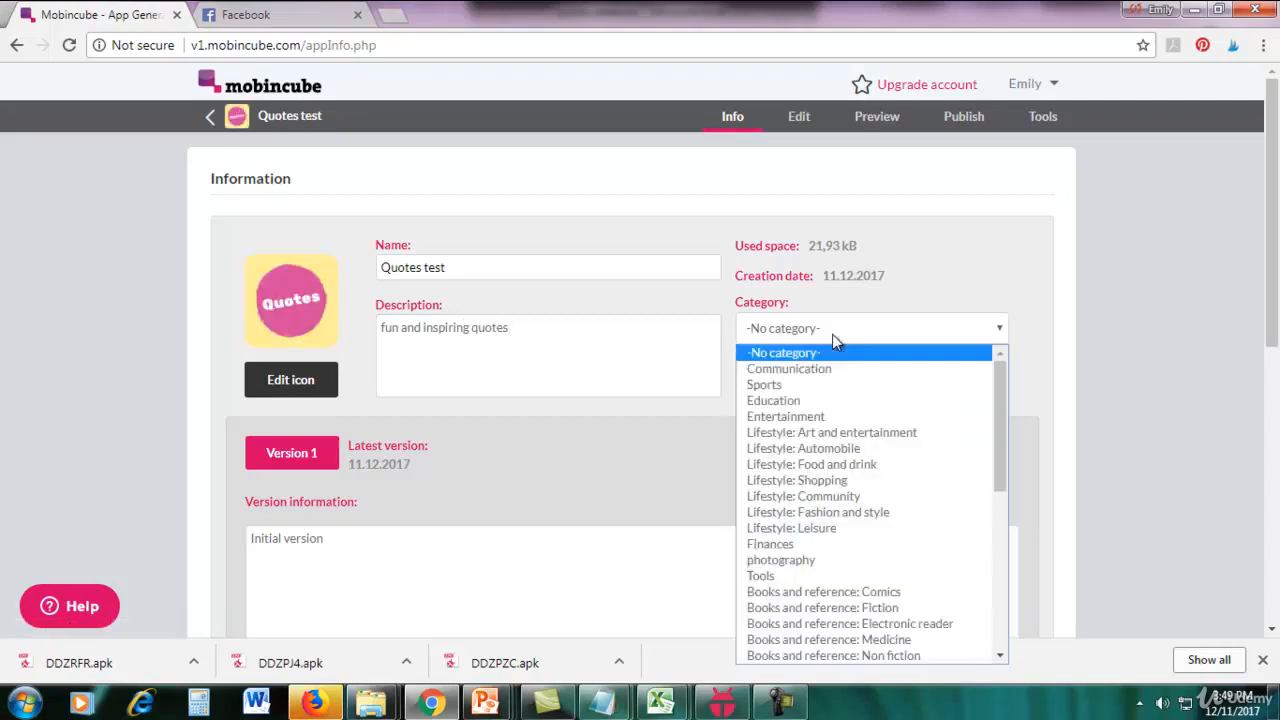
click(790, 401)
scroll(1218, 448, down, 2)
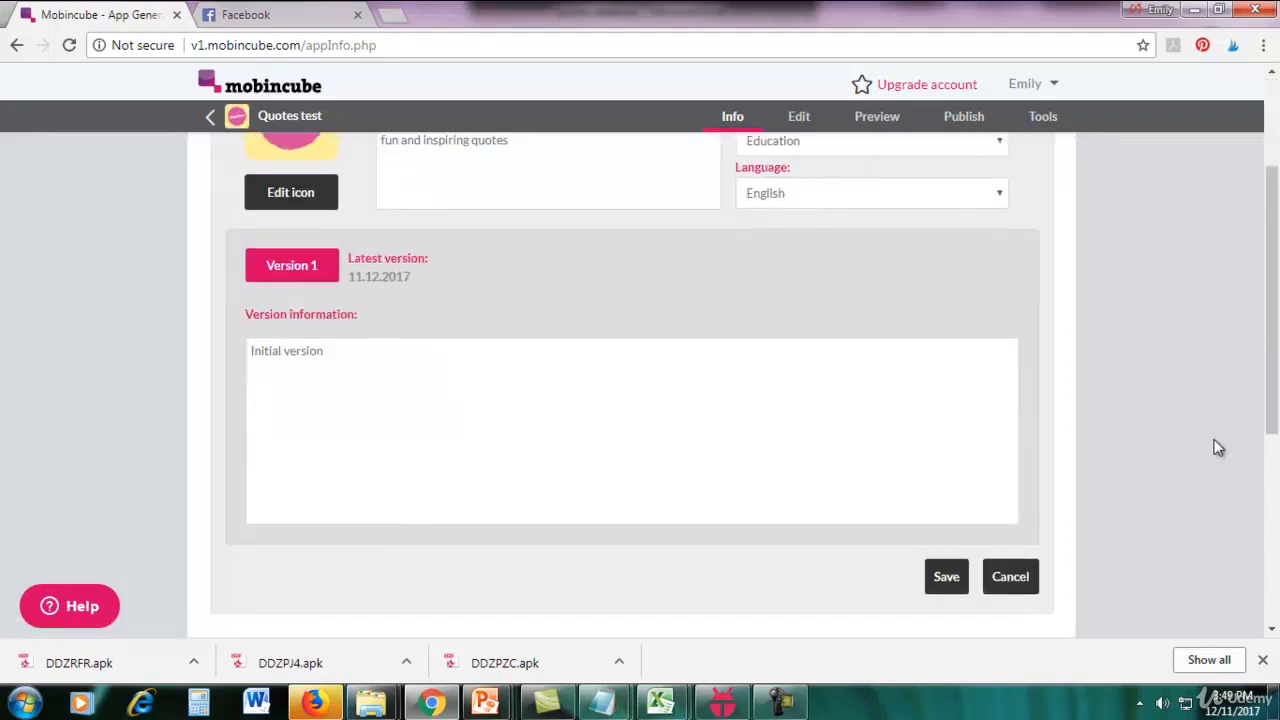
click(946, 578)
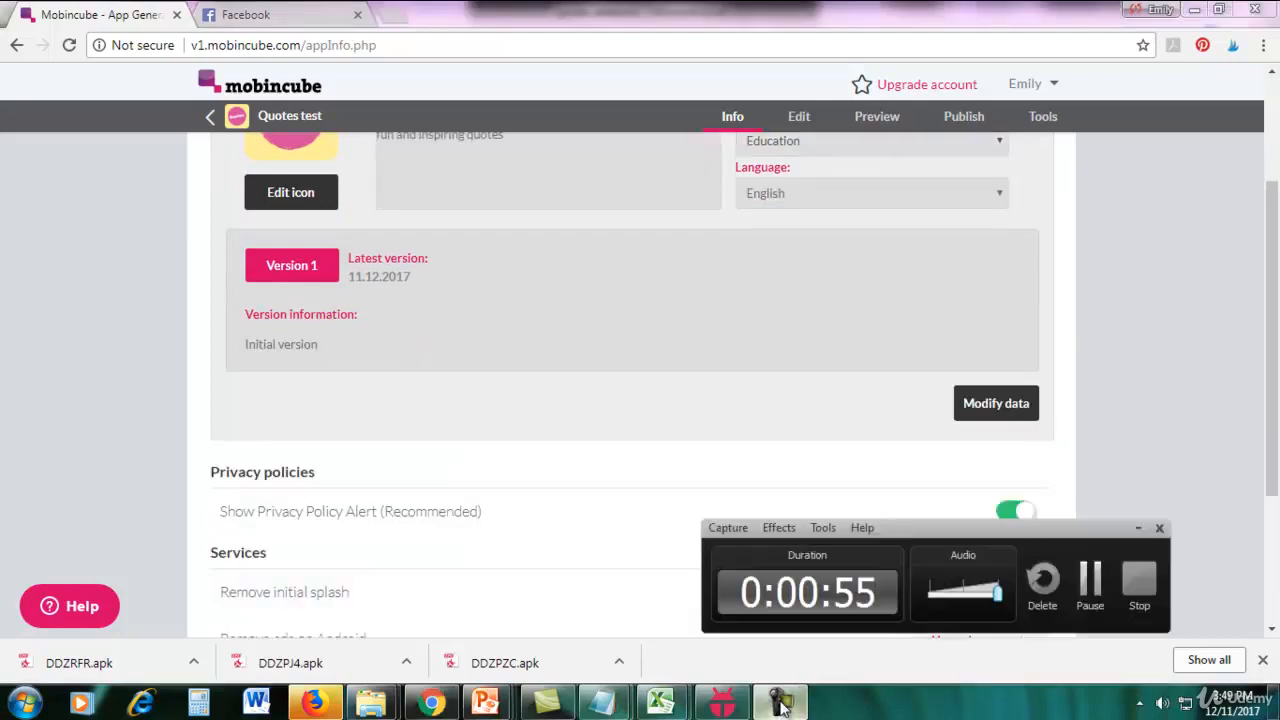
scroll(1146, 474, up, 2)
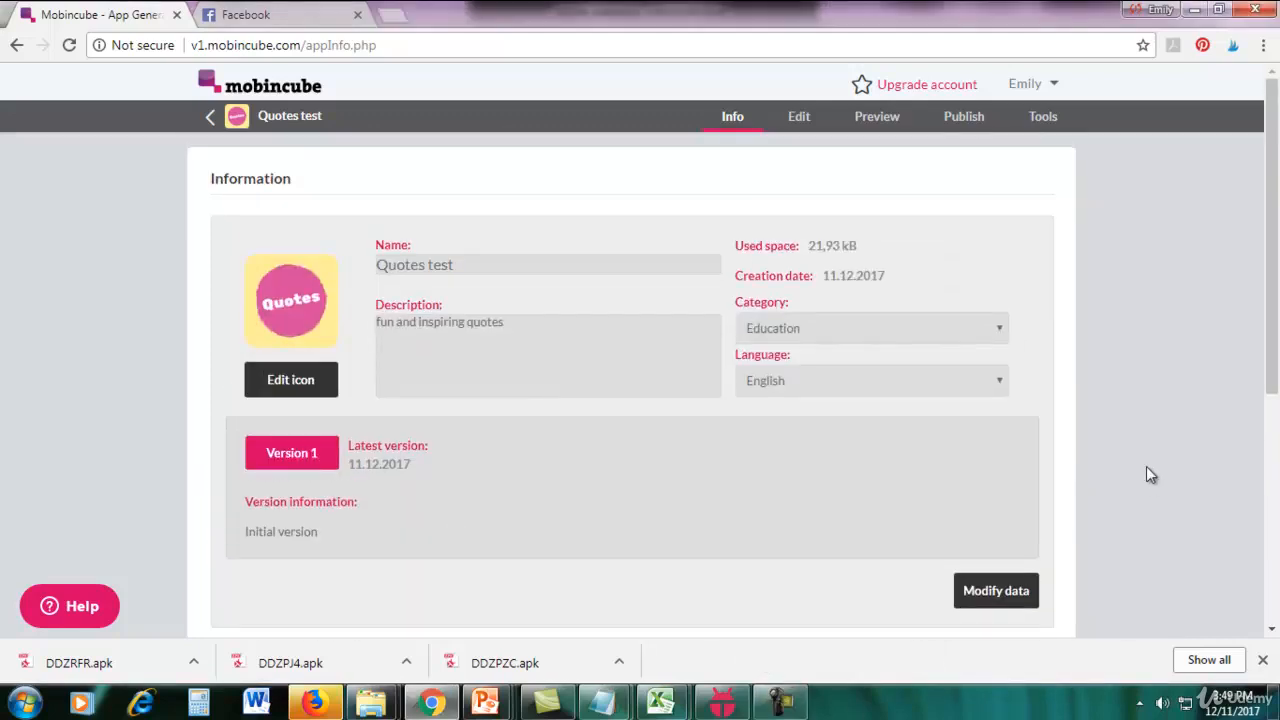
Open the app for editing and assign the Detail screen type to mainscreen.
click(799, 121)
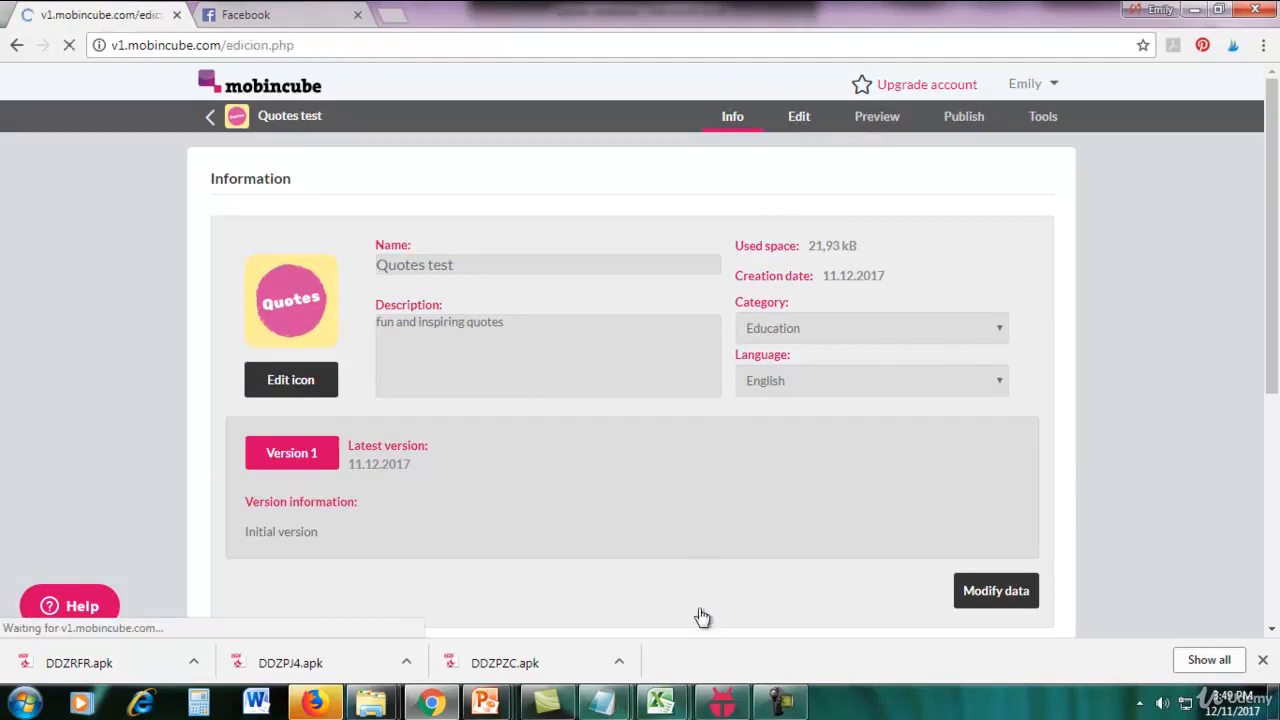
click(781, 706)
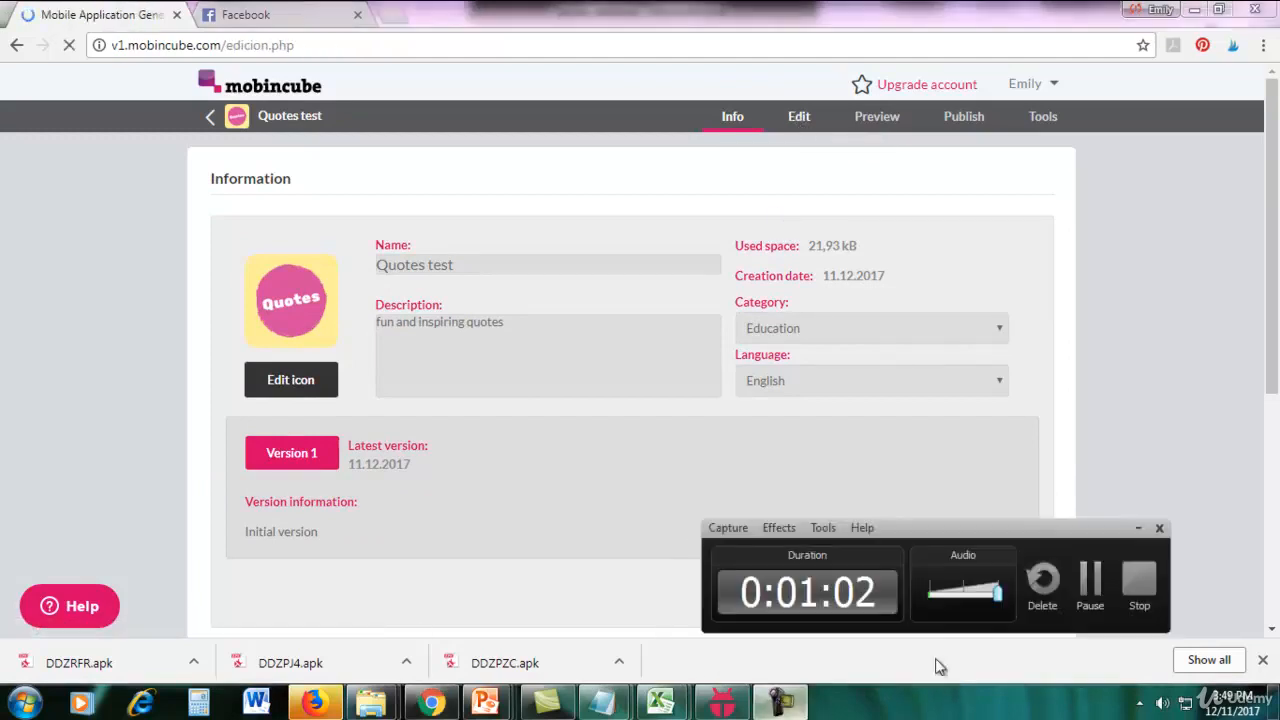
click(1089, 586)
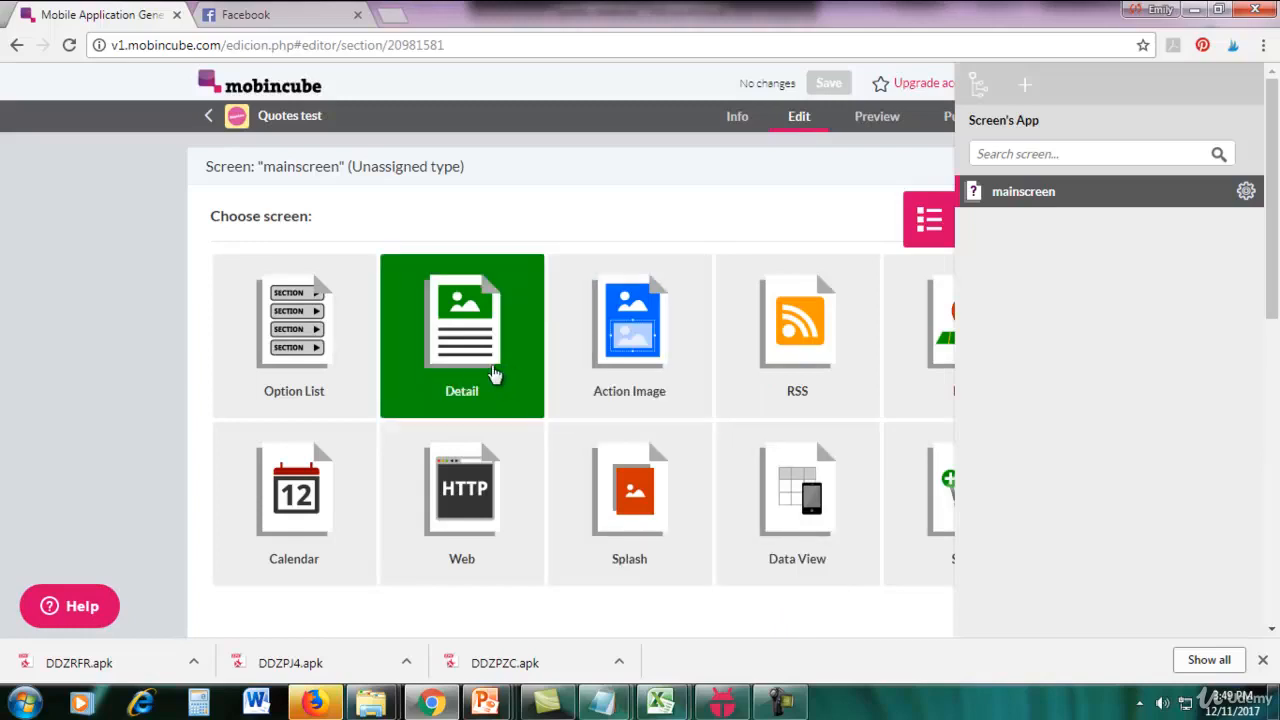
click(476, 371)
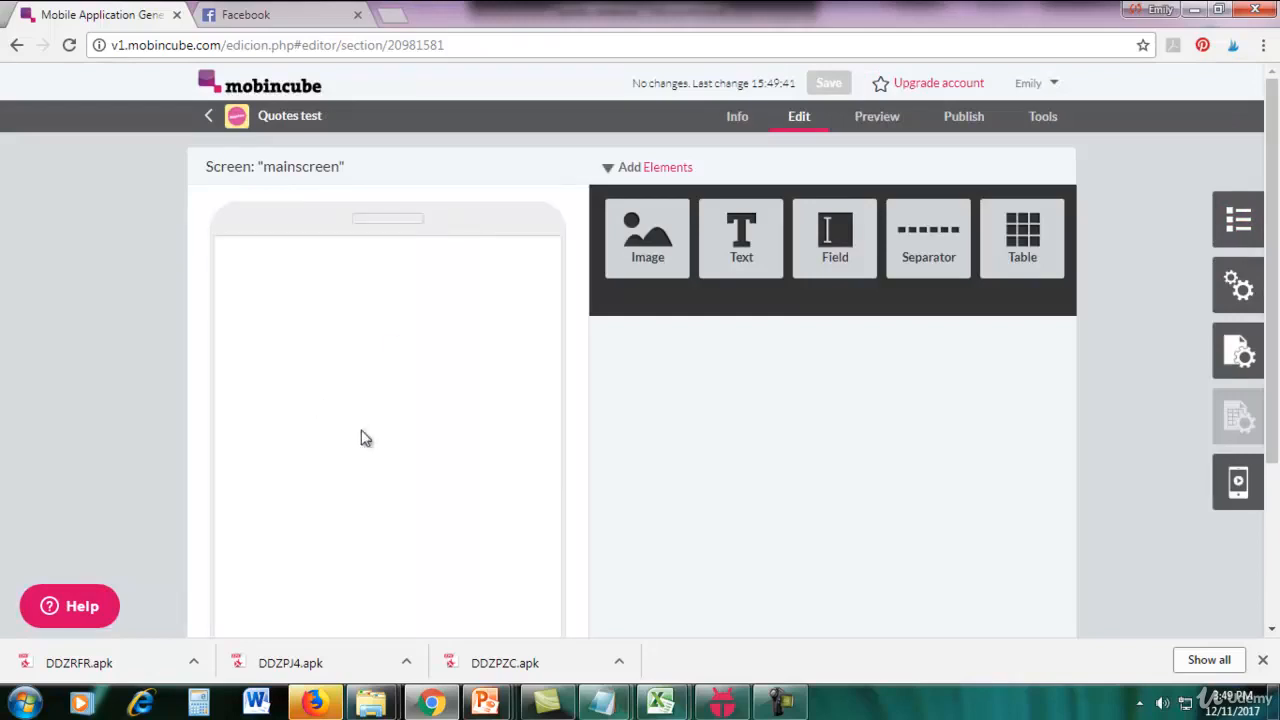
Enable a background image for mainscreen, uploading the local file background.png and selecting it as the image.
click(1250, 360)
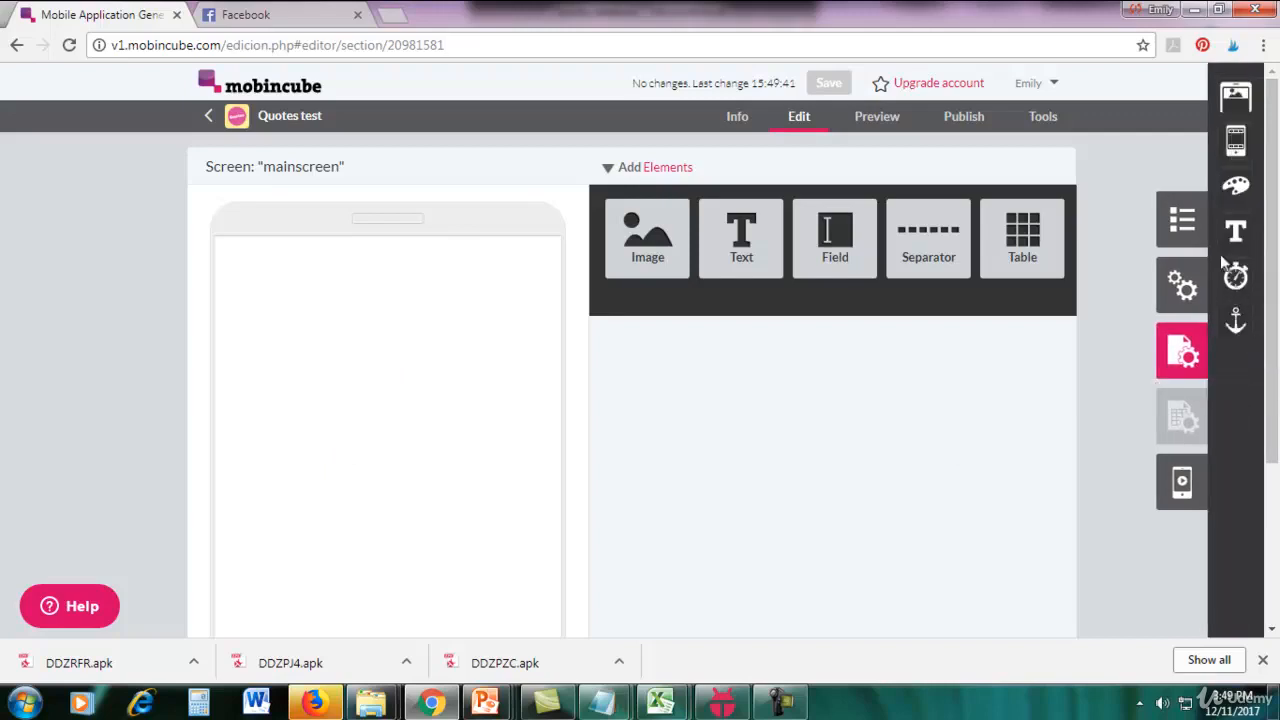
click(1245, 206)
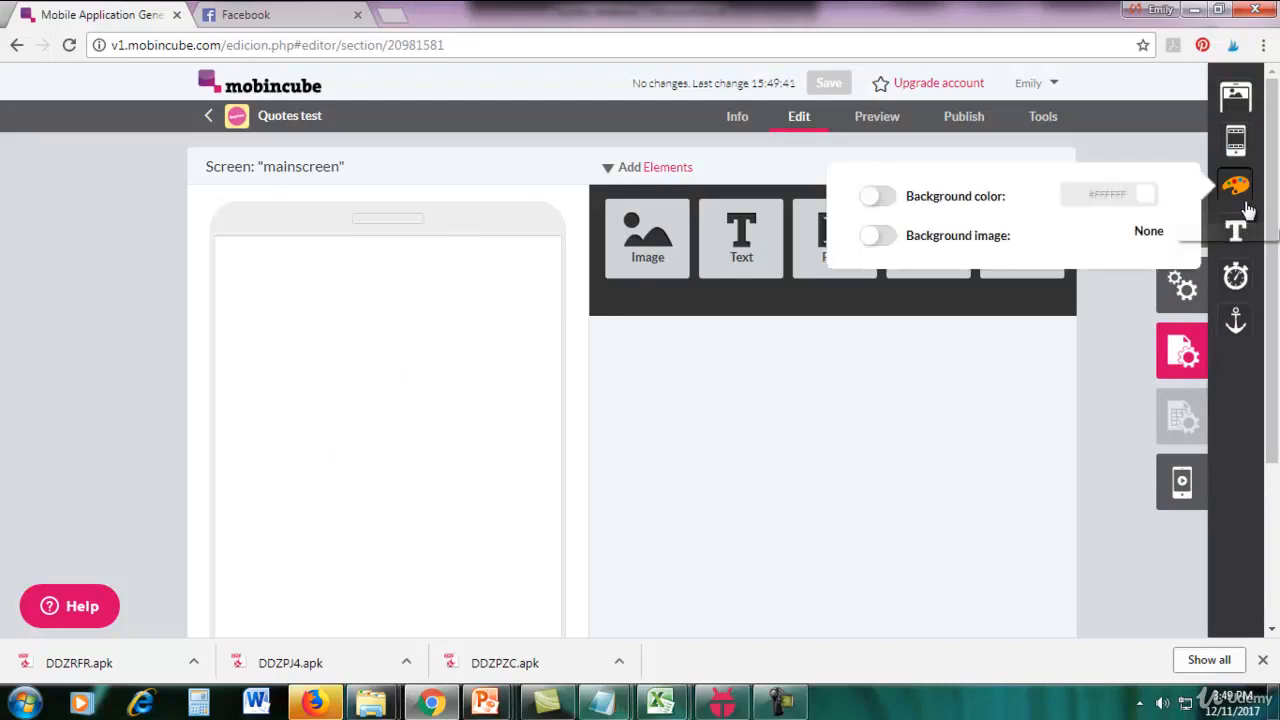
click(872, 240)
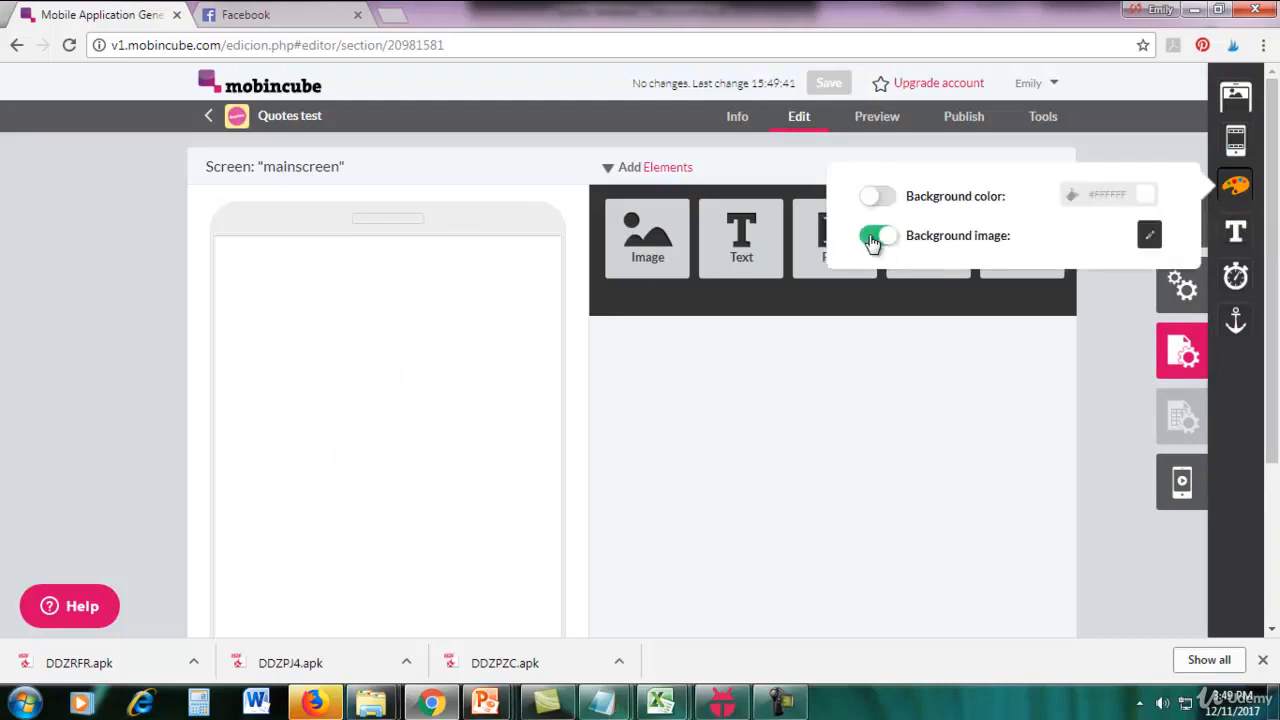
click(1147, 238)
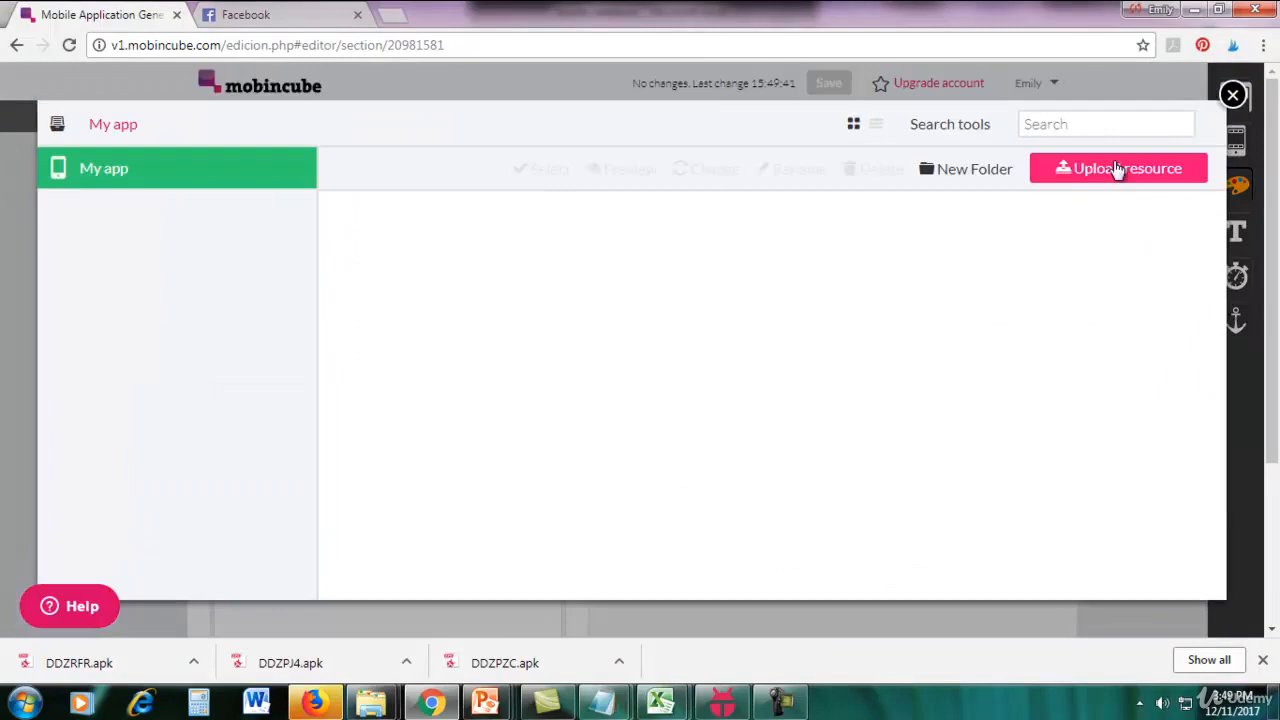
click(1116, 168)
click(638, 369)
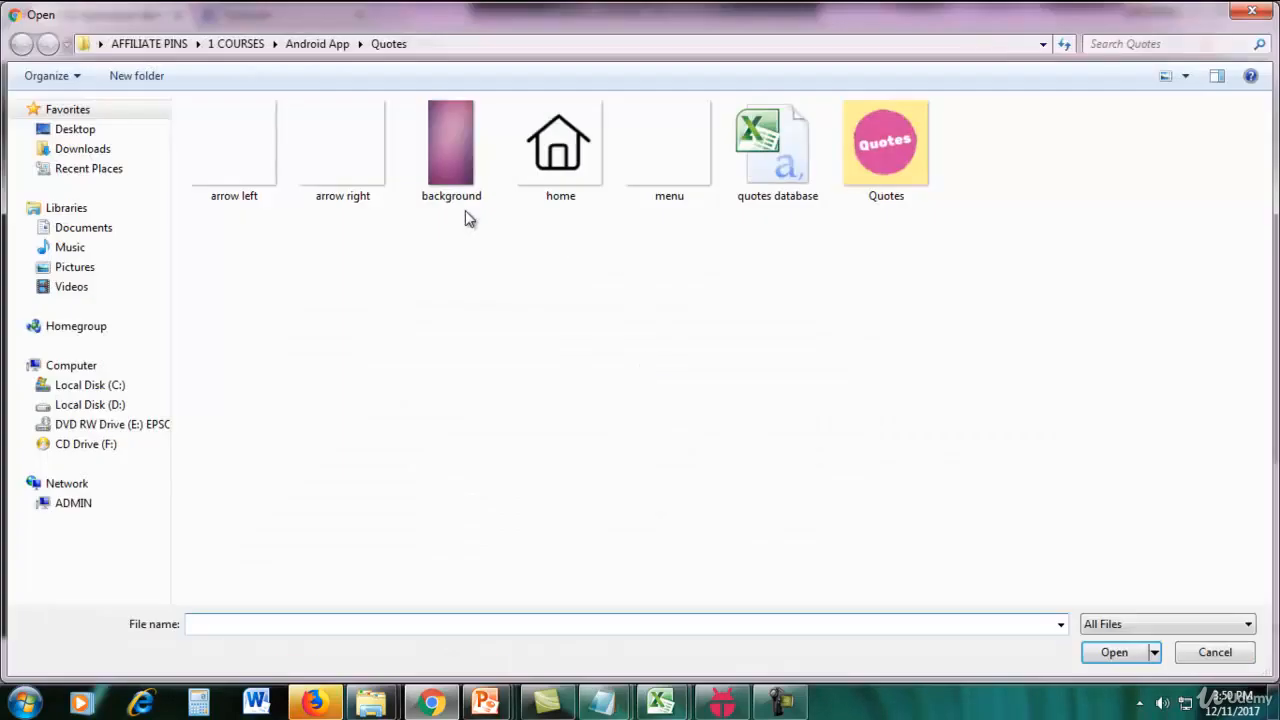
click(440, 200)
double_click(440, 200)
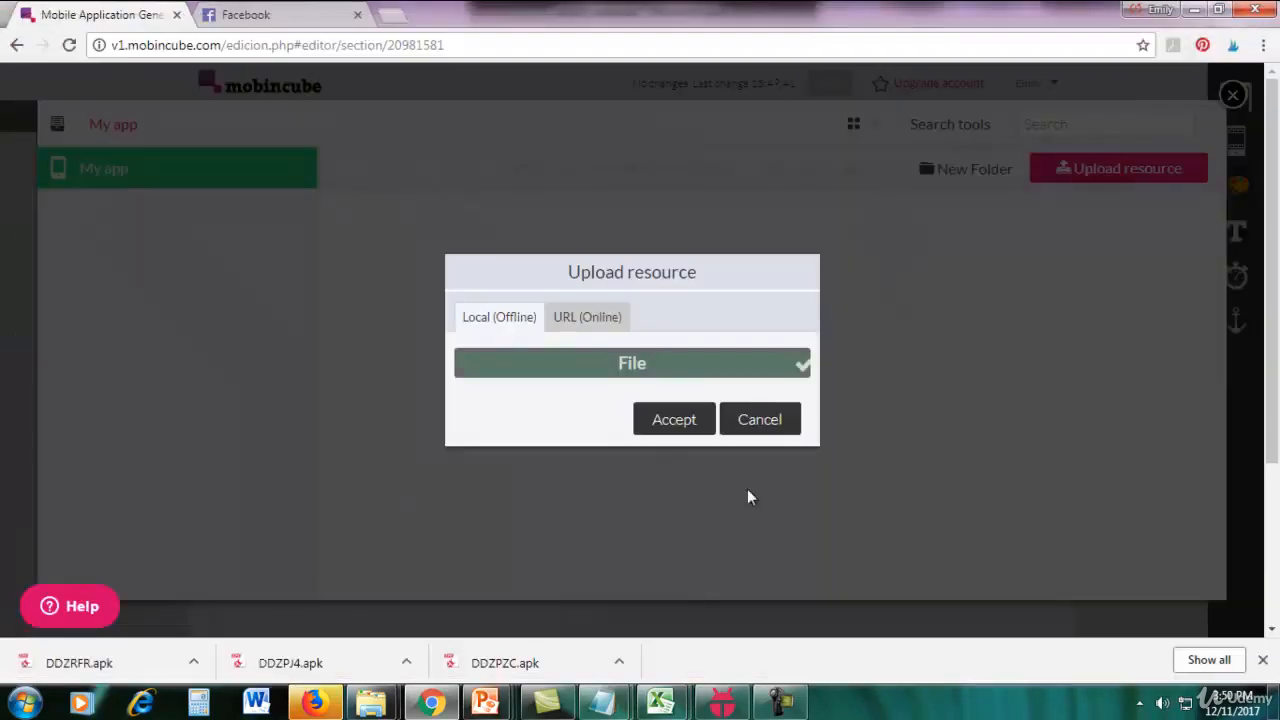
click(674, 420)
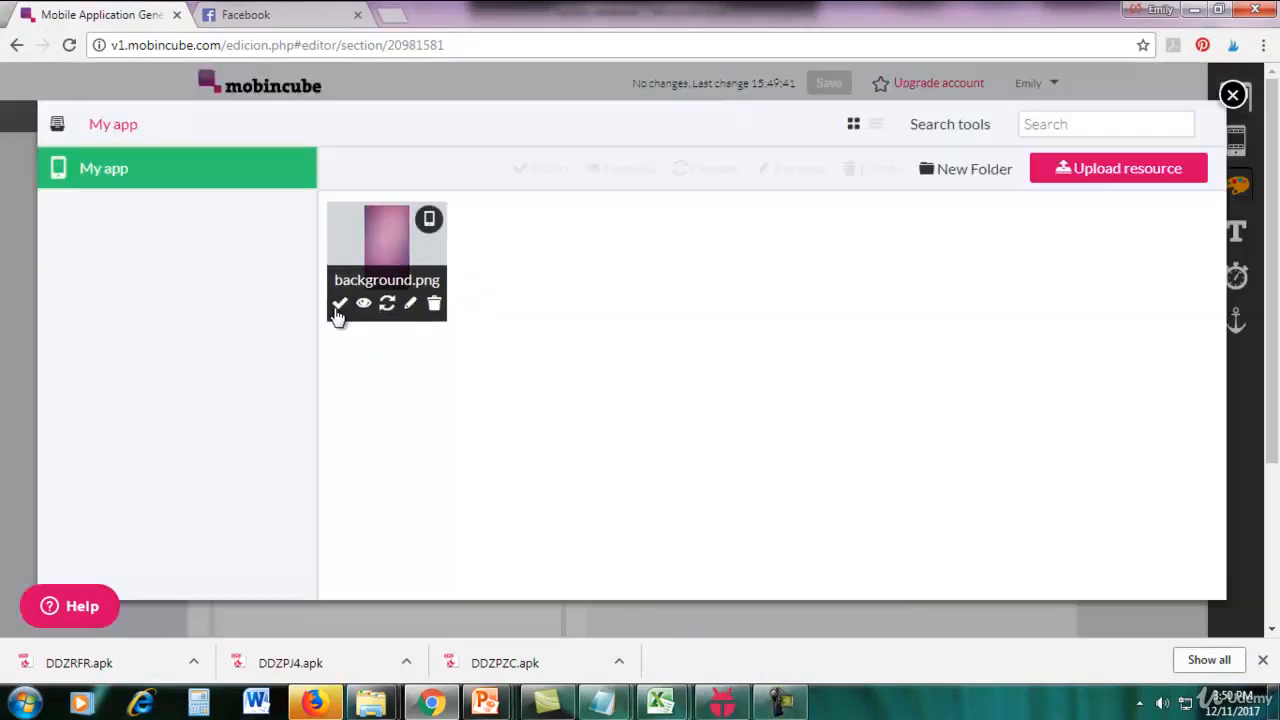
click(339, 306)
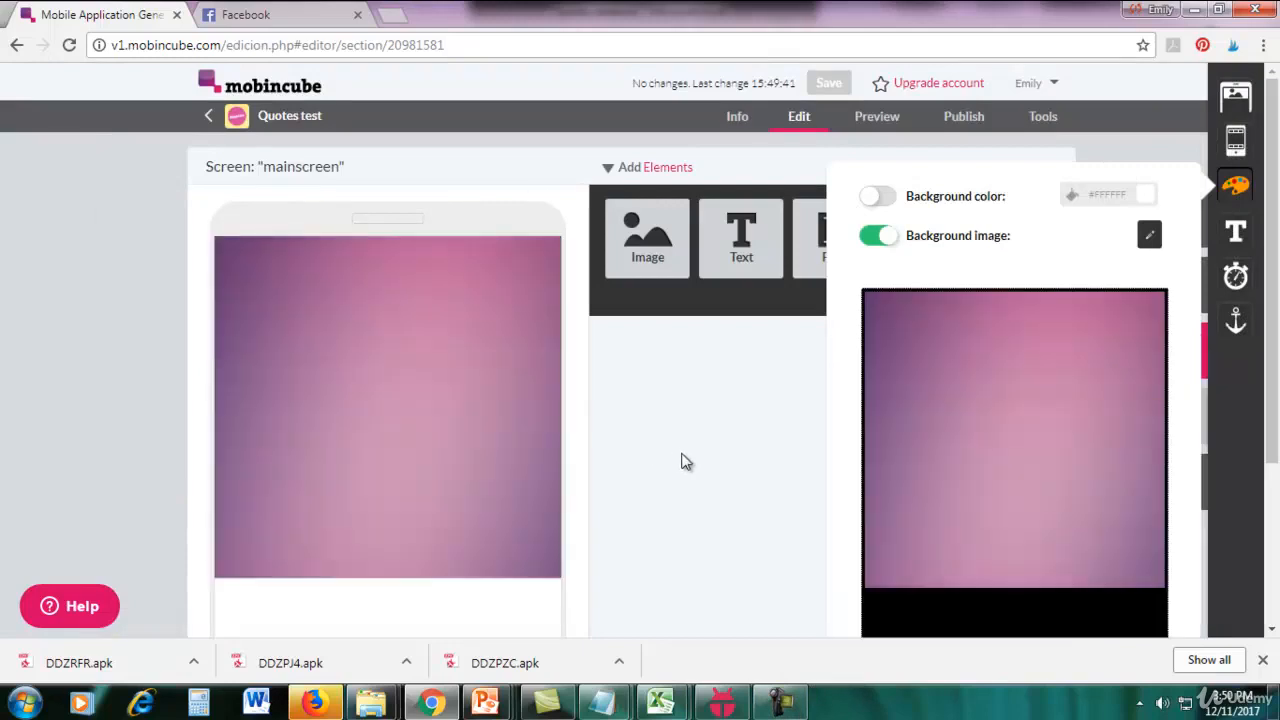
click(683, 461)
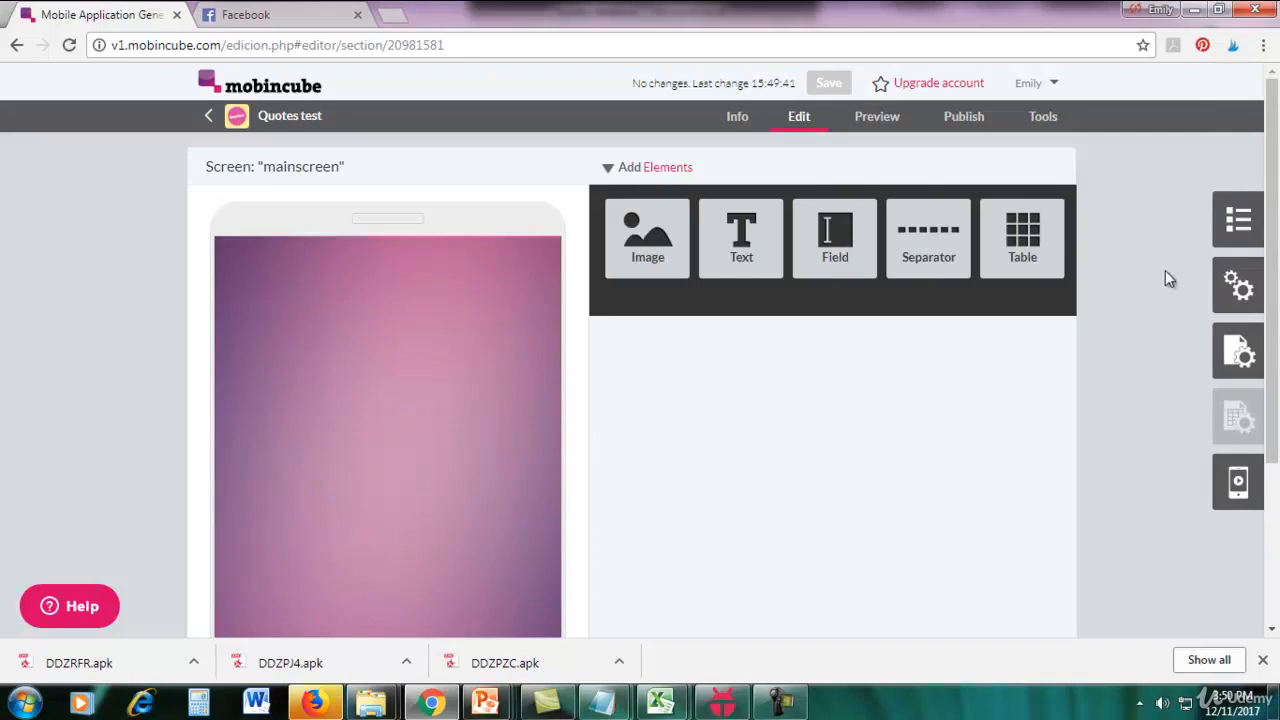
Add a new bar to mainscreen in the Bar manager and name it "top bar".
click(1249, 357)
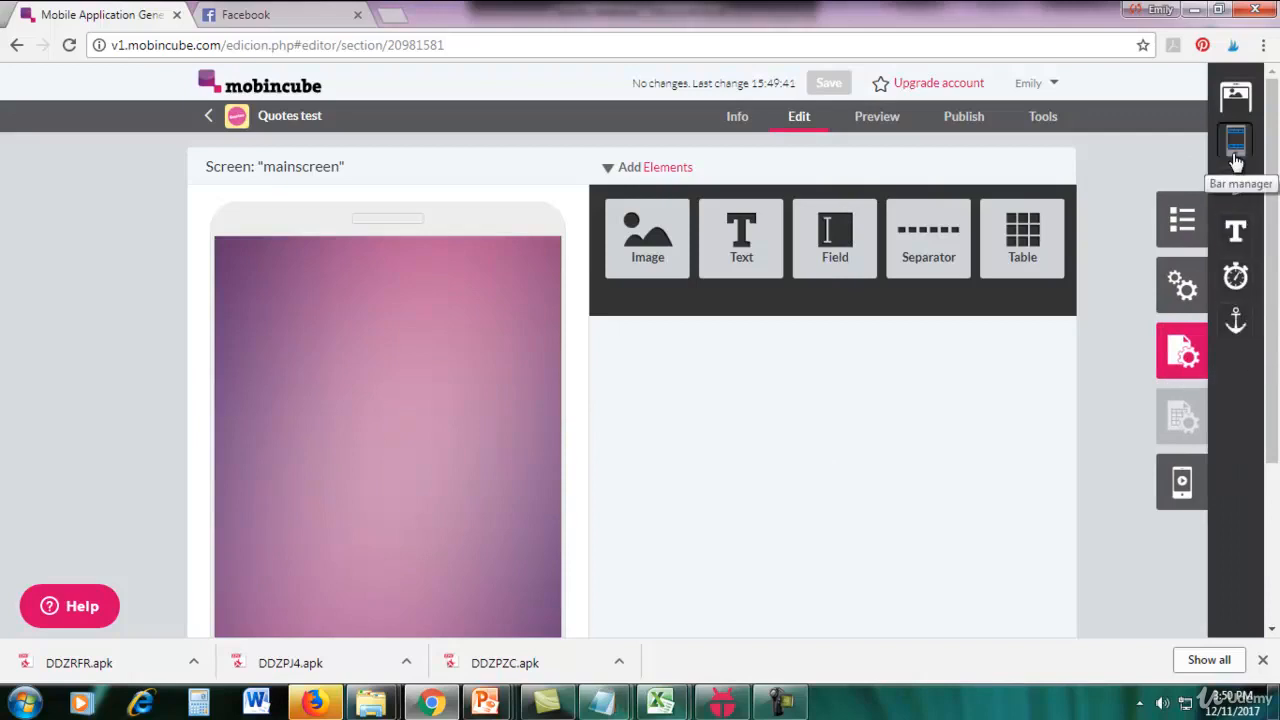
click(1236, 148)
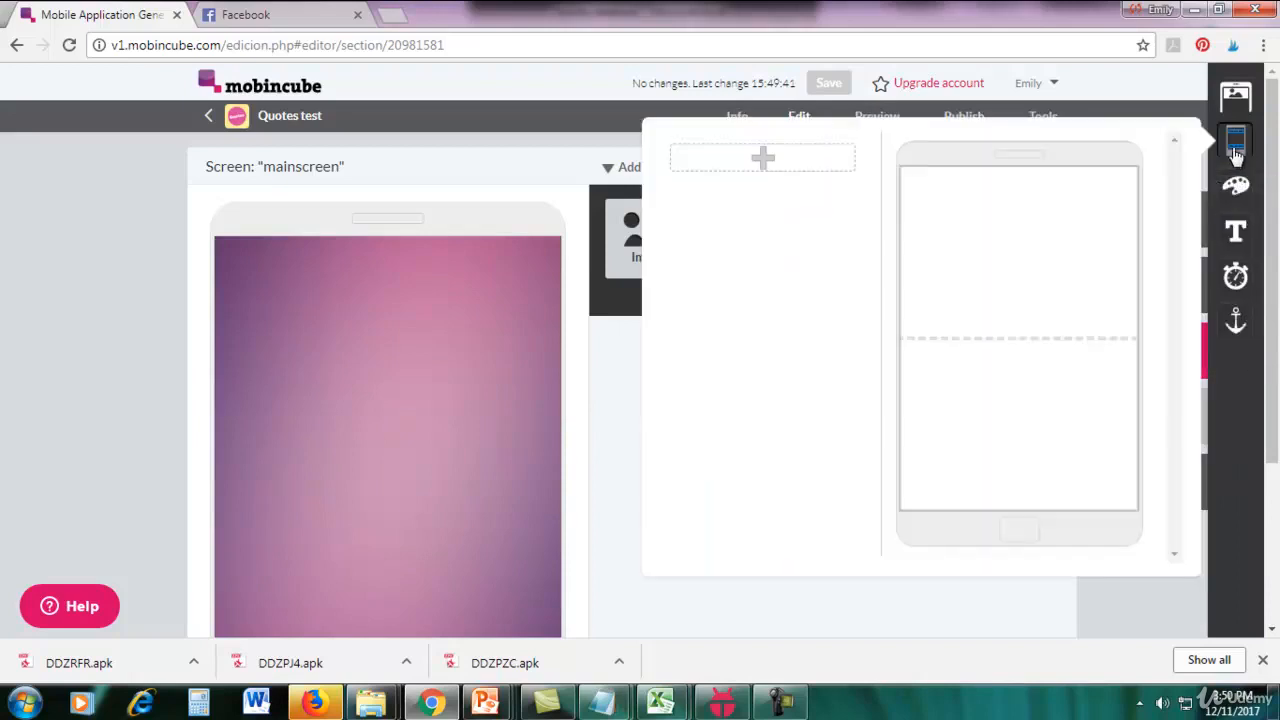
click(760, 165)
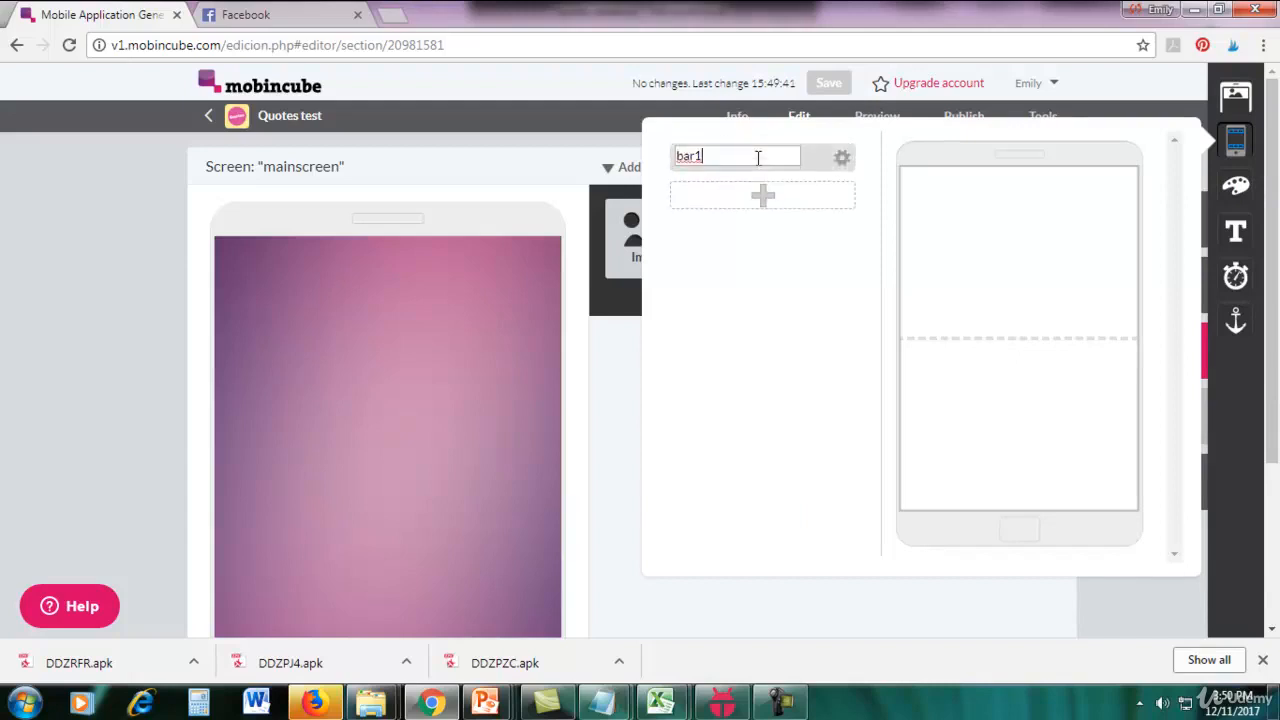
text(top)
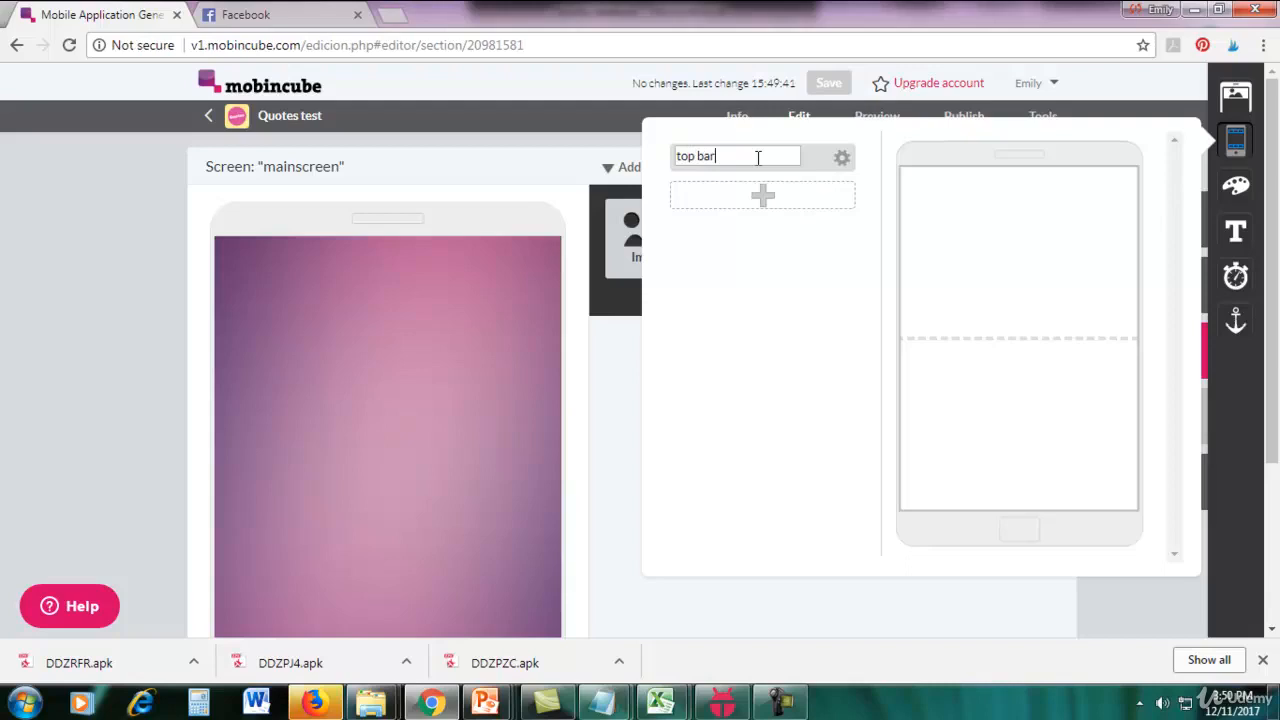
click(811, 325)
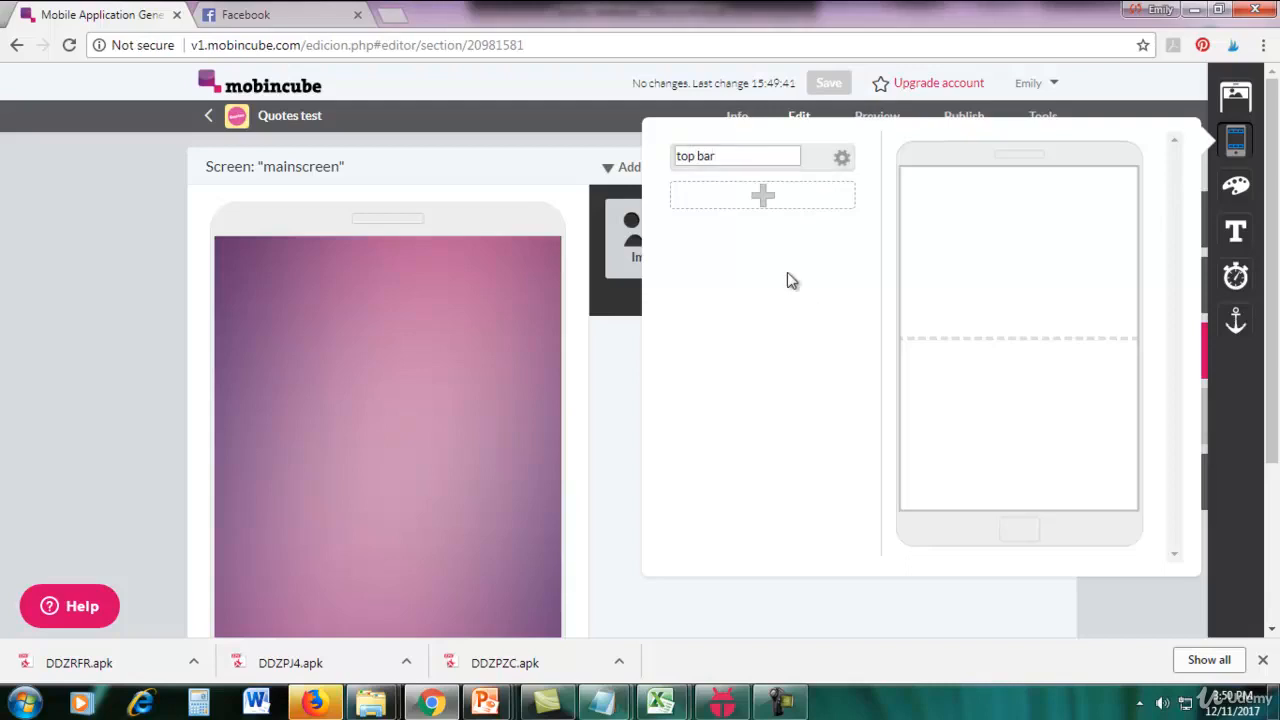
Open the "top bar" in the Bar editor and add a two-cell Table element to it.
click(843, 168)
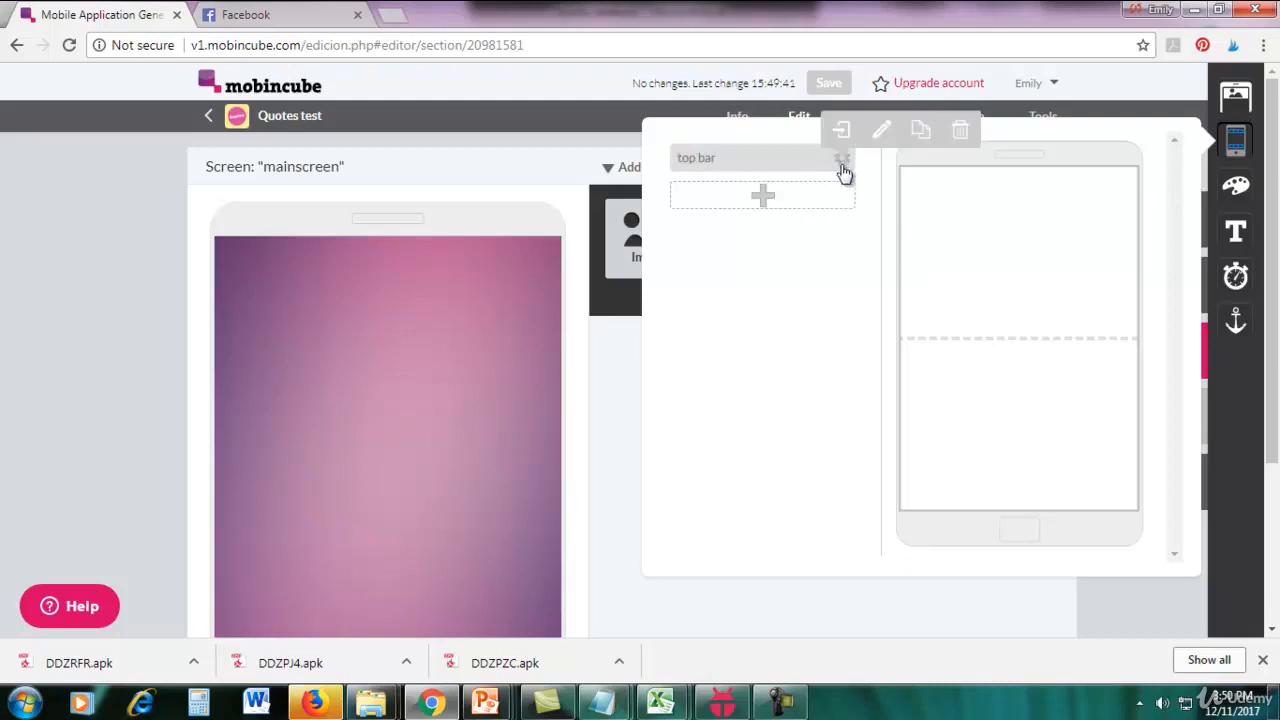
click(843, 148)
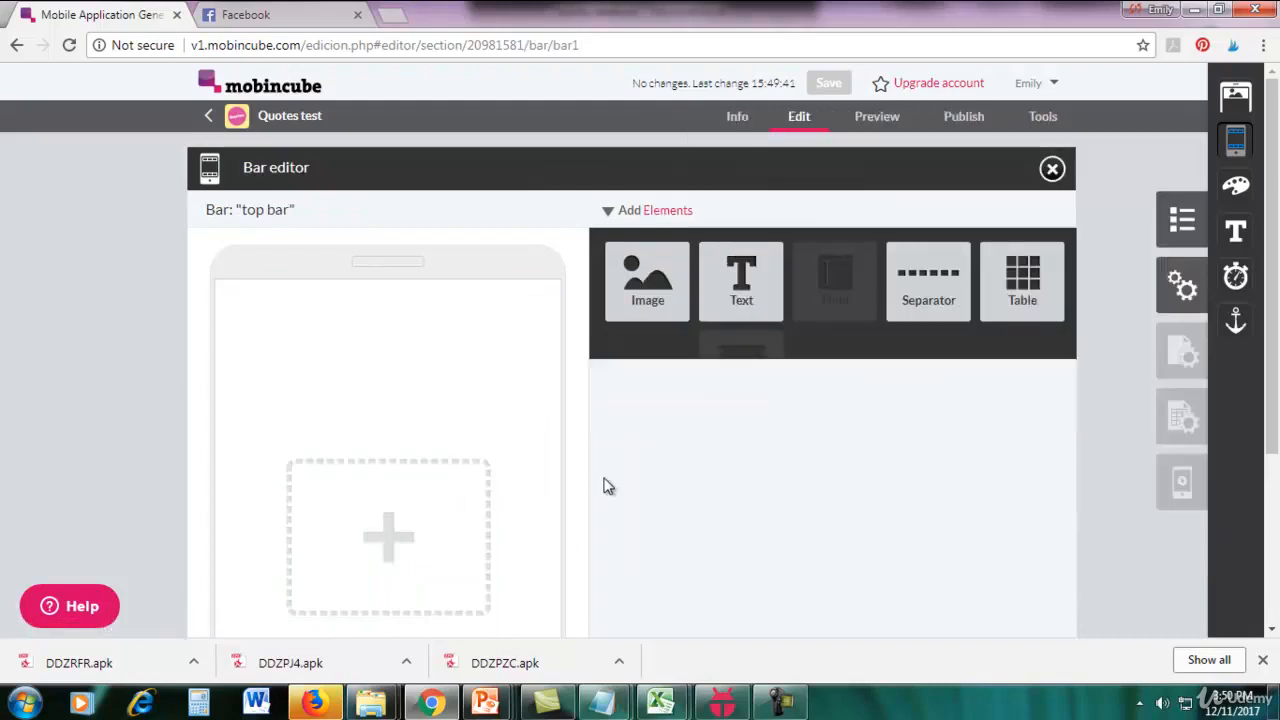
scroll(943, 470, down, 1)
scroll(943, 476, up, 1)
drag(1017, 303, 334, 342)
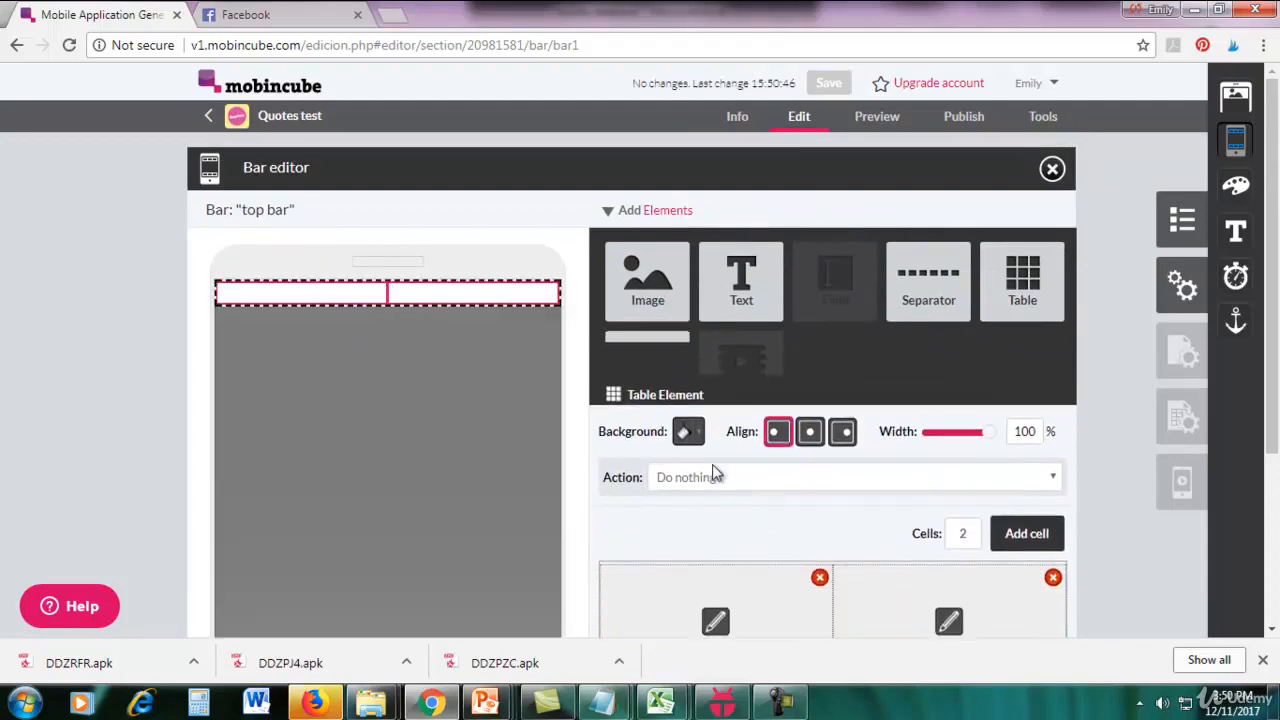
Give the table a solid background in color 5e3e6d, copying the hex code from the open Notepad notes.
click(697, 421)
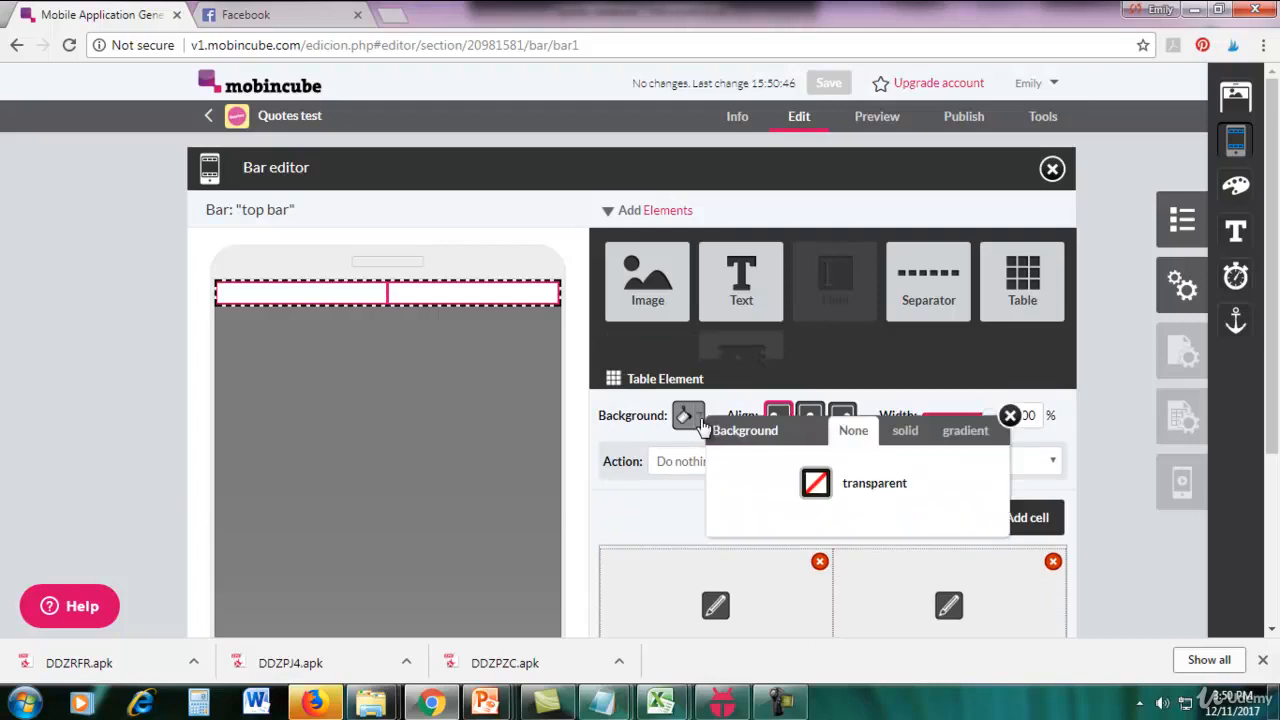
click(904, 432)
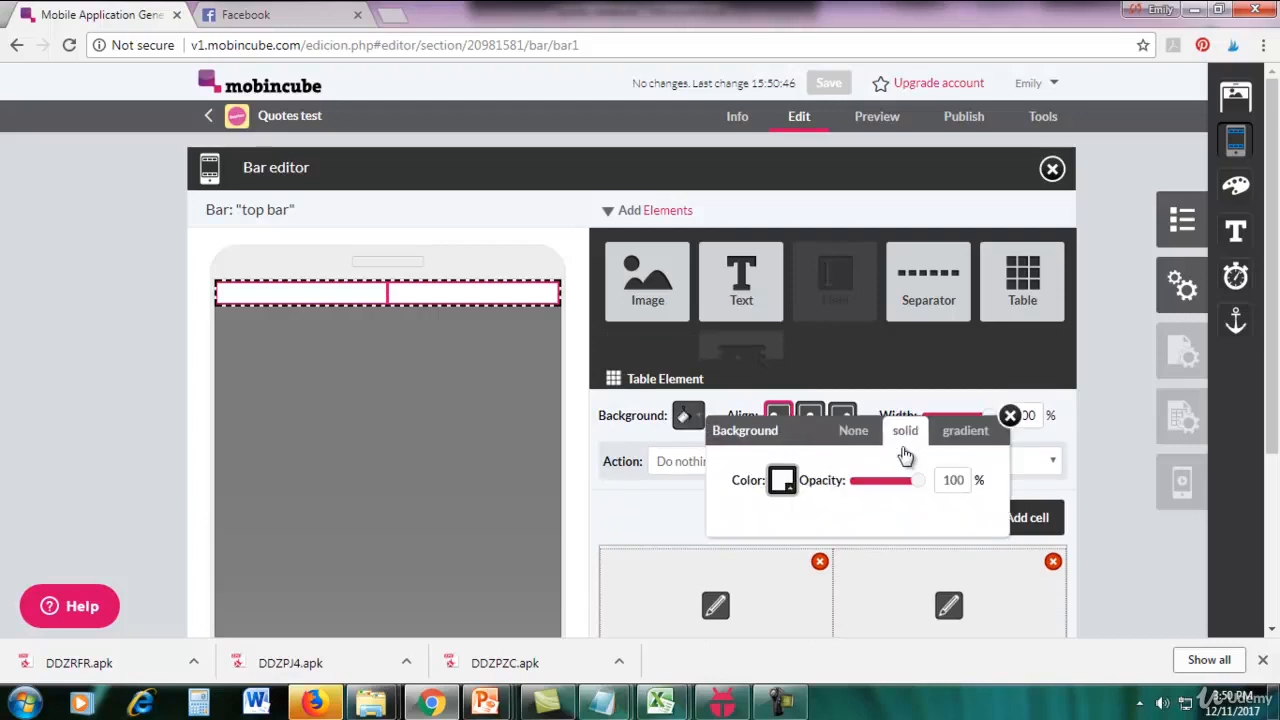
click(783, 480)
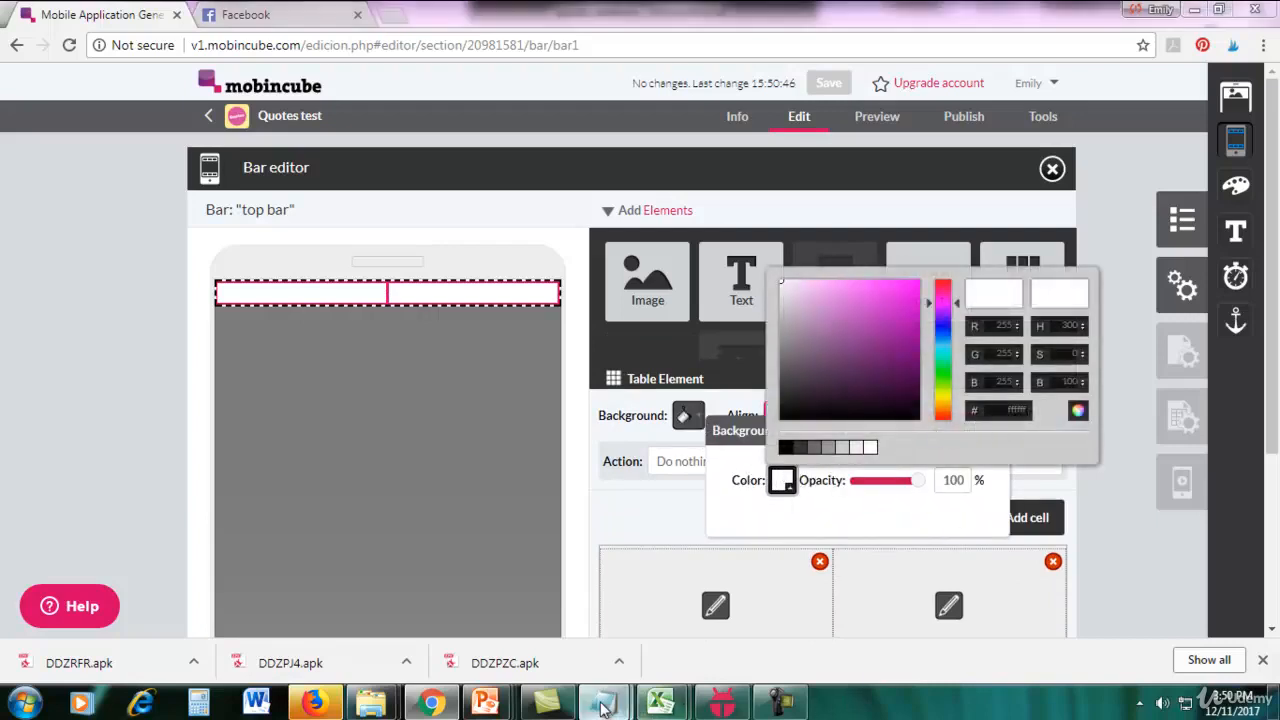
mouse_move(603, 703)
click(694, 630)
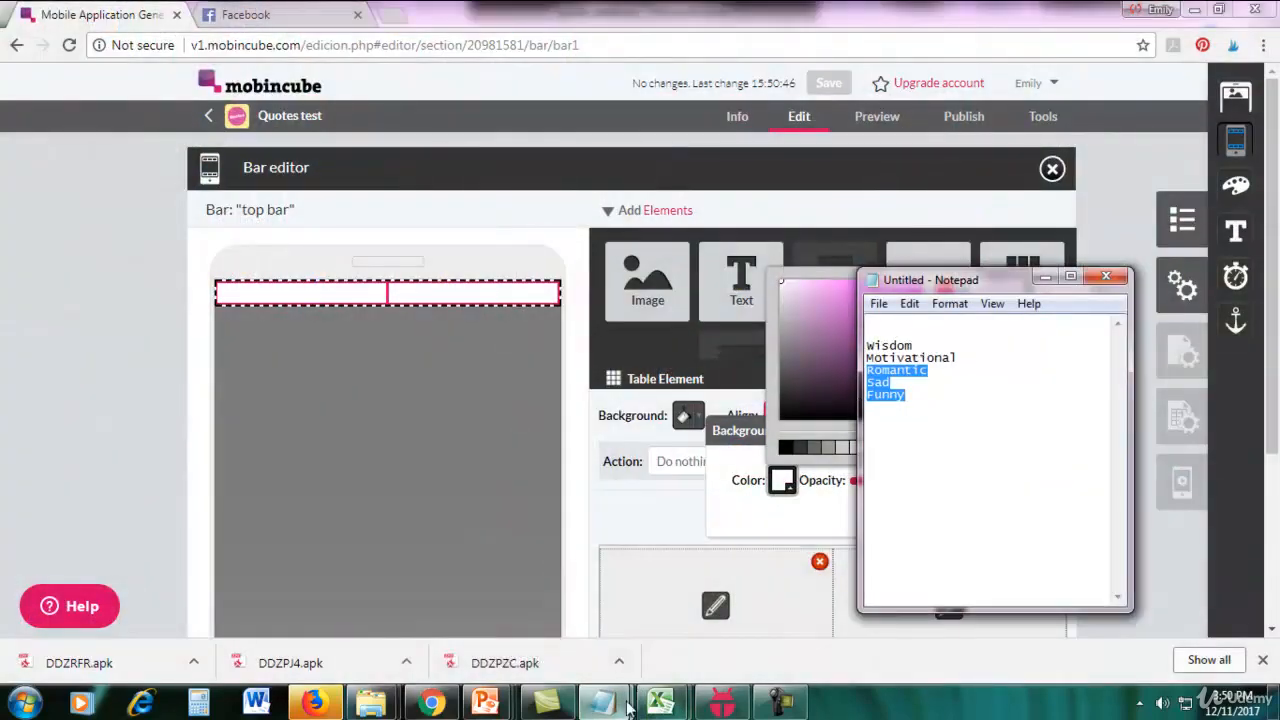
click(491, 606)
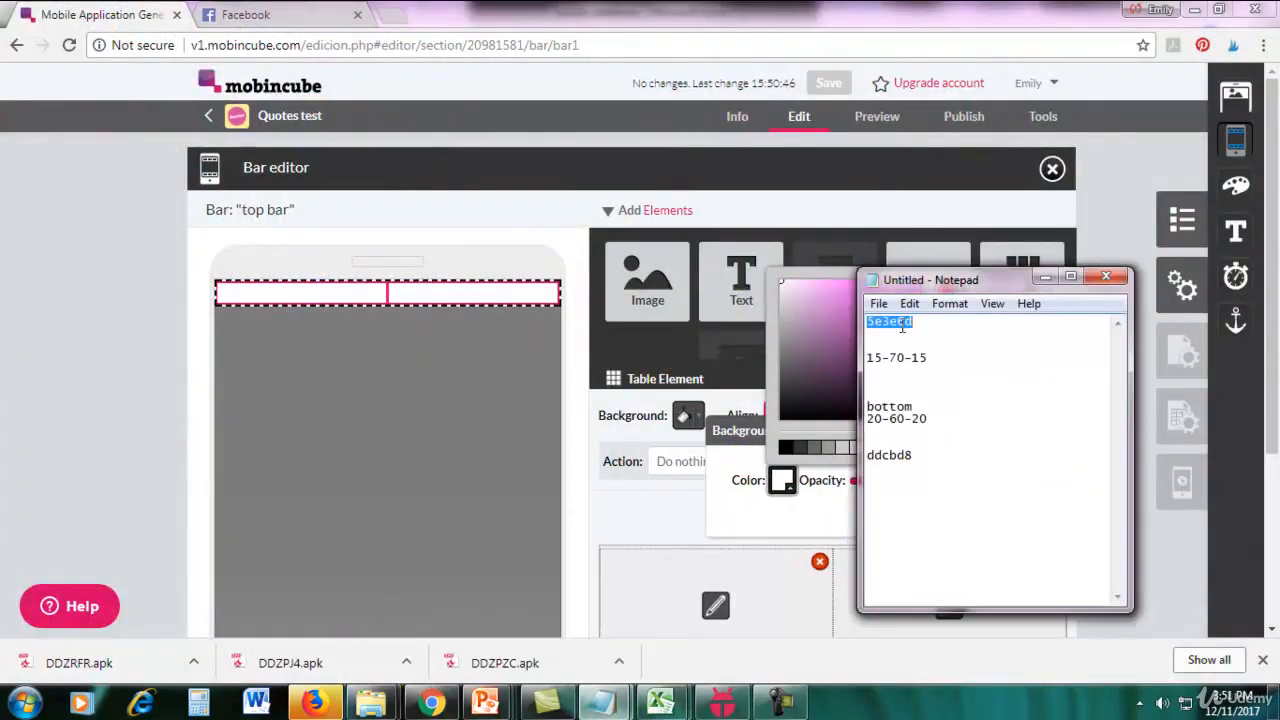
right_click(901, 327)
click(940, 381)
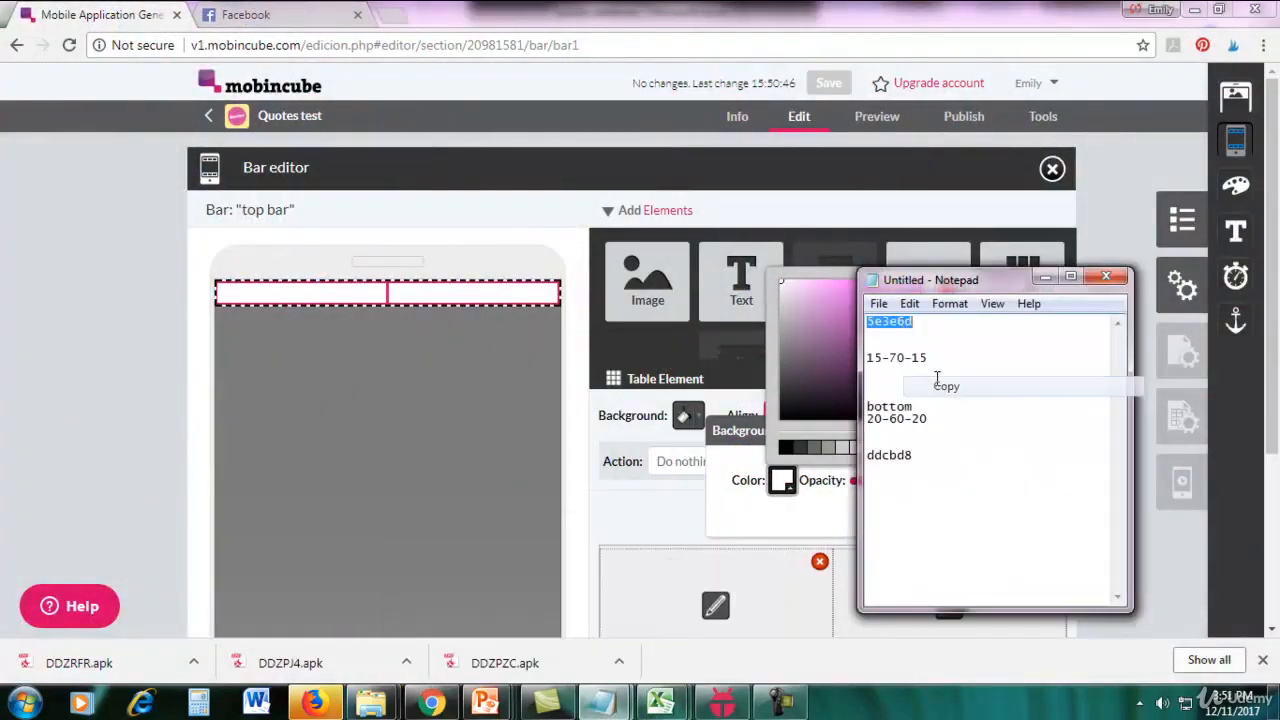
click(1046, 277)
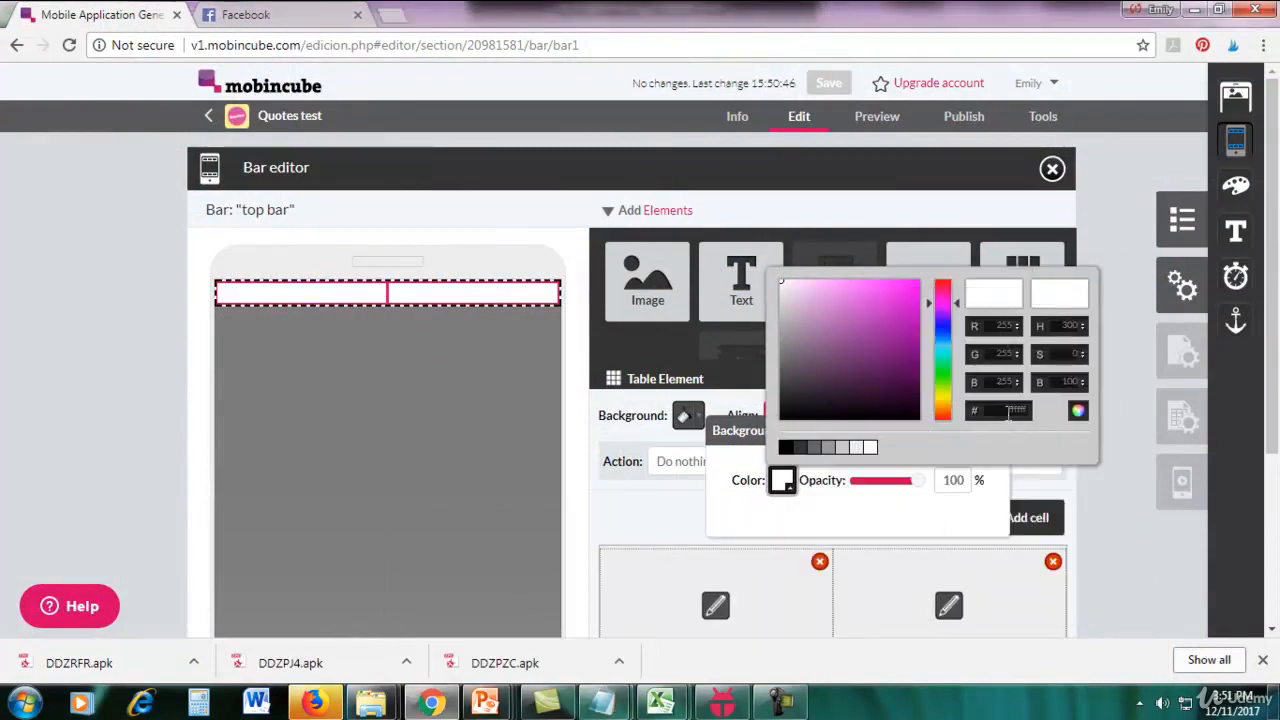
key(ctrl+v)
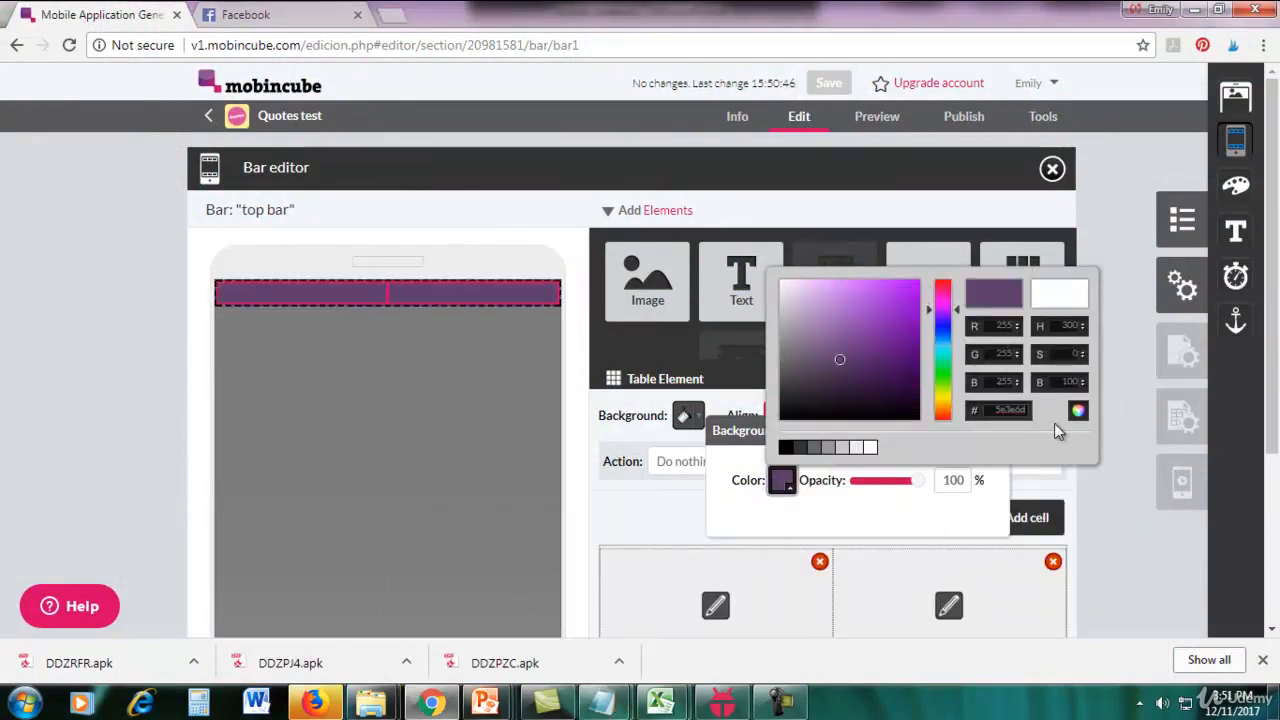
click(1109, 501)
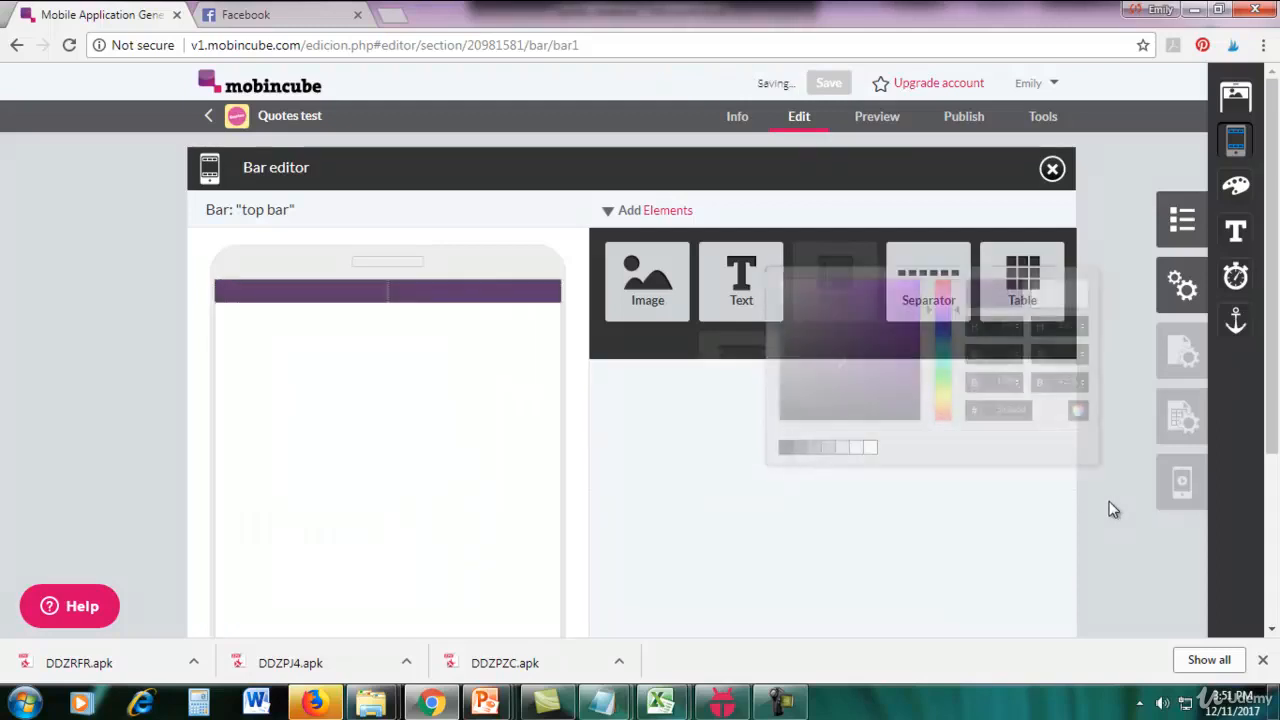
Reopen the top bar's table for editing and add a third cell to it.
click(408, 292)
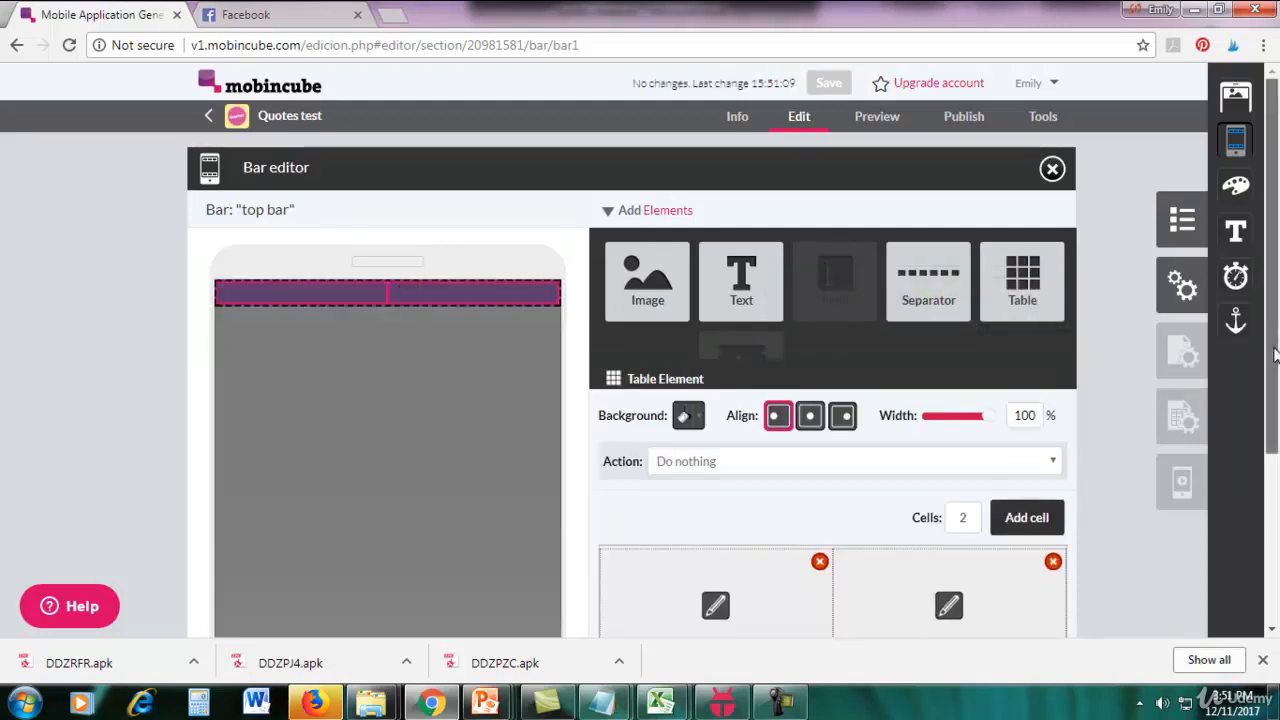
drag(1275, 326, 1274, 390)
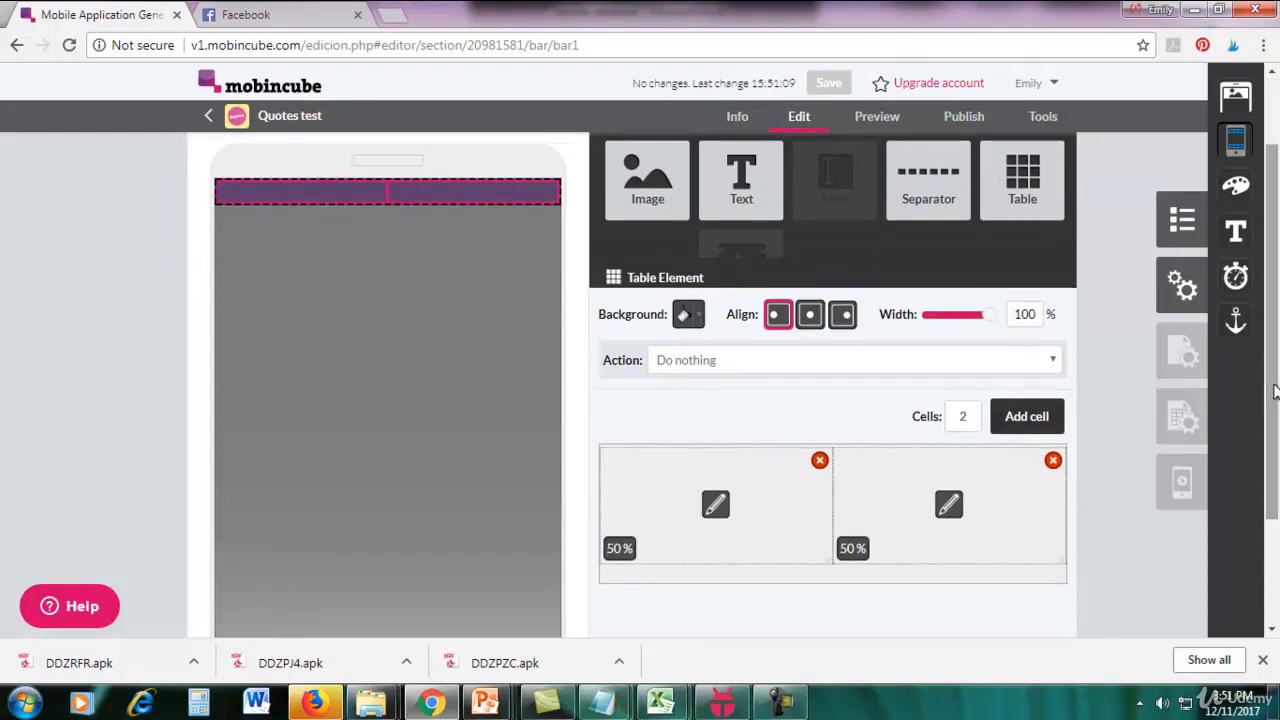
click(1017, 420)
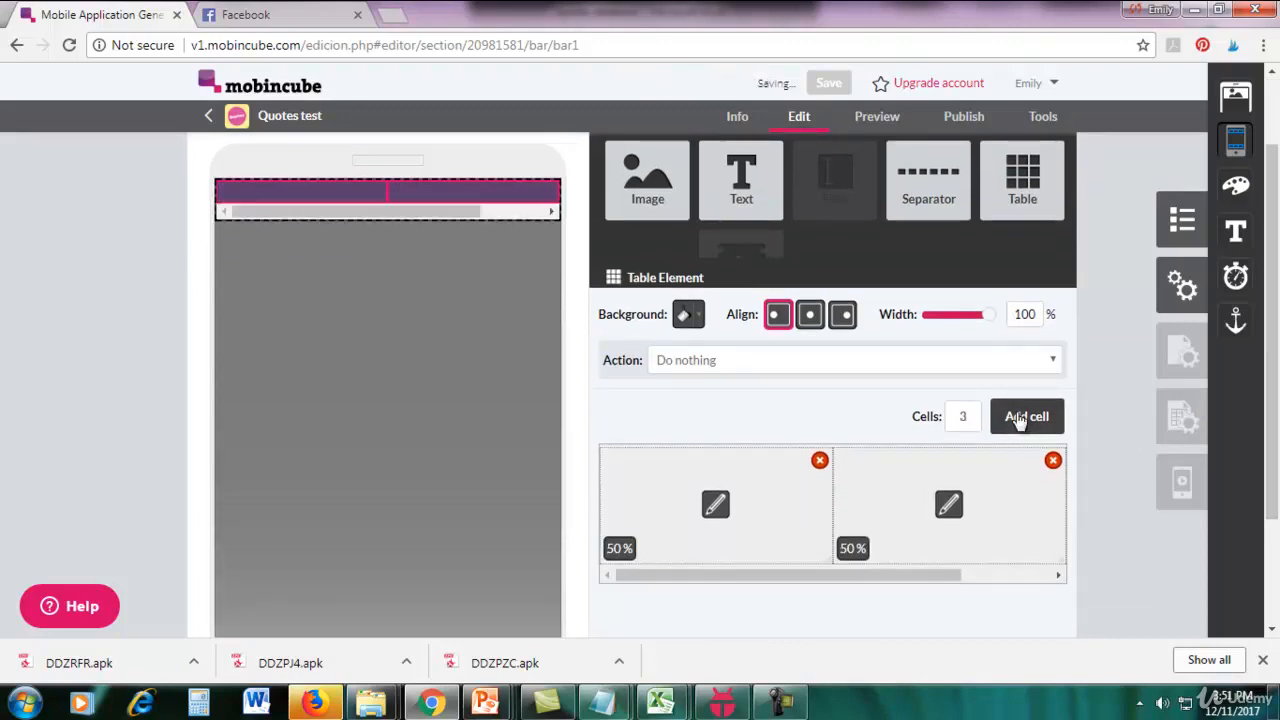
click(770, 700)
click(1087, 582)
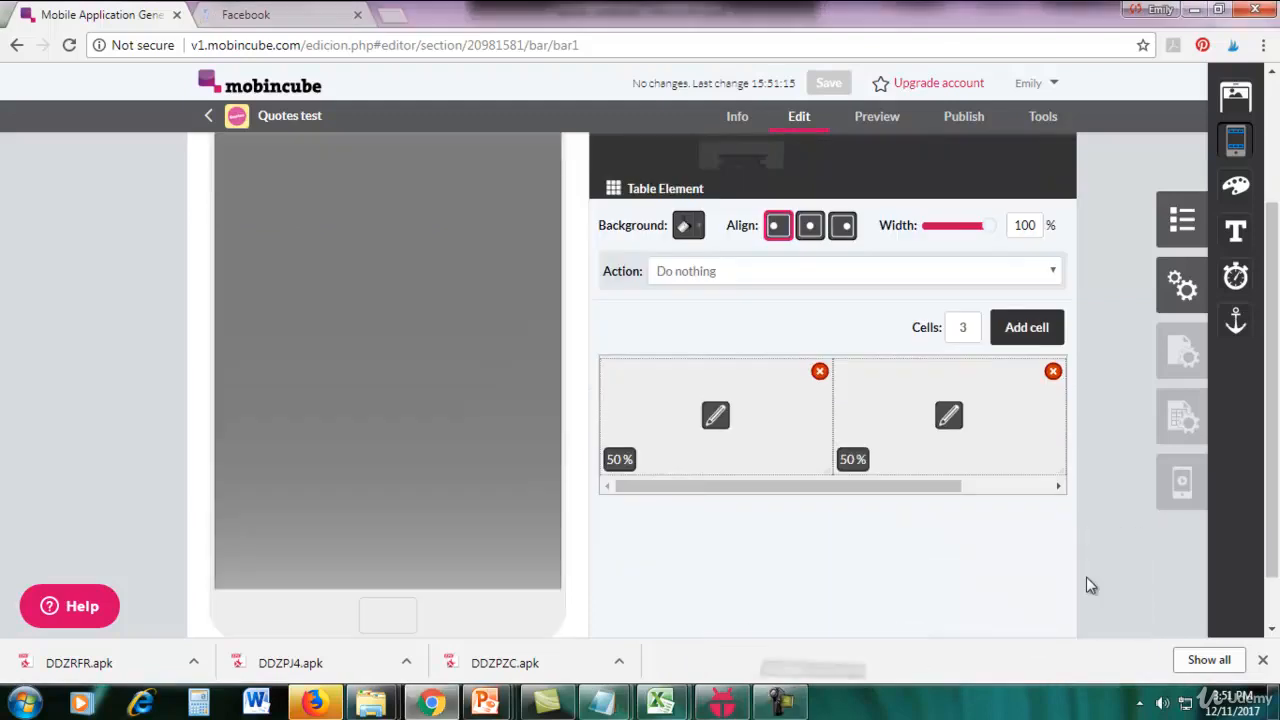
Set the widths of the table's three cells to 15%, 70% and 15% in order.
click(718, 432)
drag(1274, 409, 1274, 458)
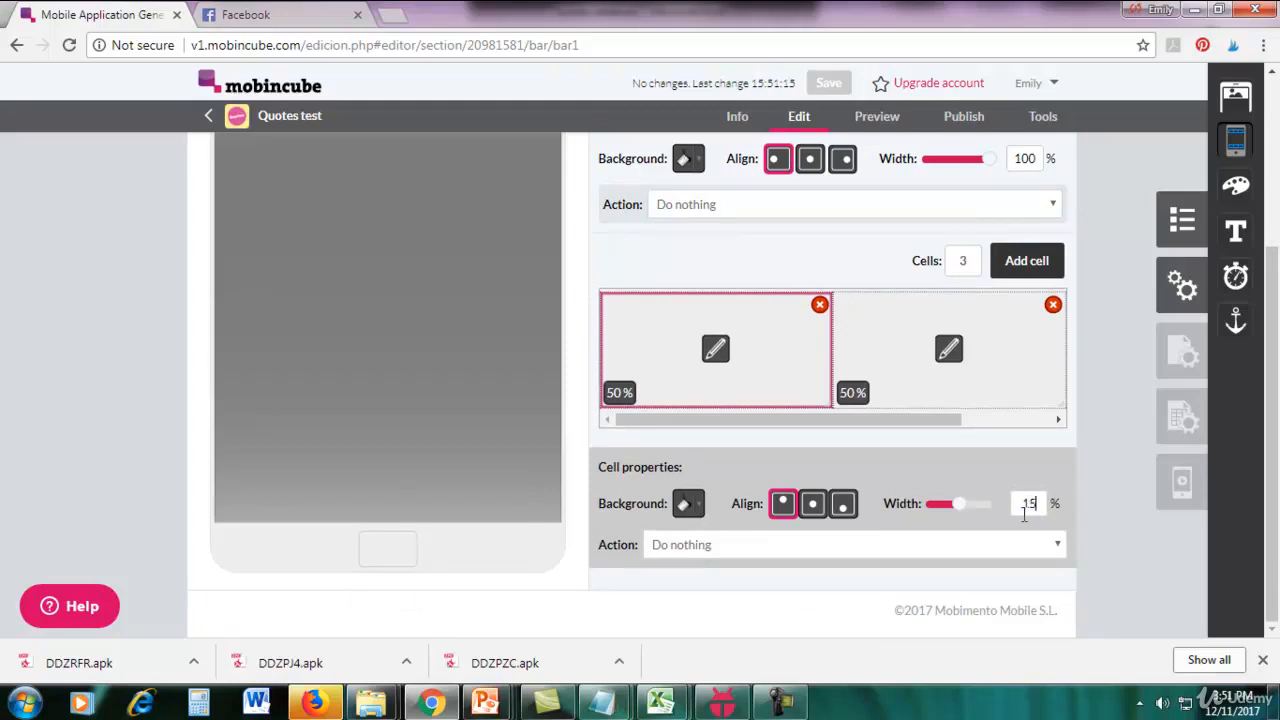
click(790, 362)
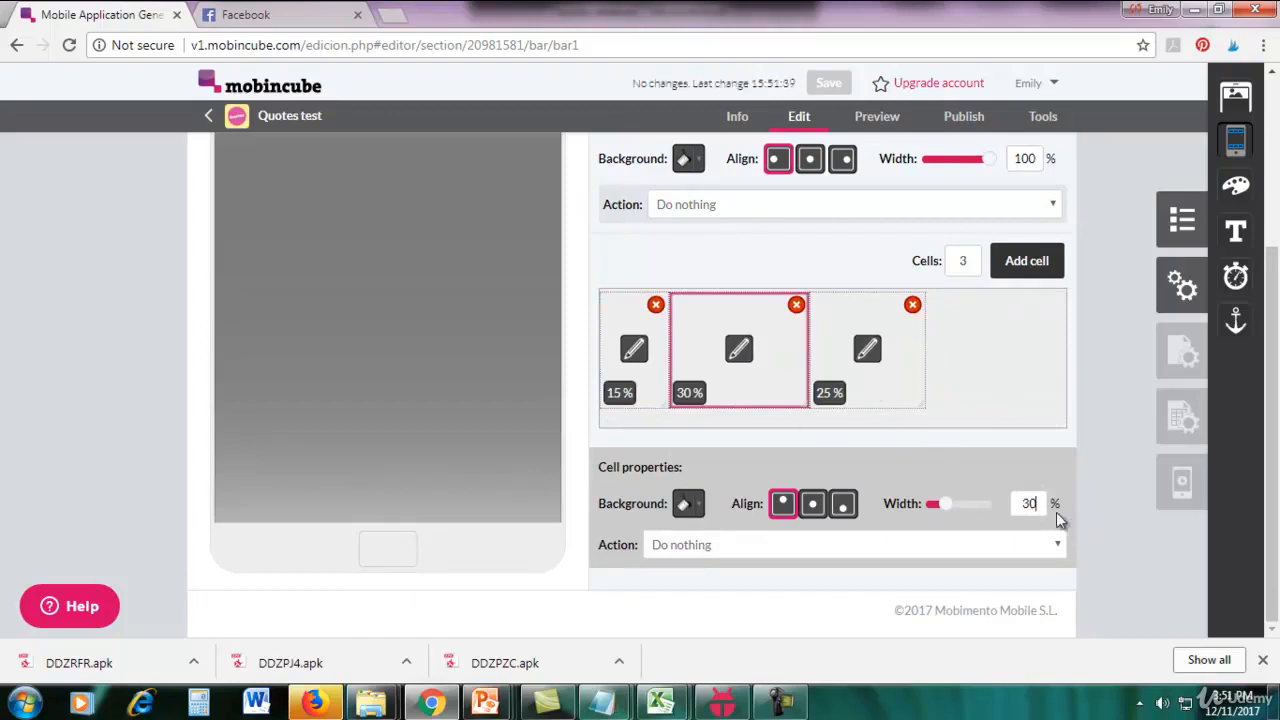
click(1041, 503)
text(70)
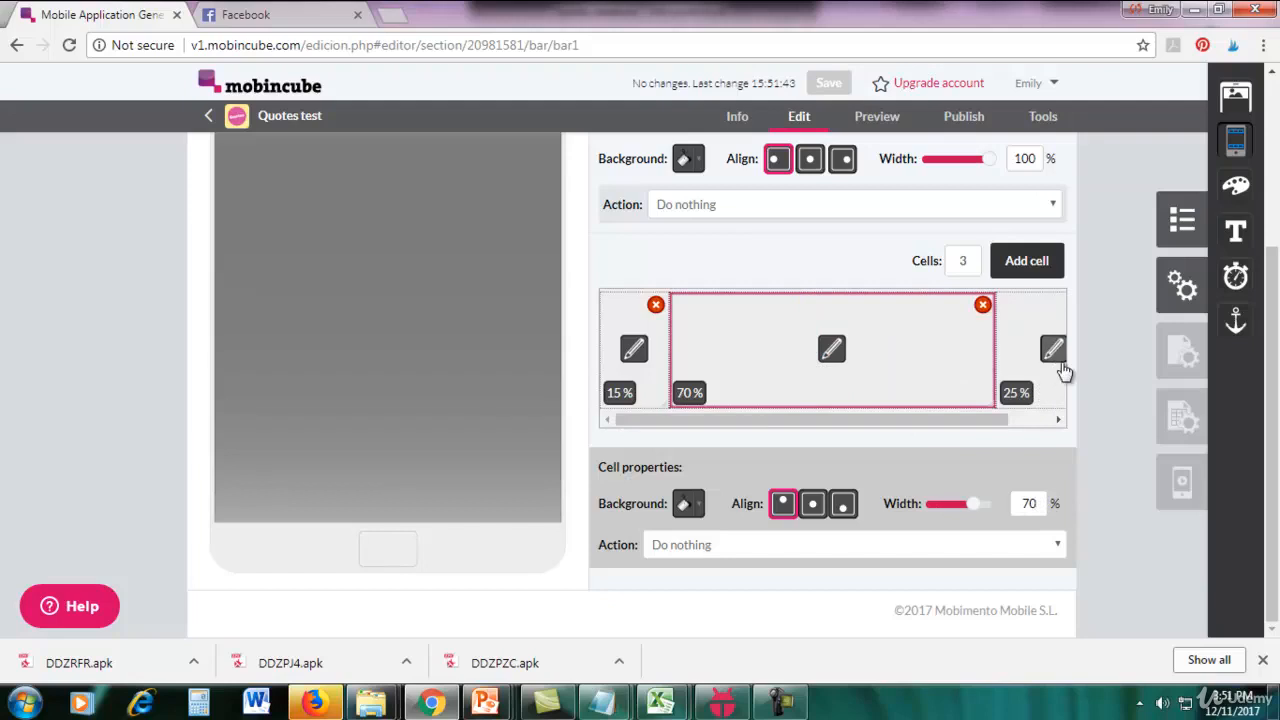
drag(1000, 421, 1065, 413)
click(1003, 349)
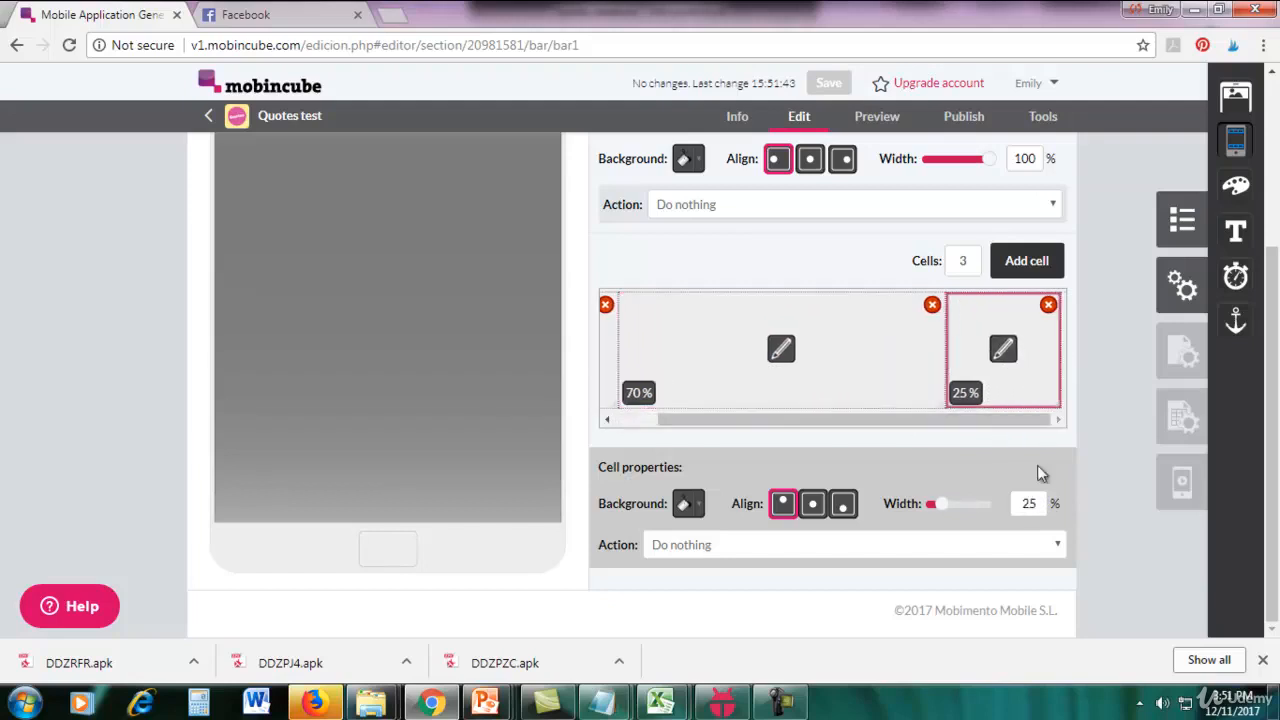
click(1040, 506)
text(15)
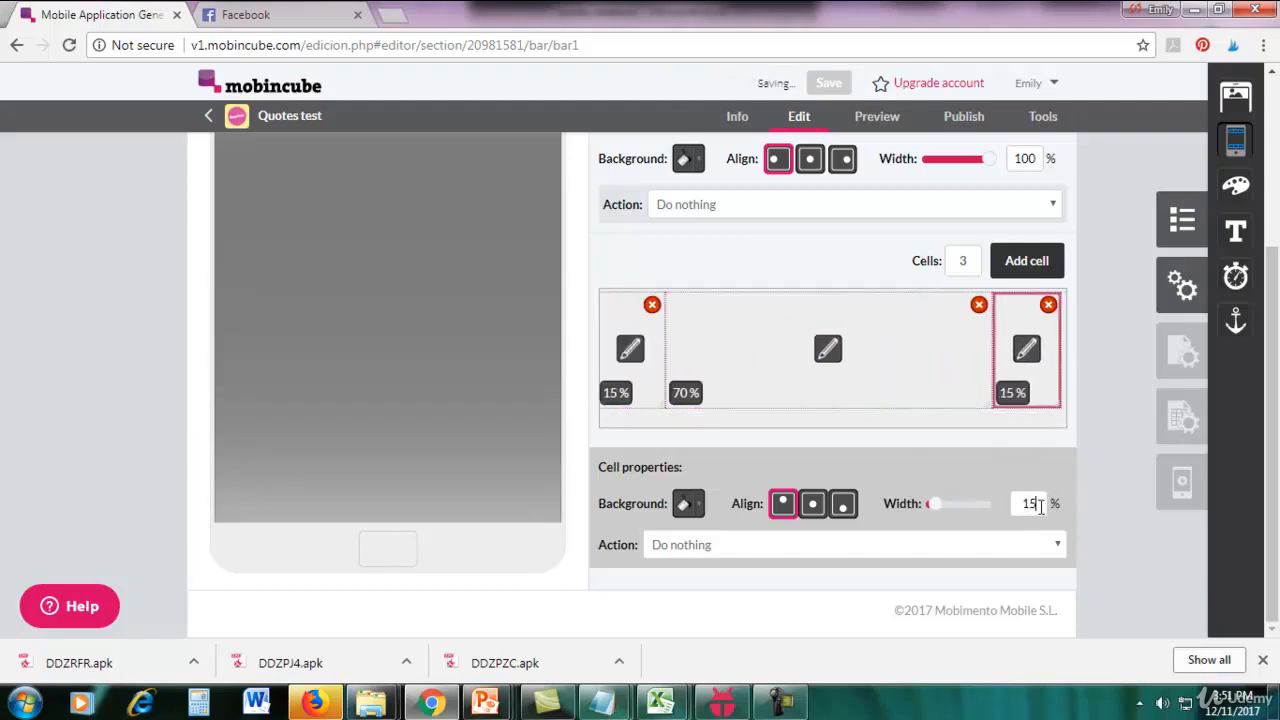
Place an Image element in the first cell and another in the third cell of the top bar's table.
scroll(143, 275, up, 3)
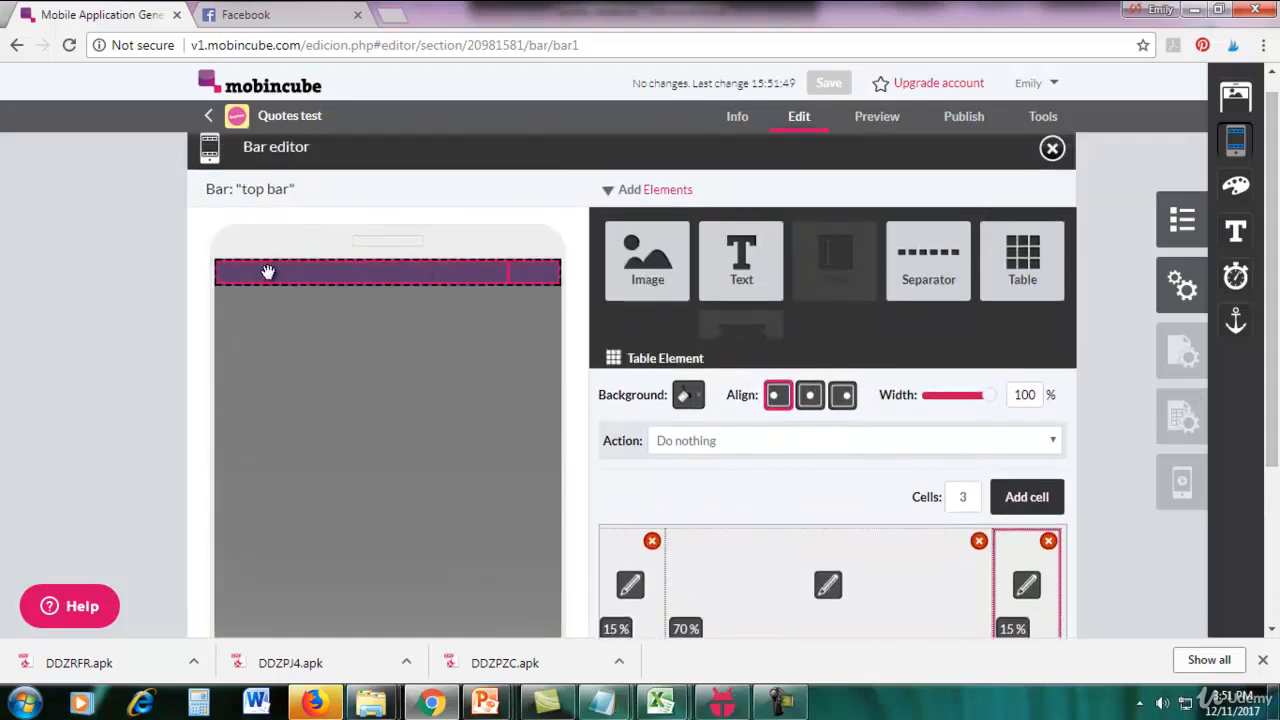
drag(647, 258, 227, 270)
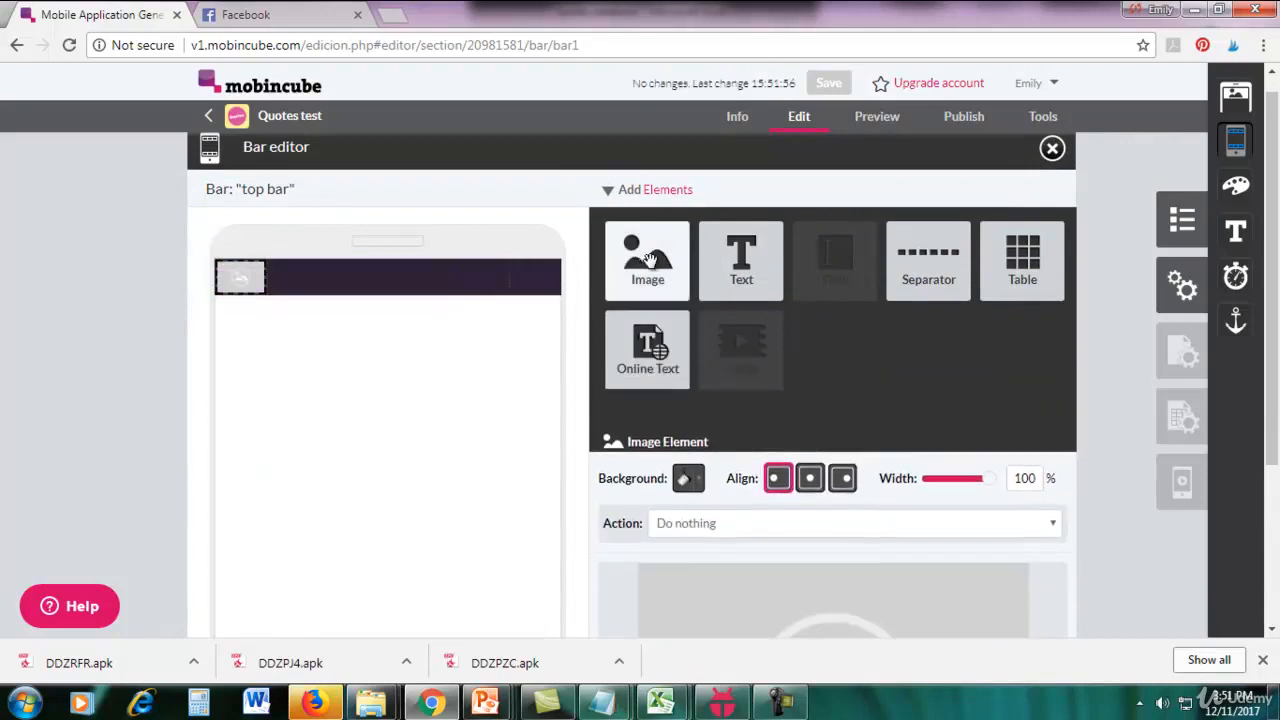
drag(650, 260, 535, 276)
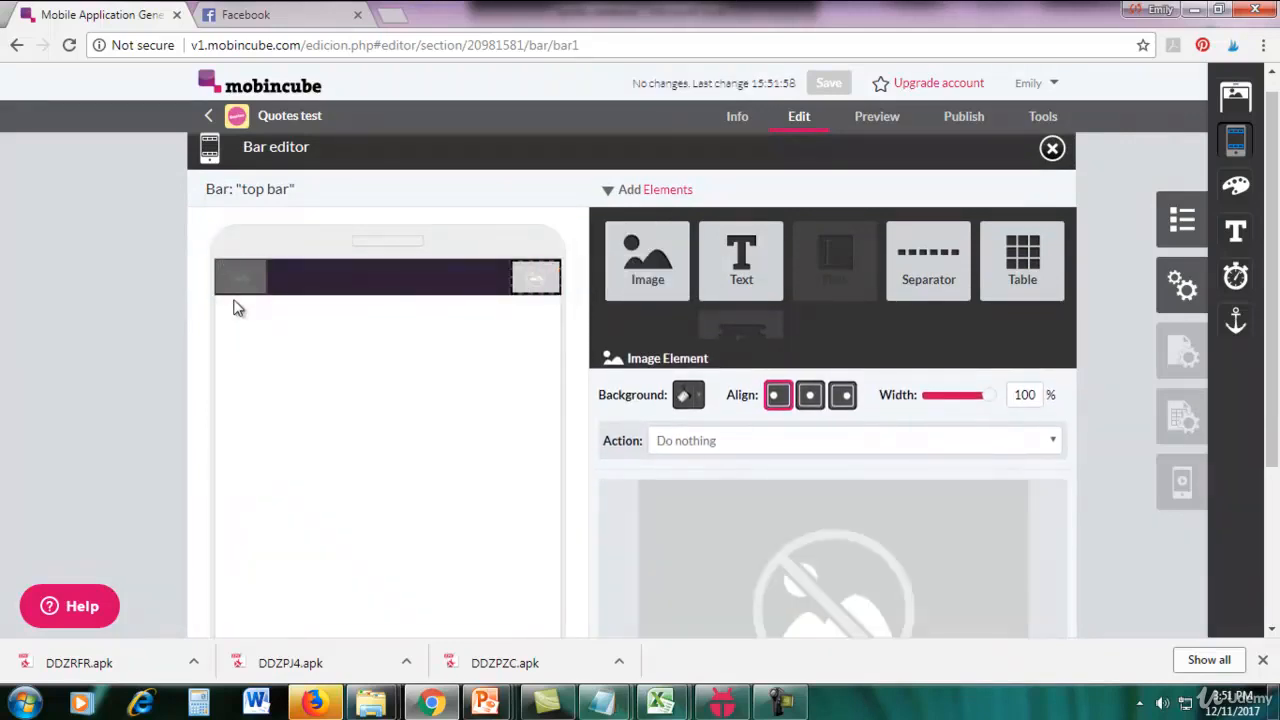
Upload the local file "arrow left" and select it as the image for the first cell's Image element.
mouse_move(243, 287)
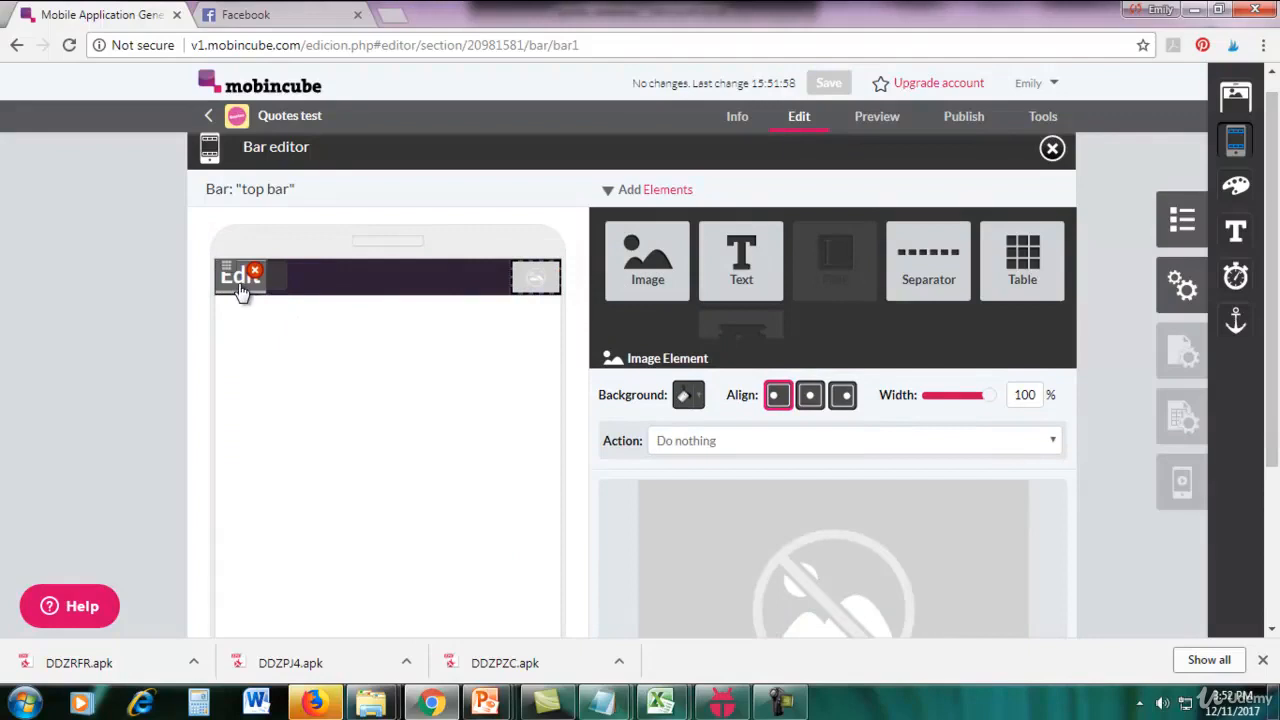
scroll(951, 623, down, 2)
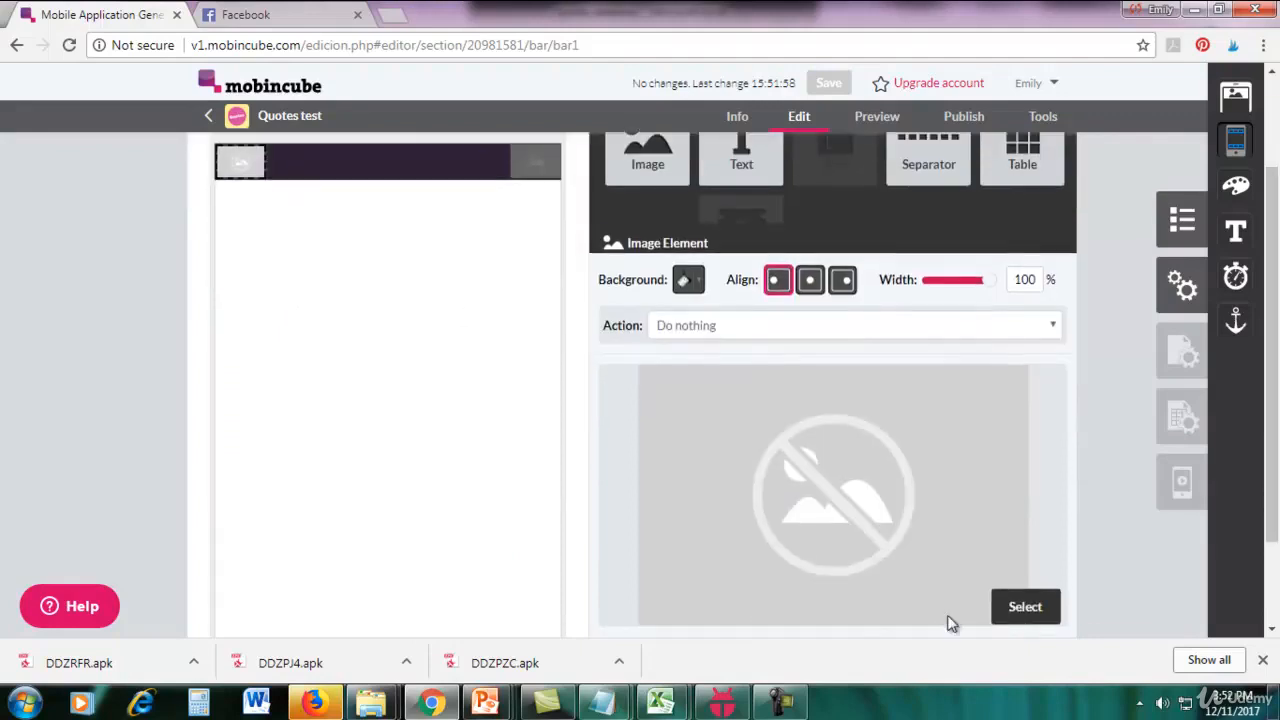
click(1020, 610)
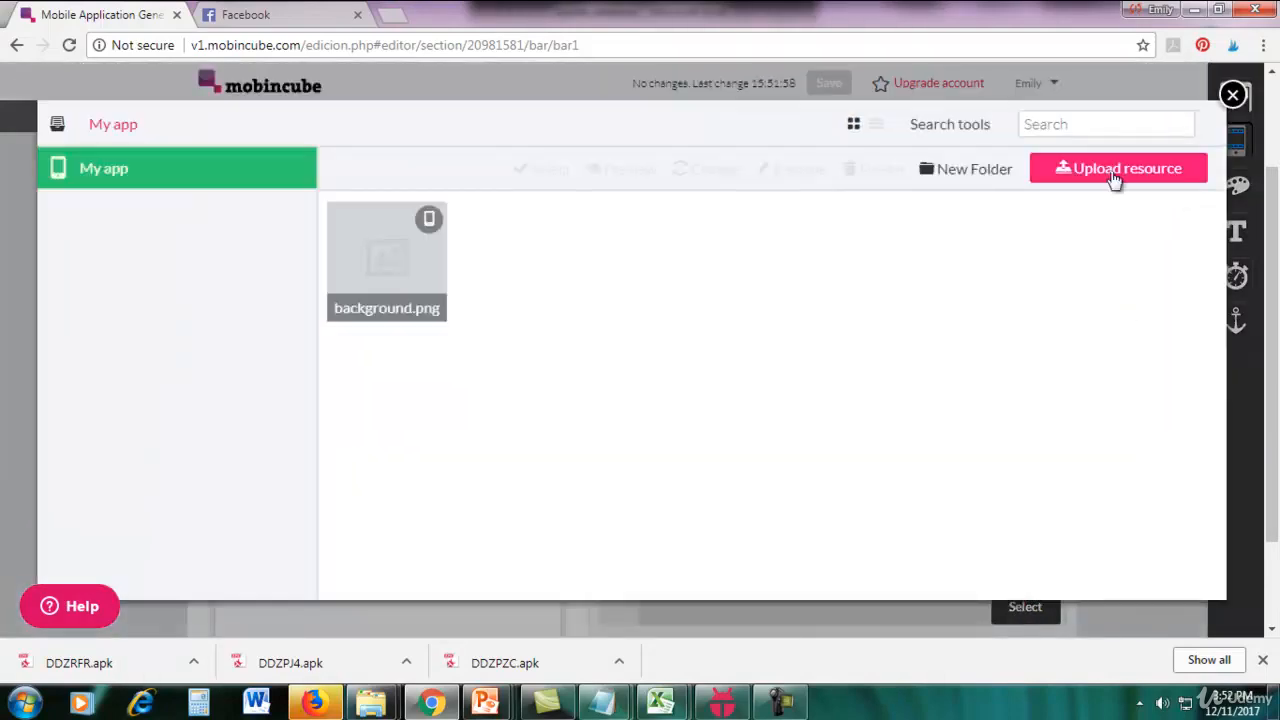
click(1094, 178)
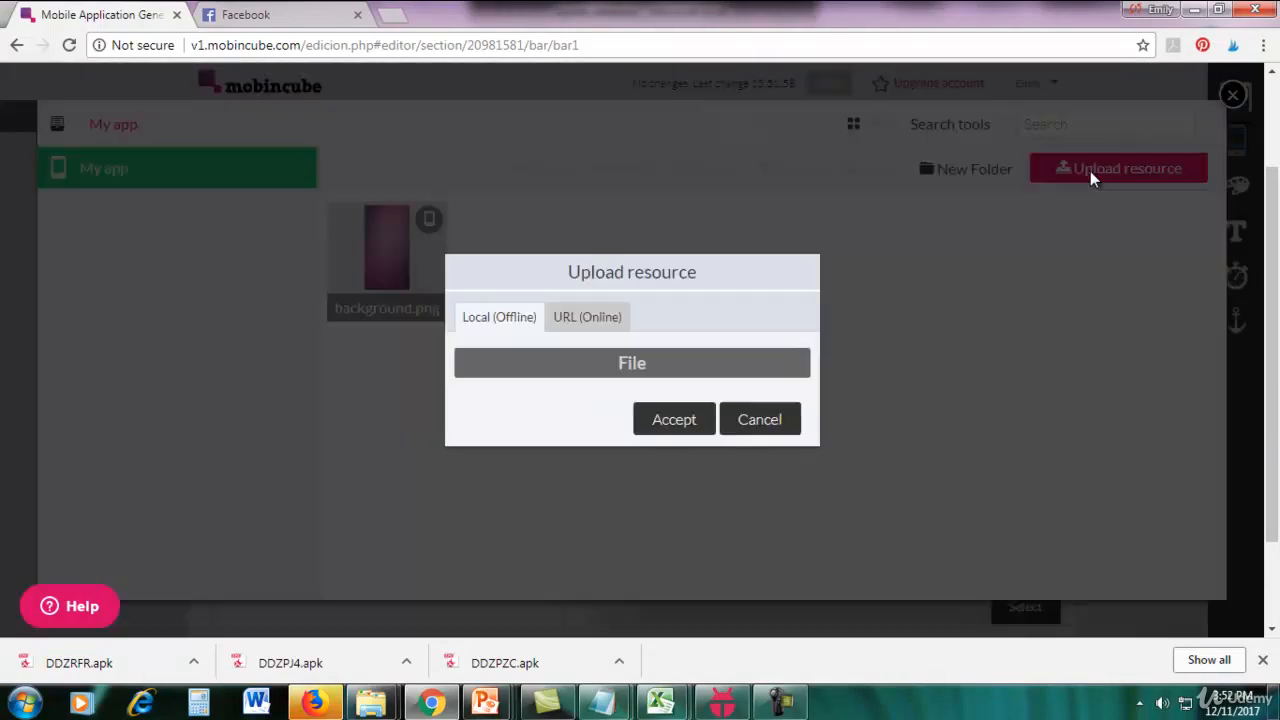
click(731, 358)
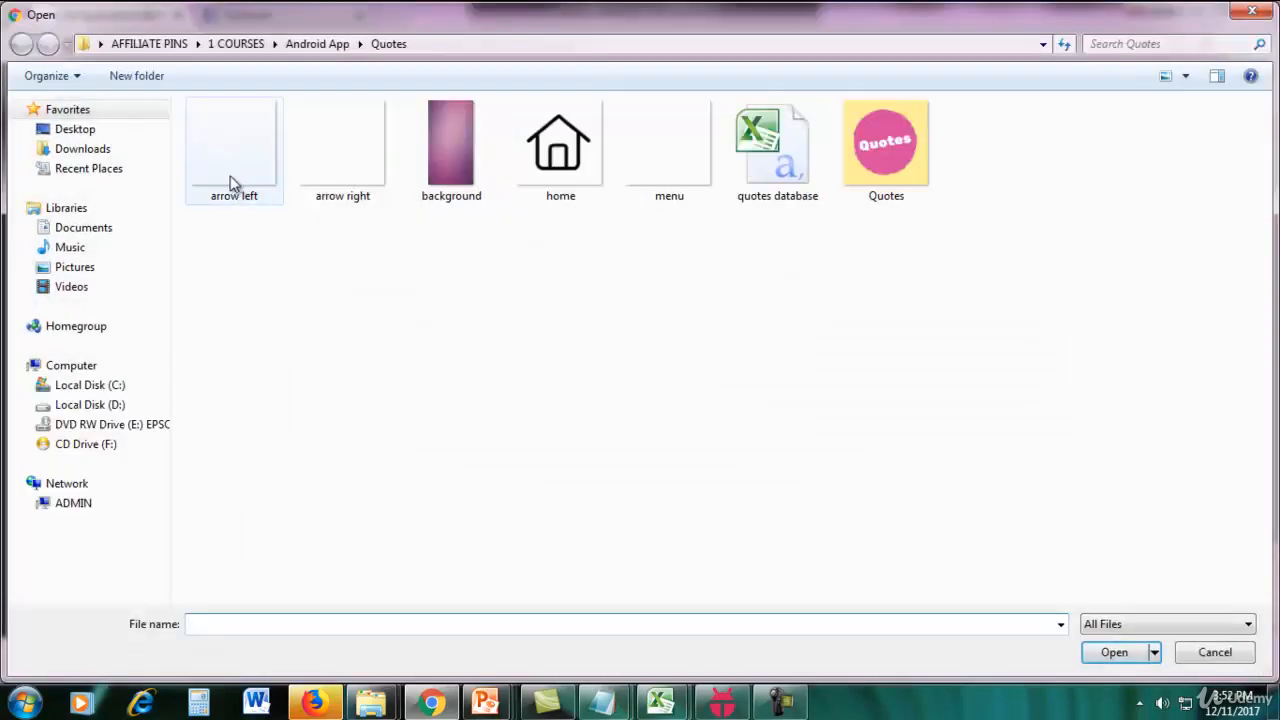
double_click(228, 180)
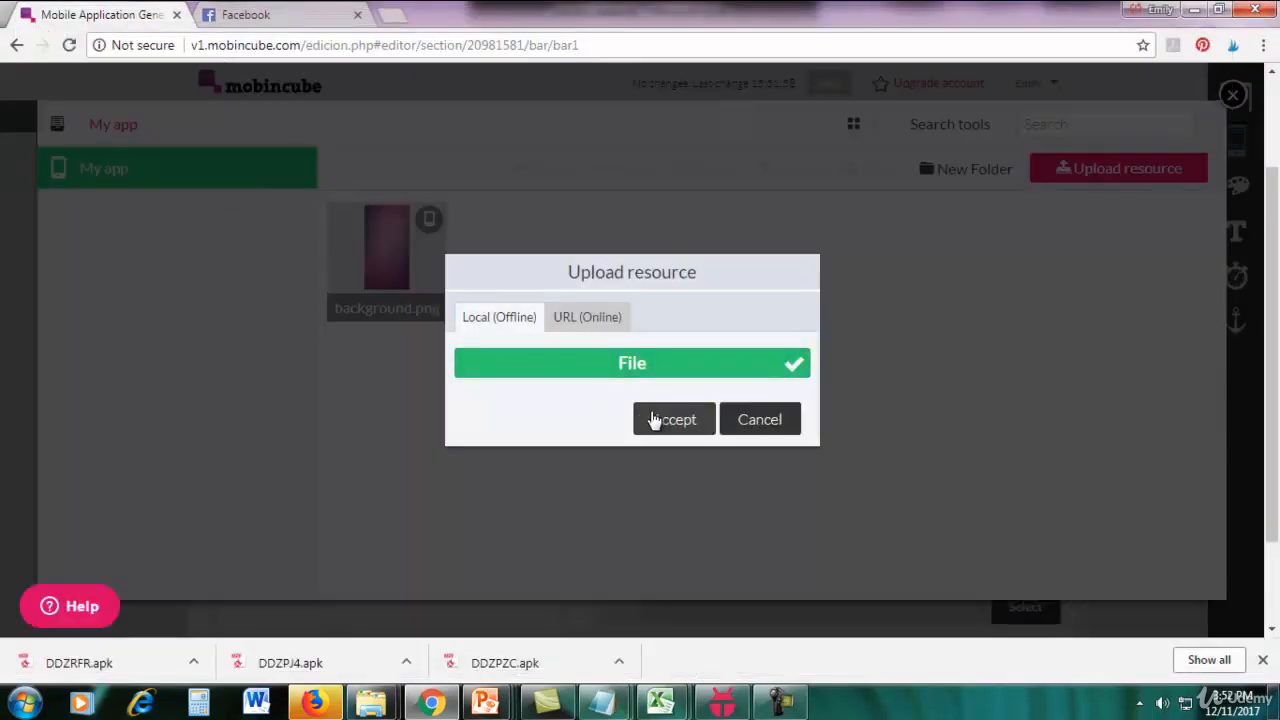
click(644, 422)
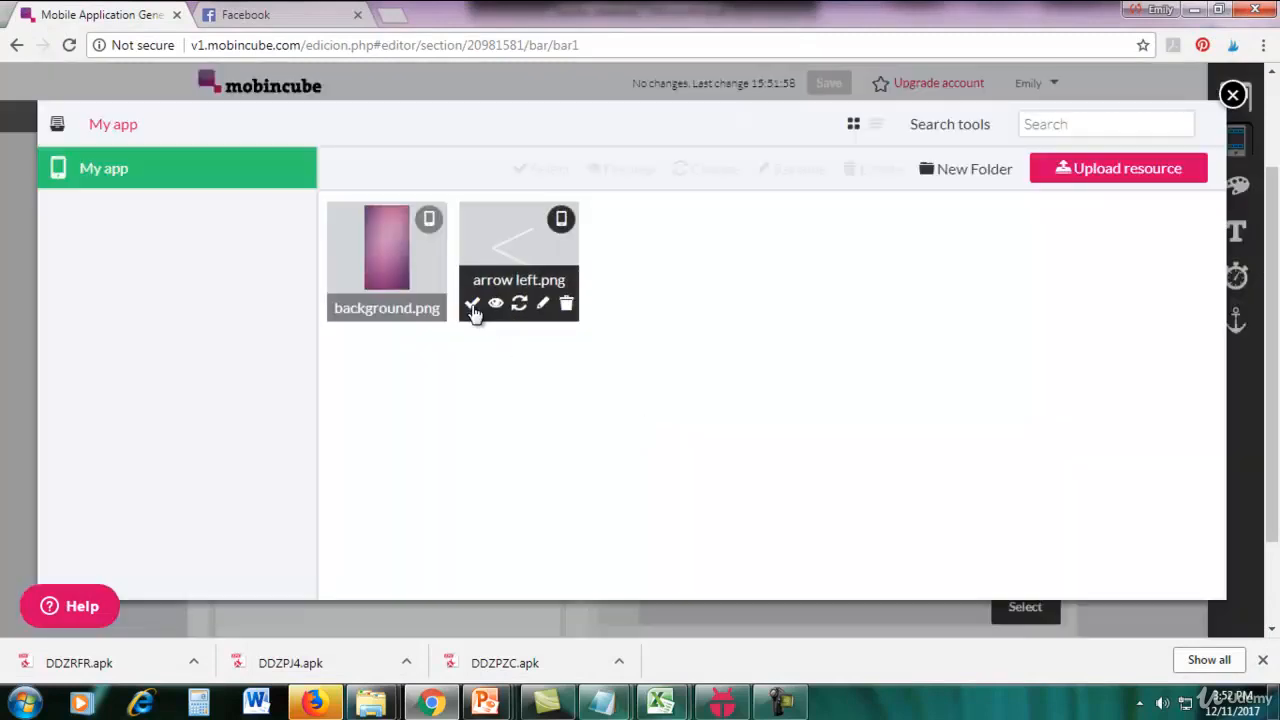
click(472, 304)
Upload the local file "menu" and select it as the image for the third cell's Image element.
drag(1273, 277, 1273, 253)
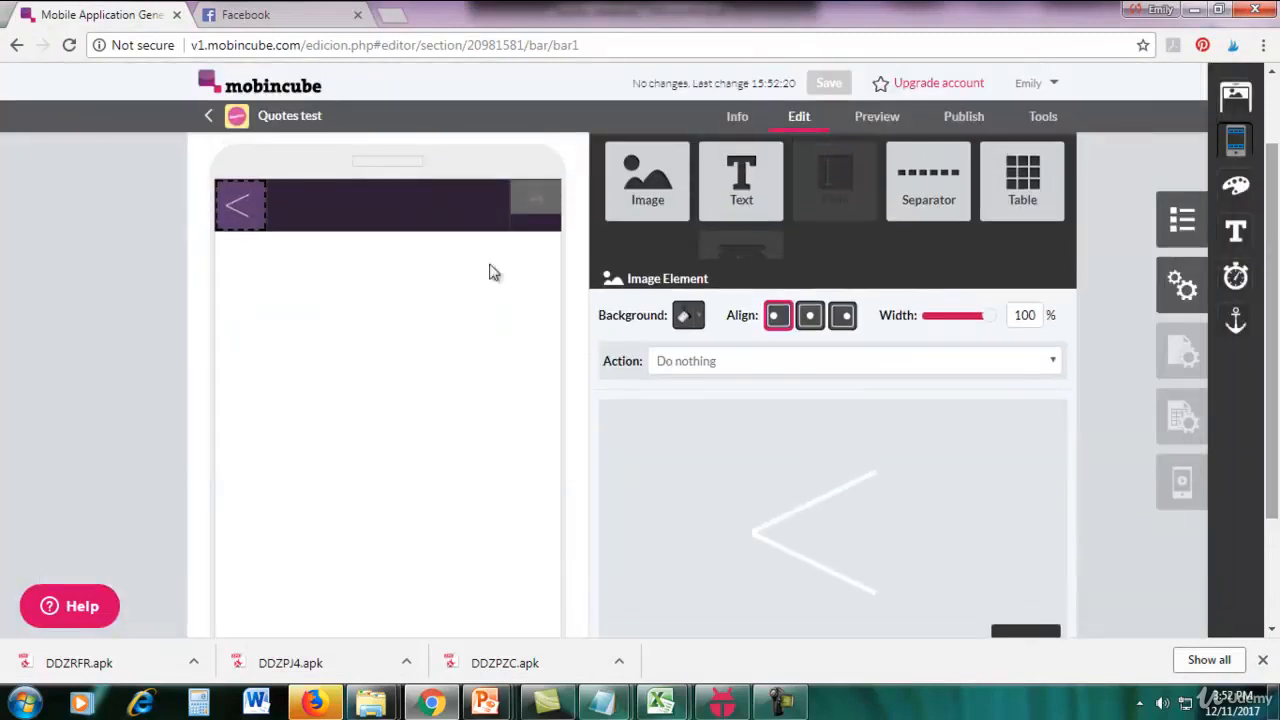
click(541, 219)
drag(1273, 330, 1273, 387)
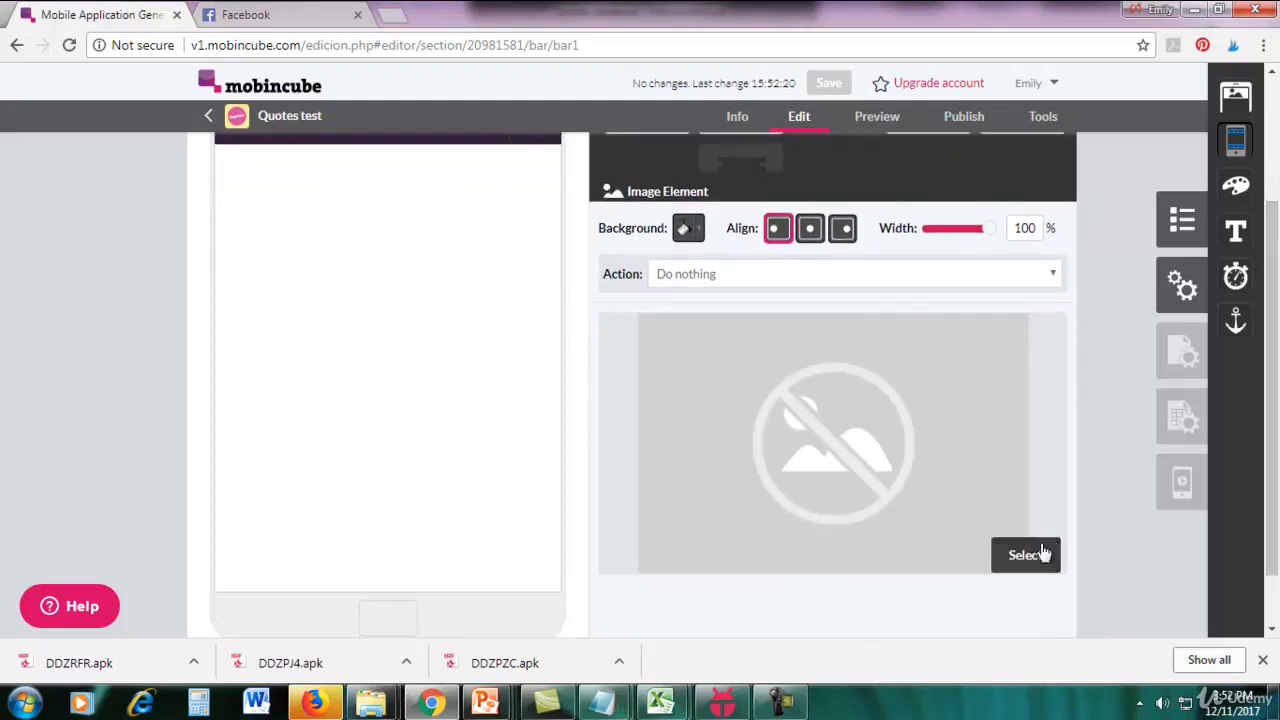
click(1025, 556)
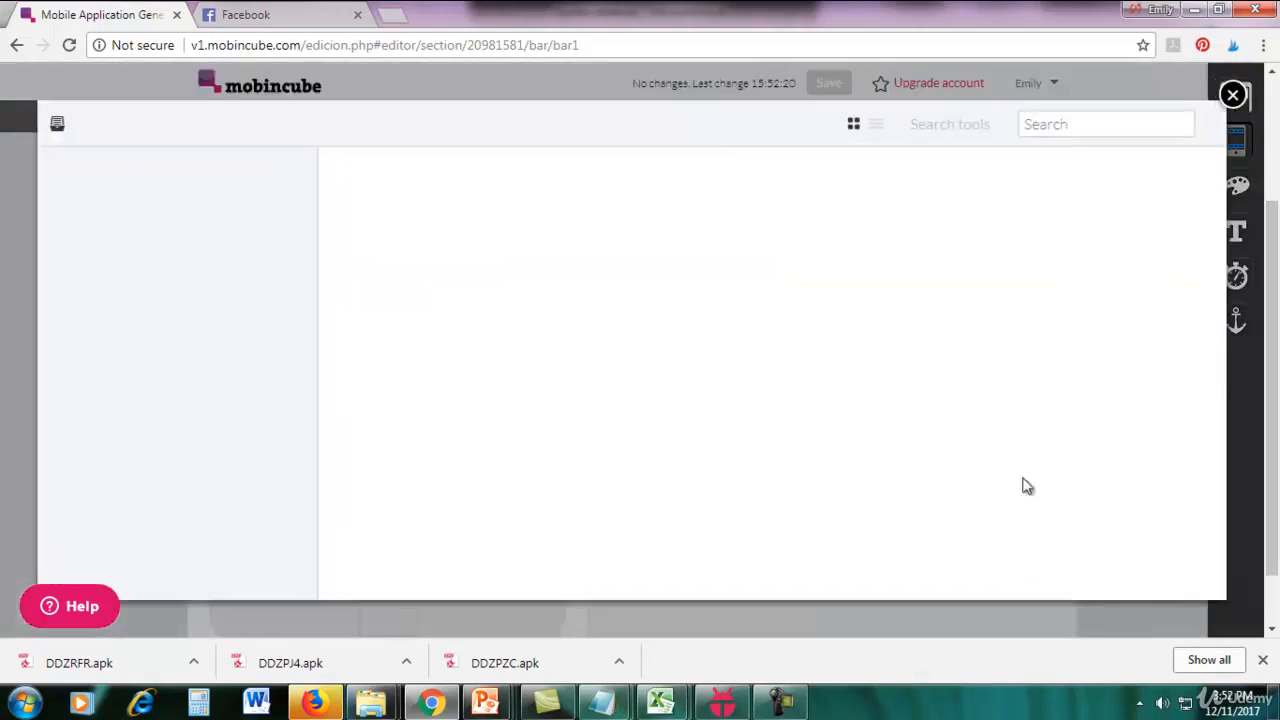
click(1126, 178)
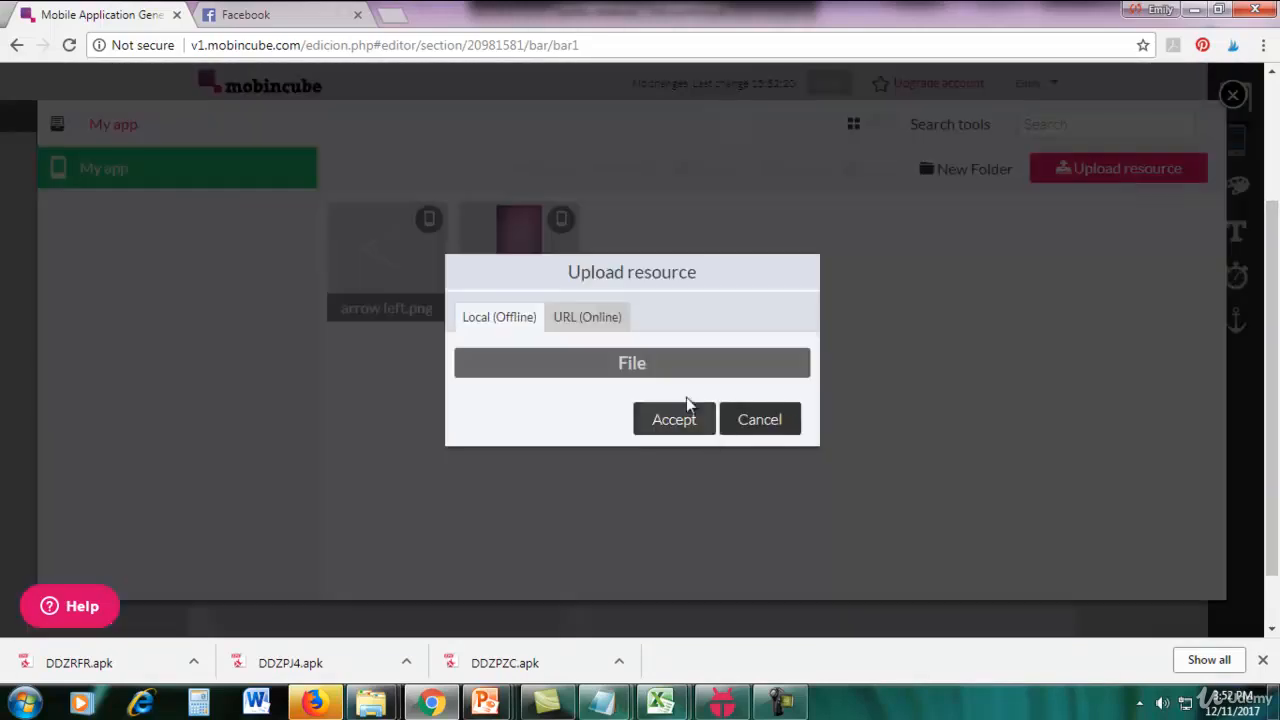
click(675, 366)
click(657, 178)
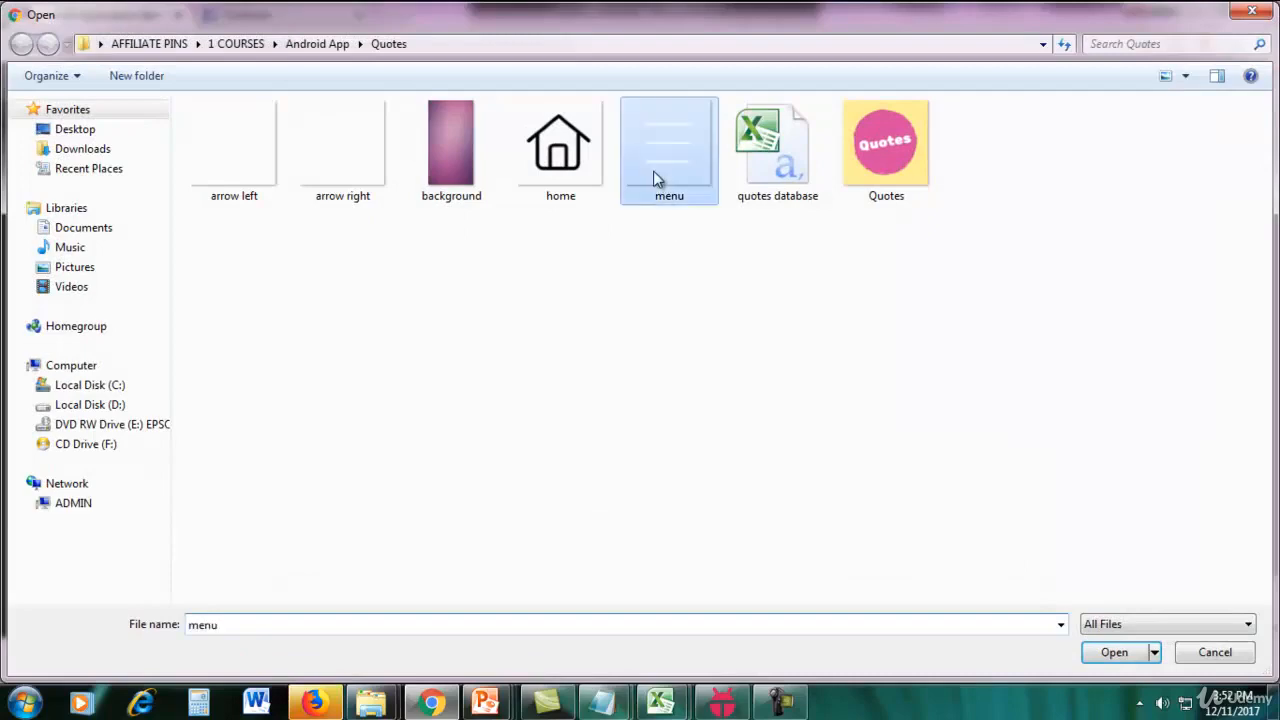
double_click(657, 178)
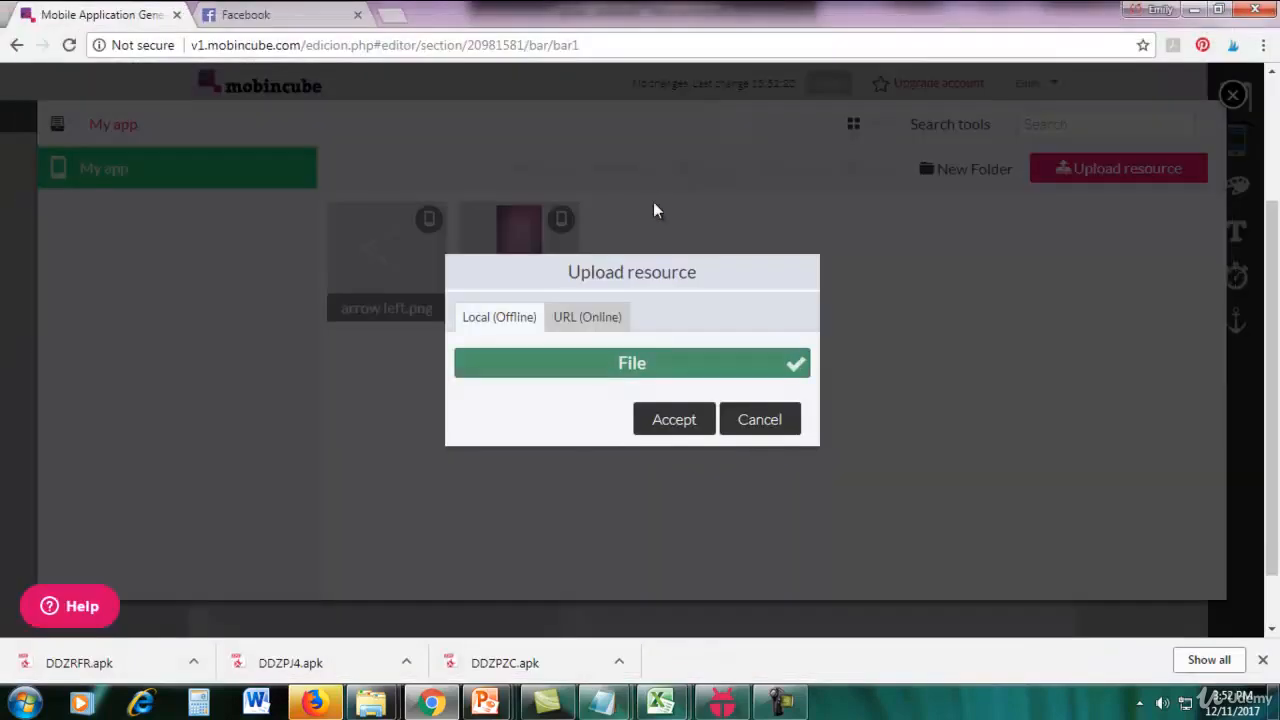
click(670, 419)
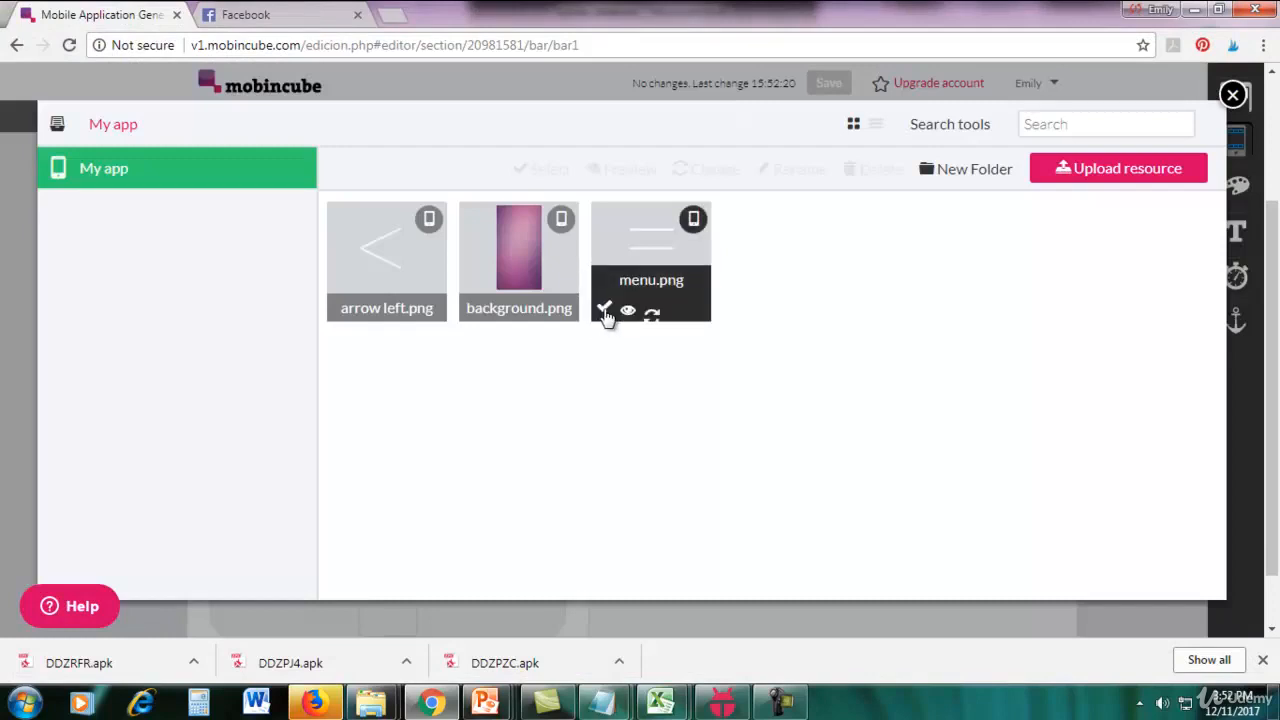
click(604, 312)
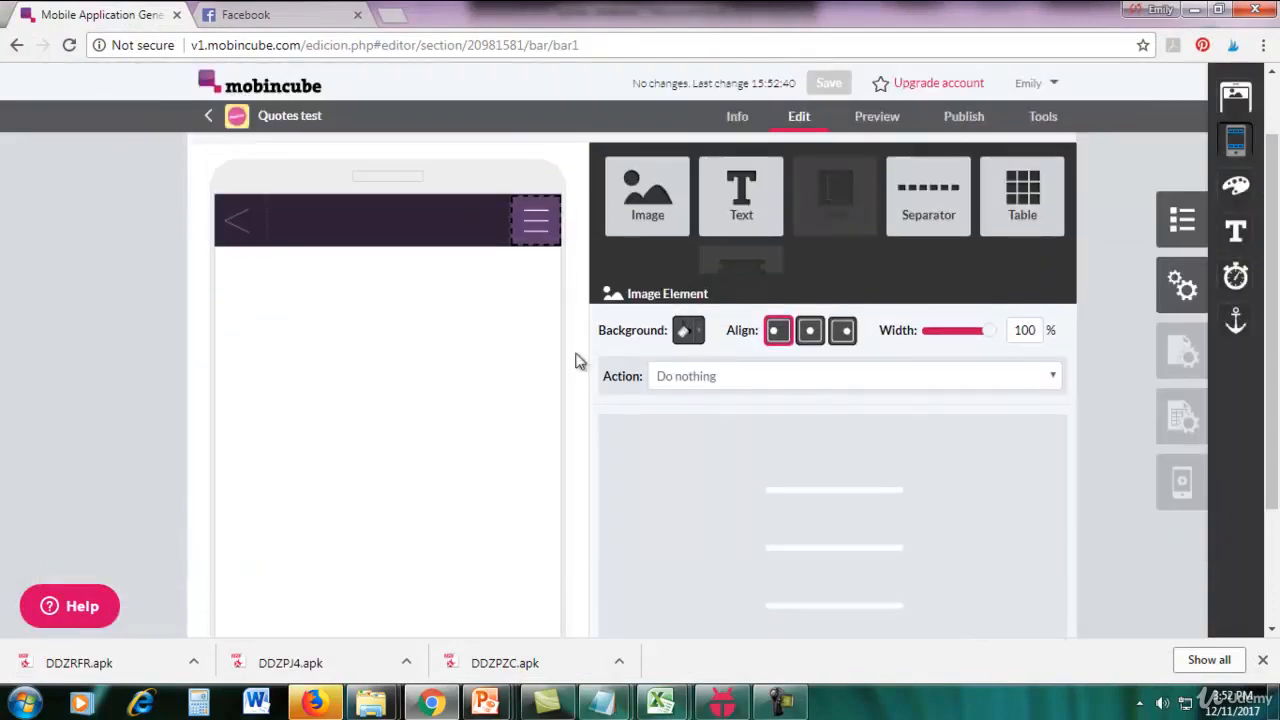
click(475, 361)
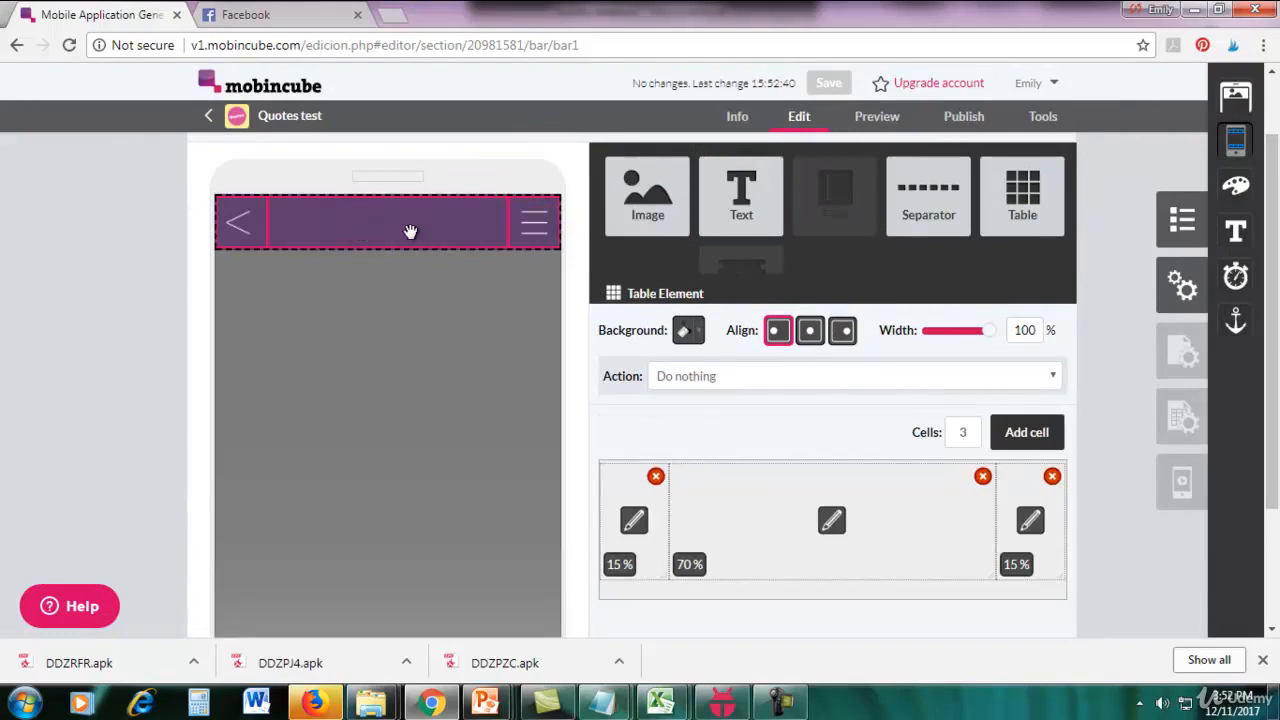
Place a Text element reading "QUOTES" in the top bar table's middle cell, and make the text white and centred.
drag(741, 200, 413, 237)
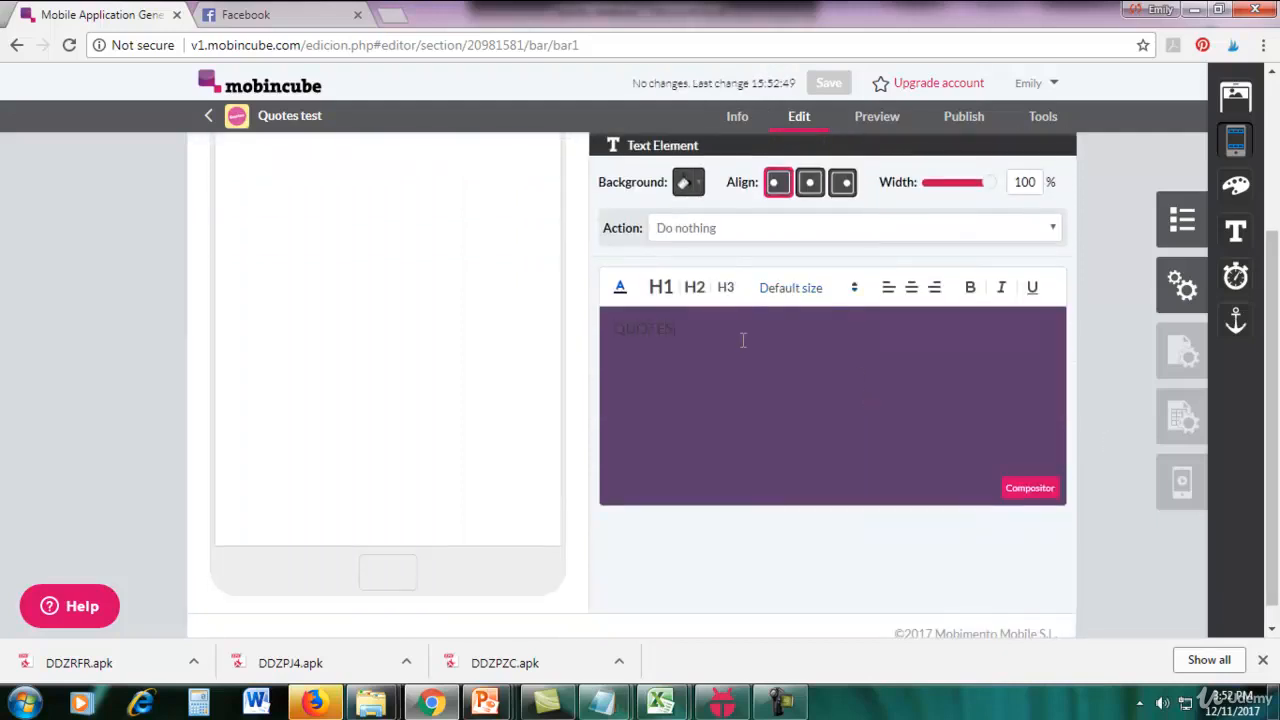
drag(743, 340, 573, 347)
click(621, 289)
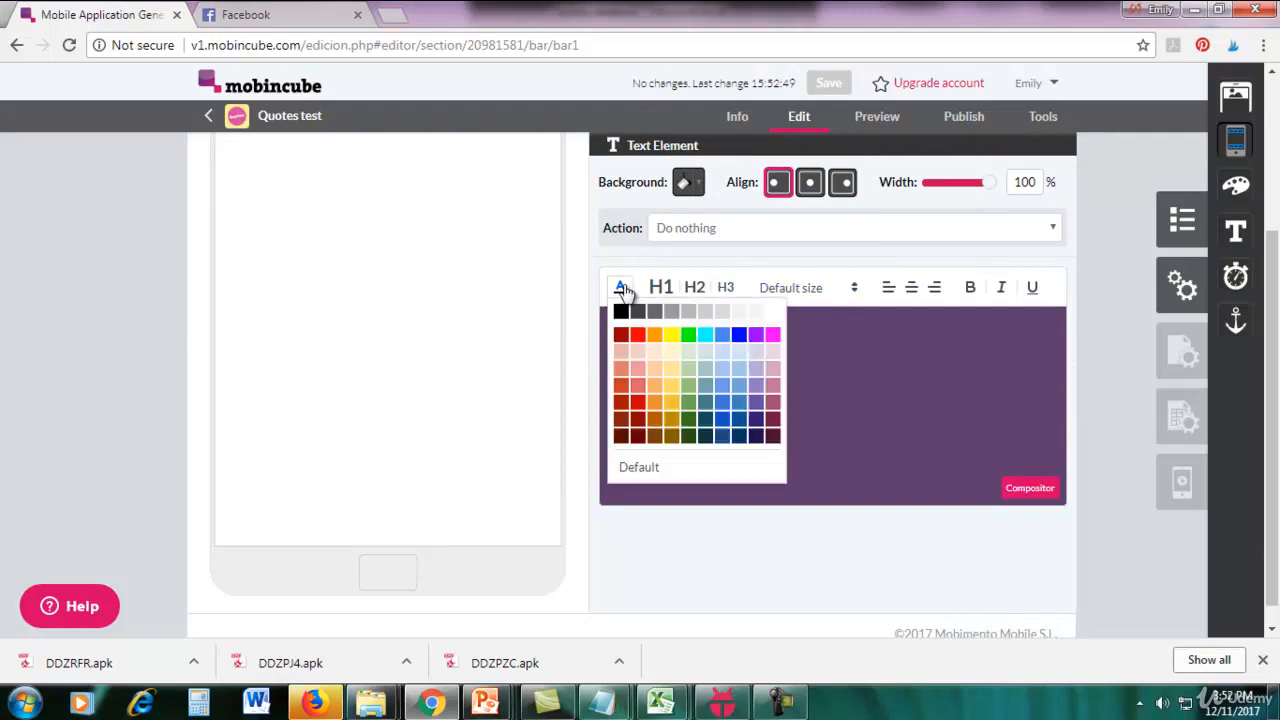
click(765, 311)
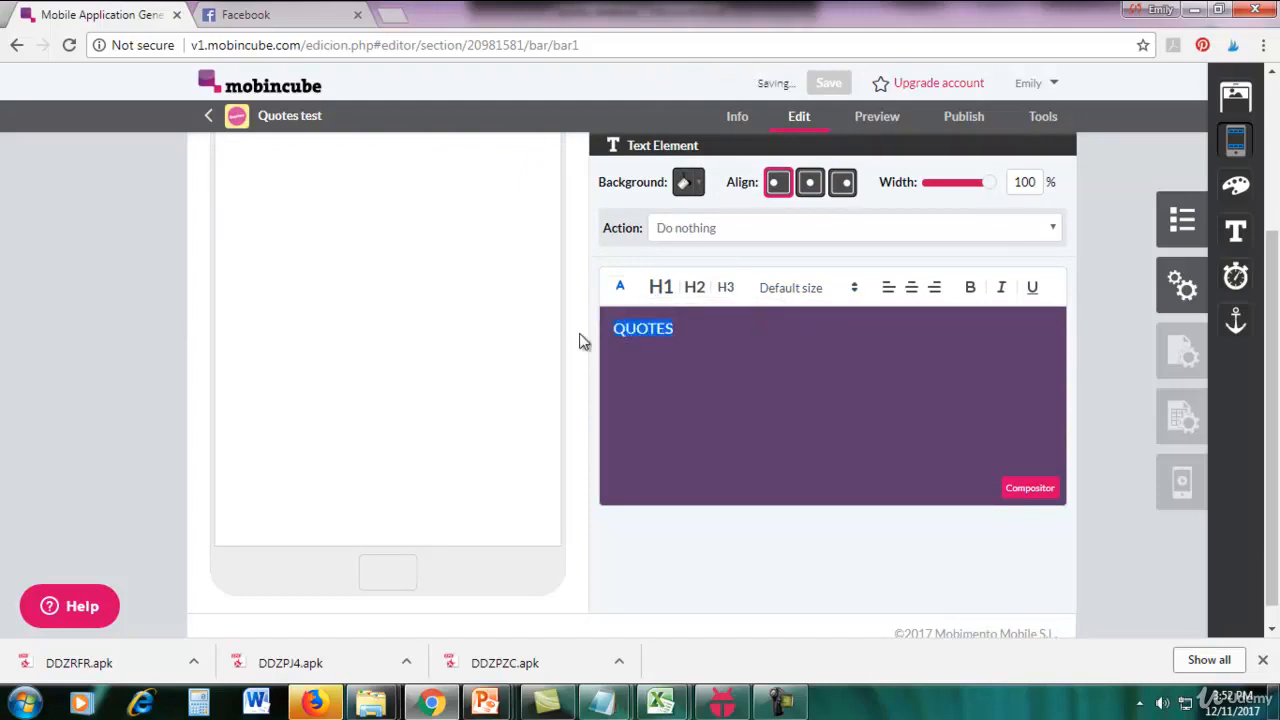
click(911, 289)
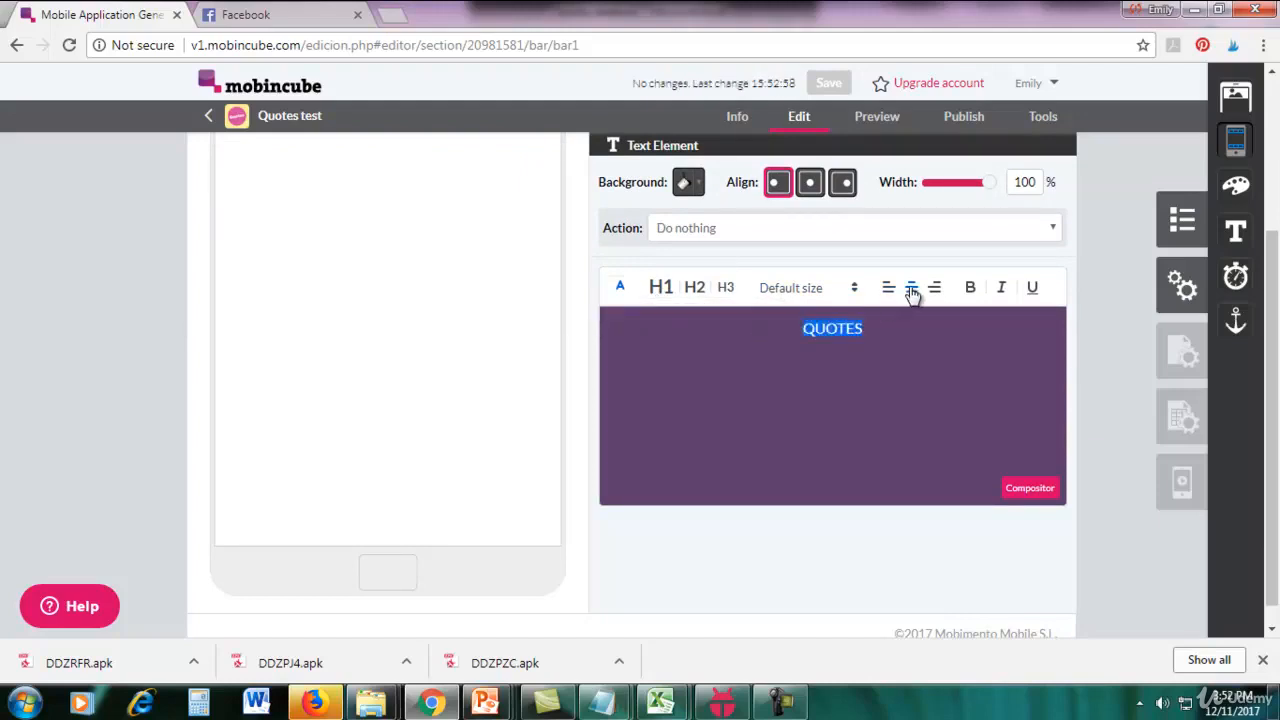
click(878, 323)
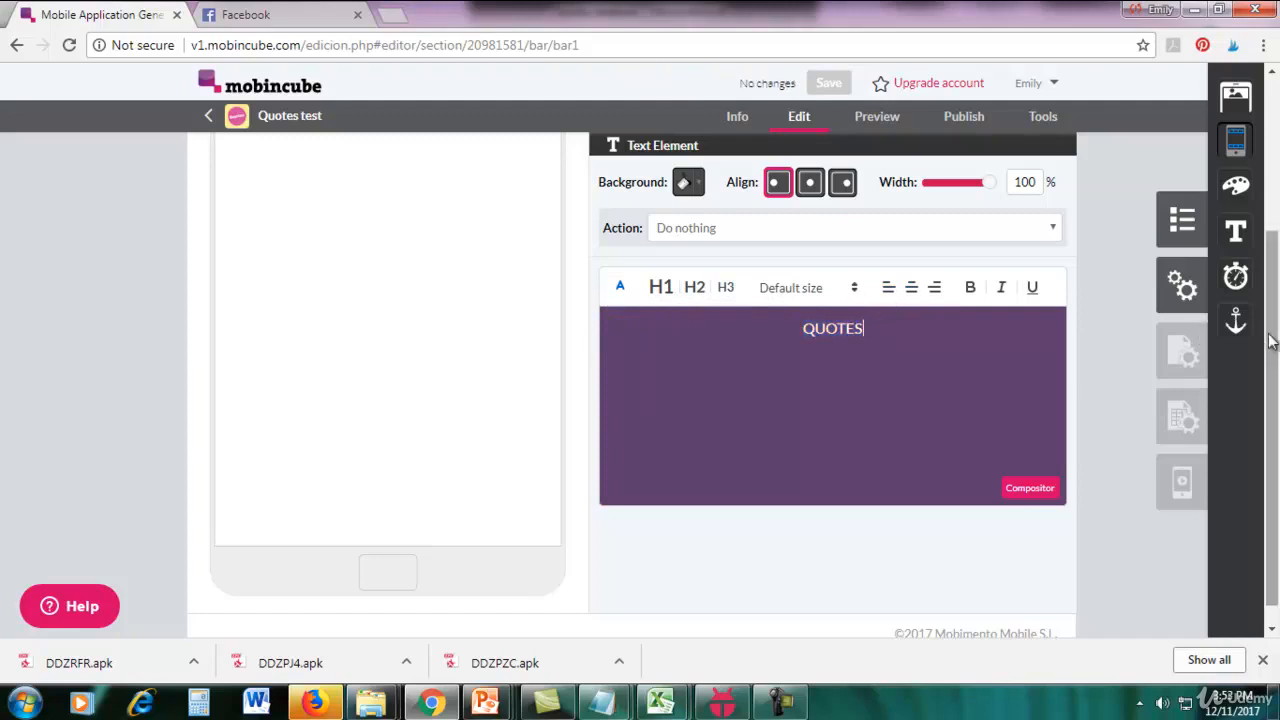
Set the middle cell's vertical alignment to centre and close the top bar's editor.
drag(1272, 340, 1274, 262)
click(427, 268)
mouse_move(405, 197)
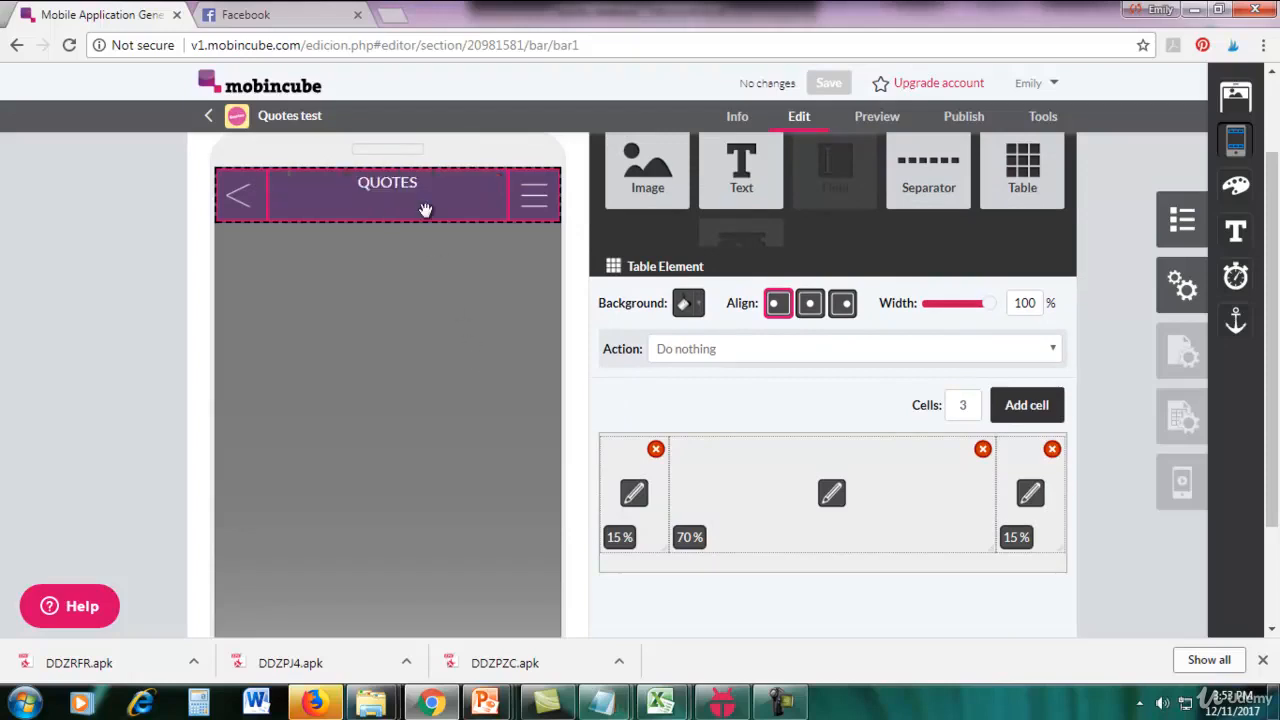
click(848, 508)
scroll(840, 400, down, 2)
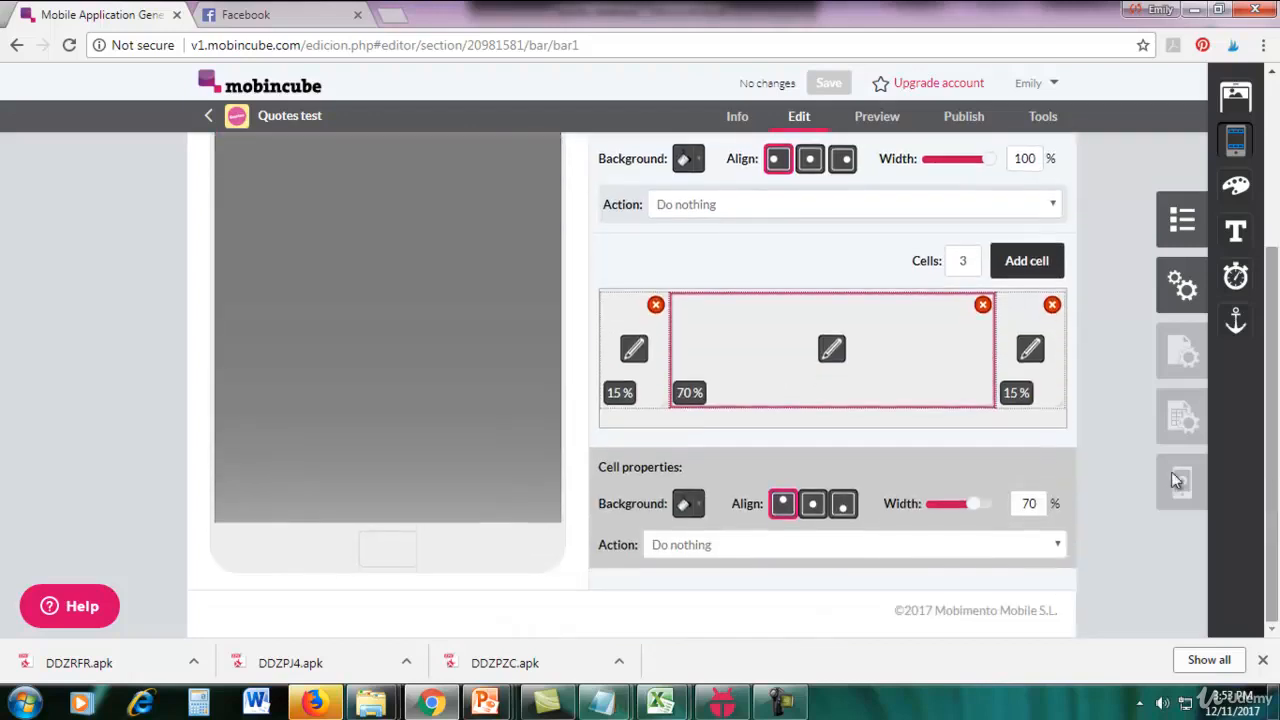
click(811, 506)
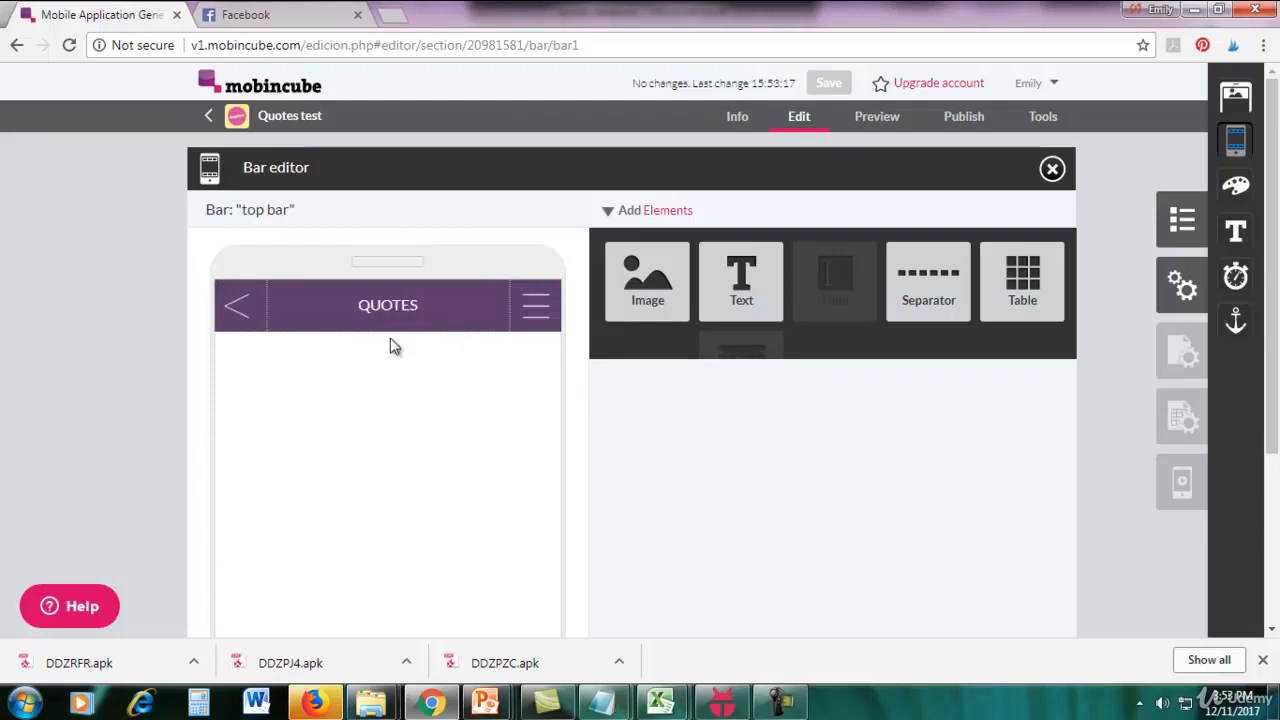
click(1052, 170)
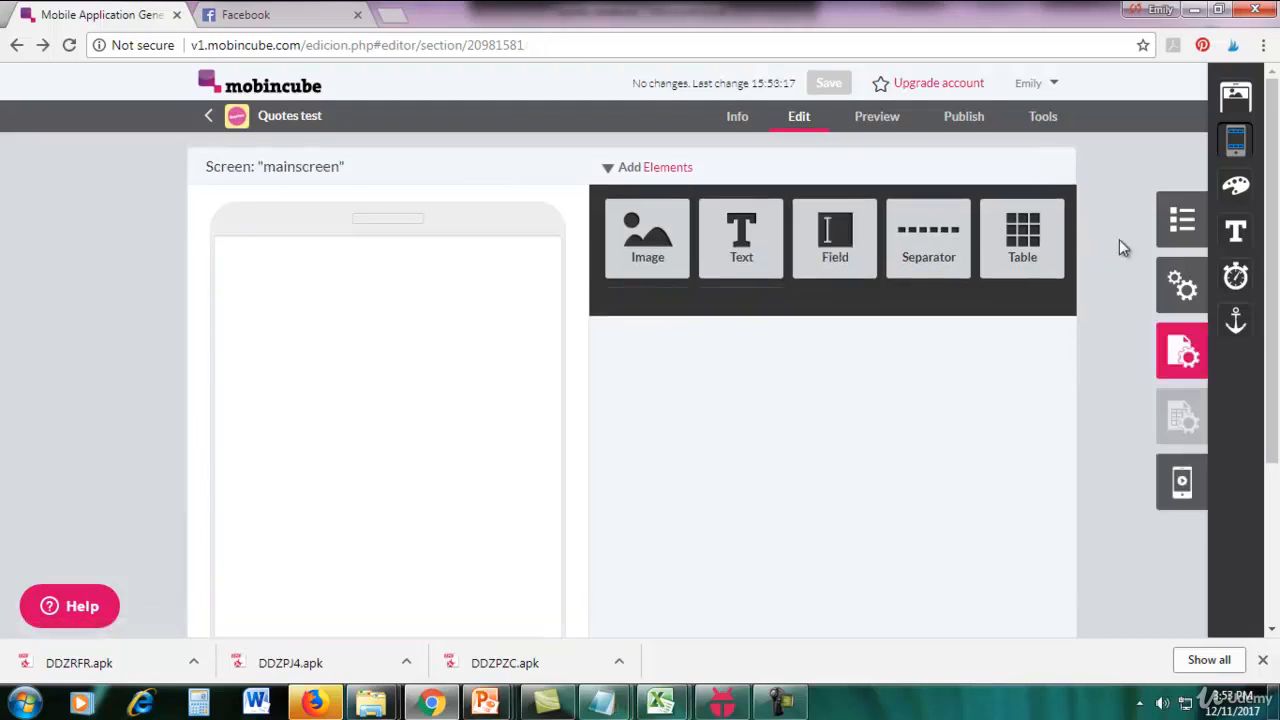
Create a second bar named "bottom bar" and open it for editing.
click(1234, 145)
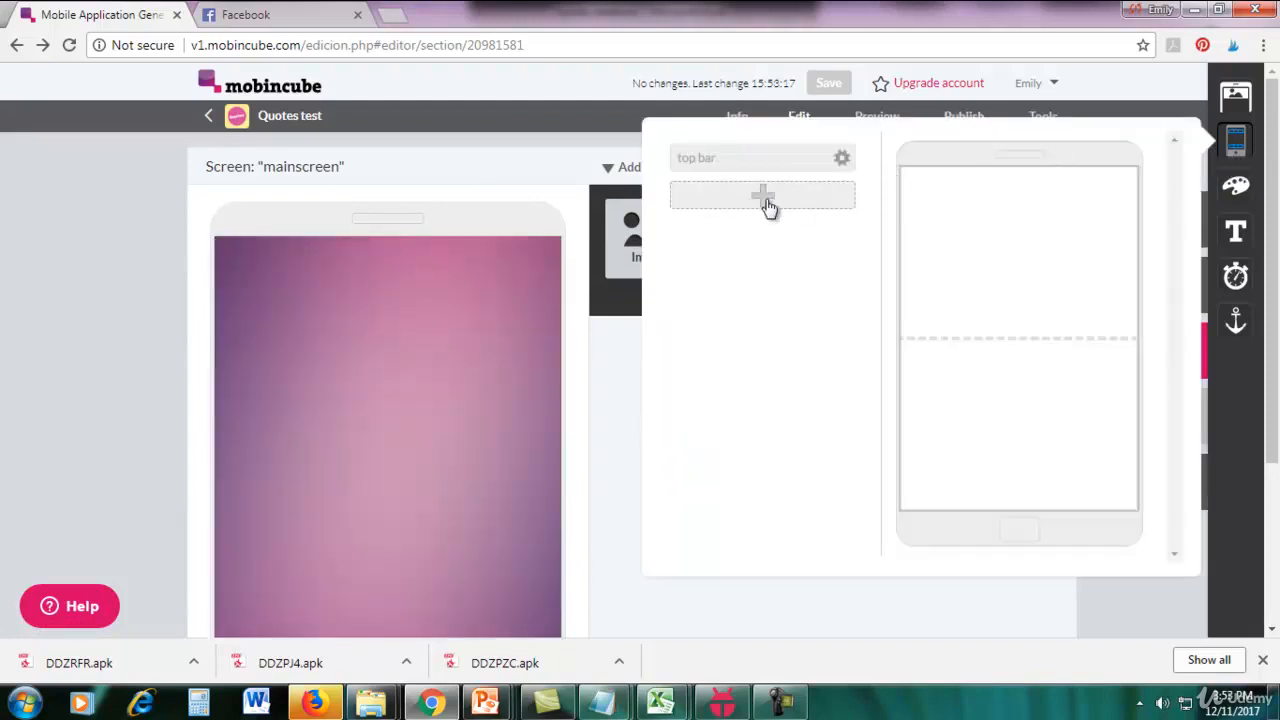
click(765, 203)
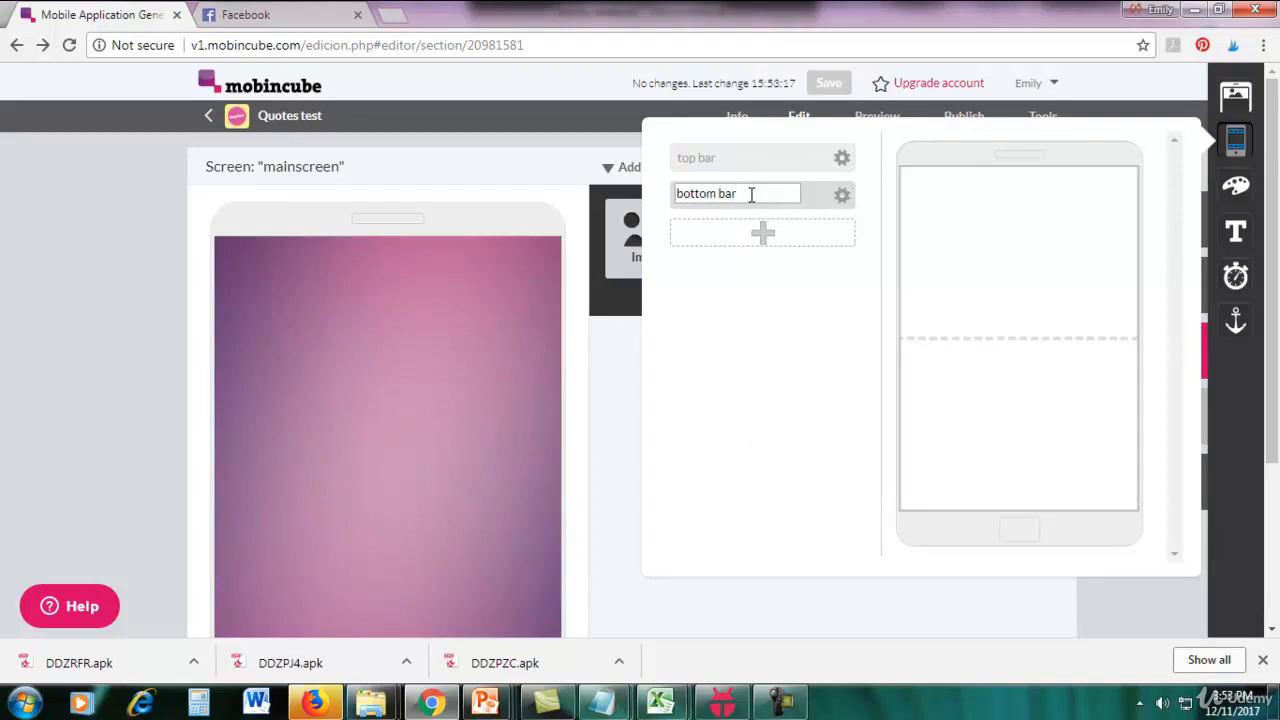
click(845, 207)
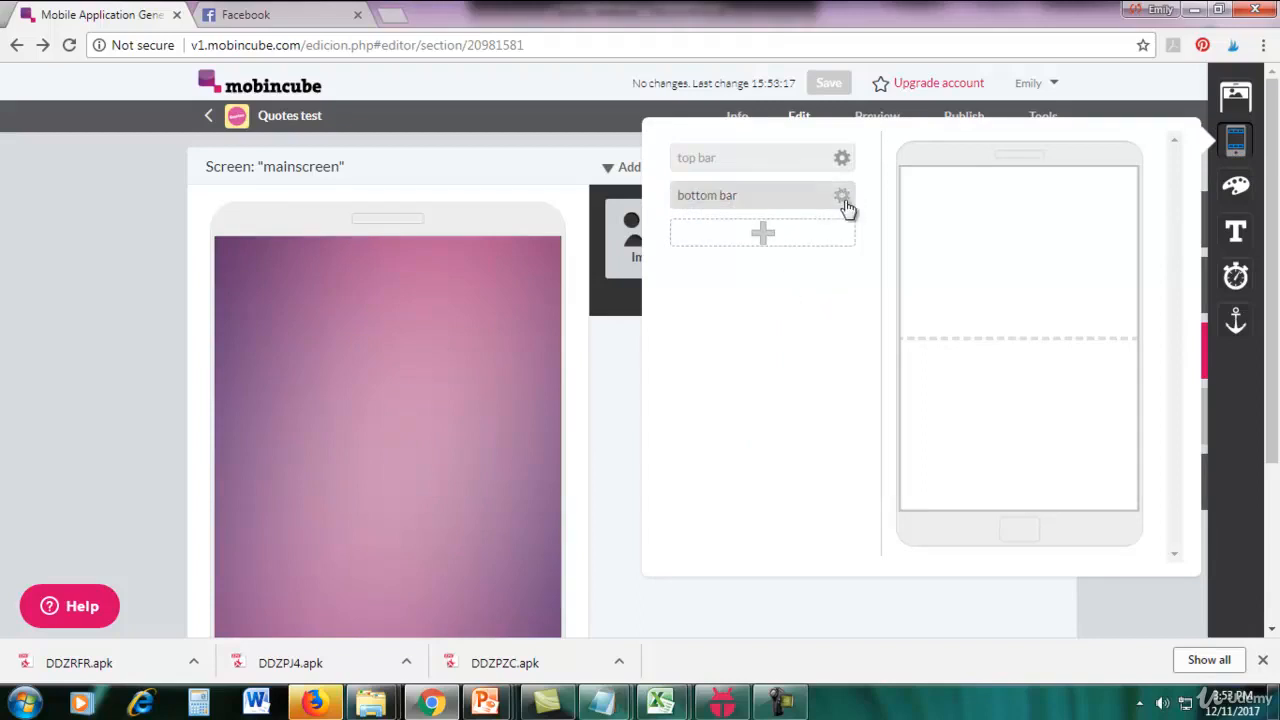
click(846, 208)
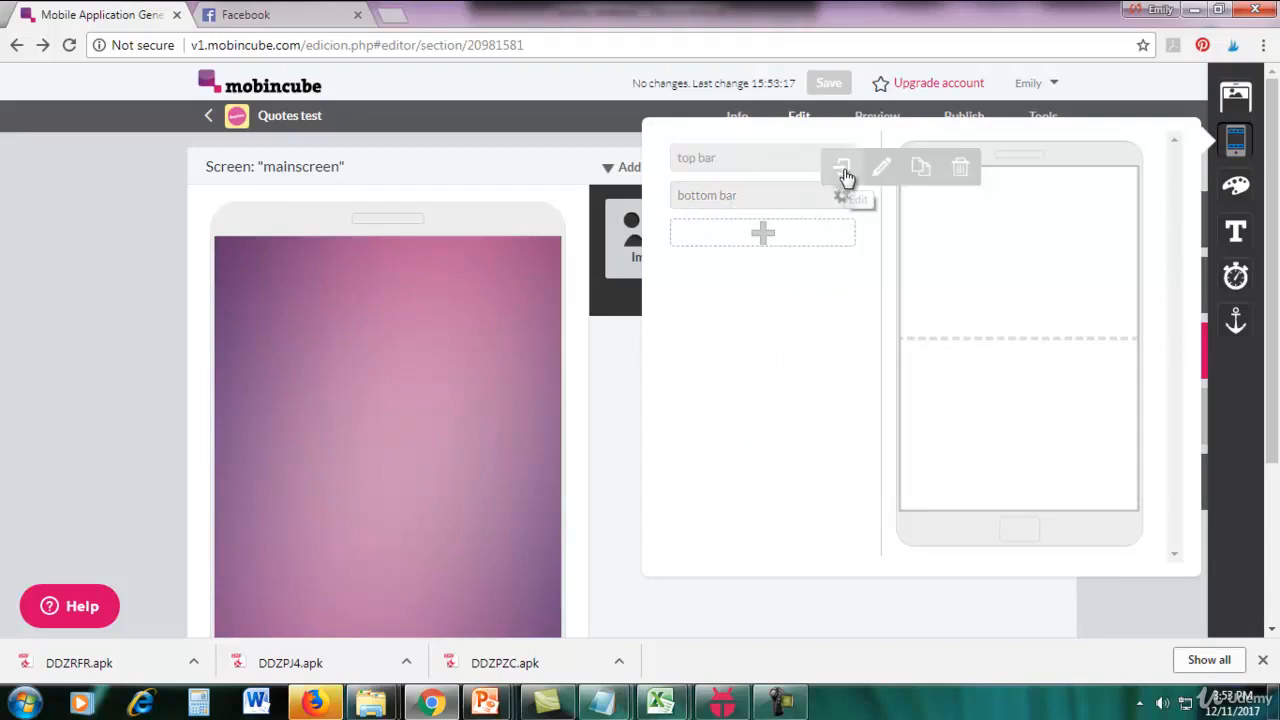
click(843, 172)
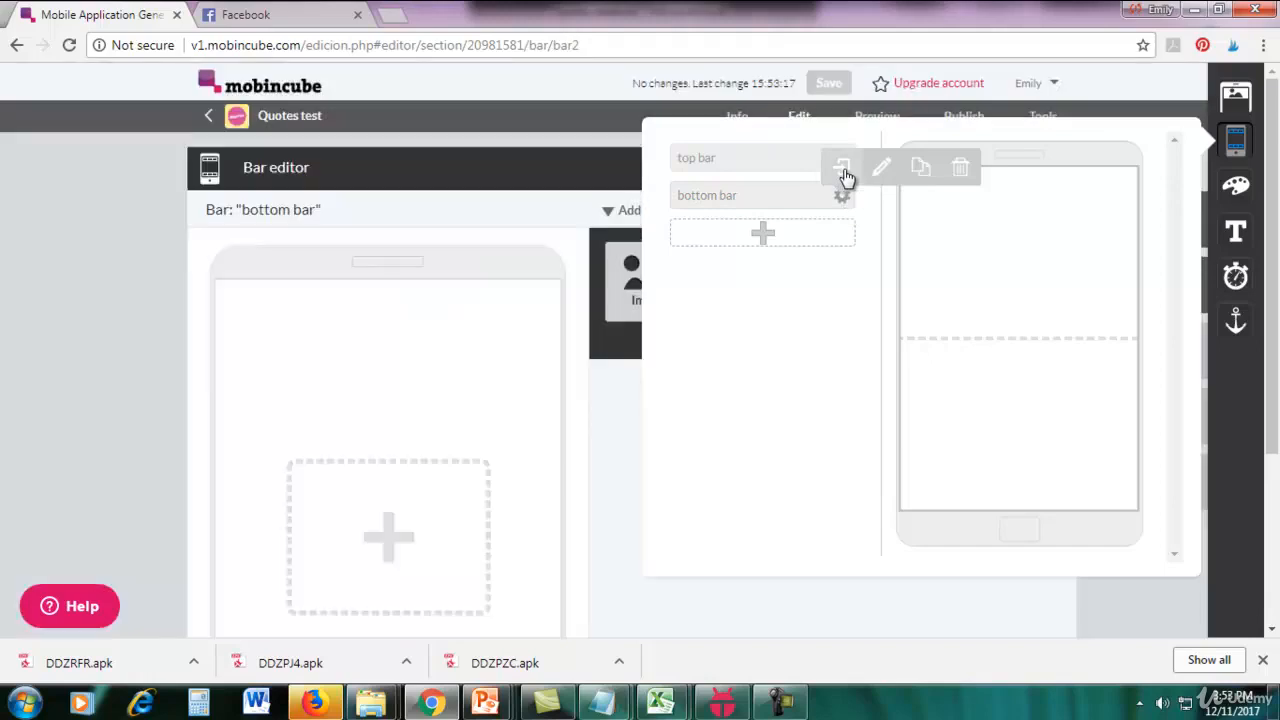
Place a Table element in the bottom bar and give it a solid purple background.
scroll(614, 366, down, 2)
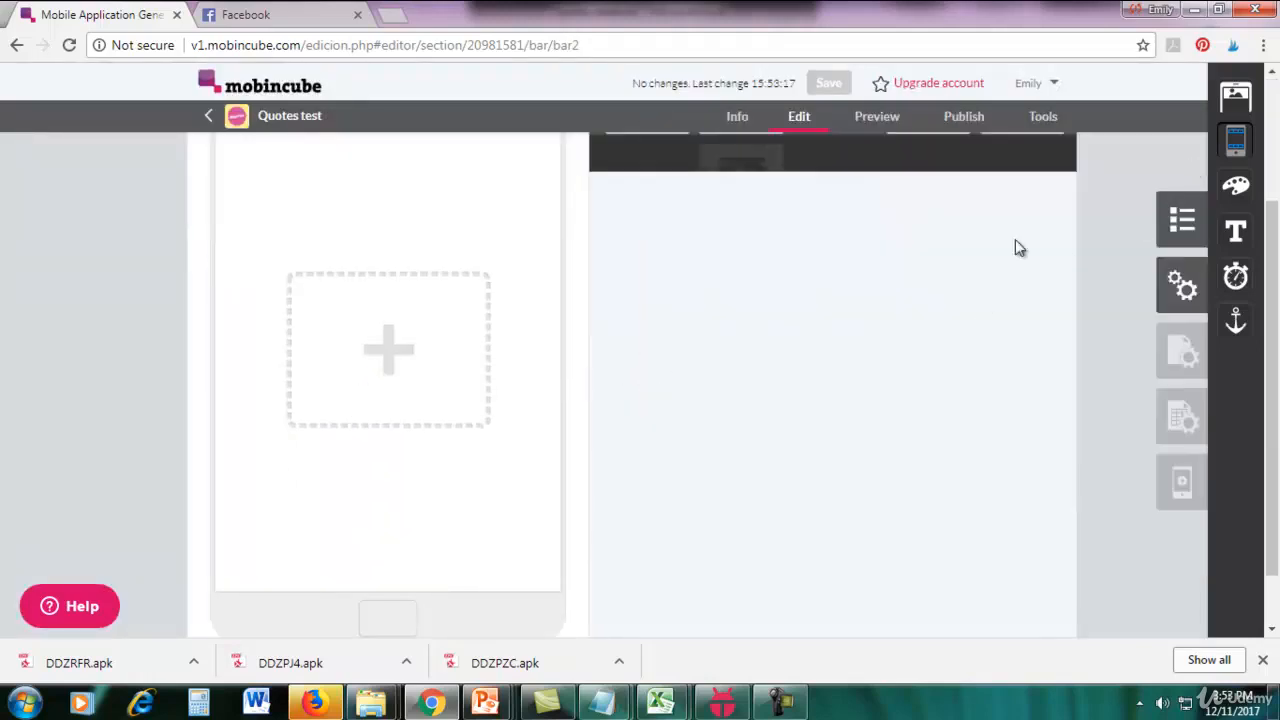
scroll(974, 265, up, 2)
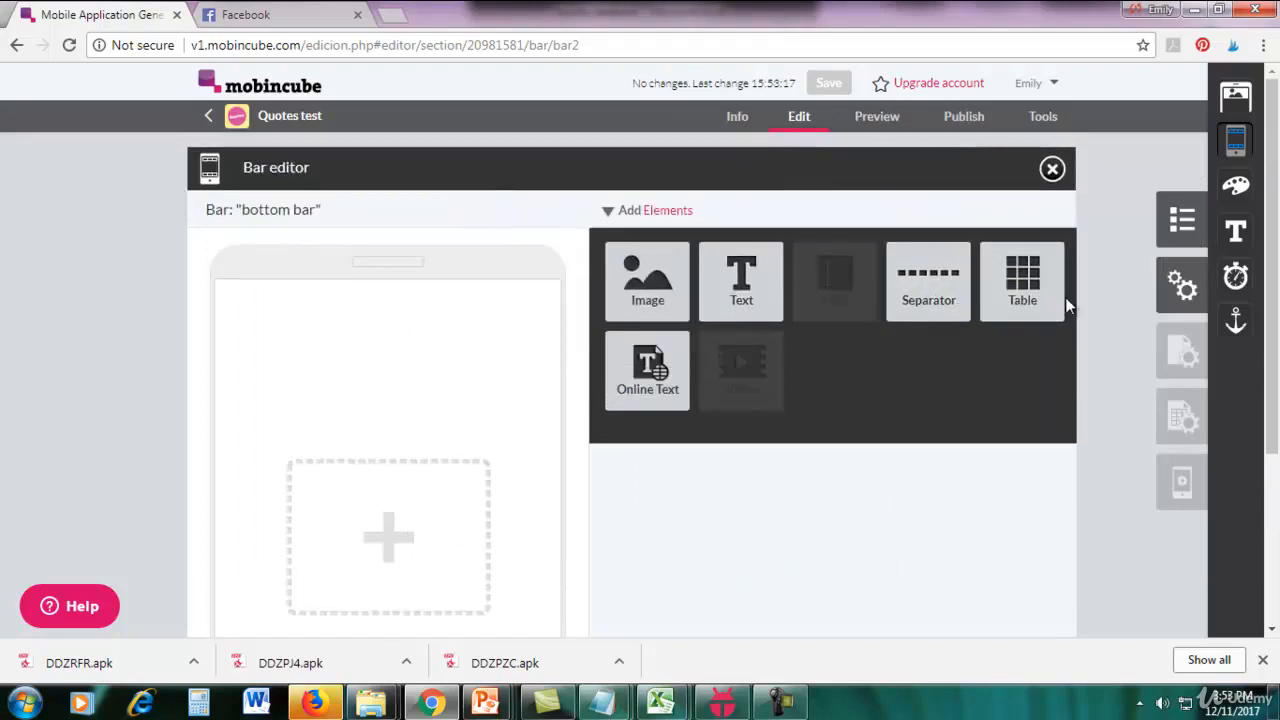
drag(1040, 295, 418, 348)
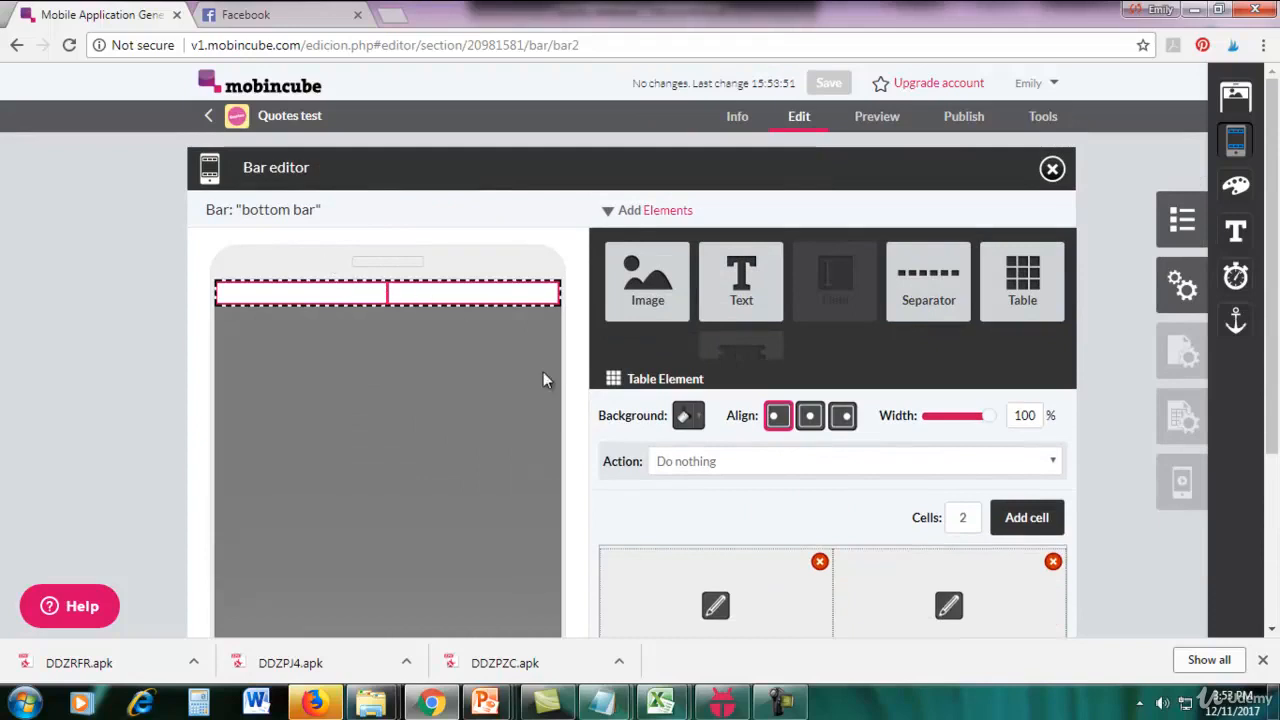
click(700, 420)
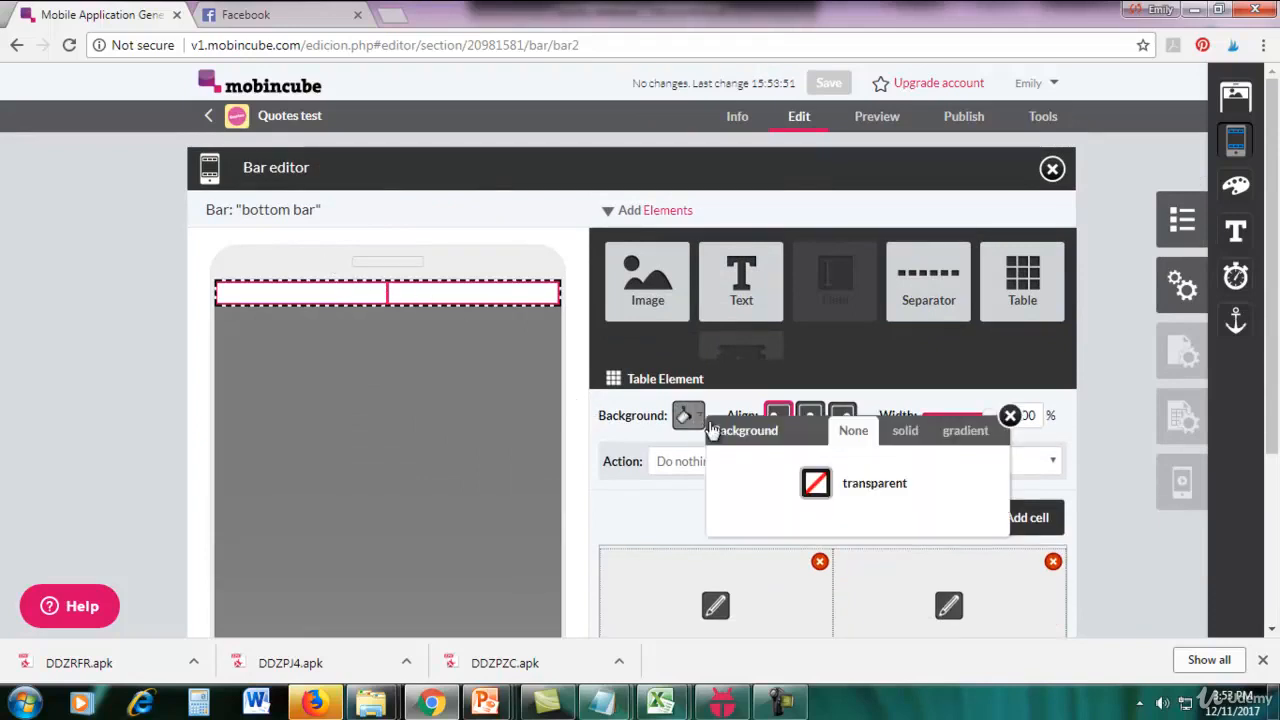
click(904, 436)
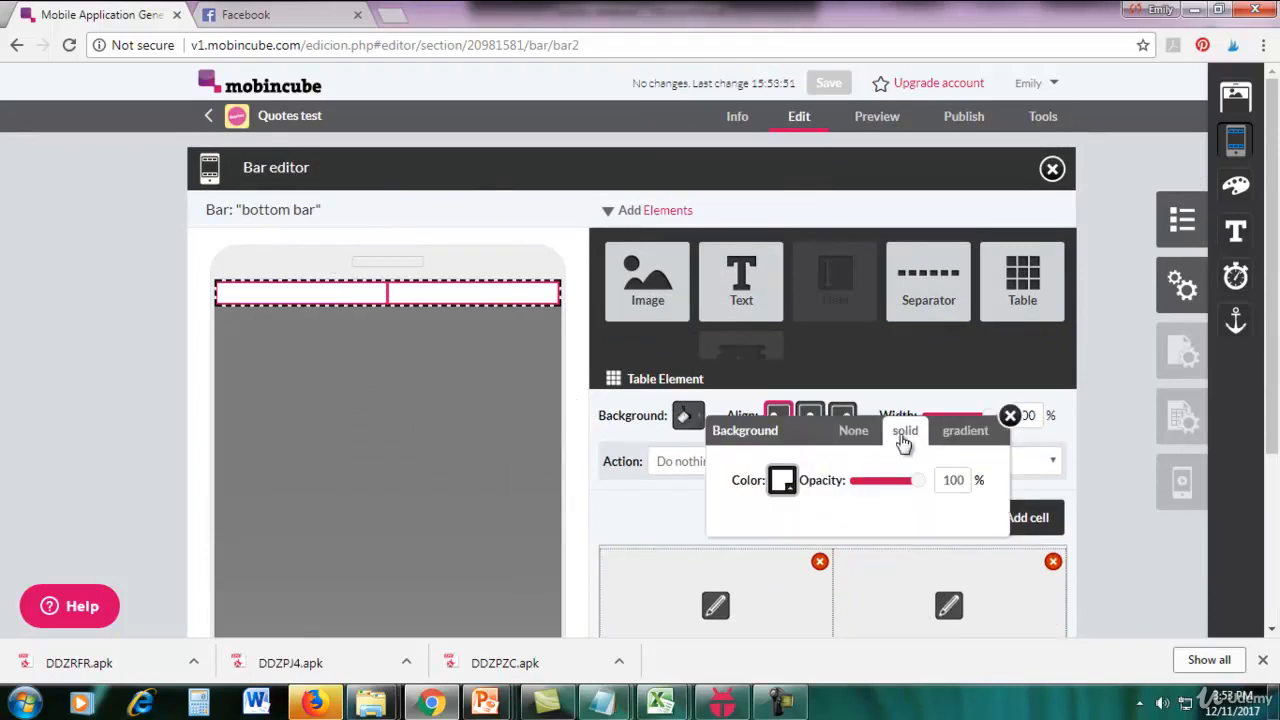
click(785, 482)
click(806, 447)
click(530, 459)
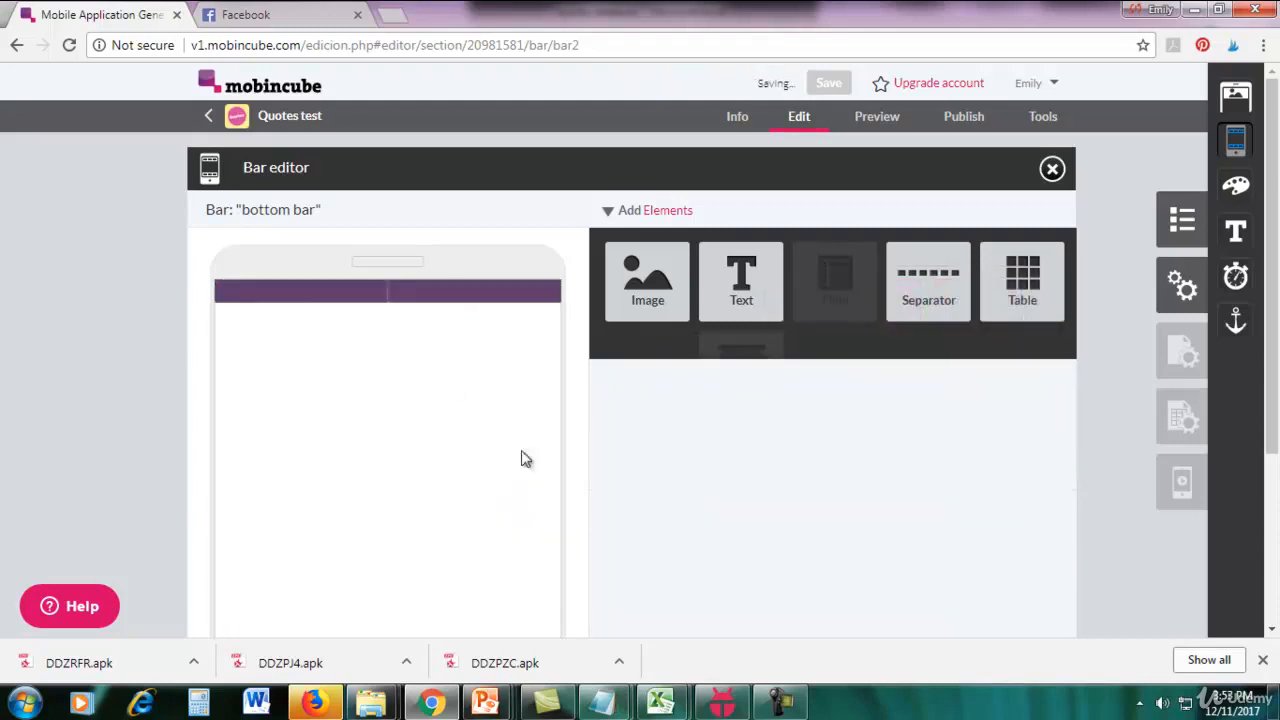
Reselect the bottom bar's table and add a third cell to it.
click(392, 298)
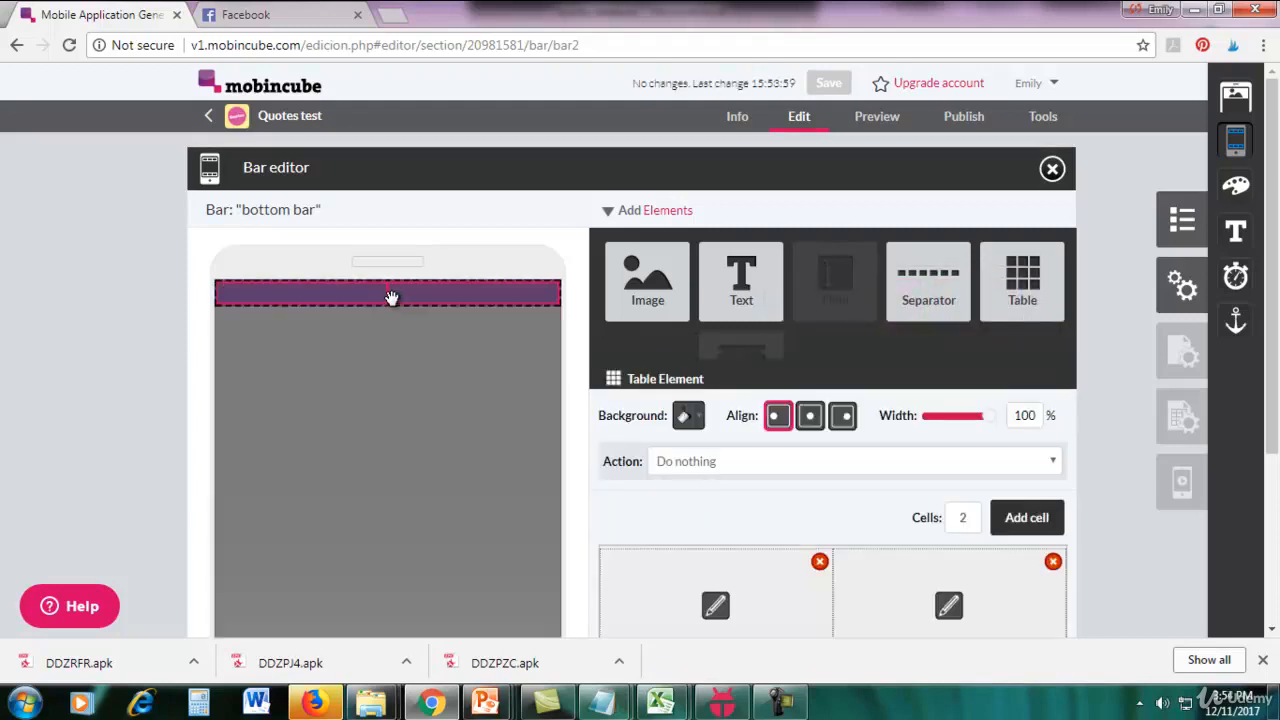
scroll(1275, 285, down, 1)
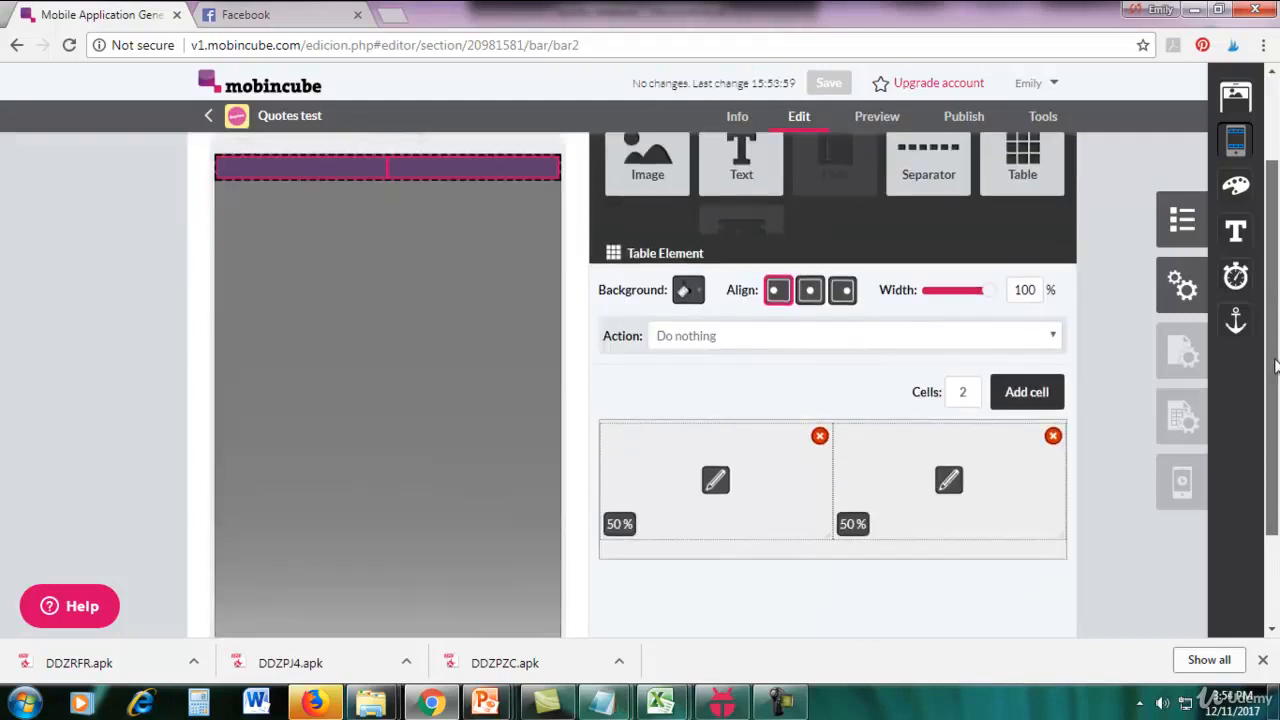
click(1027, 396)
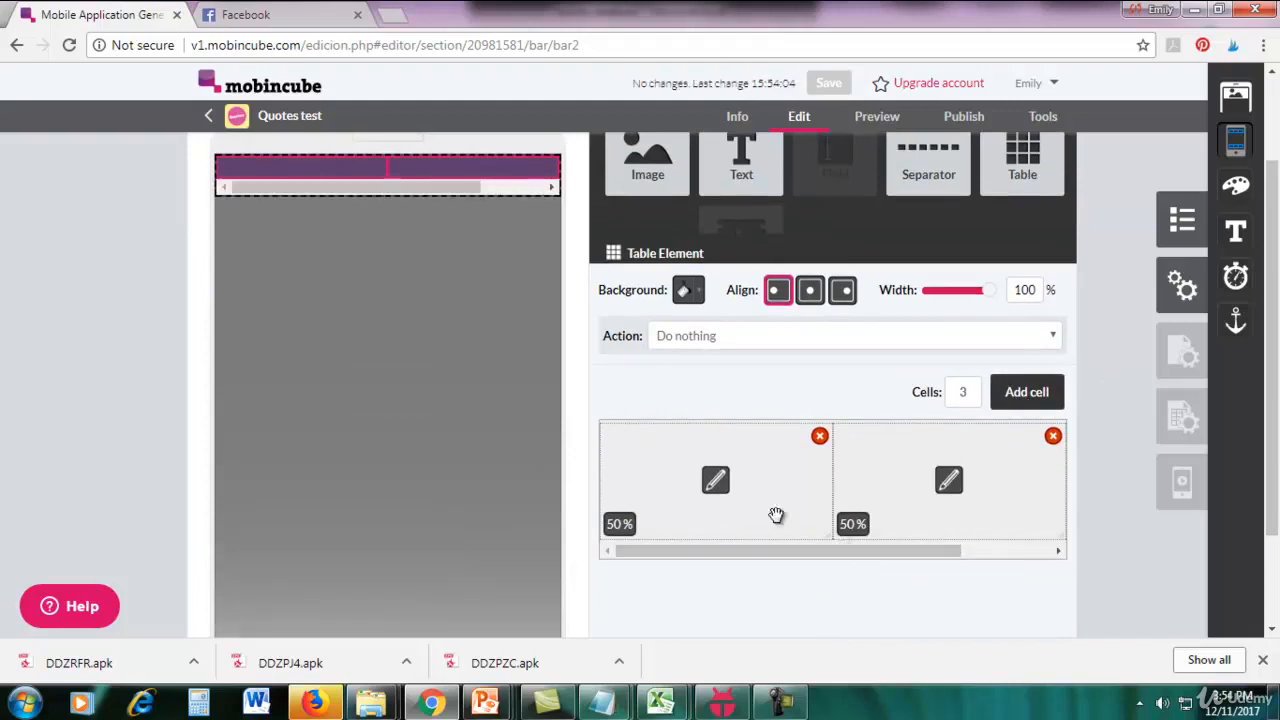
Set the widths of the bottom bar table's three cells to 20%, 60% and 20%.
click(726, 503)
scroll(1036, 503, down, 1)
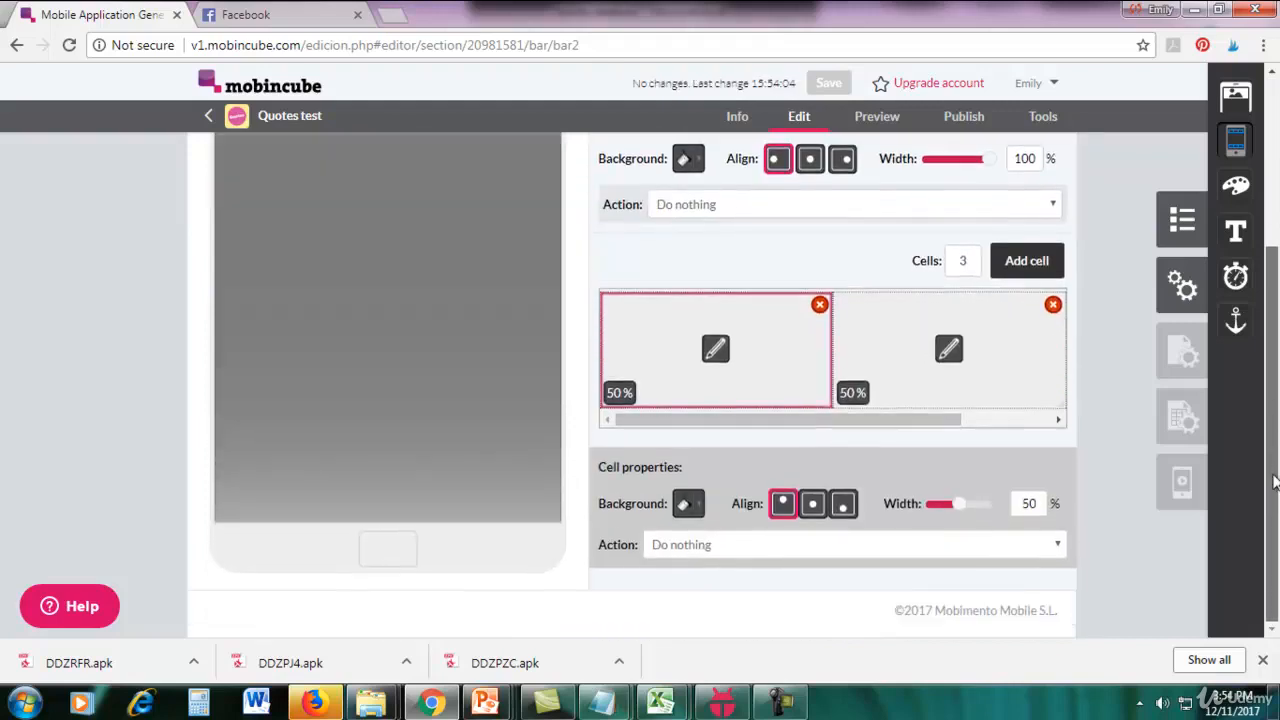
text(20)
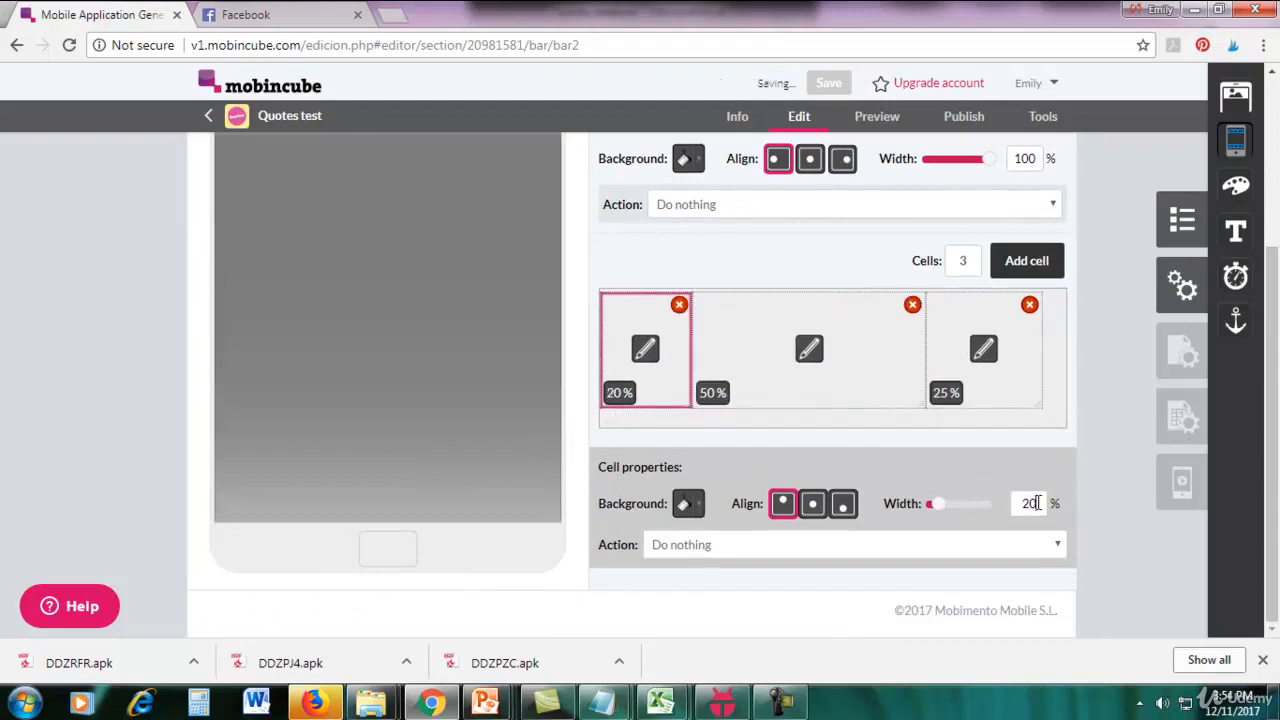
click(803, 363)
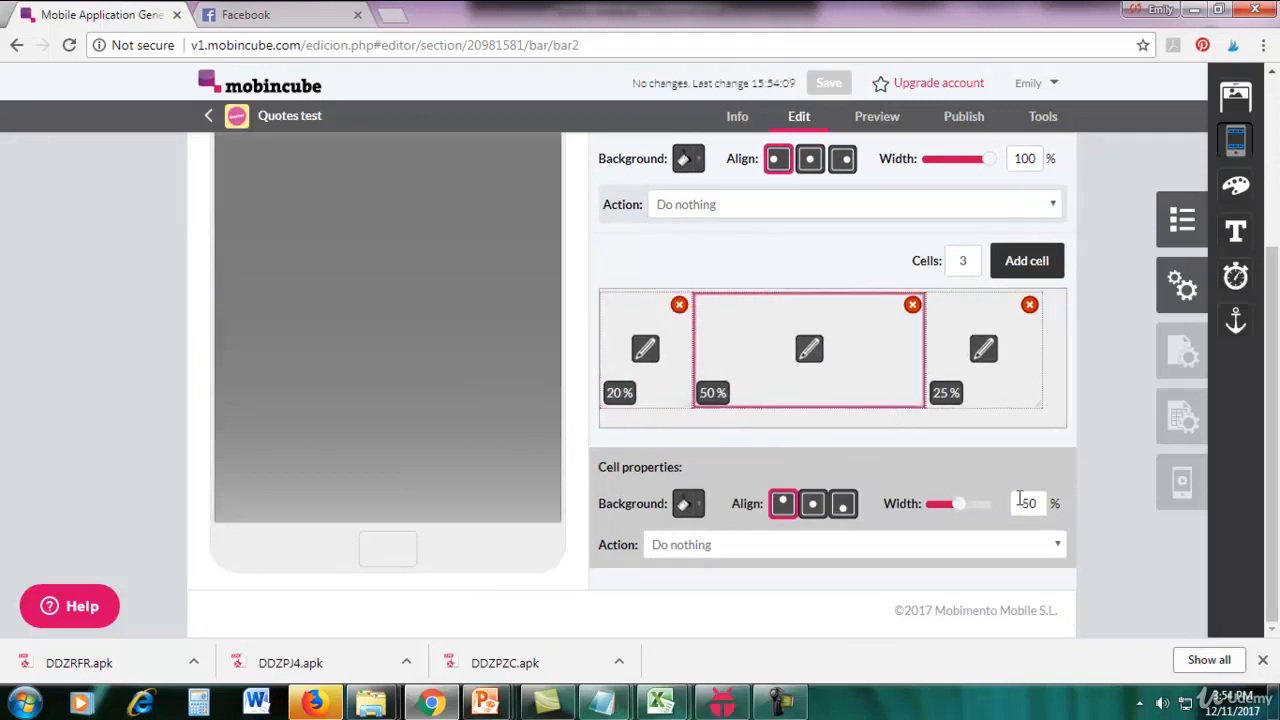
text(60)
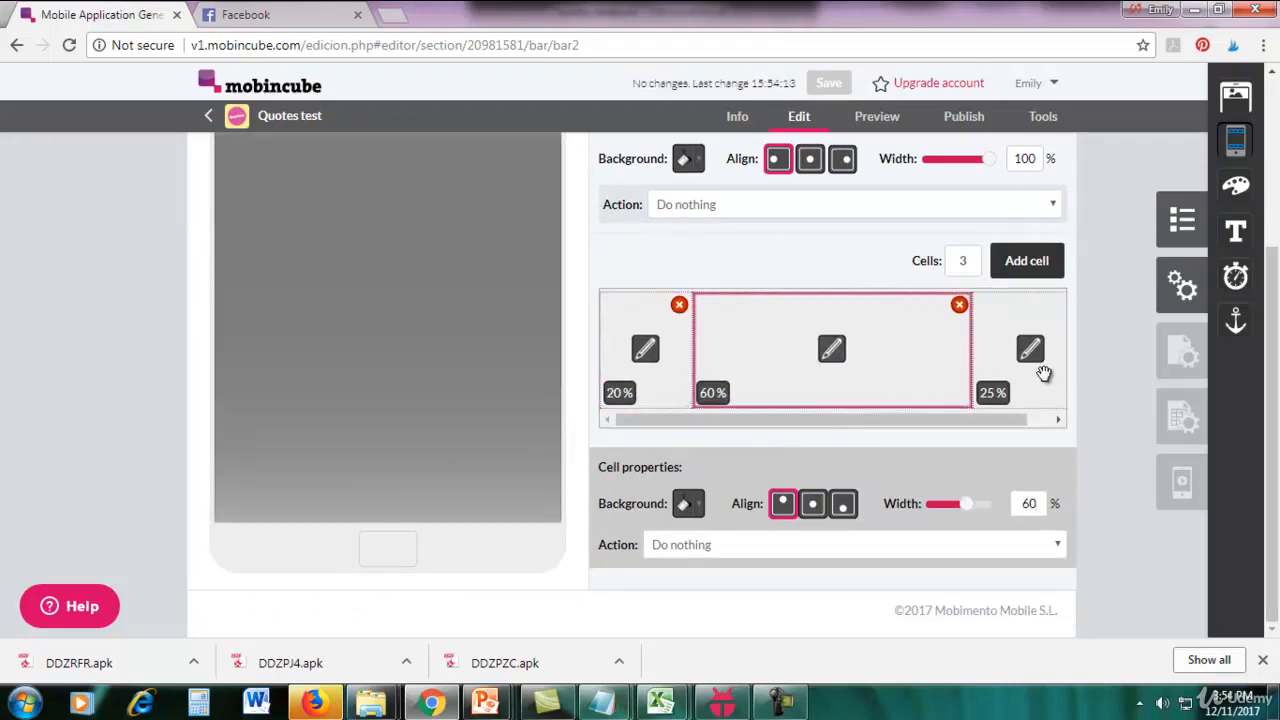
click(1034, 360)
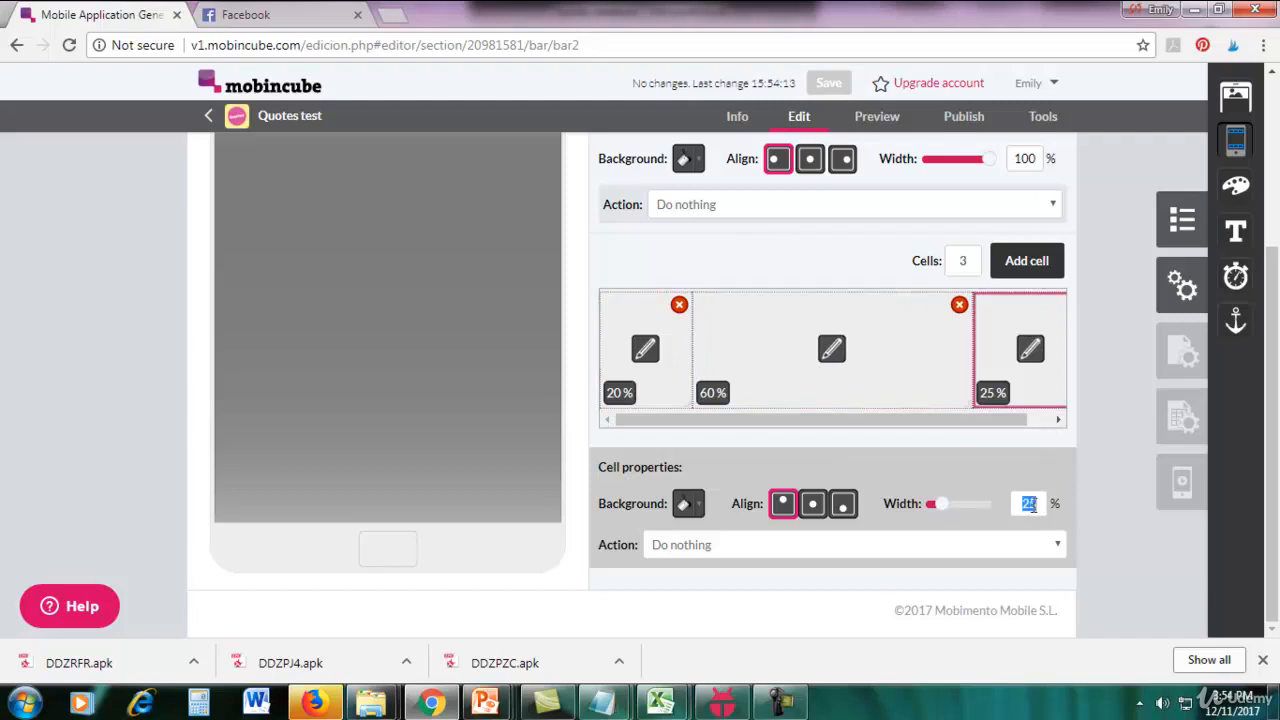
text(20)
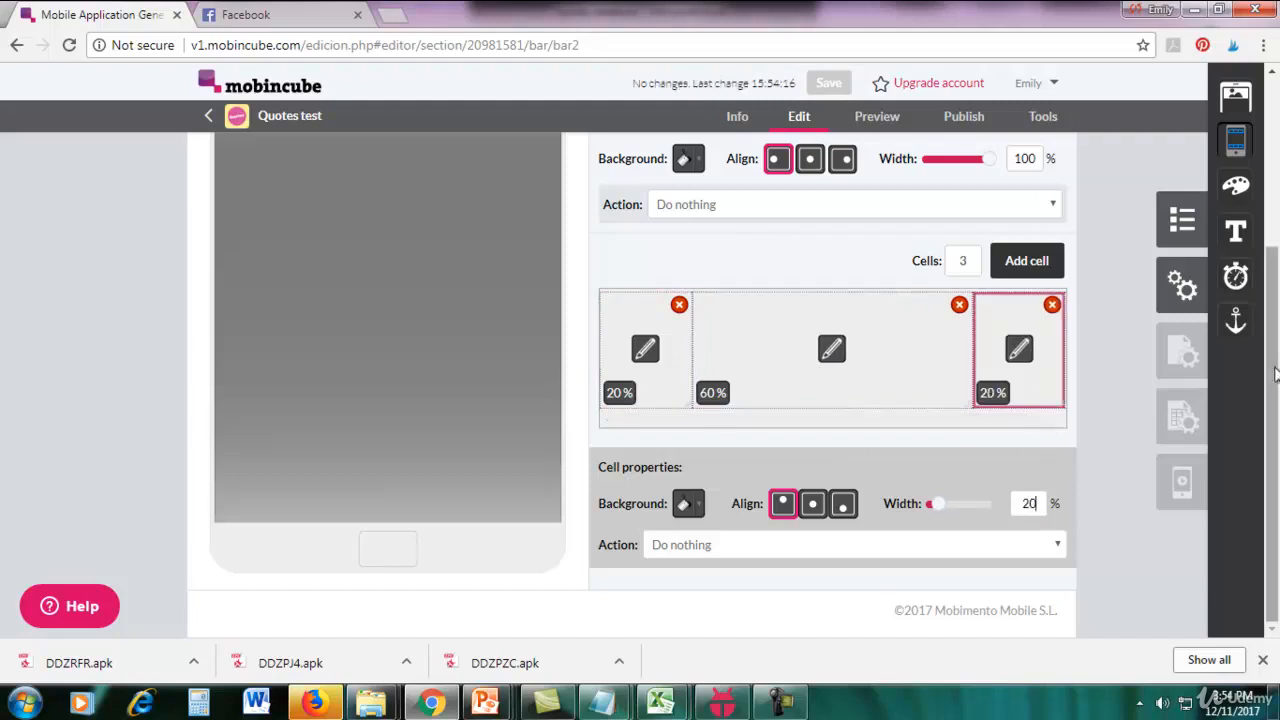
Place Image elements in the table's two outer cells and use arrow left.png for the left one.
scroll(1260, 225, up, 3)
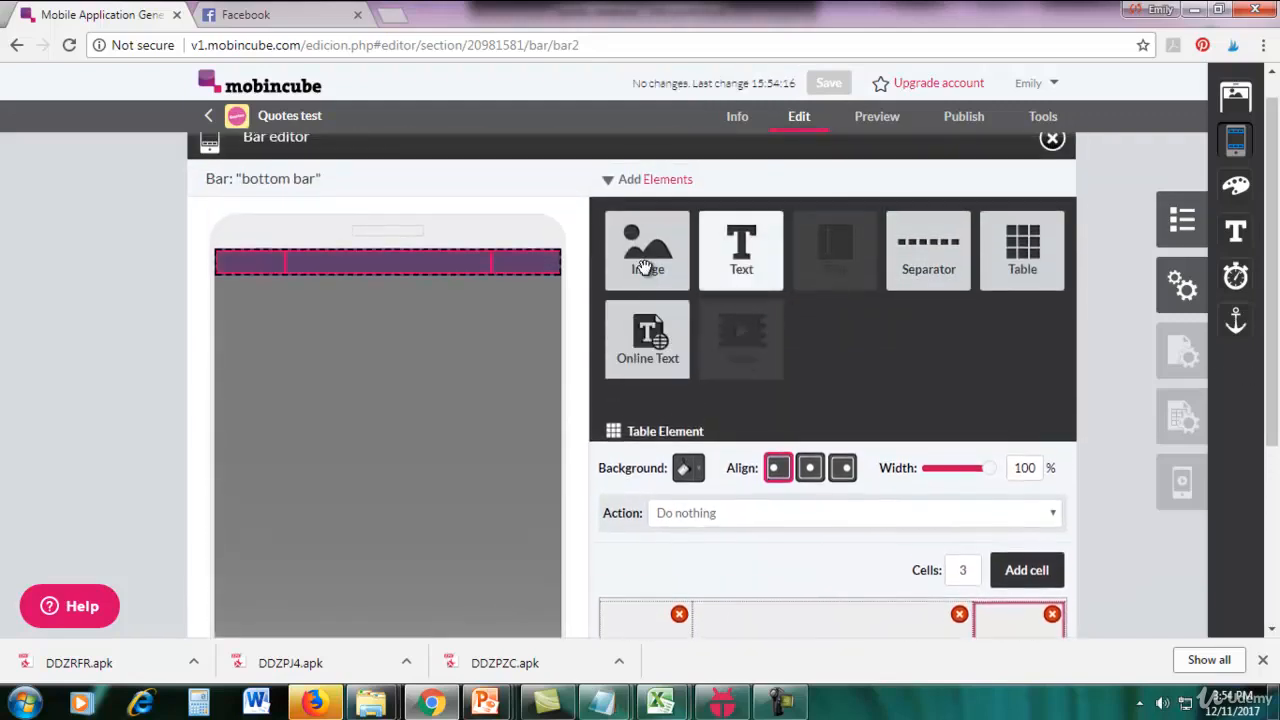
drag(652, 240, 252, 266)
drag(647, 248, 535, 282)
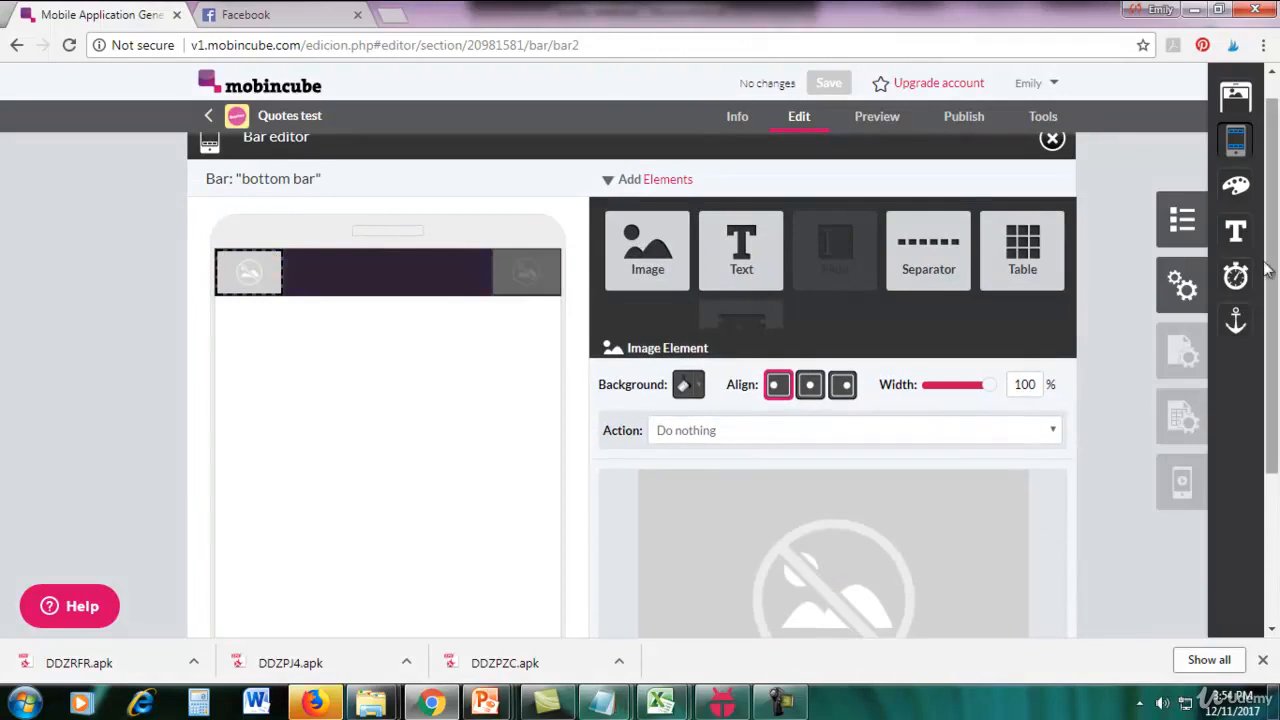
scroll(1030, 545, down, 3)
click(1026, 548)
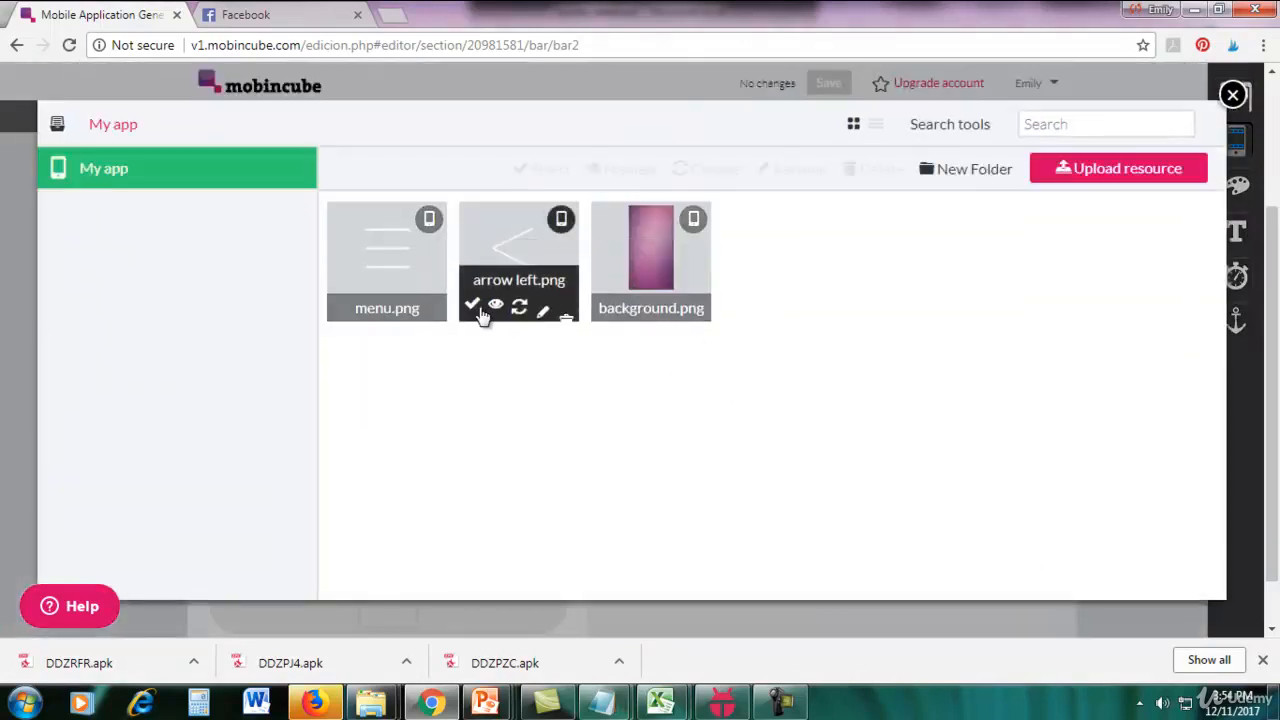
click(471, 307)
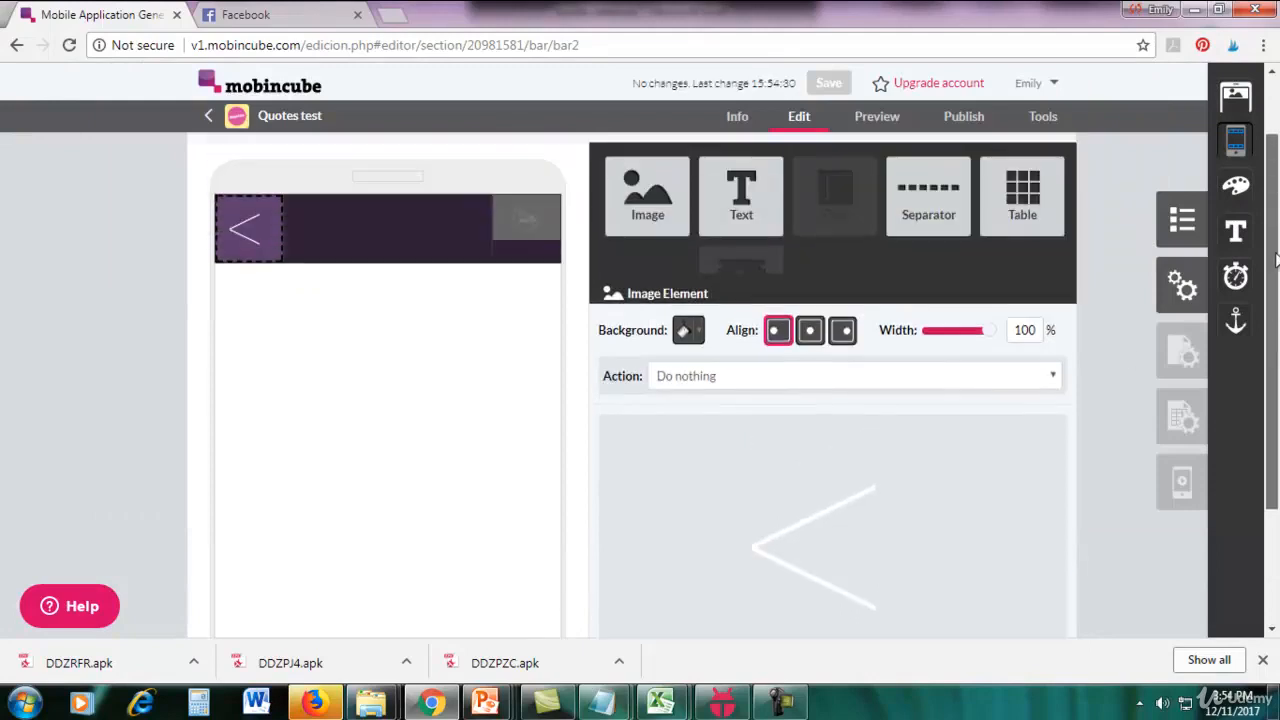
Upload the "arrow right" image from the Quotes folder and use it in the table's right cell.
click(529, 226)
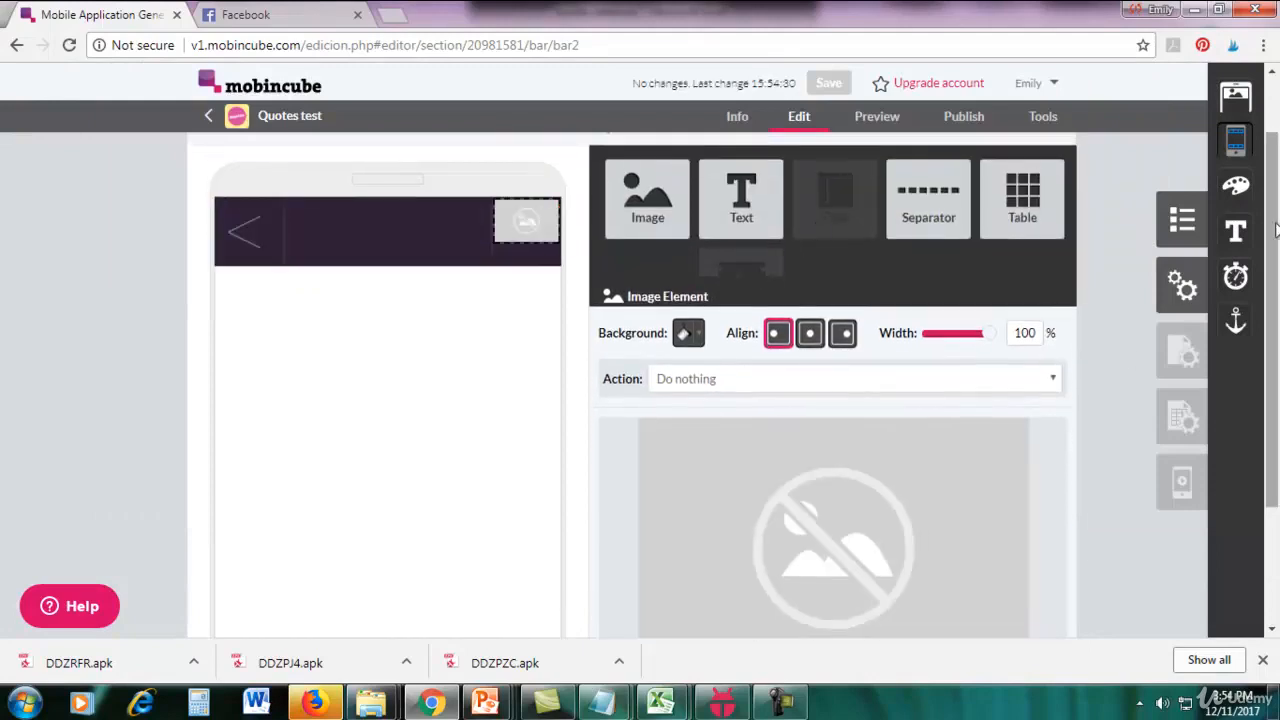
drag(1273, 232, 1273, 345)
click(1003, 505)
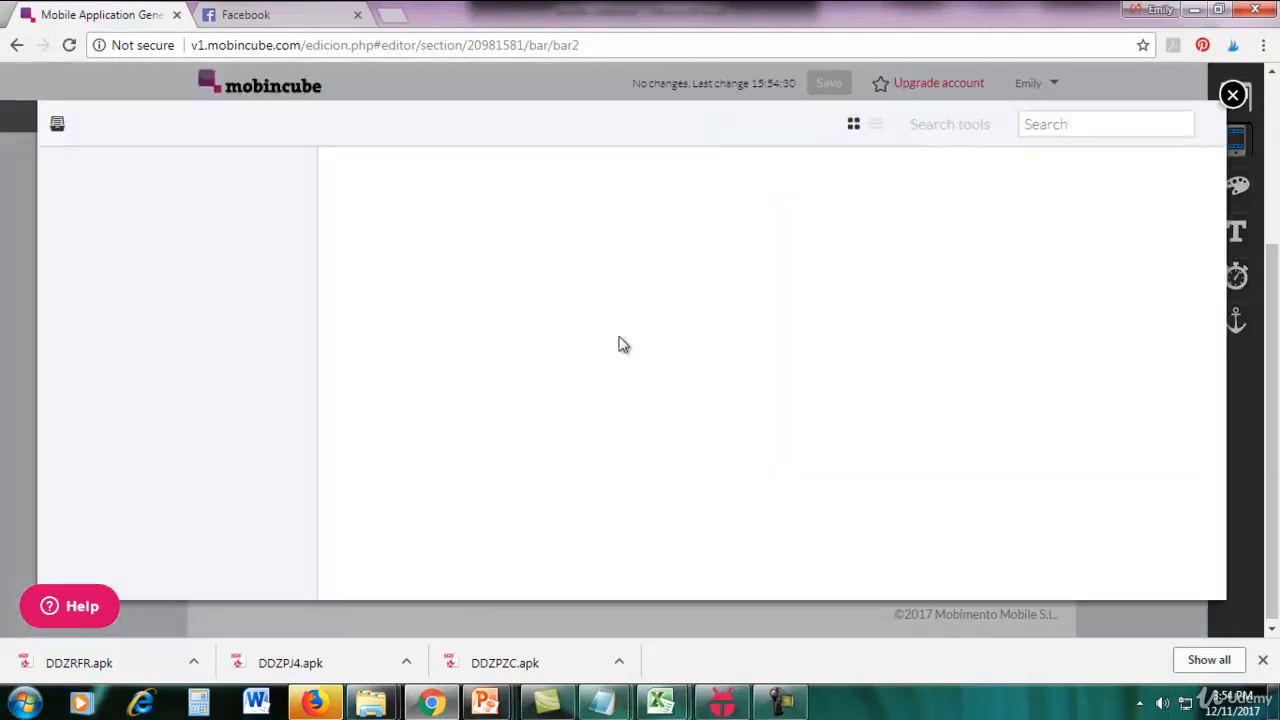
click(1104, 168)
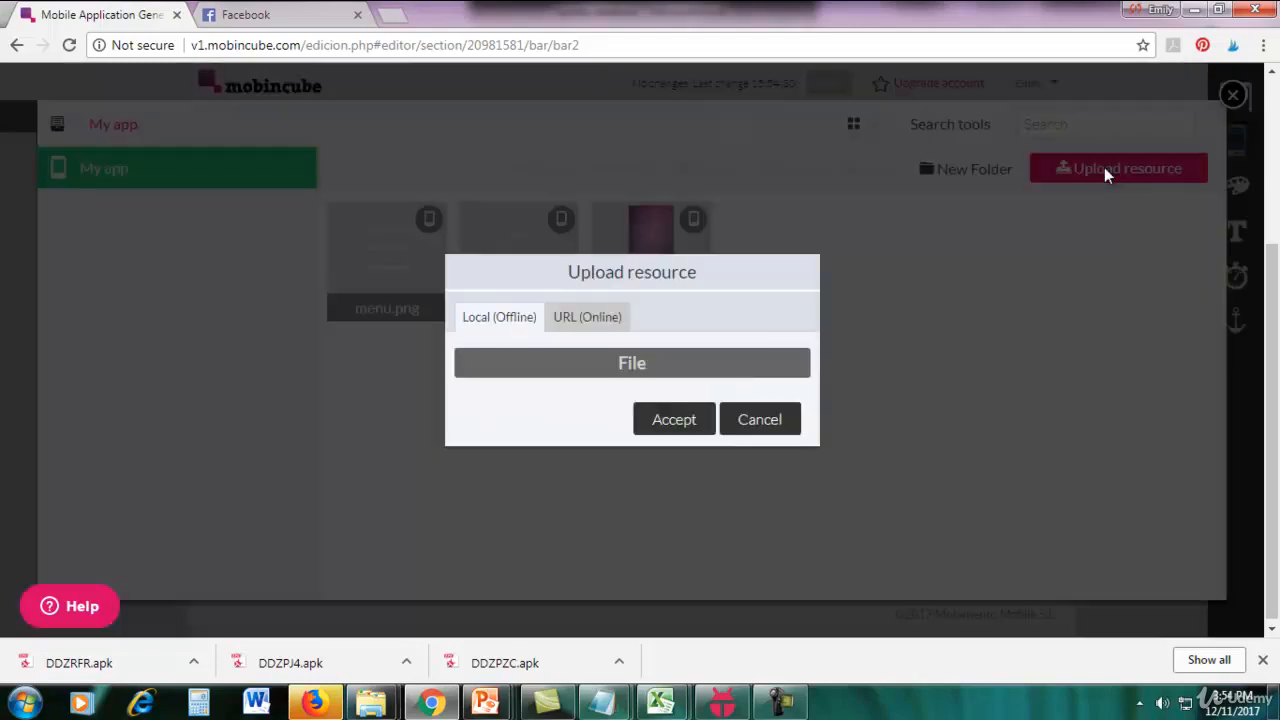
click(737, 364)
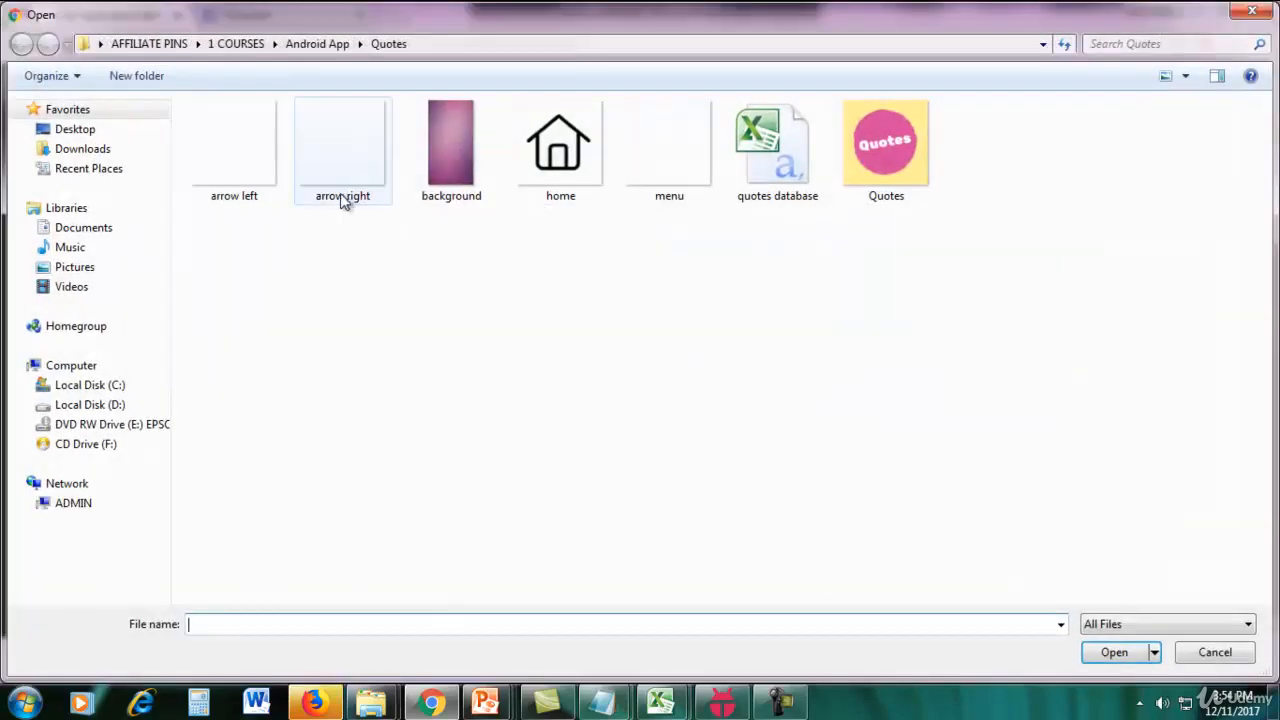
double_click(341, 199)
click(670, 420)
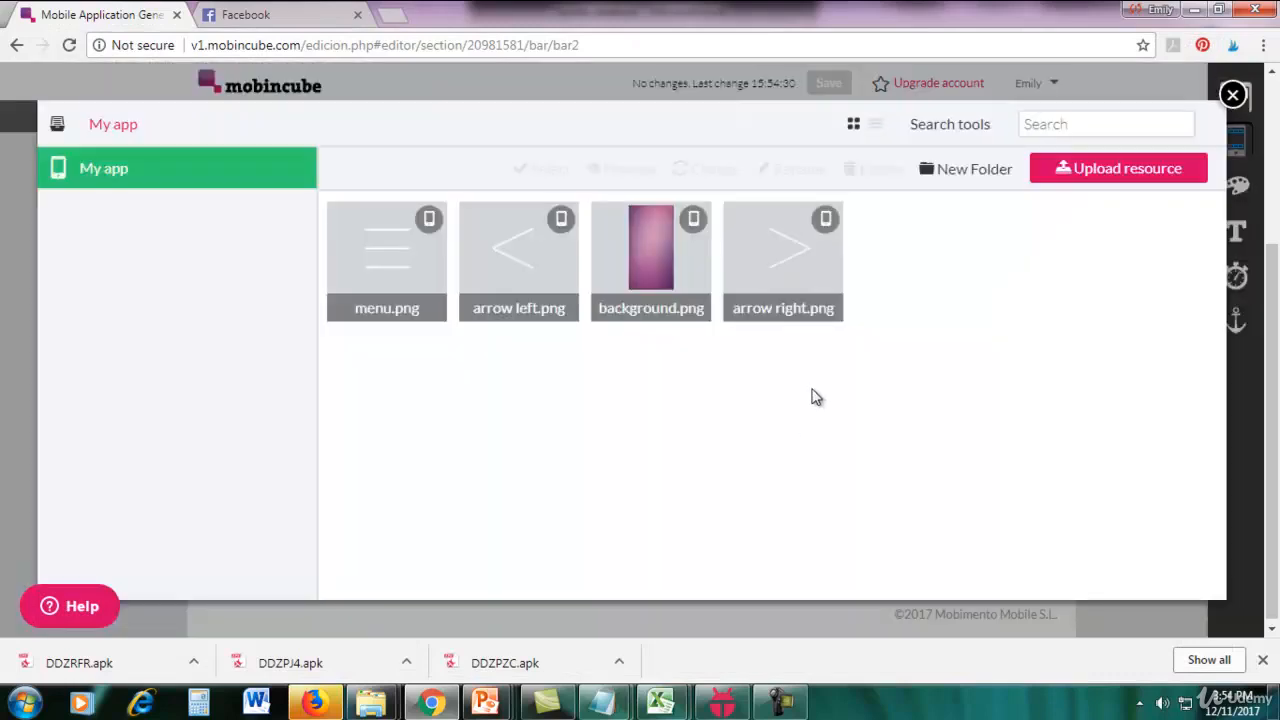
click(738, 306)
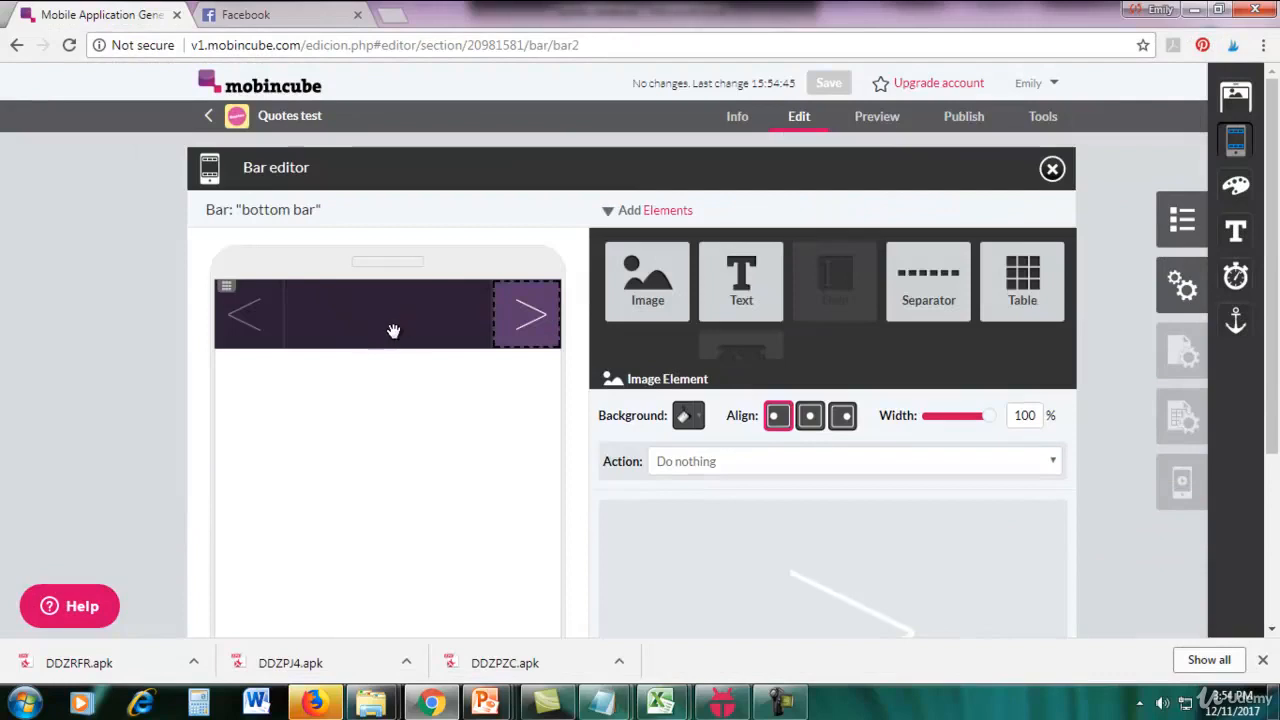
Add a Text element reading "SHARE" to the bottom bar's middle cell.
drag(741, 282, 393, 322)
scroll(1085, 476, down, 2)
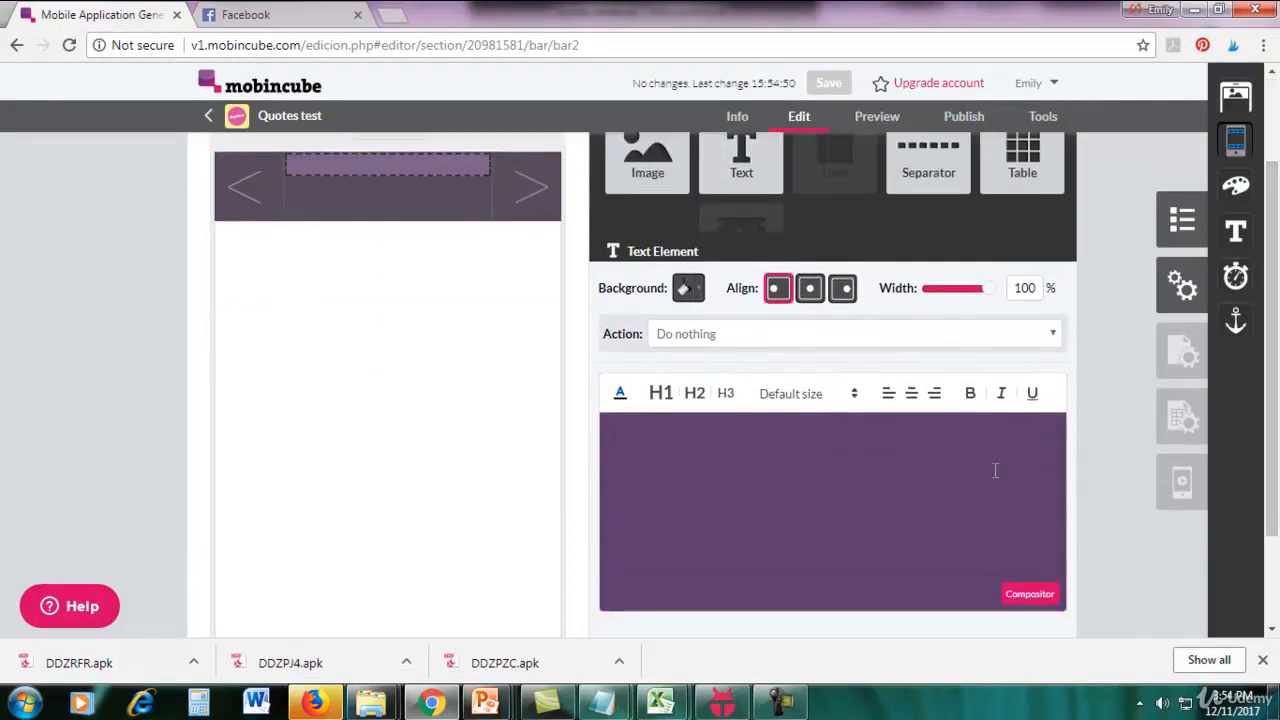
text(SHARE!)
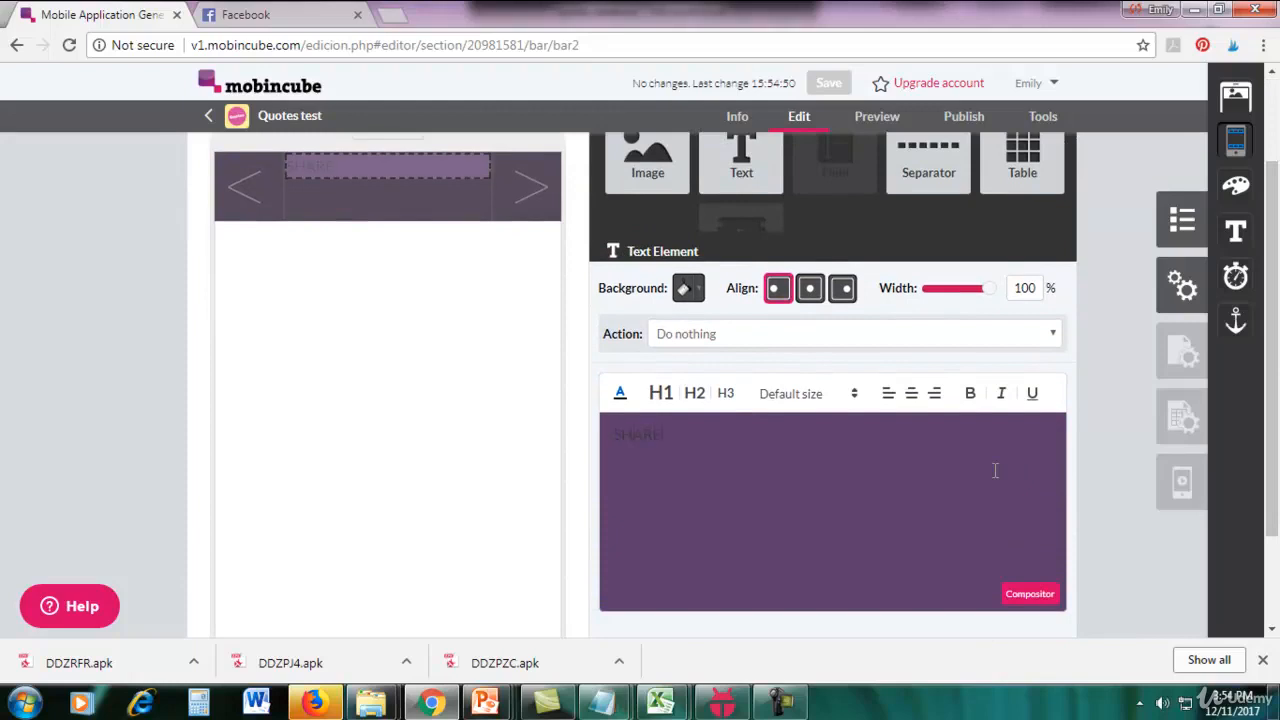
Colour the SHARE text white and centre it horizontally.
drag(643, 471, 646, 421)
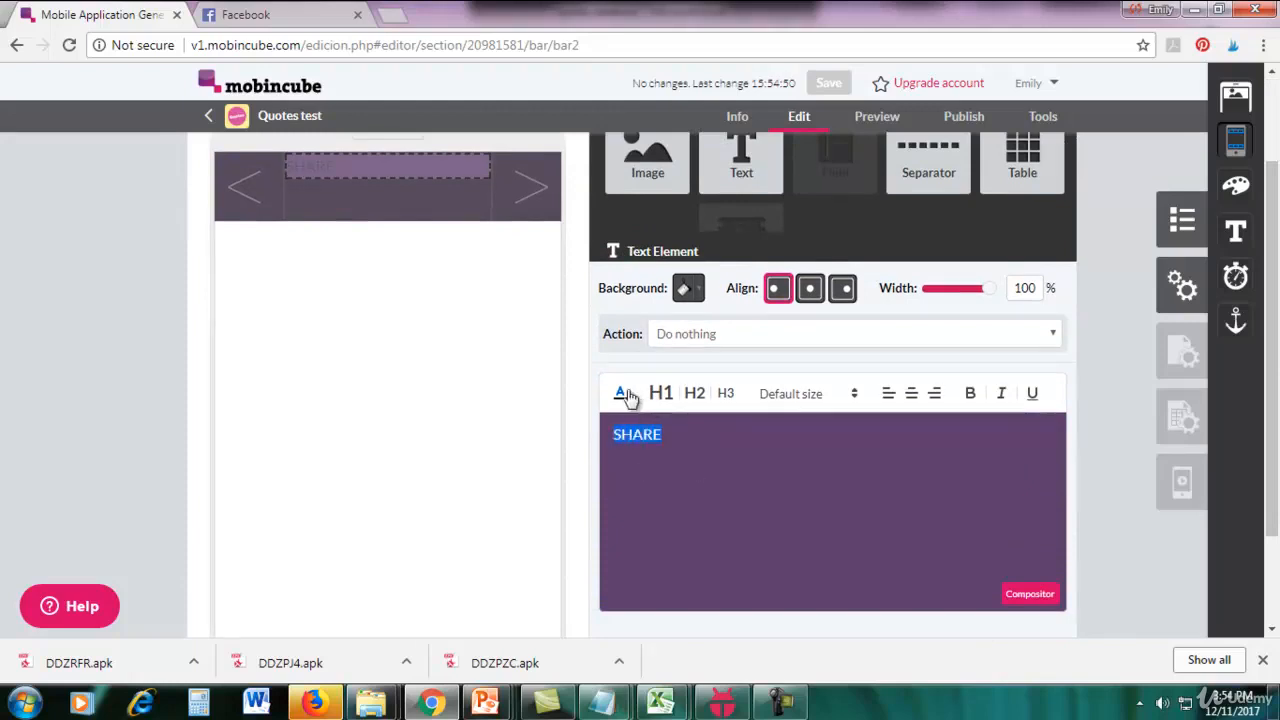
click(621, 393)
click(772, 417)
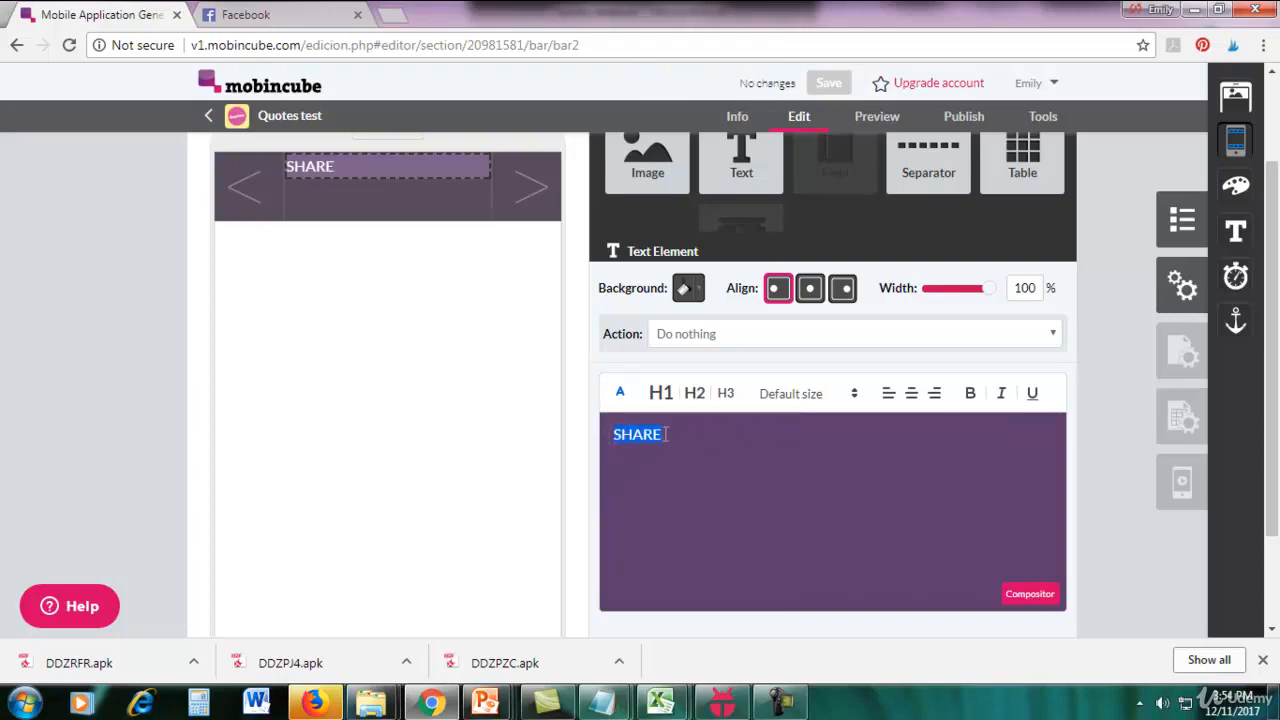
click(911, 393)
click(1115, 404)
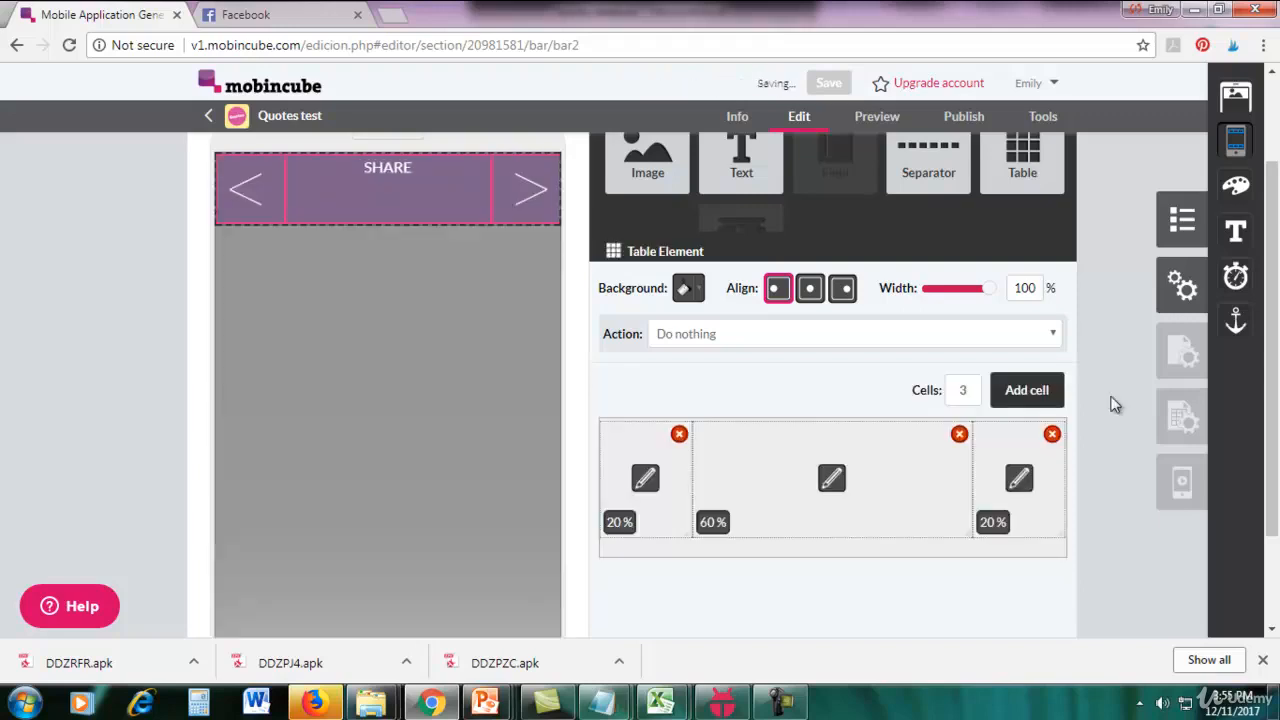
Set the SHARE cell's vertical alignment to centre and close the bottom bar's editor.
scroll(1115, 404, up, 2)
scroll(1115, 404, down, 2)
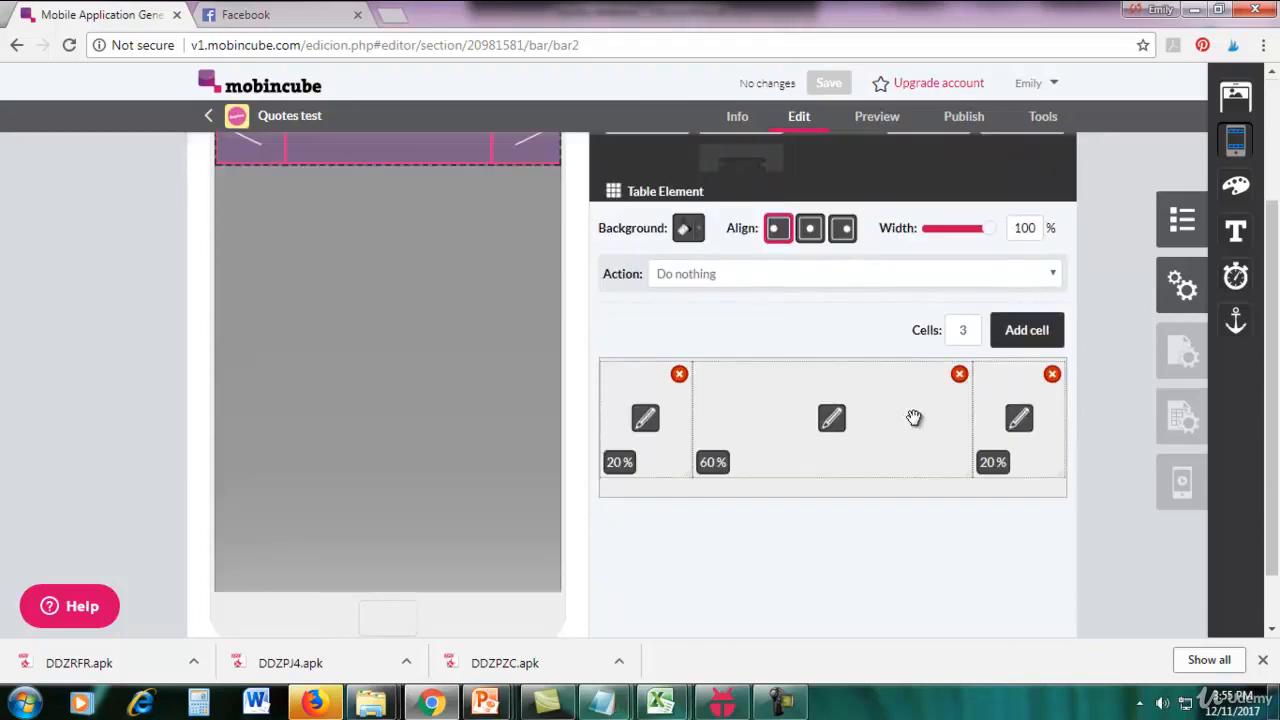
click(838, 437)
scroll(838, 437, down, 1)
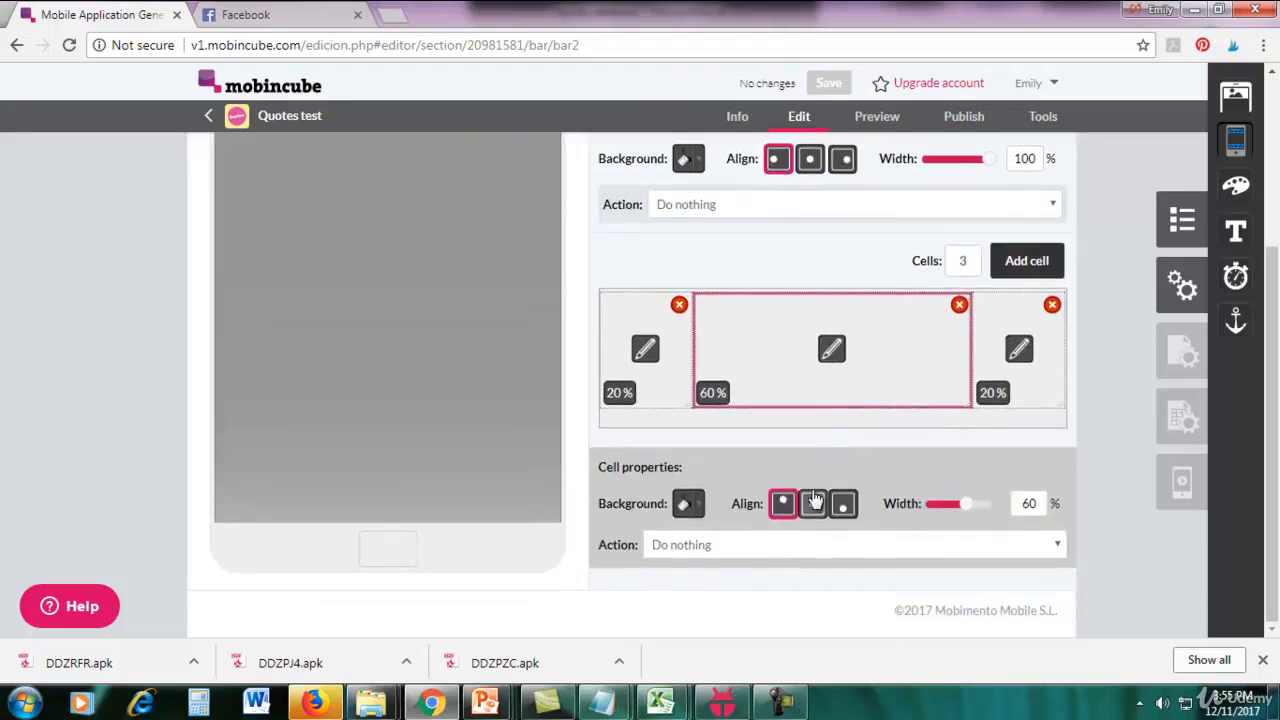
click(811, 505)
click(557, 419)
scroll(555, 419, up, 3)
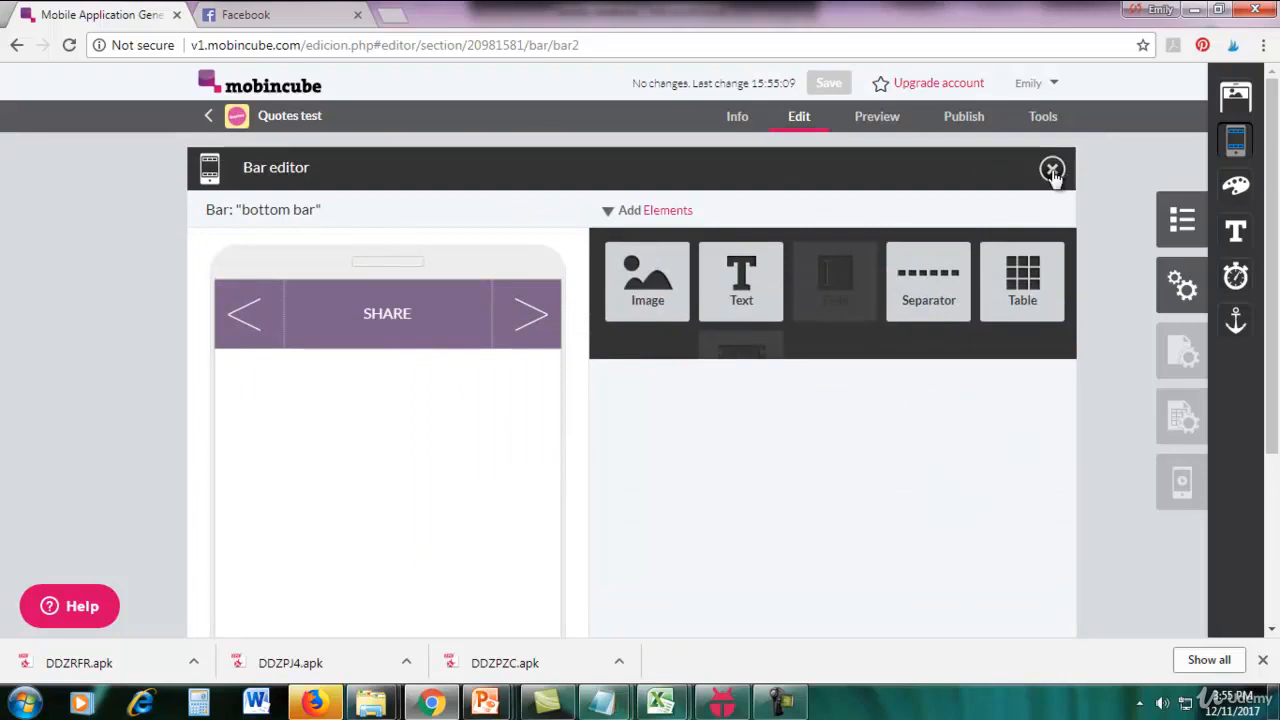
click(1052, 169)
Assign "top bar" to the upper area and "bottom bar" to the lower area of the main screen.
scroll(830, 323, down, 1)
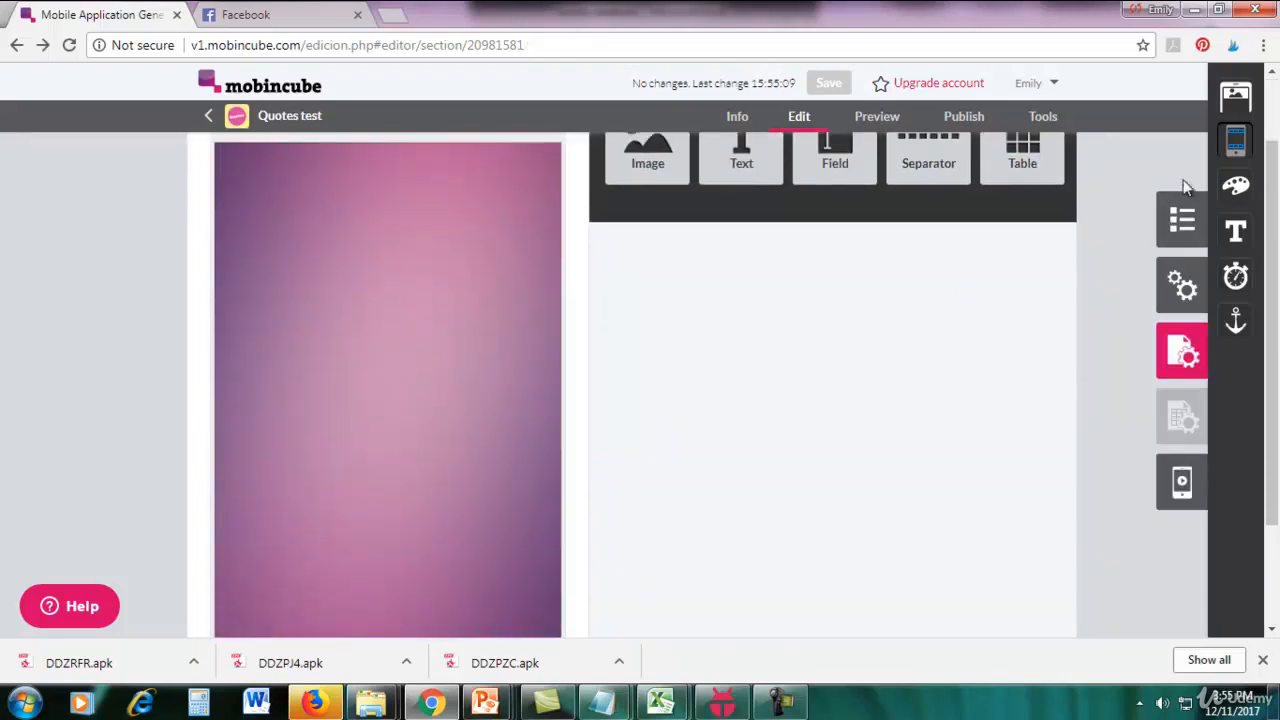
click(1236, 145)
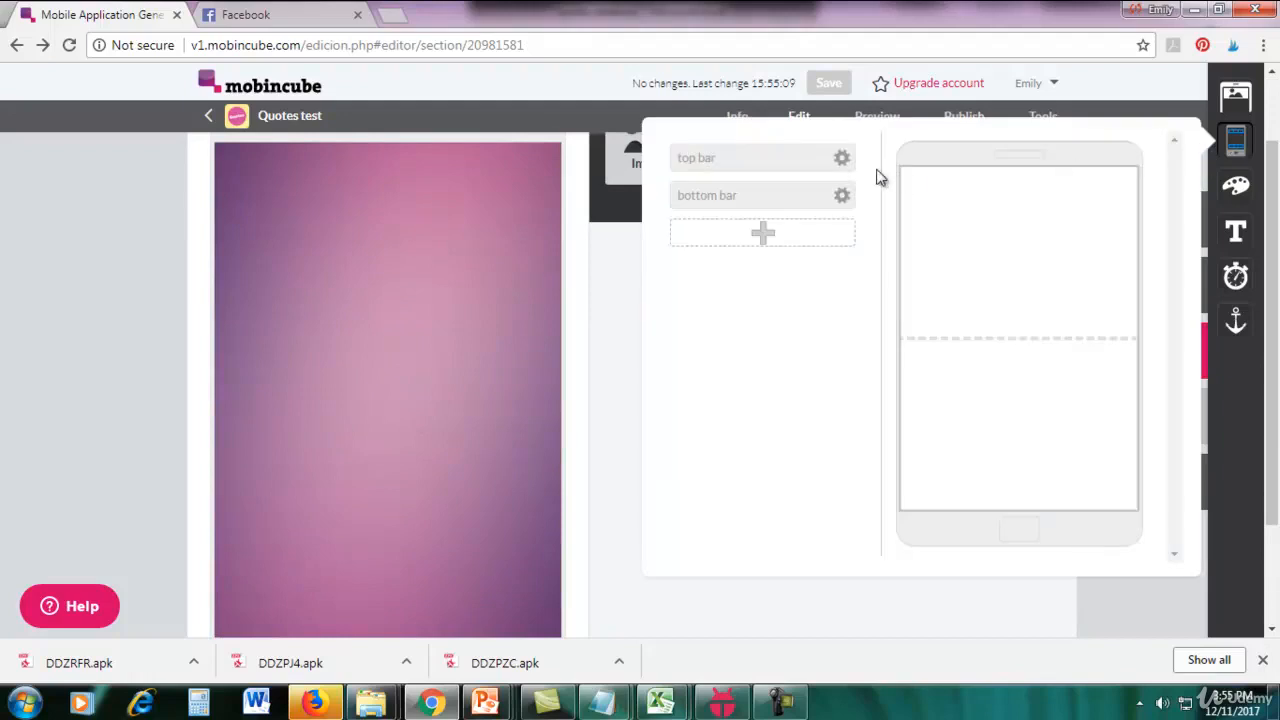
drag(770, 158, 1049, 186)
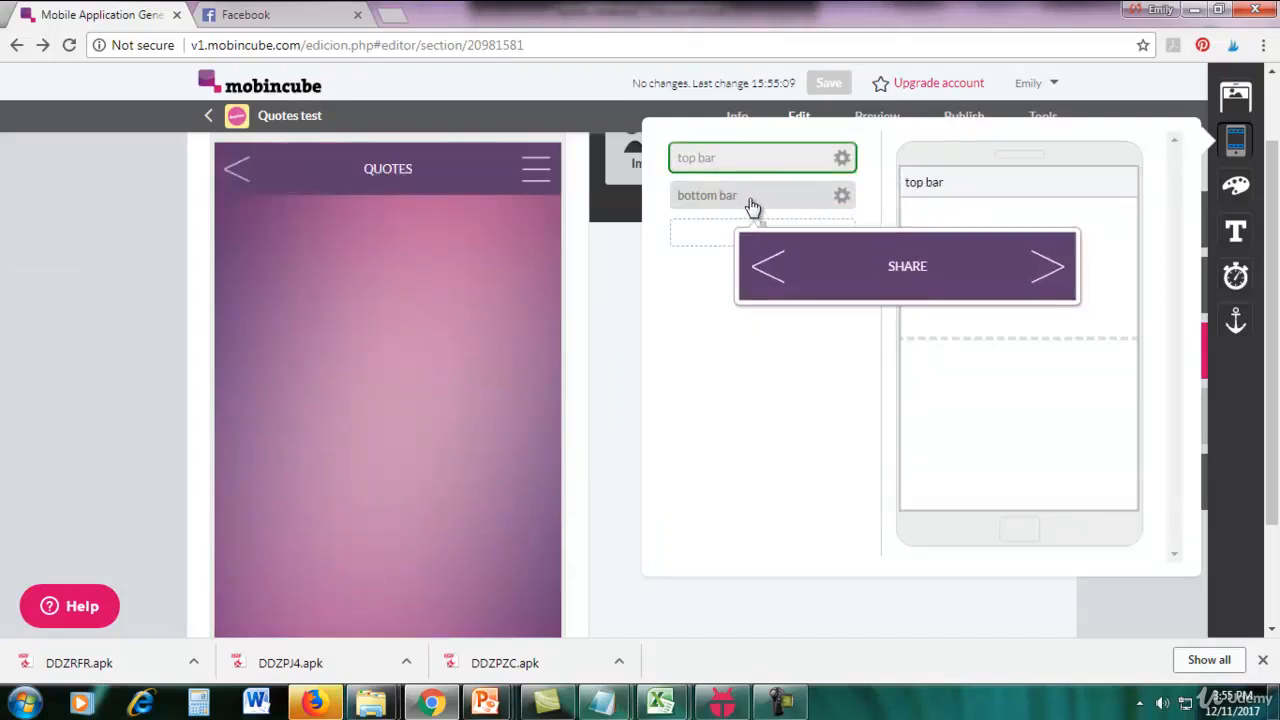
drag(752, 205, 997, 509)
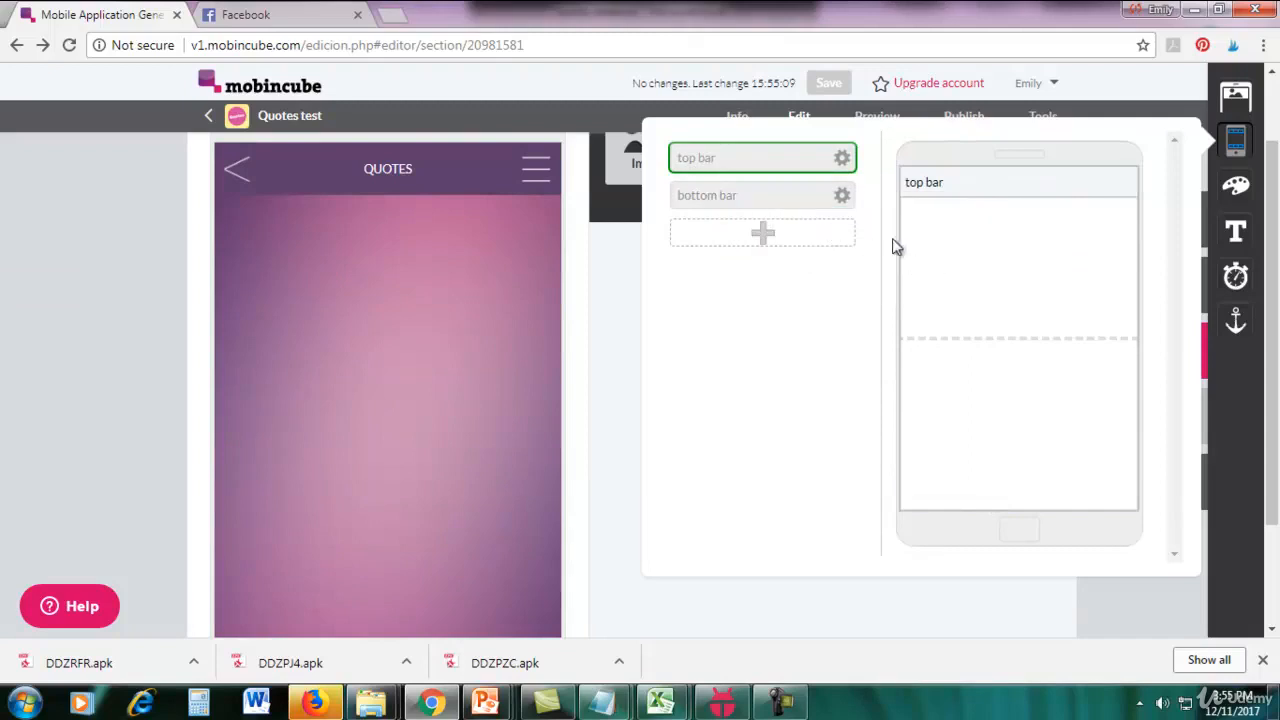
click(838, 197)
click(600, 367)
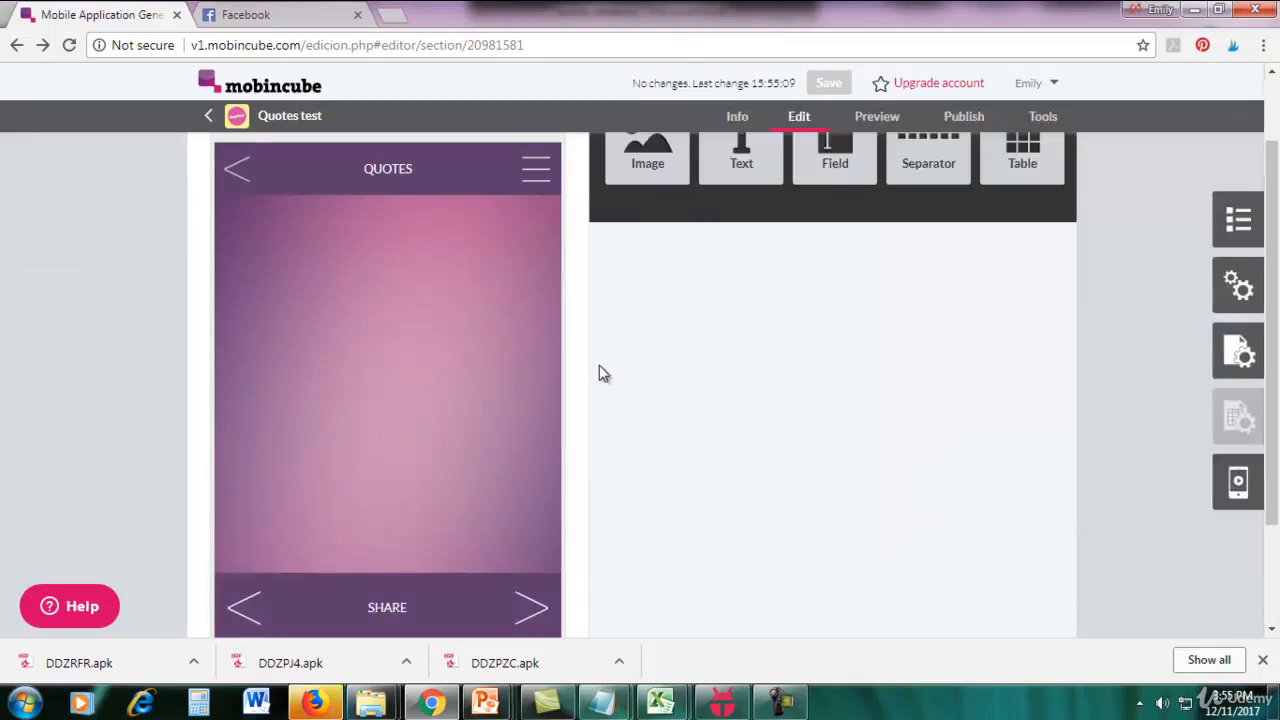
Place two Separator elements on the main screen directly below the top bar.
scroll(1275, 183, up, 1)
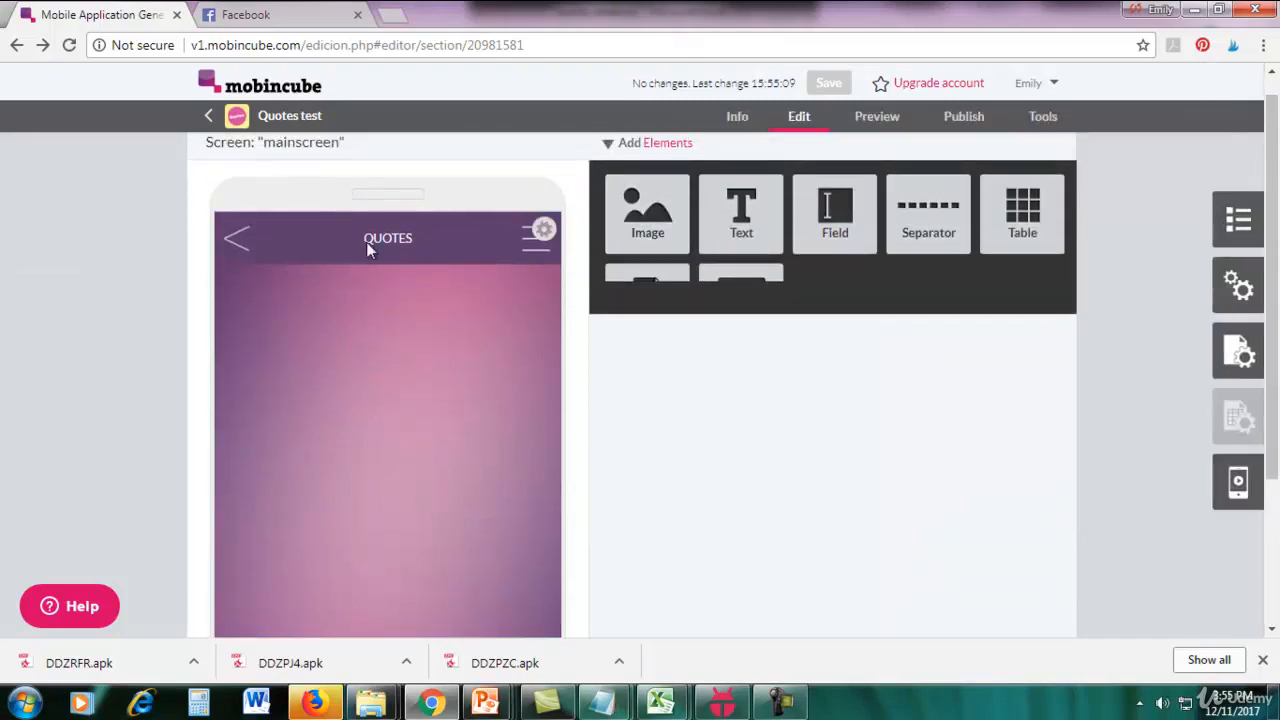
scroll(991, 303, down, 4)
drag(1275, 324, 1275, 246)
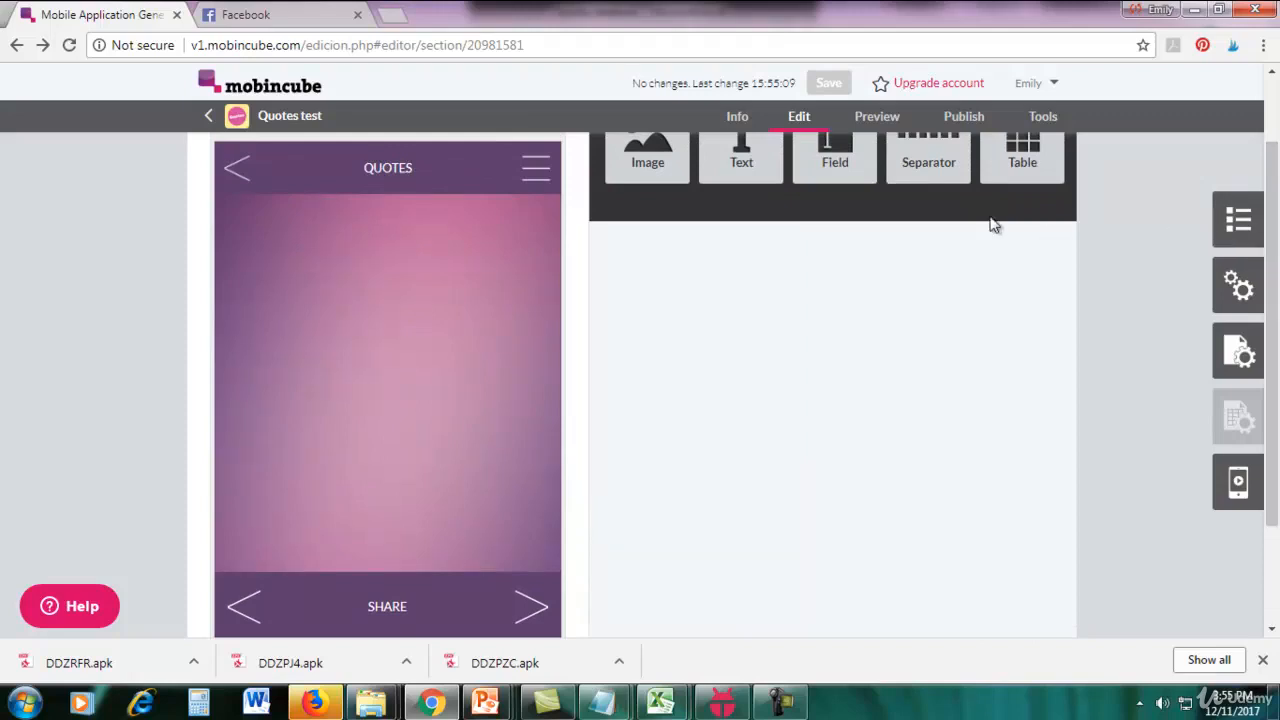
drag(925, 166, 546, 238)
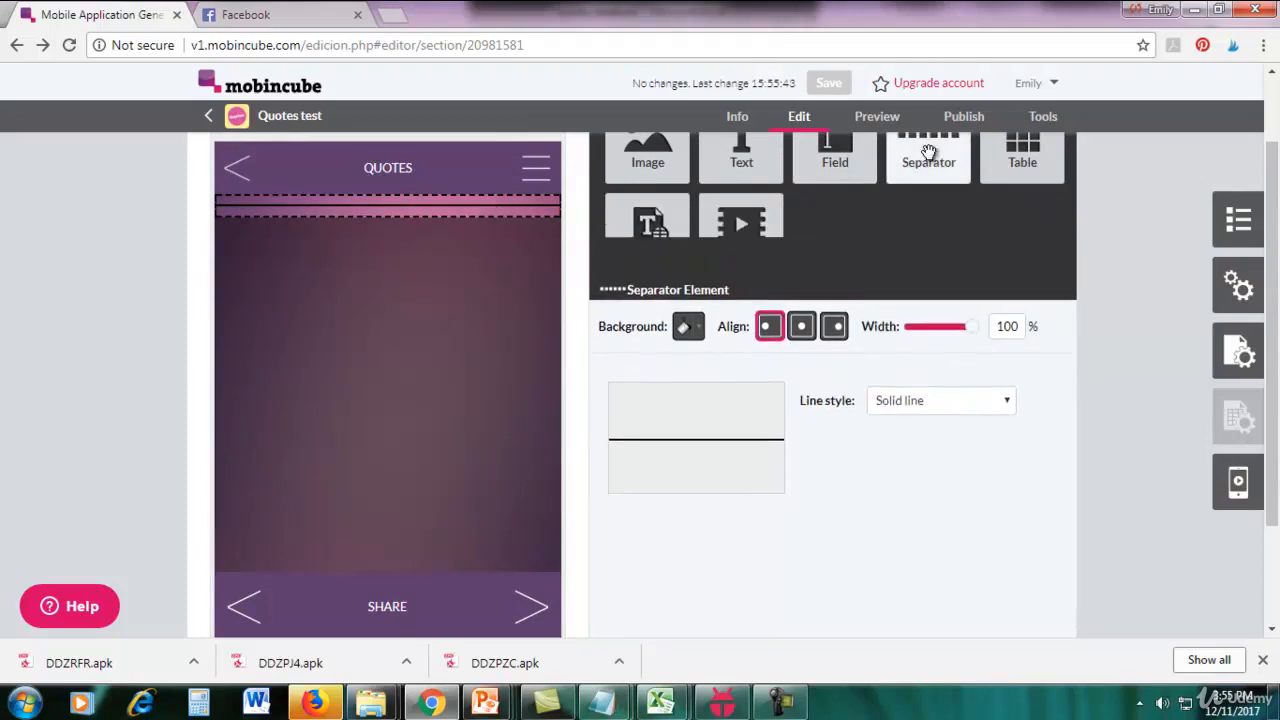
drag(925, 160, 443, 209)
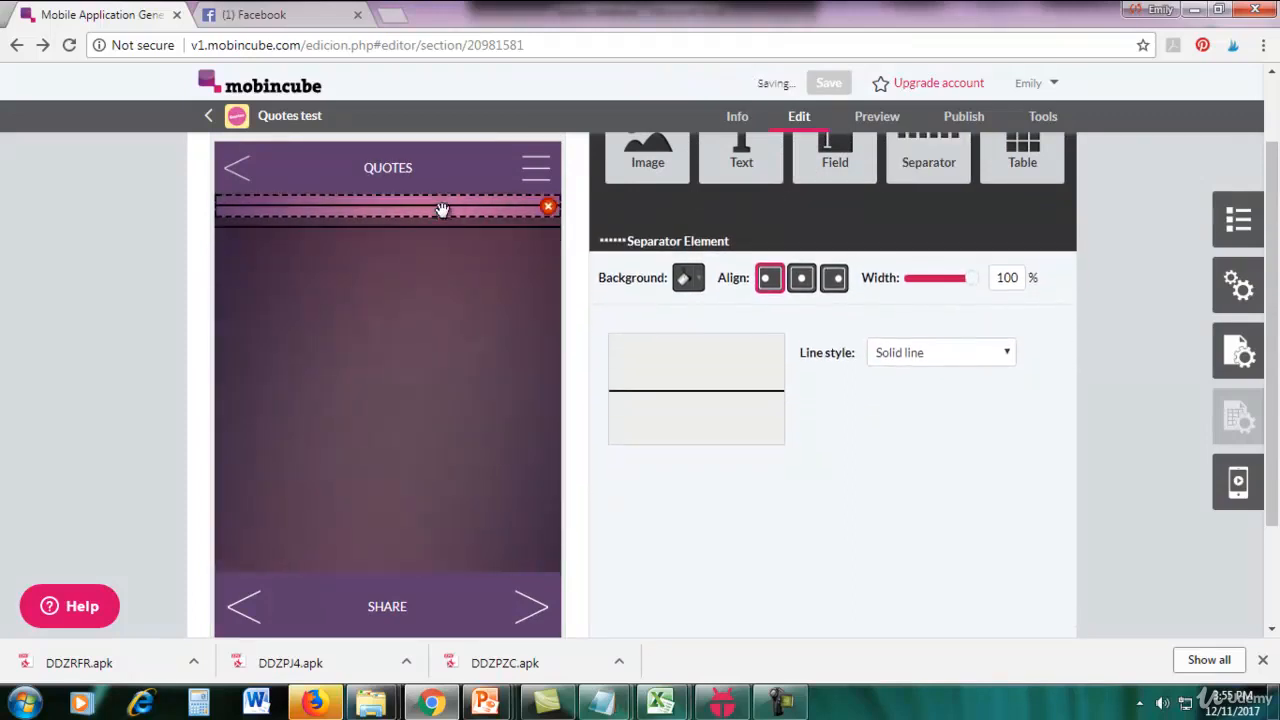
Set the line style of both separators to "No line".
click(914, 352)
click(916, 374)
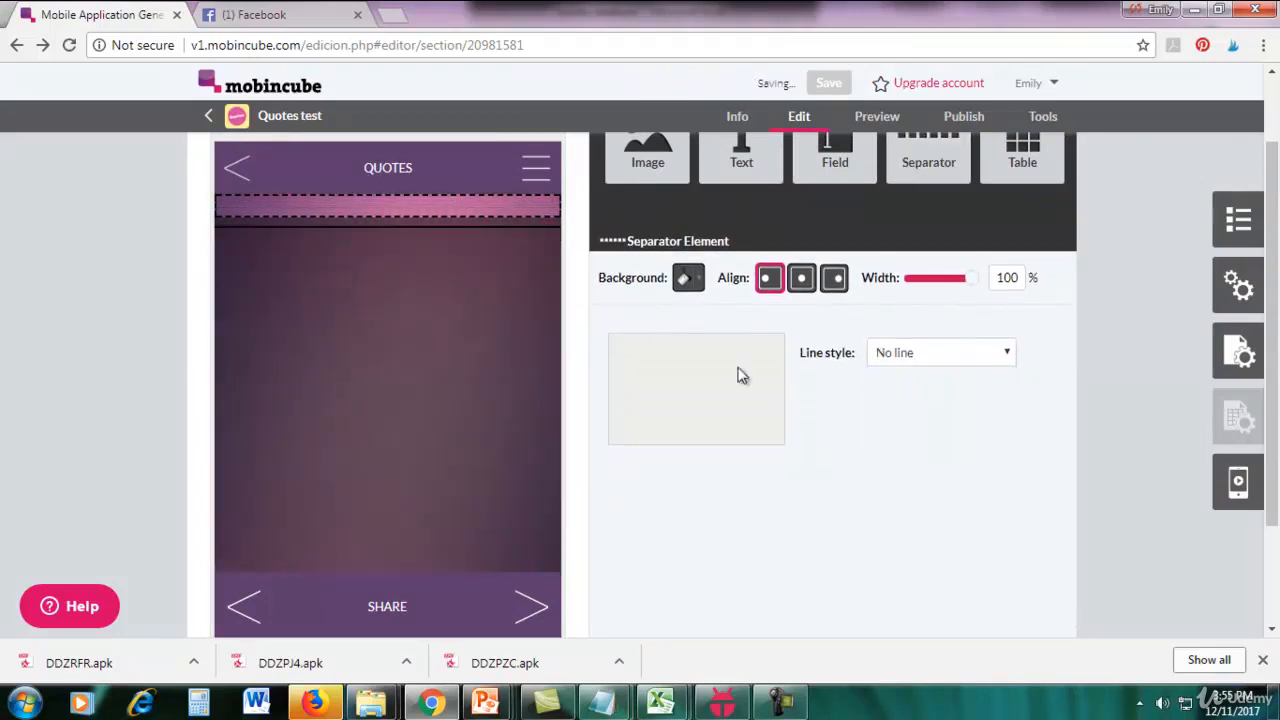
click(460, 230)
click(912, 355)
click(900, 372)
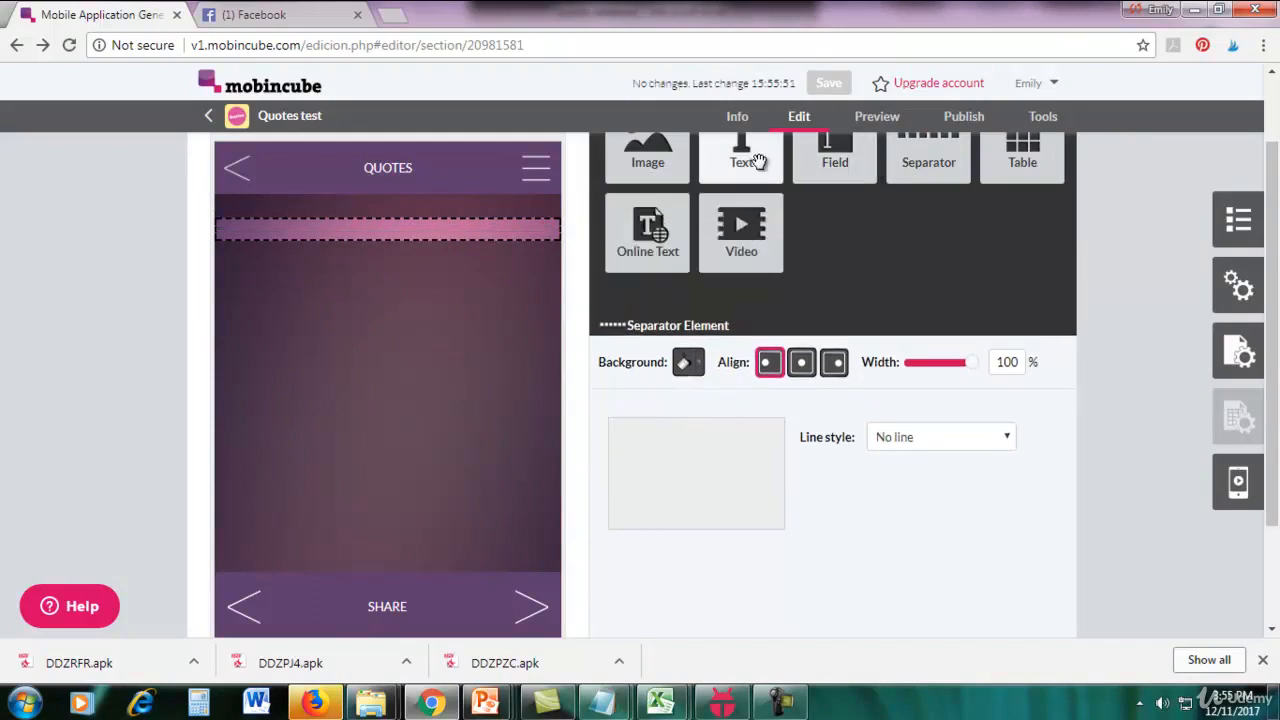
Add a Text element below the separators reading "CATEGORIES", centred and coloured yellow.
drag(743, 162, 472, 306)
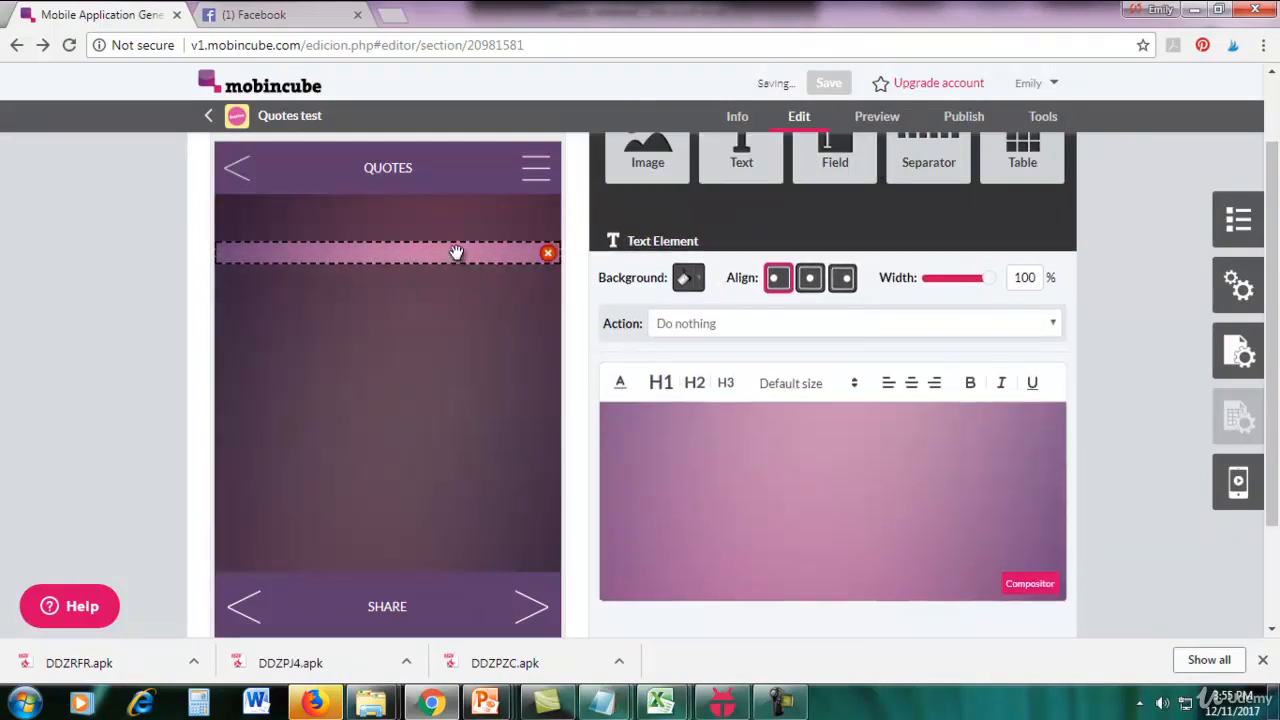
text(CATEGORIES)
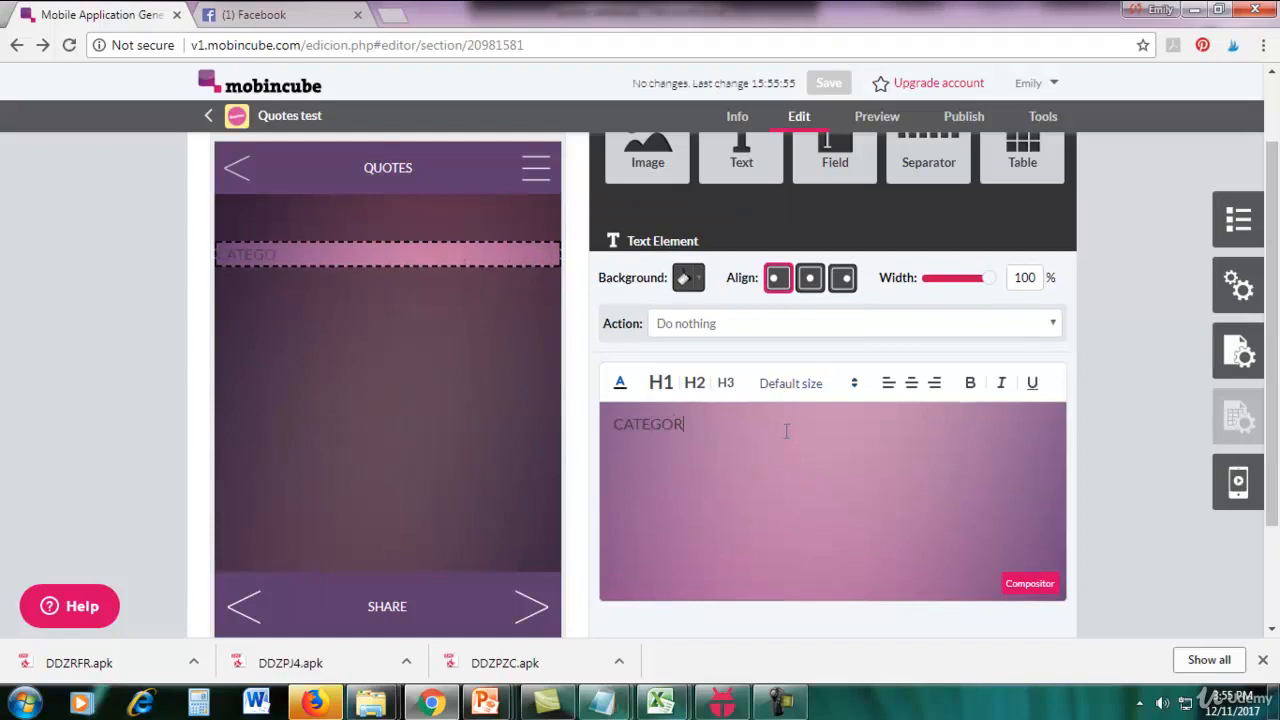
click(911, 386)
drag(813, 427, 740, 426)
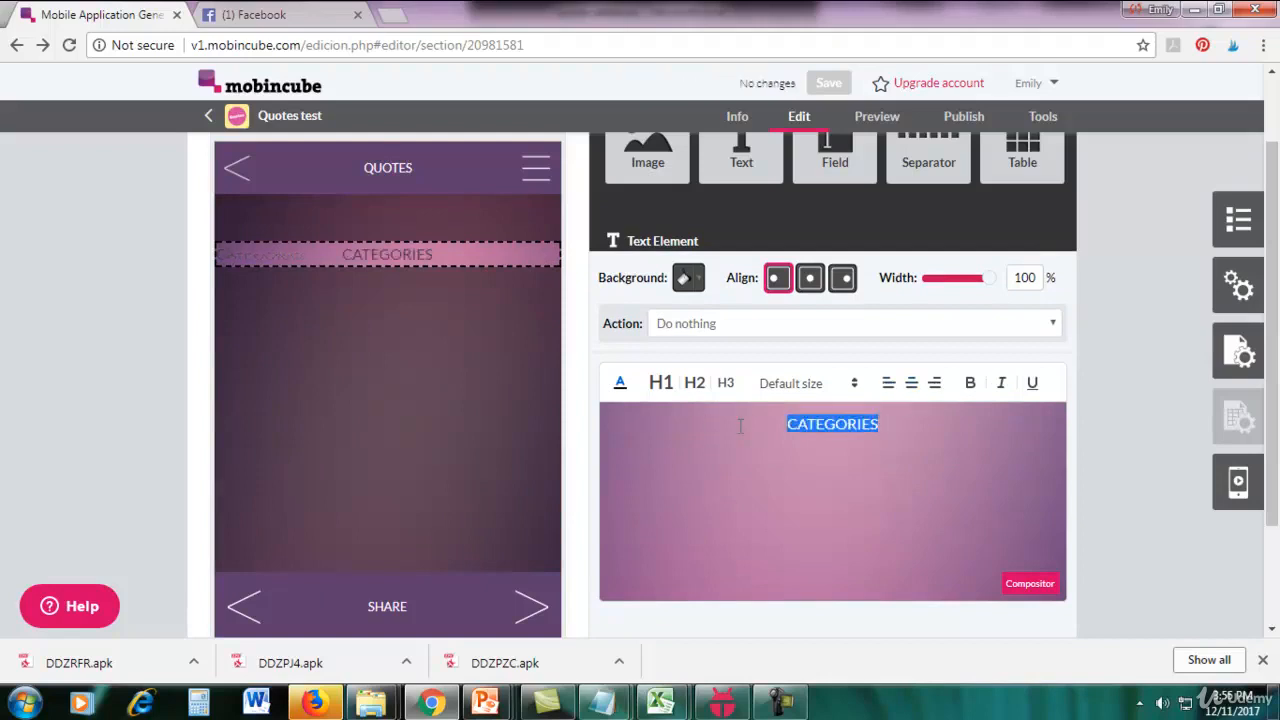
click(620, 385)
click(672, 432)
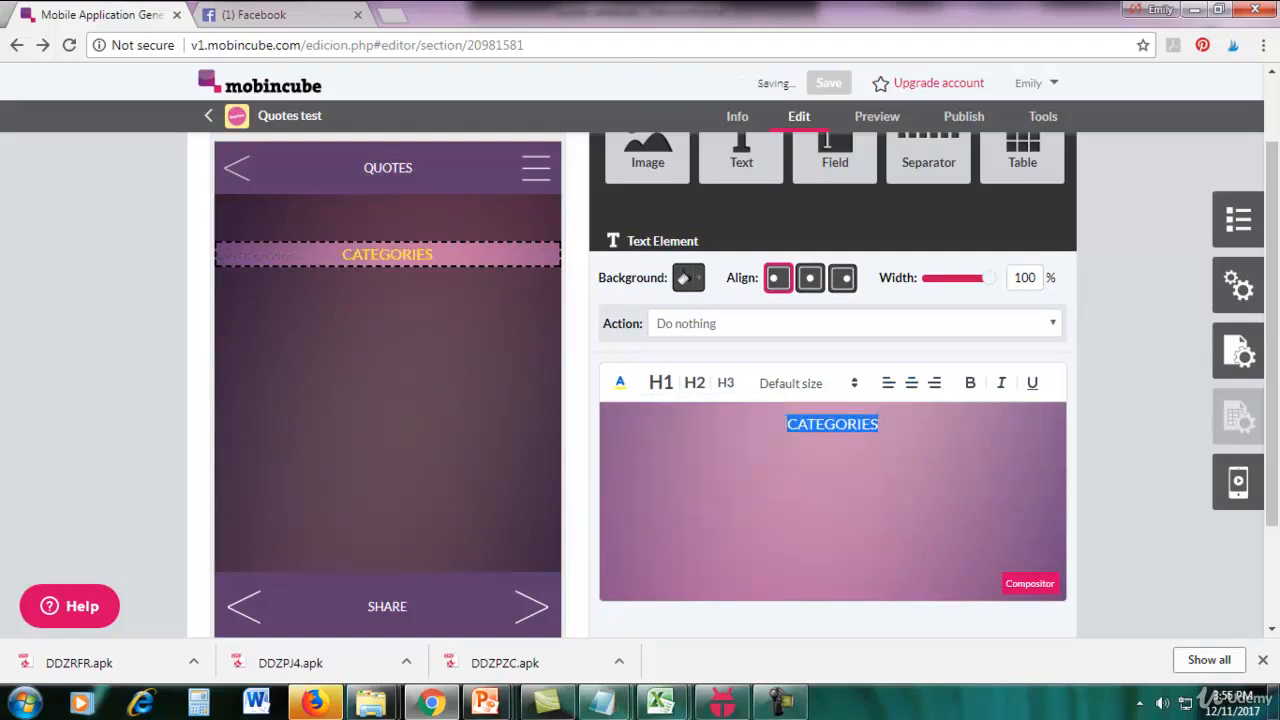
click(1113, 371)
Place two Separator elements below the CATEGORIES text and set each one's line style to "No line".
scroll(1113, 371, up, 2)
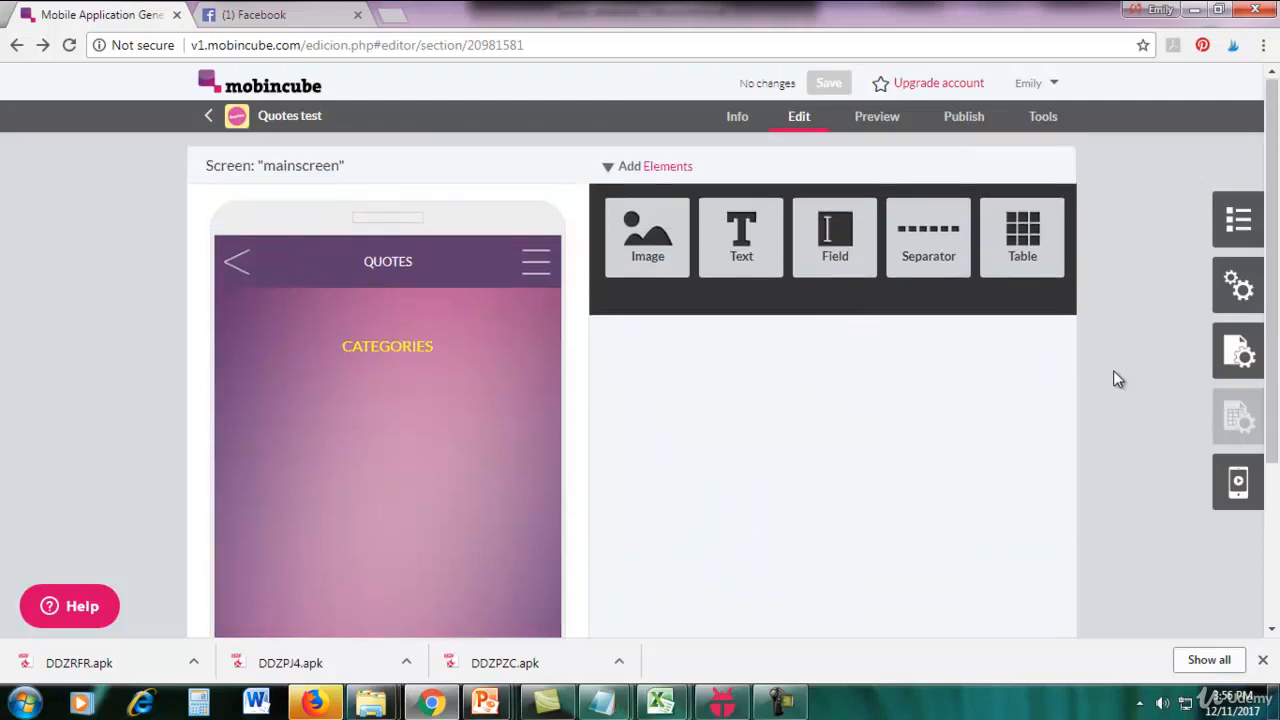
drag(916, 265, 418, 423)
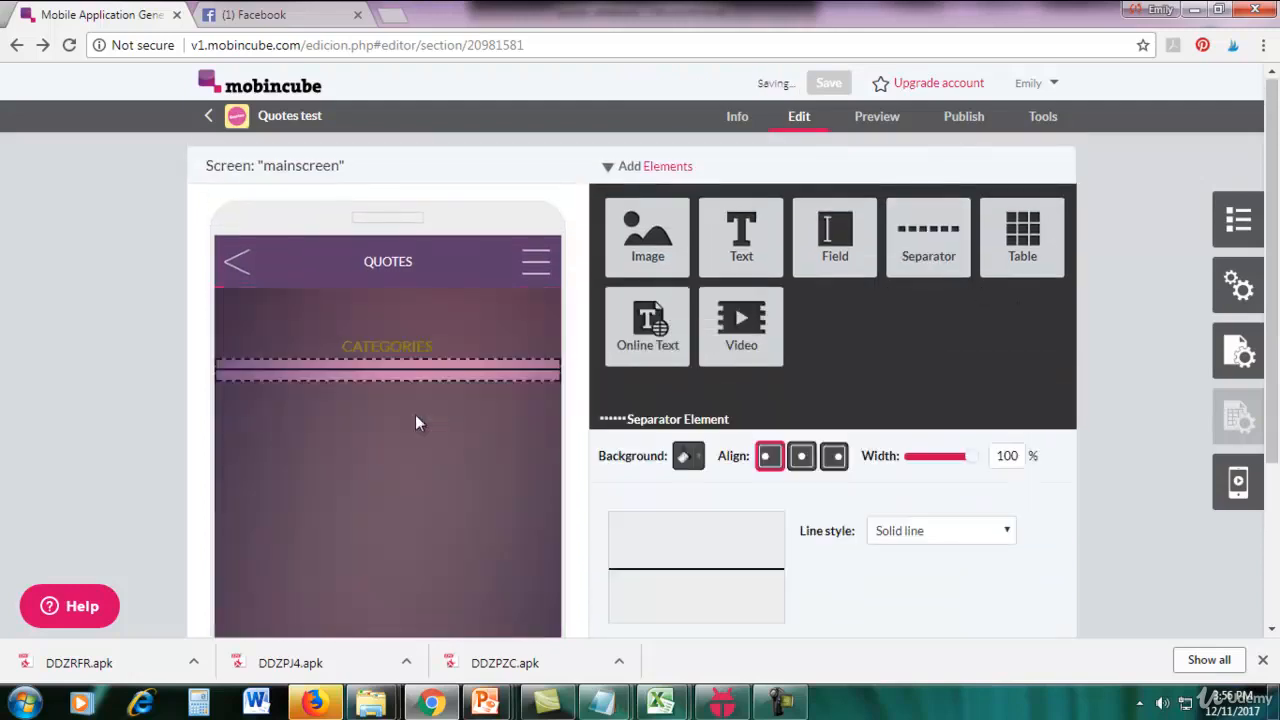
click(911, 450)
click(912, 467)
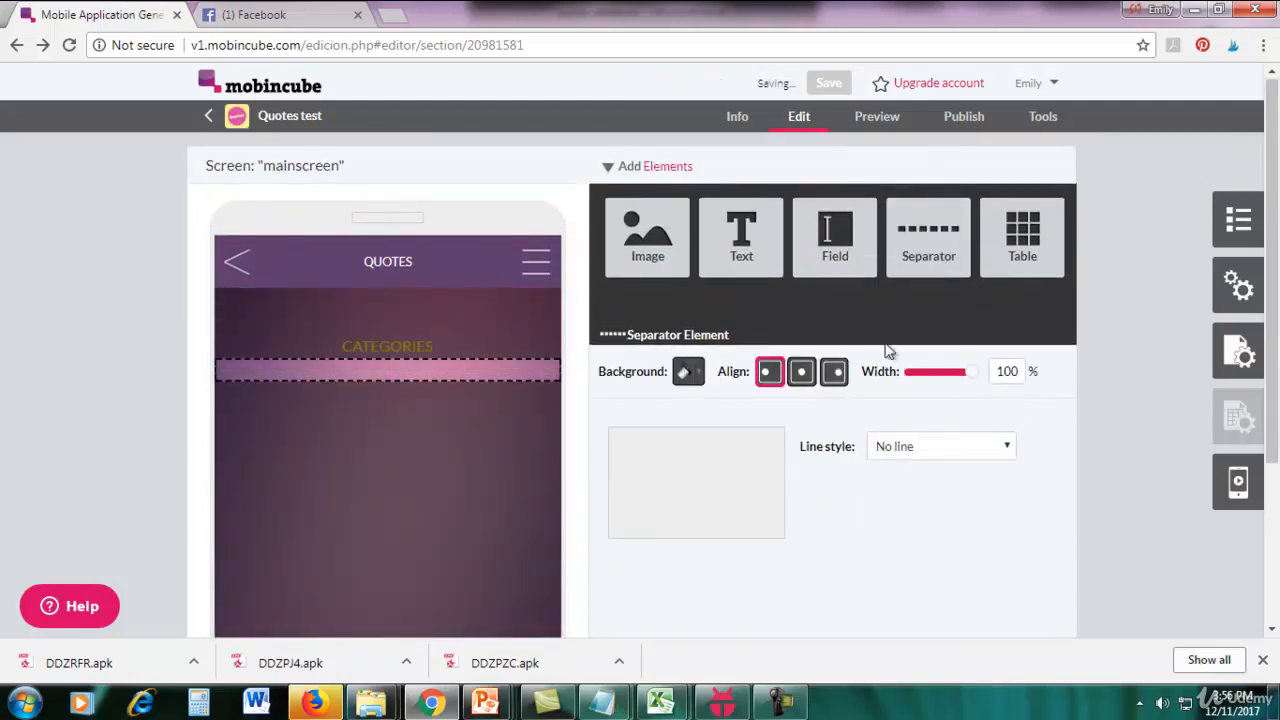
drag(920, 257, 529, 417)
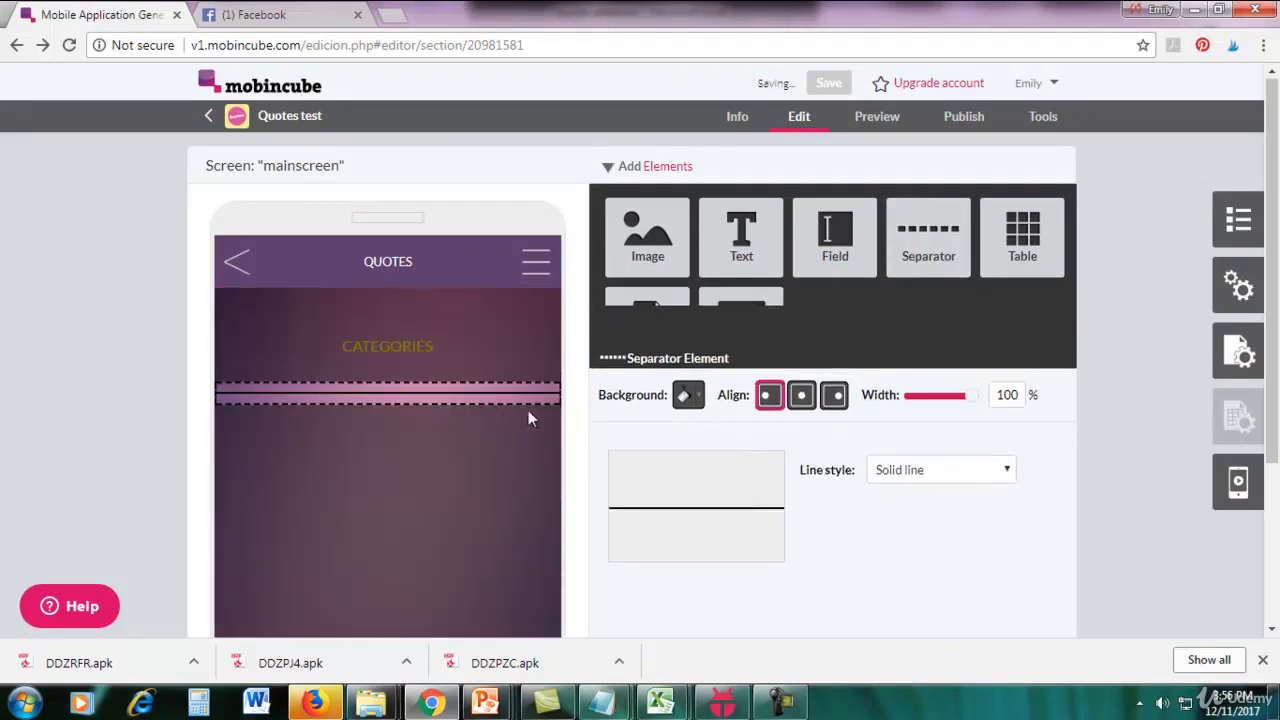
click(995, 455)
click(976, 468)
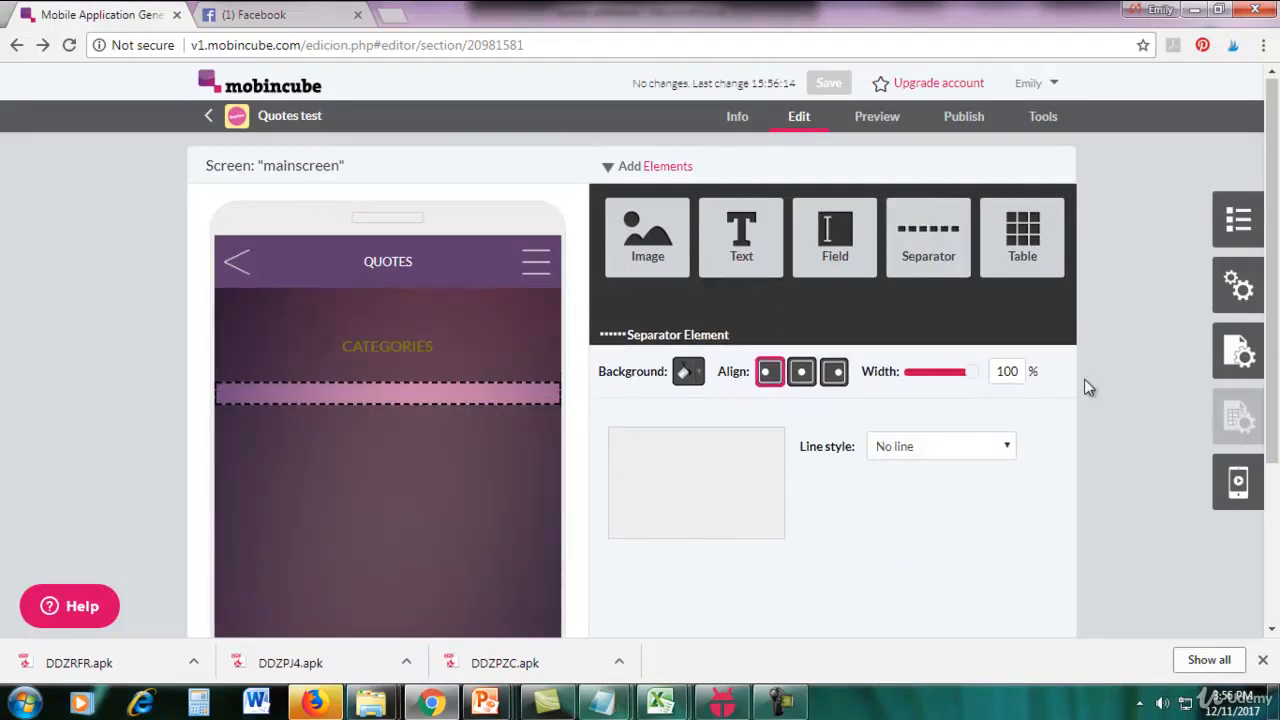
Add a Text element below the new separators, enter "Wisdom" and select the word.
drag(749, 251, 455, 447)
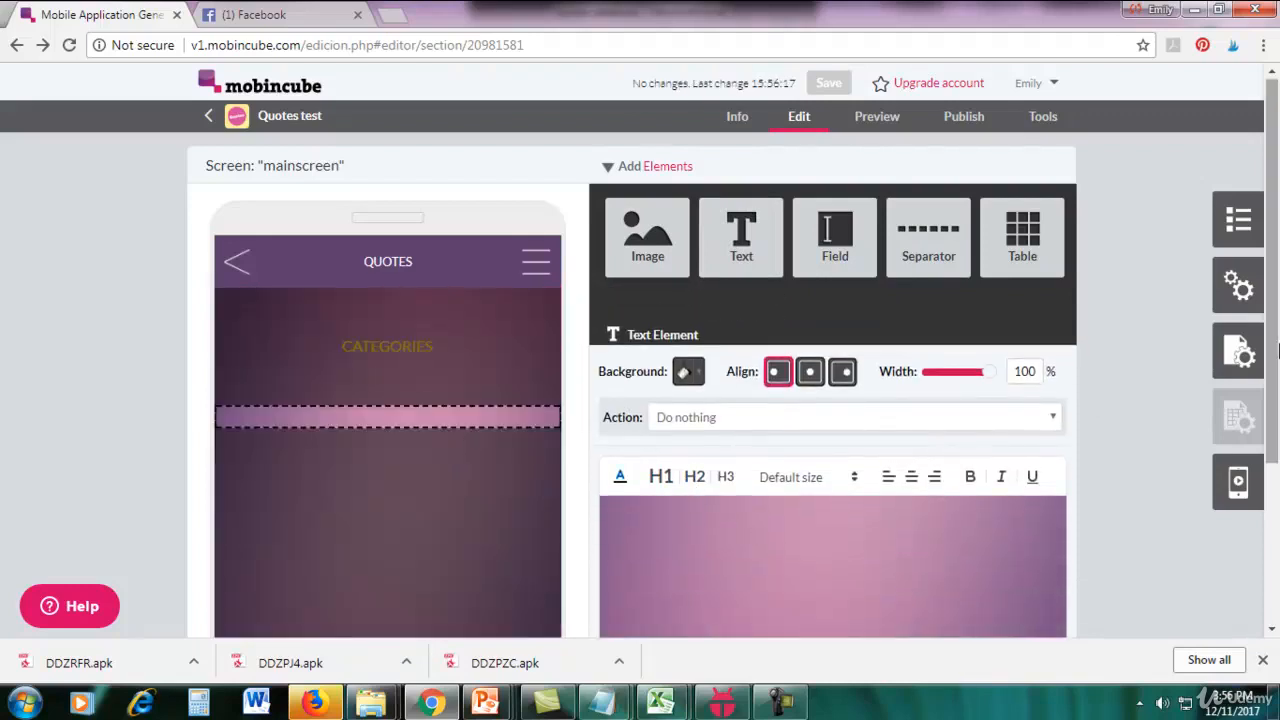
scroll(1276, 362, down, 1)
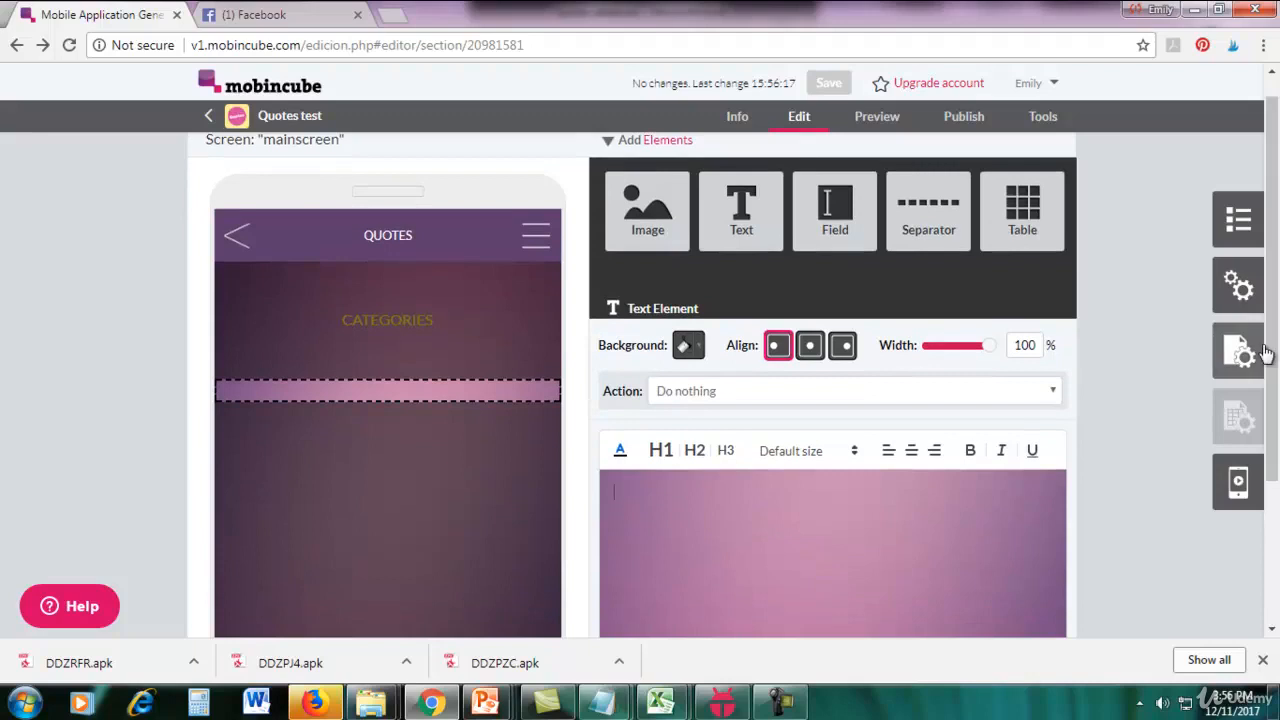
text(Wisdom)
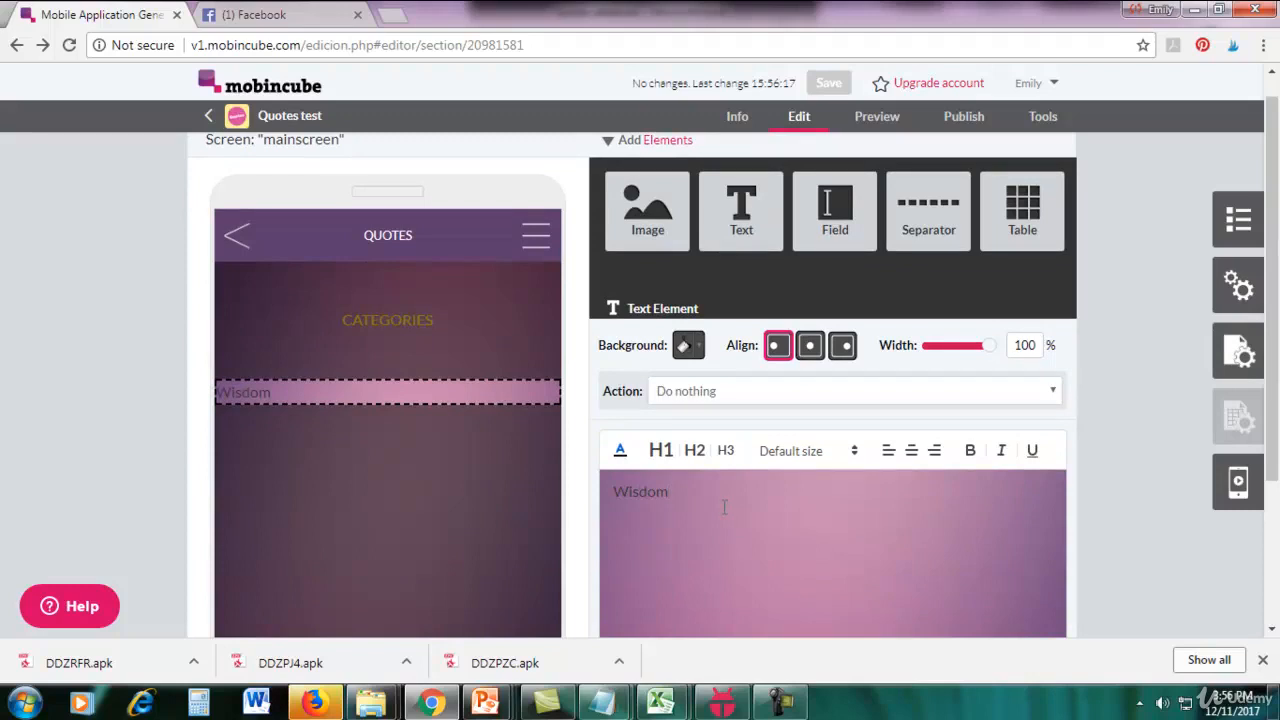
drag(851, 495, 470, 508)
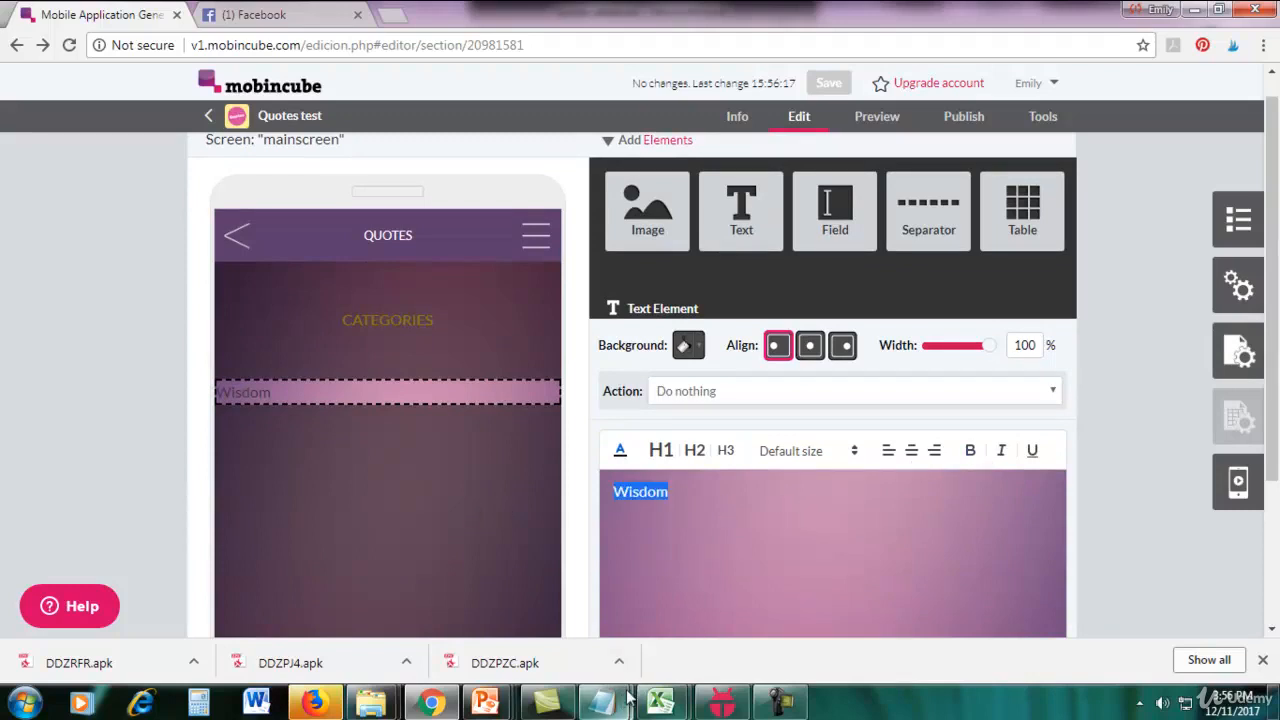
Switch to Notepad to review the list of quote categories, and minimise it again.
mouse_move(603, 703)
click(717, 626)
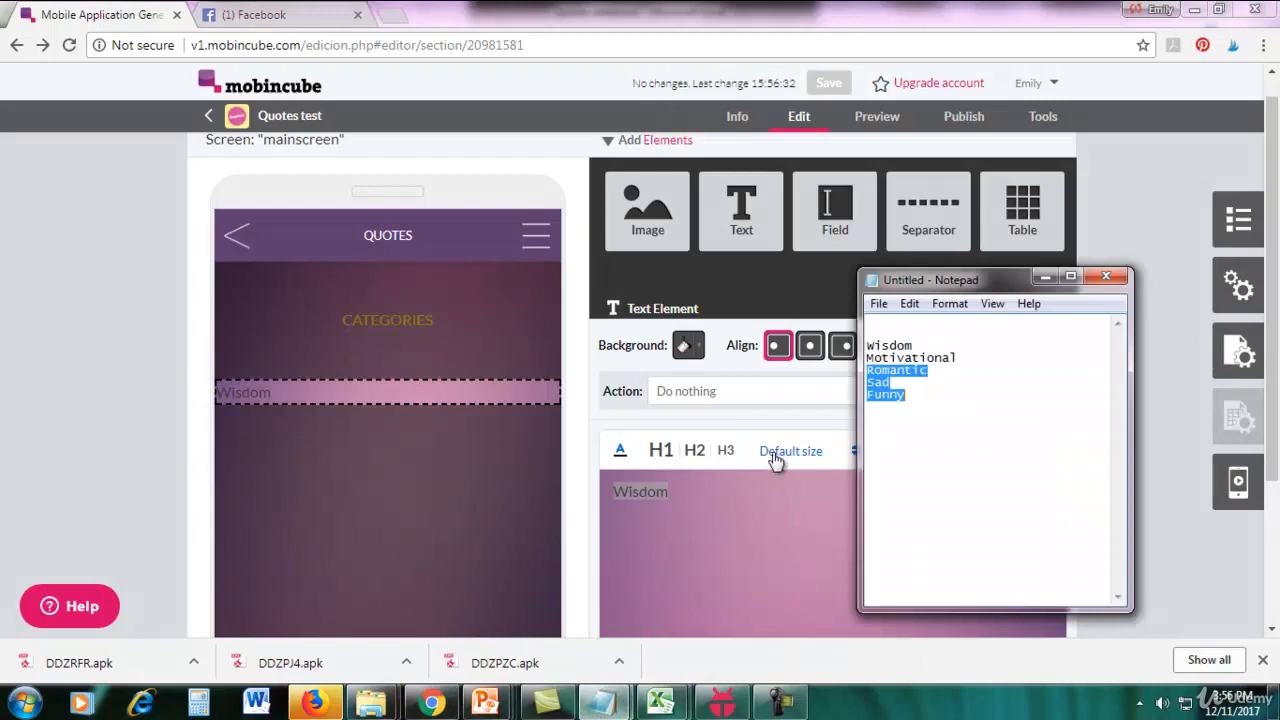
click(908, 394)
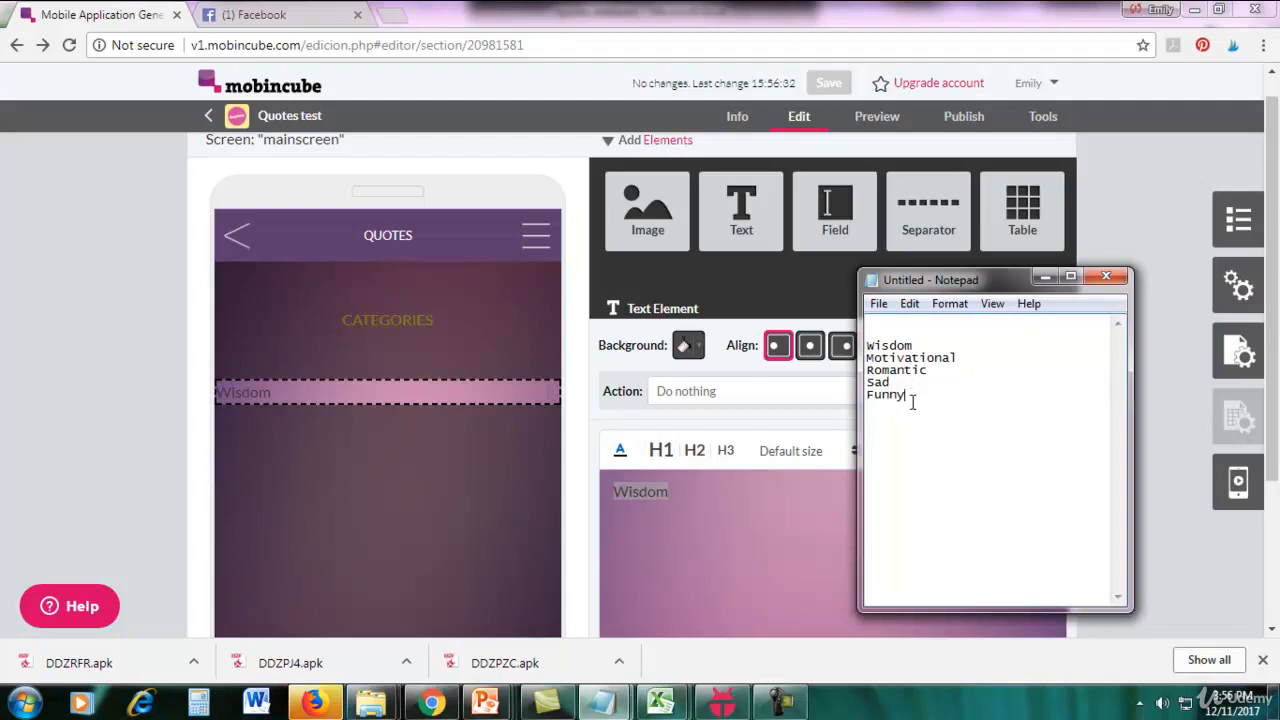
mouse_move(905, 343)
mouse_down()
mouse_move(920, 414)
mouse_move(889, 346)
mouse_up()
click(920, 414)
click(957, 410)
click(1045, 277)
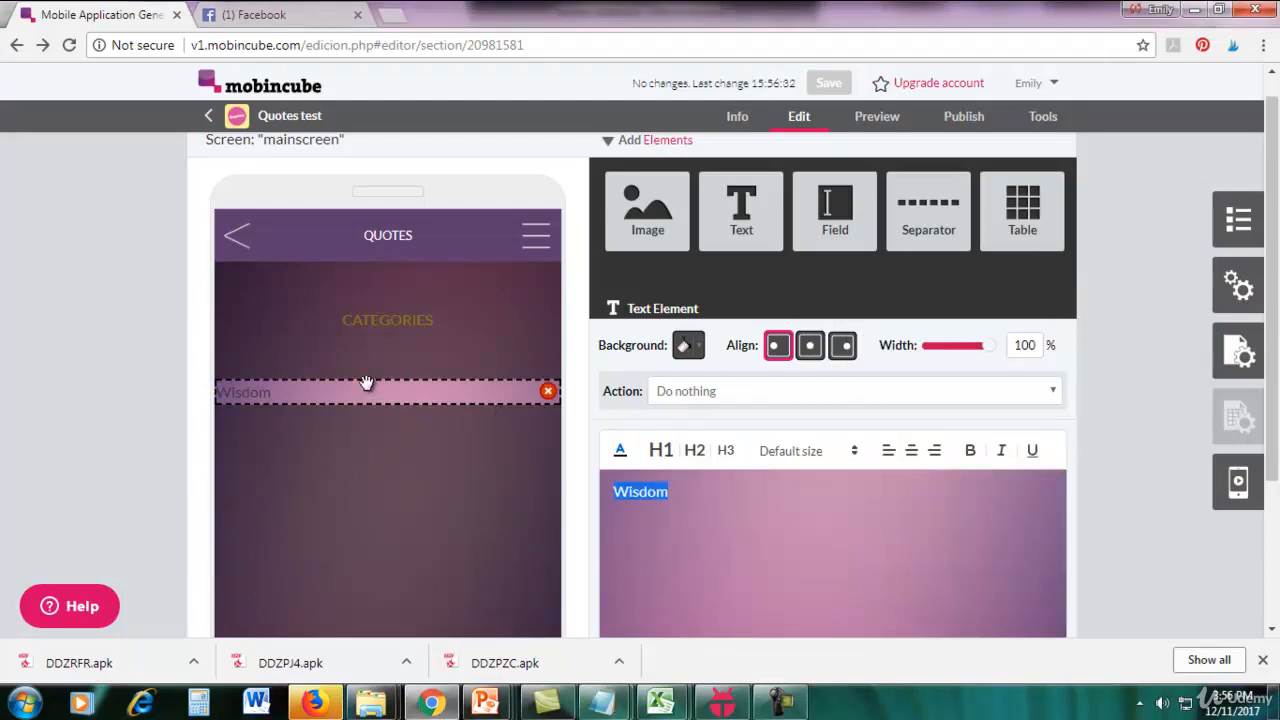
Colour the Wisdom text white and centre it.
click(623, 450)
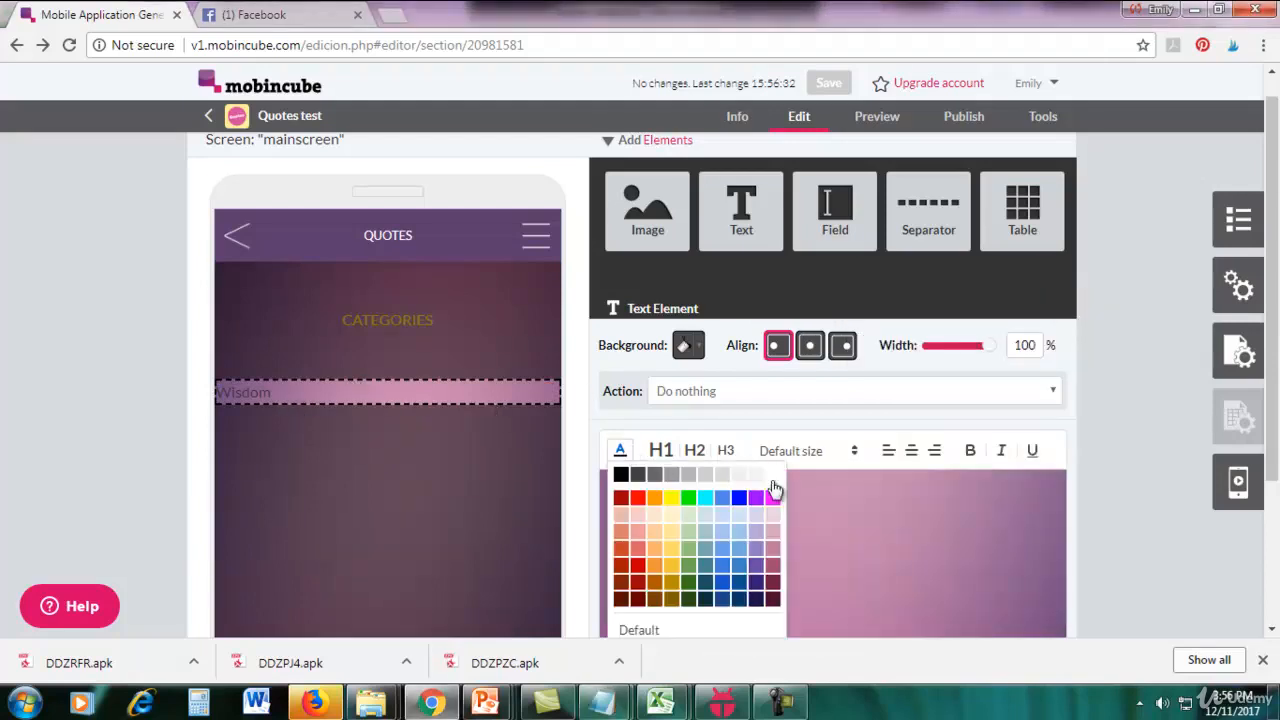
click(774, 476)
click(911, 451)
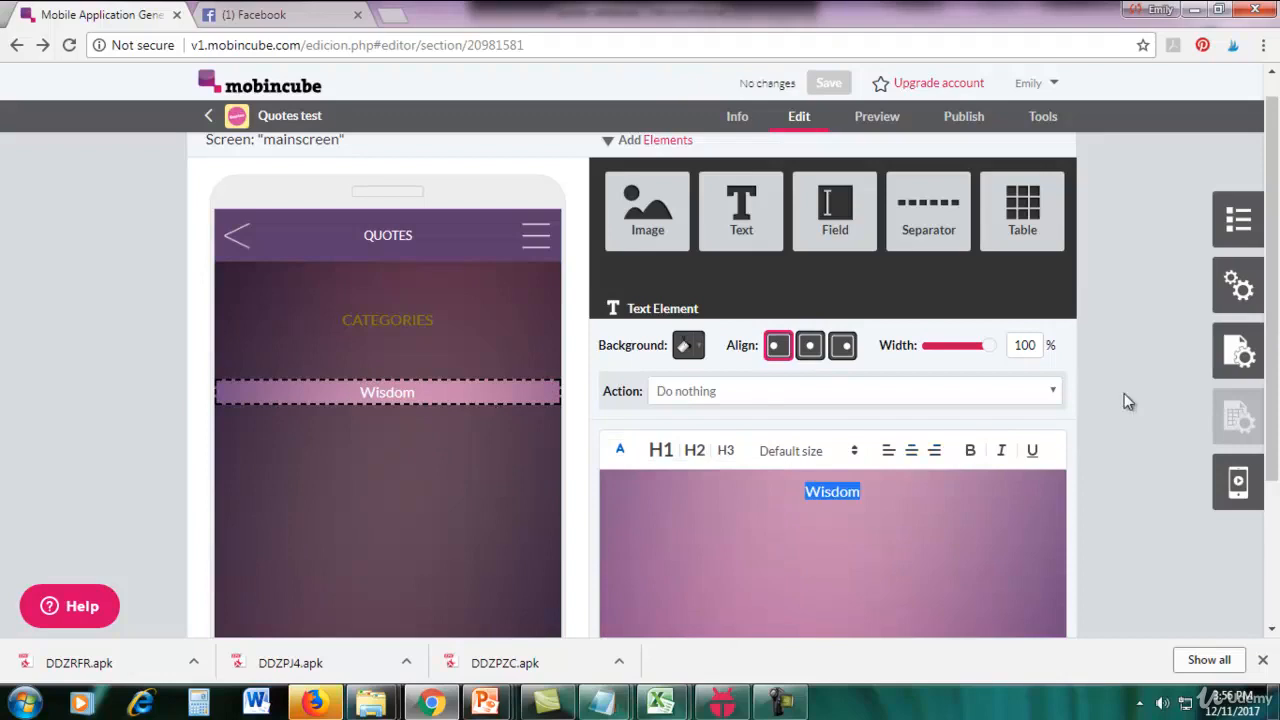
click(1124, 392)
Place a Separator element directly below the Wisdom text with the line style "Dashed line".
drag(910, 215, 385, 414)
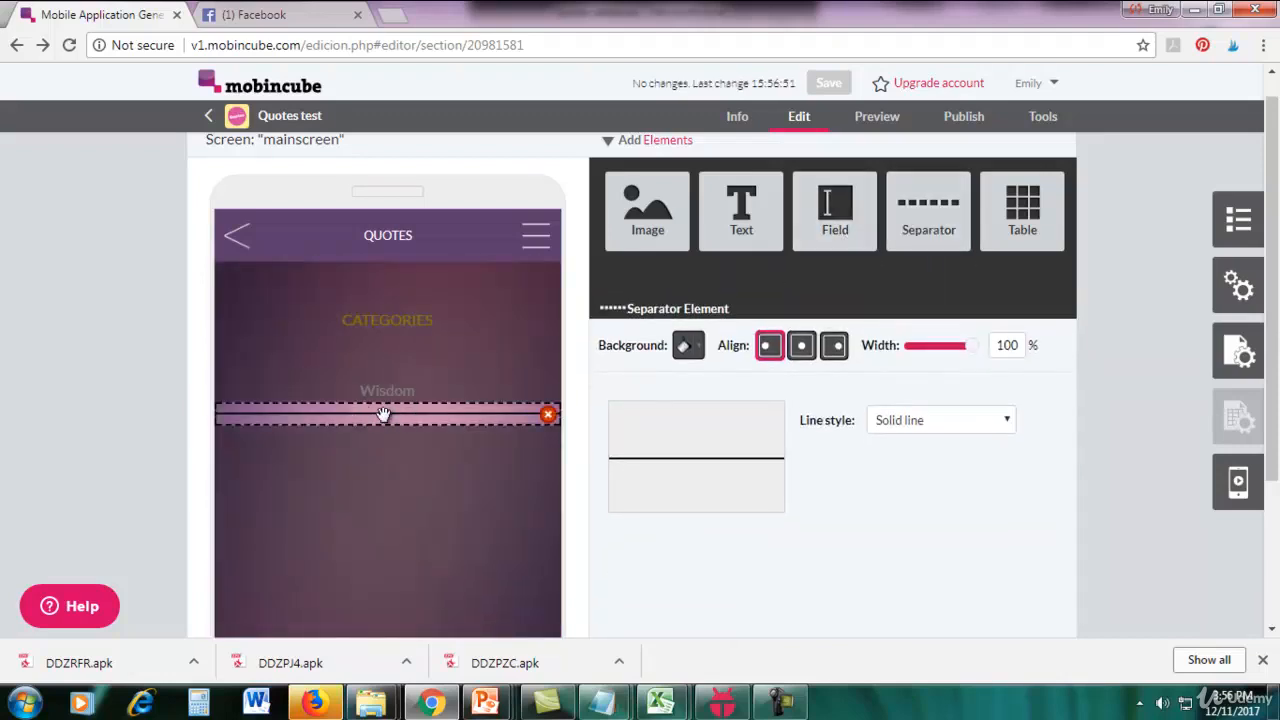
click(930, 432)
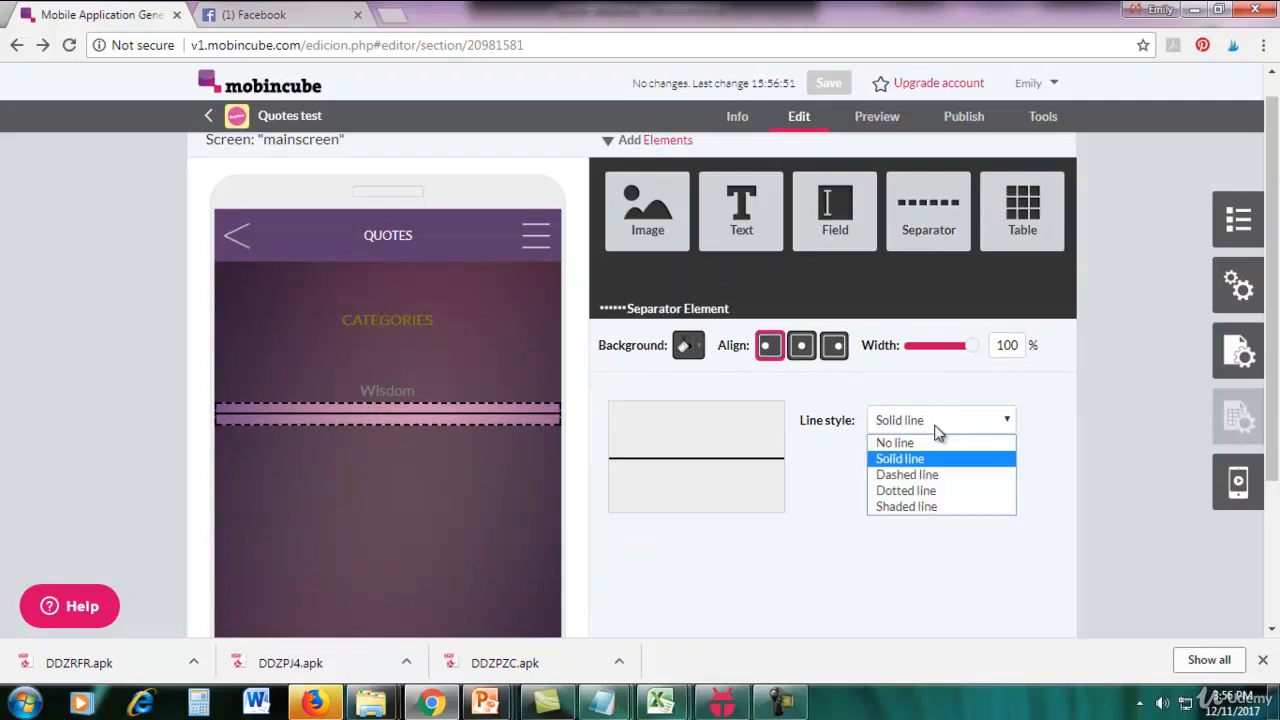
click(938, 478)
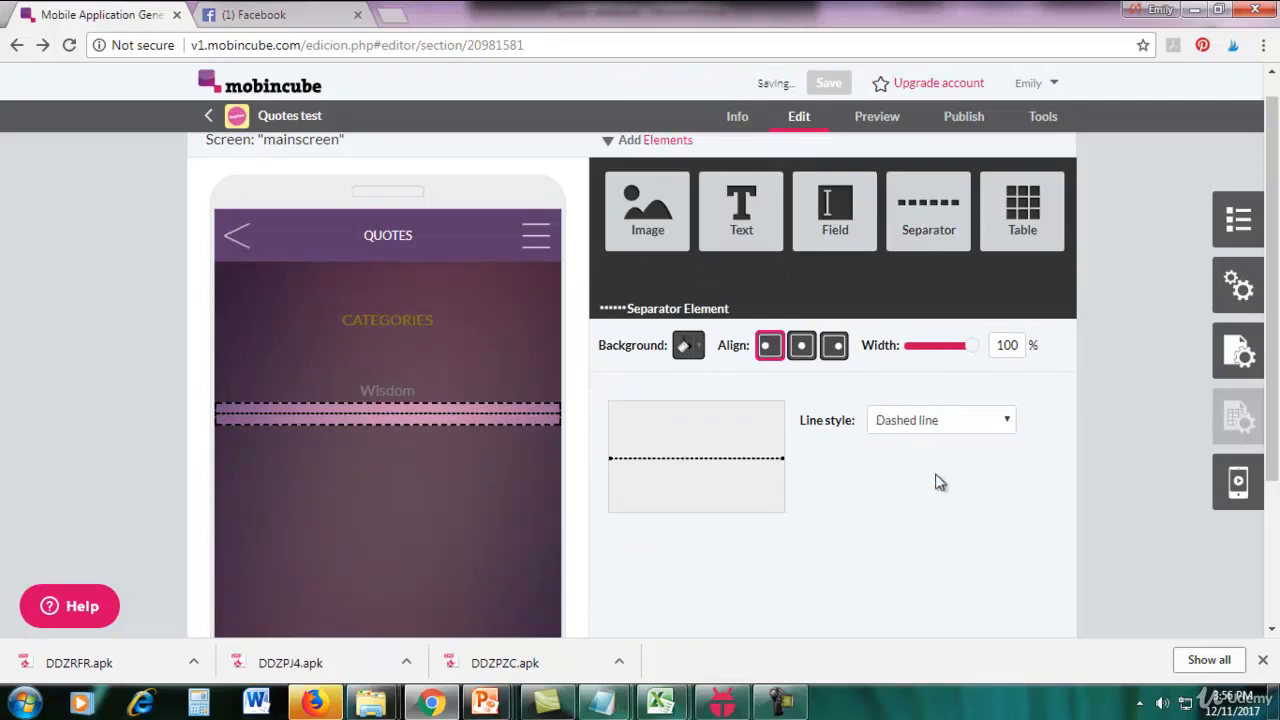
Try the "Dotted line" style on the separator below Wisdom and return it to "Dashed line".
click(948, 428)
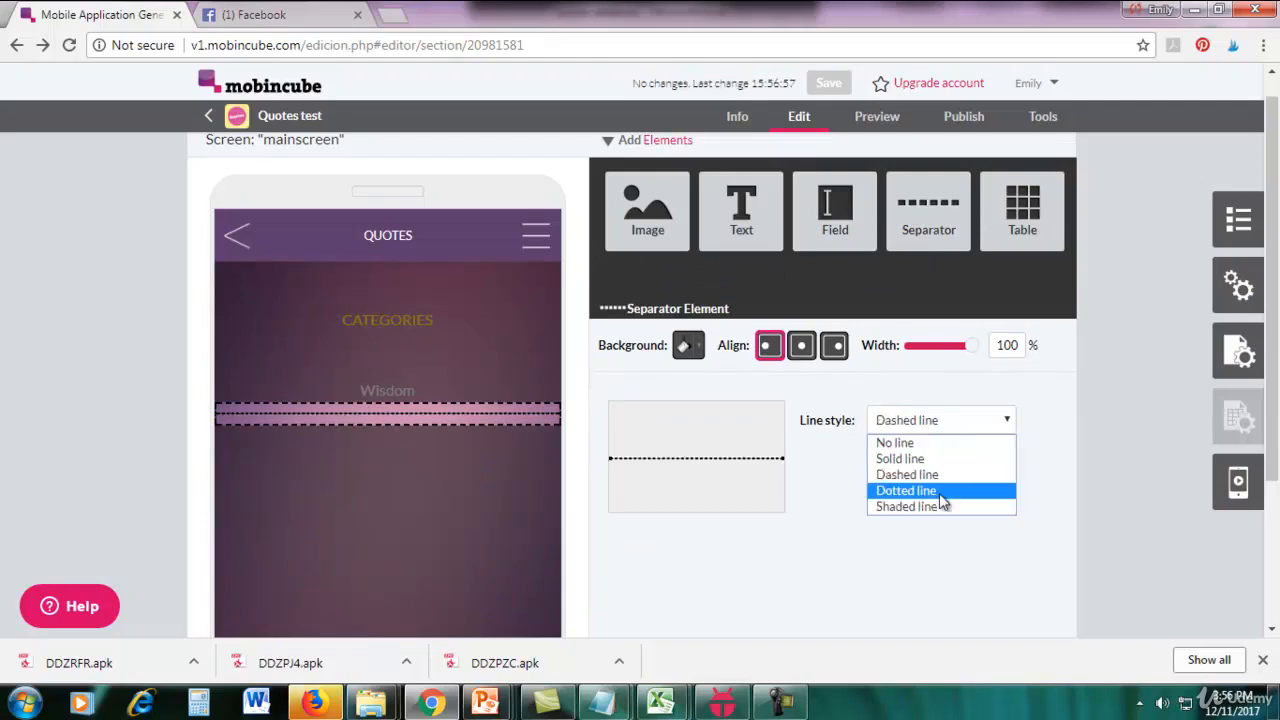
click(939, 493)
click(955, 430)
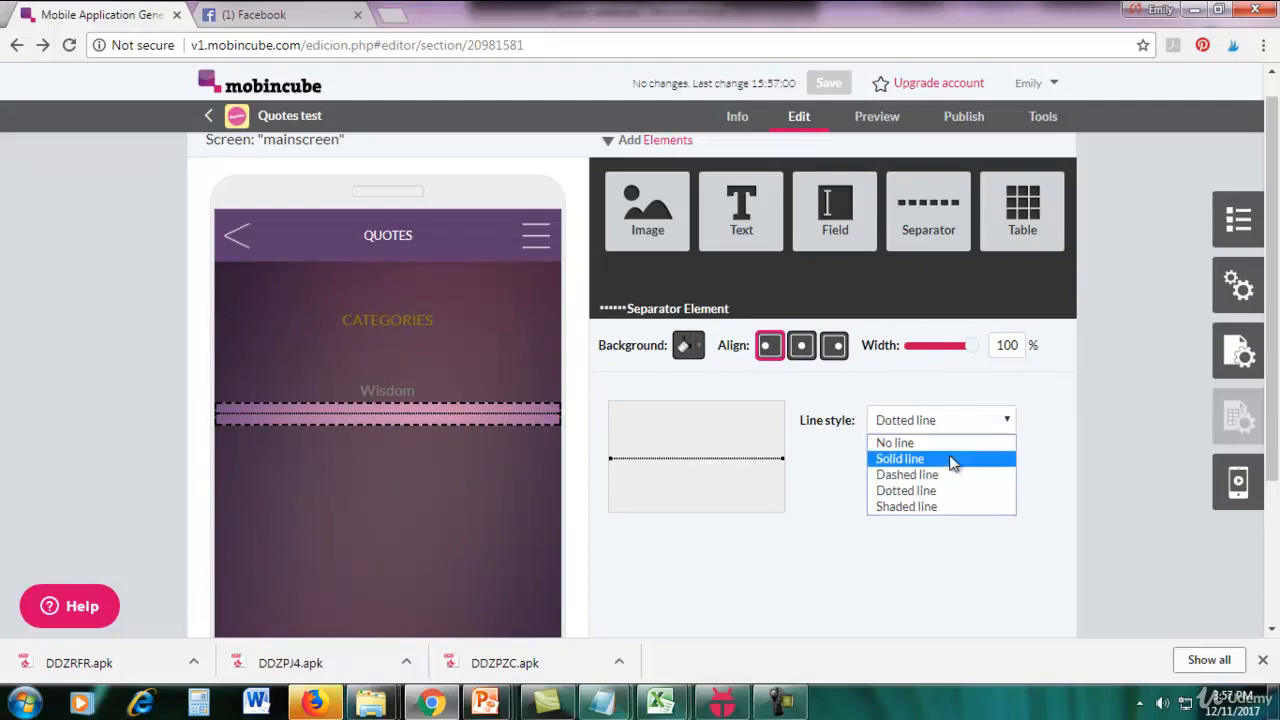
click(952, 484)
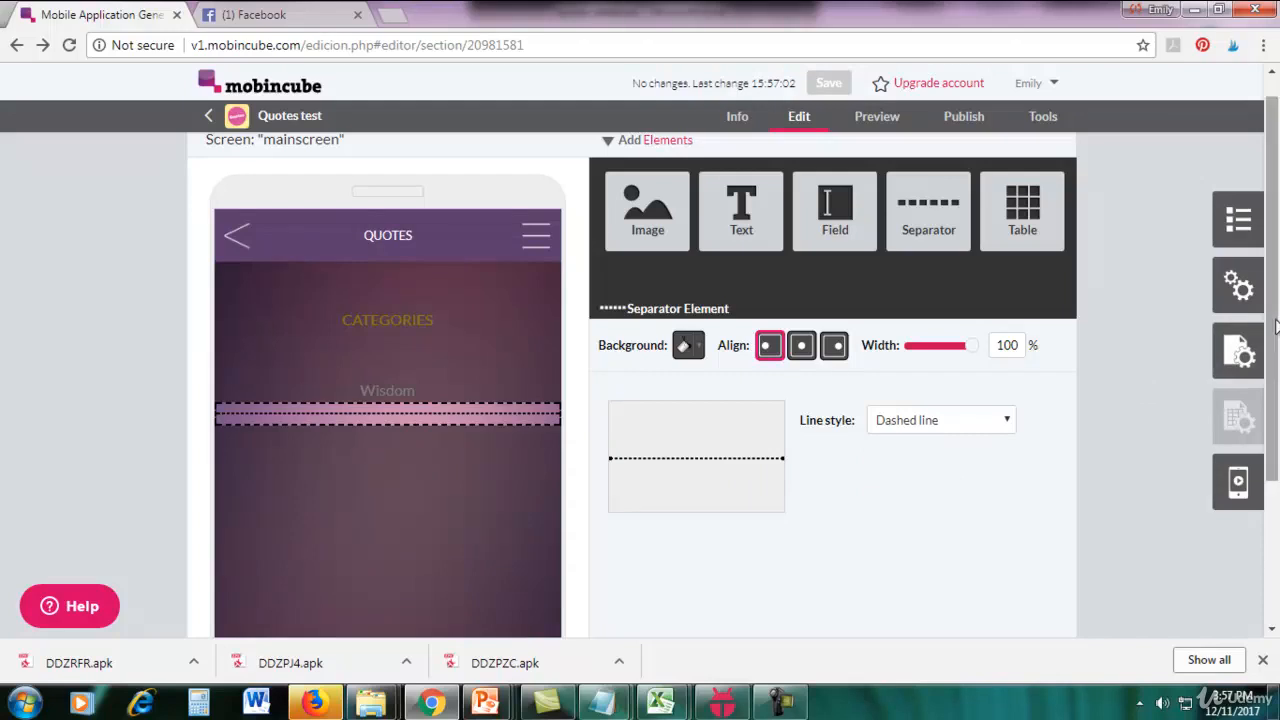
Duplicate the Wisdom text and its dashed separator once, placing the copies below the originals.
drag(1273, 326, 1273, 373)
click(420, 440)
mouse_move(390, 322)
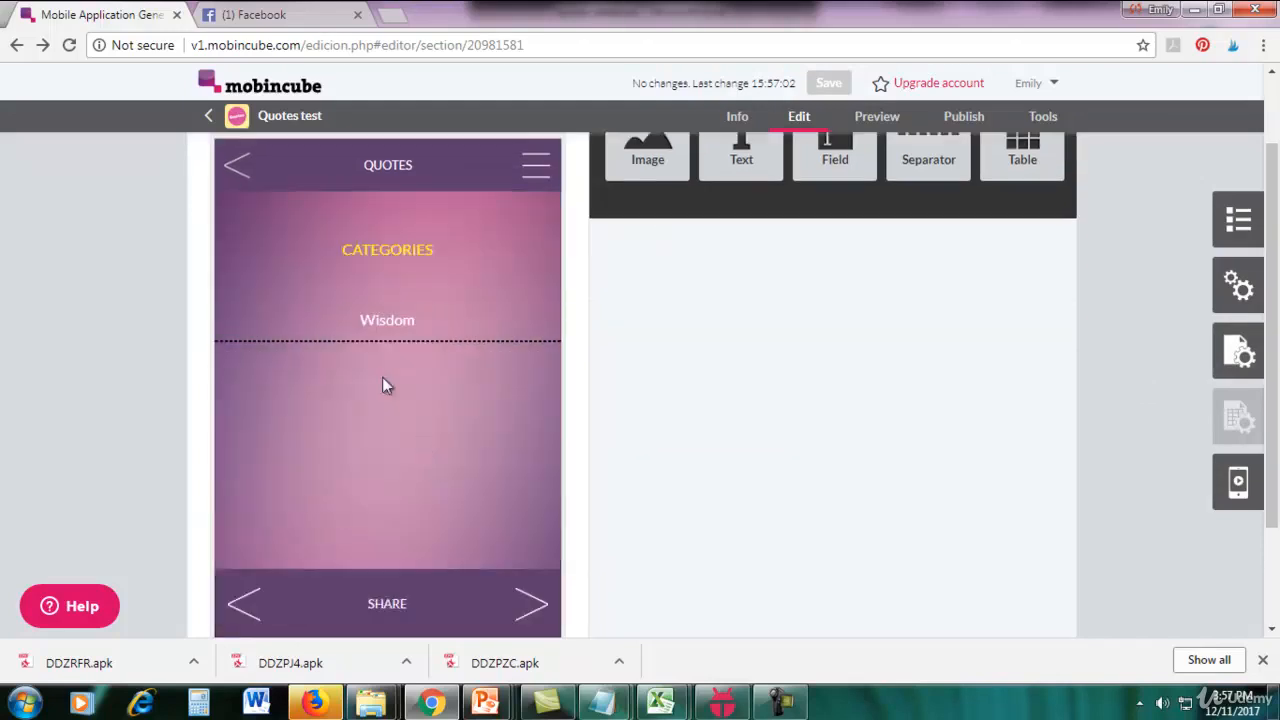
click(387, 319)
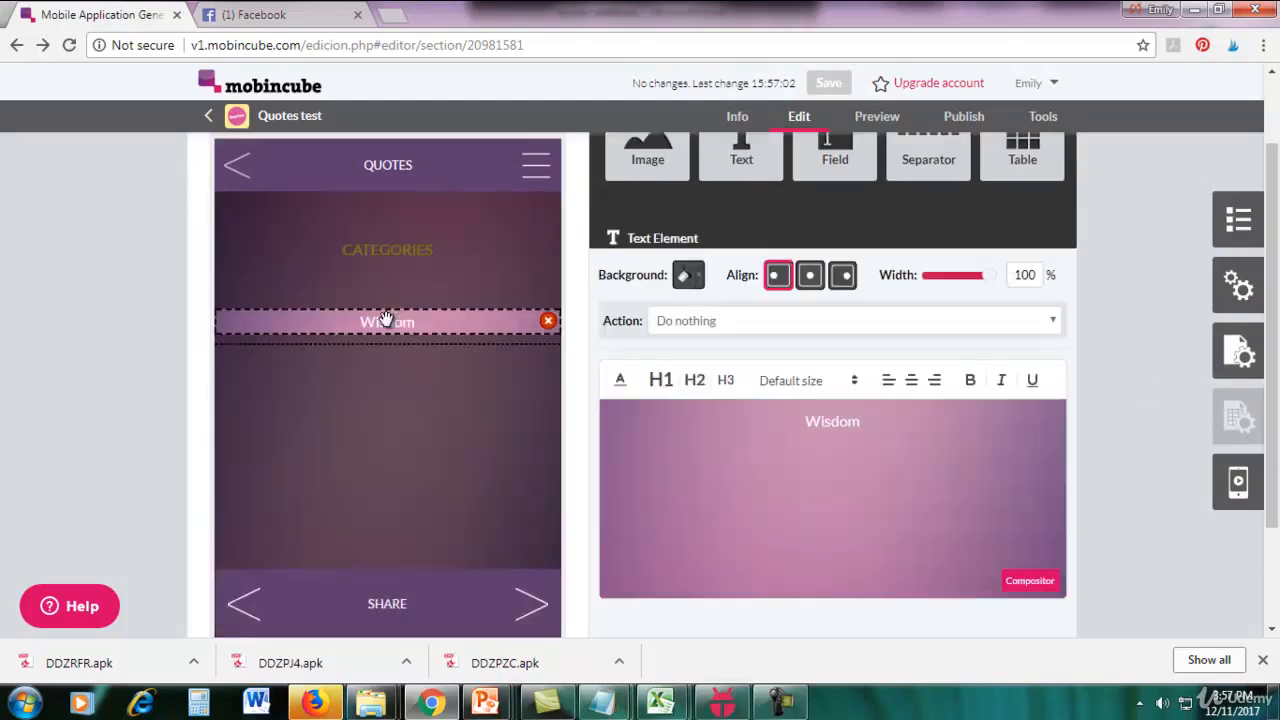
click(403, 376)
key(ctrl+v)
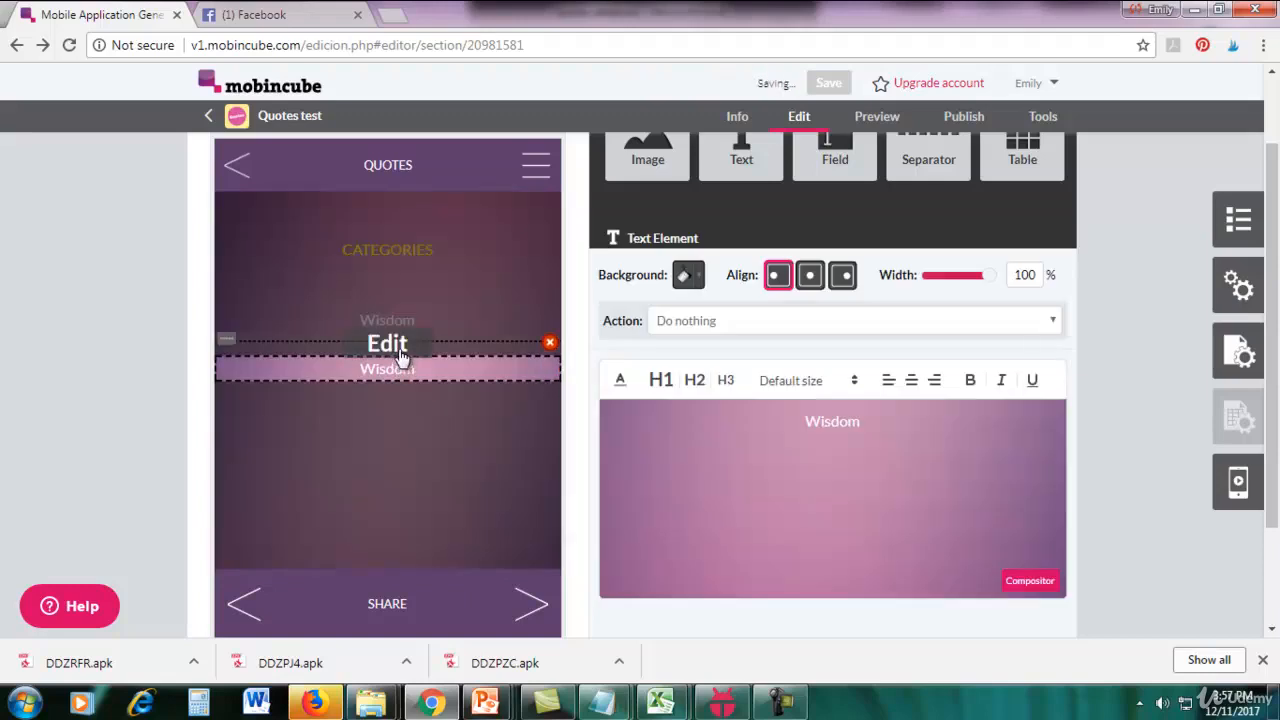
click(399, 347)
click(408, 401)
key(ctrl+v)
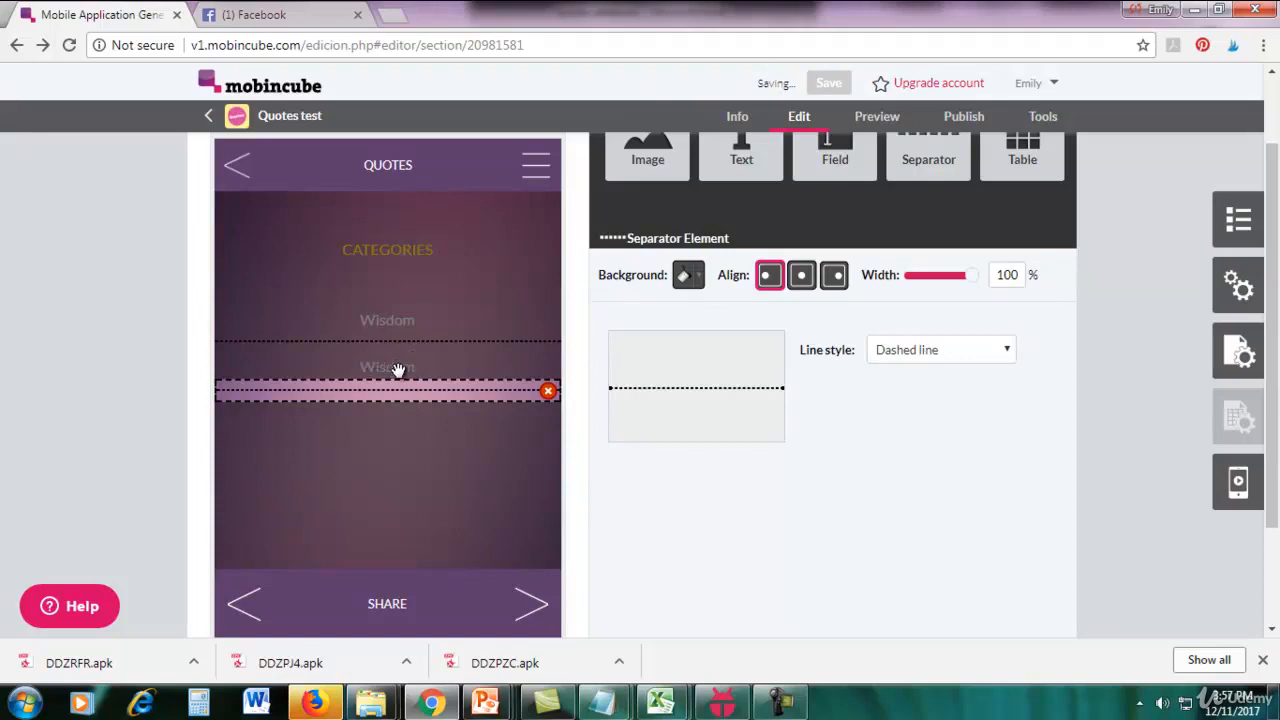
Copy the second Wisdom text and its dashed separator to form a third pair below them.
click(412, 364)
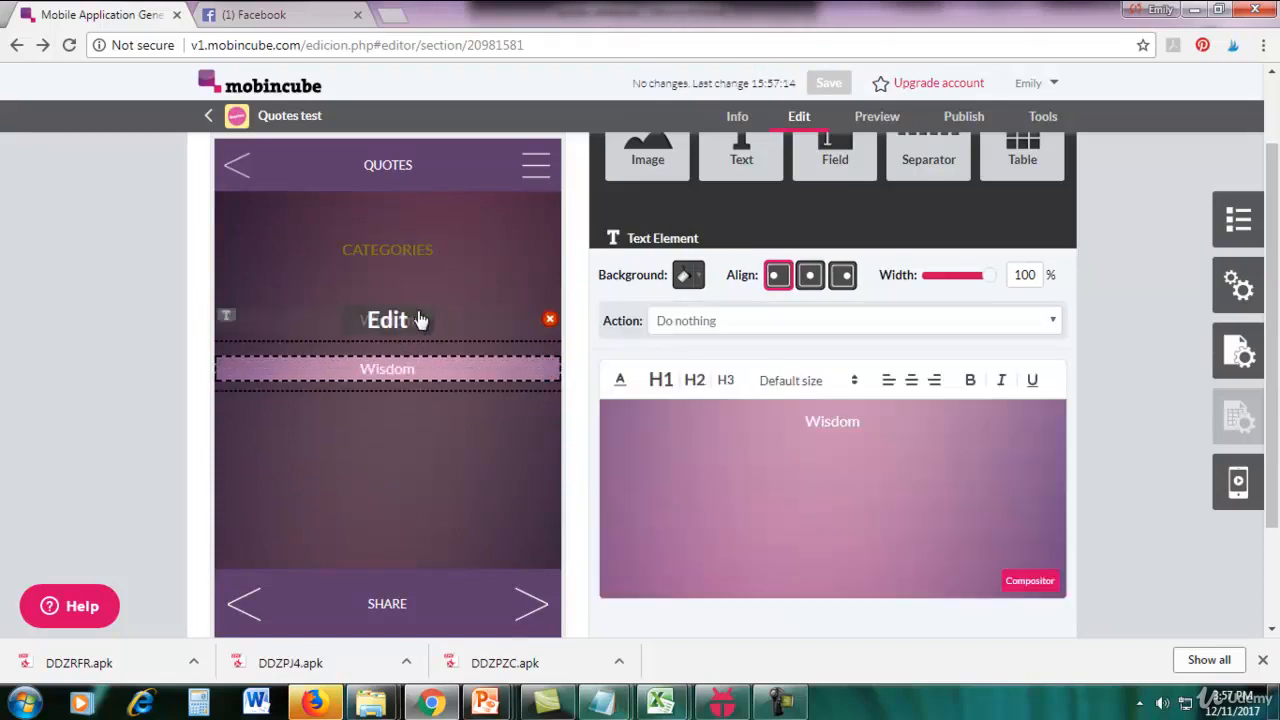
click(409, 418)
key(ctrl+v)
click(398, 384)
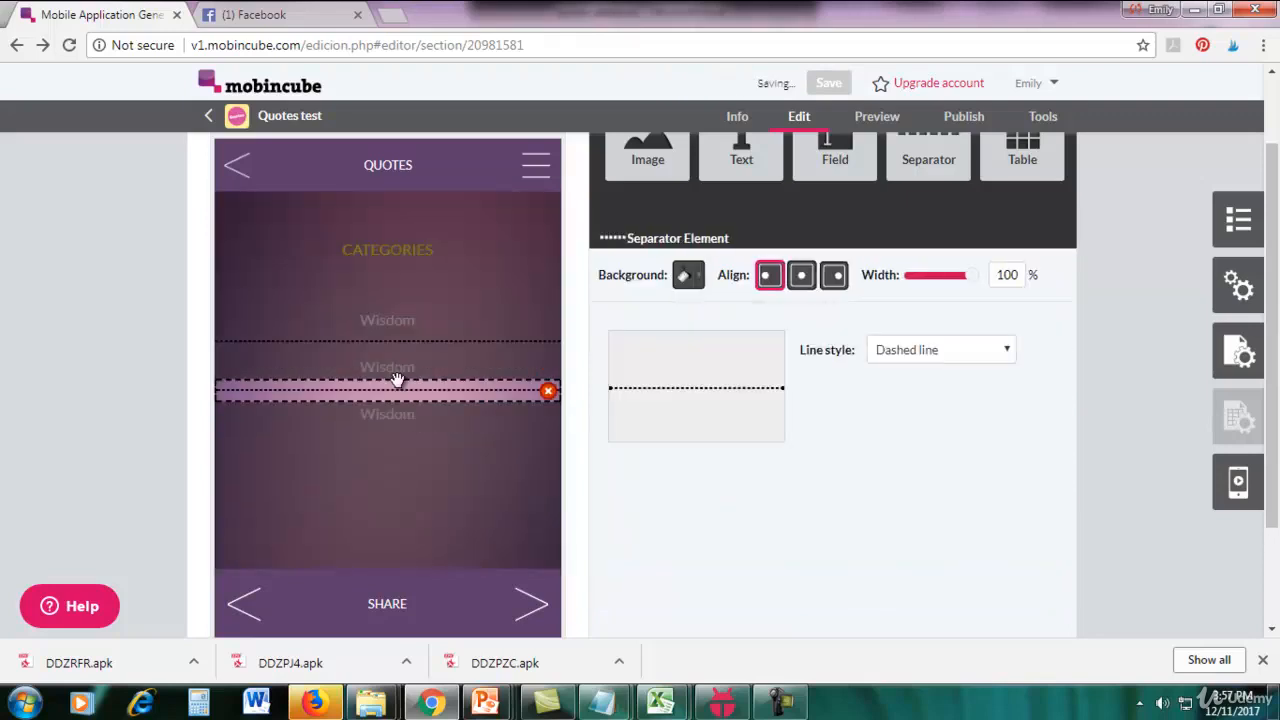
key(ctrl+c)
key(ctrl+v)
Copy the third Wisdom text and its dashed separator to form a fourth pair below them.
click(400, 430)
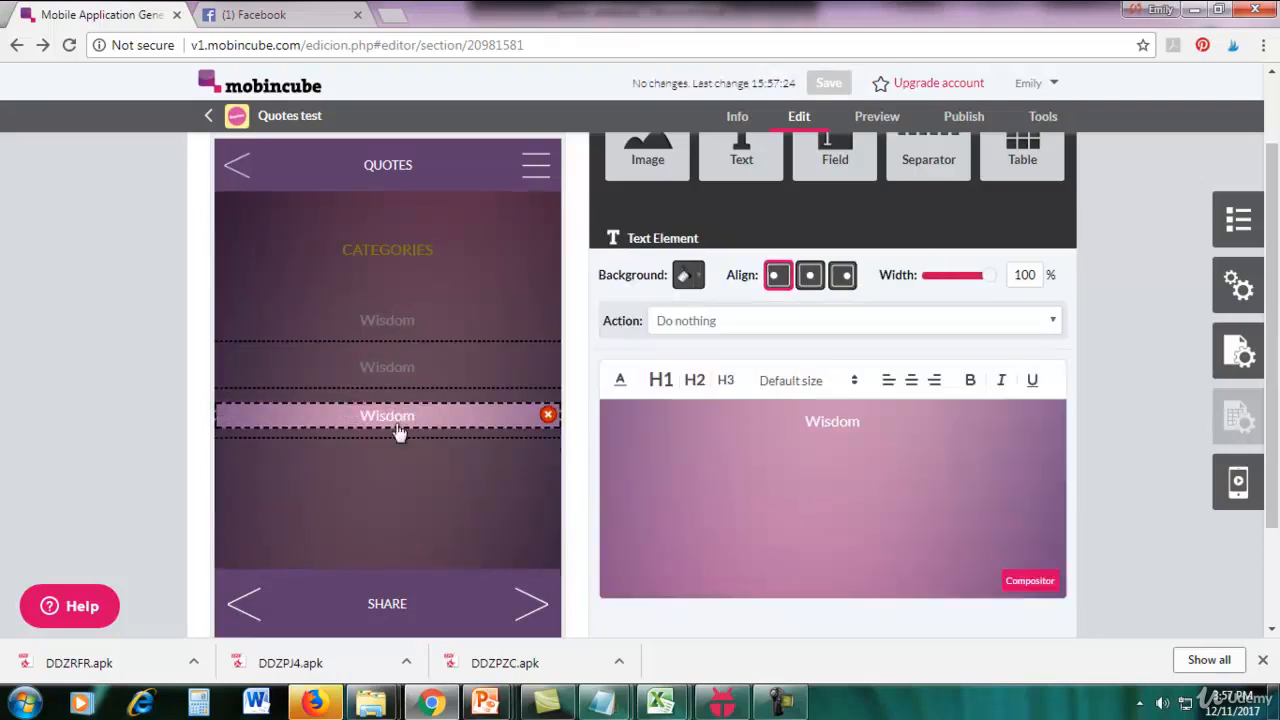
key(ctrl+c)
click(396, 458)
key(ctrl+v)
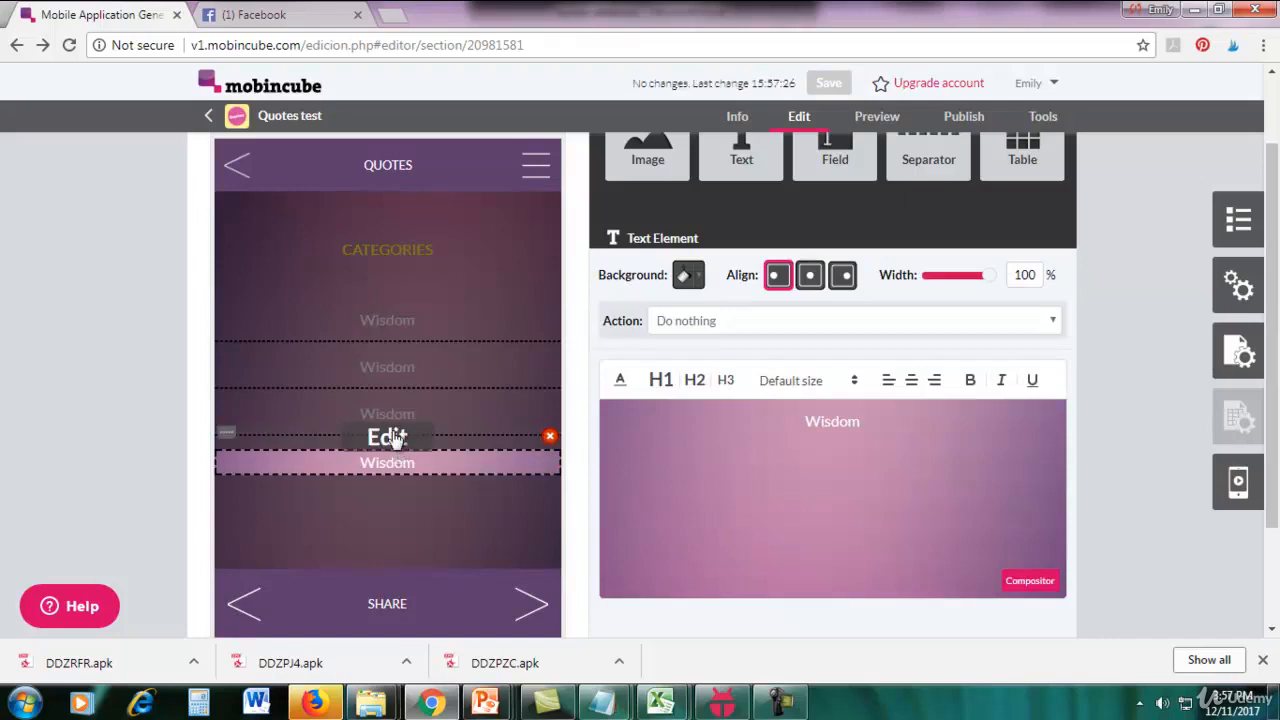
click(397, 438)
key(ctrl+c)
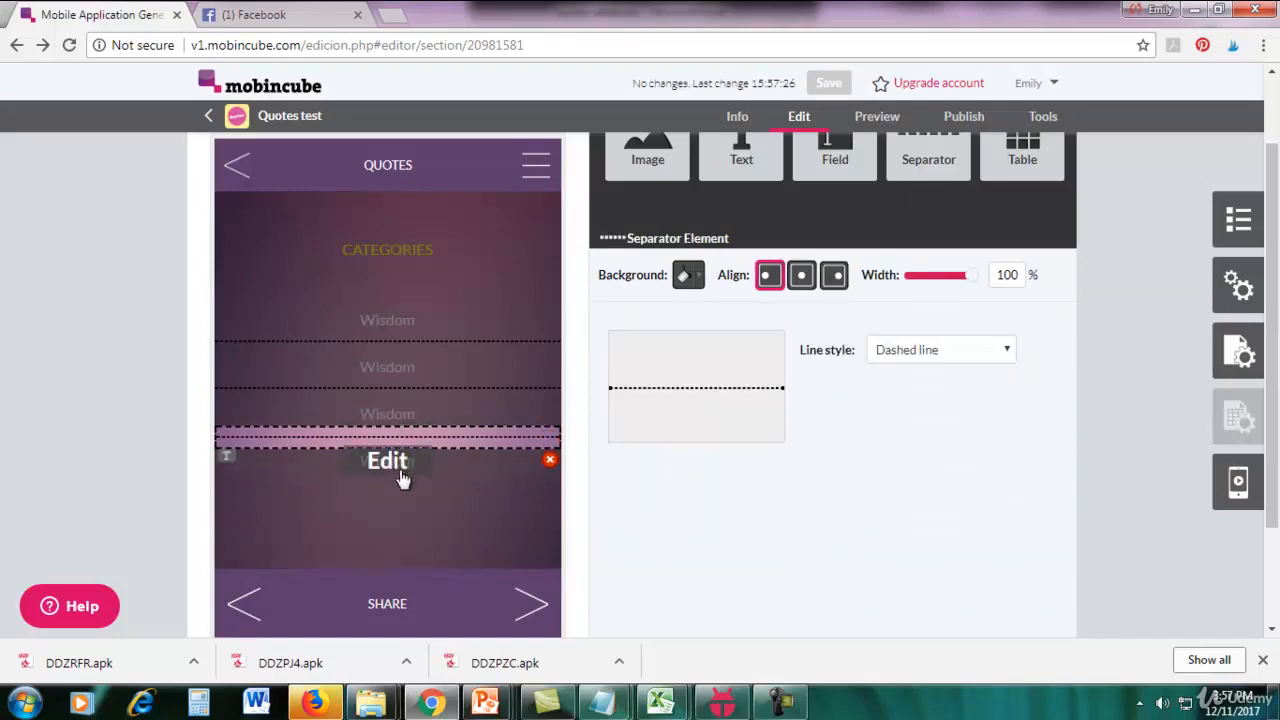
click(399, 481)
key(ctrl+v)
Paste a fifth copy of the Wisdom text below the last dashed separator.
click(399, 460)
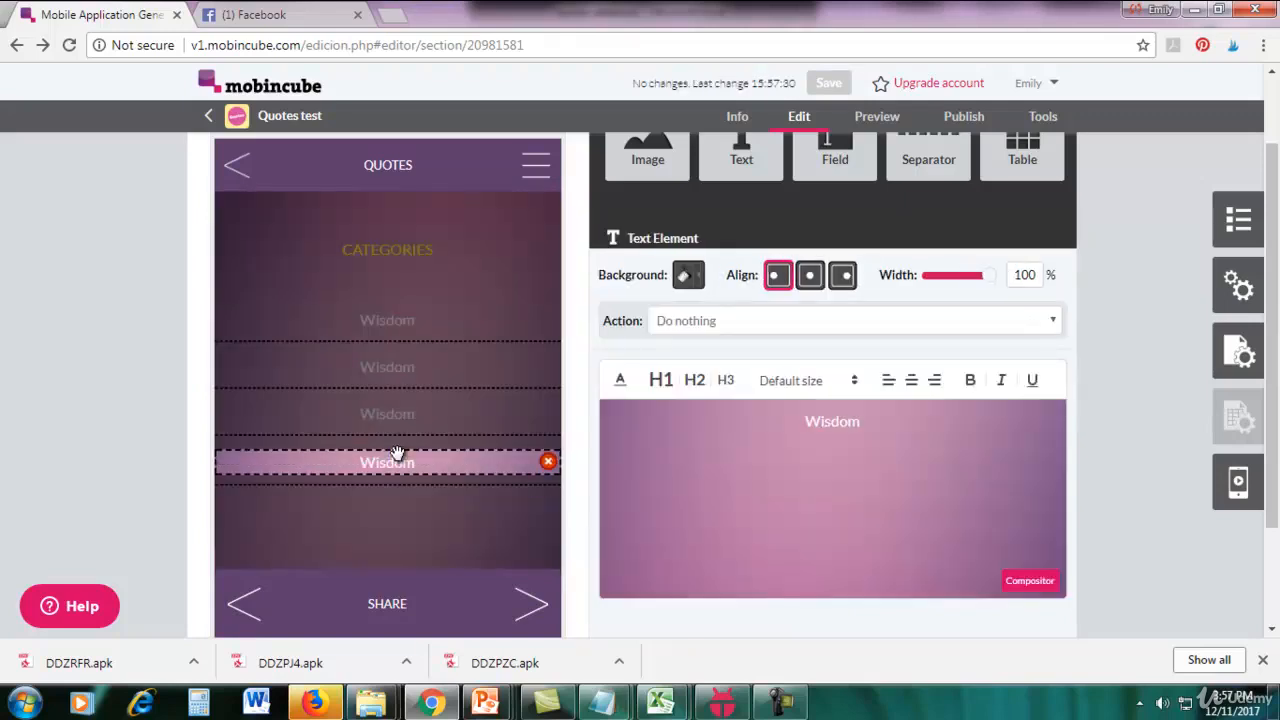
click(394, 490)
key(ctrl+v)
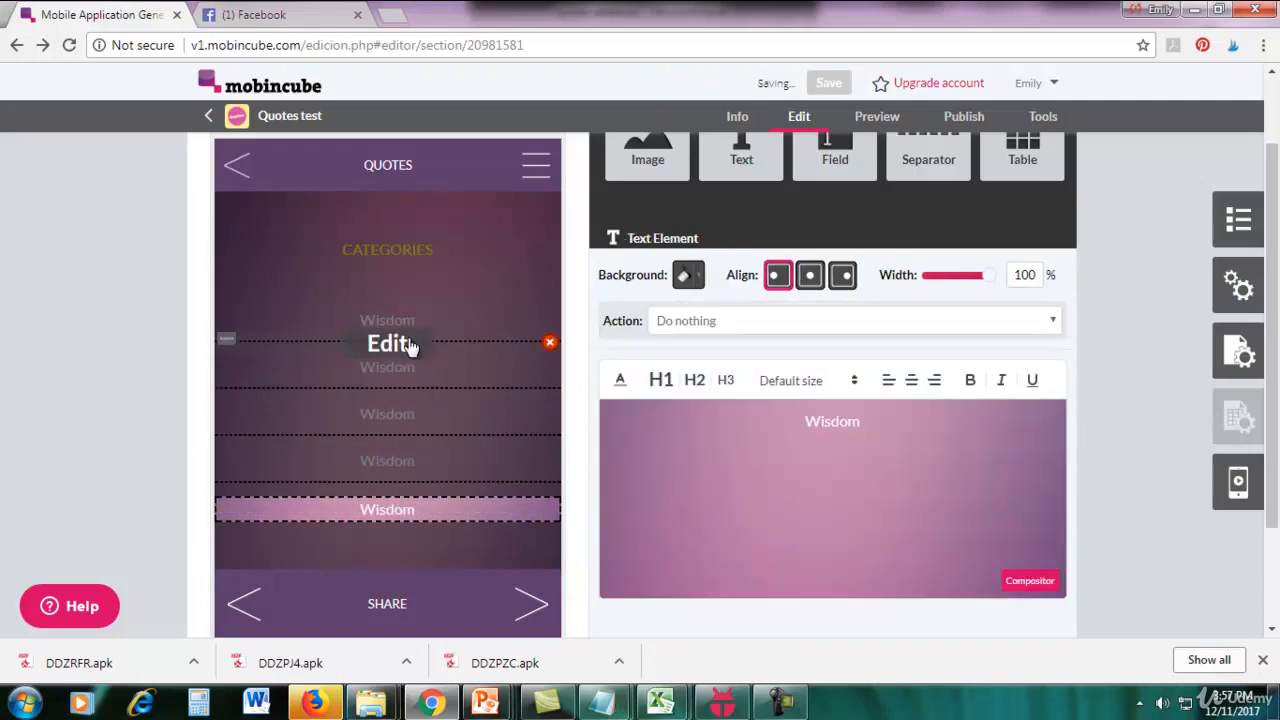
Replace the second Wisdom entry under CATEGORIES with the text Motivational.
click(389, 369)
drag(880, 437, 731, 425)
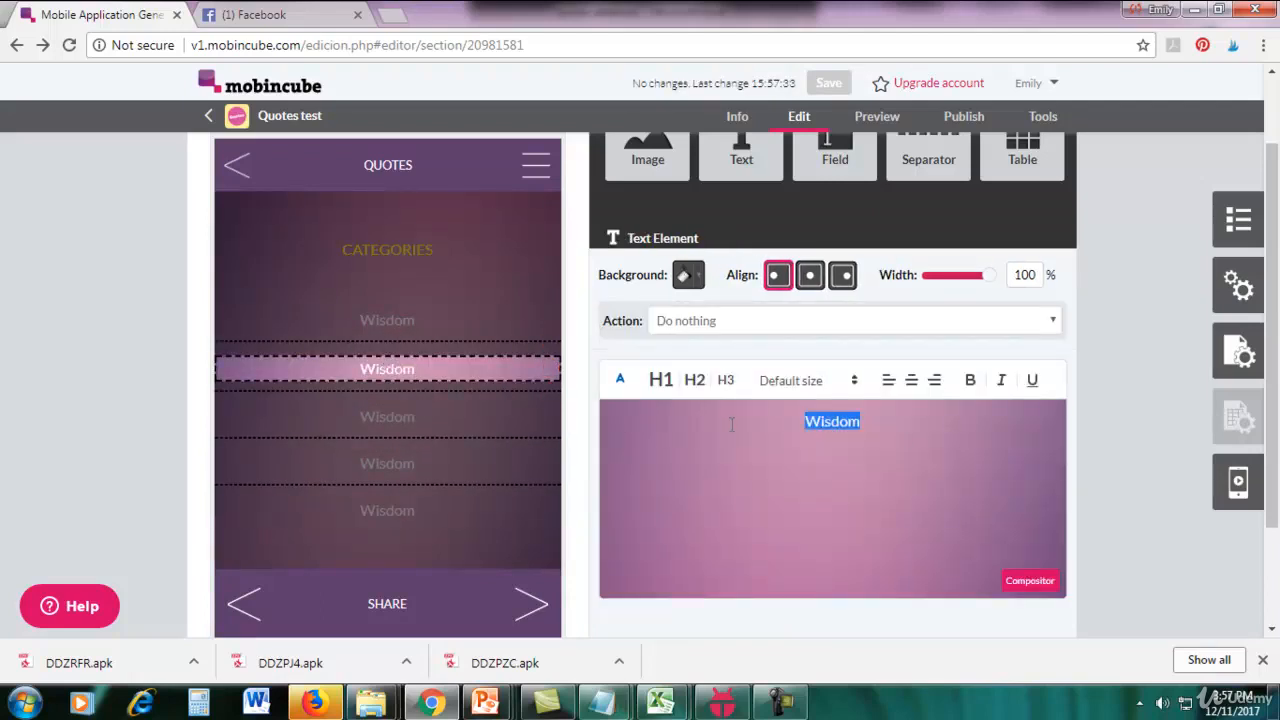
text(Motivationma)
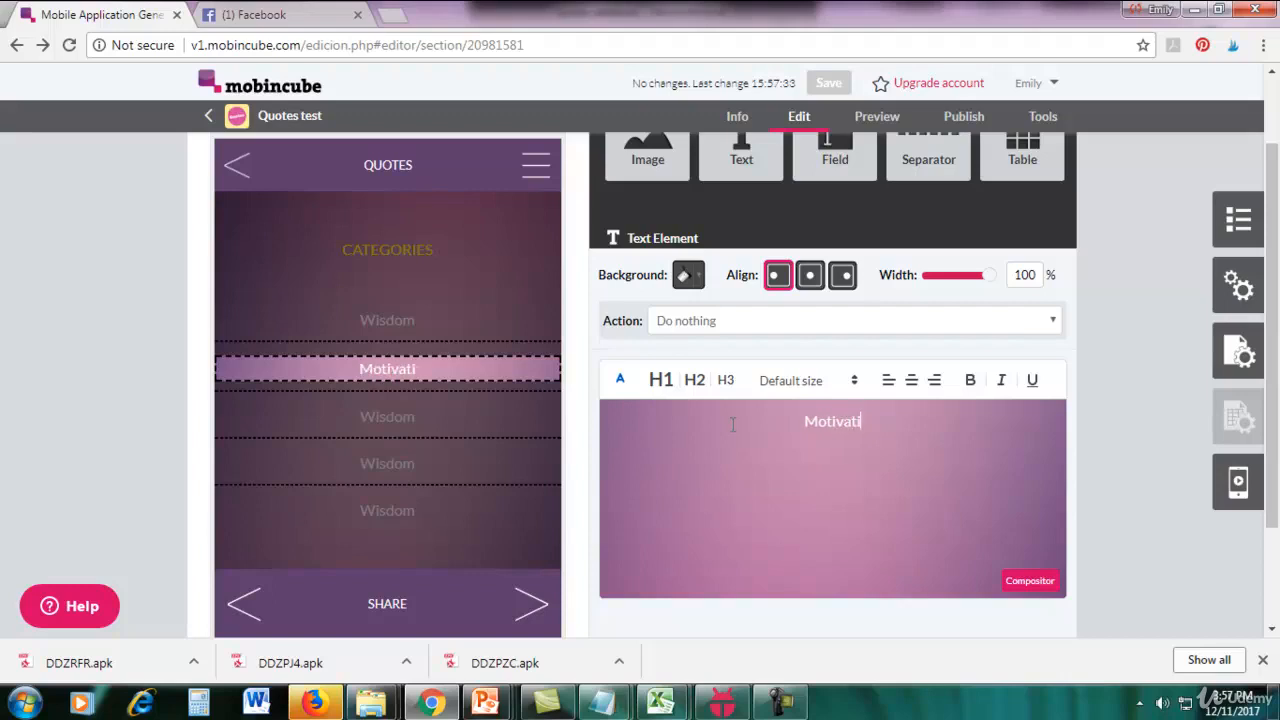
key(BackSpace)
key(BackSpace)
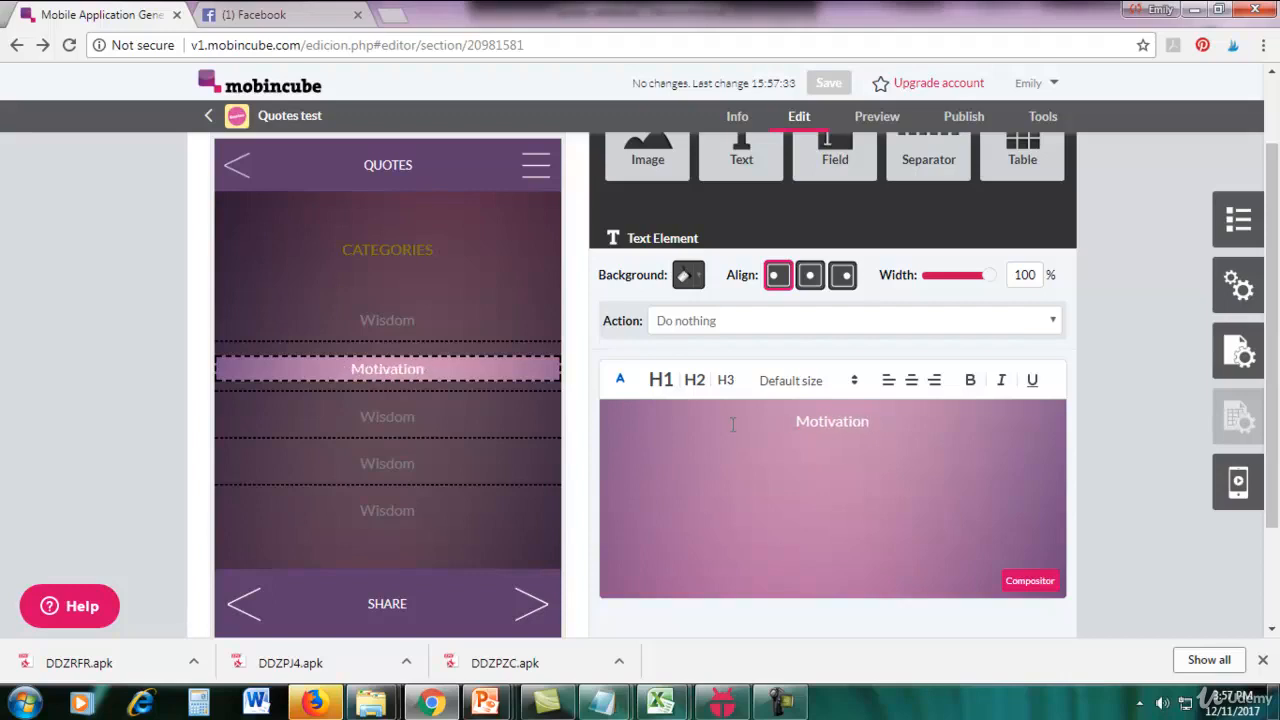
text(al)
Replace the third entry in the CATEGORIES list with the text Romantic.
click(350, 418)
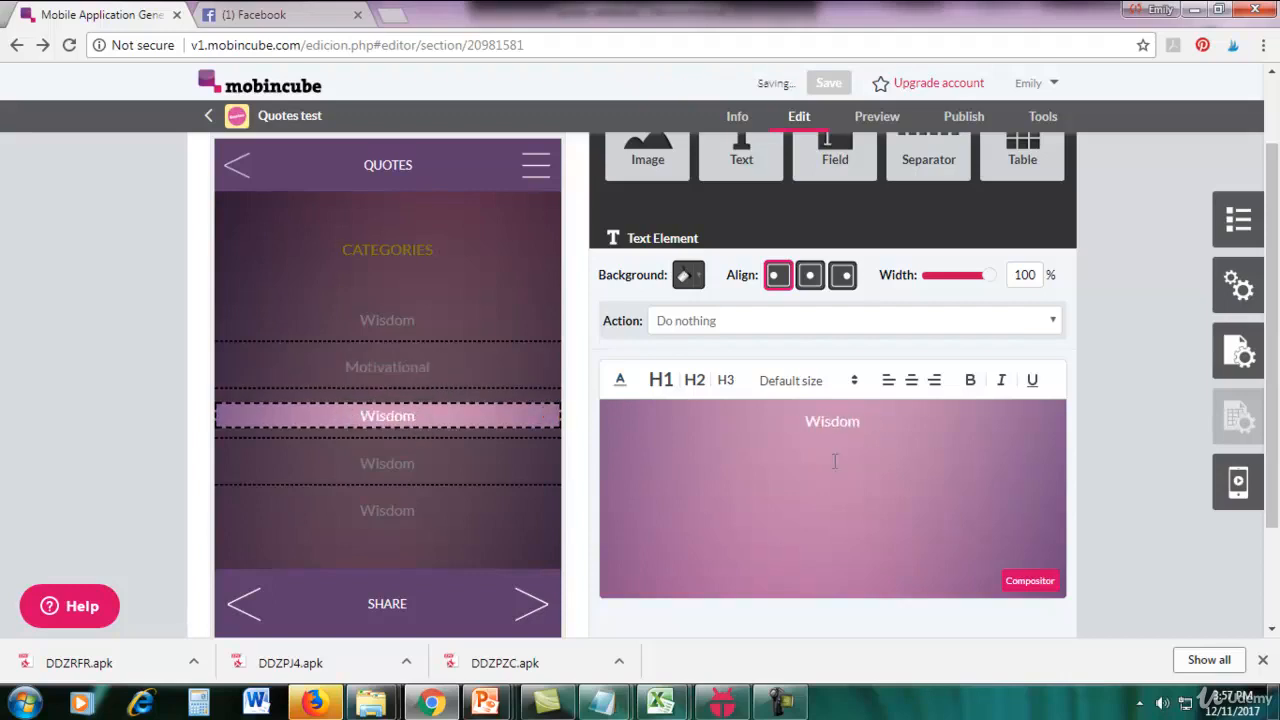
double_click(832, 421)
text(Romant)
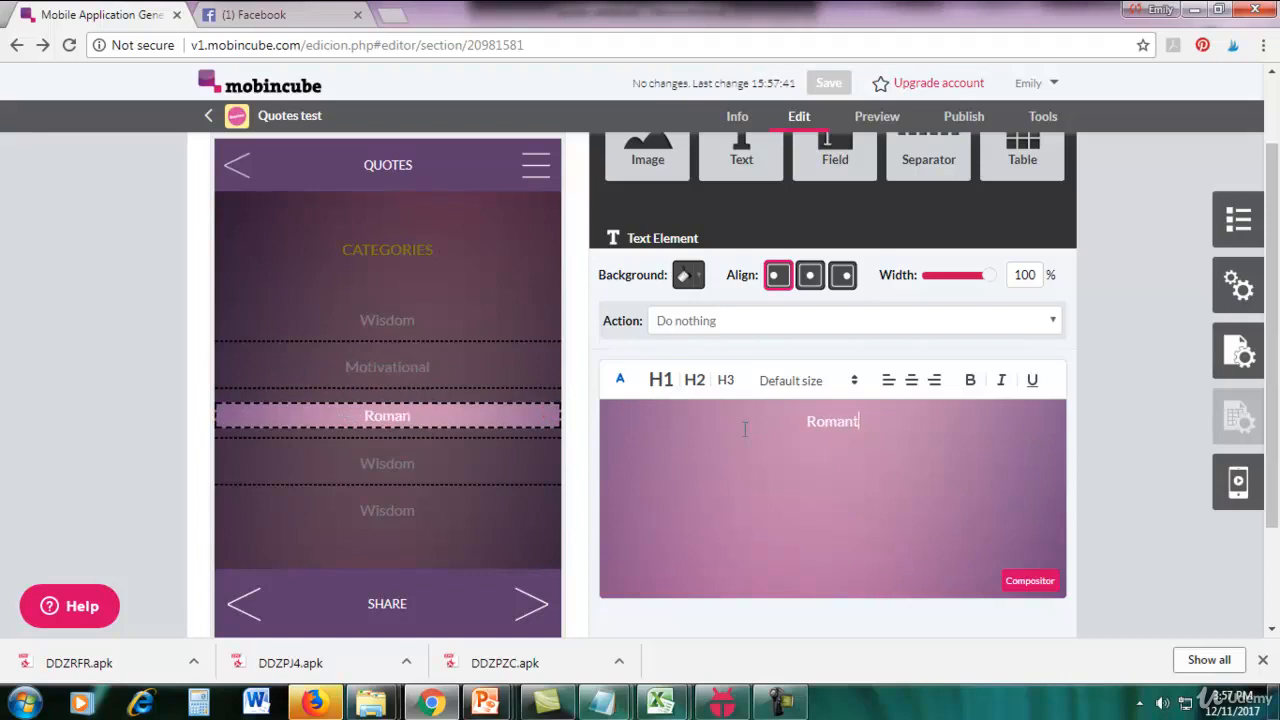
text(ic)
Replace the fourth entry in the CATEGORIES list with the text Sad.
click(386, 463)
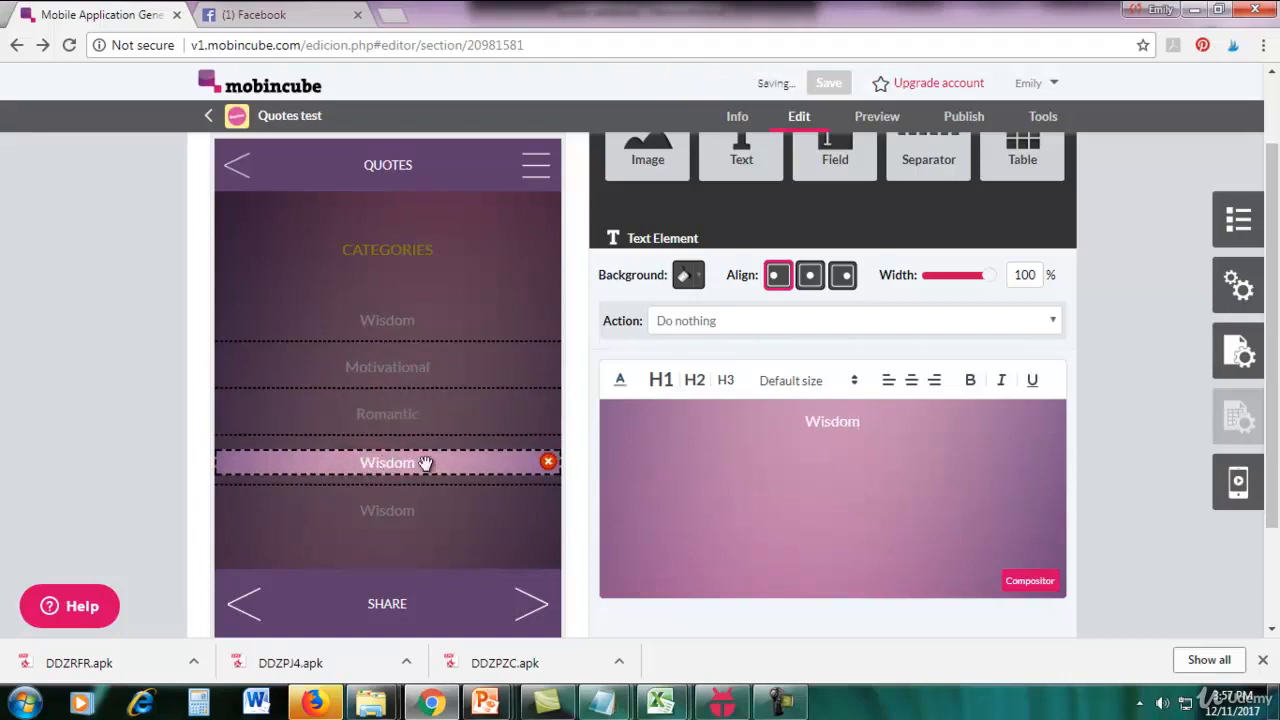
double_click(832, 421)
text(Sad)
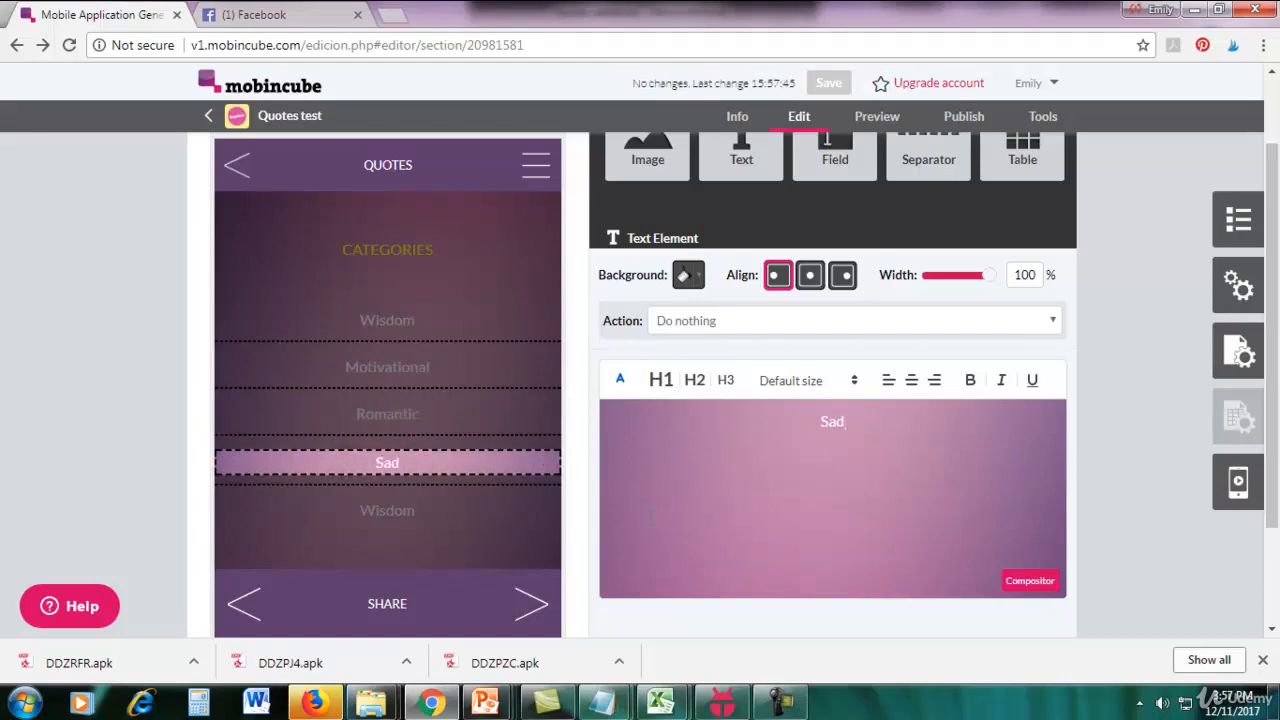
Replace the fifth entry in the CATEGORIES list with the text Funny and deselect it.
click(414, 512)
double_click(832, 421)
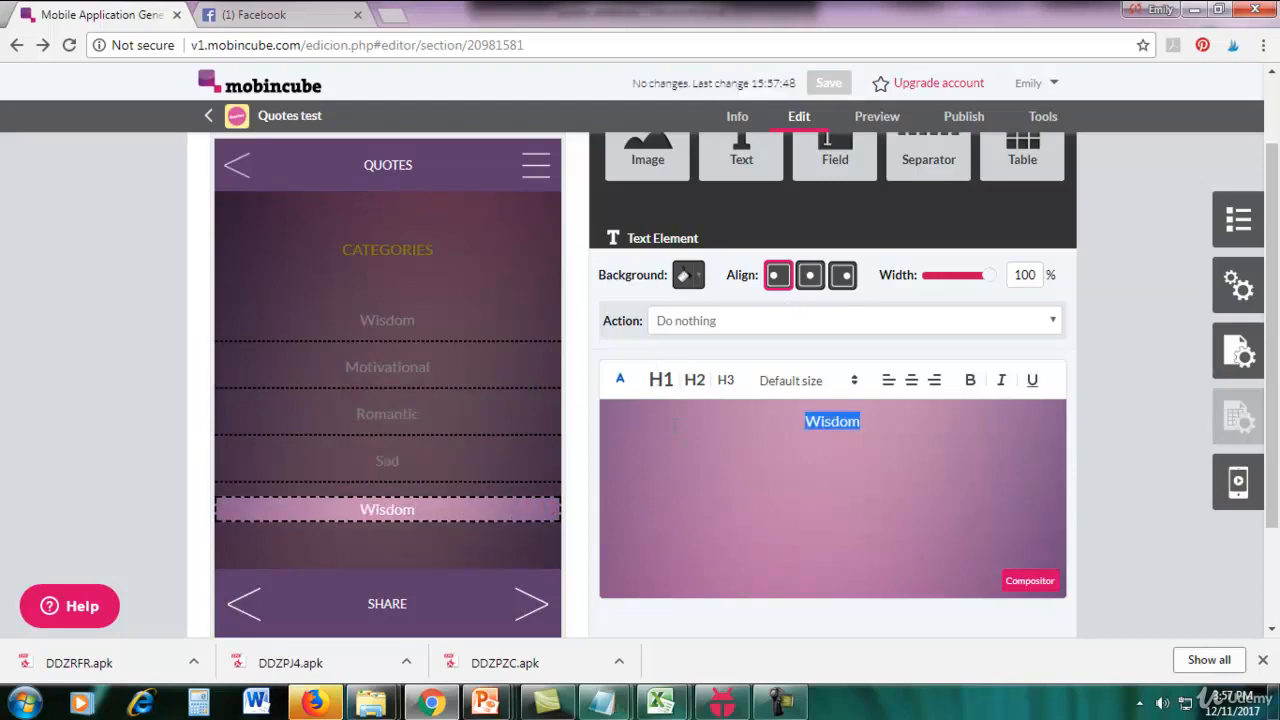
text(Funny)
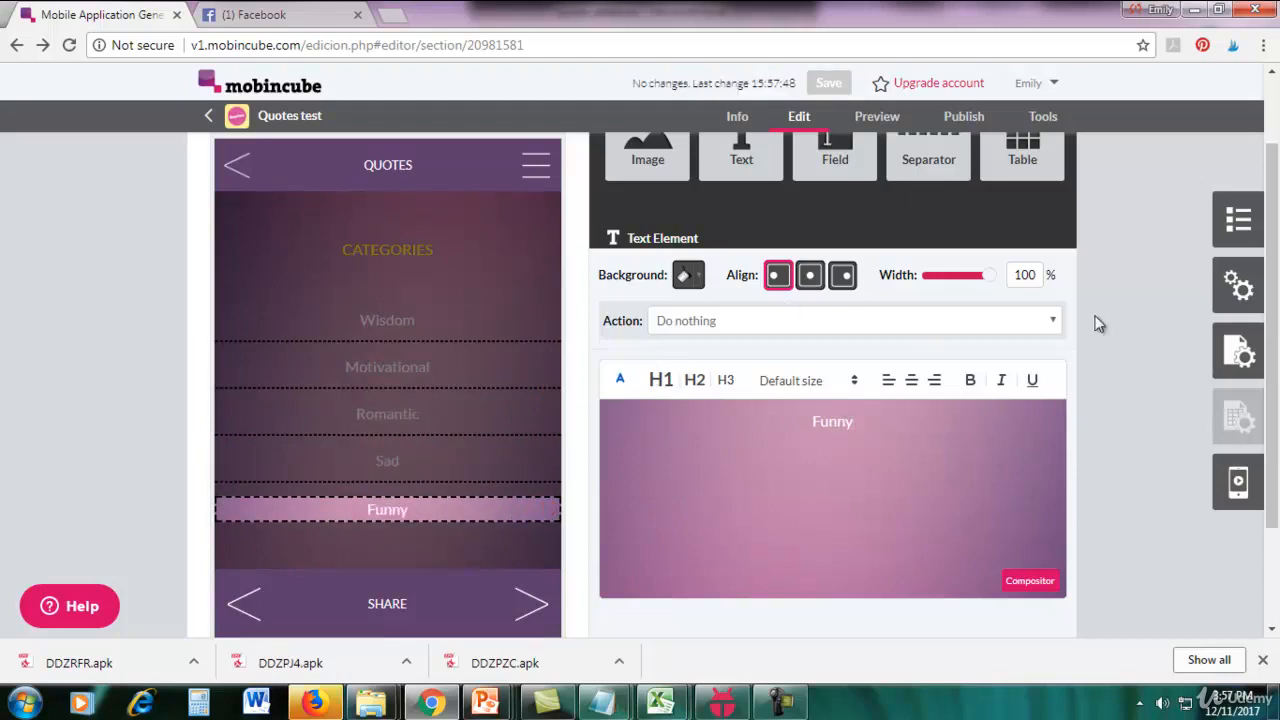
click(1172, 268)
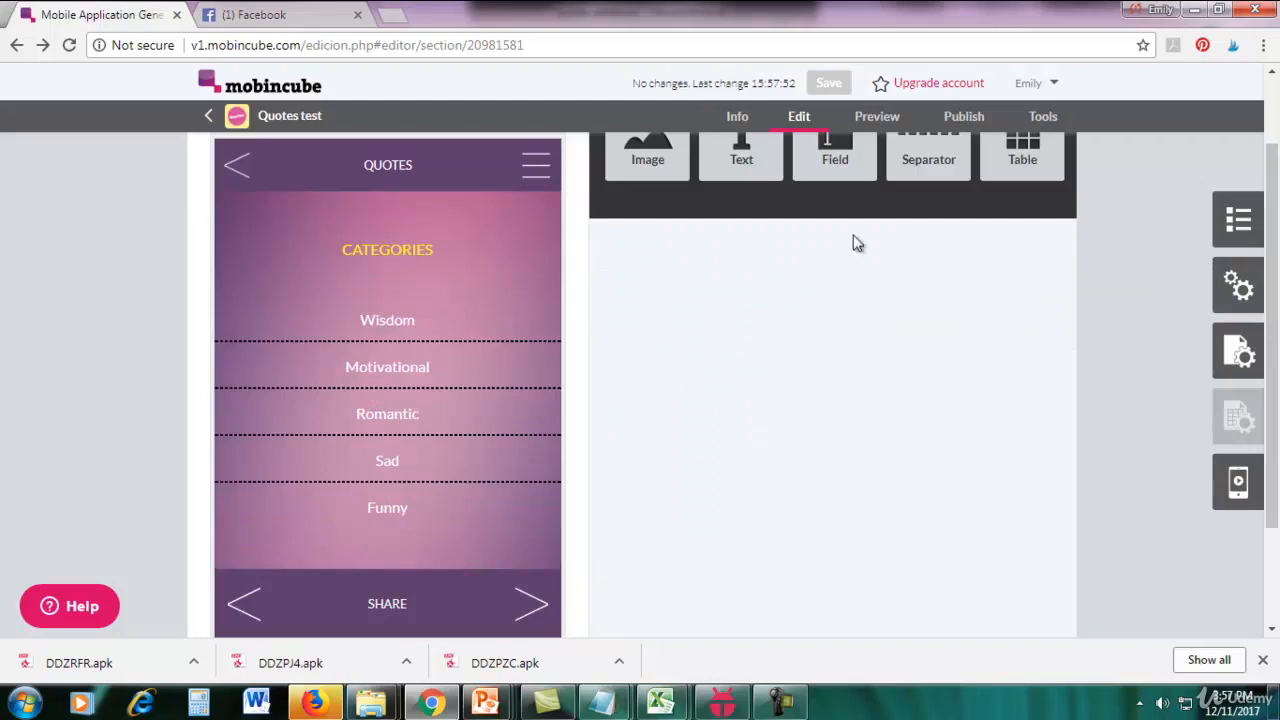
Add a new screen named Wisdom to the app's screen tree.
mouse_move(425, 347)
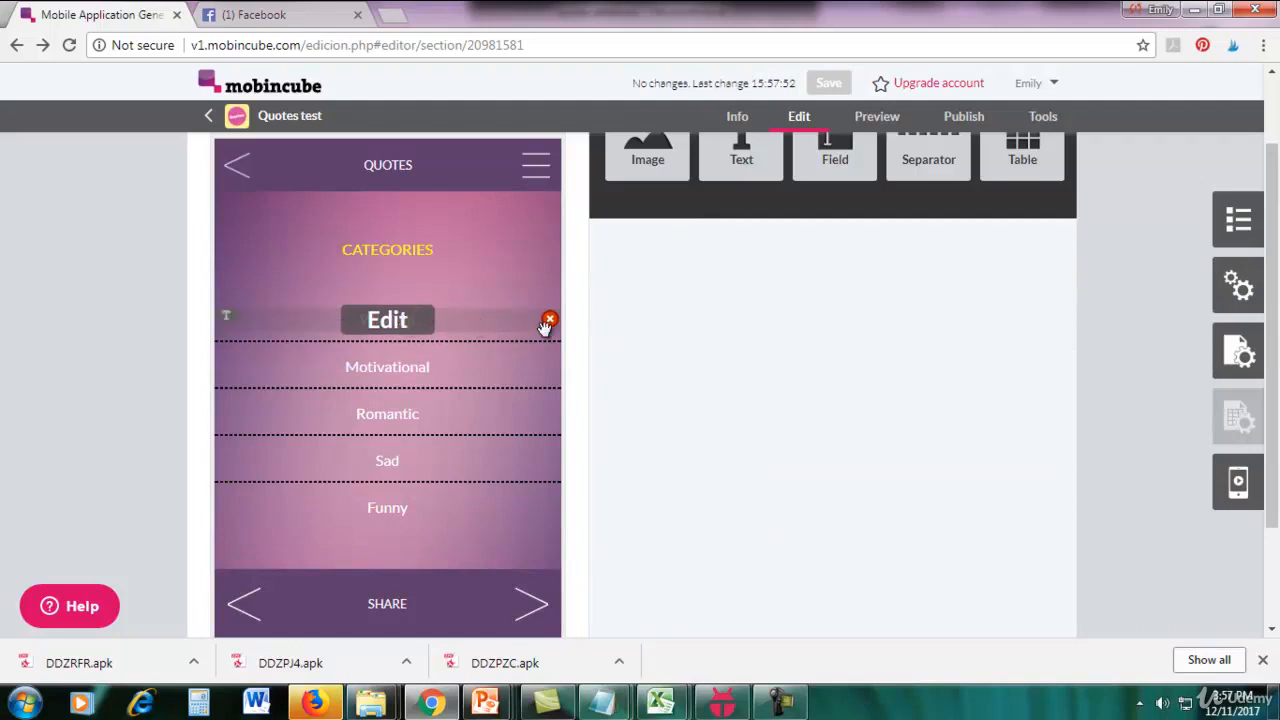
click(1236, 222)
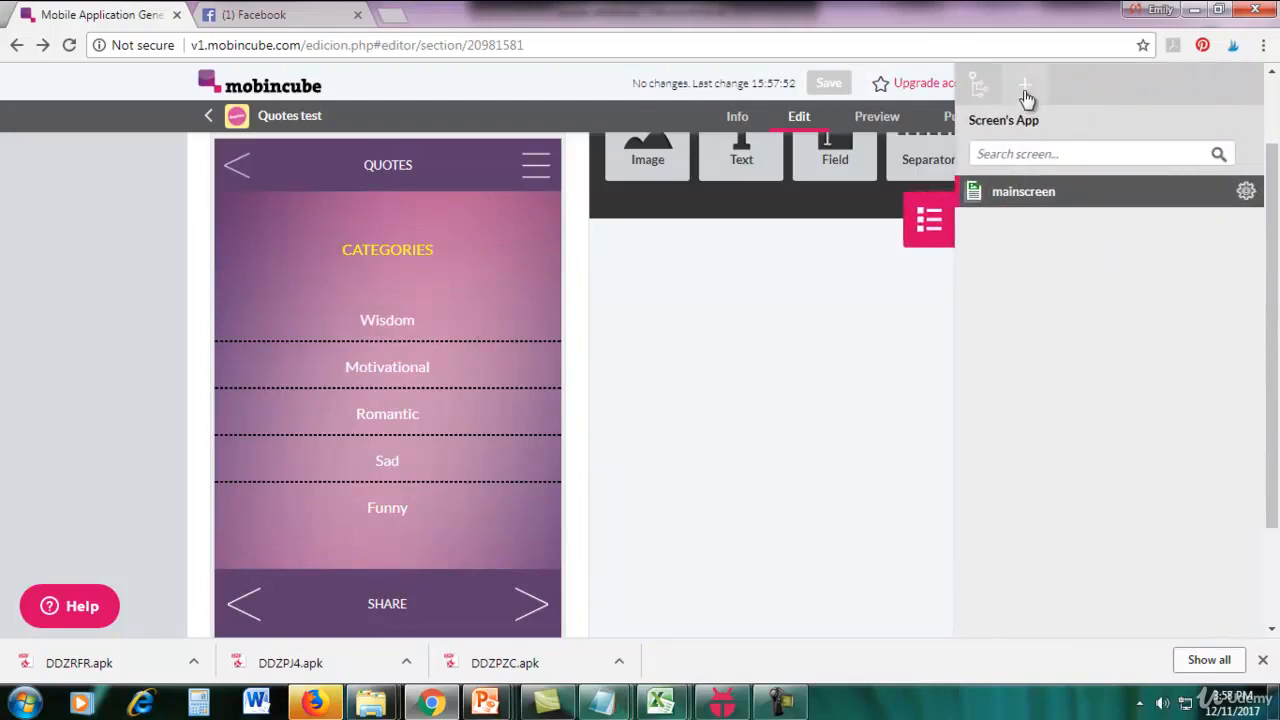
click(1027, 97)
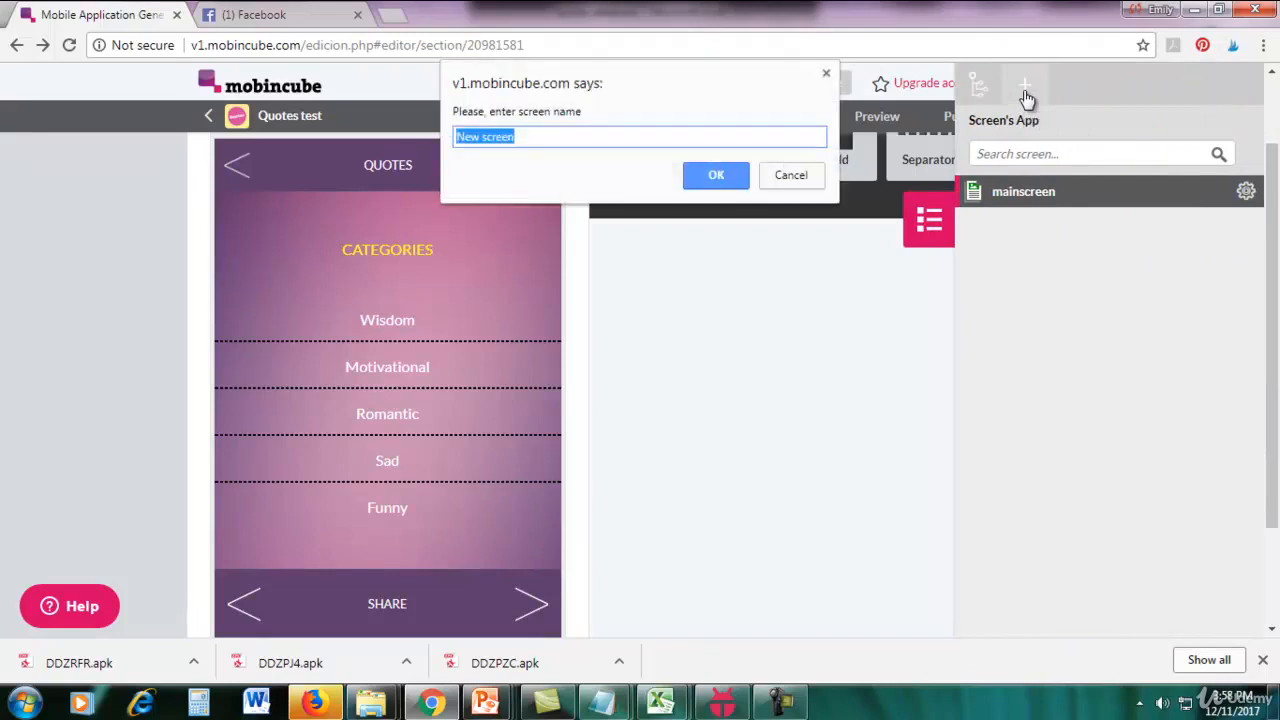
text(W)
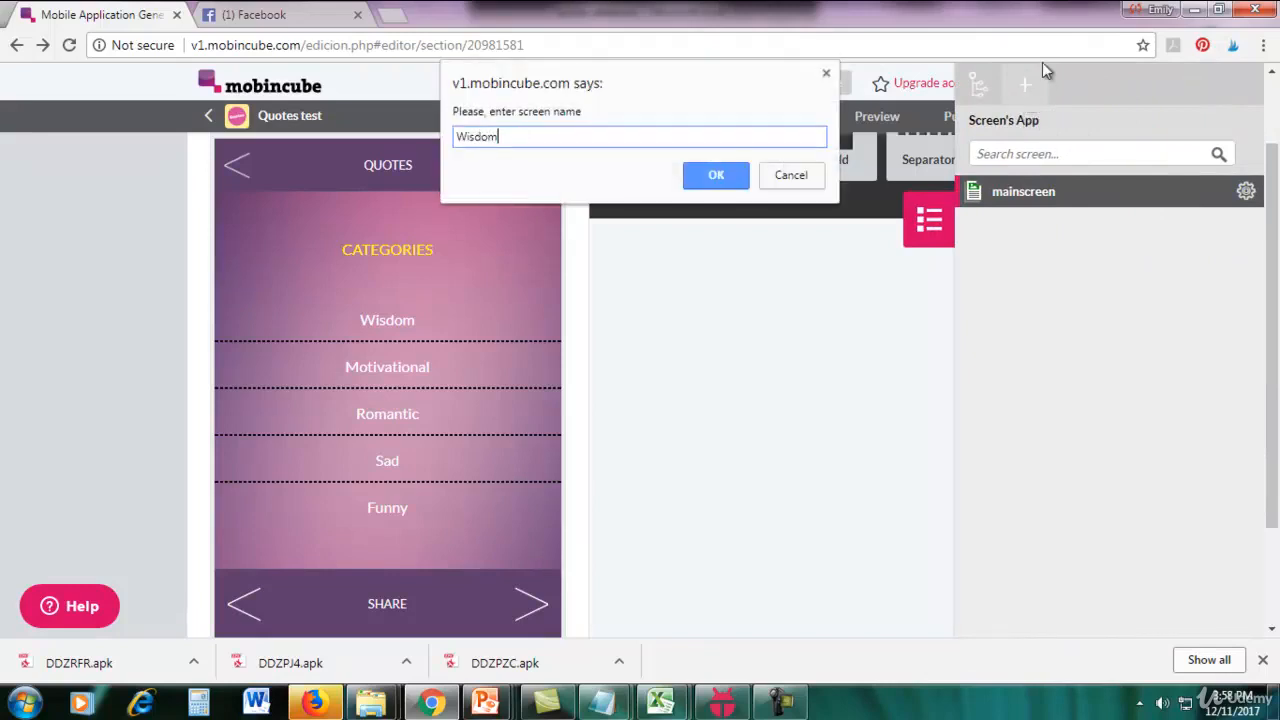
text(isdom)
click(714, 175)
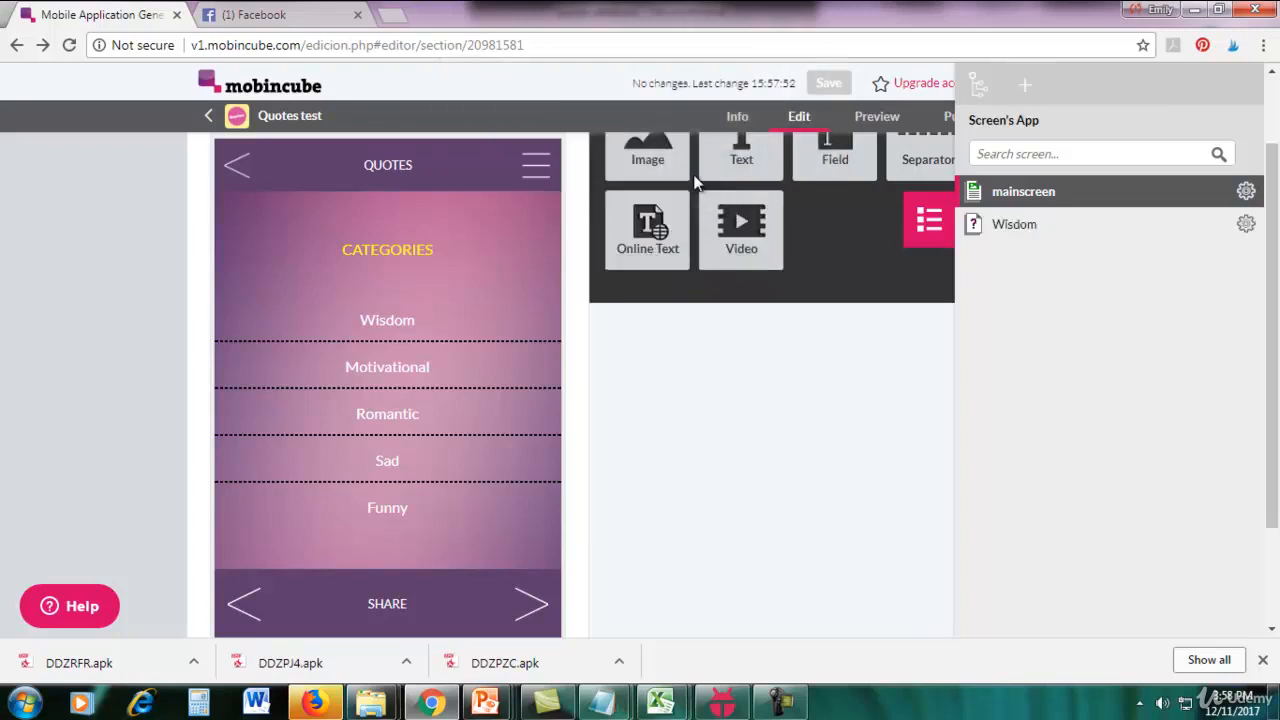
Open the Wisdom screen for editing and choose Data View as its screen type.
click(1247, 230)
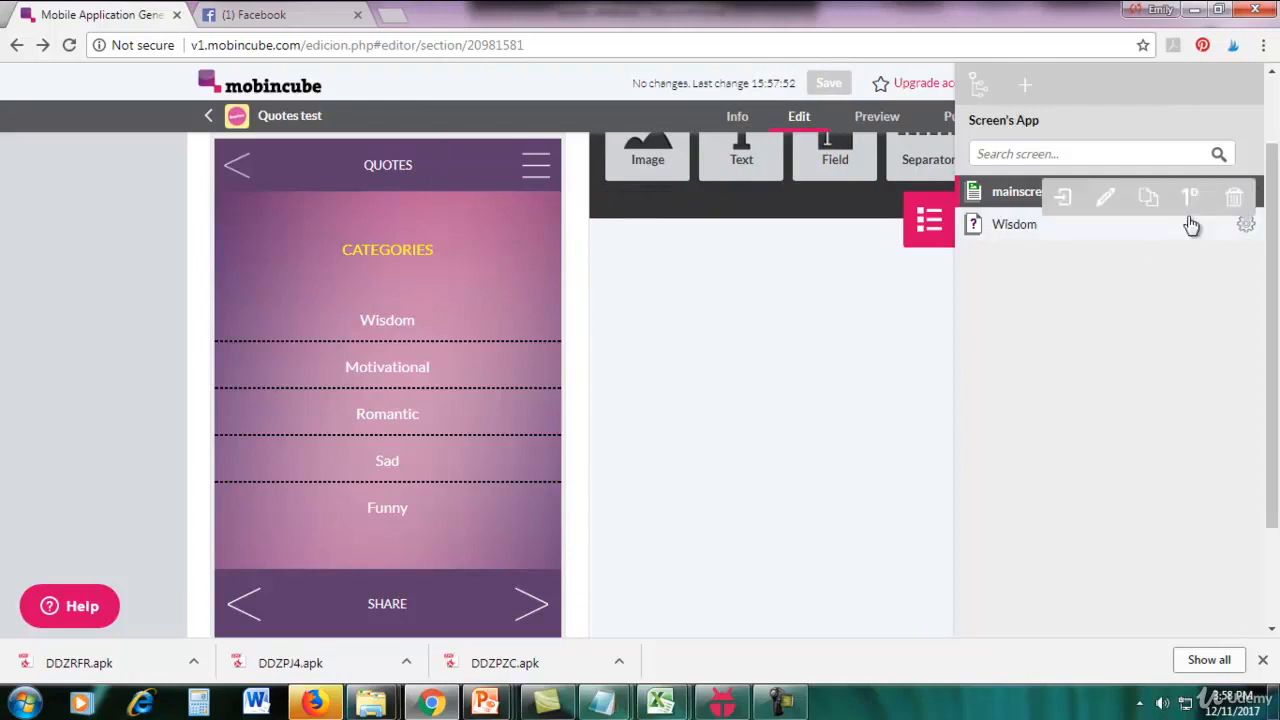
click(1065, 200)
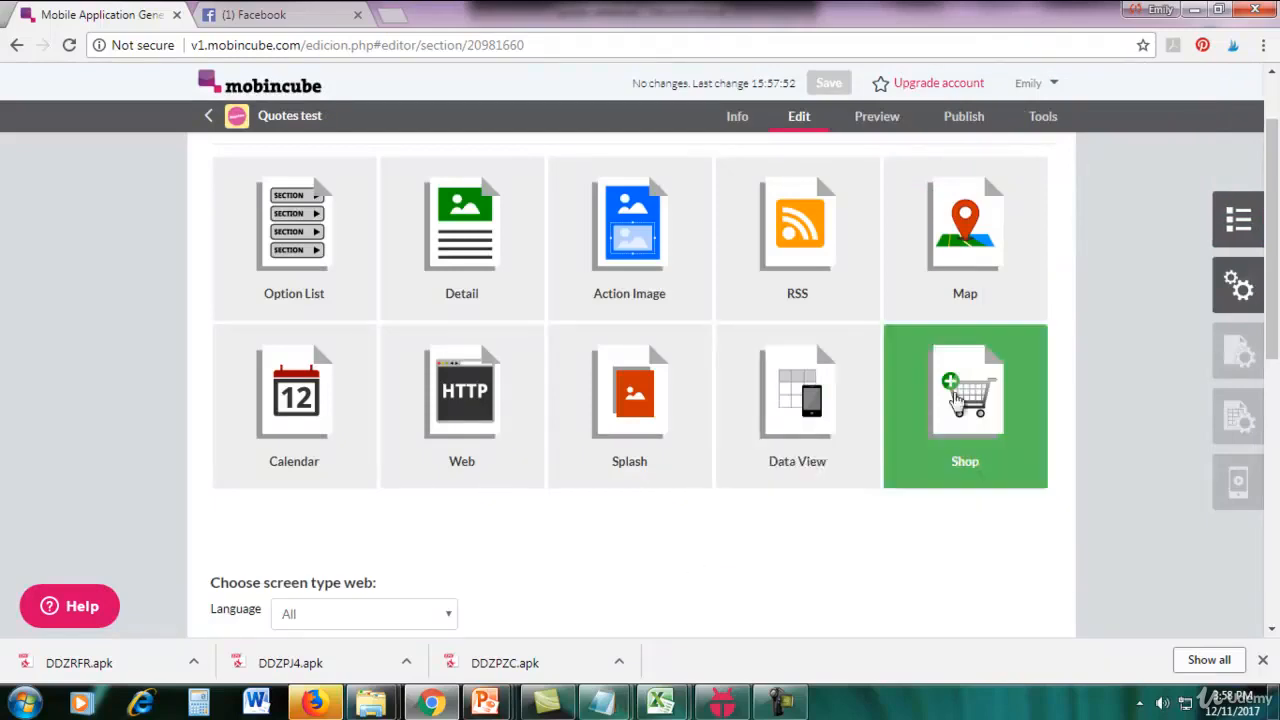
click(826, 440)
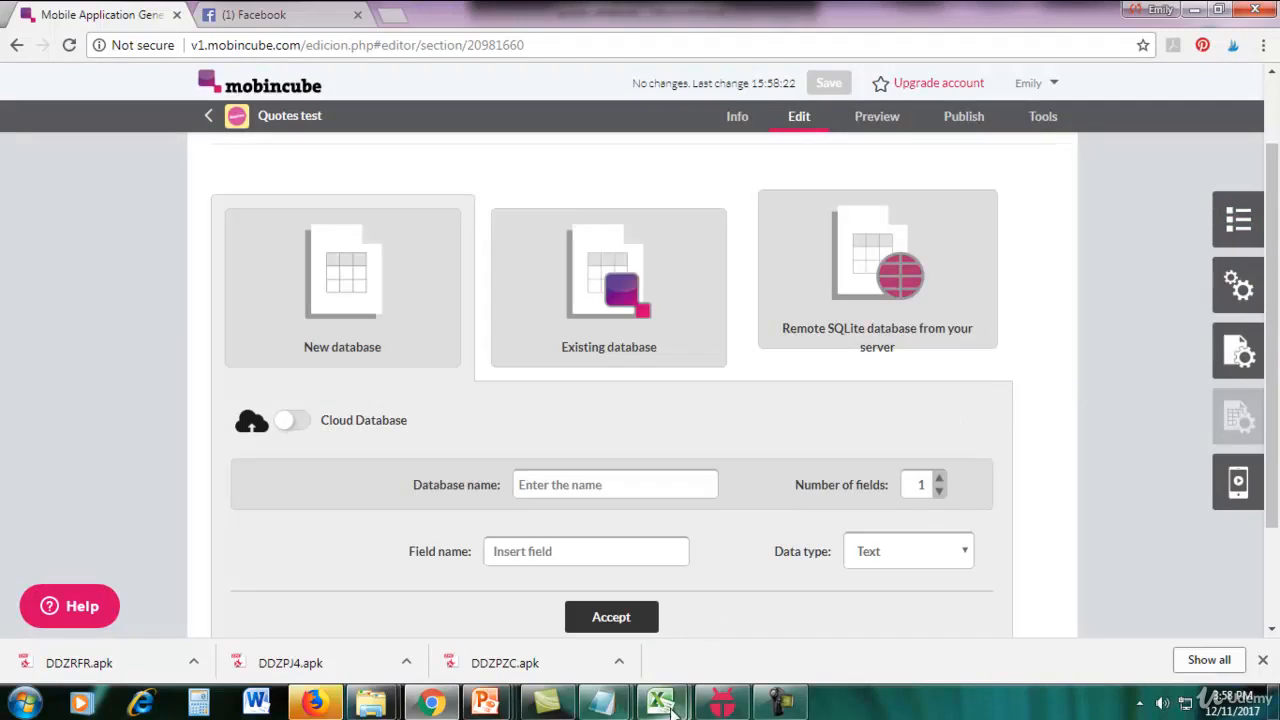
Launch Microsoft Excel 2010 with a new blank workbook for the quotes data.
click(727, 643)
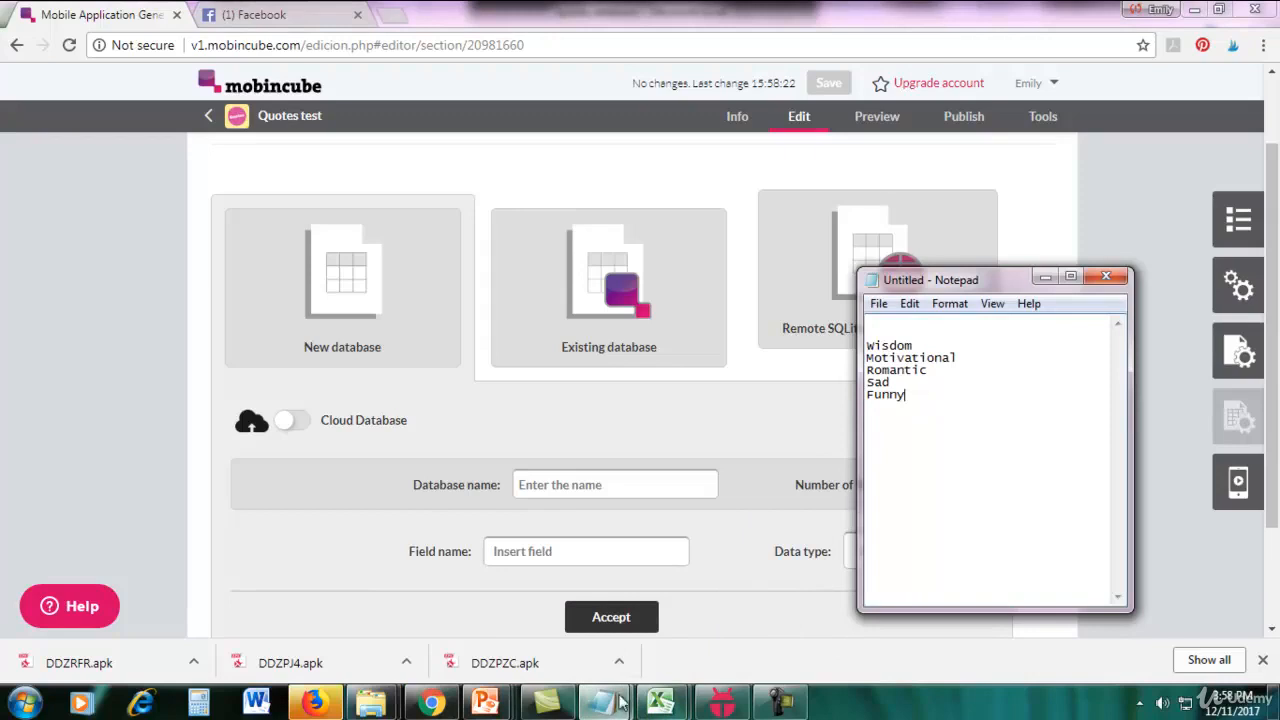
click(653, 706)
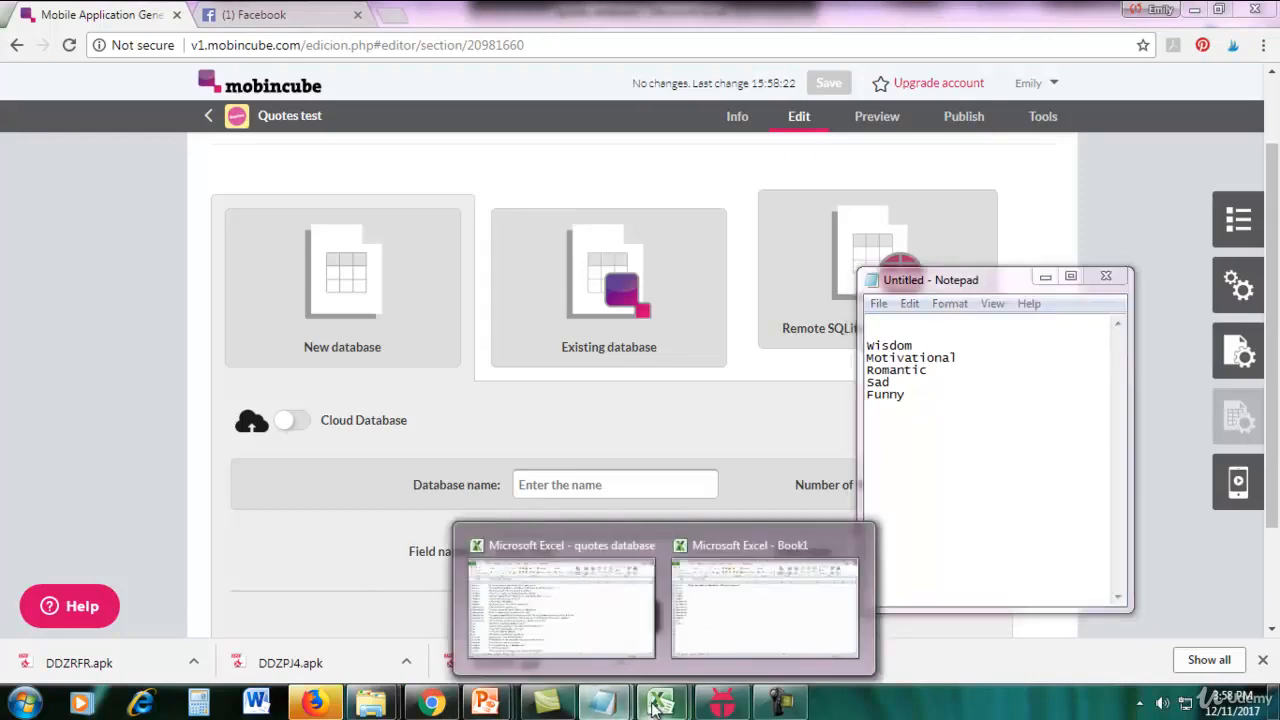
click(25, 703)
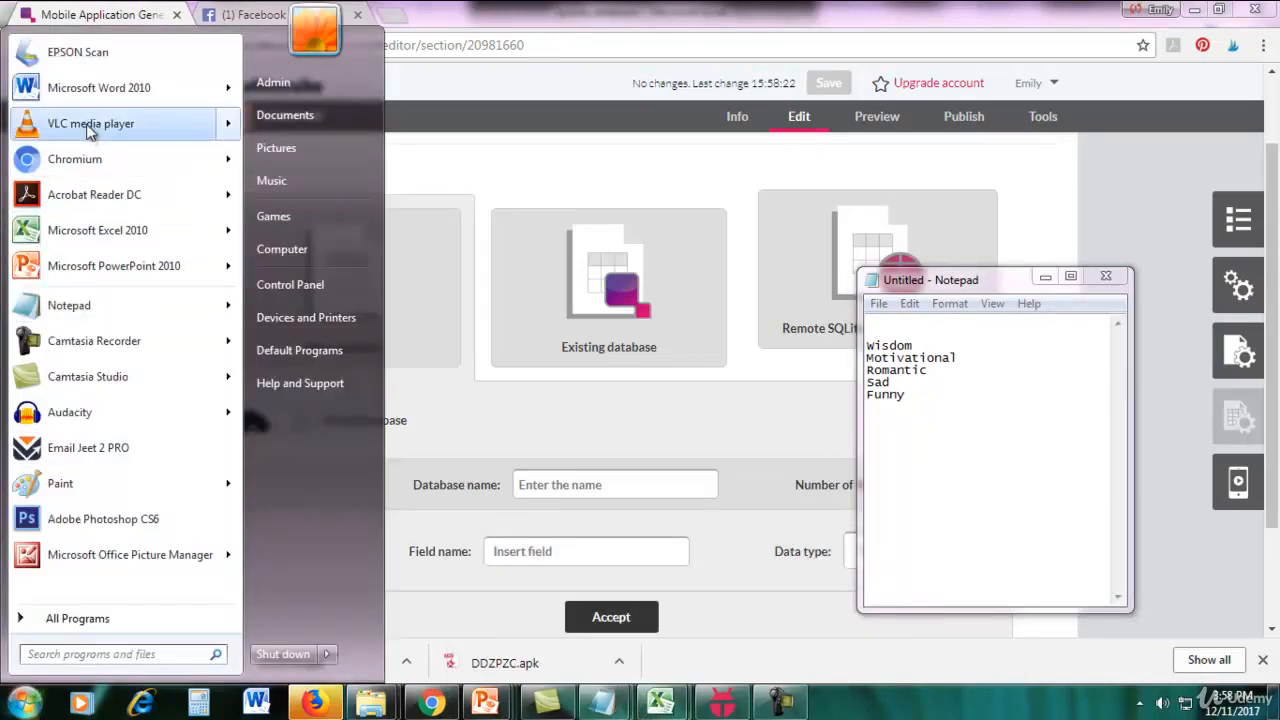
click(62, 232)
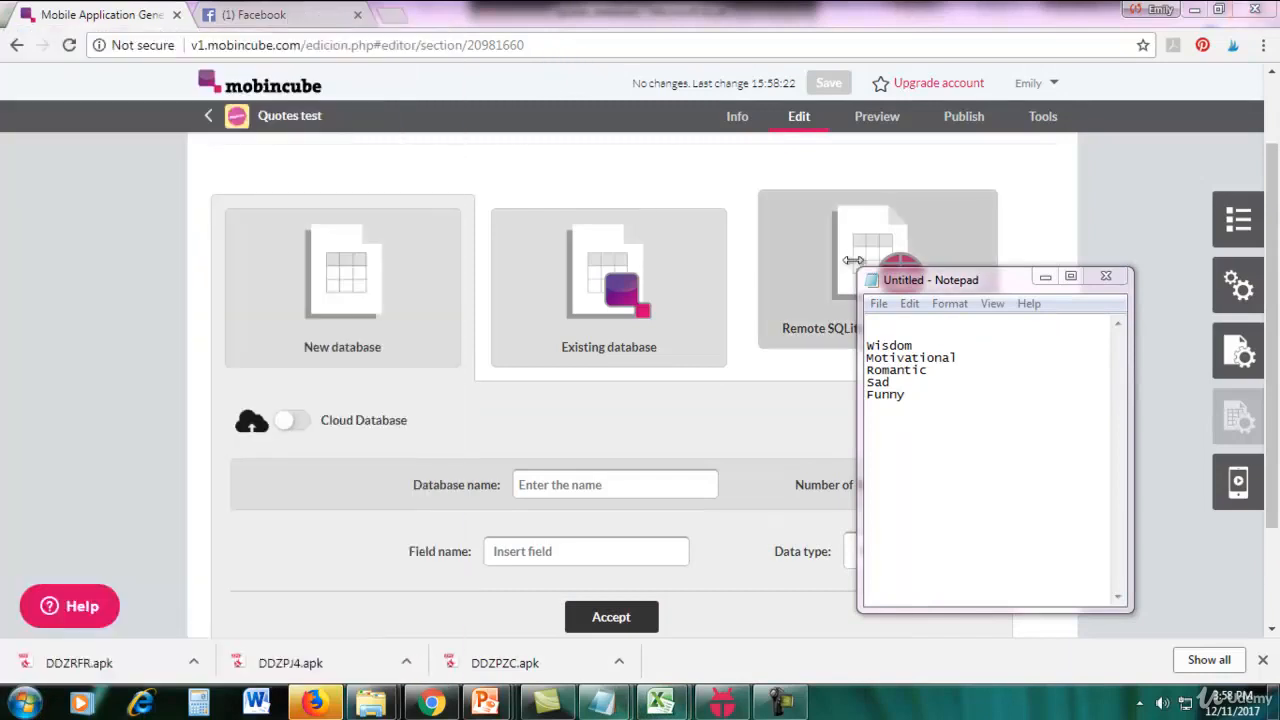
Search Google for "wisdom quotes" in a new browser tab and open the Goodreads Quotes About Wisdom result.
click(400, 13)
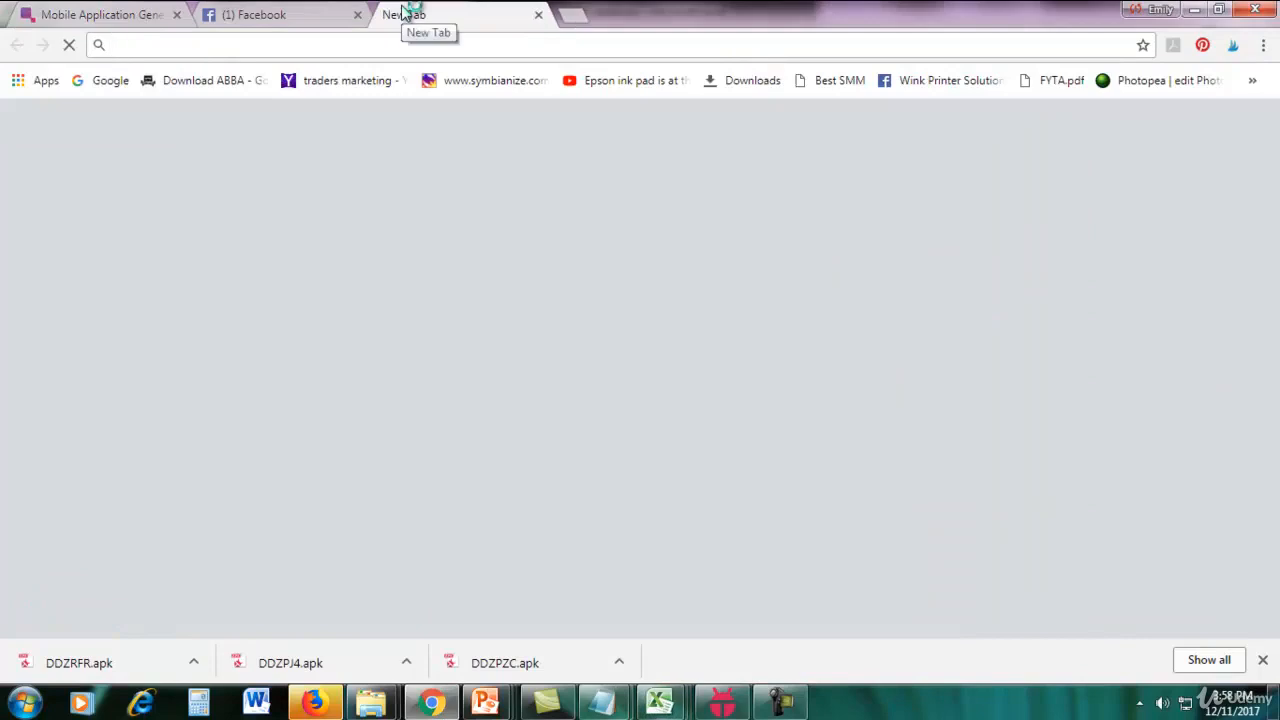
text(g)
key(Return)
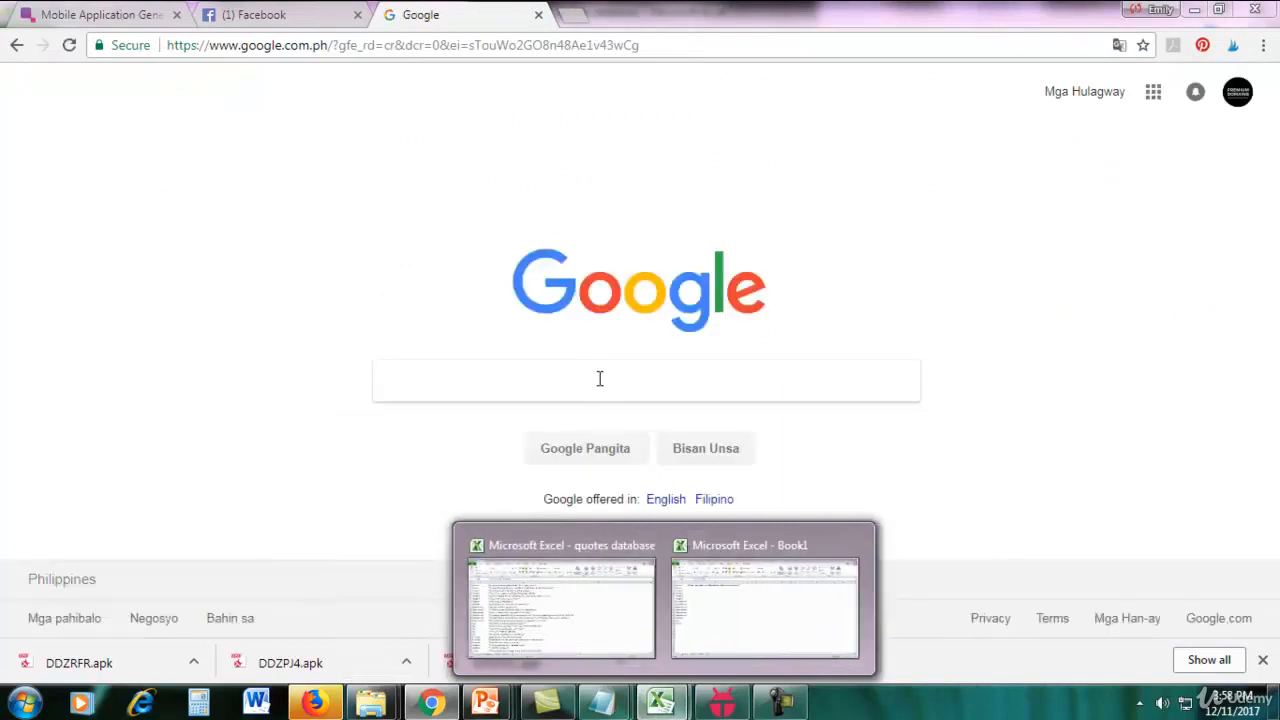
click(597, 377)
text(isdom qu)
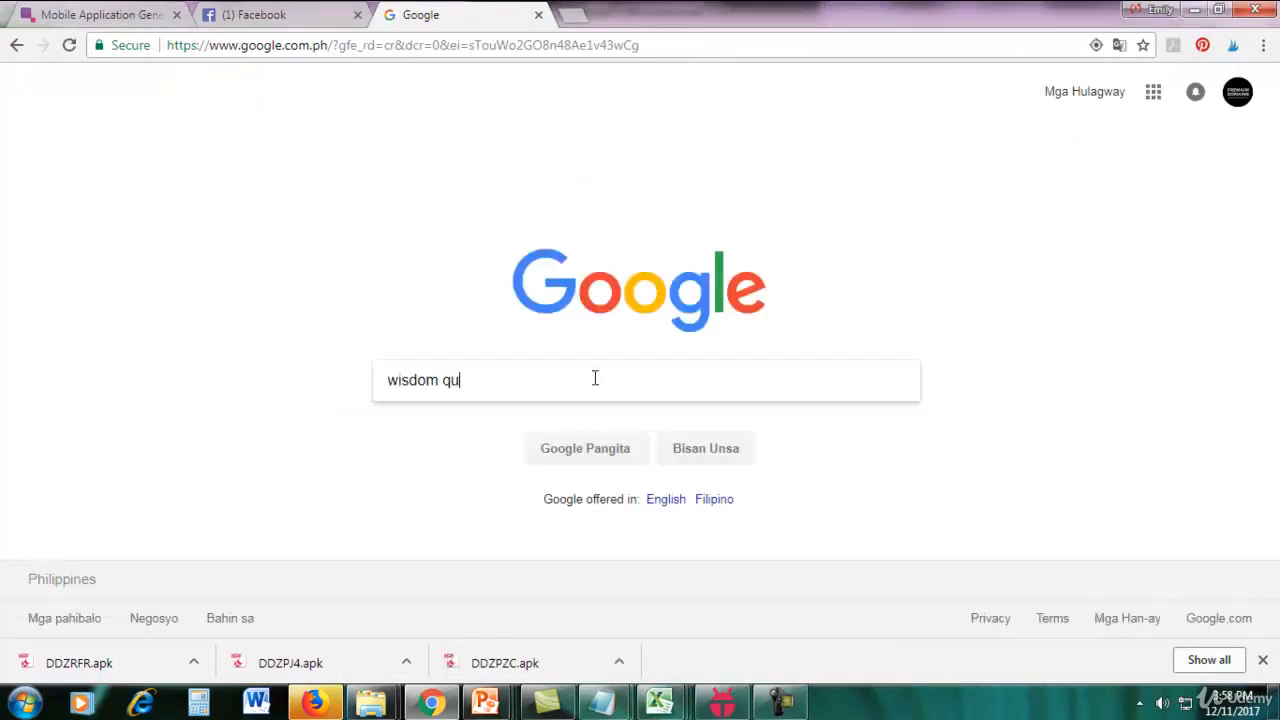
text(otes)
key(Return)
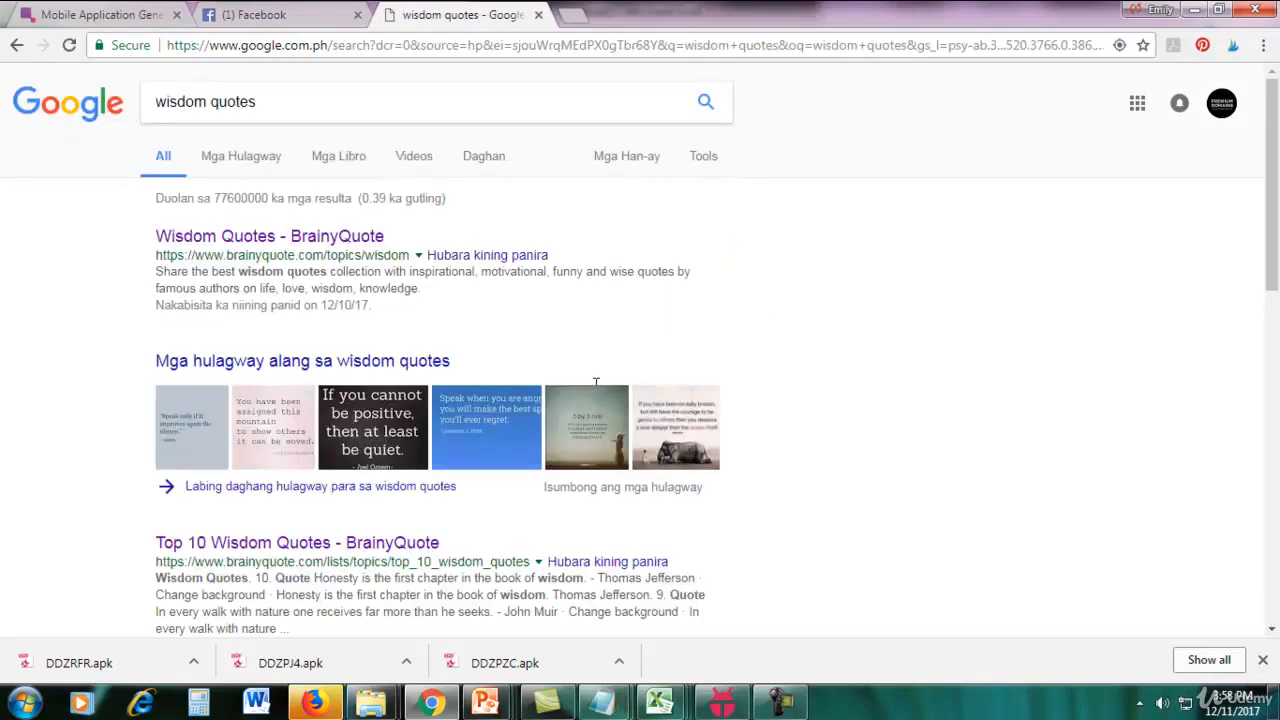
scroll(437, 445, down, 2)
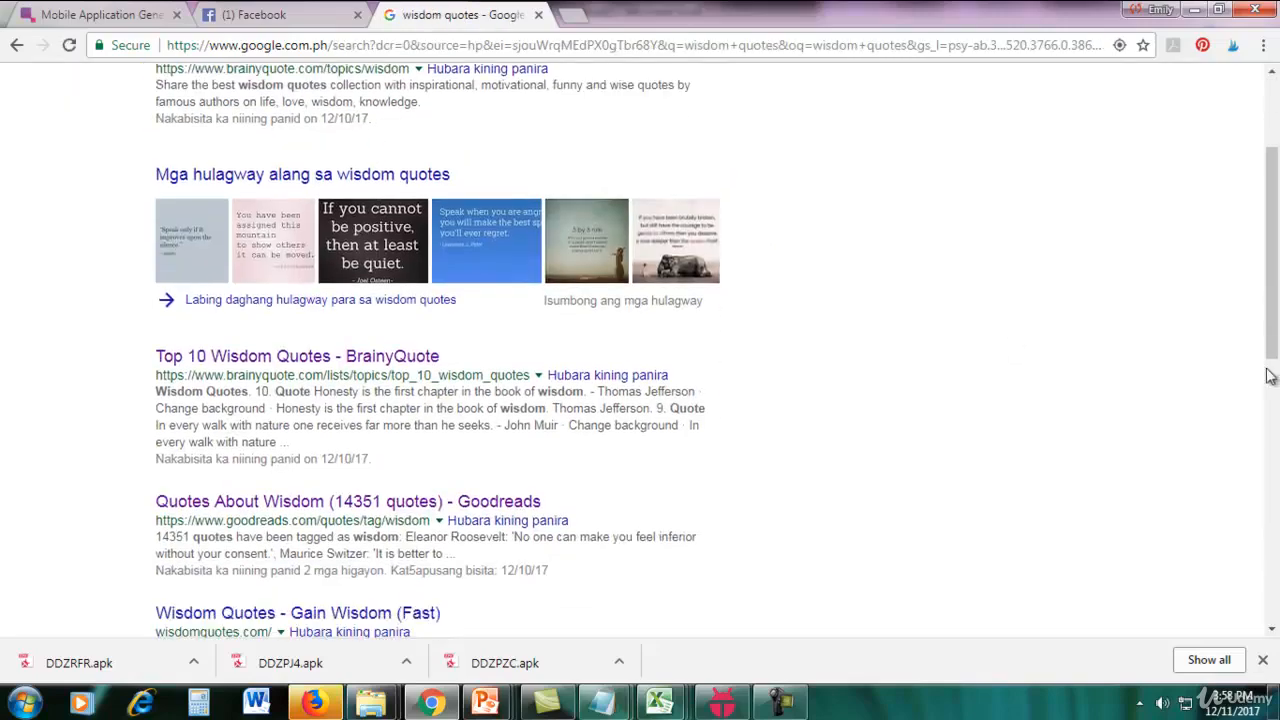
click(412, 506)
Switch to the blank Excel workbook Book2 and fill cells A1 to A5 with Wisdom.
mouse_move(659, 702)
click(710, 660)
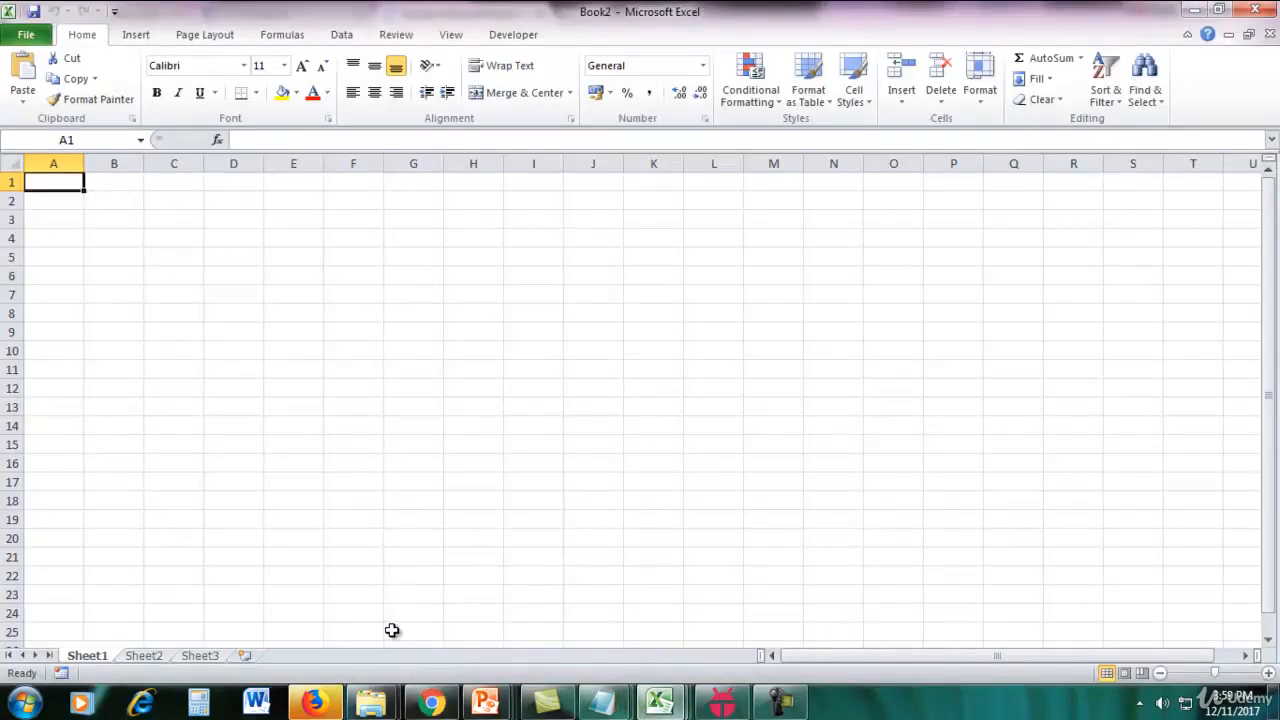
text(Wisdom)
key(Return)
text(Wi)
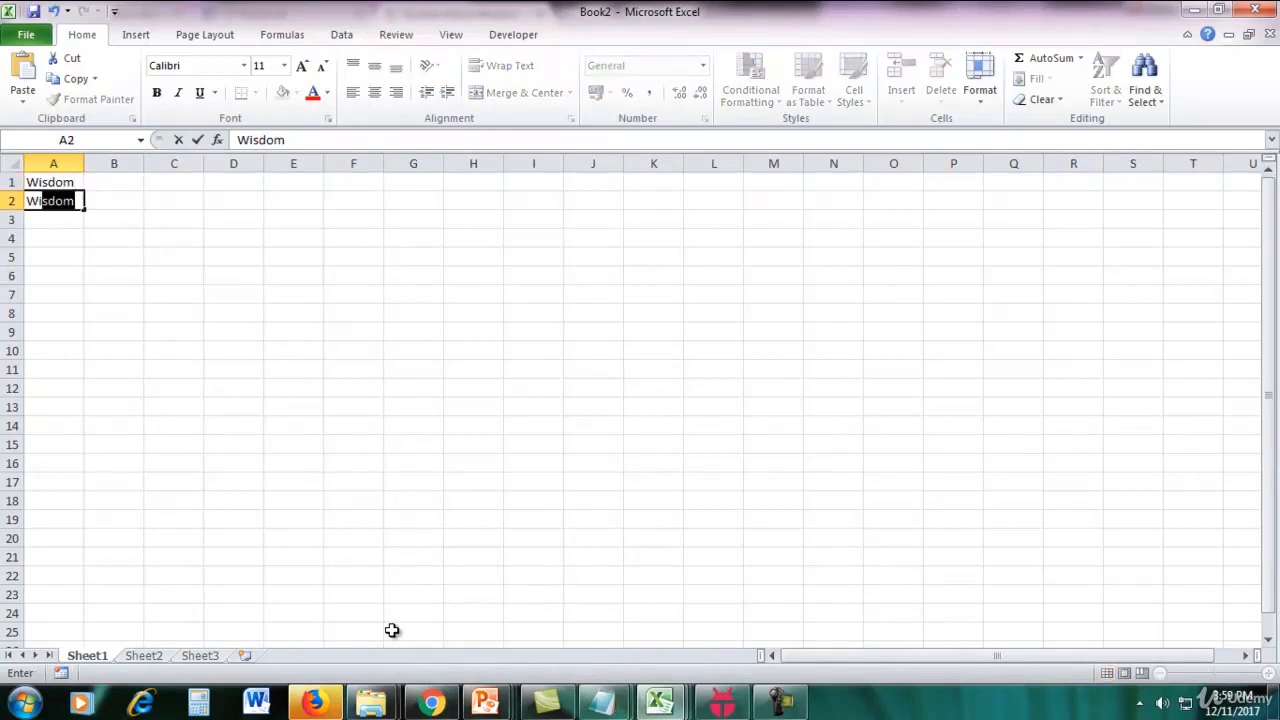
key(Return)
text(W)
key(Return)
text(W)
key(Return)
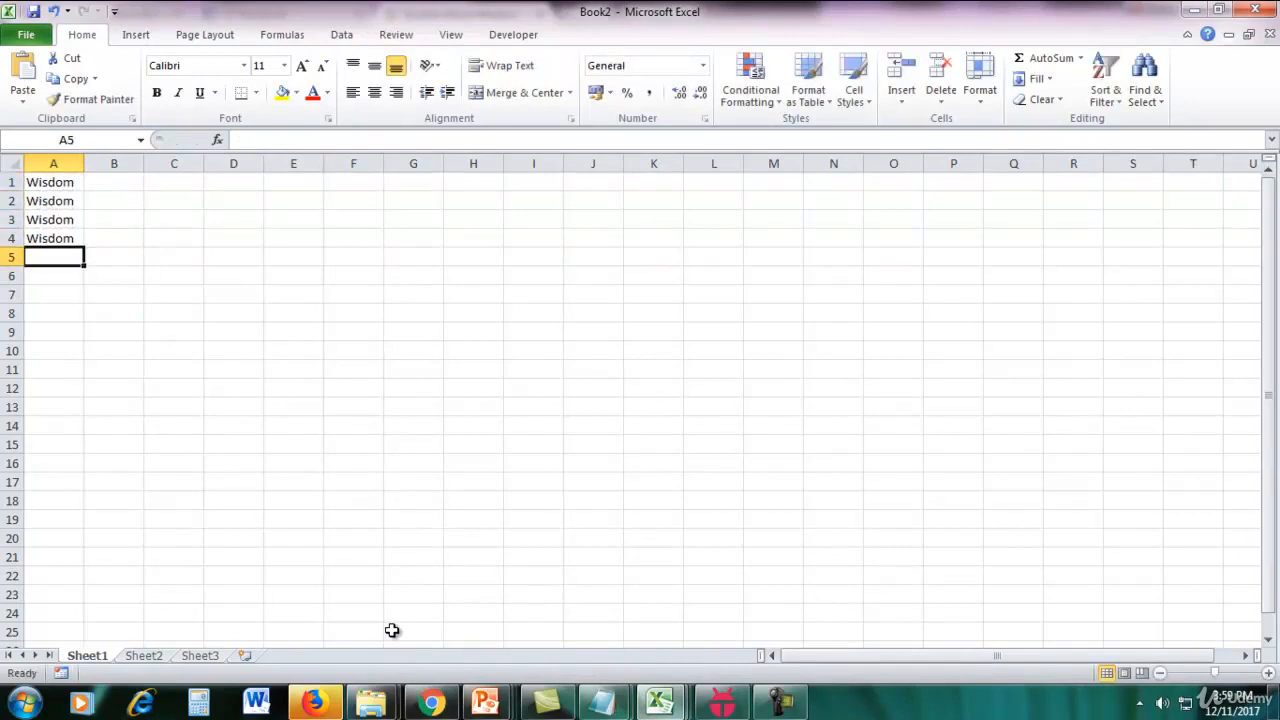
text(Wisdom)
key(Return)
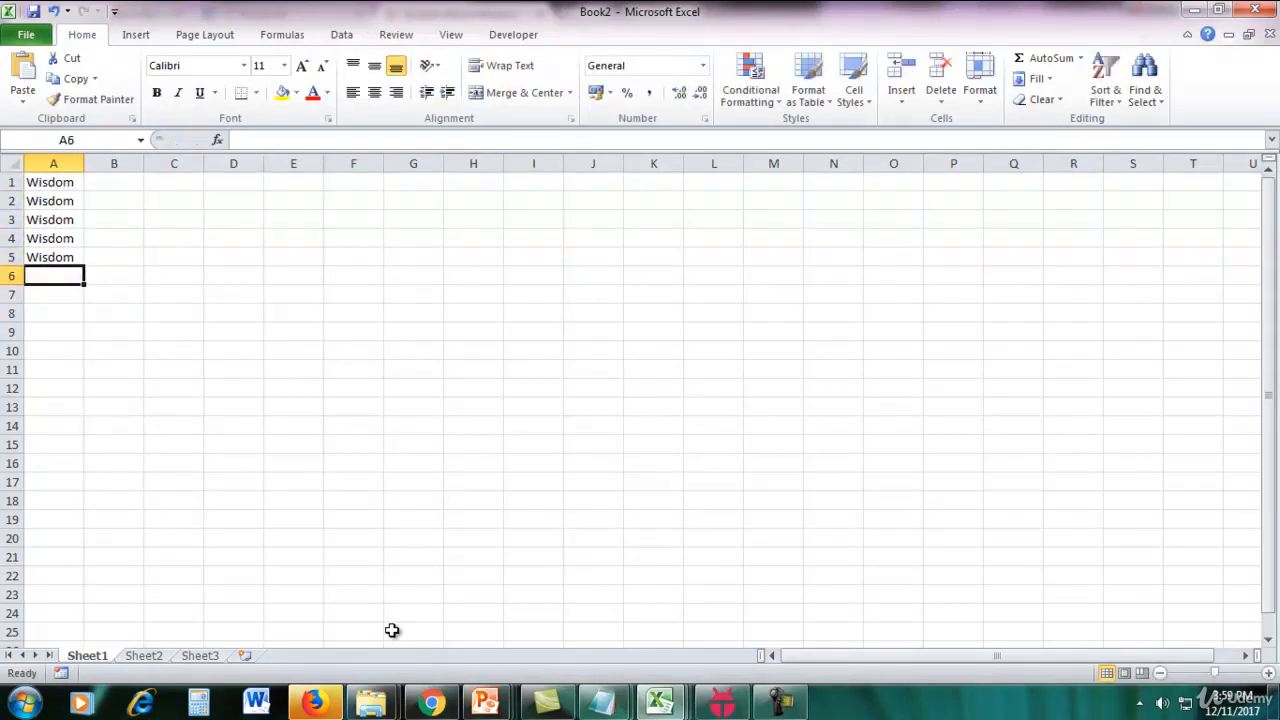
Copy the Goodreads quote "No one can make you feel inferior without your consent" into cell B1 of Book2 and widen columns A and B.
click(431, 703)
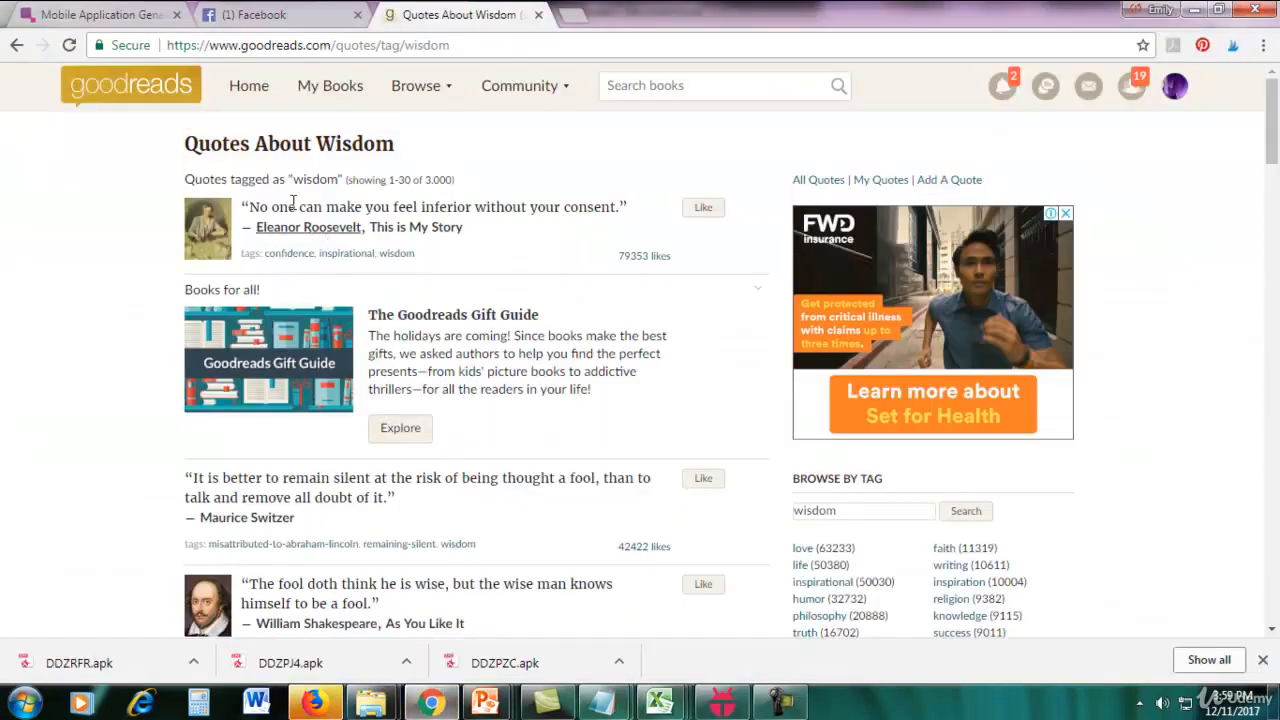
drag(251, 204, 612, 201)
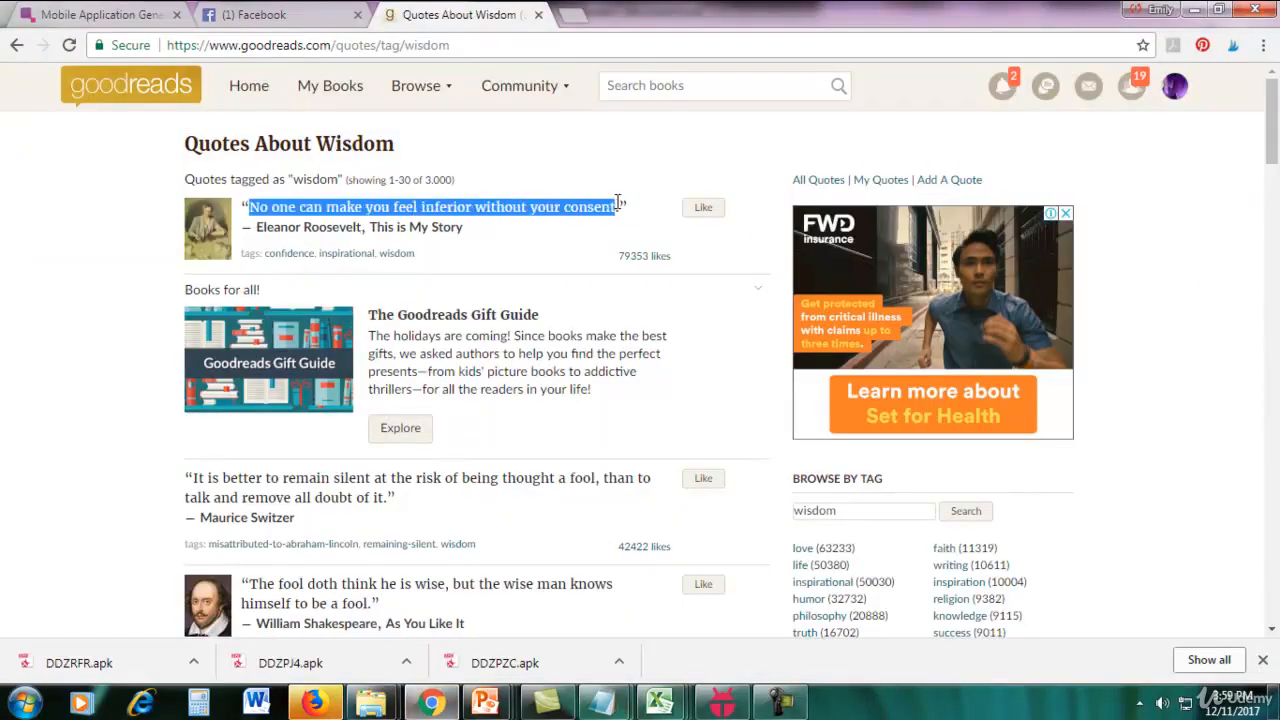
mouse_move(659, 703)
click(811, 625)
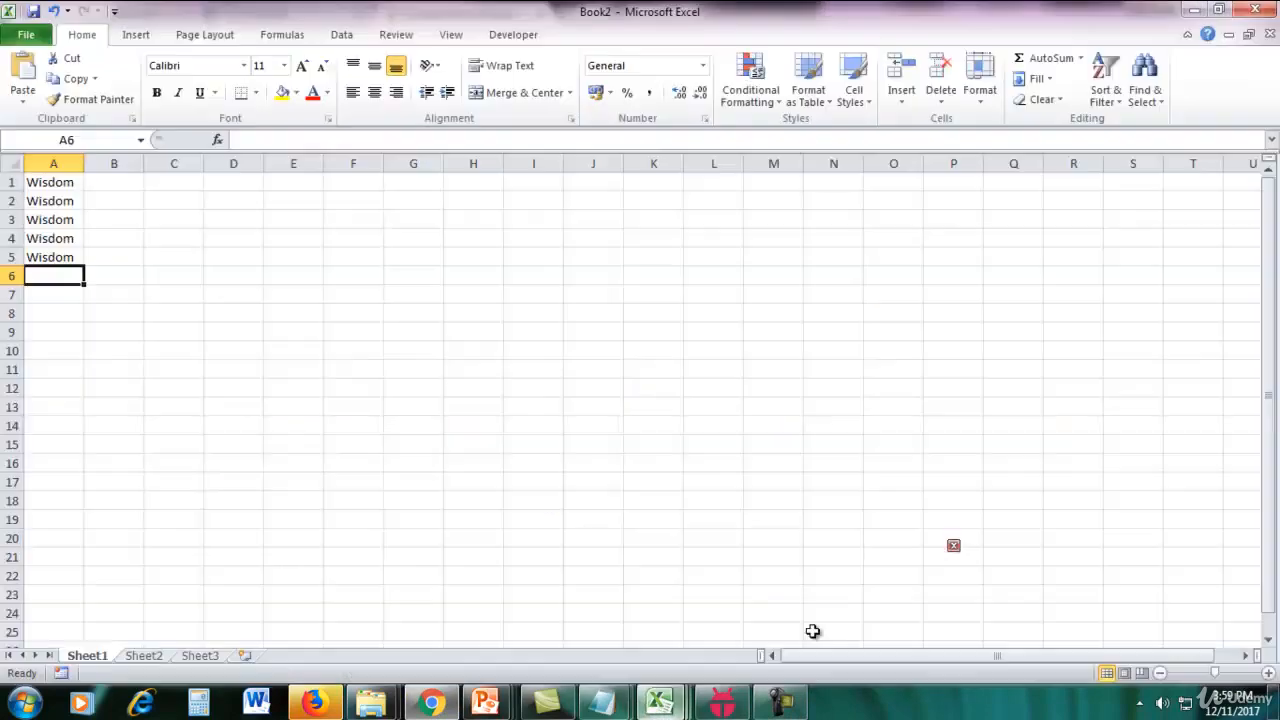
click(124, 182)
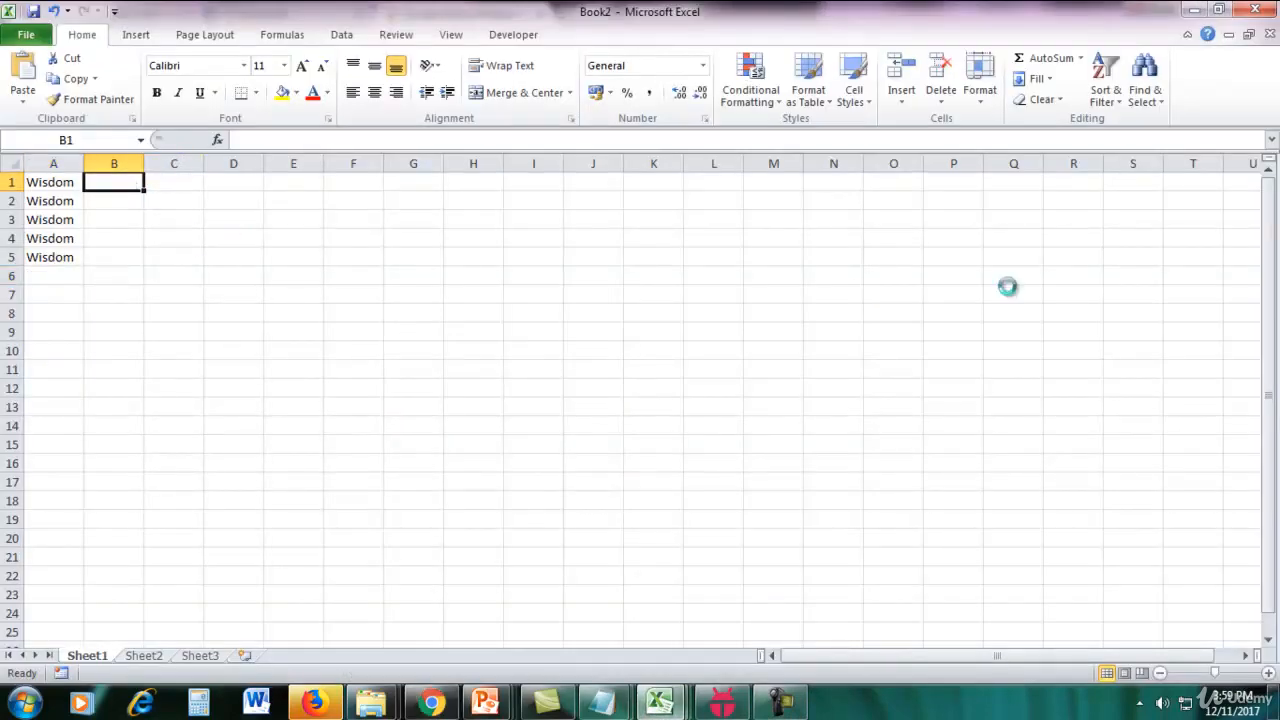
text(No one can make you feel inferior without your consent)
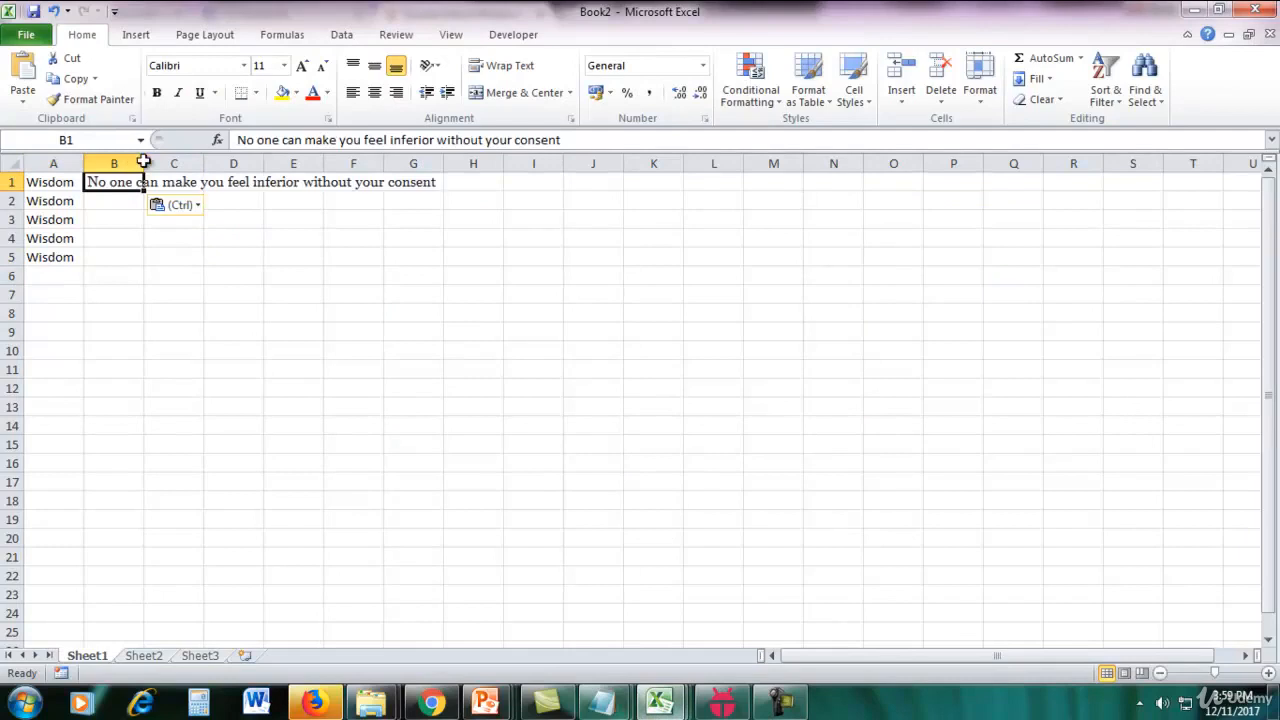
drag(144, 163, 459, 163)
drag(85, 163, 97, 163)
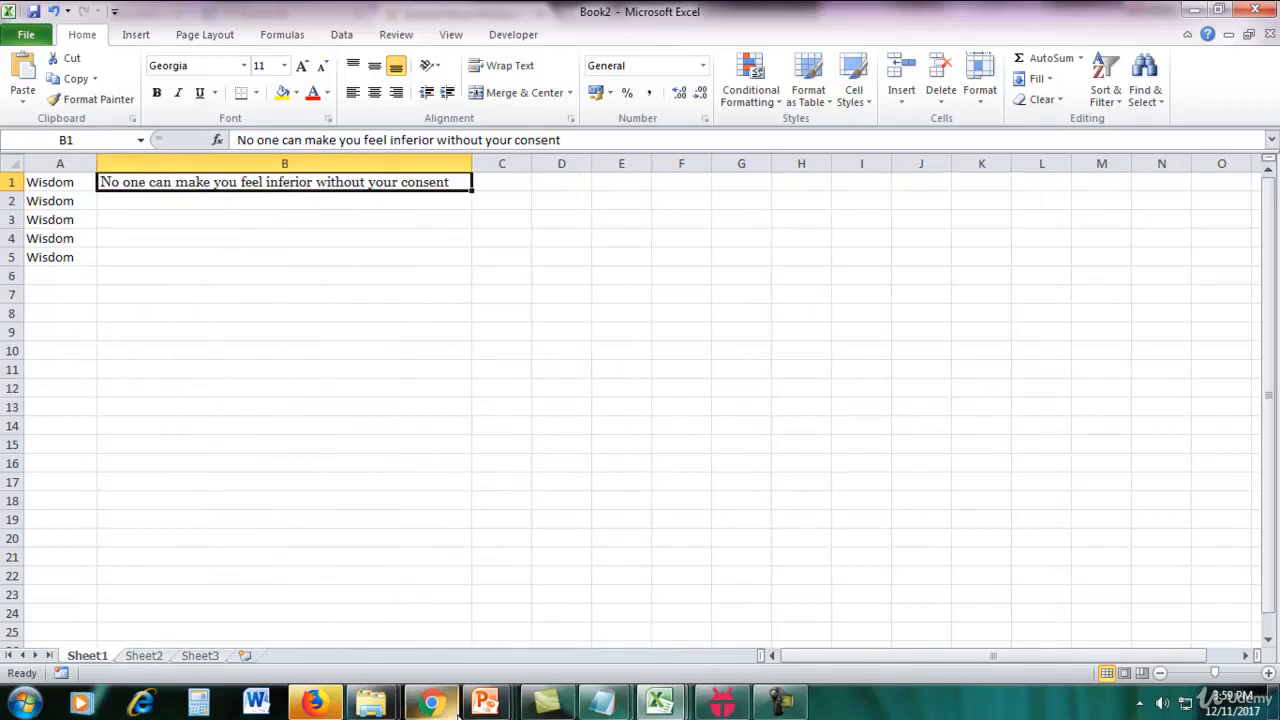
Fill cells A6 to A10 with the category Motivational.
click(70, 274)
text(Mo)
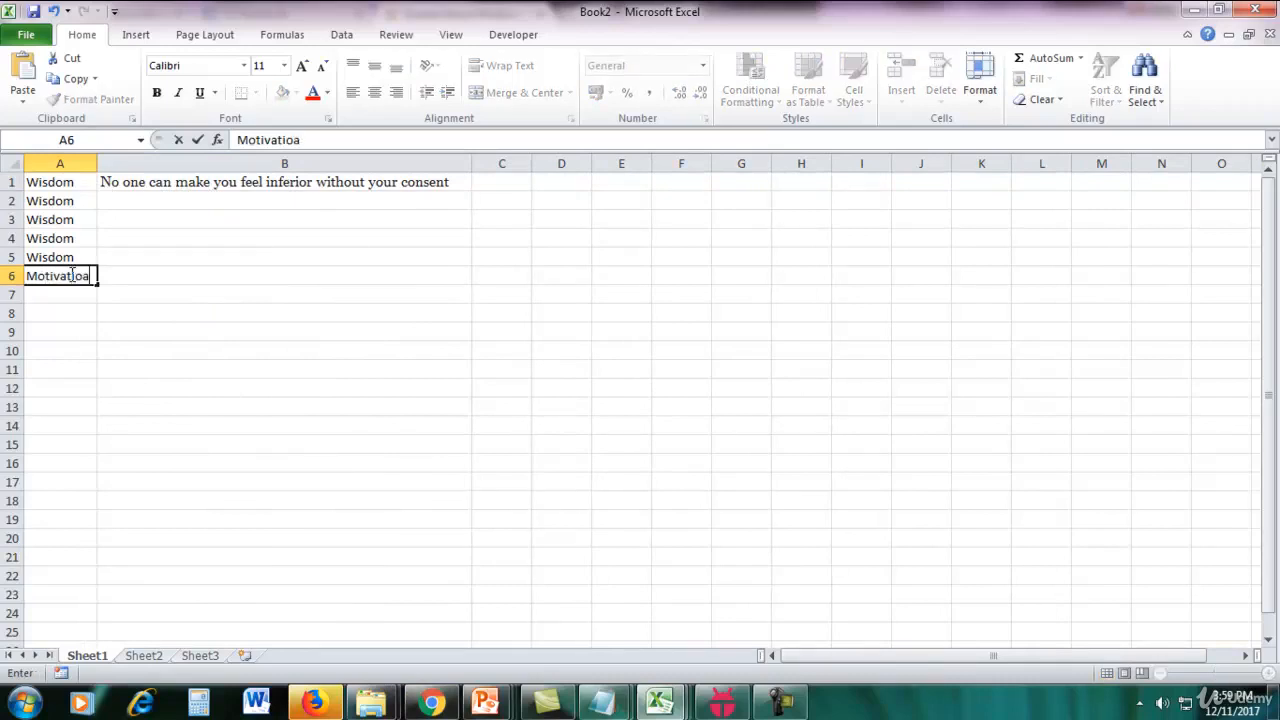
text(tivational)
key(Return)
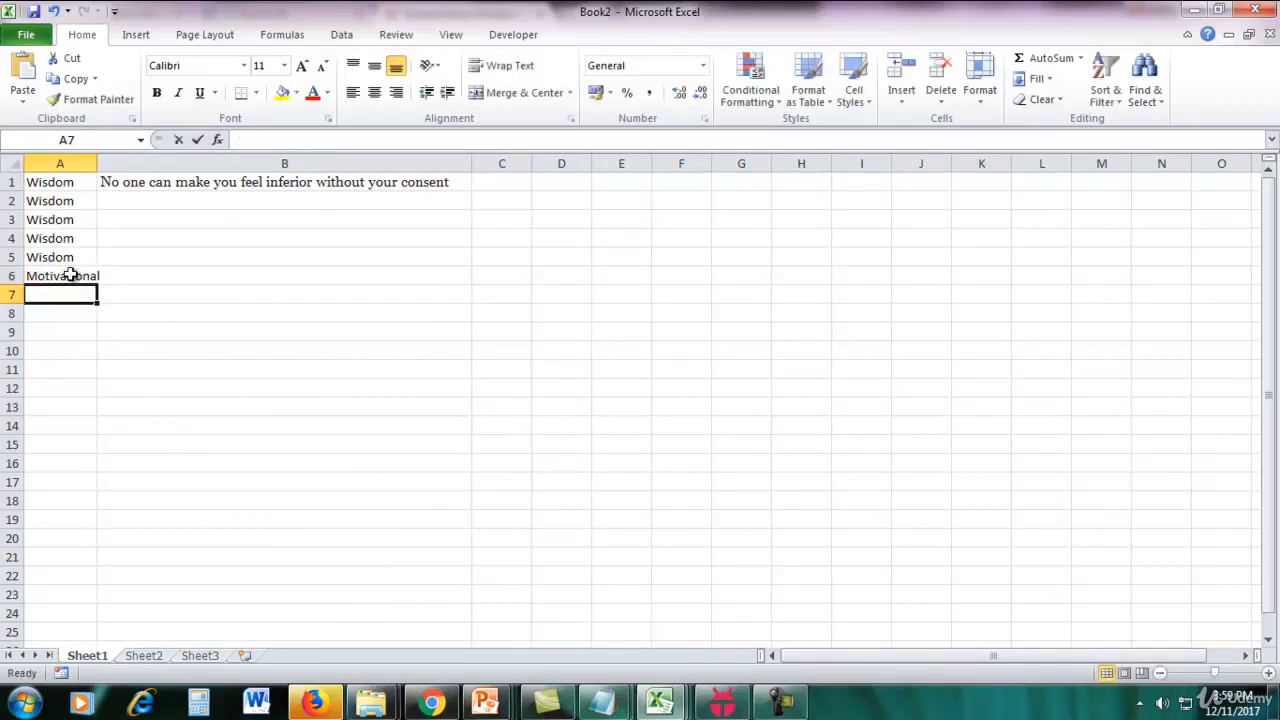
text(Motivational)
key(Return)
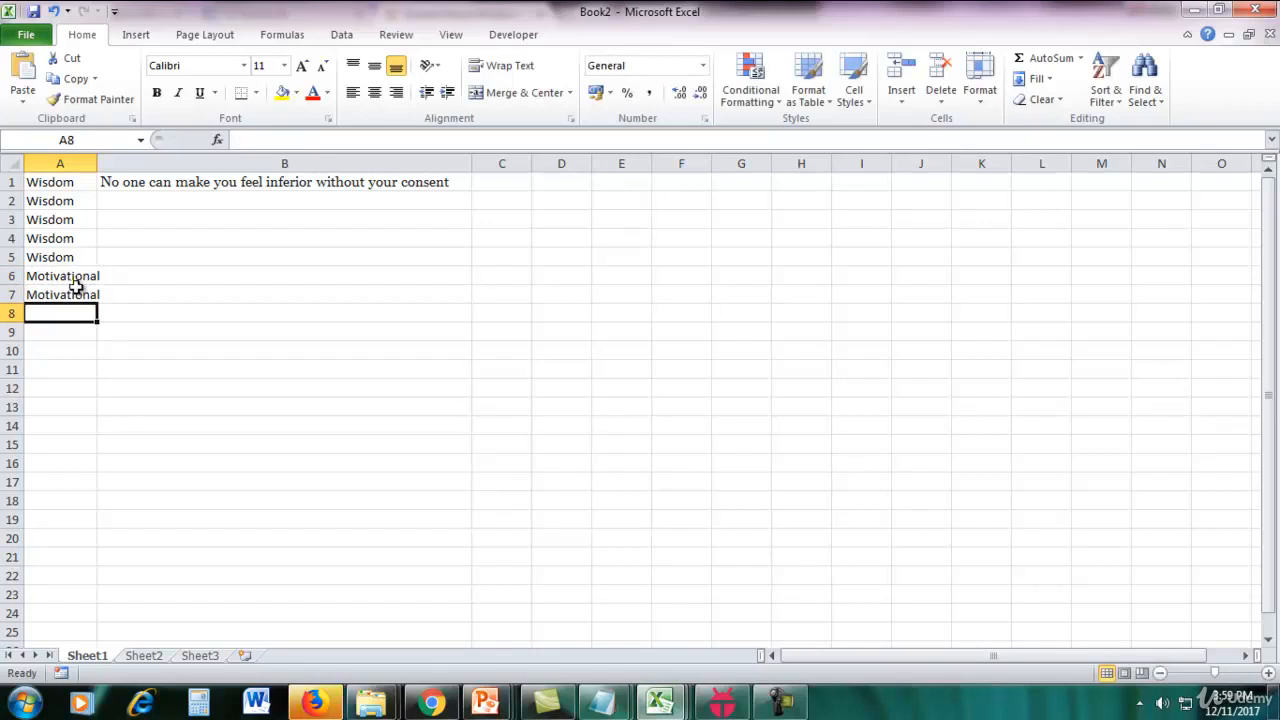
click(85, 294)
drag(97, 303, 83, 366)
Enter the category Sad in cells A11 to A13.
click(72, 370)
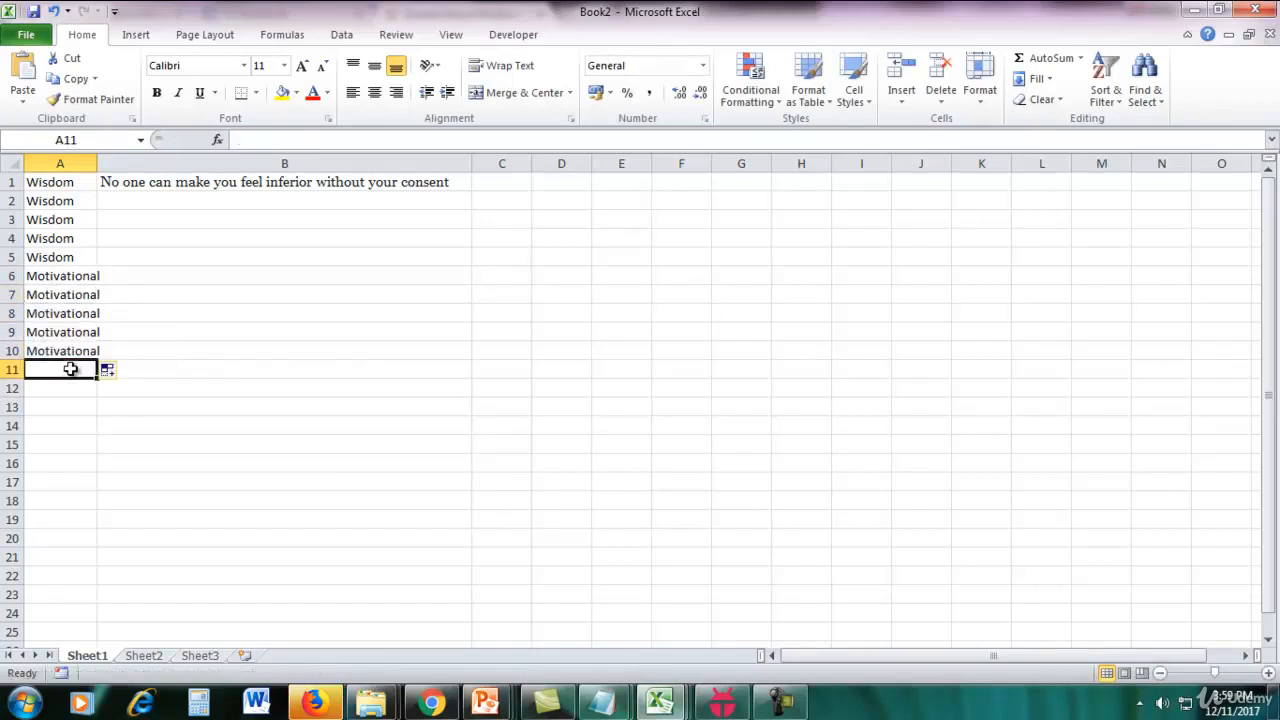
text(Sad)
key(Return)
text(Sad)
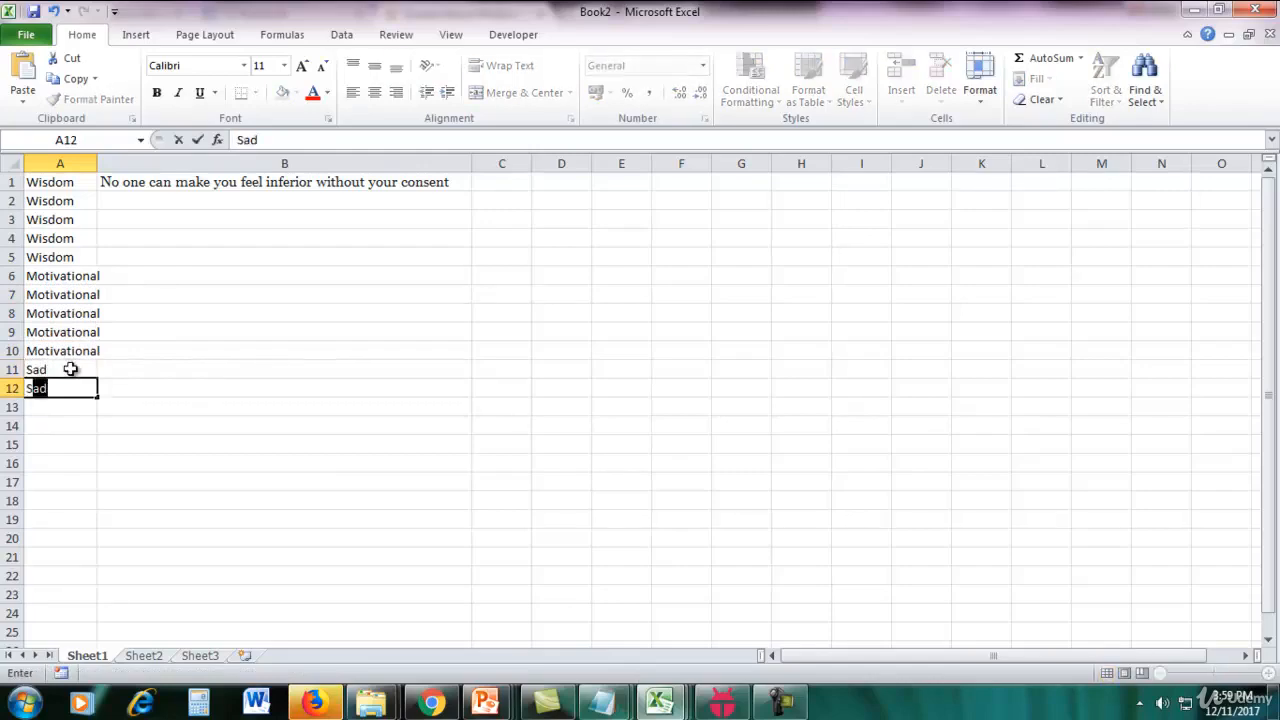
key(Return)
text(Sad)
key(Return)
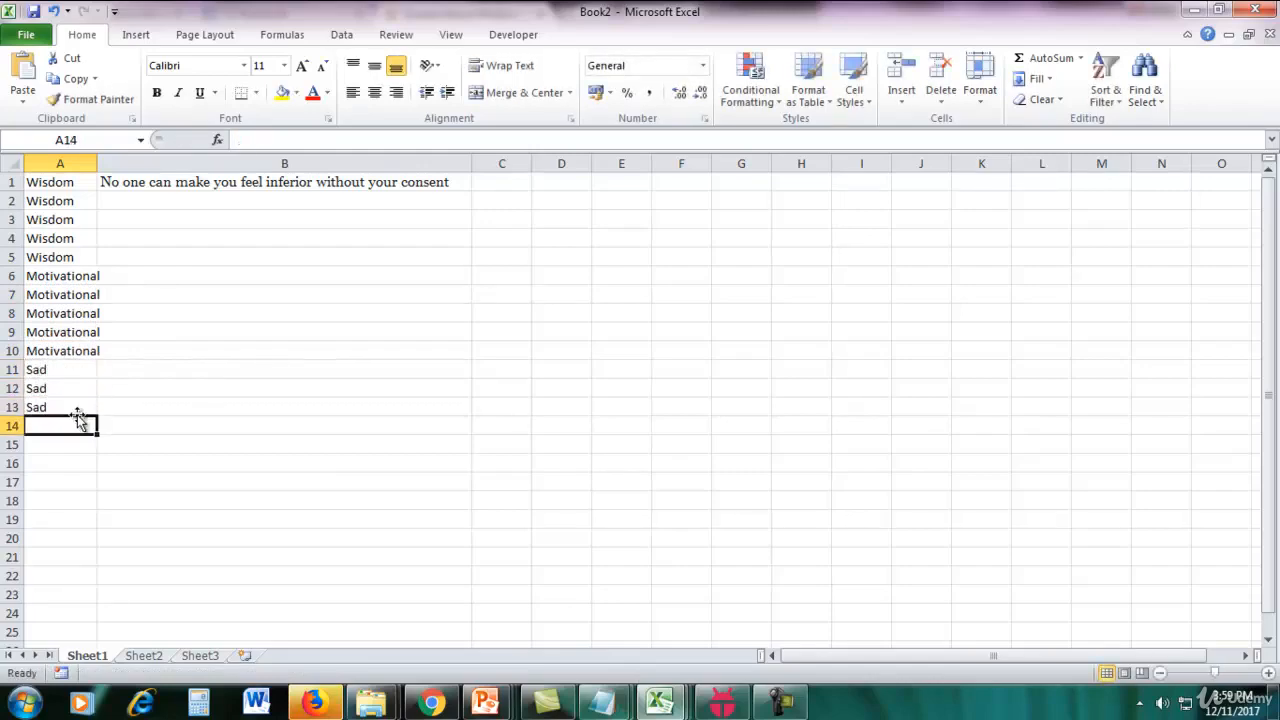
Copy the Goodreads quote "The fool doth think he is wise, but the wise man knows himself to be a fool." into cell B2 of Book2.
click(432, 703)
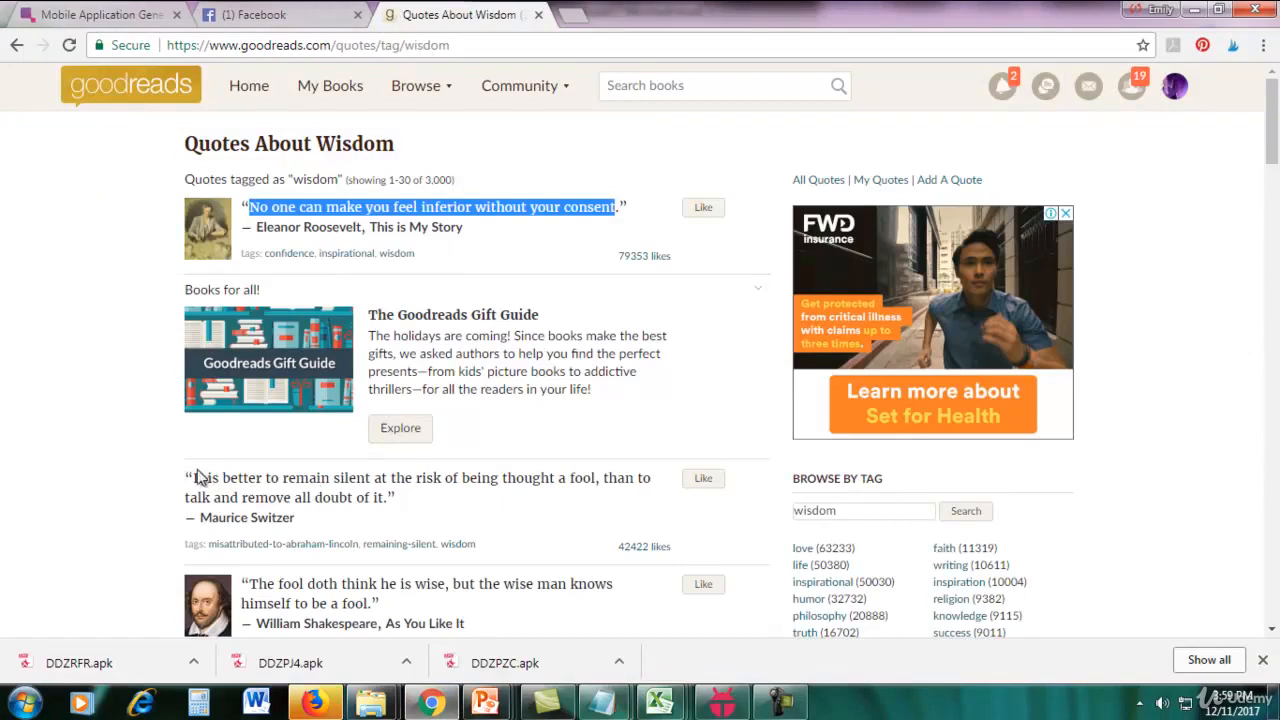
scroll(560, 478, down, 2)
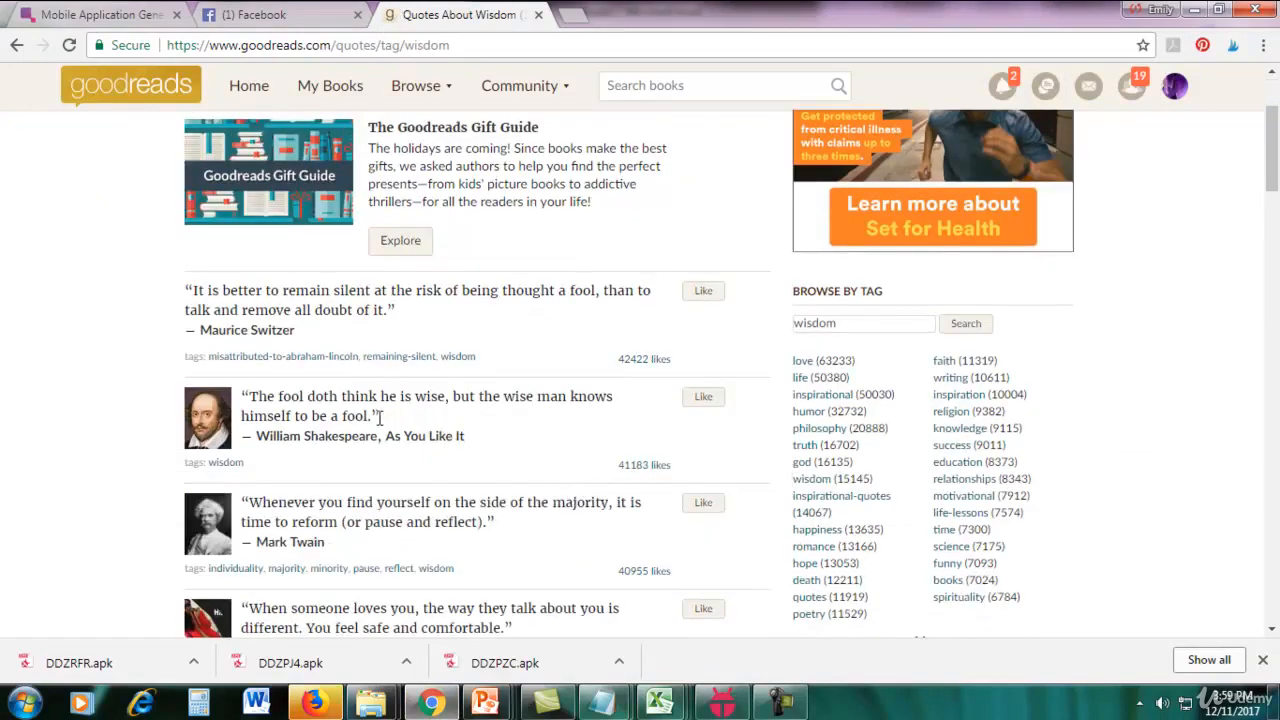
drag(381, 416, 254, 393)
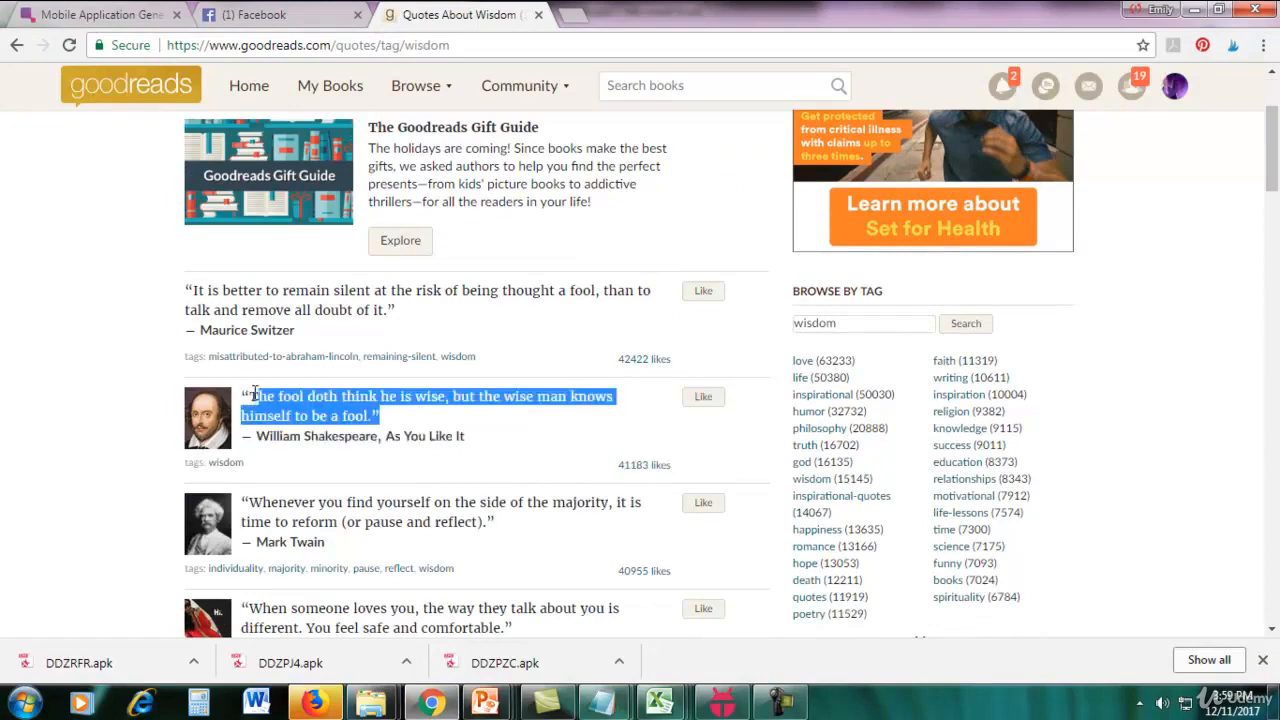
click(659, 703)
click(842, 610)
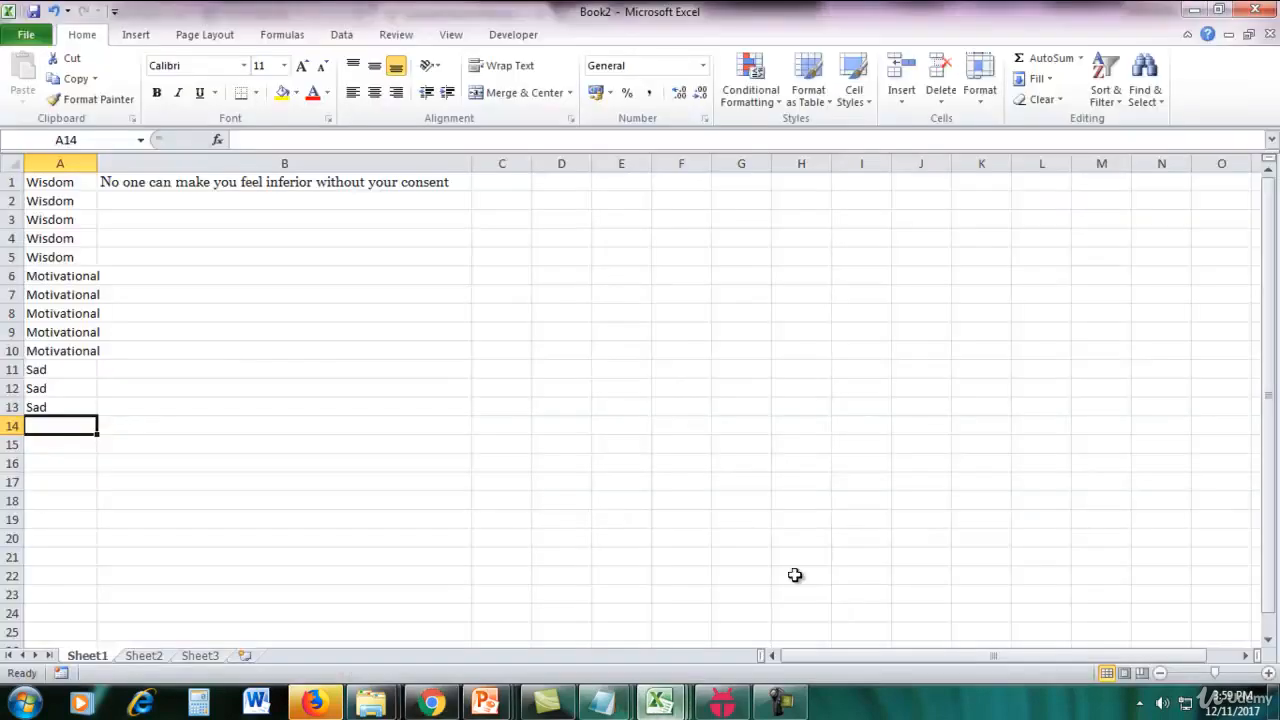
click(223, 200)
text(The fool doth think he is wise, but the wise man knows himself to be a fool.")
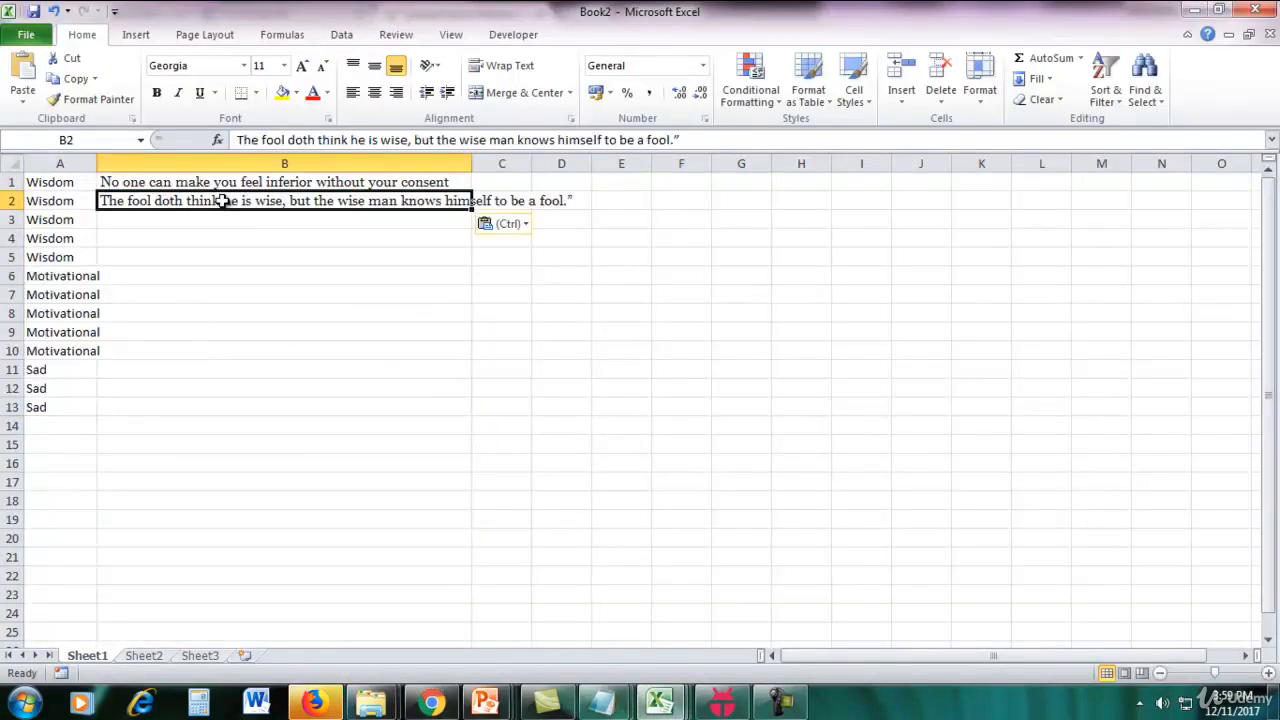
Enter the category Sad in cells A14 and A15 and Romantic in cell A16.
click(65, 423)
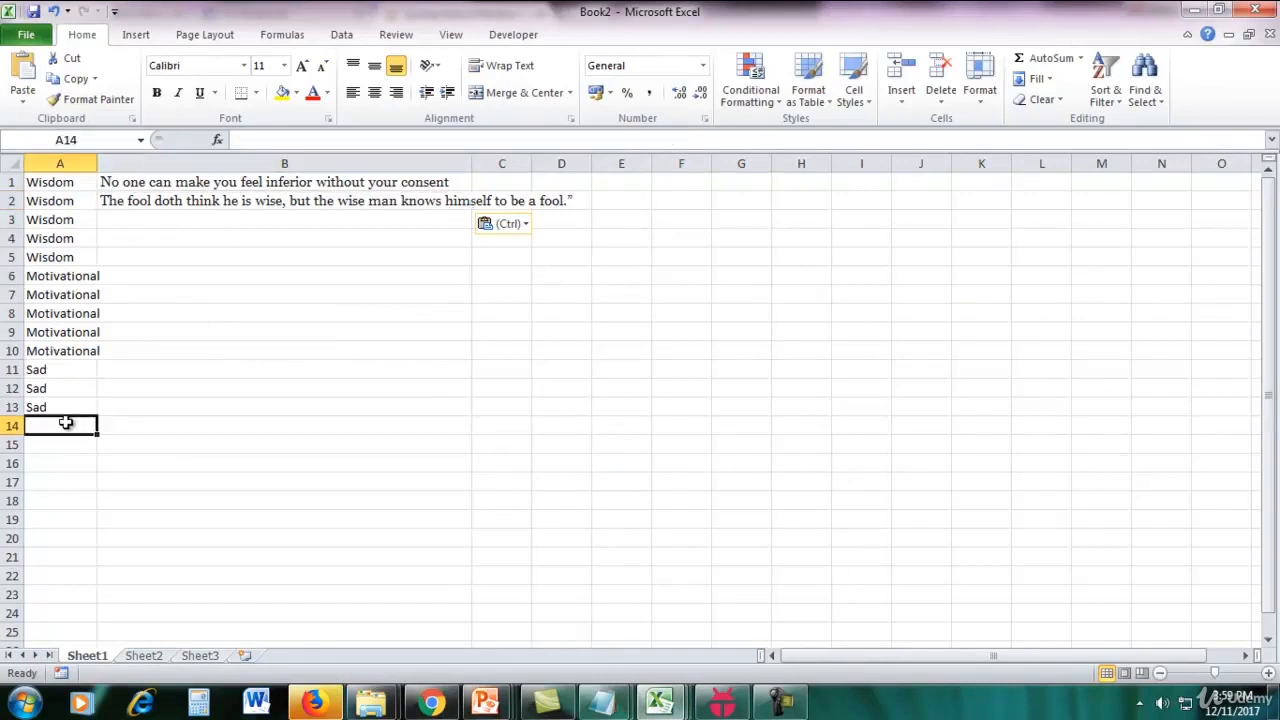
text(SA)
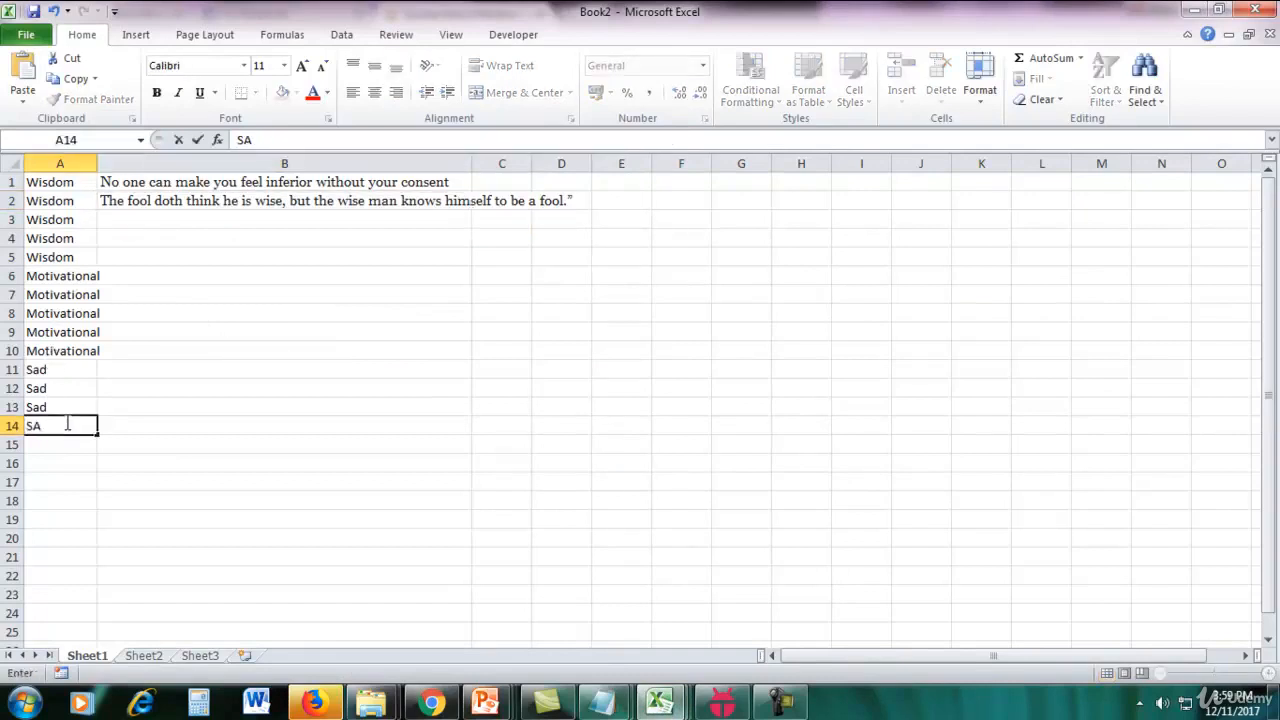
text(sad)
key(Return)
text(sad)
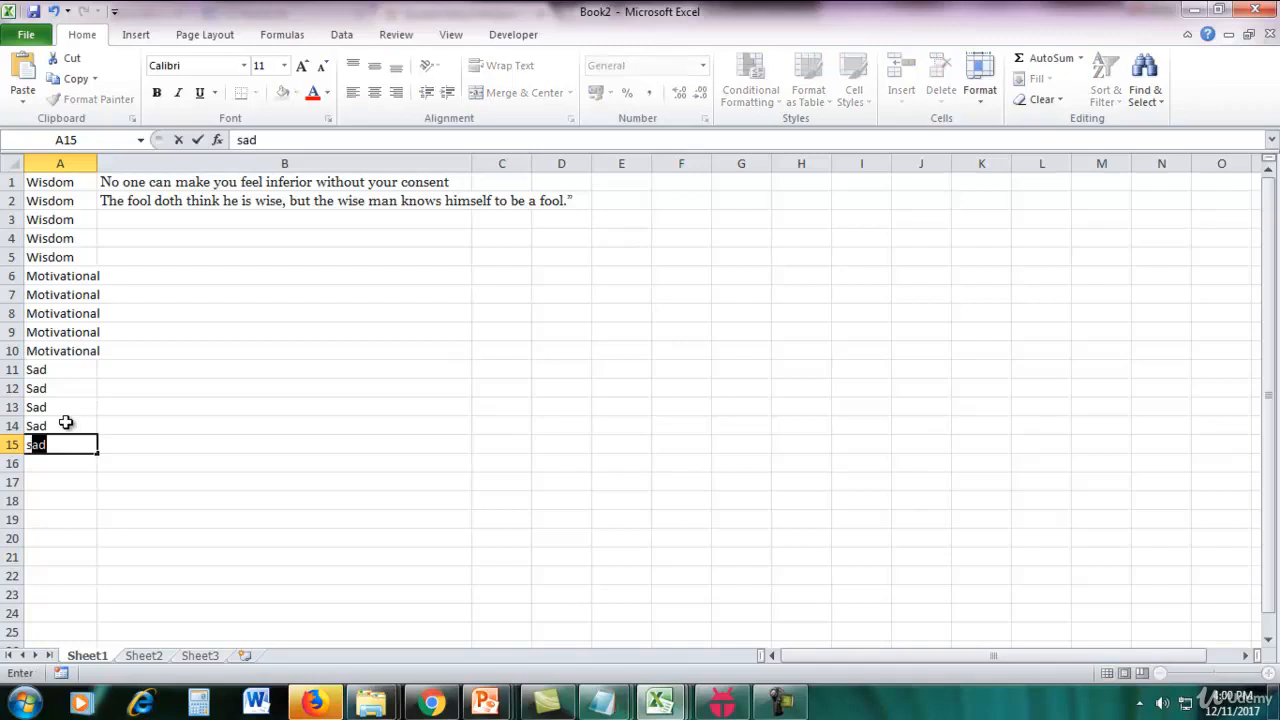
key(Return)
text(r)
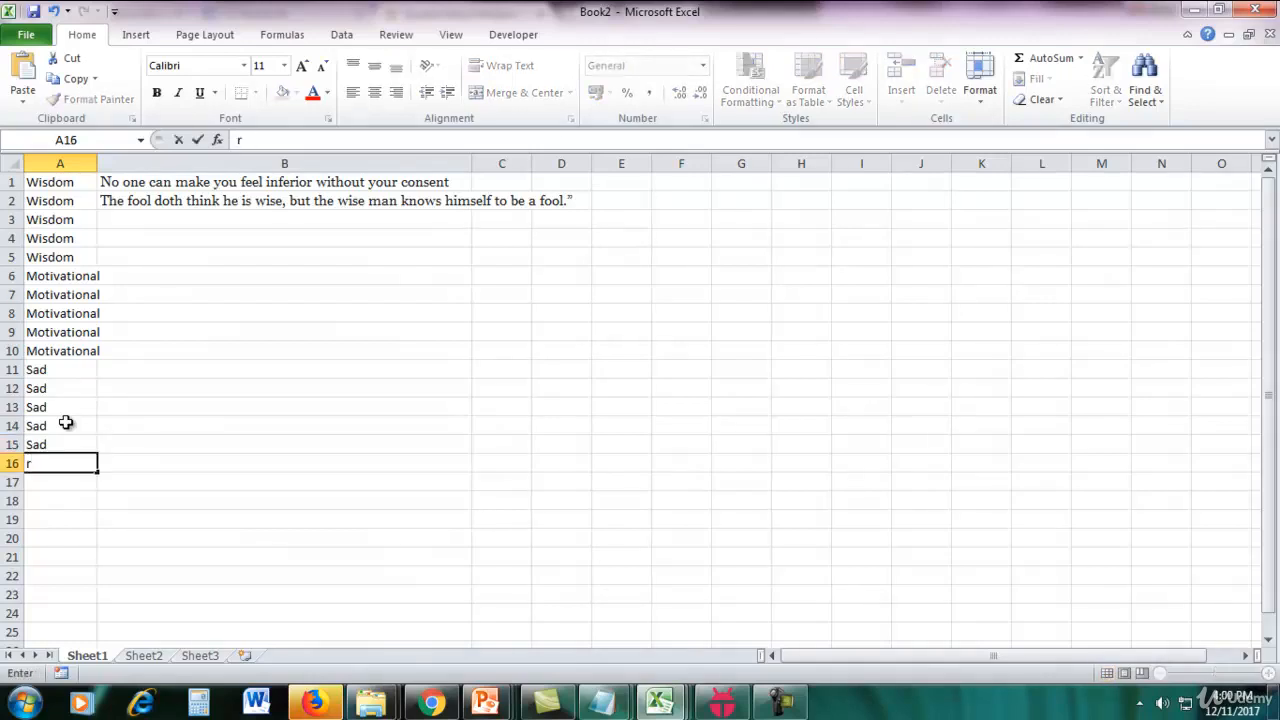
text(oman)
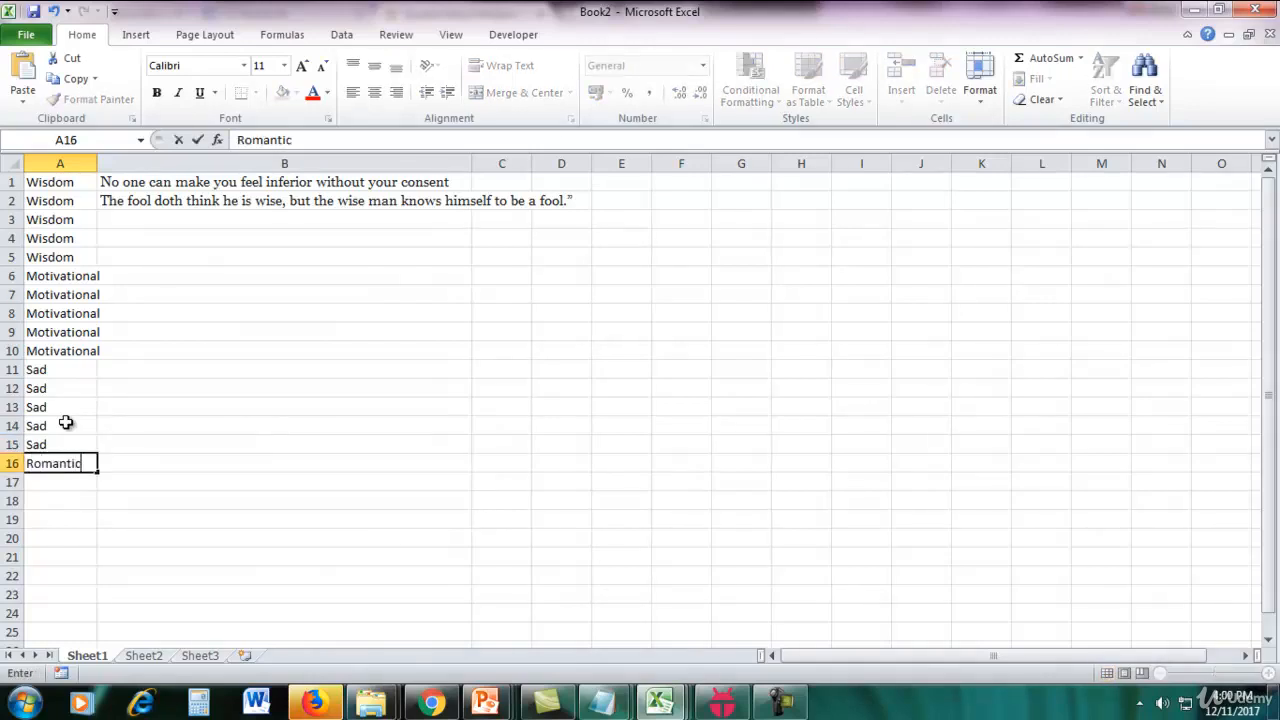
text(tic)
key(Return)
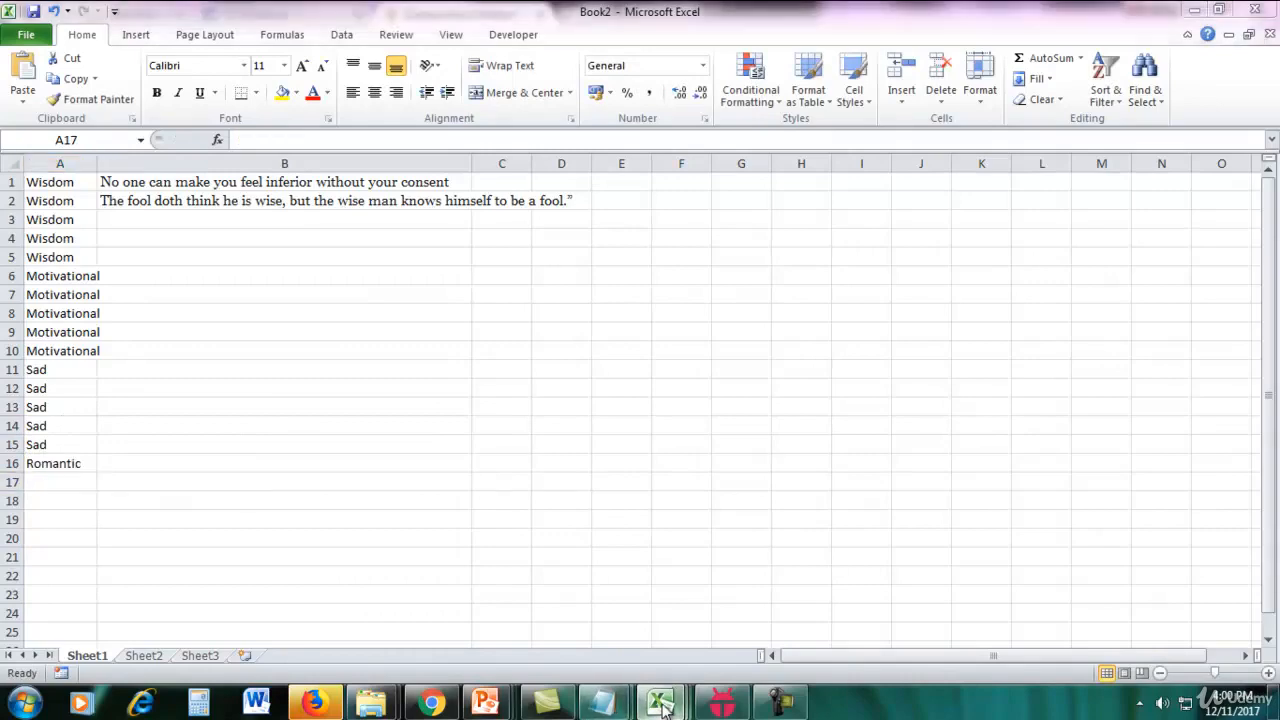
Switch to the quotes database workbook and examine its categories in column A and the matching quotes in column B.
mouse_move(658, 703)
click(470, 602)
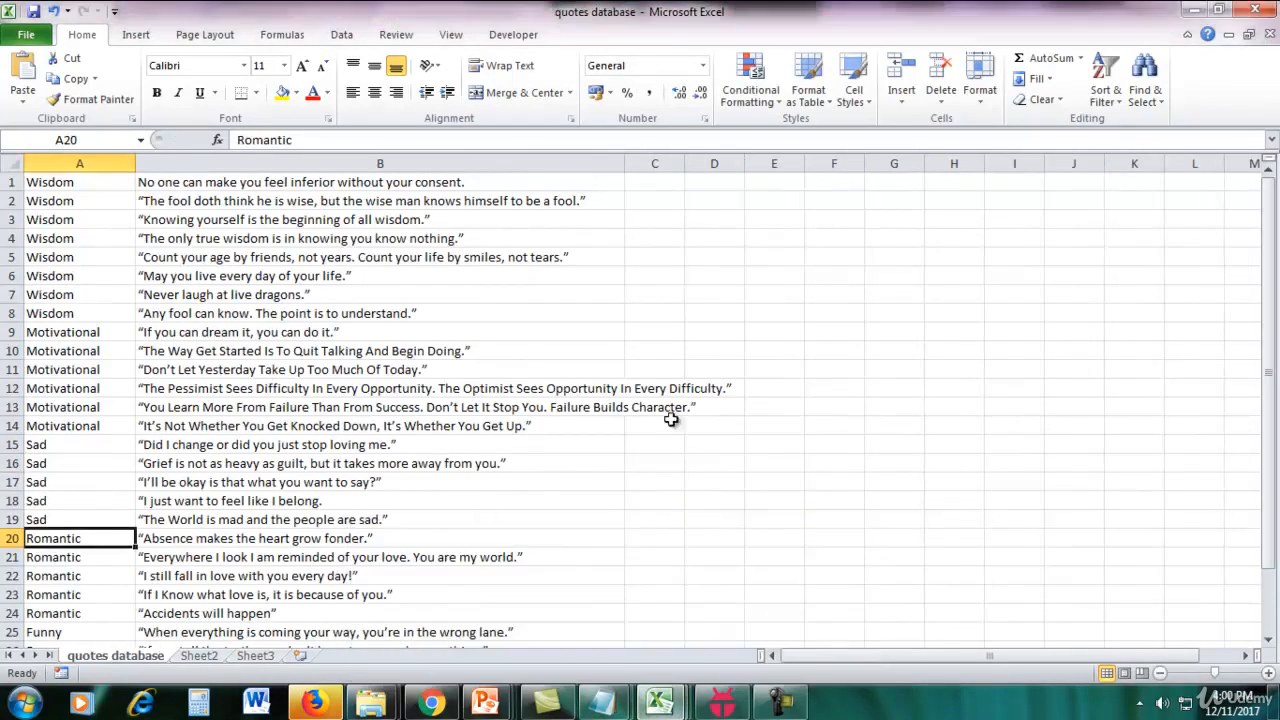
drag(49, 183, 417, 317)
click(918, 330)
scroll(918, 330, down, 1)
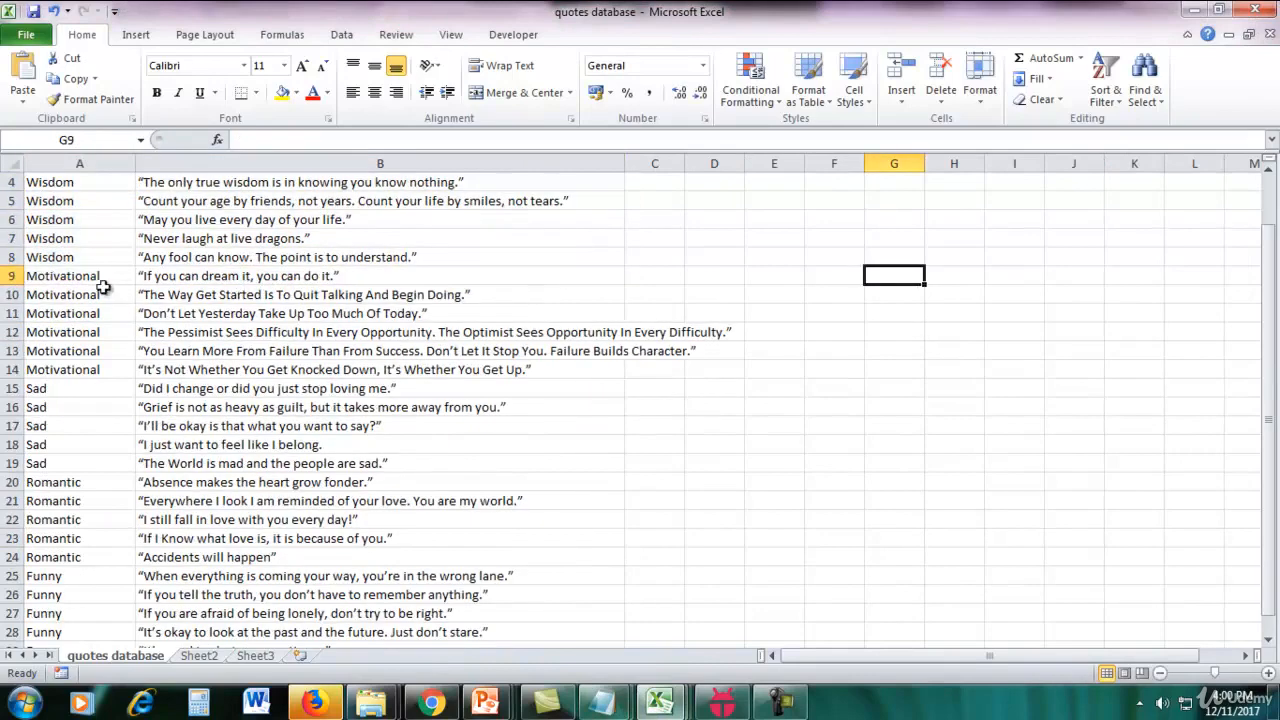
drag(105, 290, 160, 366)
drag(75, 388, 166, 475)
drag(97, 494, 105, 577)
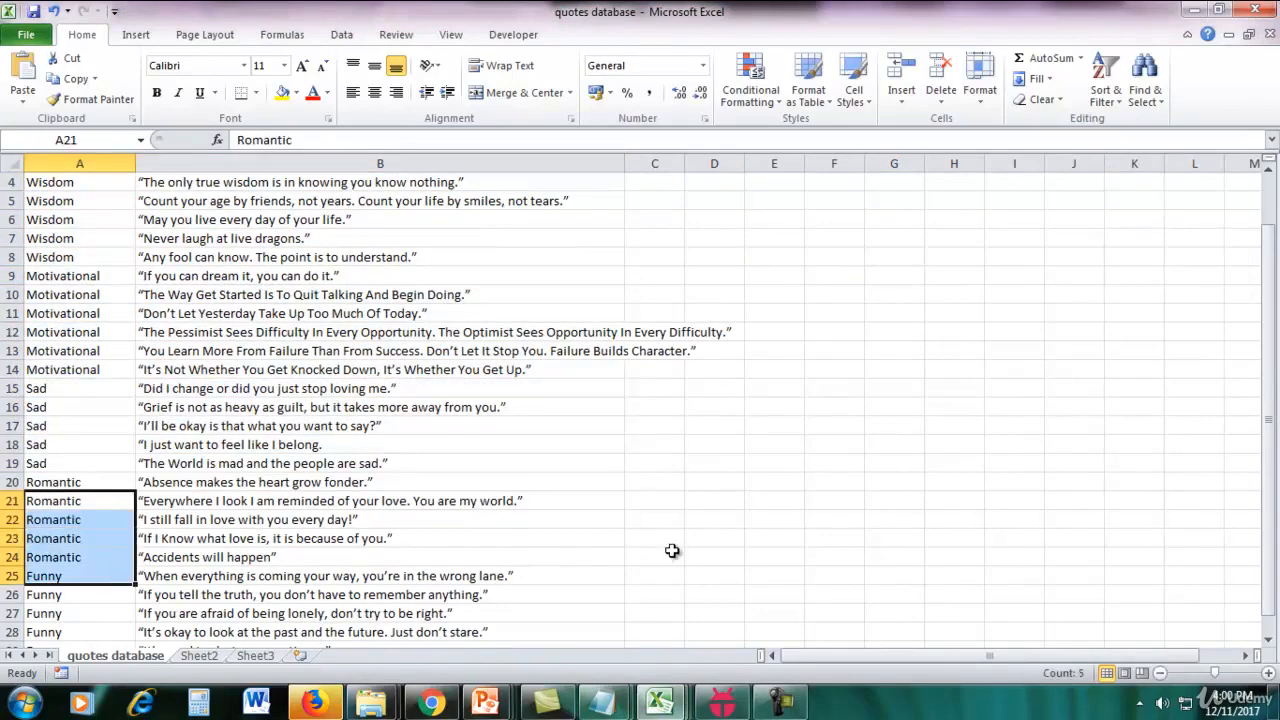
scroll(672, 550, down, 4)
scroll(672, 550, up, 5)
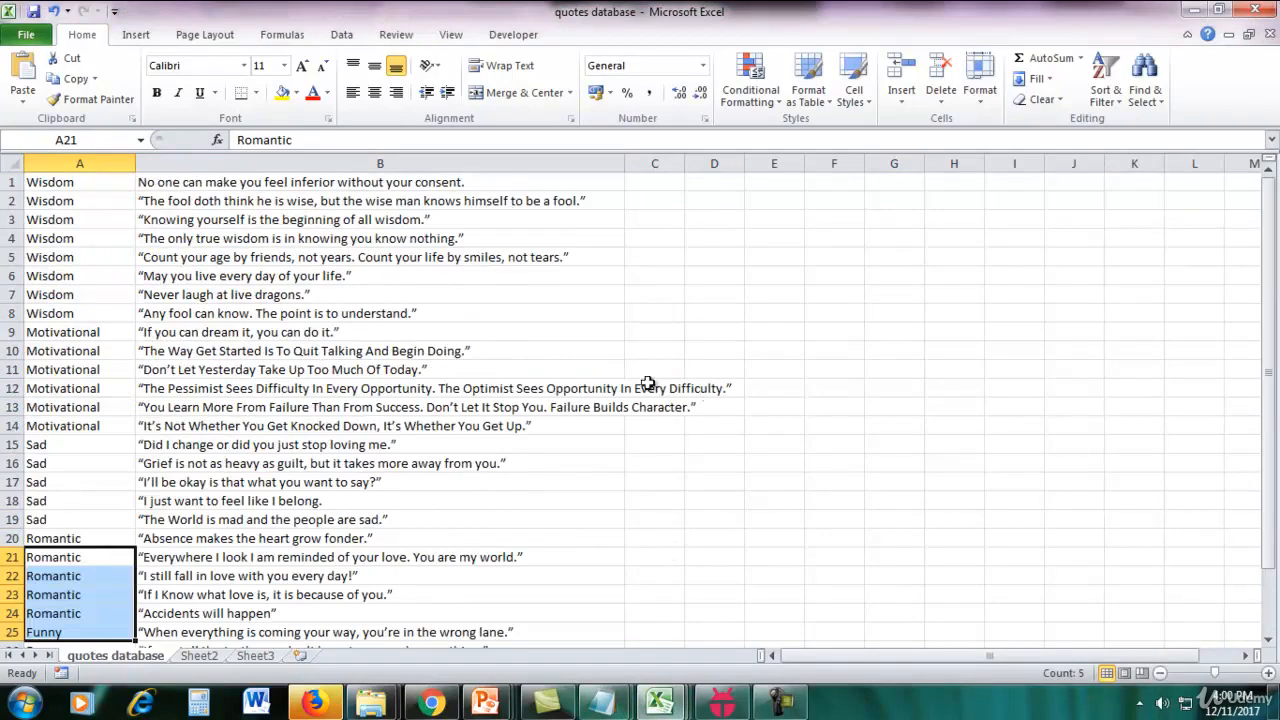
Open the Save As dialog for the quotes database workbook and show the available file types.
click(28, 35)
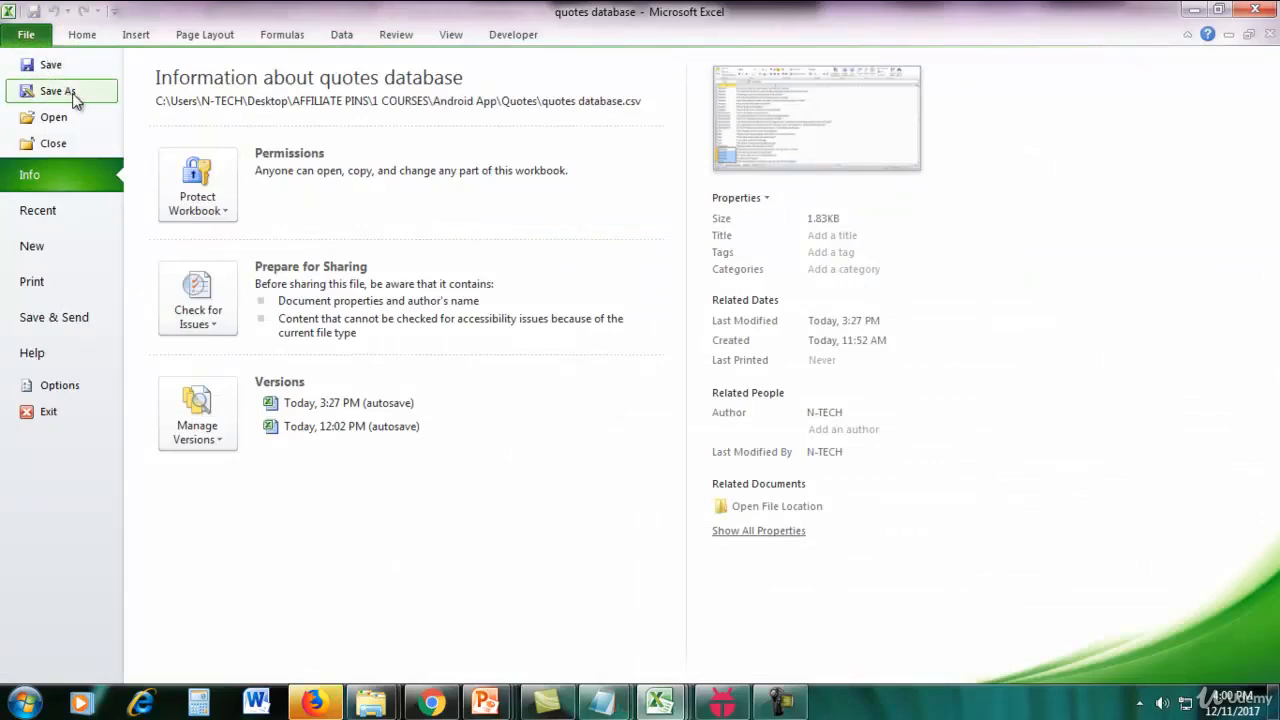
key(Escape)
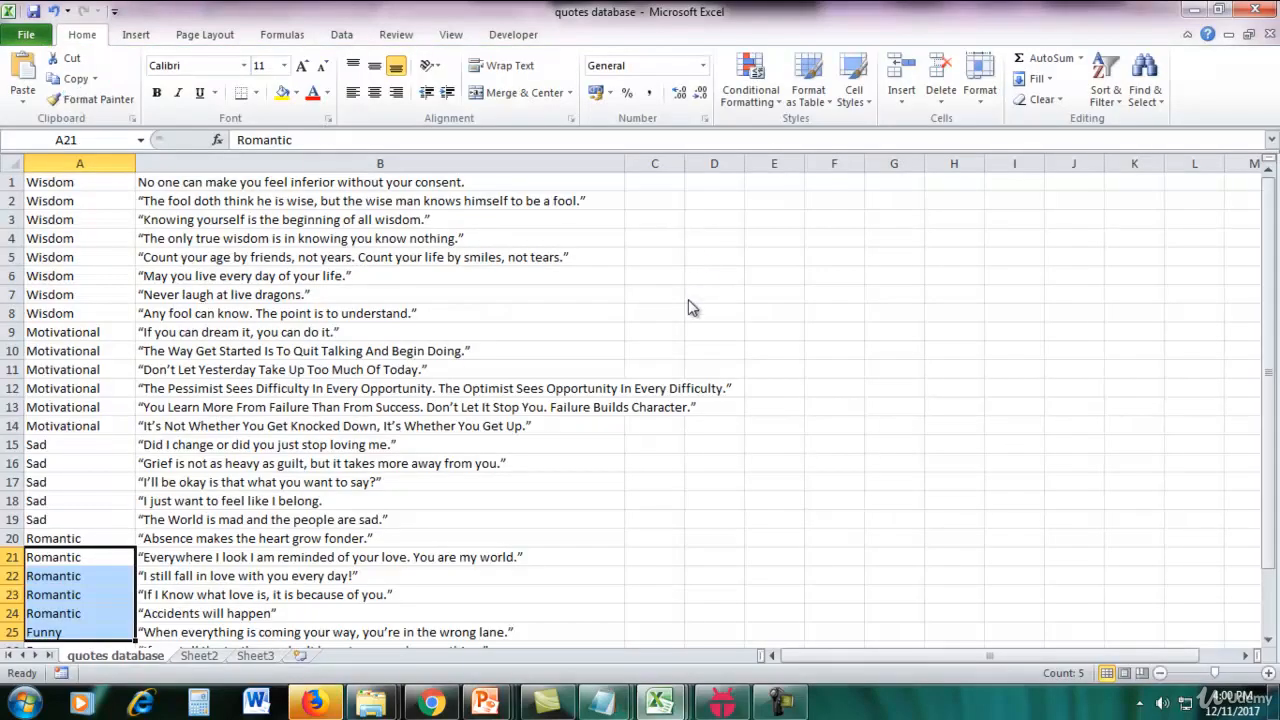
key(F12)
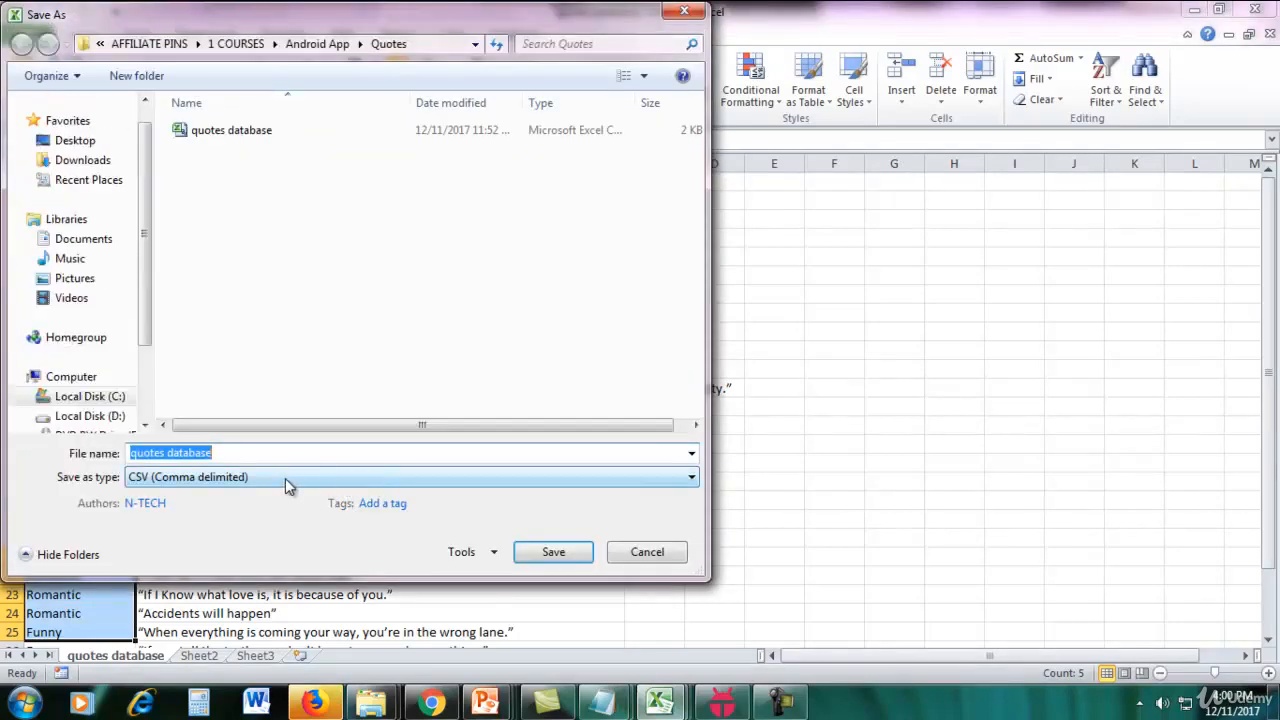
click(285, 478)
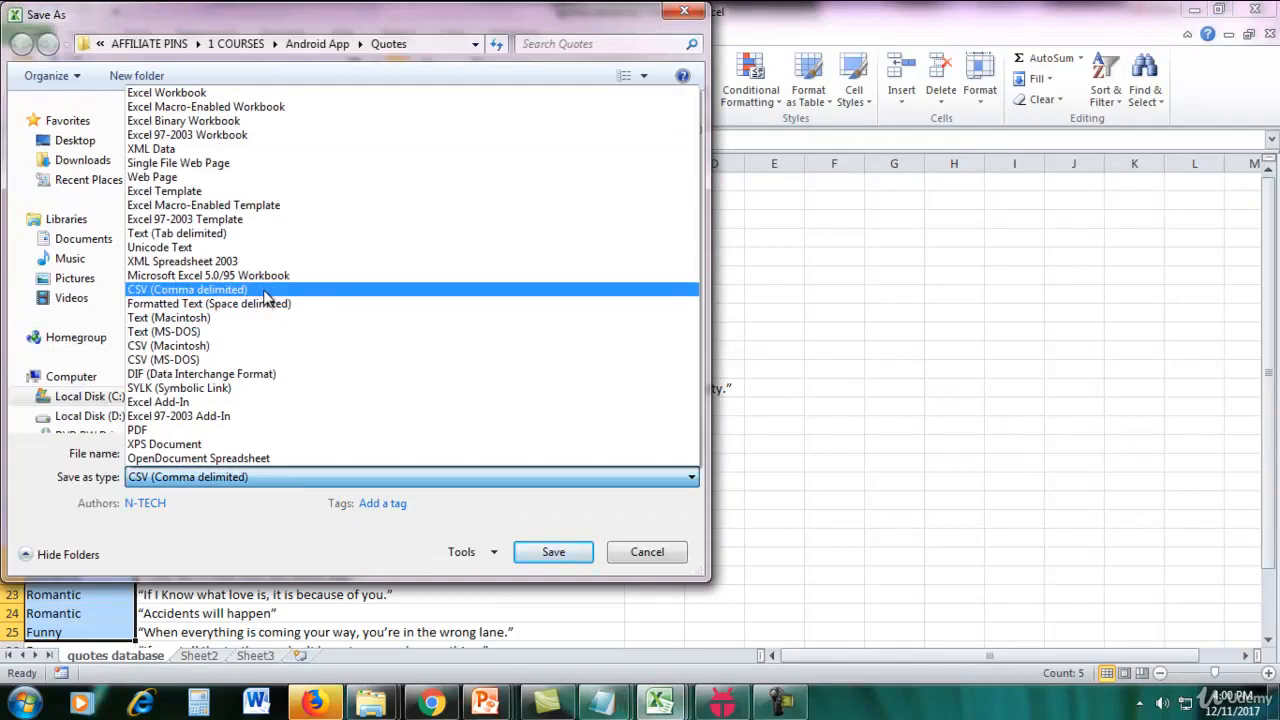
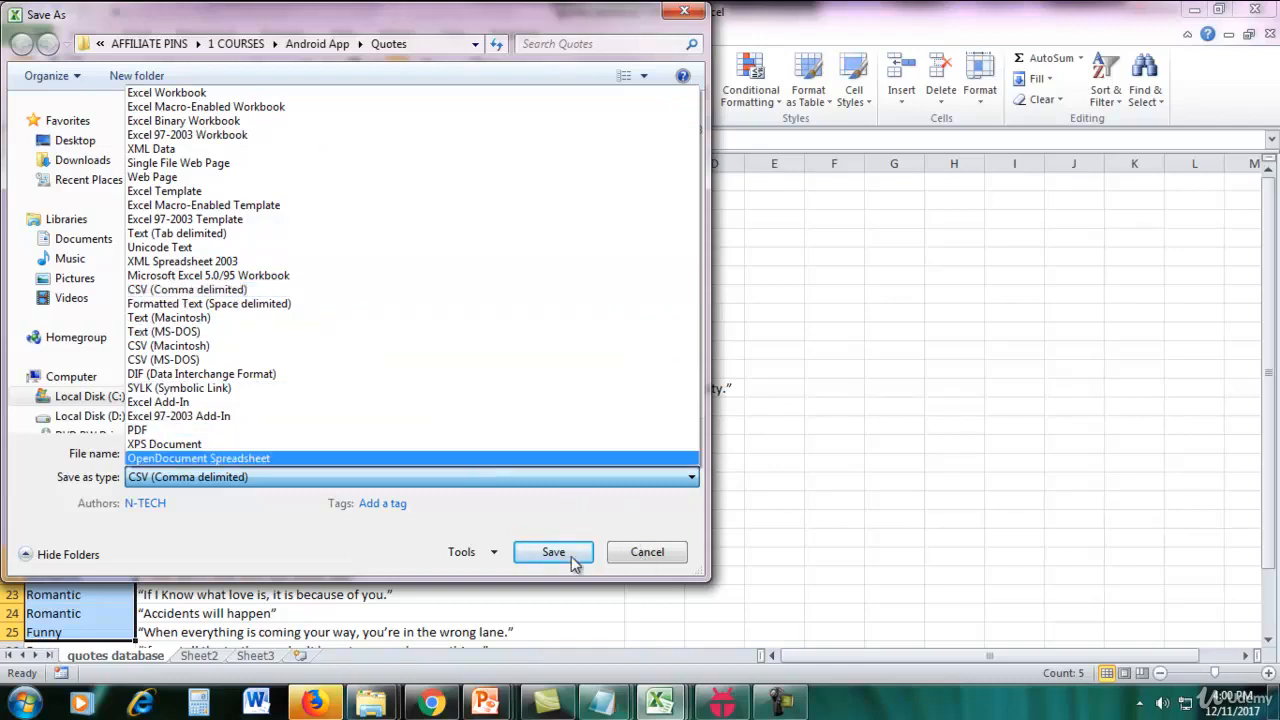
Cancel saving the workbook, switch to Chrome and close the Goodreads and Facebook pages to return to the Mobincube editor.
click(650, 552)
click(648, 553)
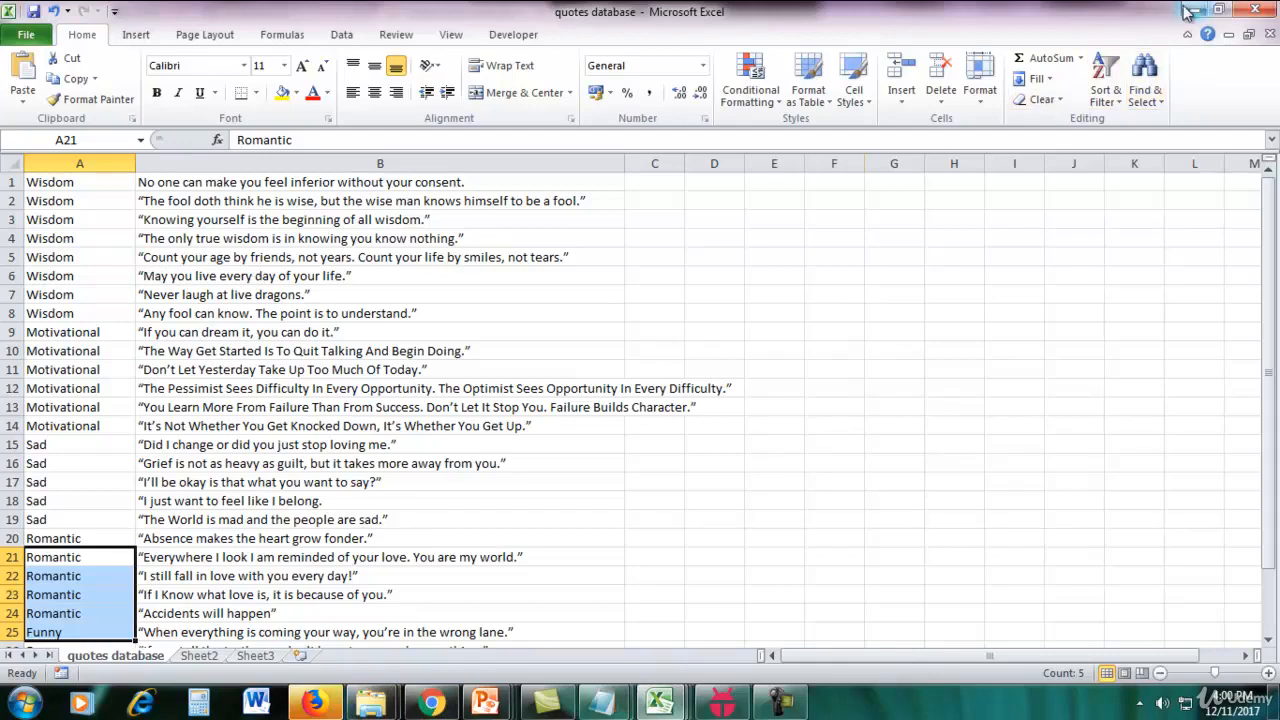
click(432, 703)
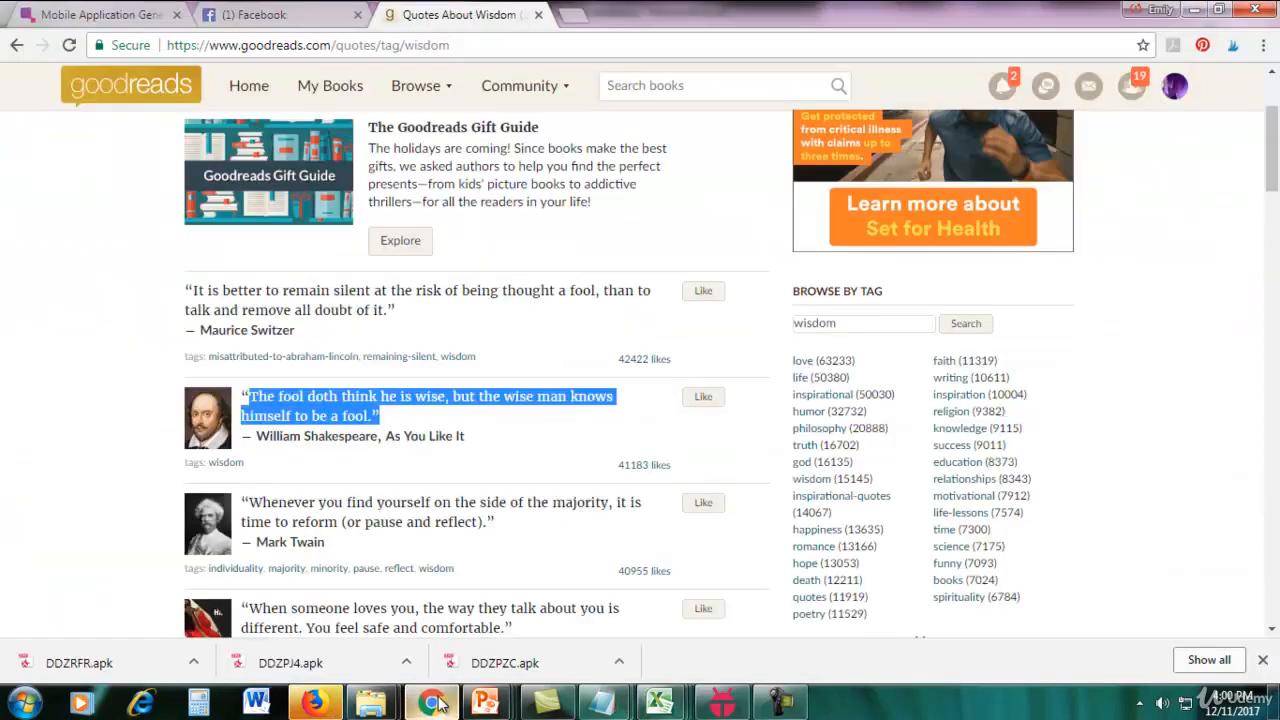
click(537, 15)
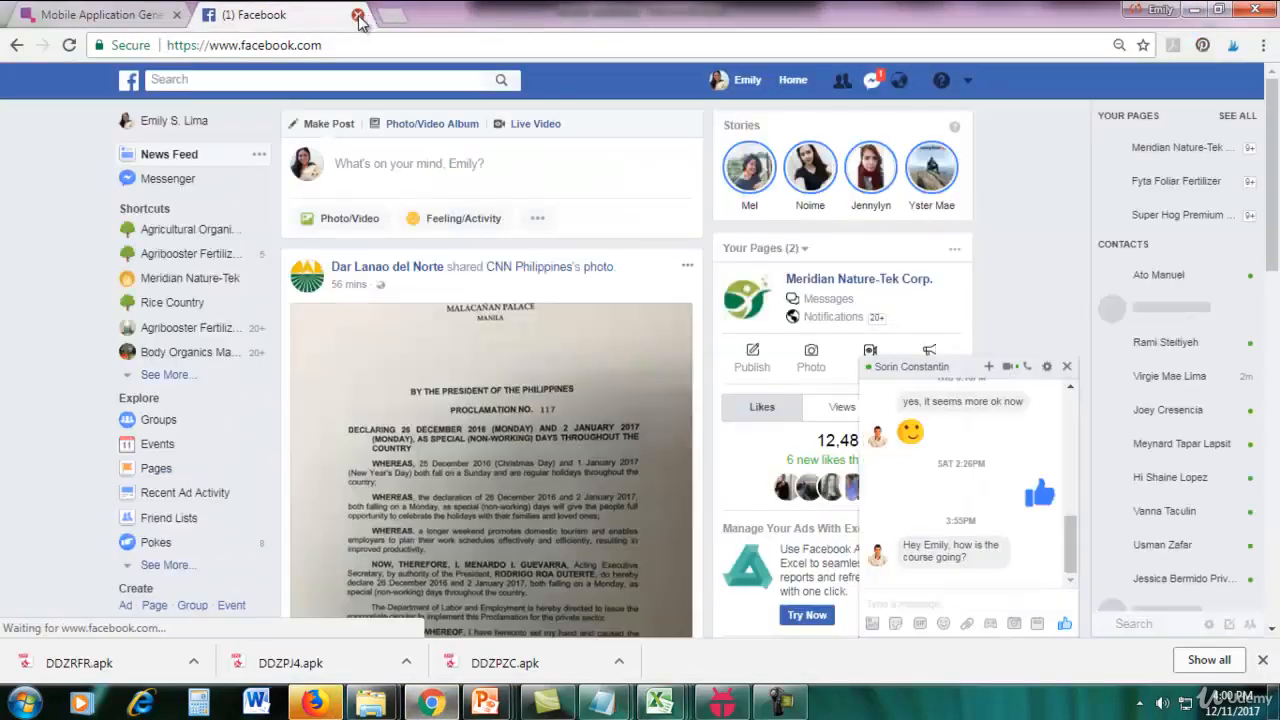
click(357, 15)
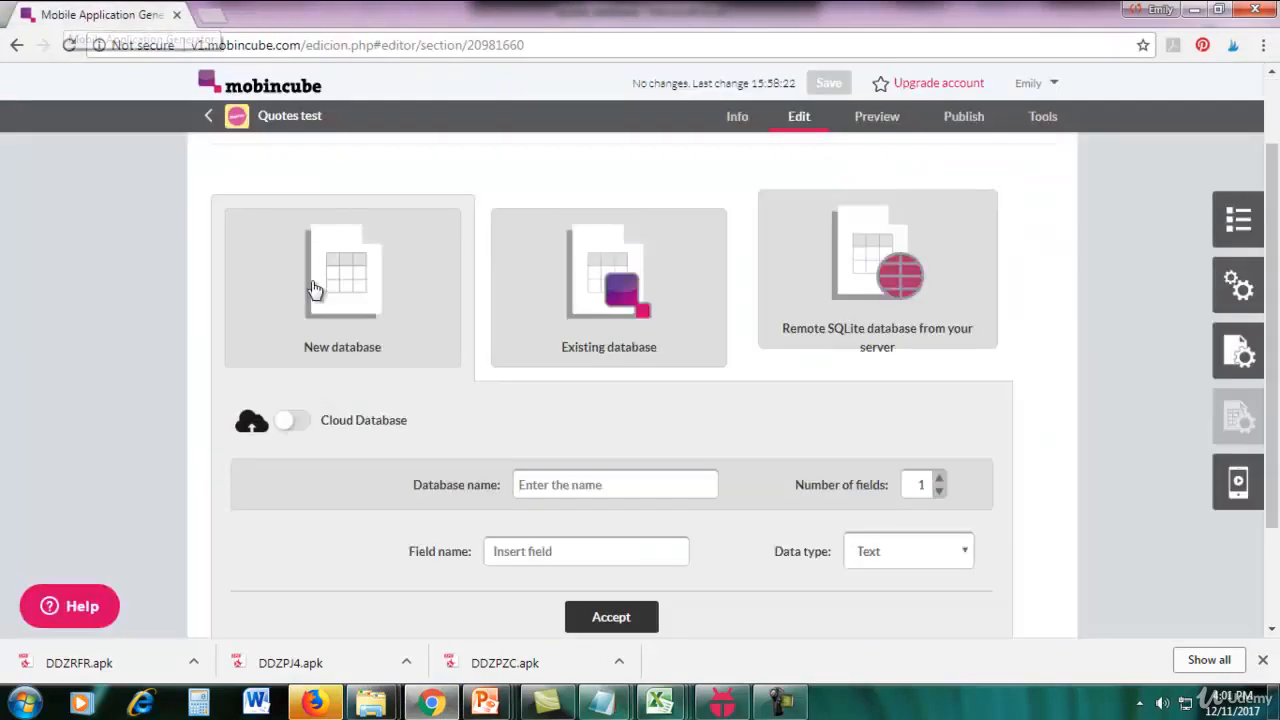
Name the new database quotes and set its number of fields to 2.
mouse_move(1272, 242)
mouse_down()
mouse_move(1272, 204)
mouse_move(1272, 262)
mouse_up()
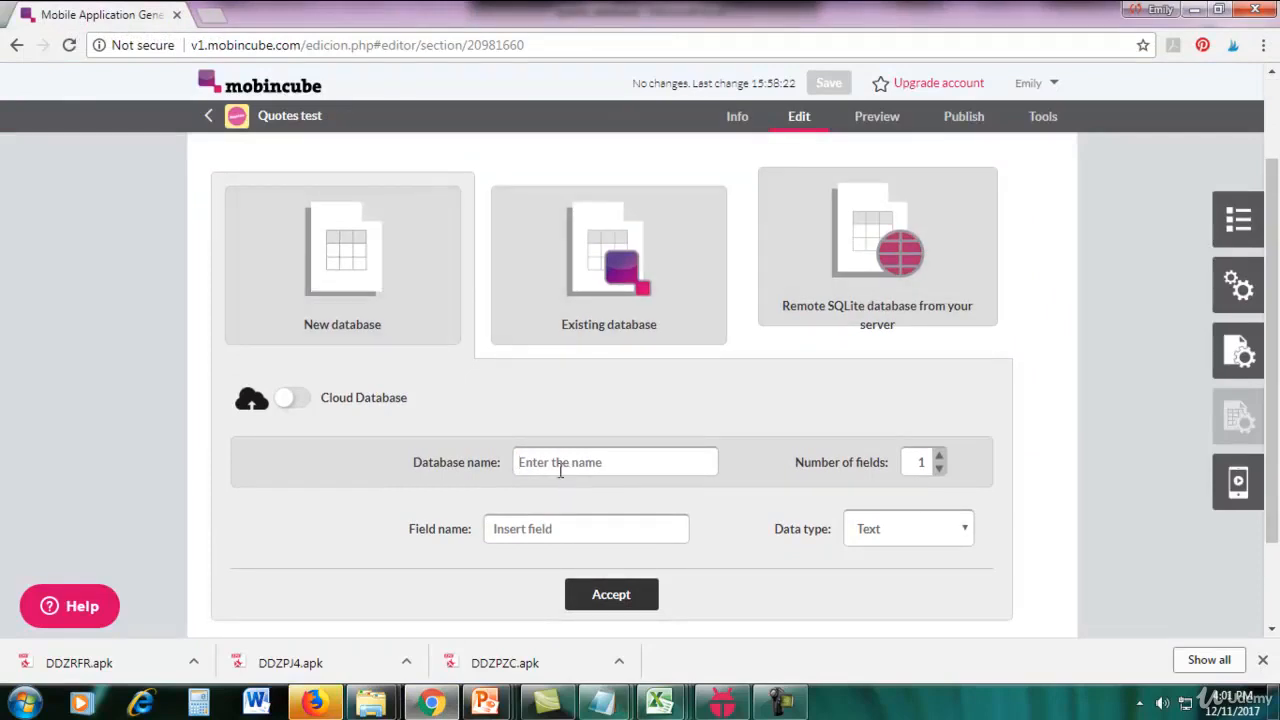
text(quotes)
drag(1273, 322, 1273, 344)
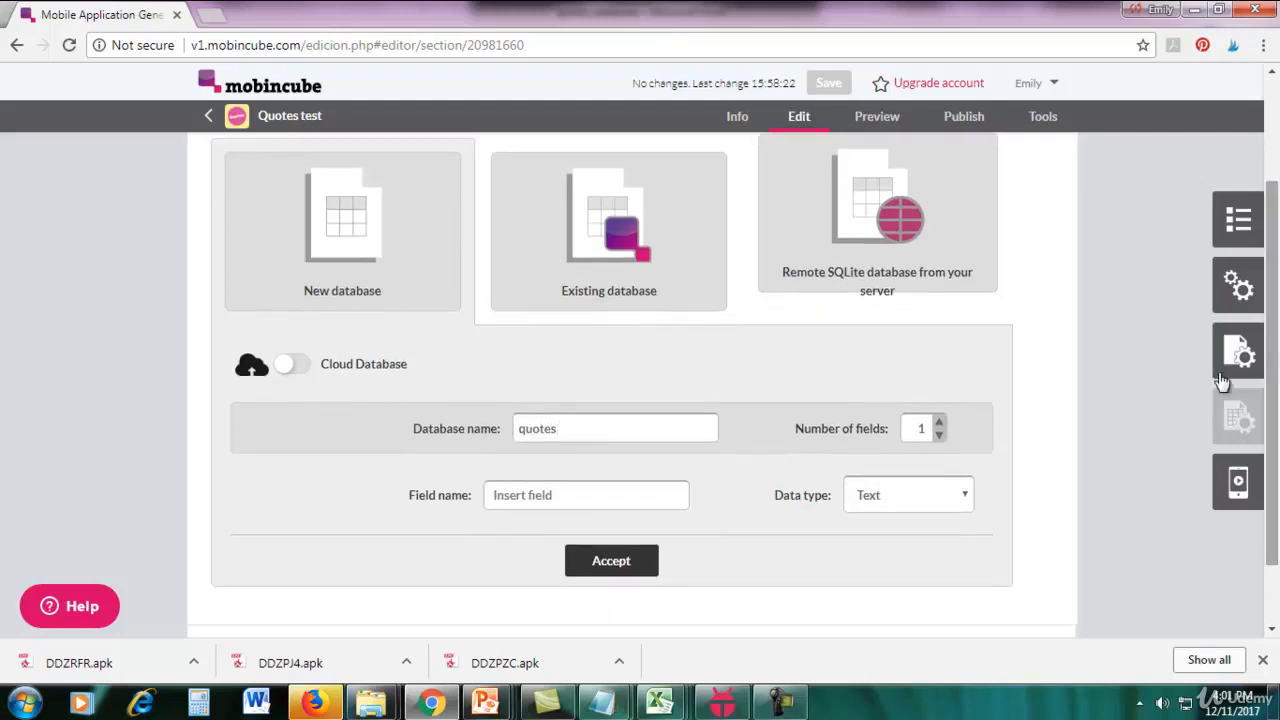
click(940, 424)
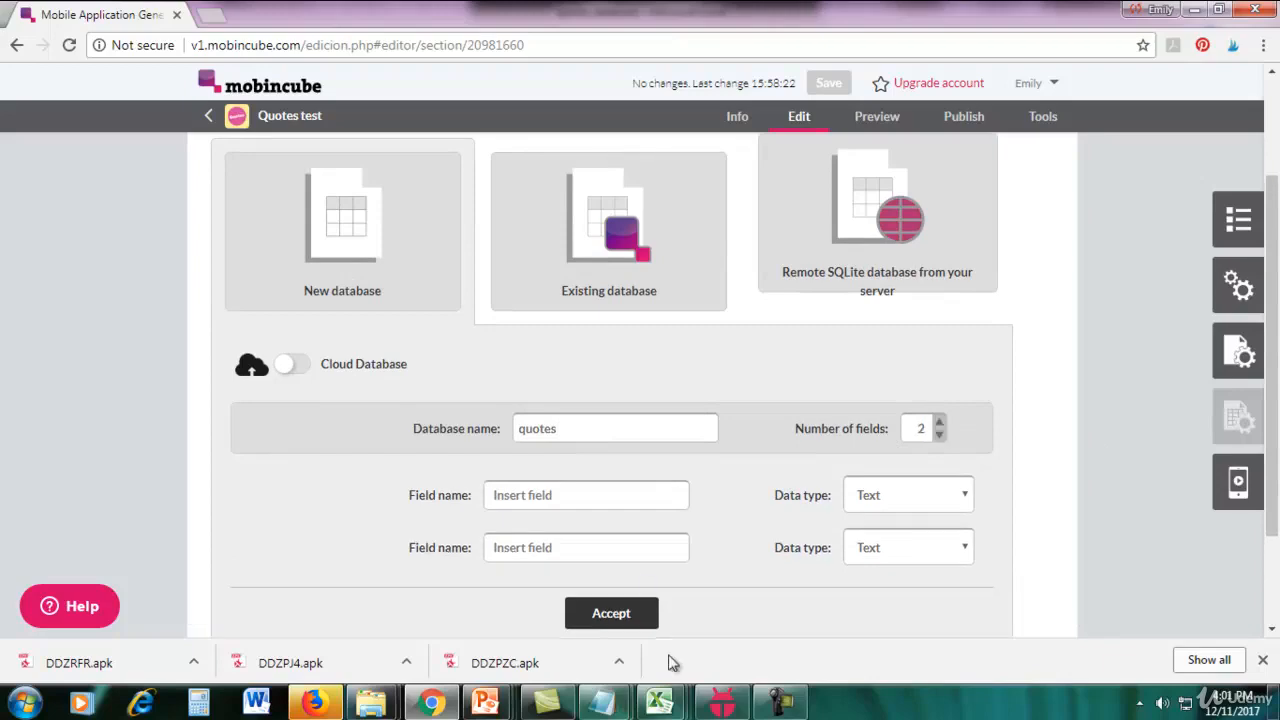
Switch to the quotes database workbook in Excel and examine the category column A and quote column B.
click(659, 703)
click(436, 607)
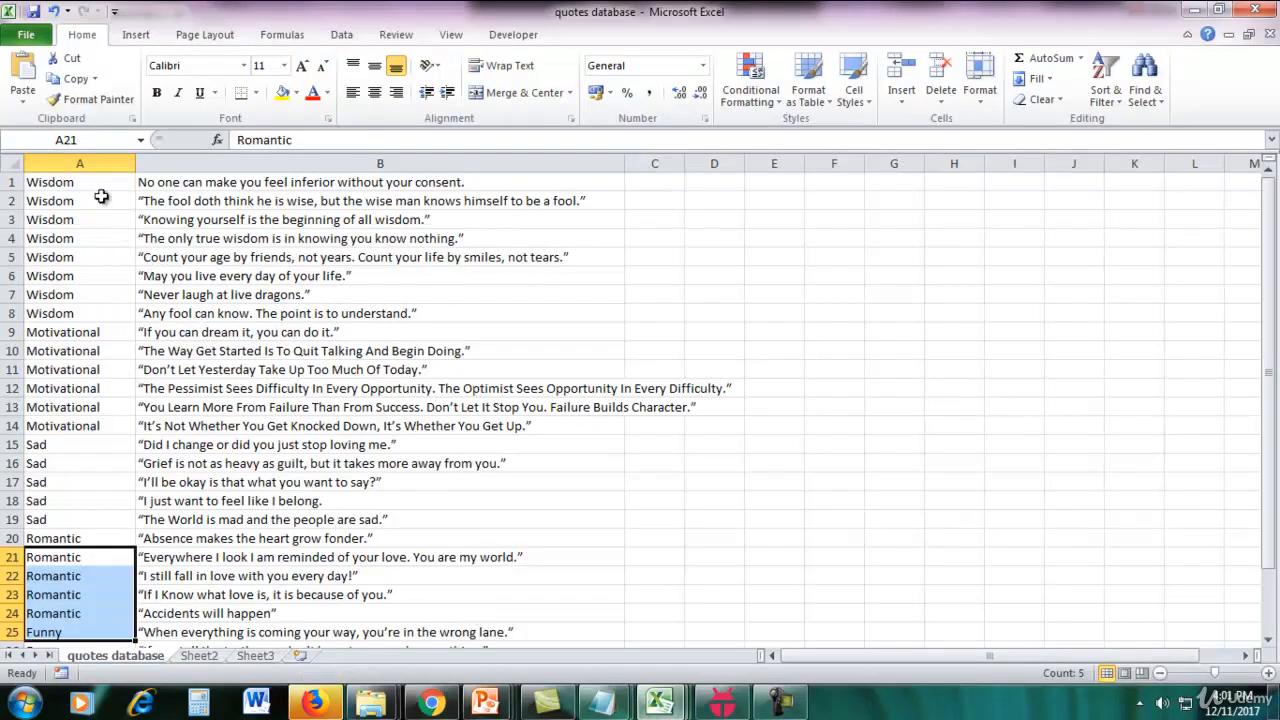
drag(88, 182, 62, 501)
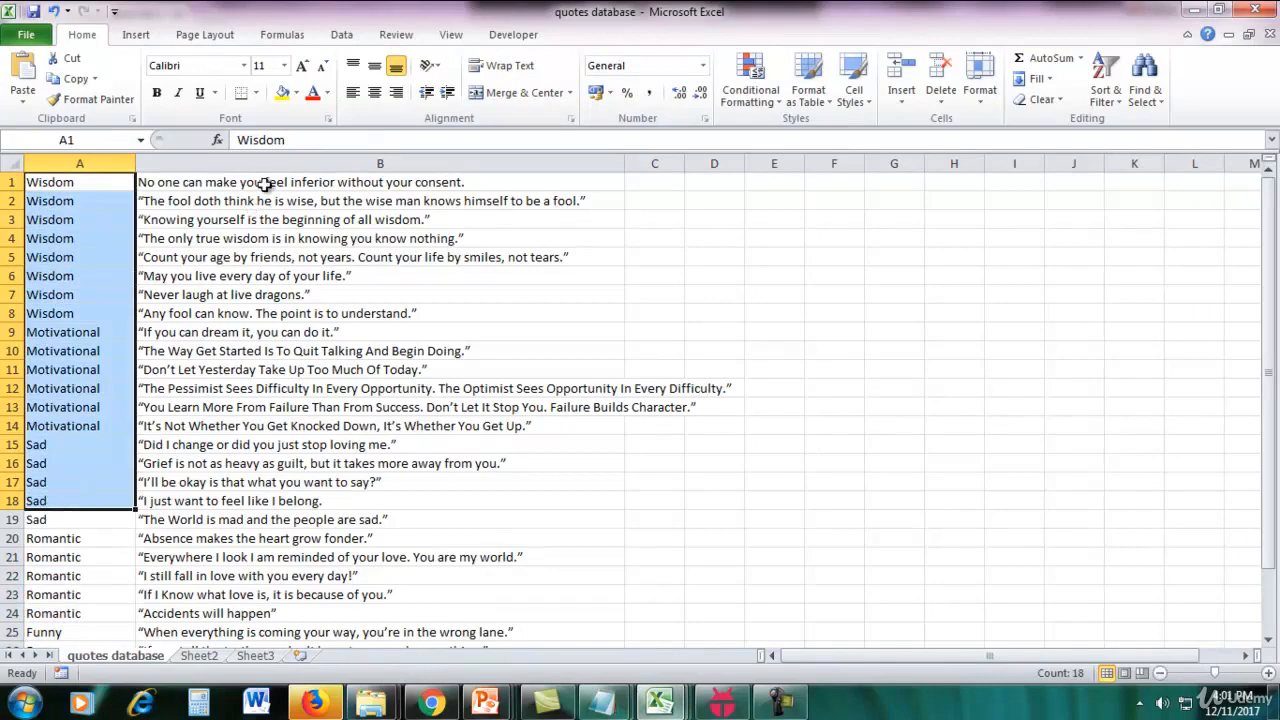
drag(266, 186, 267, 478)
click(100, 218)
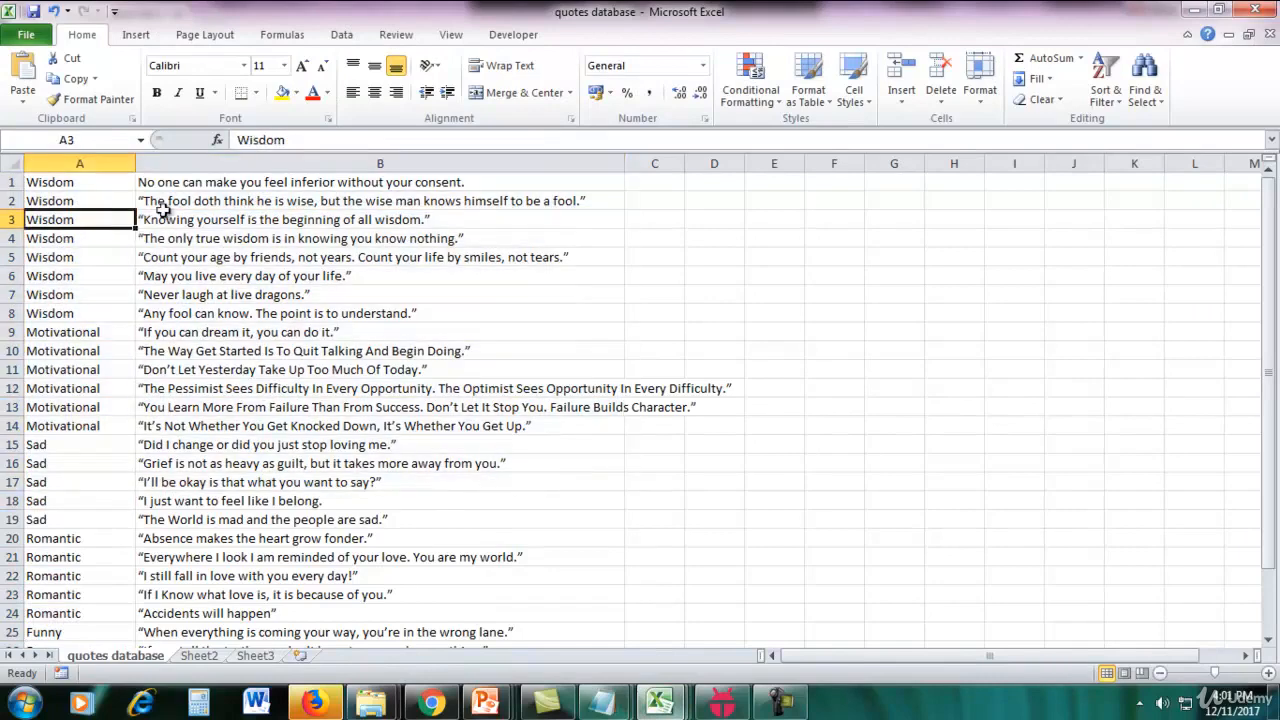
click(200, 216)
Back in Mobincube, name the two text fields type and quote and create the quotes database.
click(431, 703)
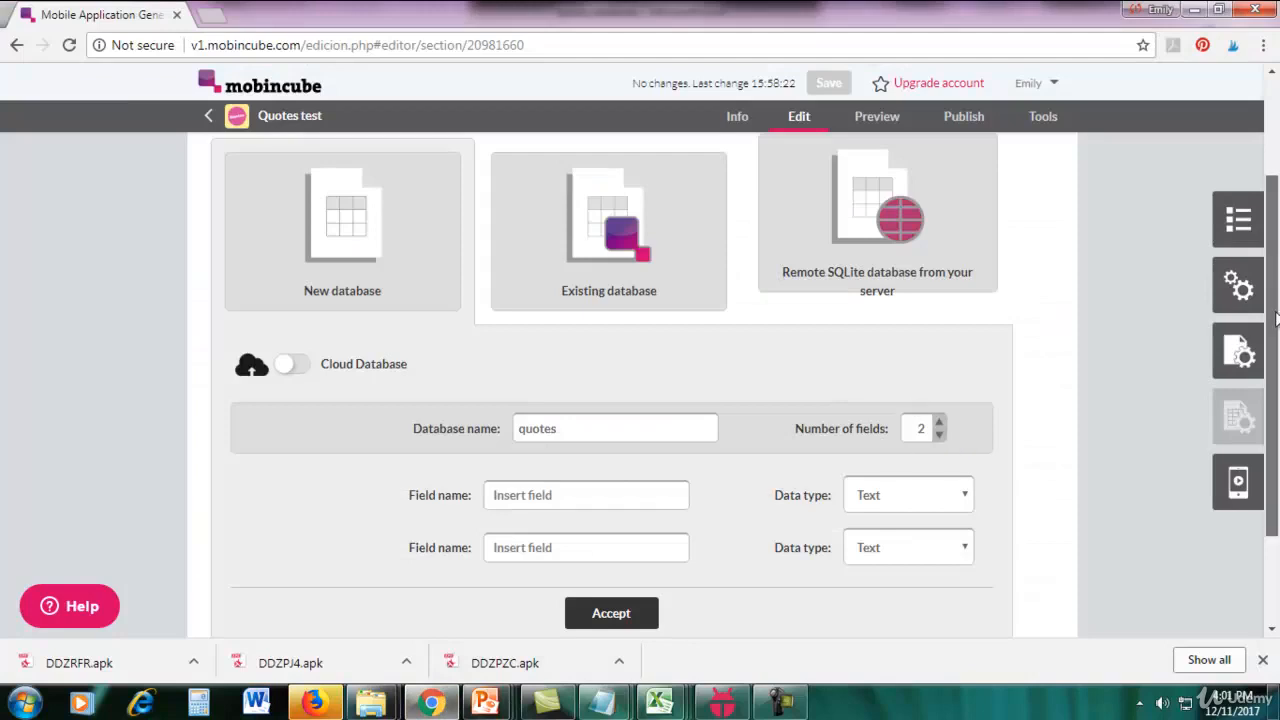
scroll(658, 452, down, 1)
click(638, 476)
text(type)
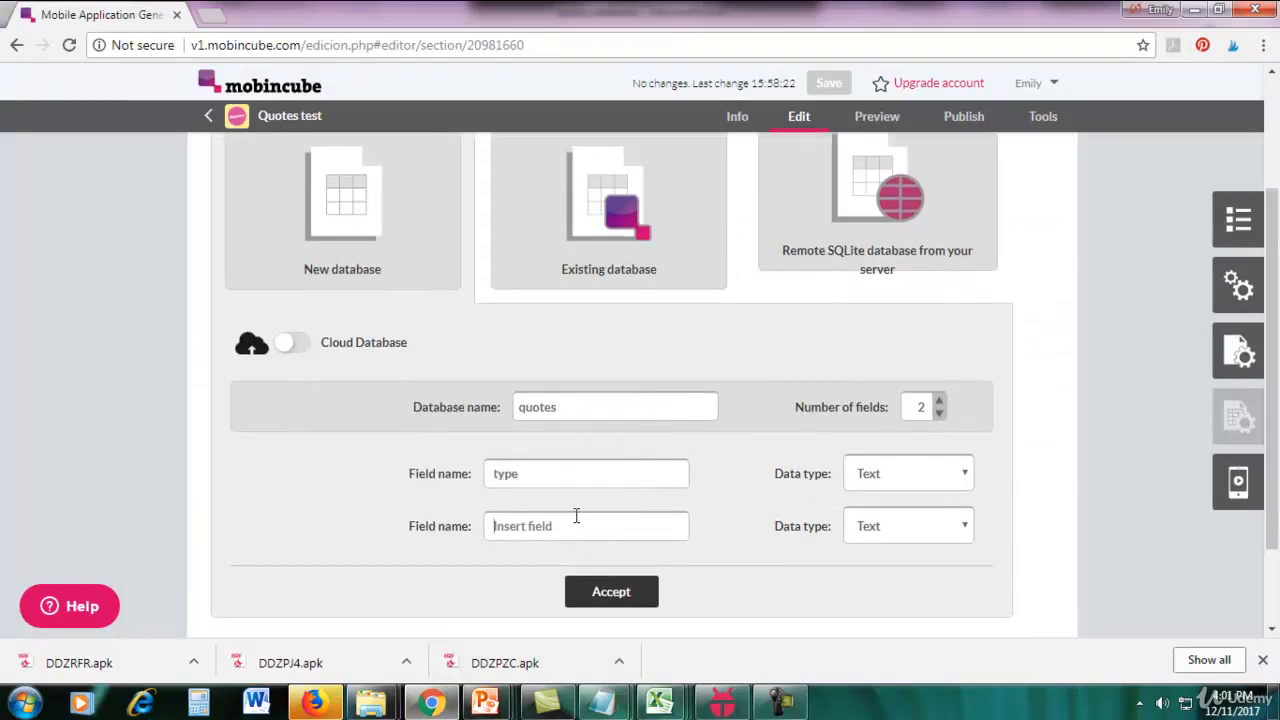
text(quote)
drag(550, 525, 484, 526)
click(559, 475)
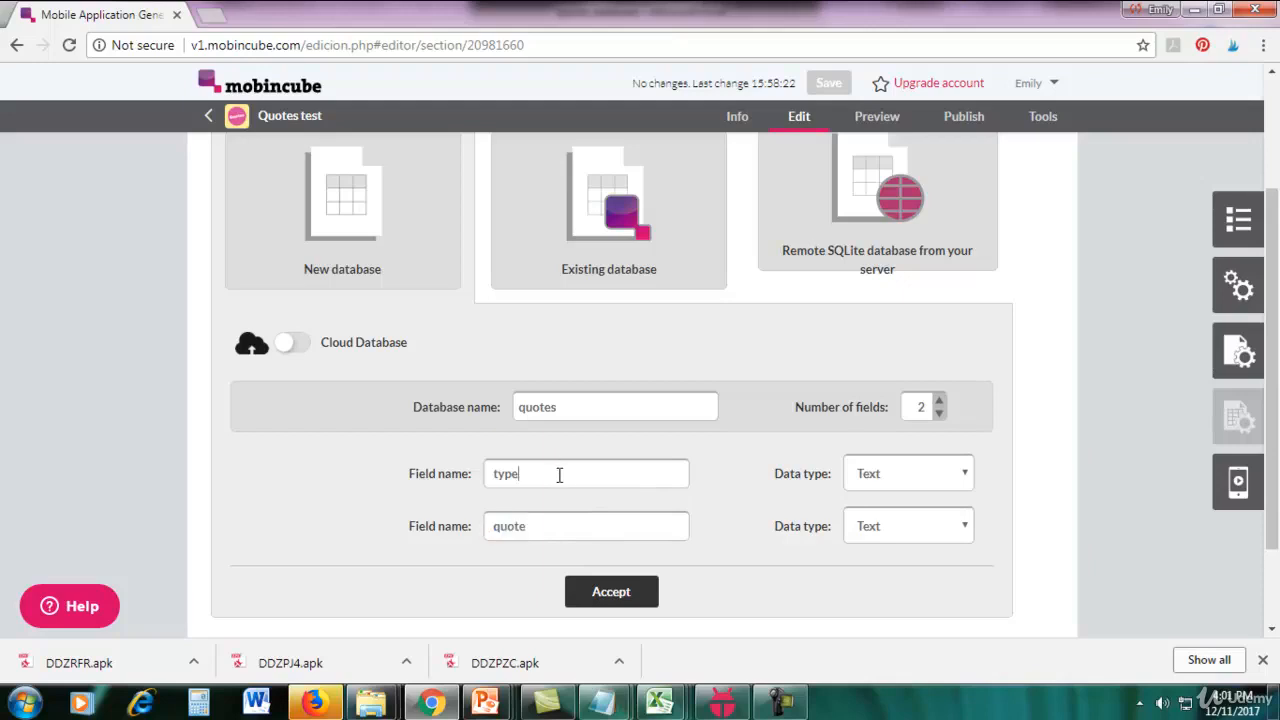
click(596, 596)
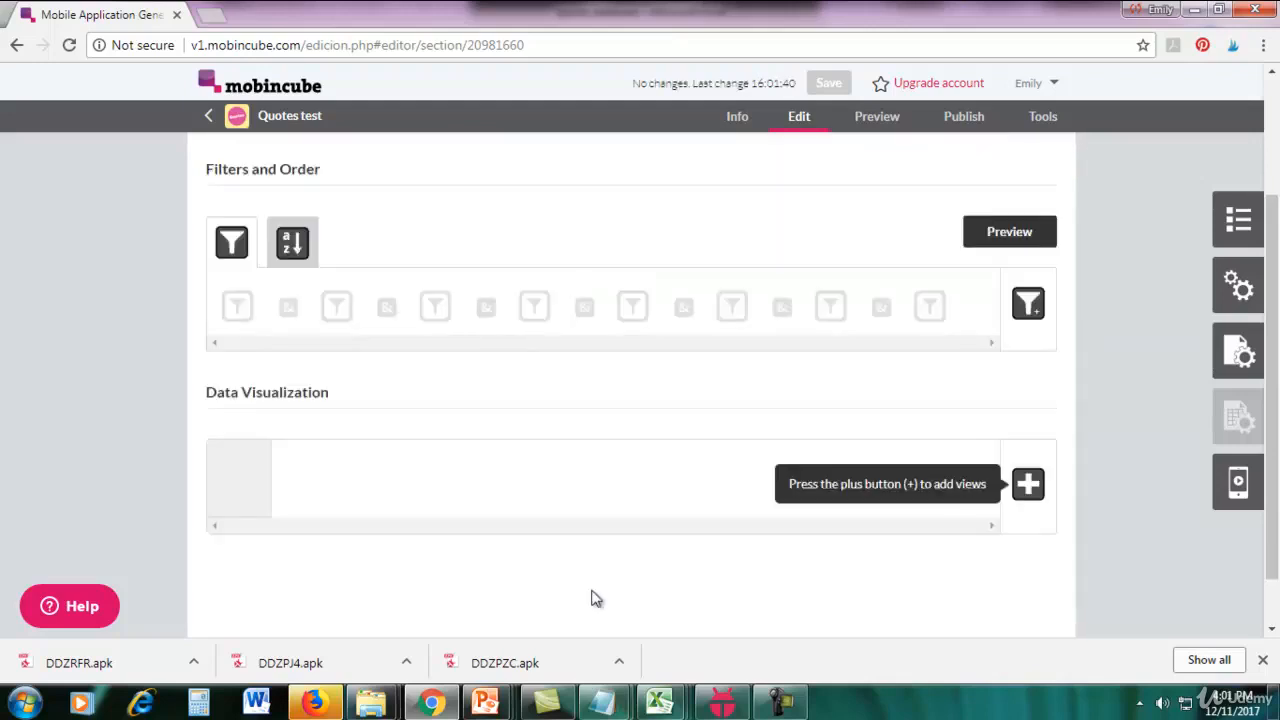
Open the quotes database for editing and import the quotes database CSV file with Comma (,) as the separator.
scroll(357, 256, up, 3)
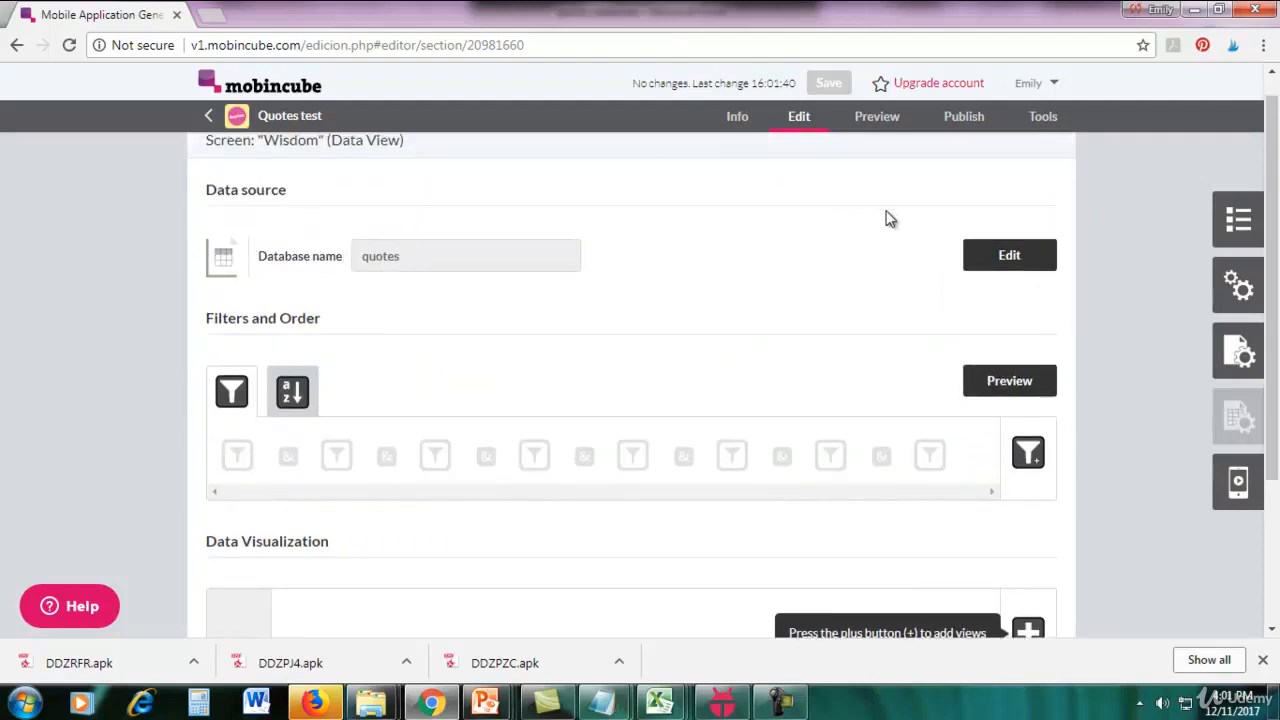
click(986, 273)
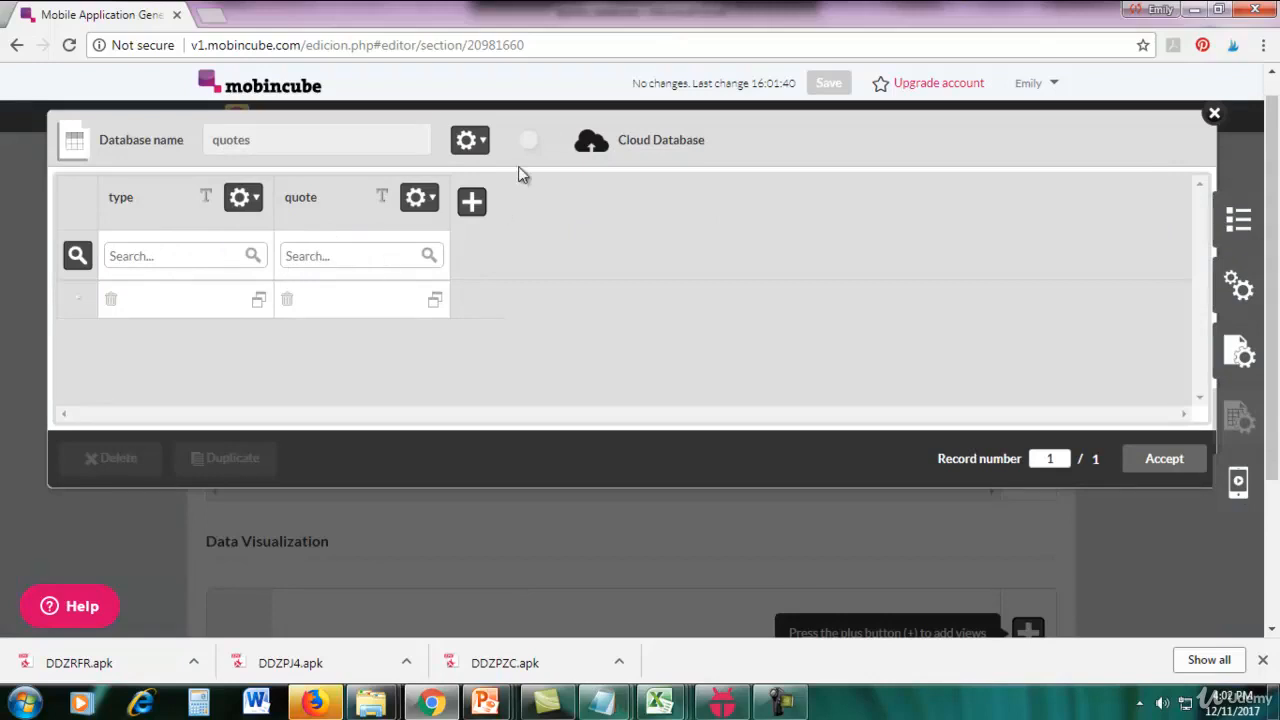
click(472, 143)
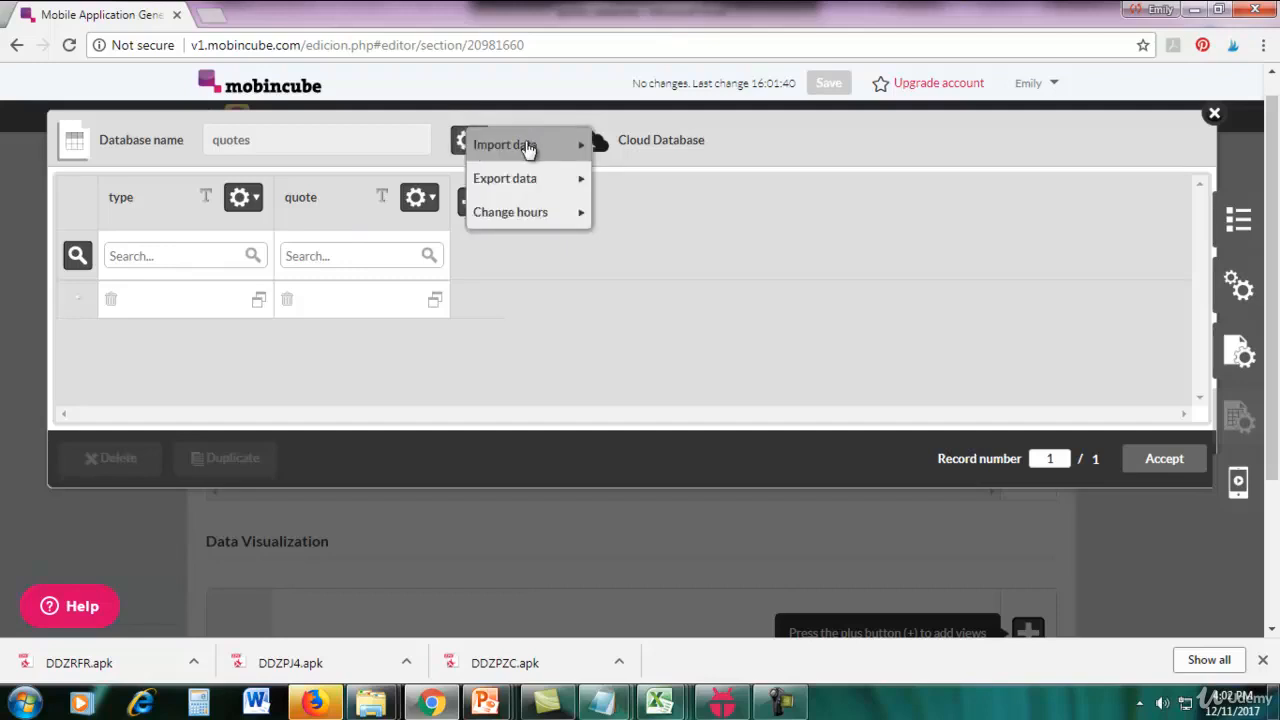
click(528, 148)
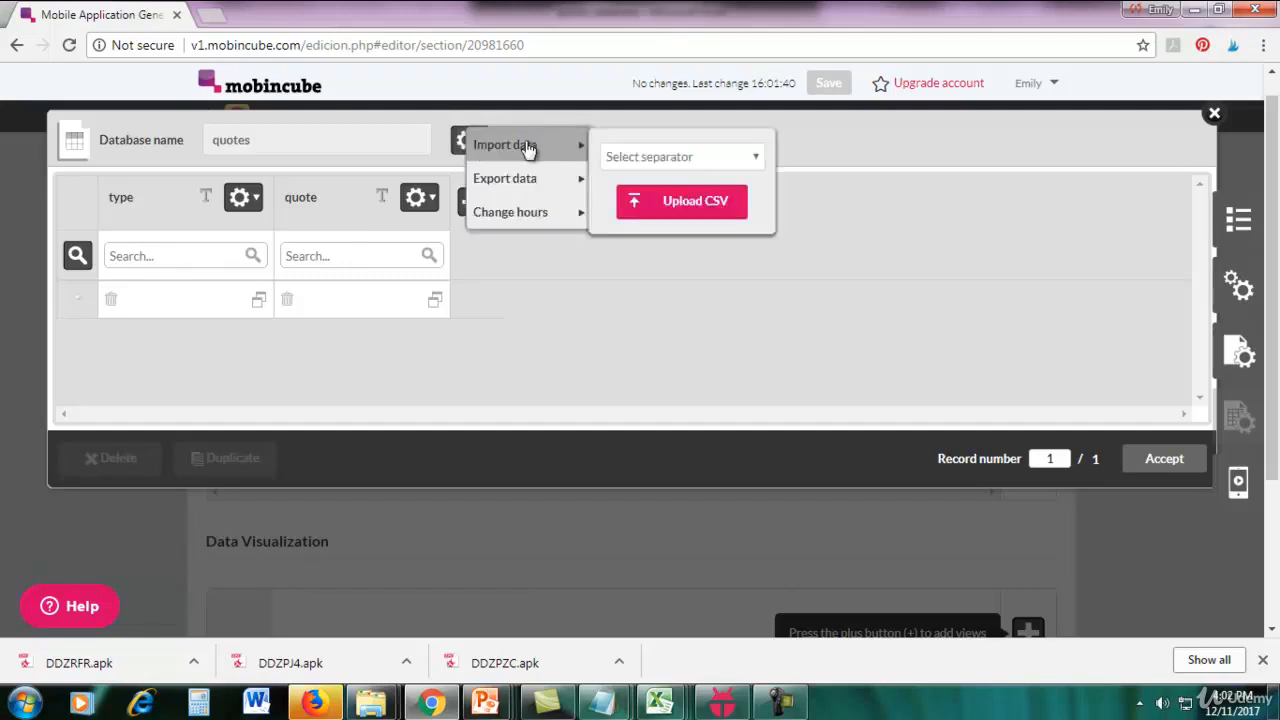
click(677, 158)
click(655, 201)
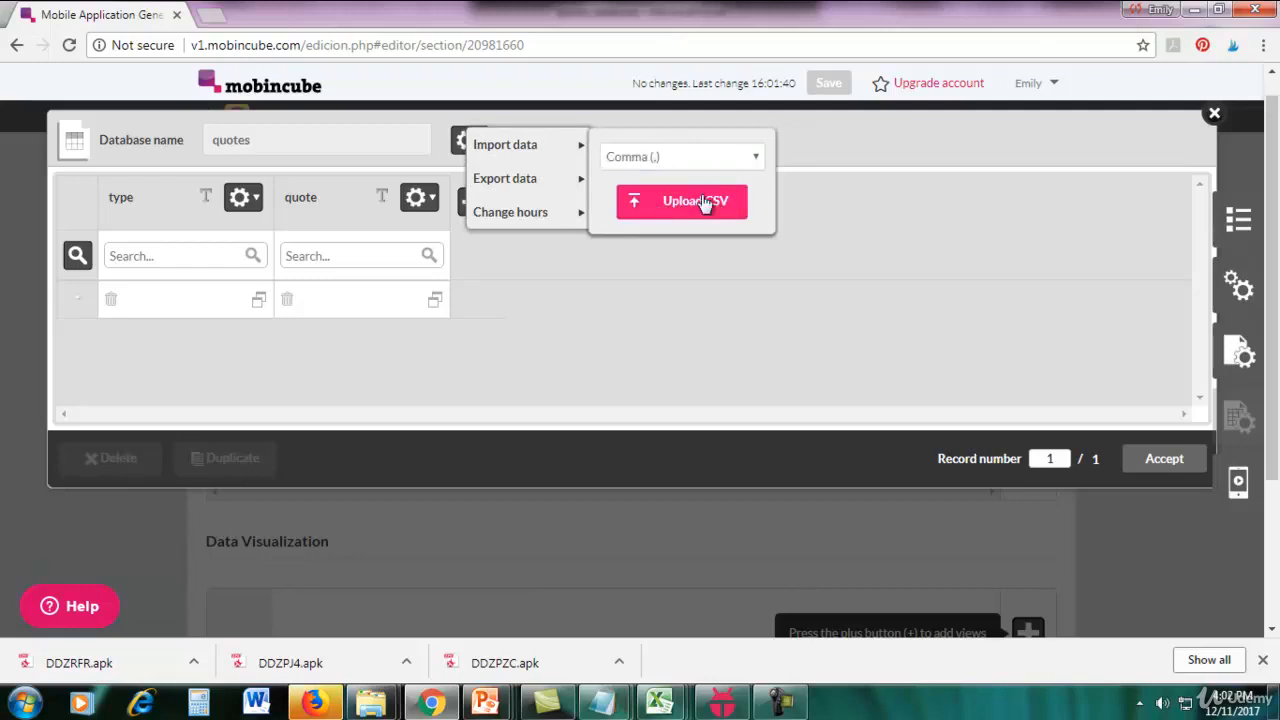
click(694, 203)
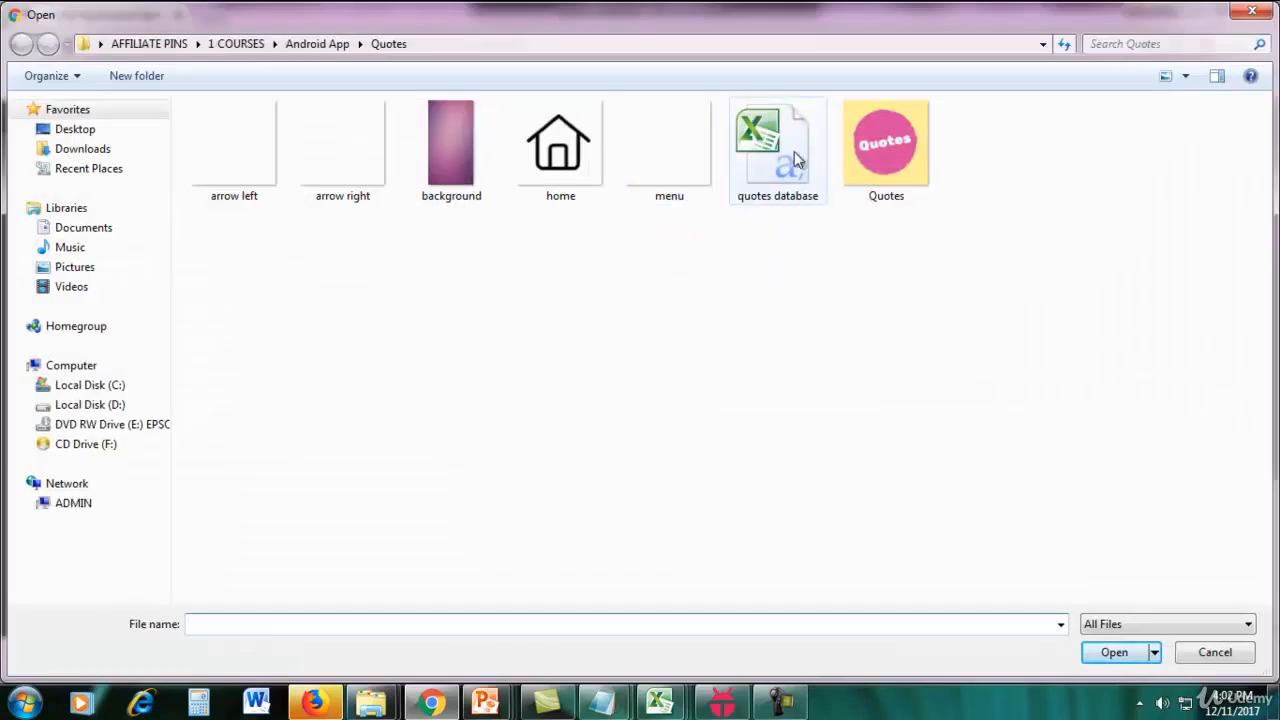
double_click(787, 177)
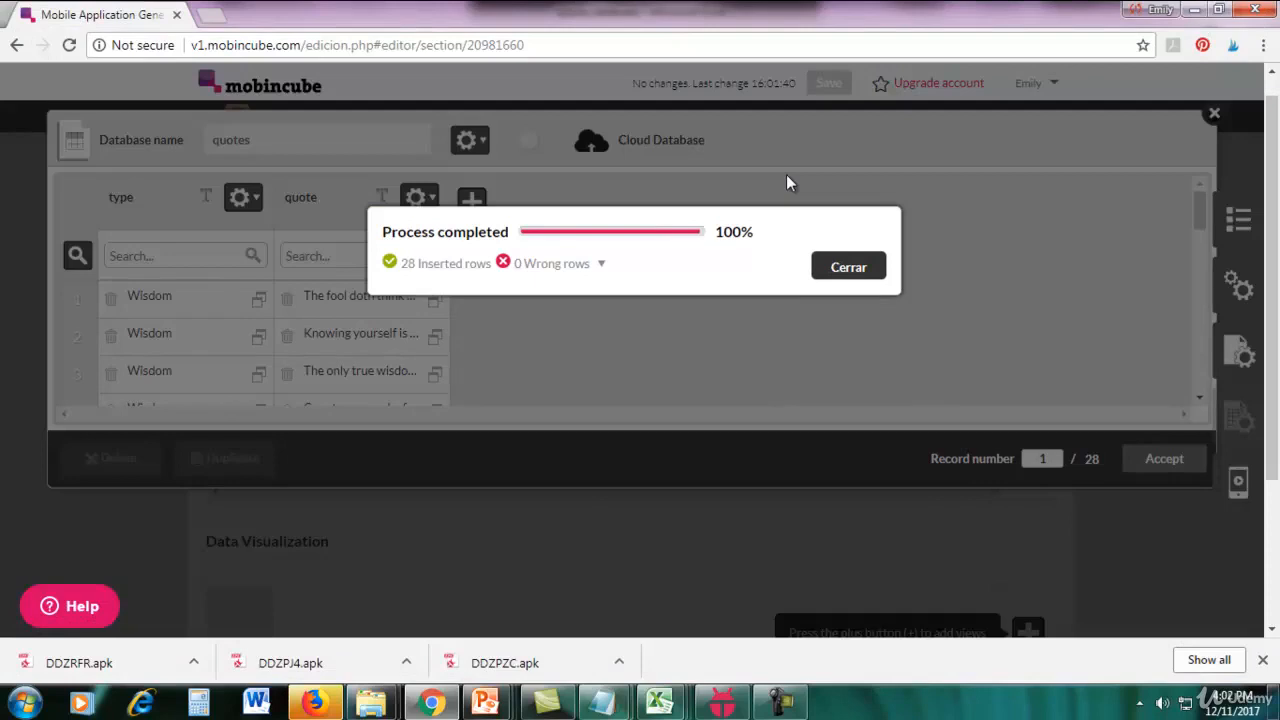
click(848, 269)
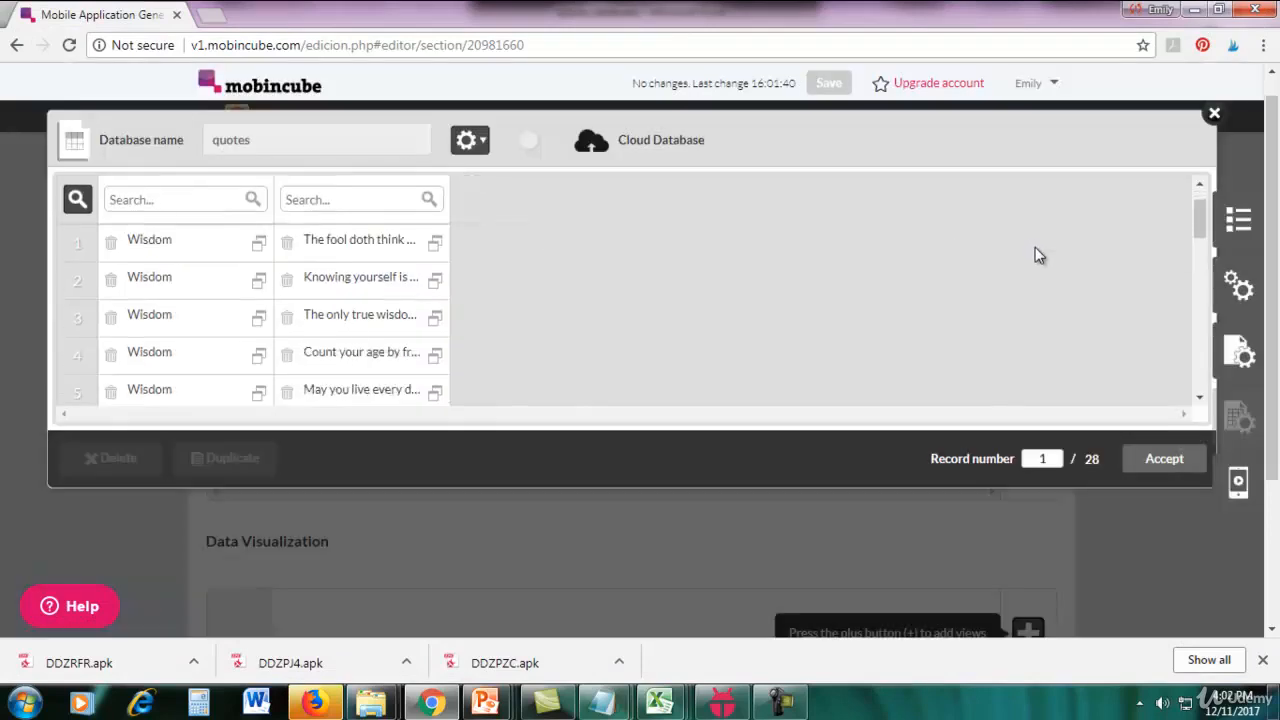
Compare the imported records with the rows of the quotes database workbook in Excel.
scroll(1035, 247, down, 4)
scroll(654, 277, up, 6)
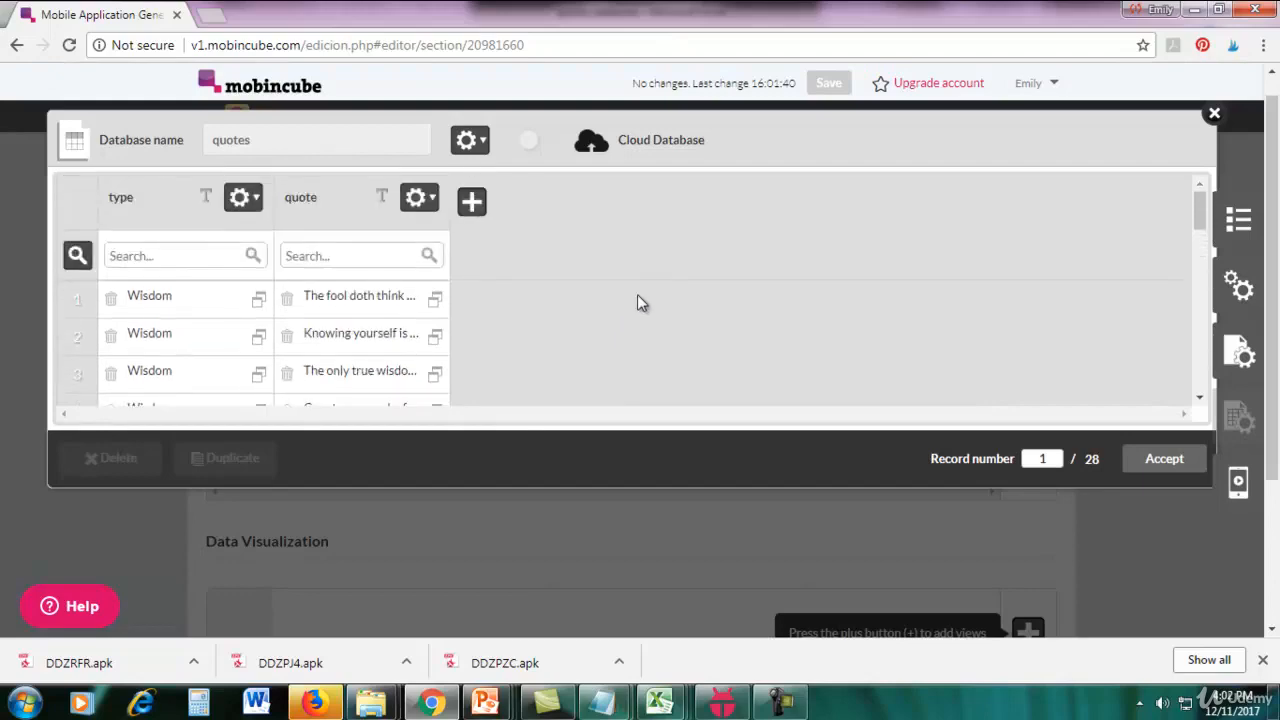
scroll(500, 309, down, 2)
mouse_move(668, 710)
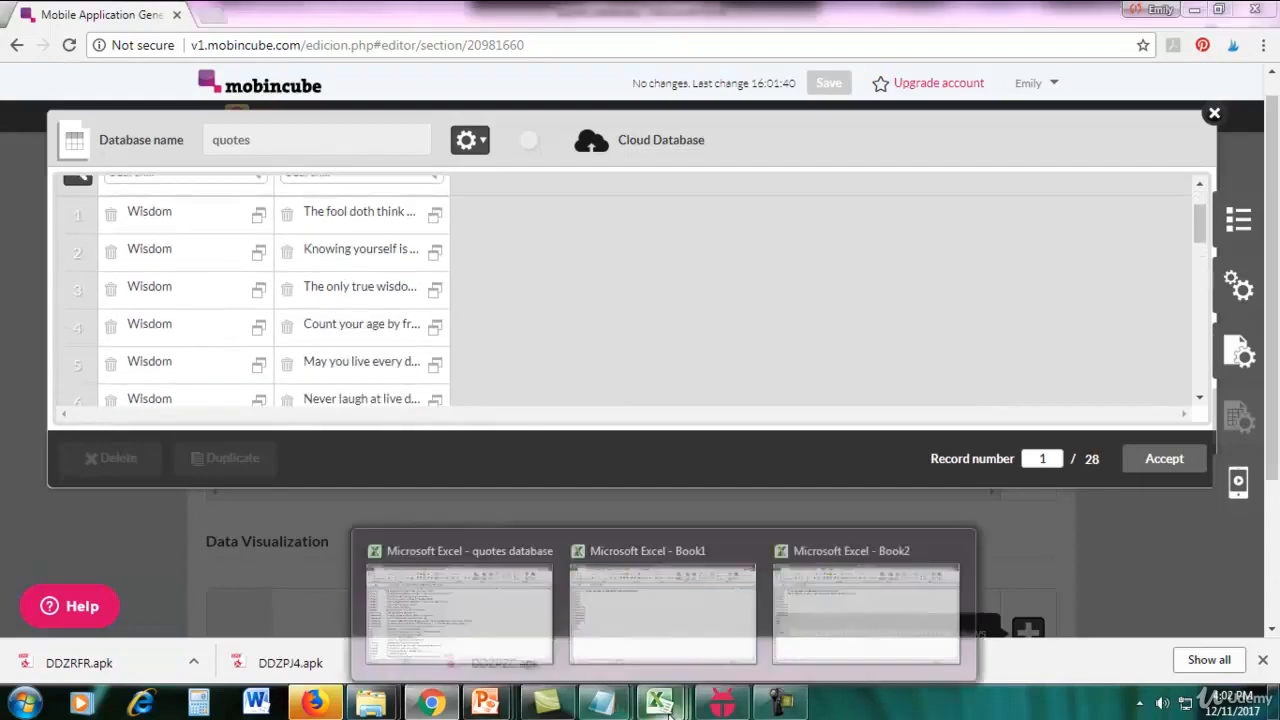
click(508, 634)
scroll(348, 376, down, 7)
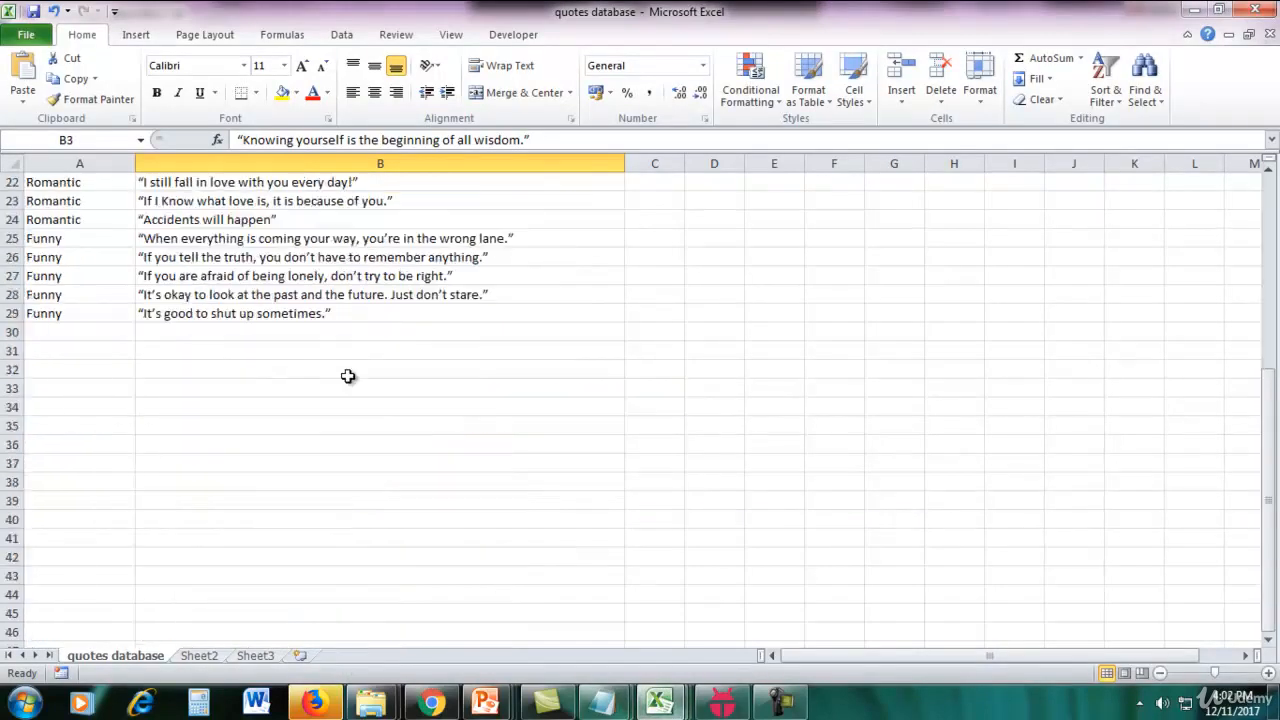
scroll(348, 376, up, 6)
click(1193, 10)
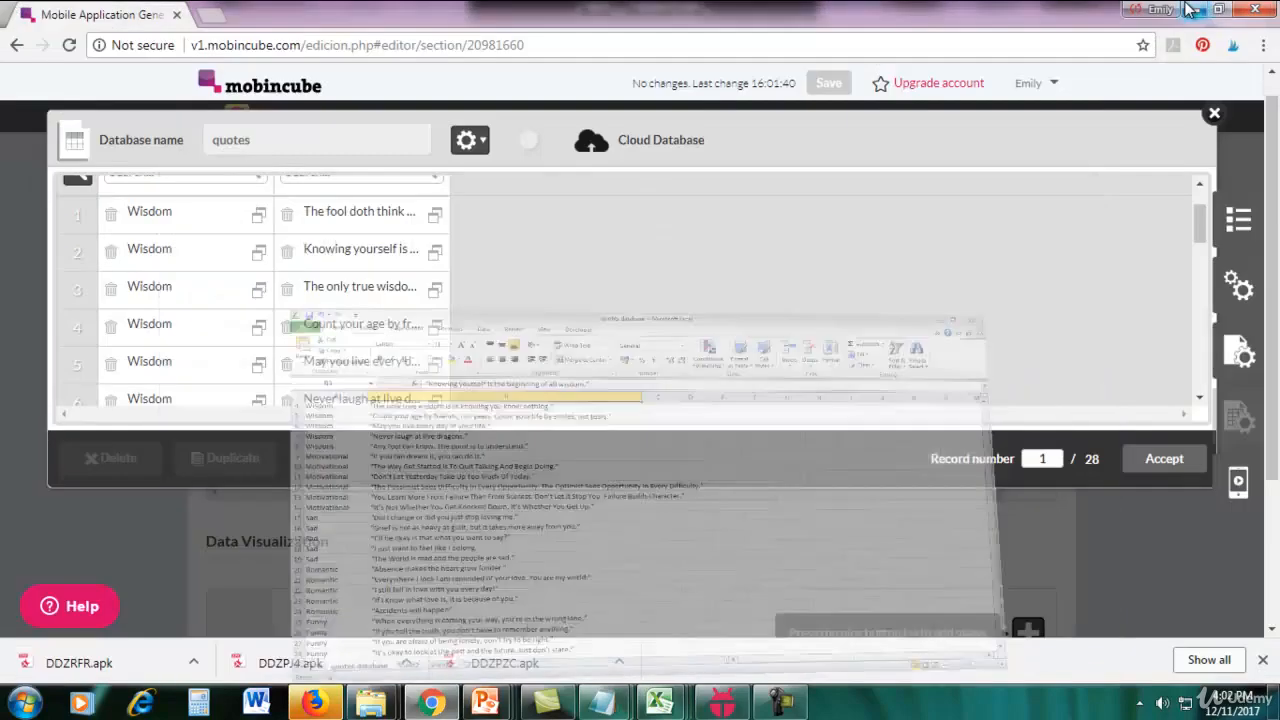
Review the imported type and quote records and accept the quotes database.
scroll(761, 307, up, 1)
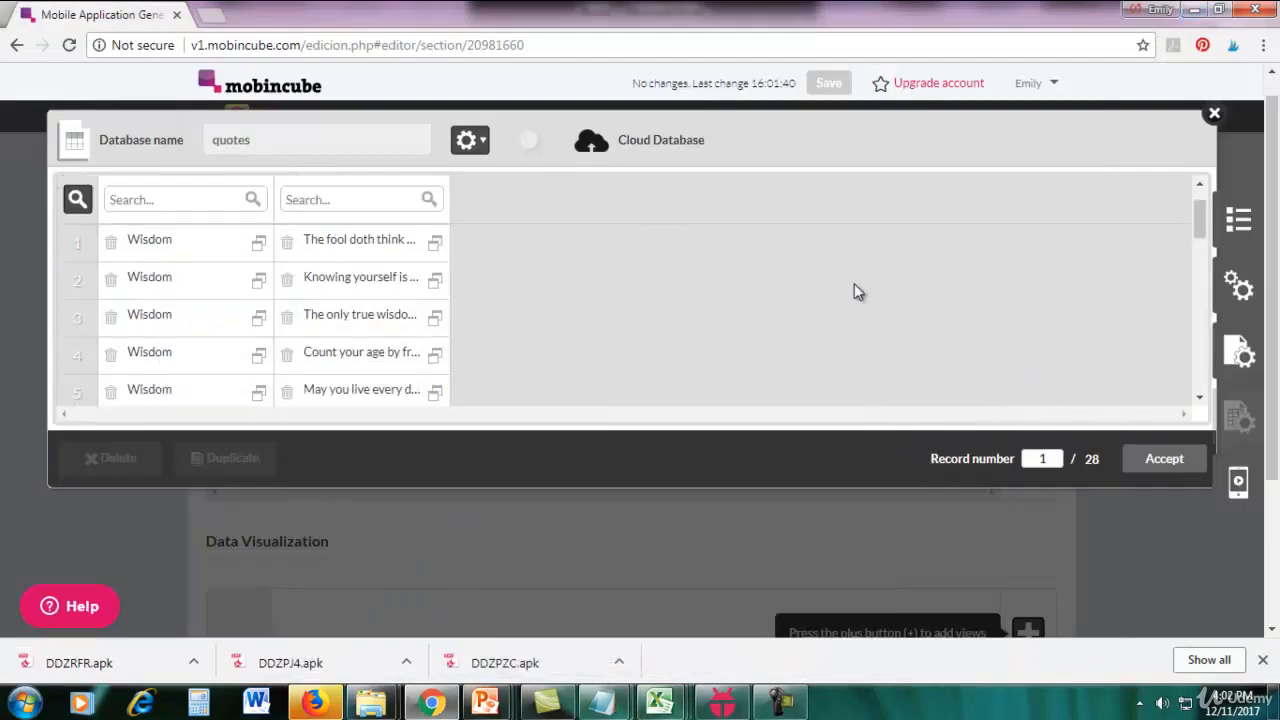
scroll(857, 291, up, 1)
scroll(671, 267, down, 7)
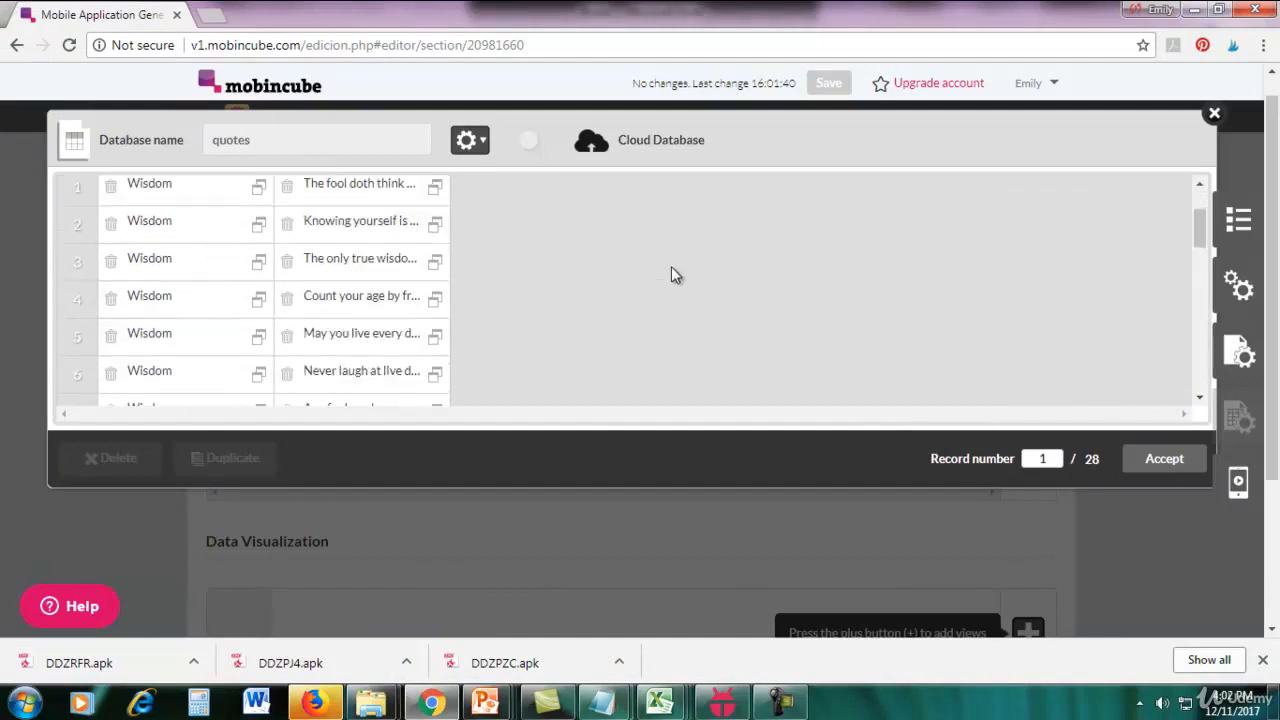
scroll(675, 275, down, 3)
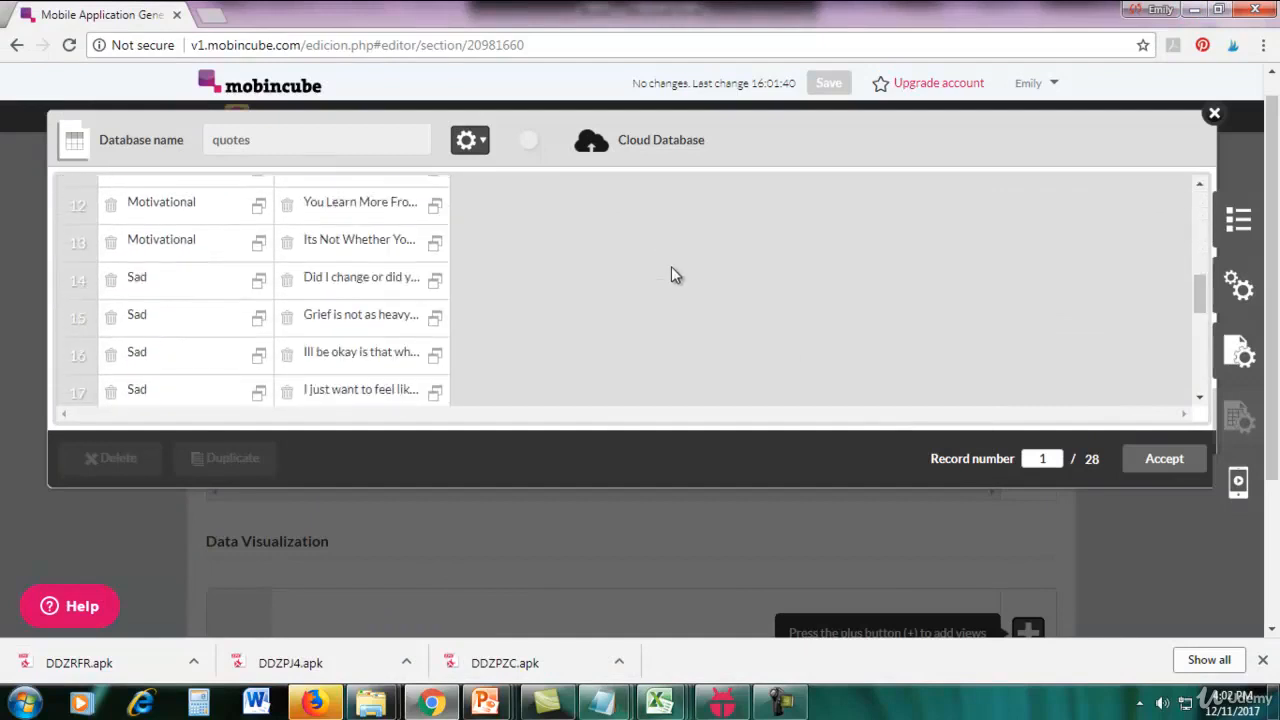
click(1164, 459)
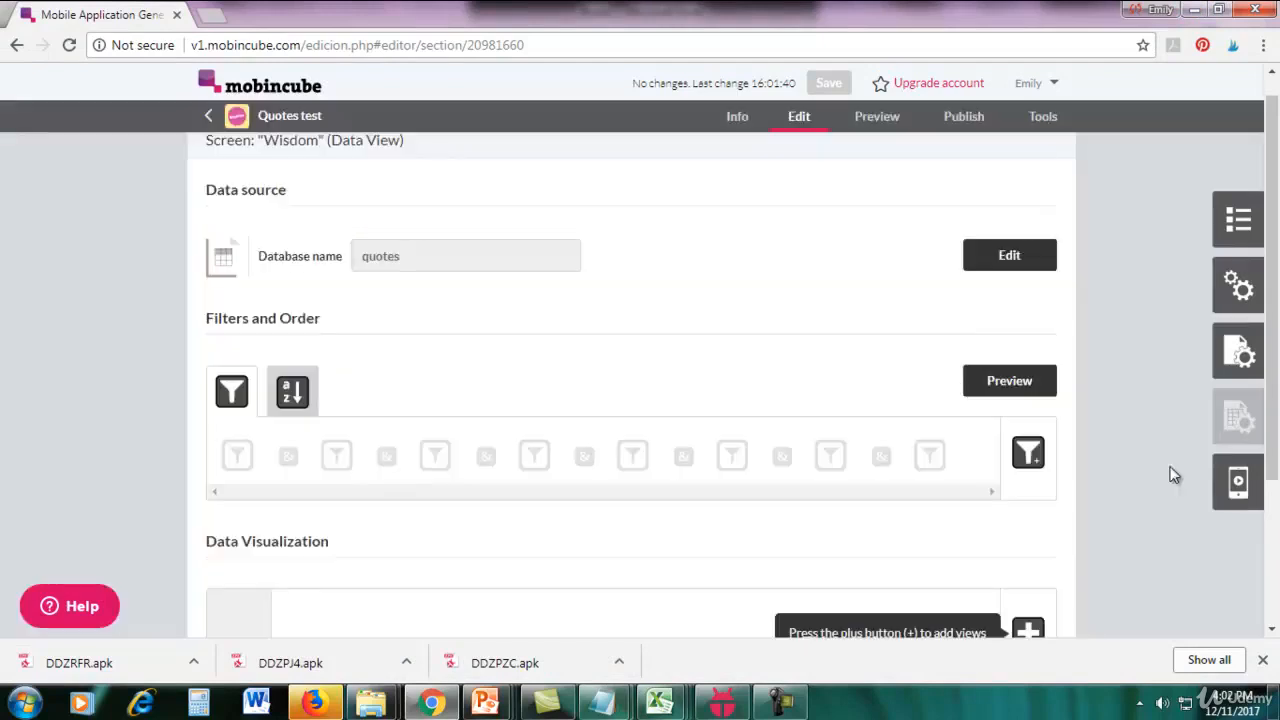
Add a Detail View to the Wisdom screen's Data Visualization and open it for editing.
scroll(1174, 475, down, 2)
scroll(1174, 475, up, 3)
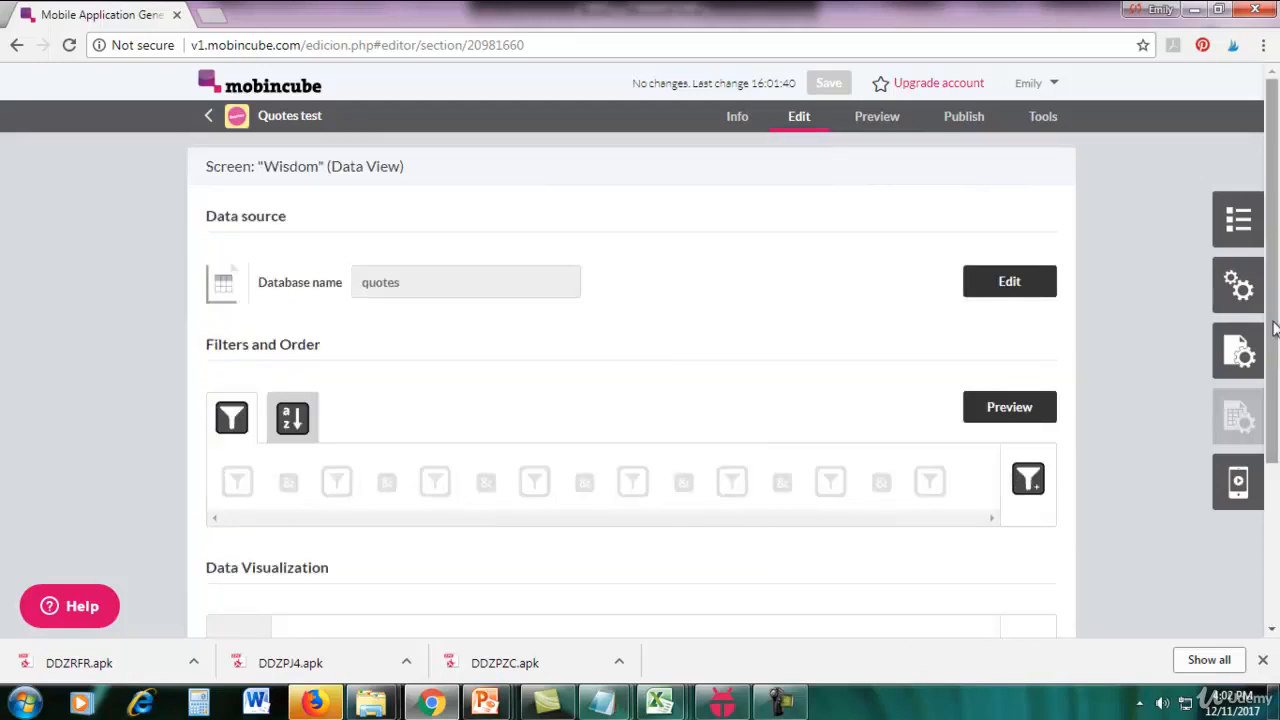
drag(1274, 330, 1276, 468)
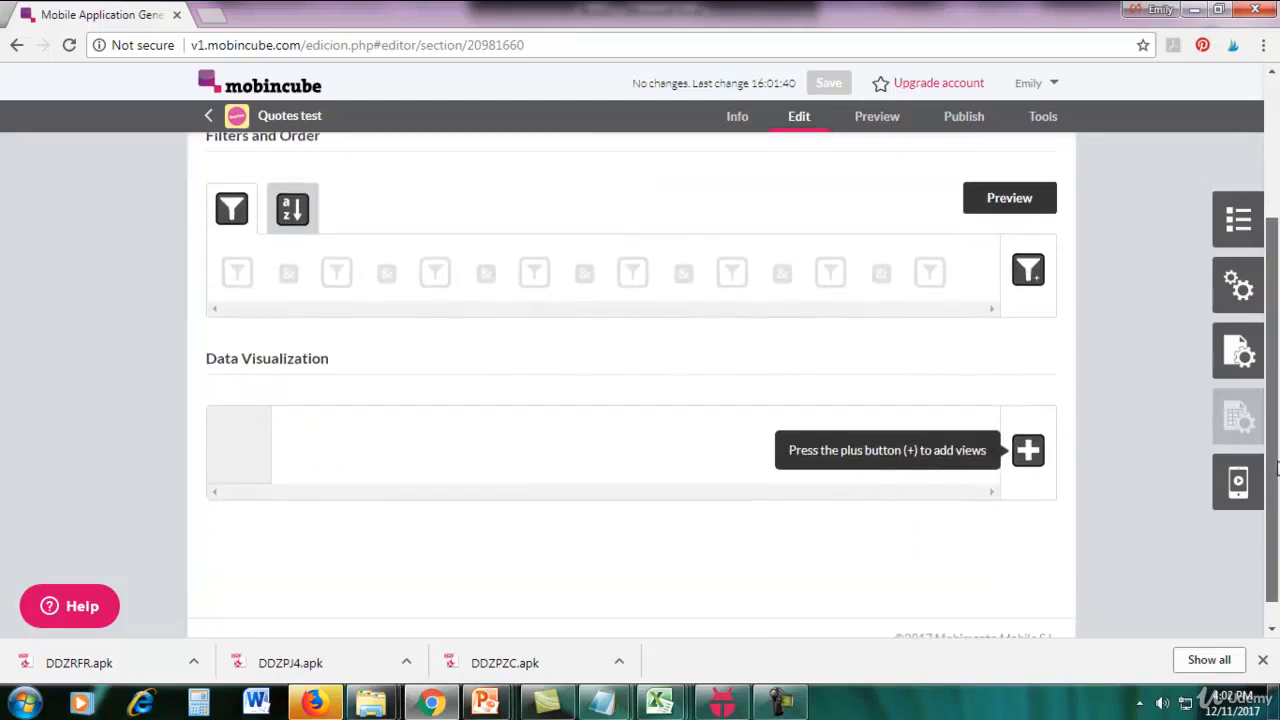
click(1029, 455)
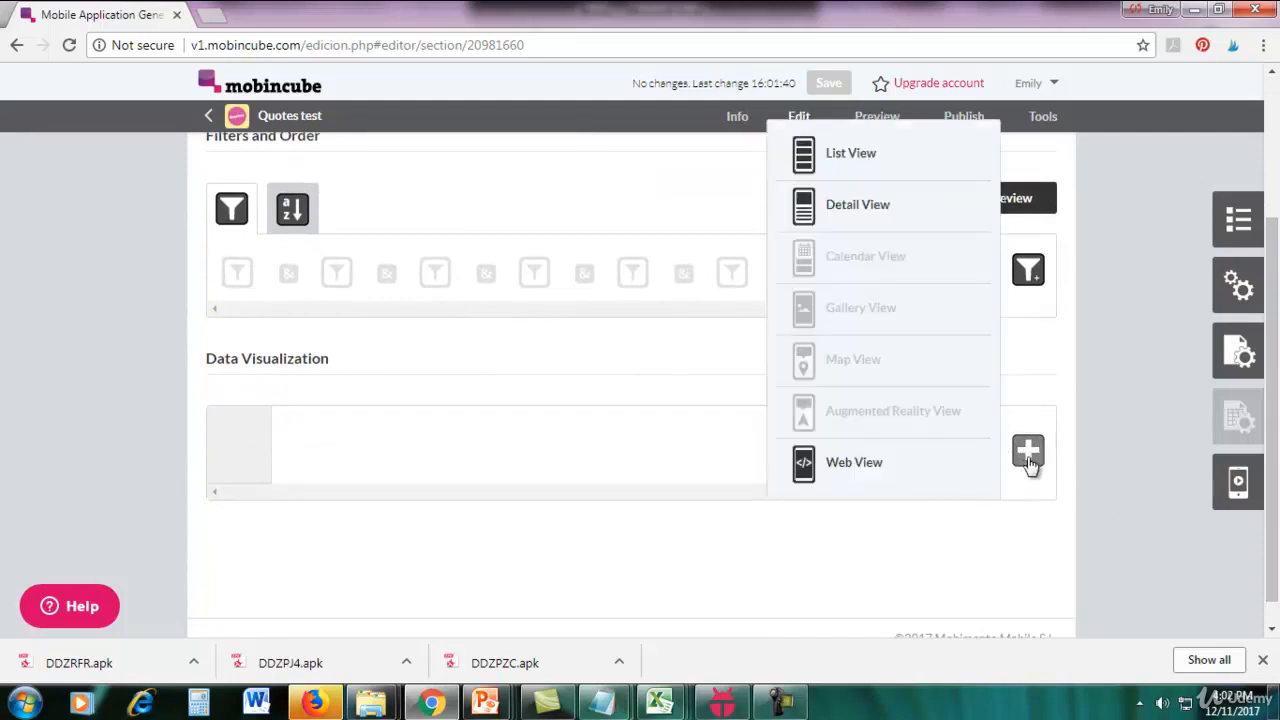
click(857, 205)
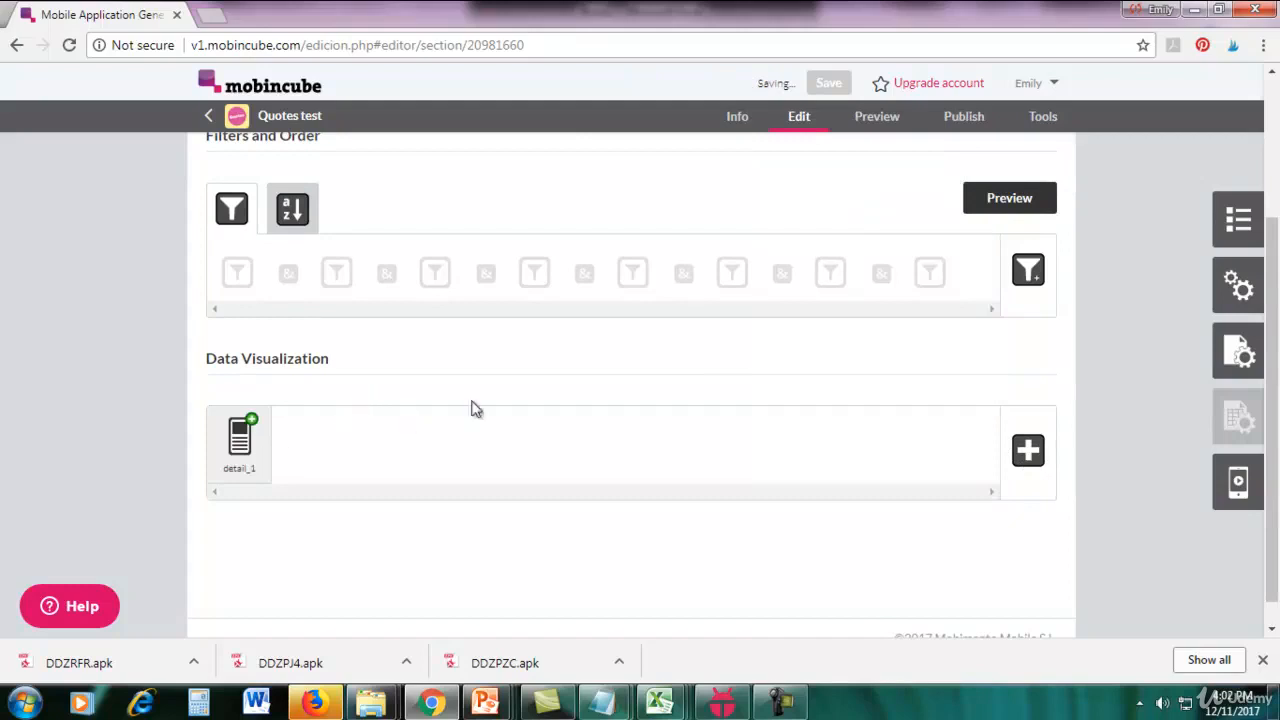
scroll(486, 406, down, 1)
click(228, 430)
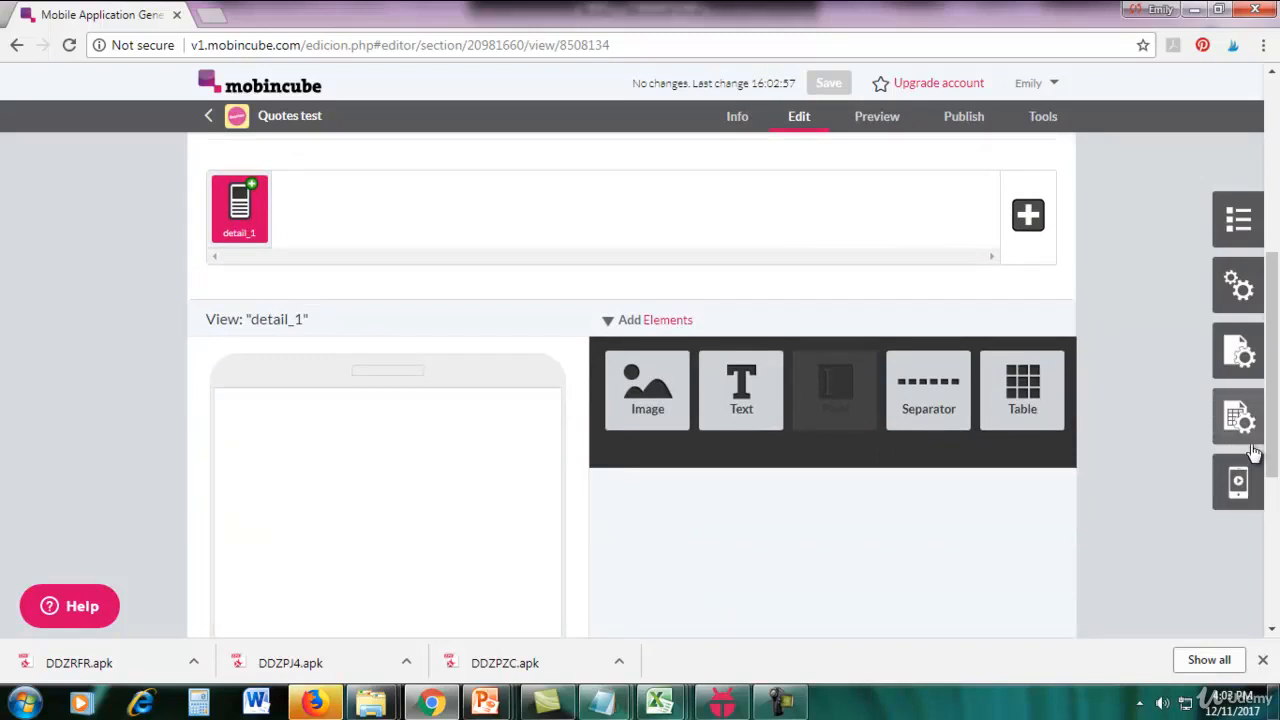
Enable a background image for the Wisdom detail view screen and choose the purple-pink gradient picture.
click(1238, 362)
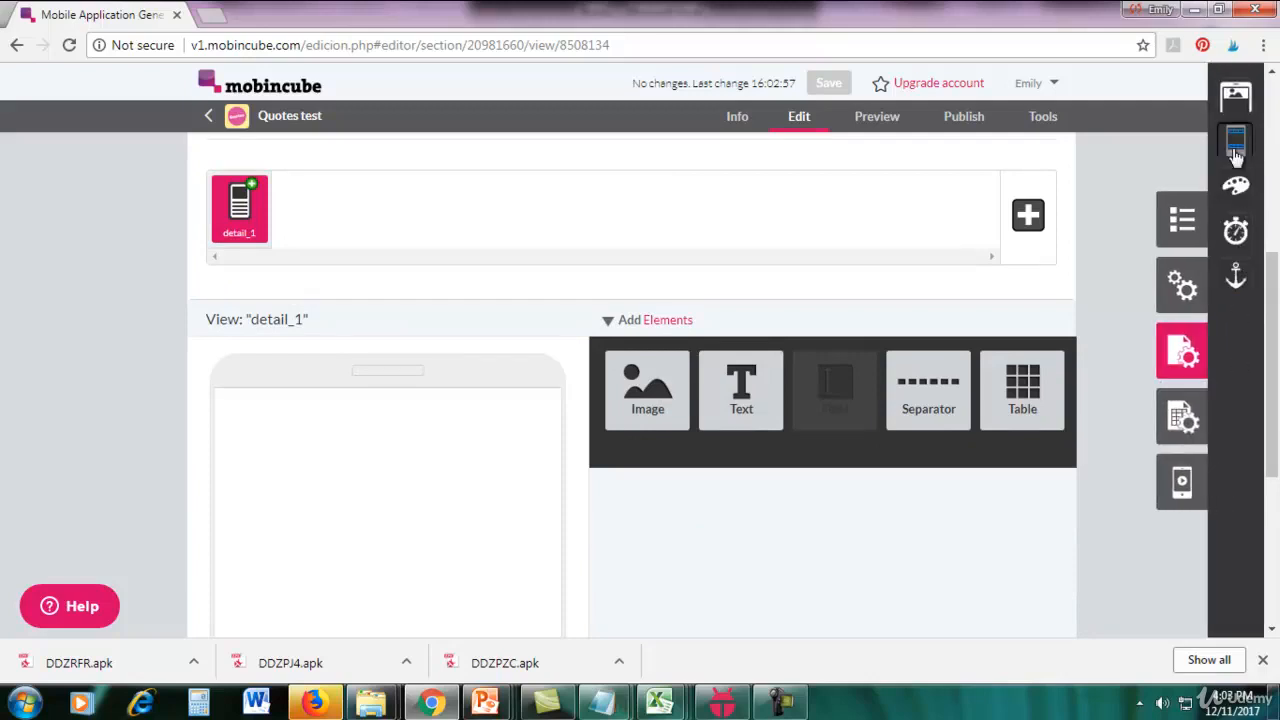
click(1234, 198)
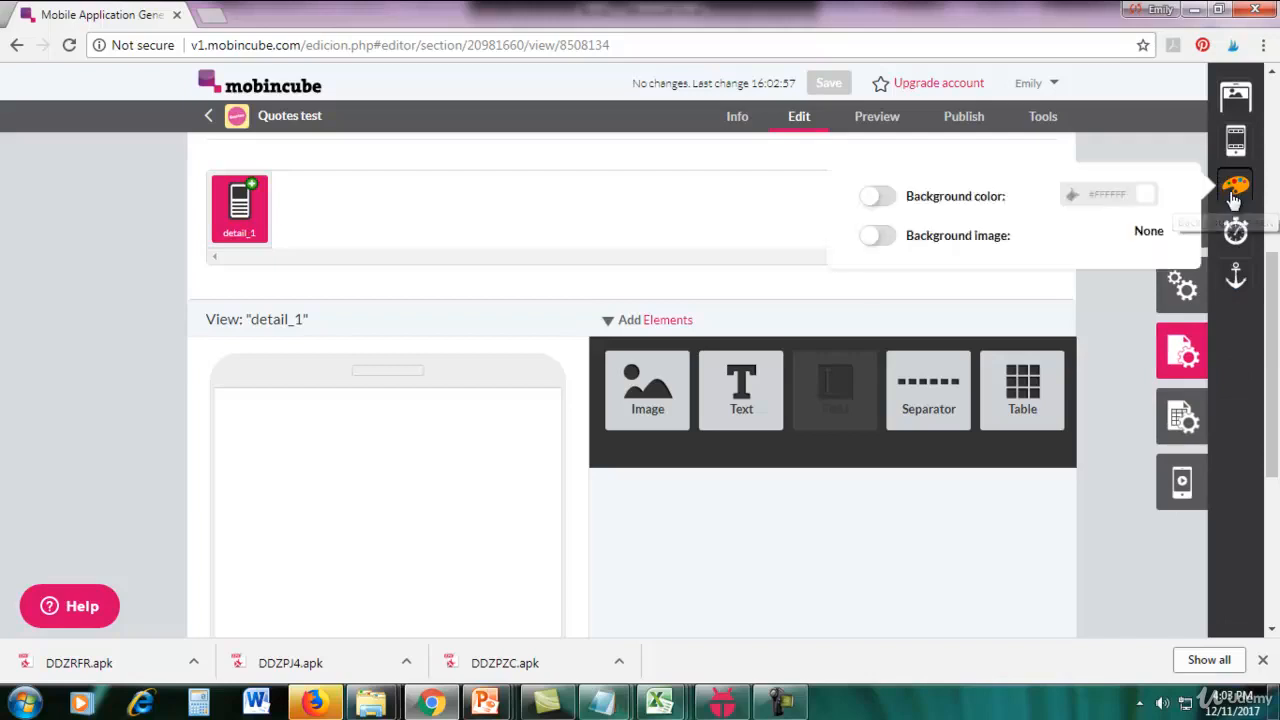
click(872, 240)
click(1145, 241)
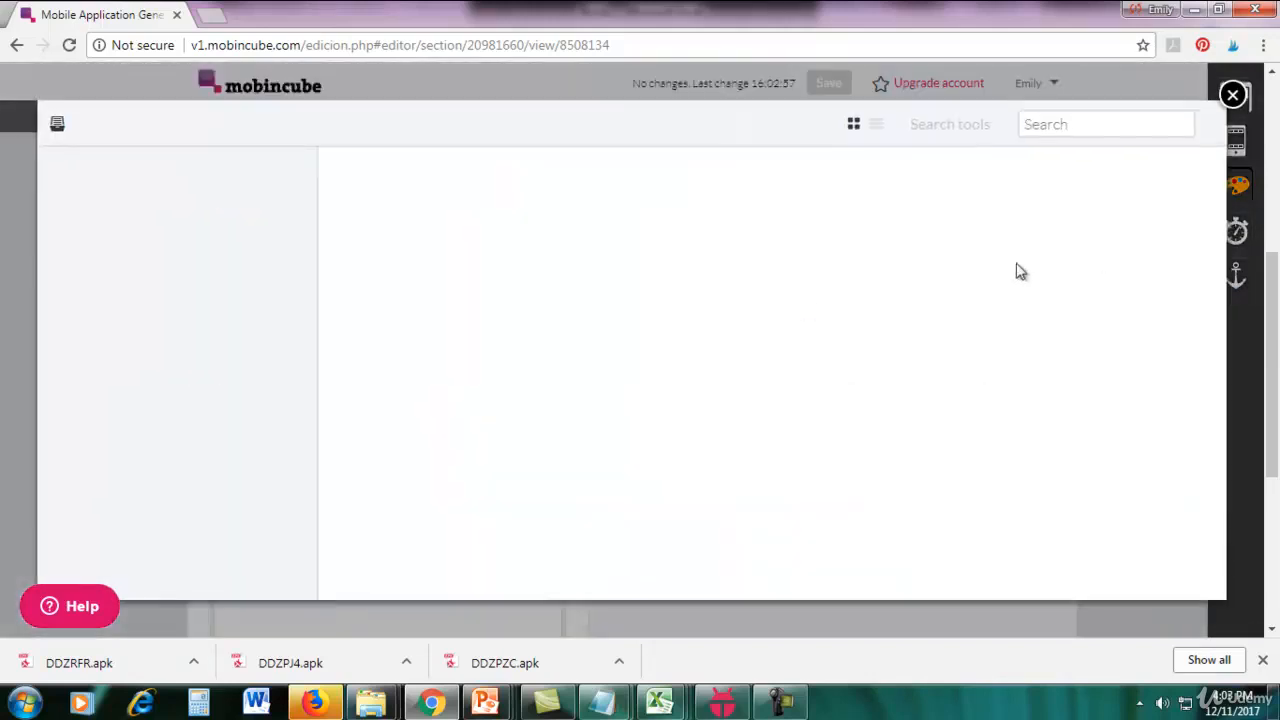
click(740, 303)
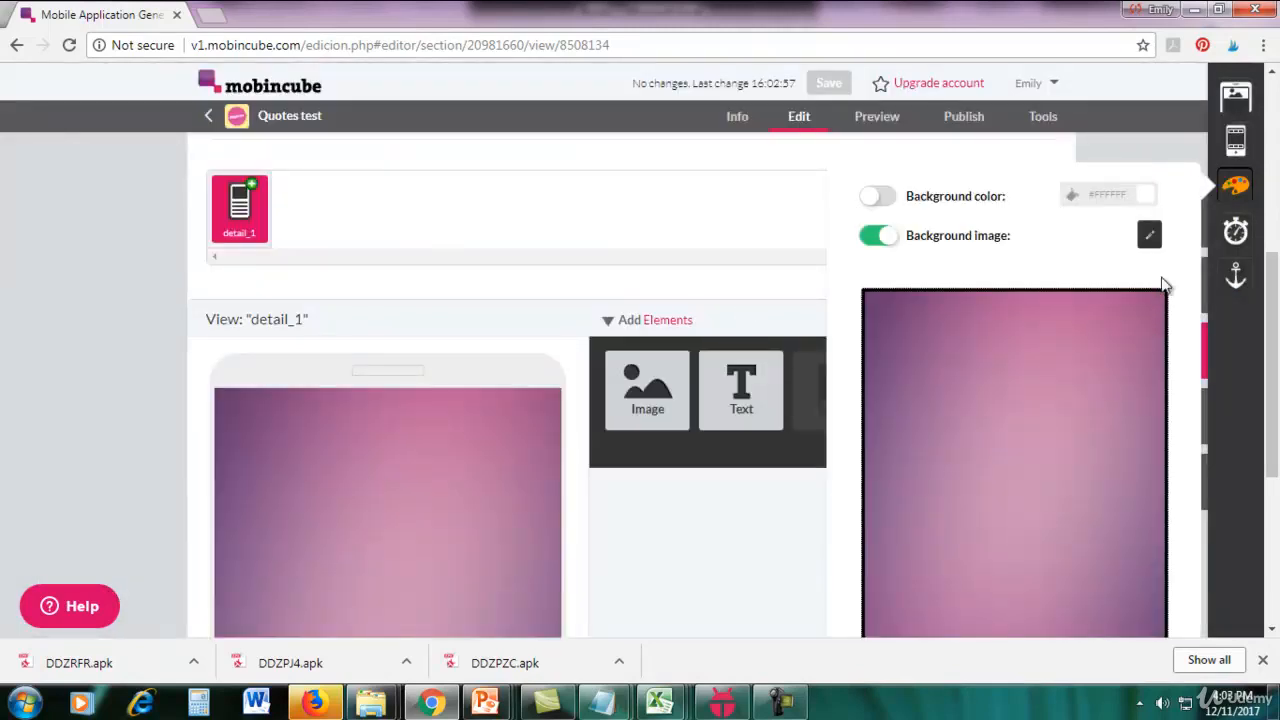
click(776, 199)
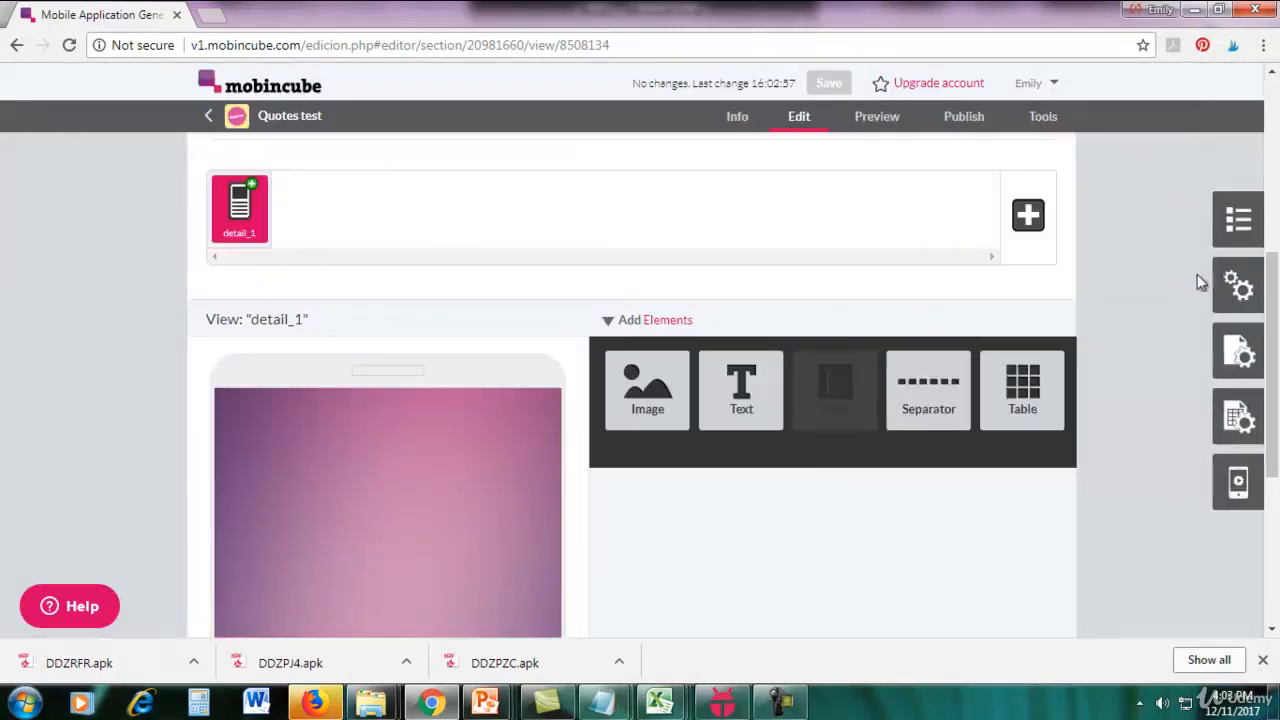
Add the existing top bar and bottom bar to the header and footer areas of the detail view screen.
click(1232, 352)
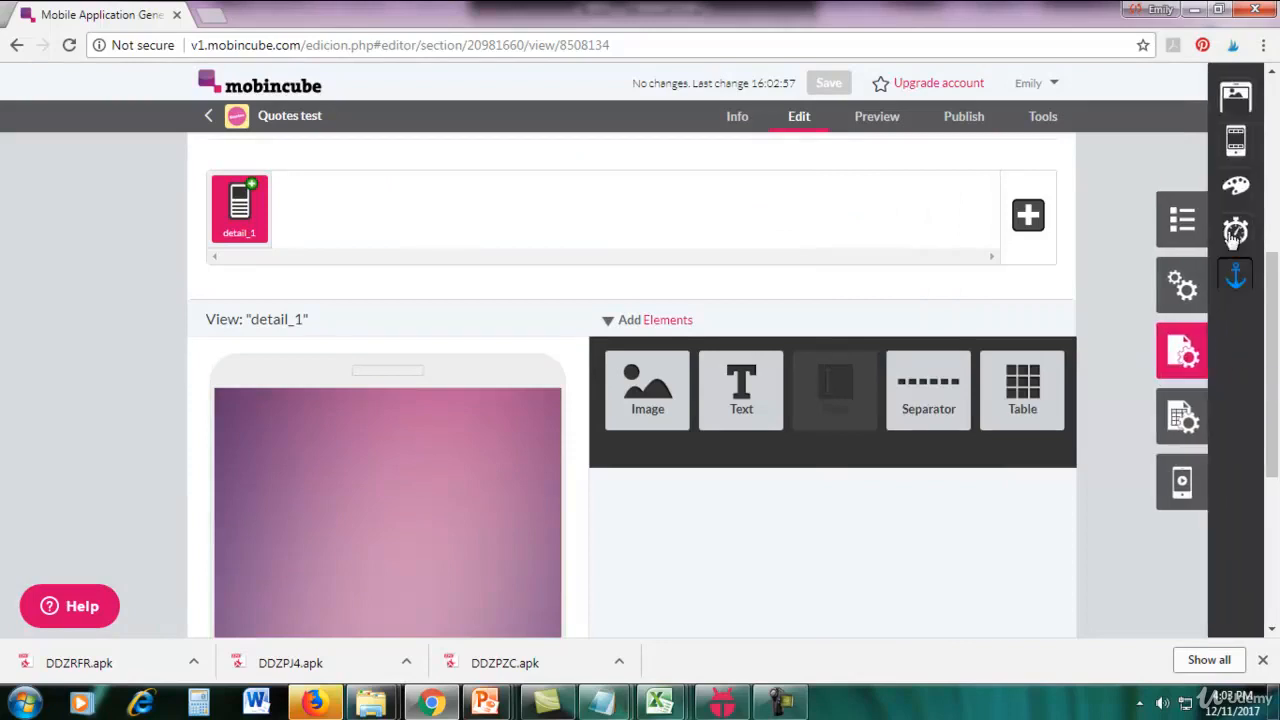
click(1236, 143)
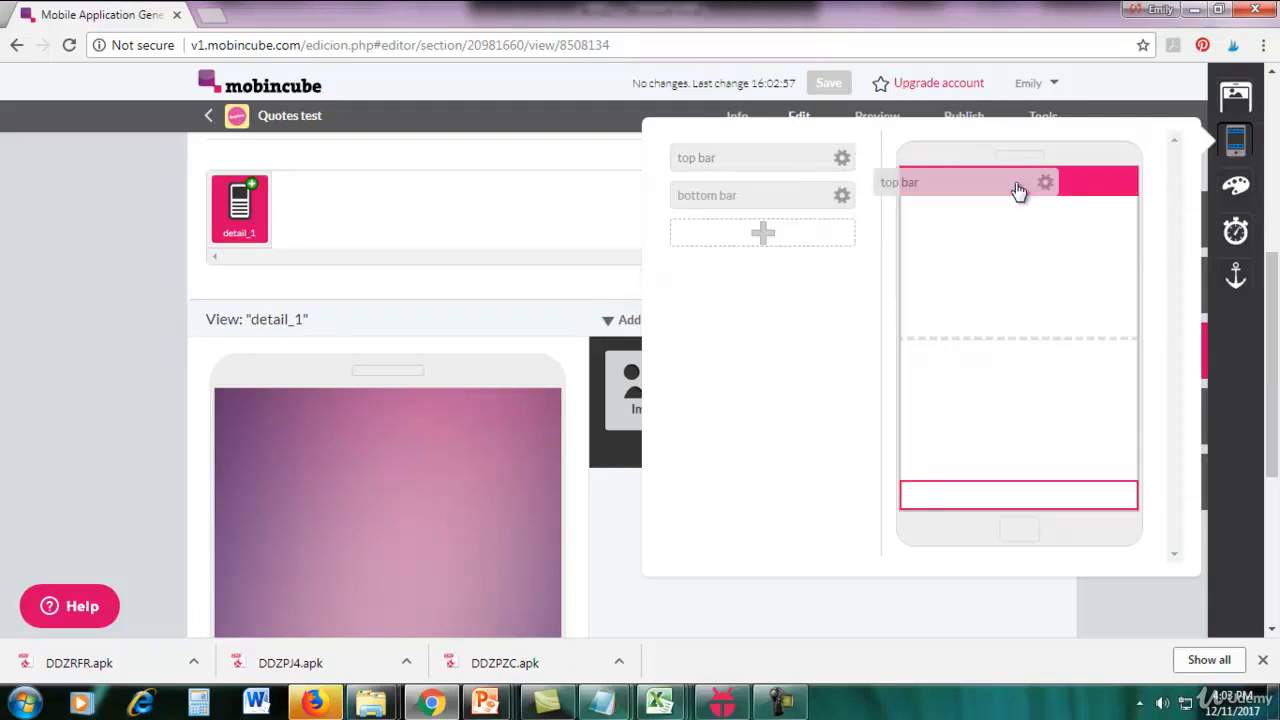
drag(788, 203, 1036, 503)
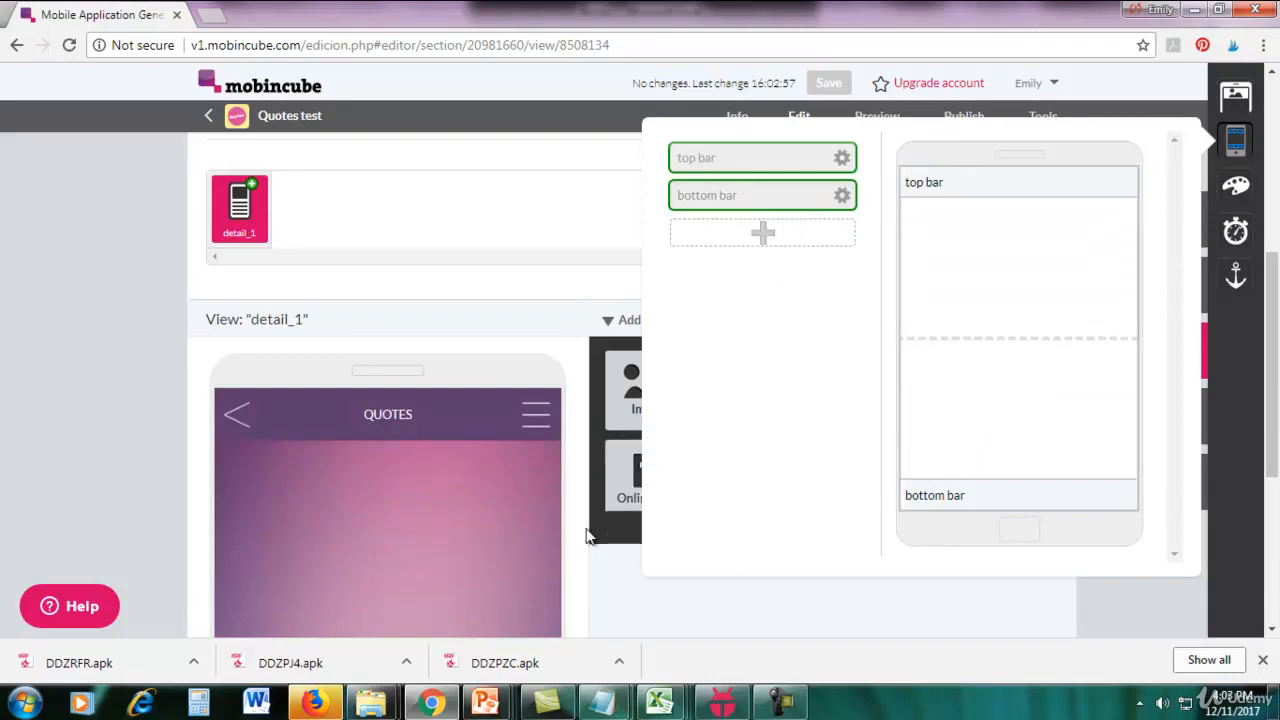
click(588, 543)
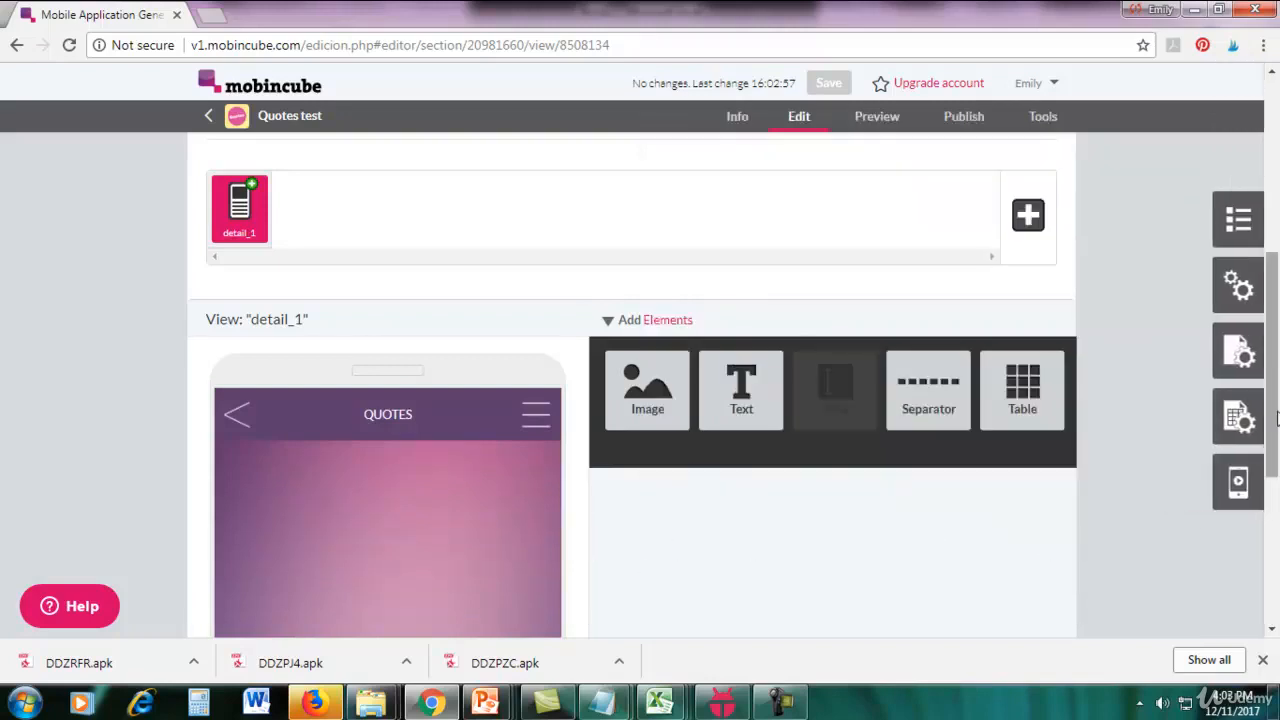
Place two separators in the empty detail_1 view and set the line style of each to No line.
drag(1272, 415, 1272, 505)
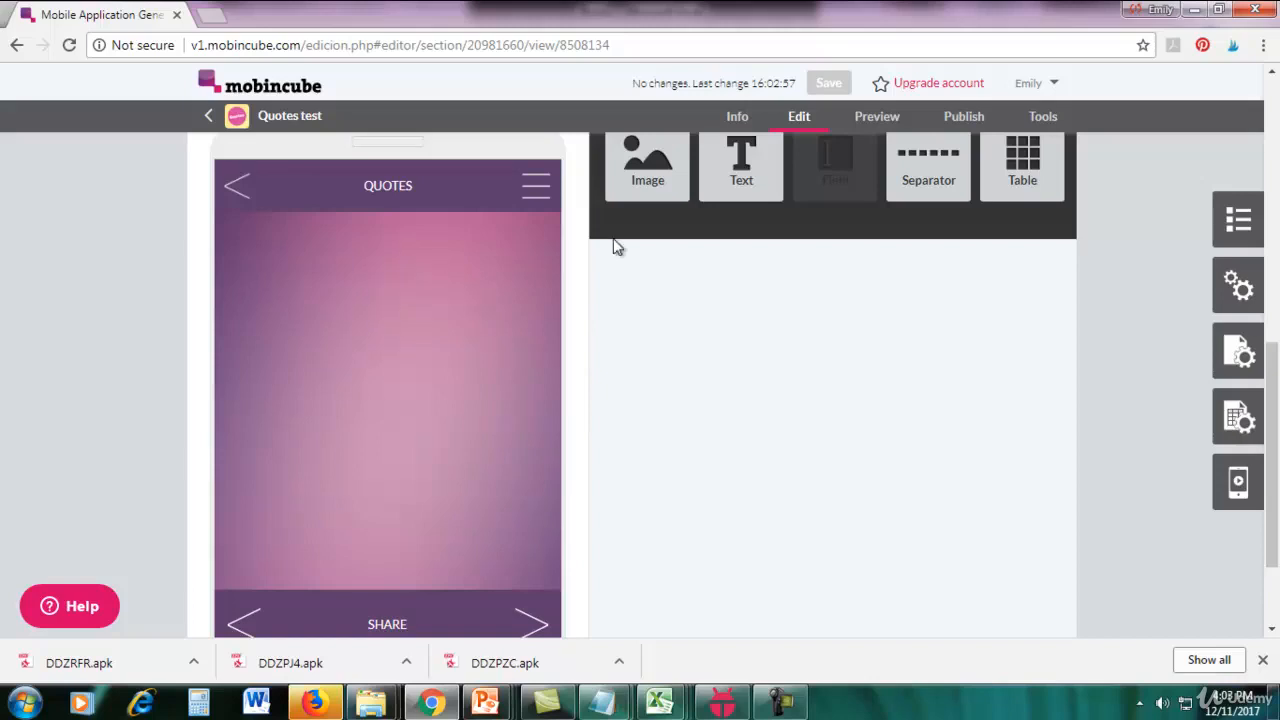
mouse_move(611, 246)
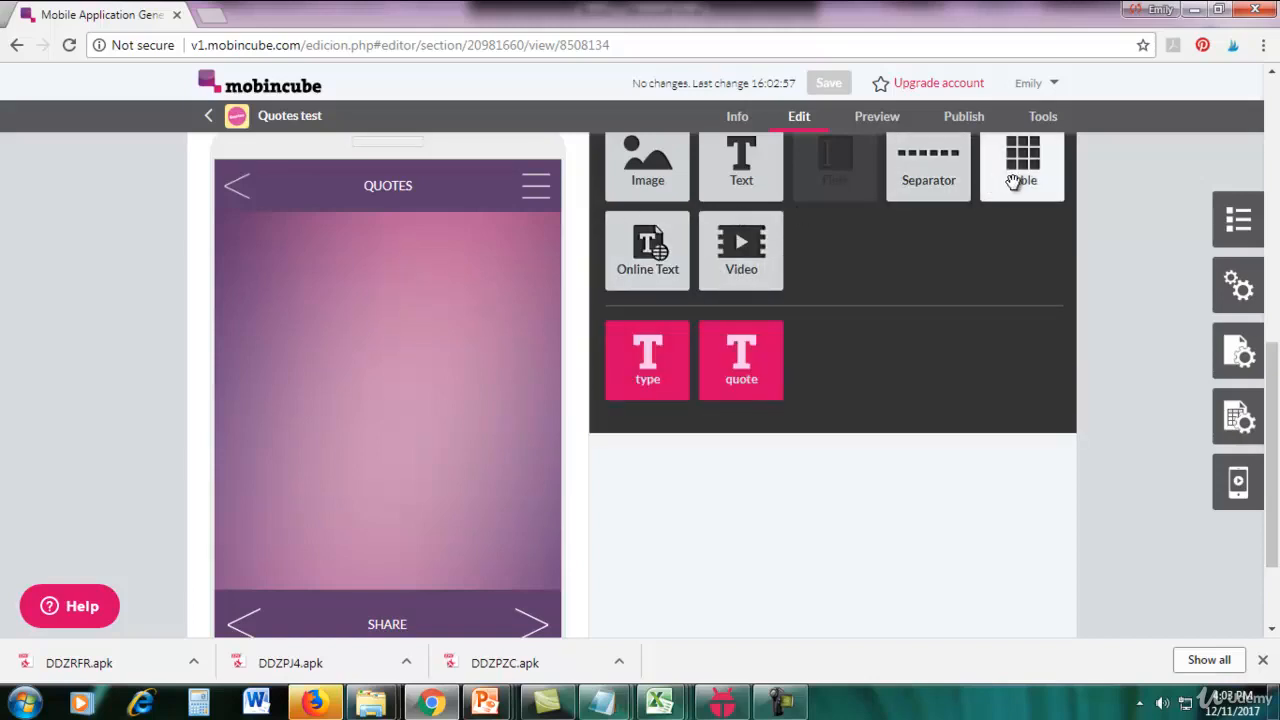
drag(943, 178, 425, 262)
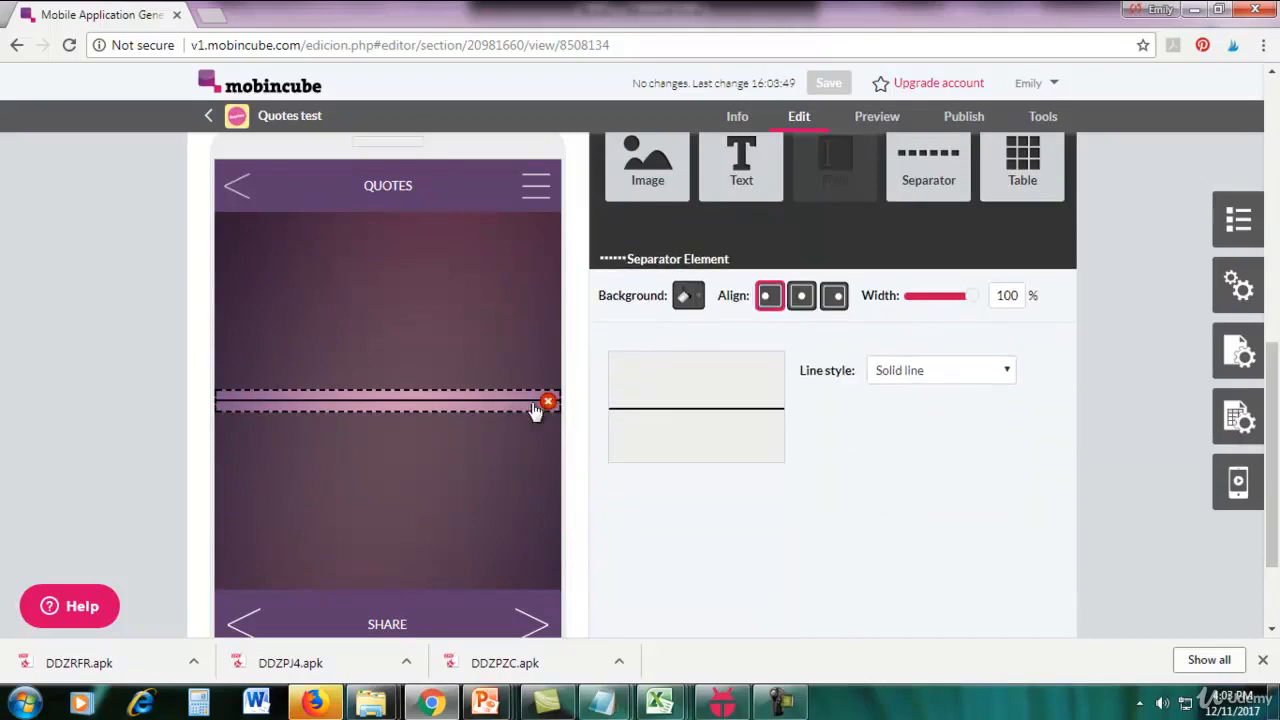
click(900, 376)
click(895, 392)
mouse_move(930, 188)
drag(930, 188, 437, 462)
click(900, 372)
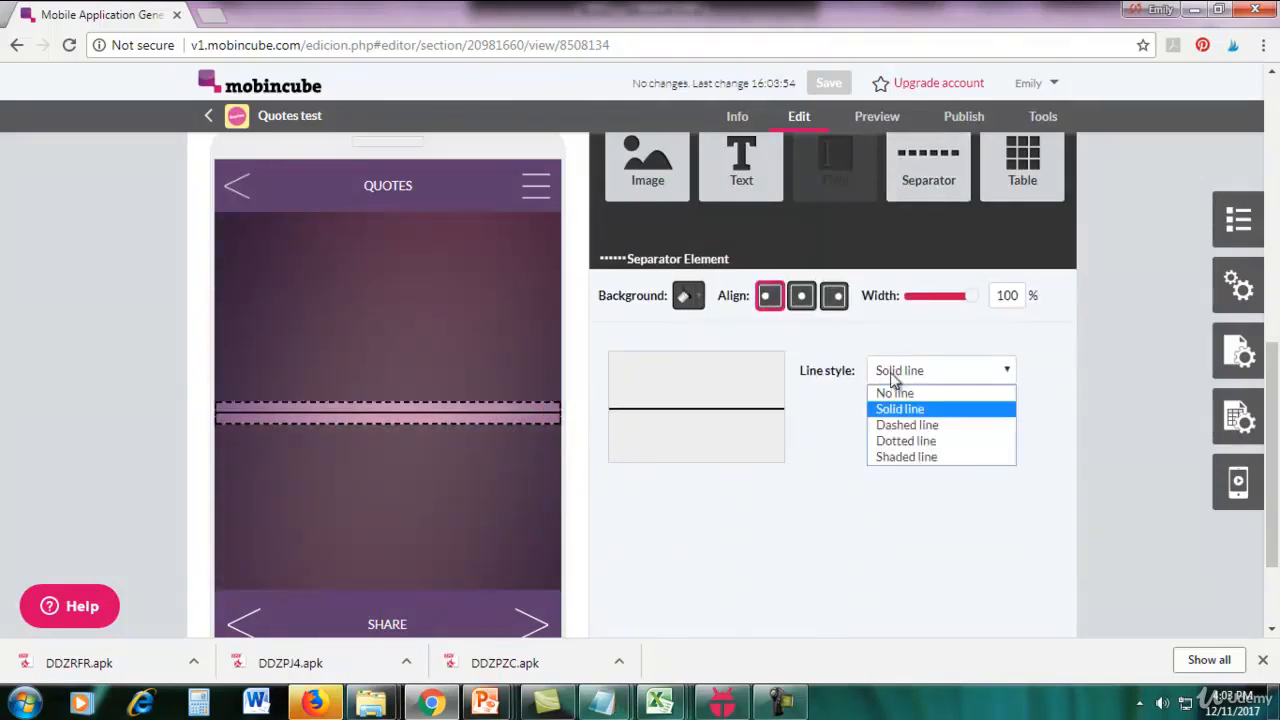
click(895, 389)
Insert the type database field below the separators, center its text and color it yellow.
mouse_move(509, 400)
mouse_move(808, 238)
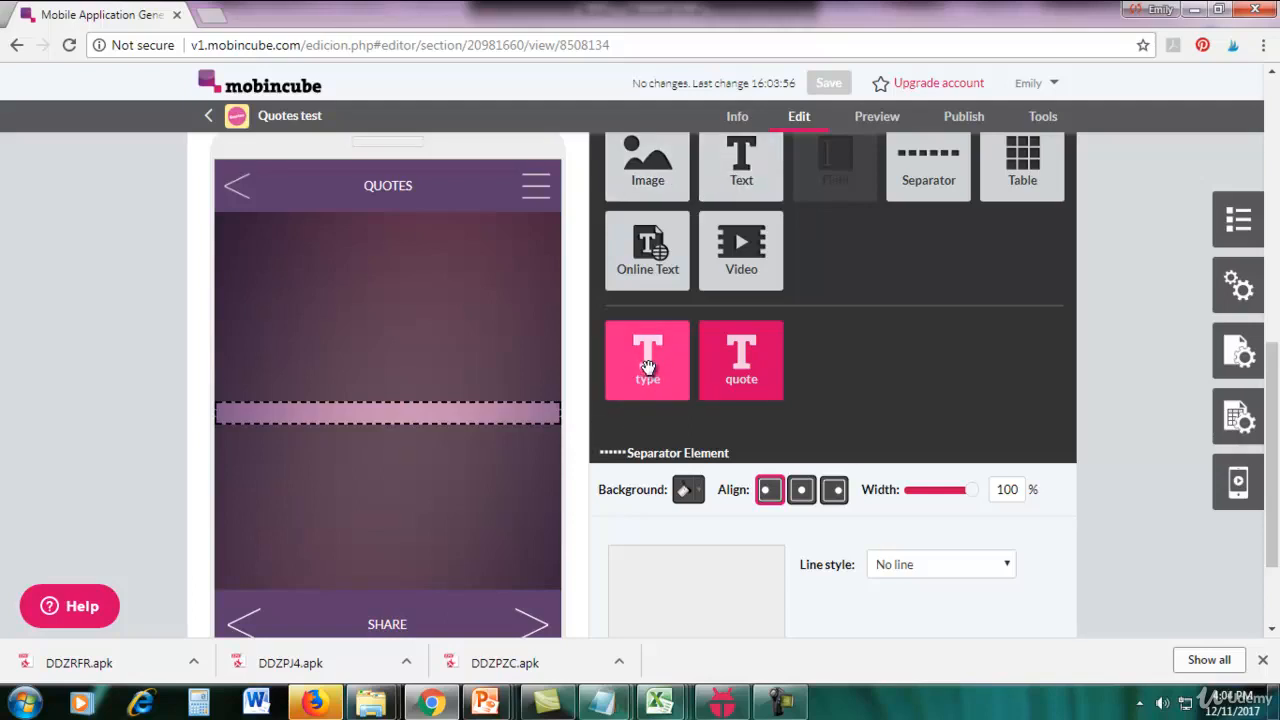
drag(646, 360, 392, 456)
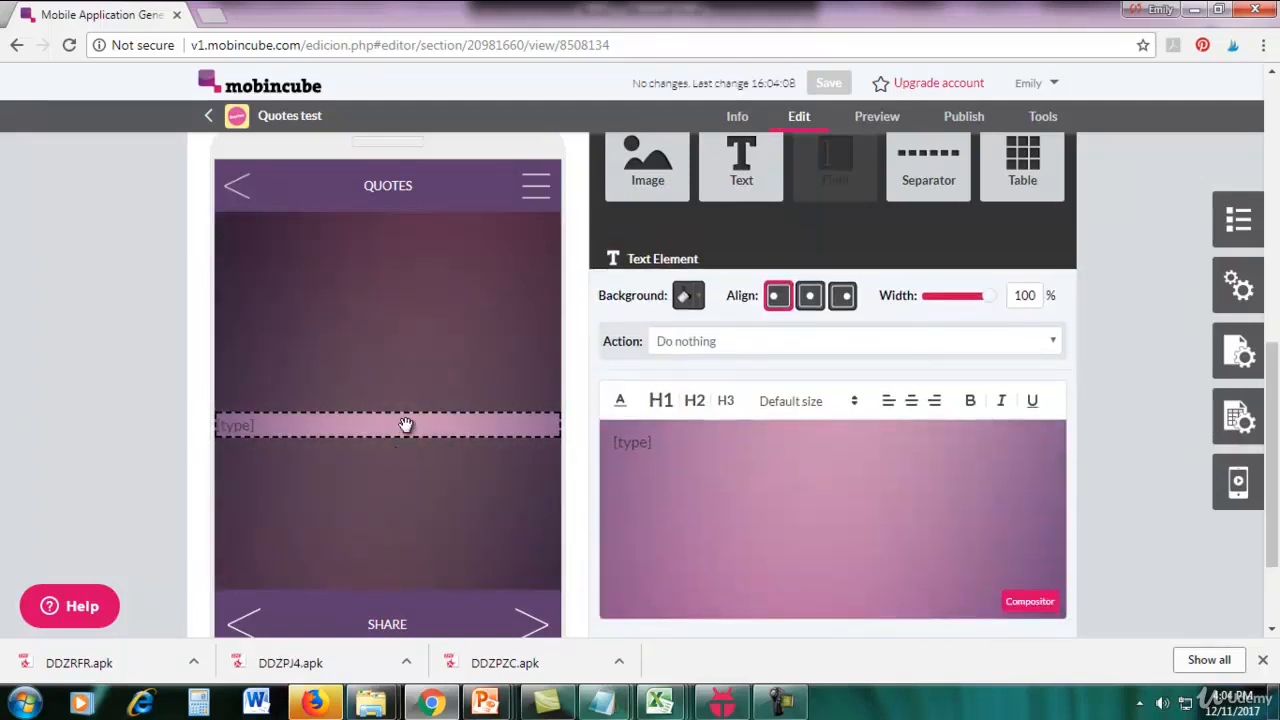
click(912, 403)
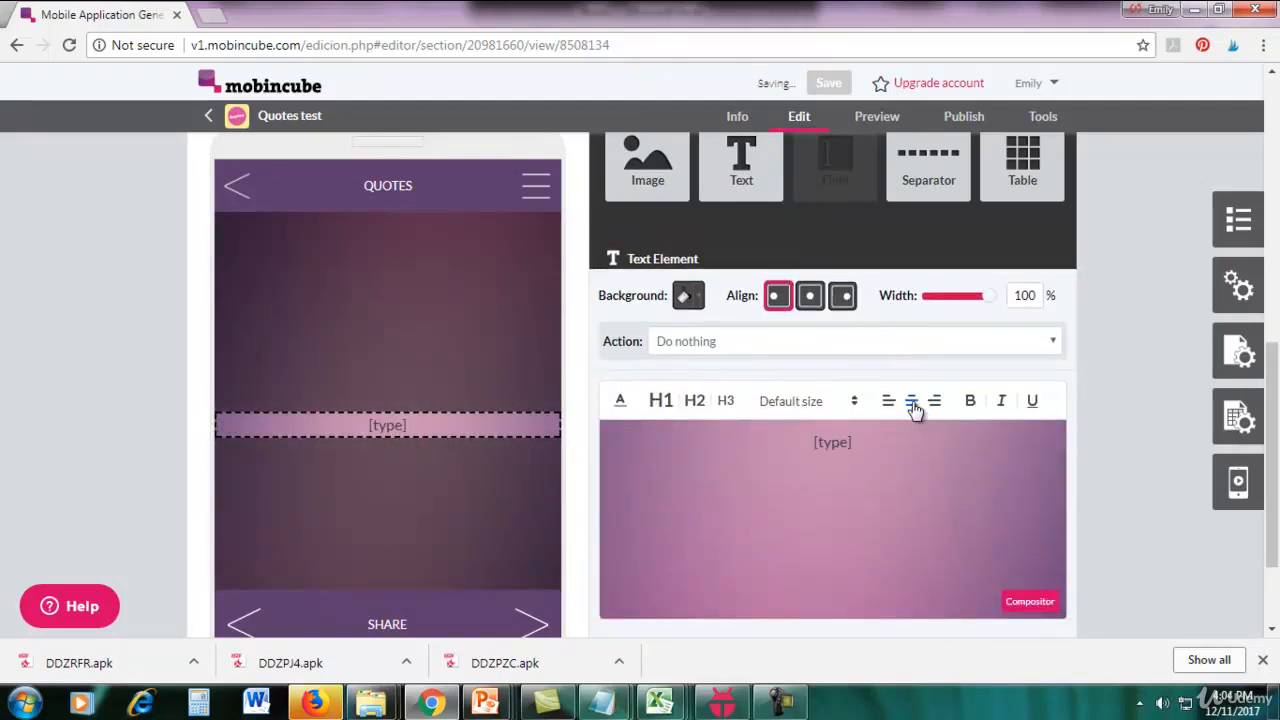
drag(883, 440, 790, 454)
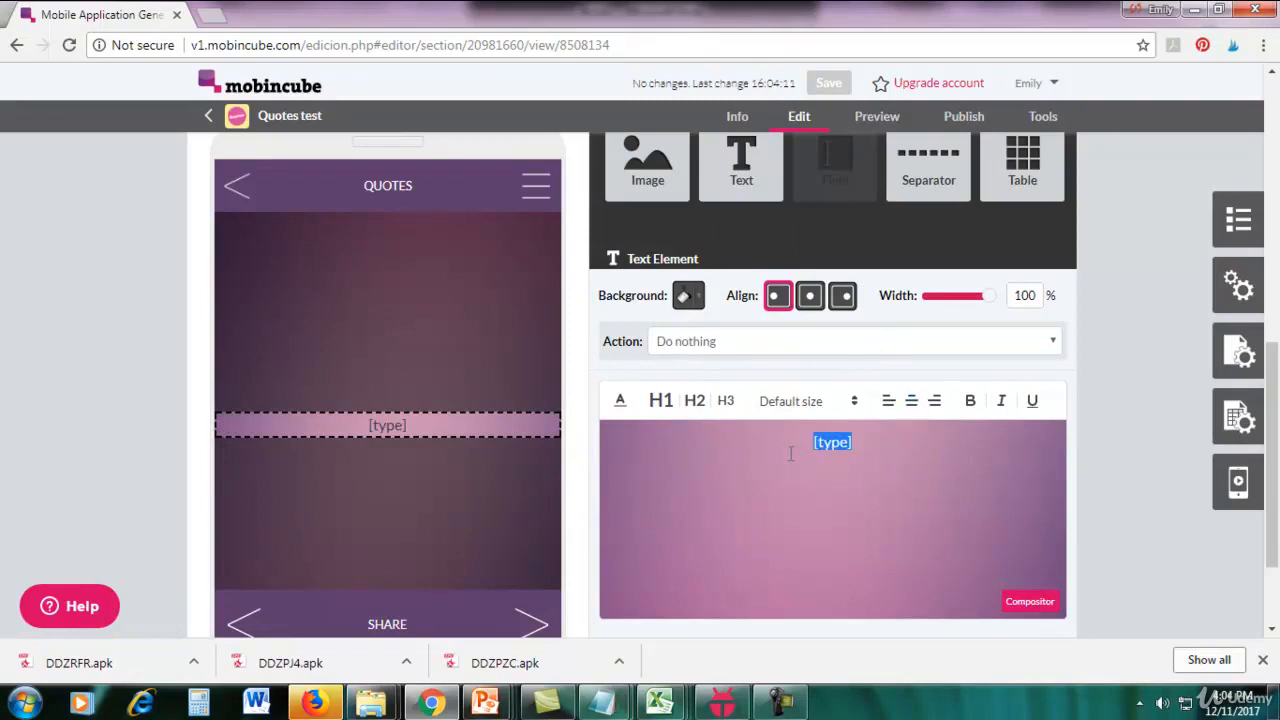
click(620, 401)
click(671, 450)
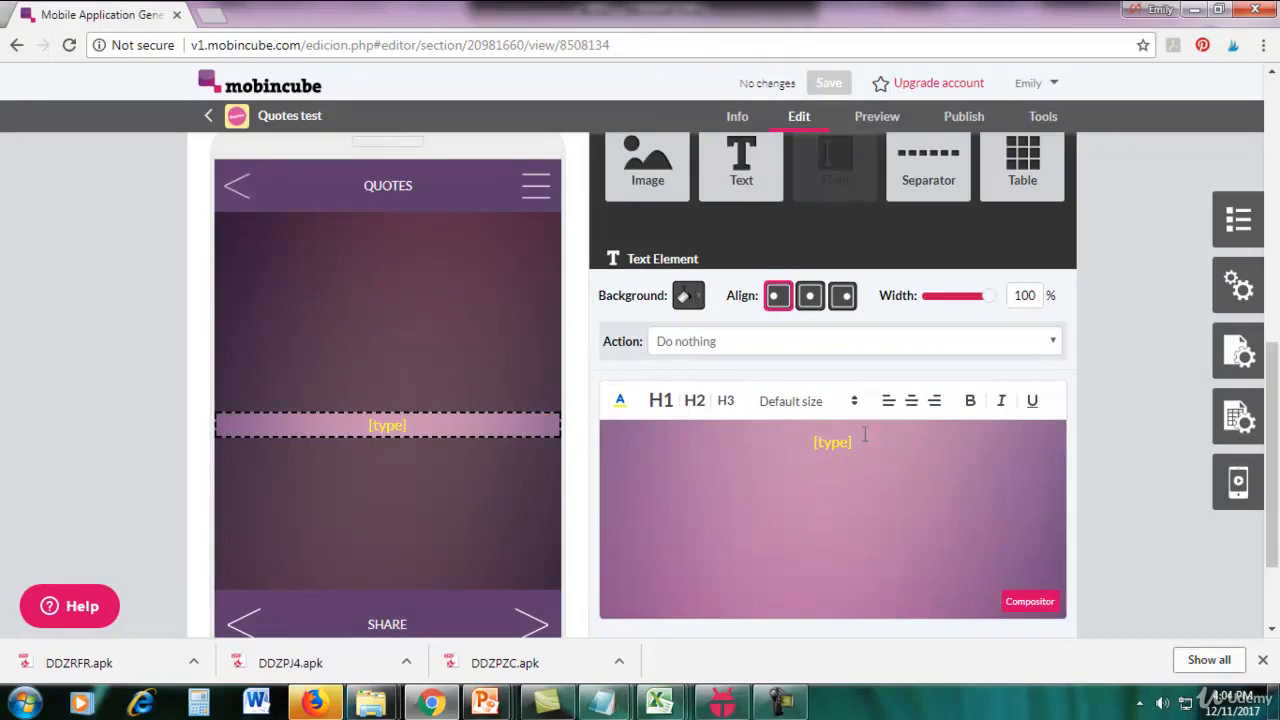
click(1129, 428)
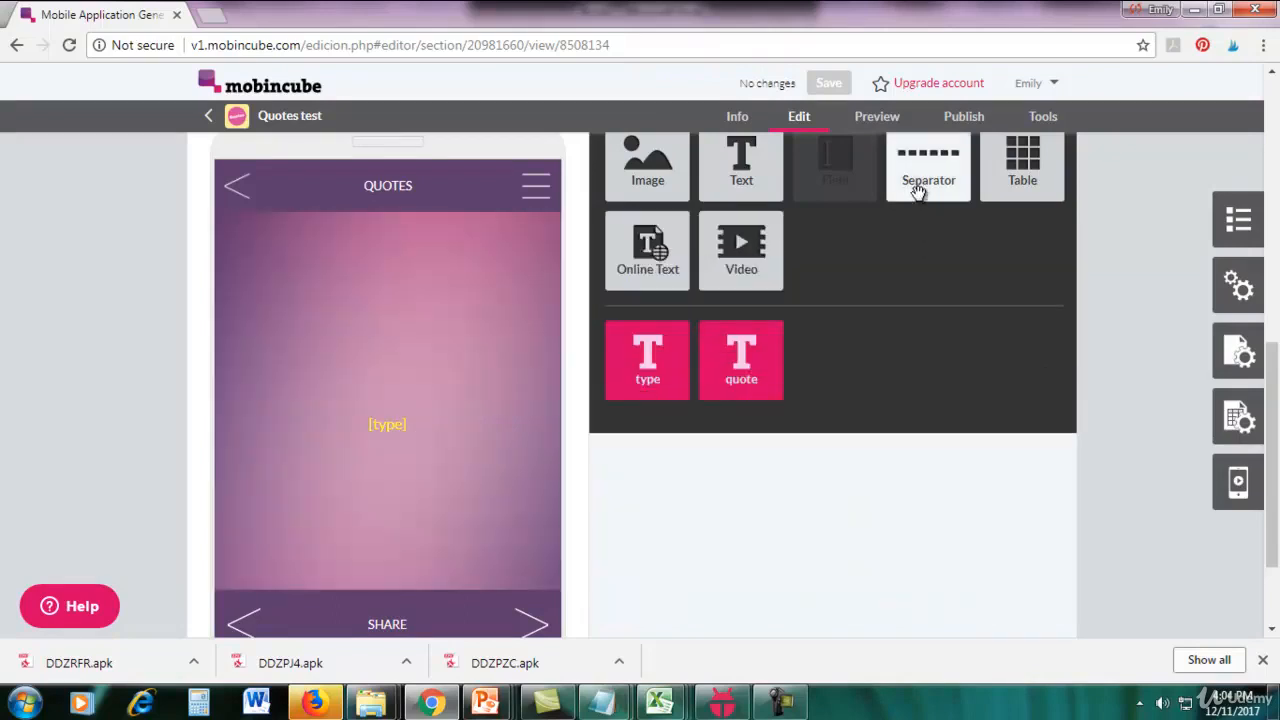
Add two more separators beneath the [type] text, each with the No line style.
drag(918, 189, 423, 500)
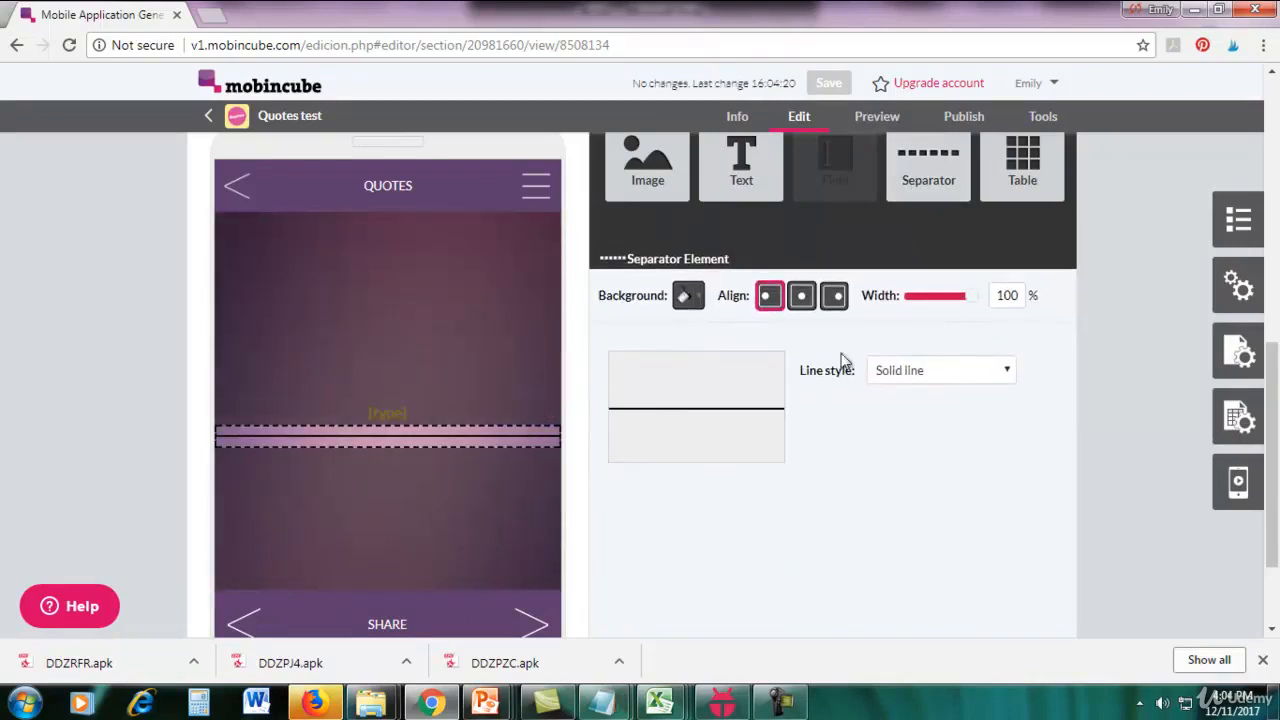
click(917, 372)
click(914, 392)
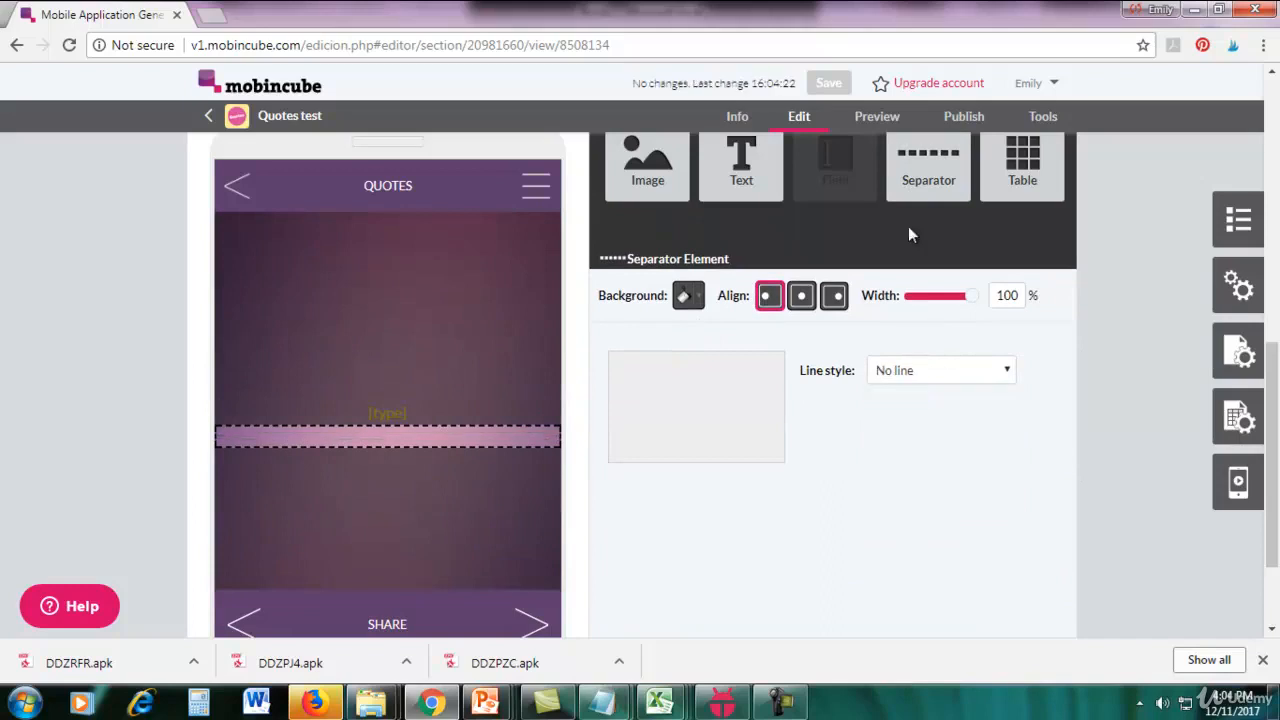
drag(910, 185, 443, 512)
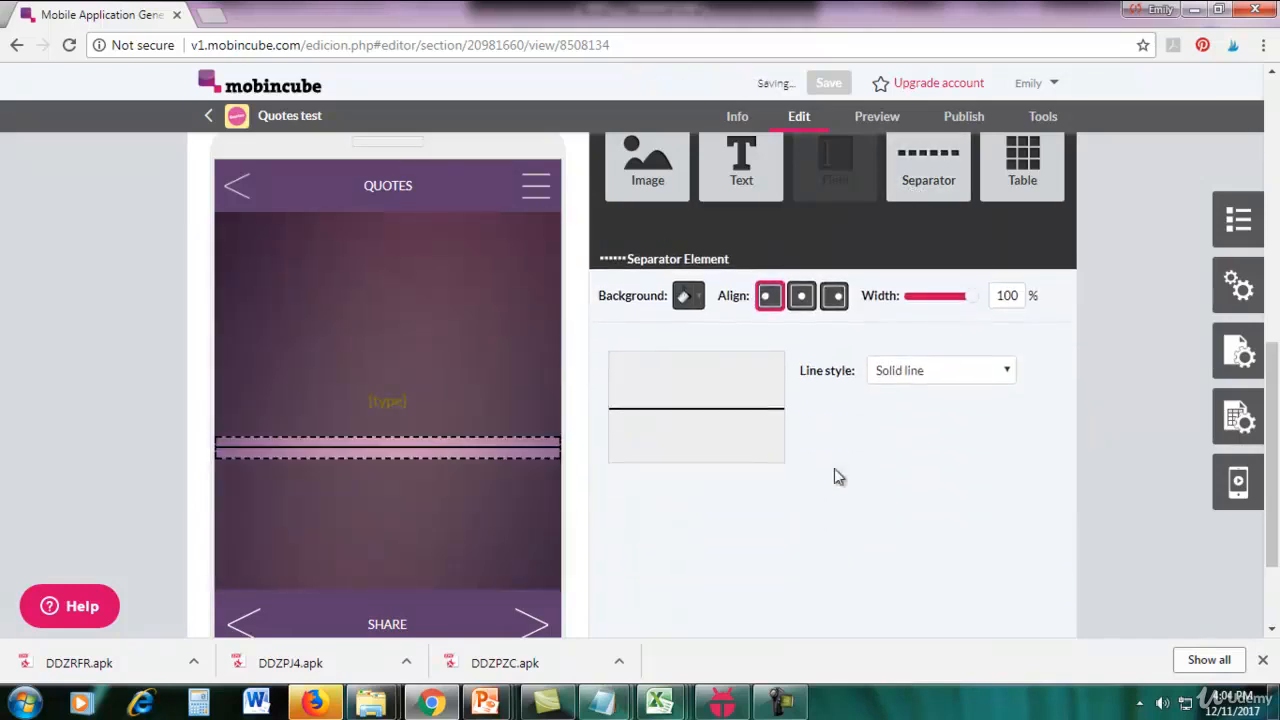
click(893, 379)
click(895, 394)
Insert the quote database field below the last separator, set it to 84% width with center alignment, and color its text white.
mouse_move(741, 172)
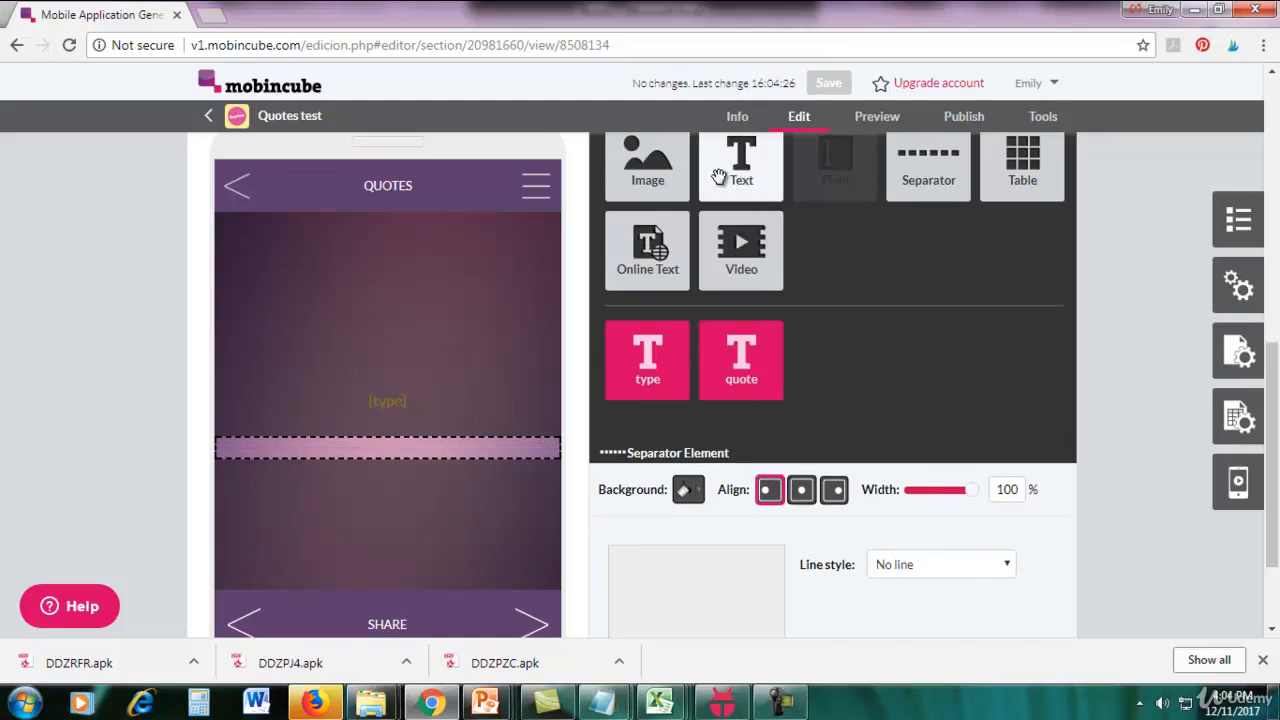
drag(729, 356, 429, 508)
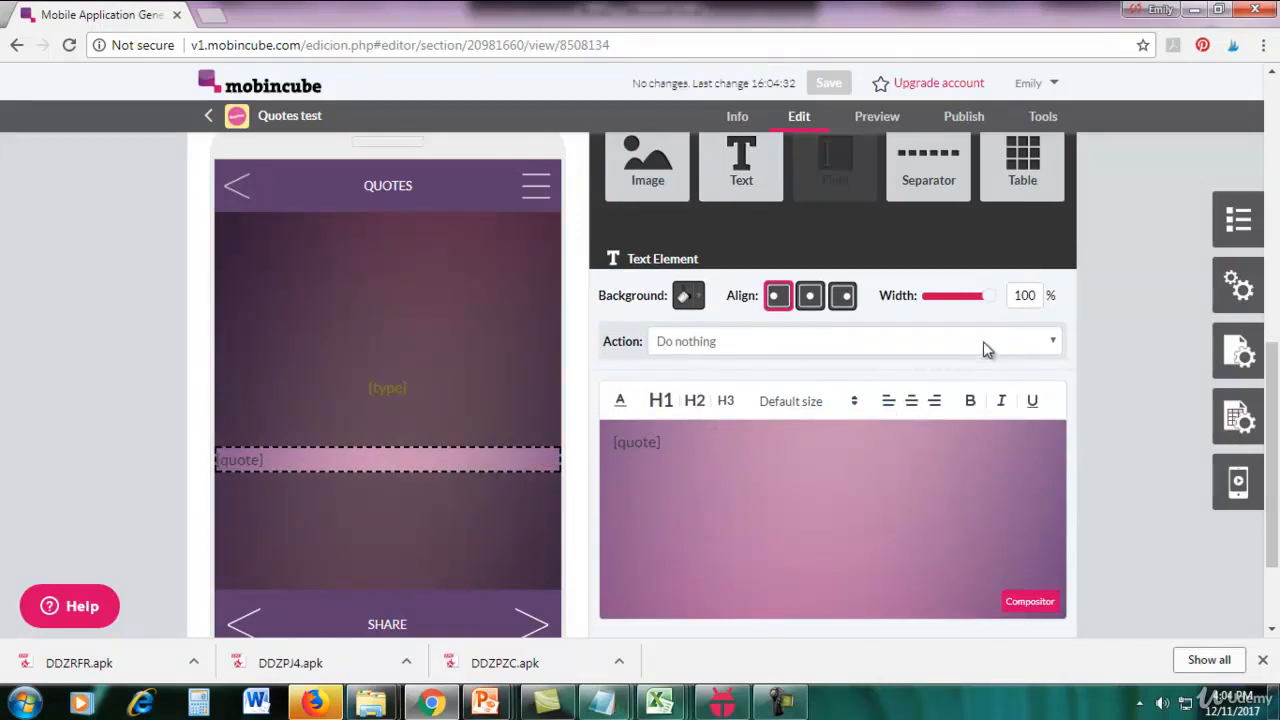
drag(989, 297, 977, 304)
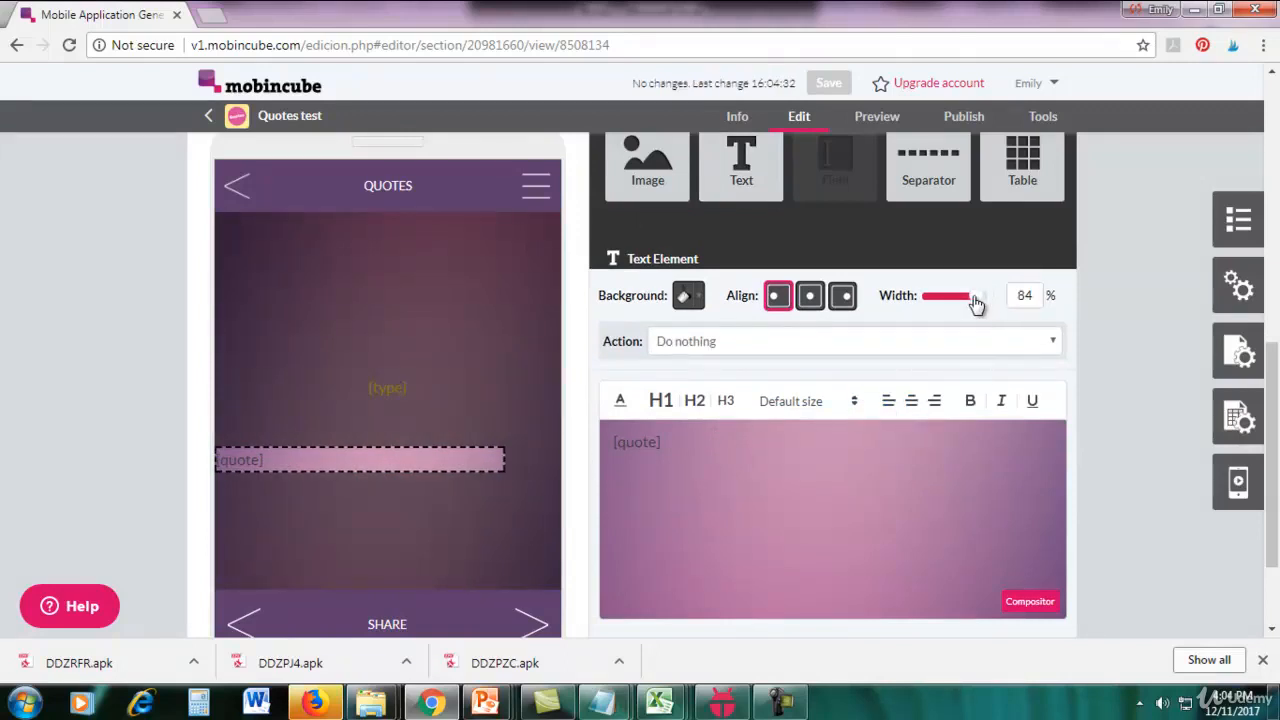
click(810, 296)
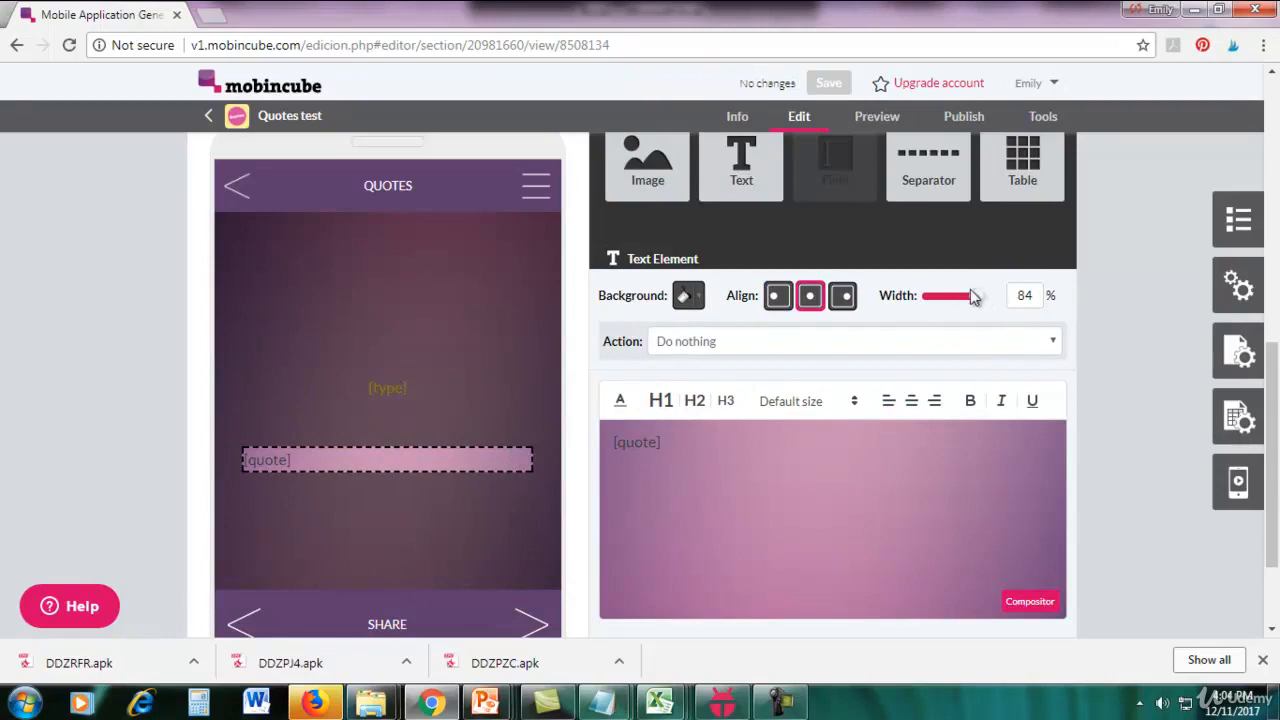
drag(748, 465, 592, 441)
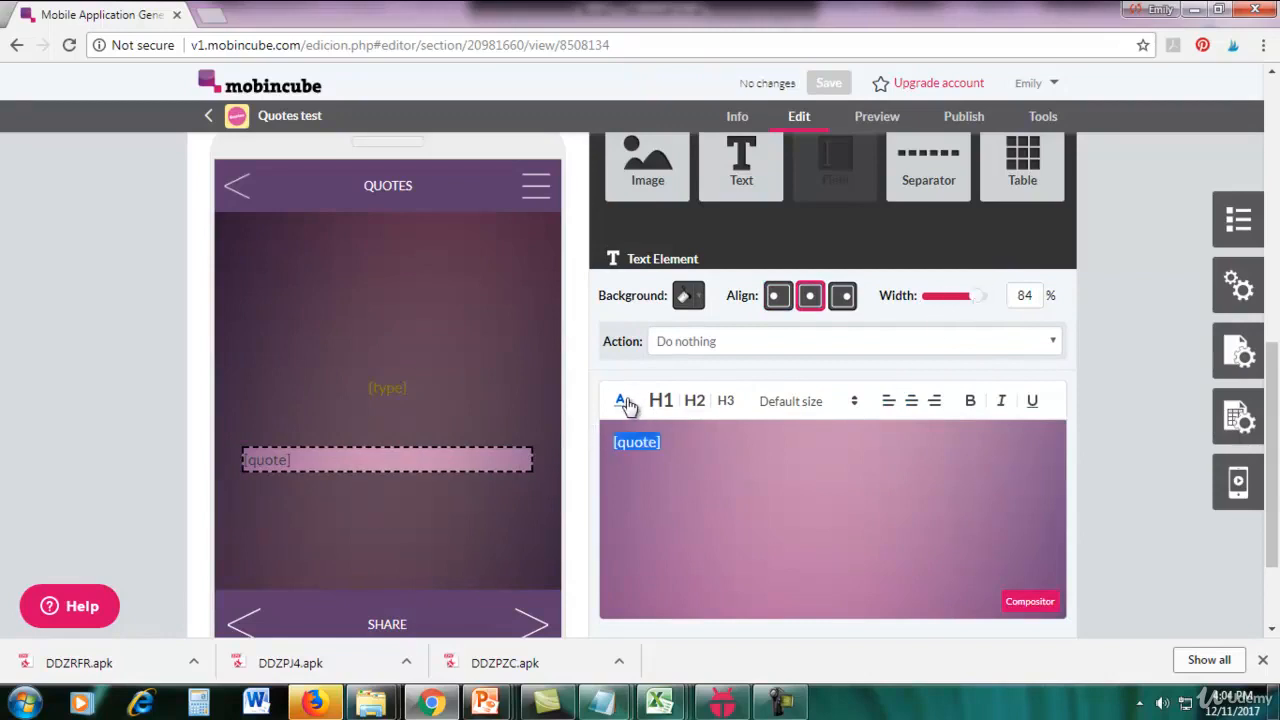
click(626, 402)
click(773, 424)
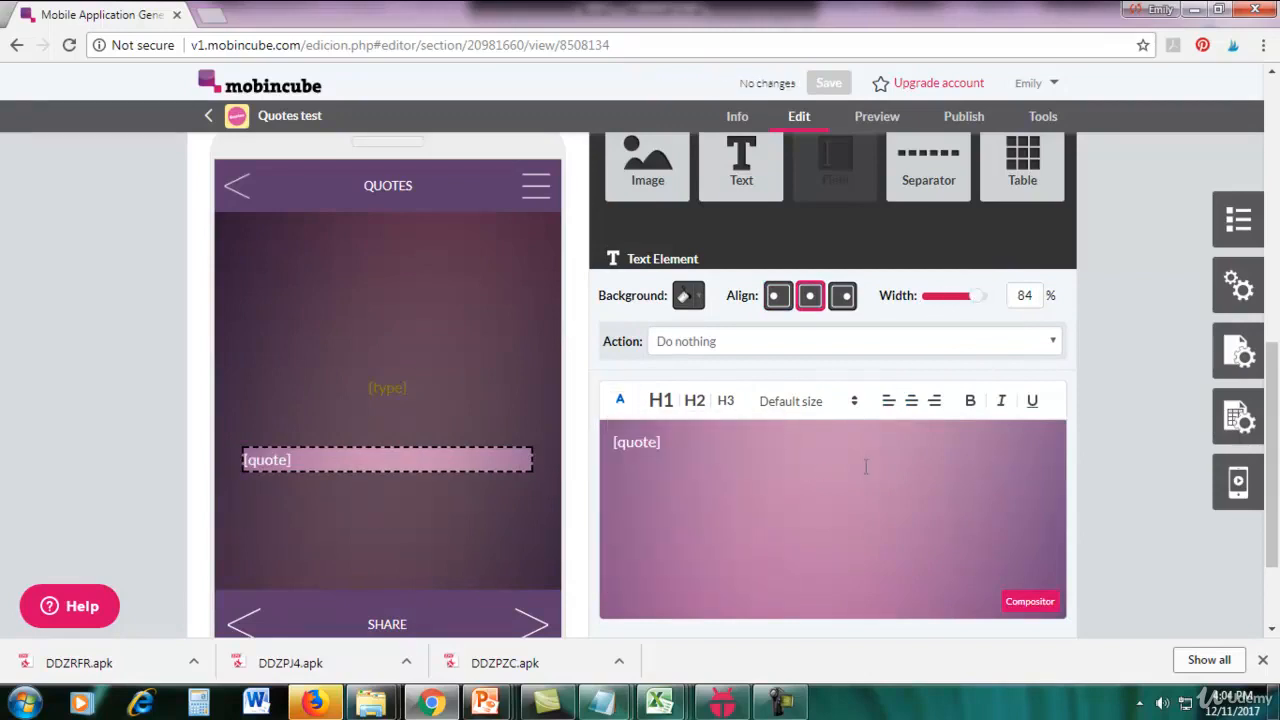
click(325, 322)
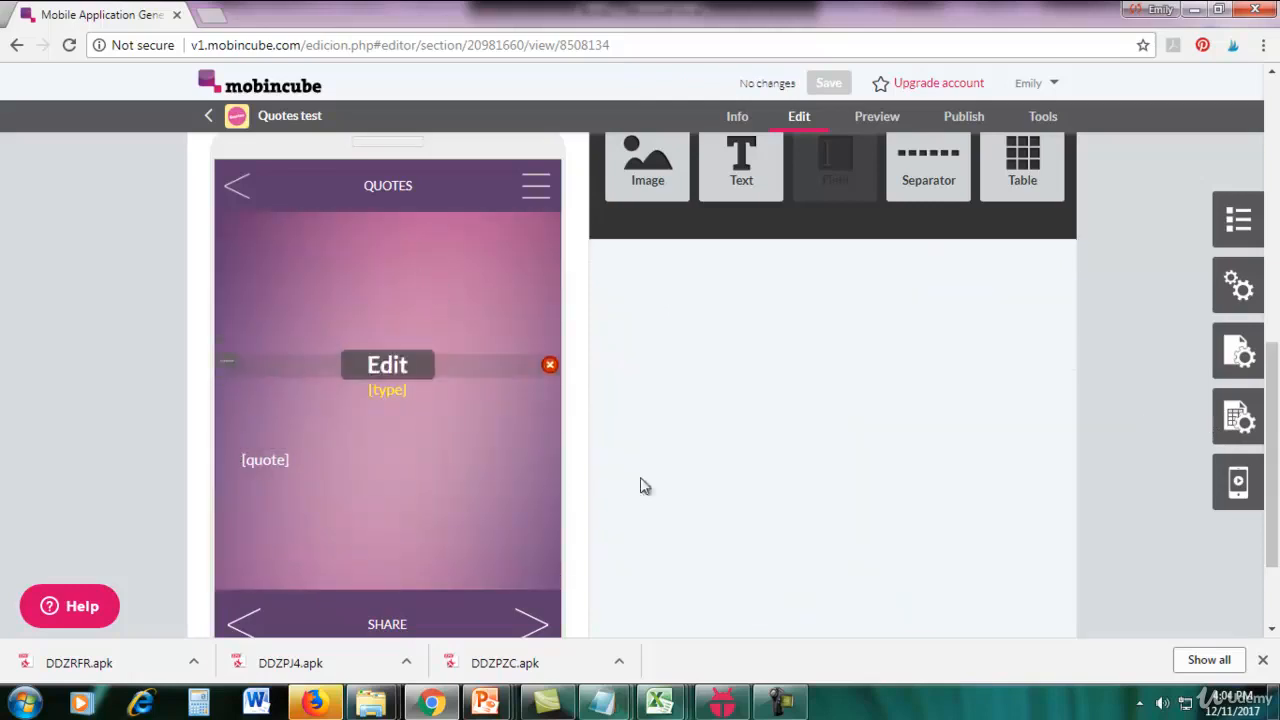
Switch to KOPLAYER and open the Wisdom category in the running app to examine its quote layout, dismissing the advertisement.
click(710, 710)
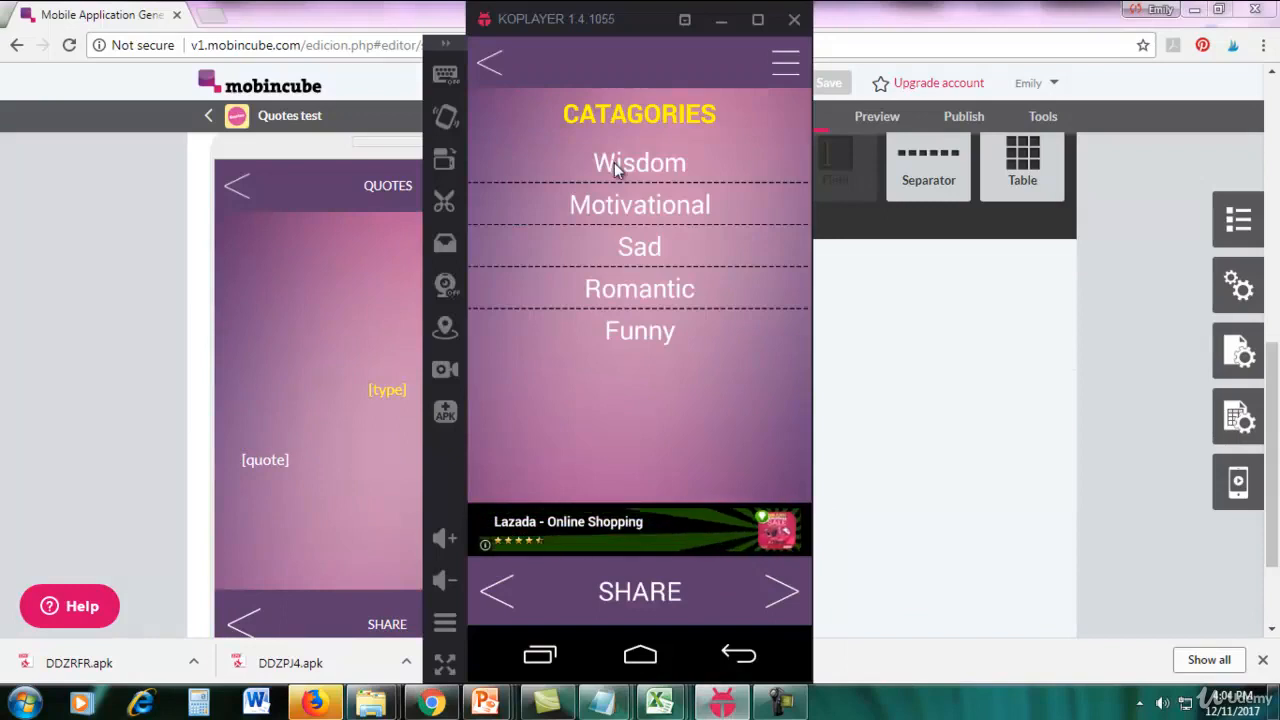
drag(582, 17, 604, 61)
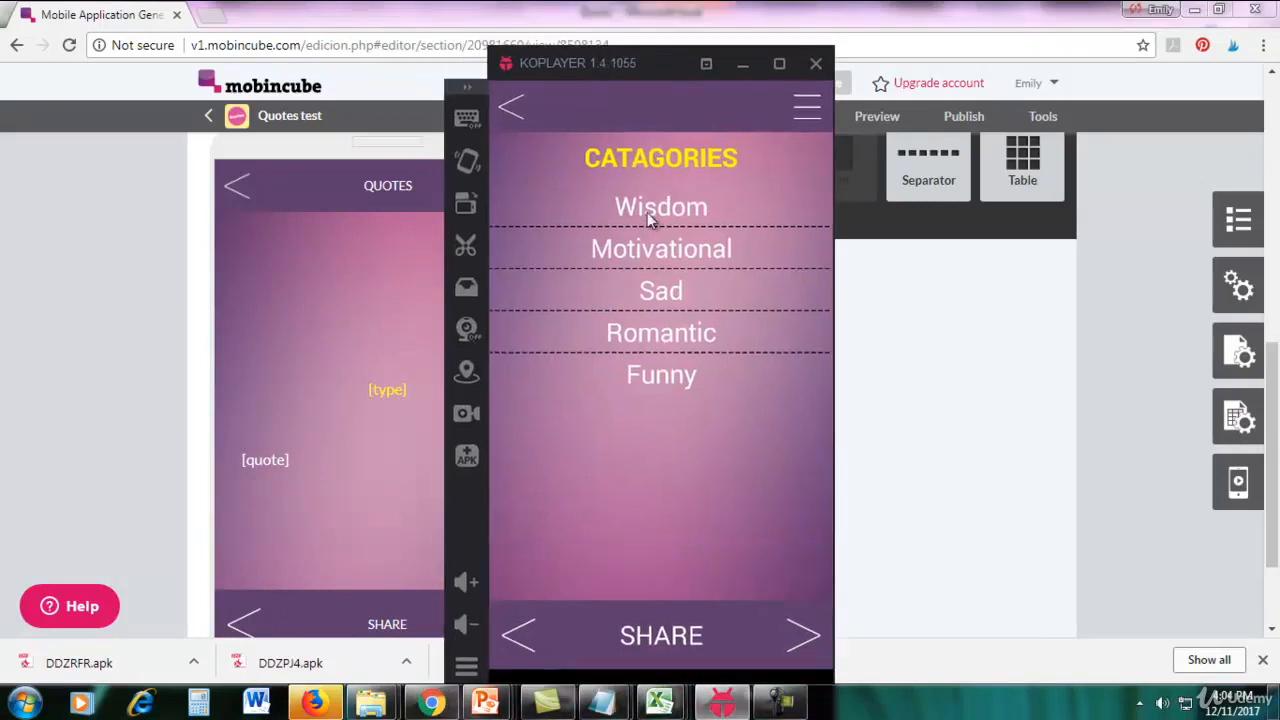
click(634, 260)
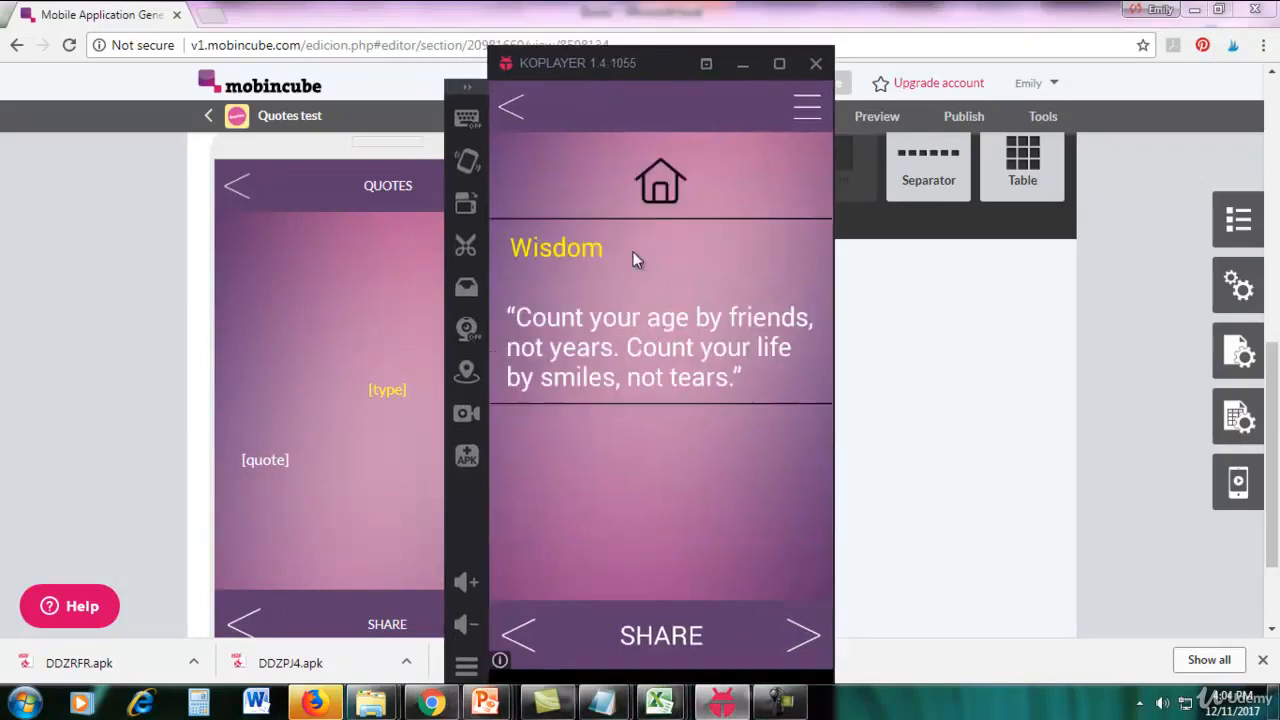
drag(662, 68, 755, 76)
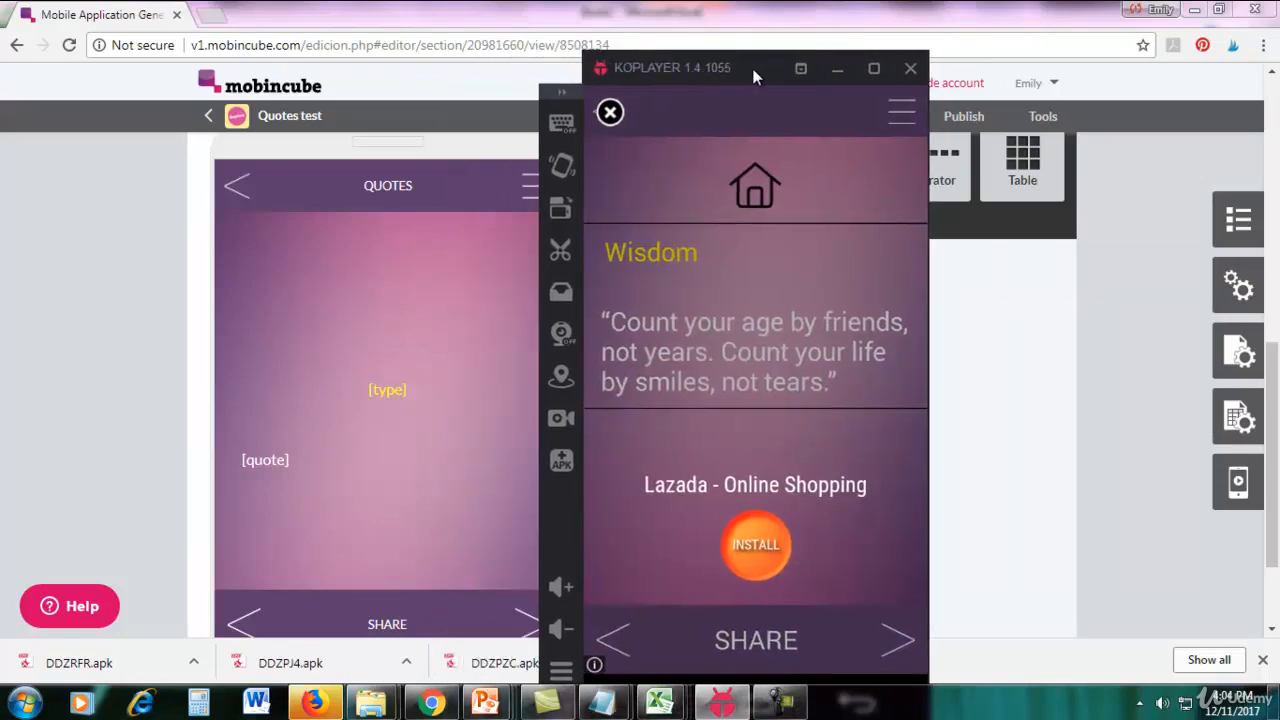
click(610, 113)
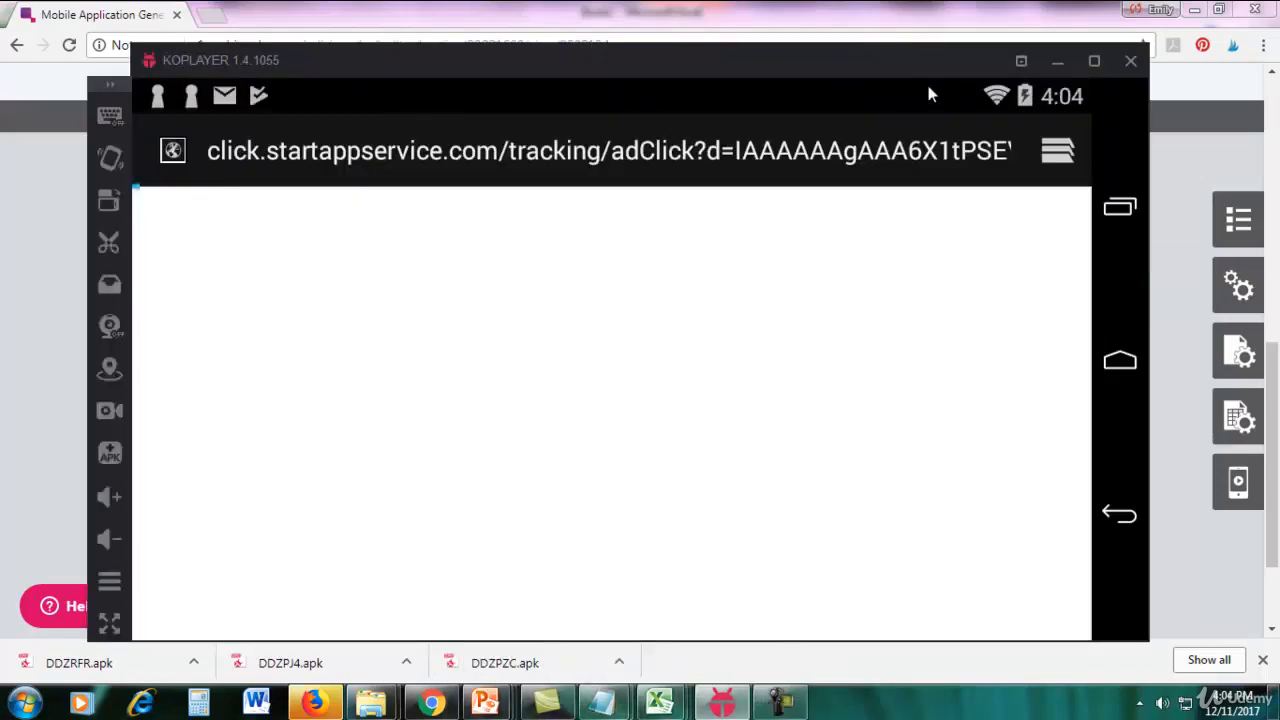
click(782, 703)
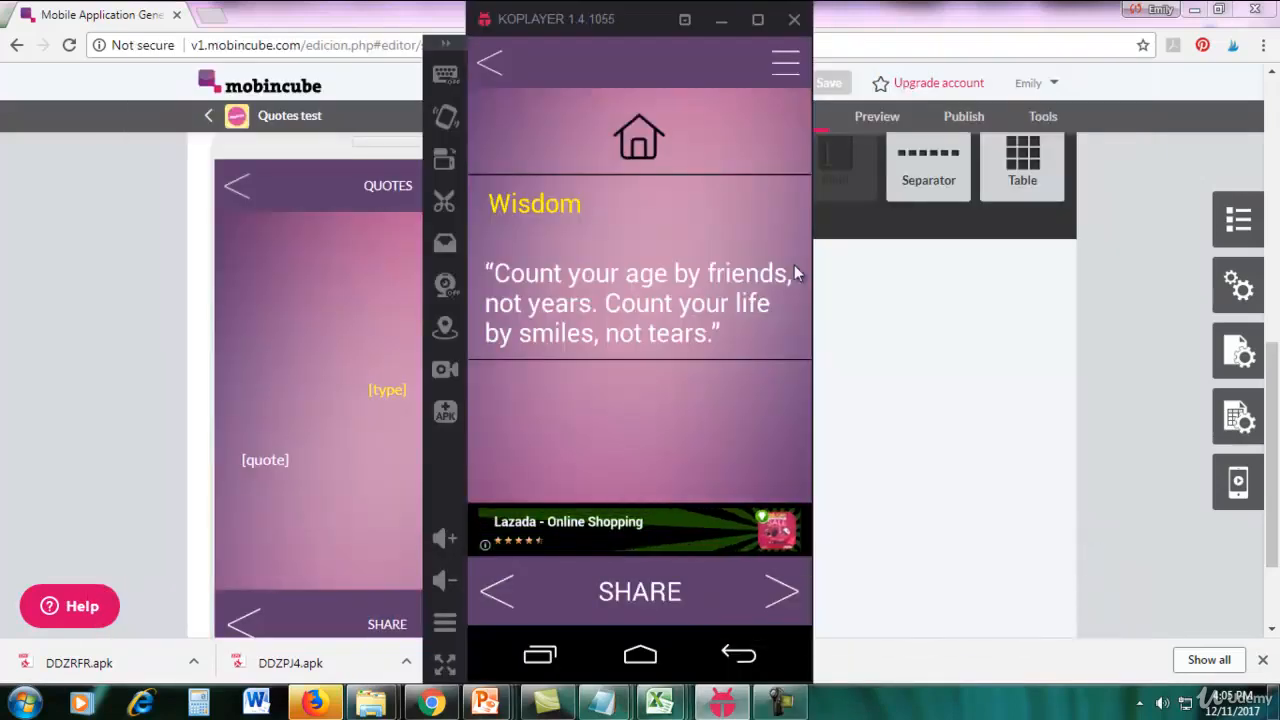
Compare the Wisdom quote layout in the emulator with the type and quote fields in the detail view, and return to Mobincube.
drag(616, 14, 945, 72)
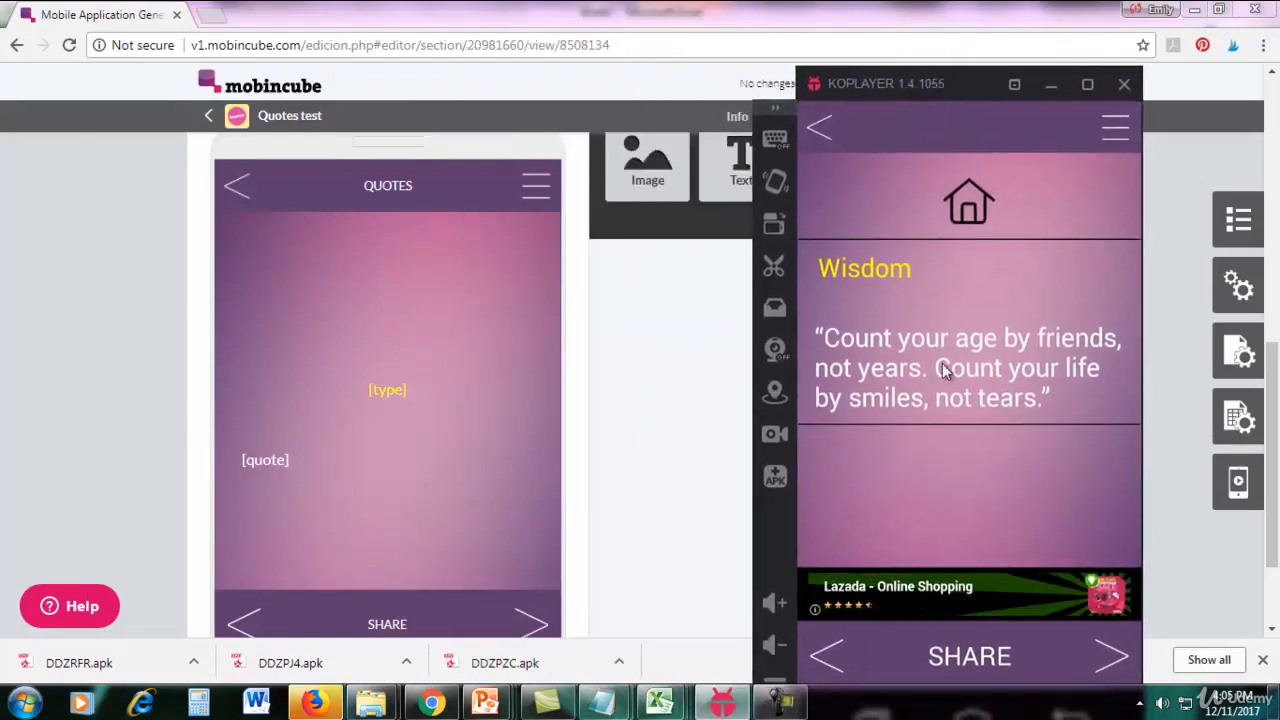
mouse_move(418, 366)
mouse_move(265, 460)
mouse_move(480, 429)
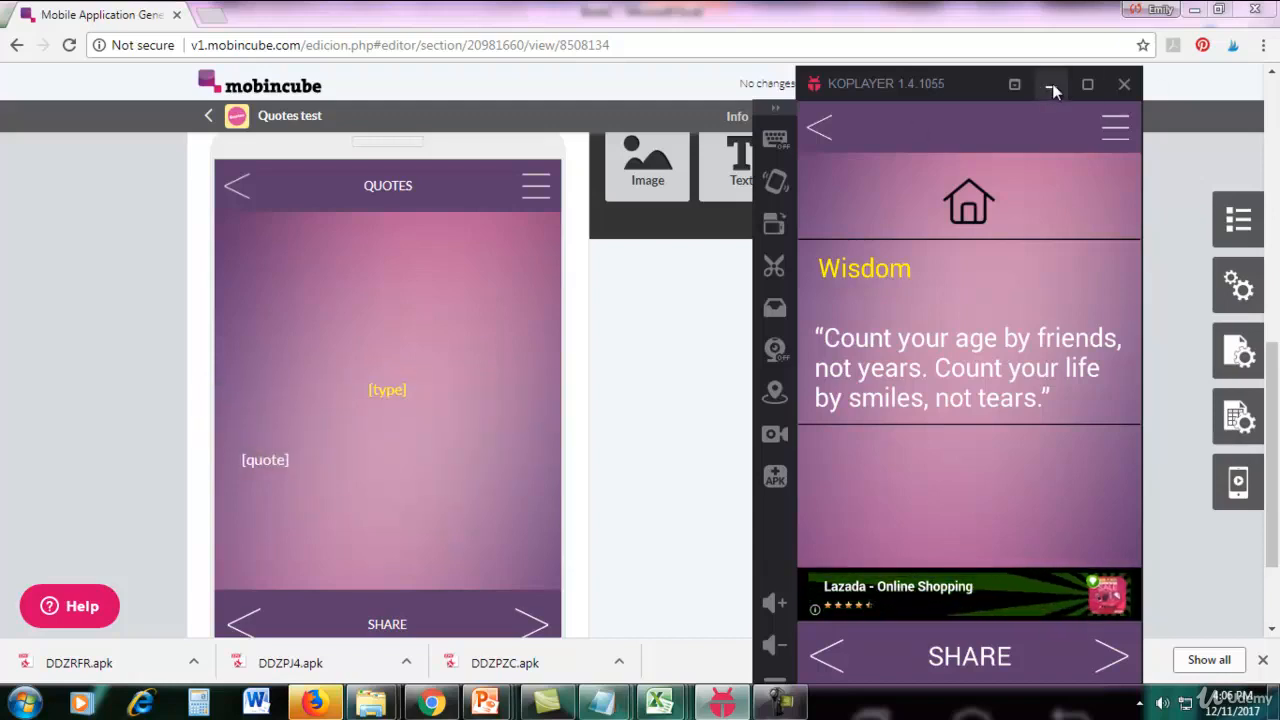
click(697, 415)
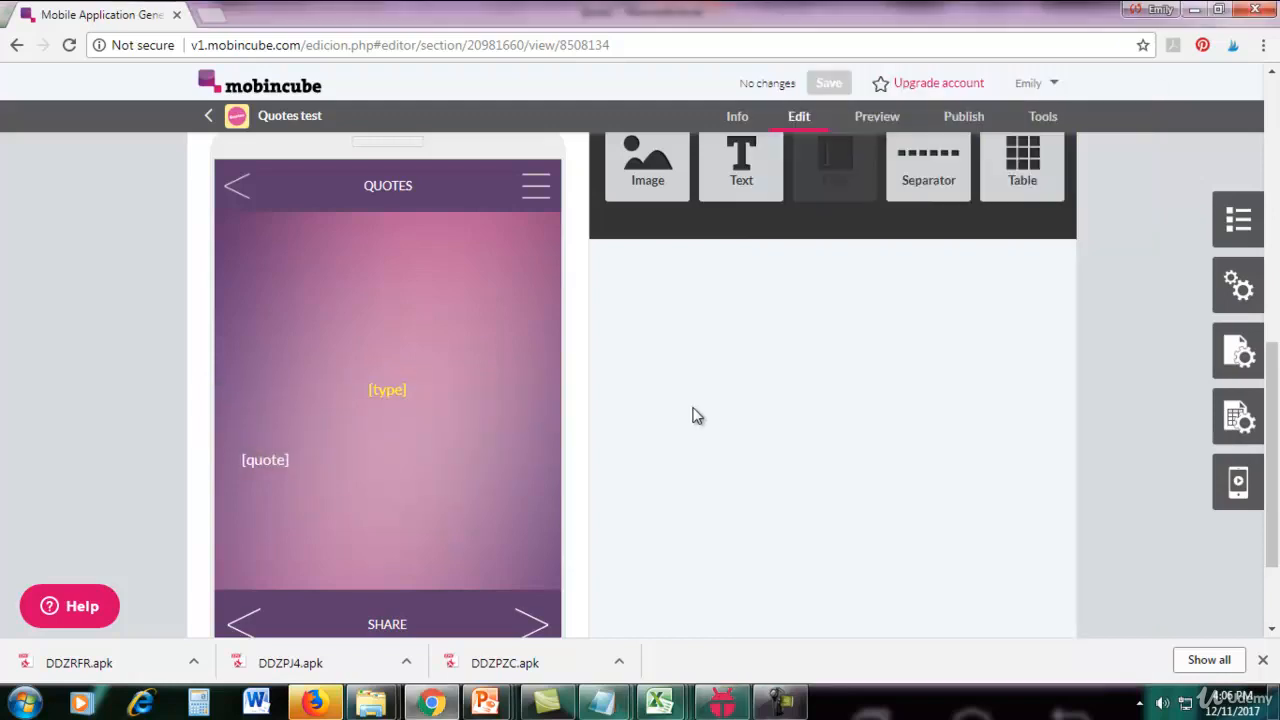
click(1232, 220)
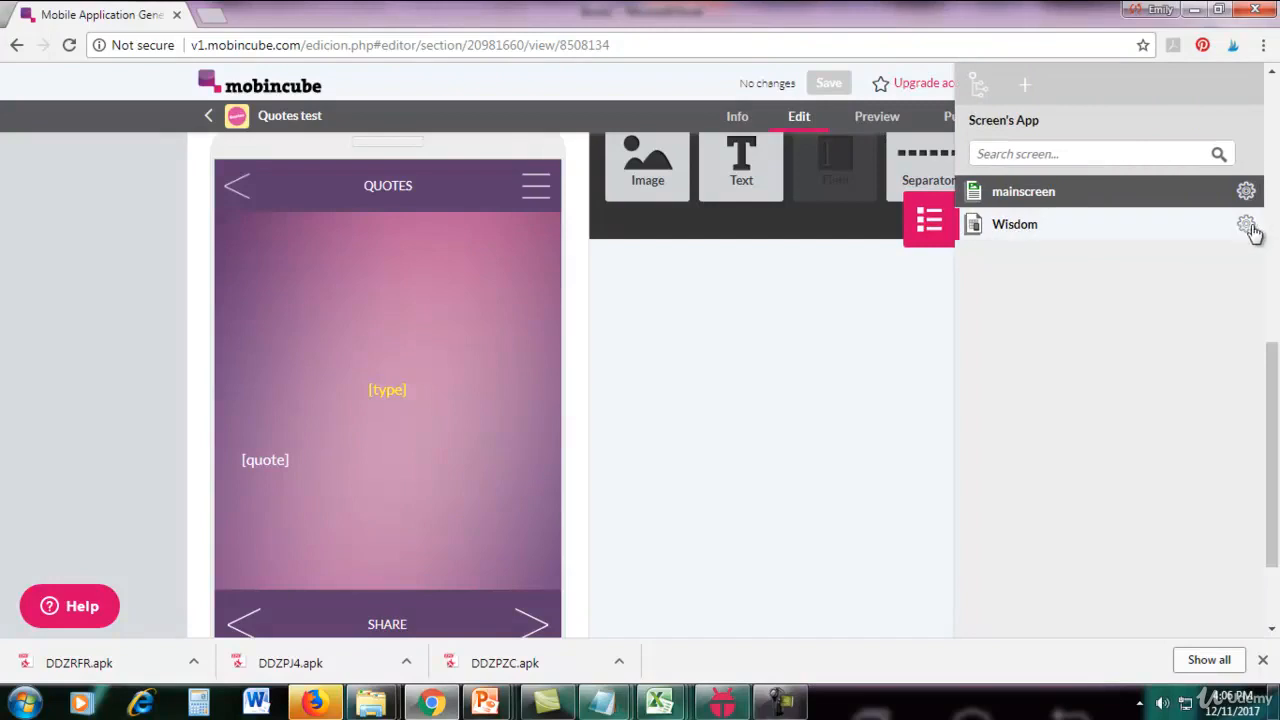
click(804, 302)
scroll(1058, 392, up, 3)
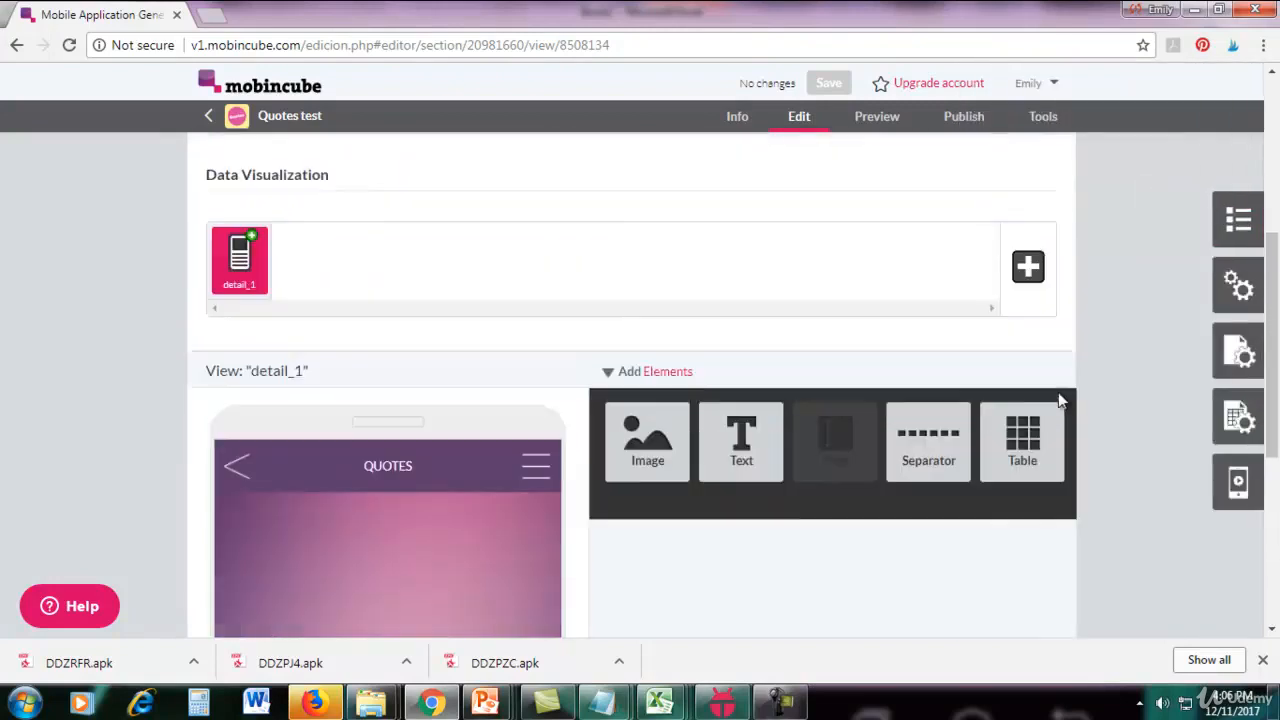
scroll(1058, 393, down, 5)
scroll(1058, 393, up, 6)
scroll(1058, 393, up, 2)
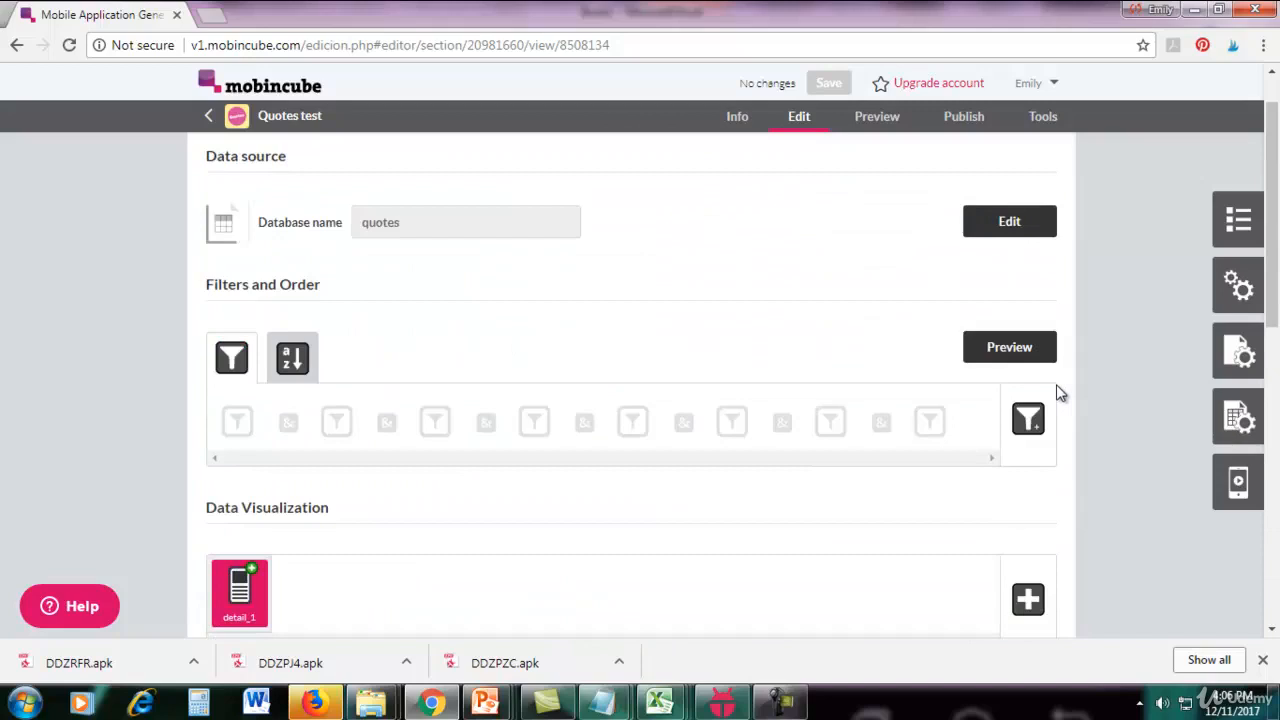
drag(1274, 309, 1275, 295)
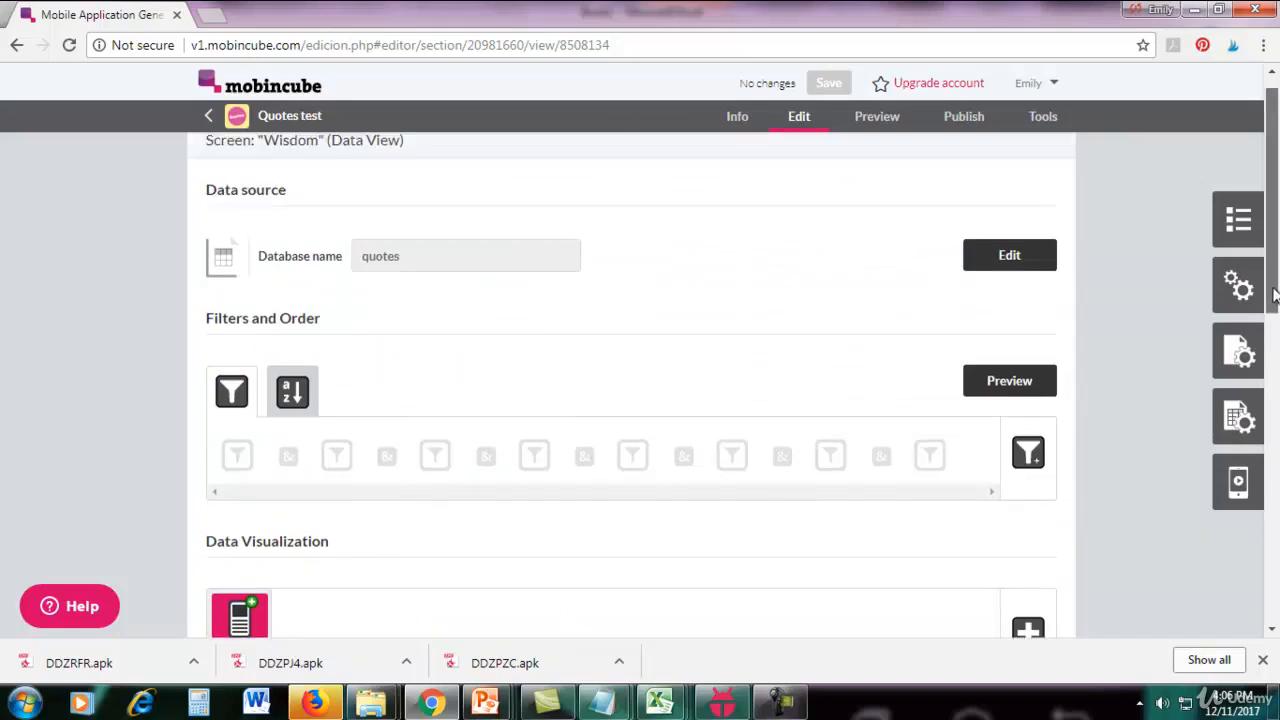
click(1028, 455)
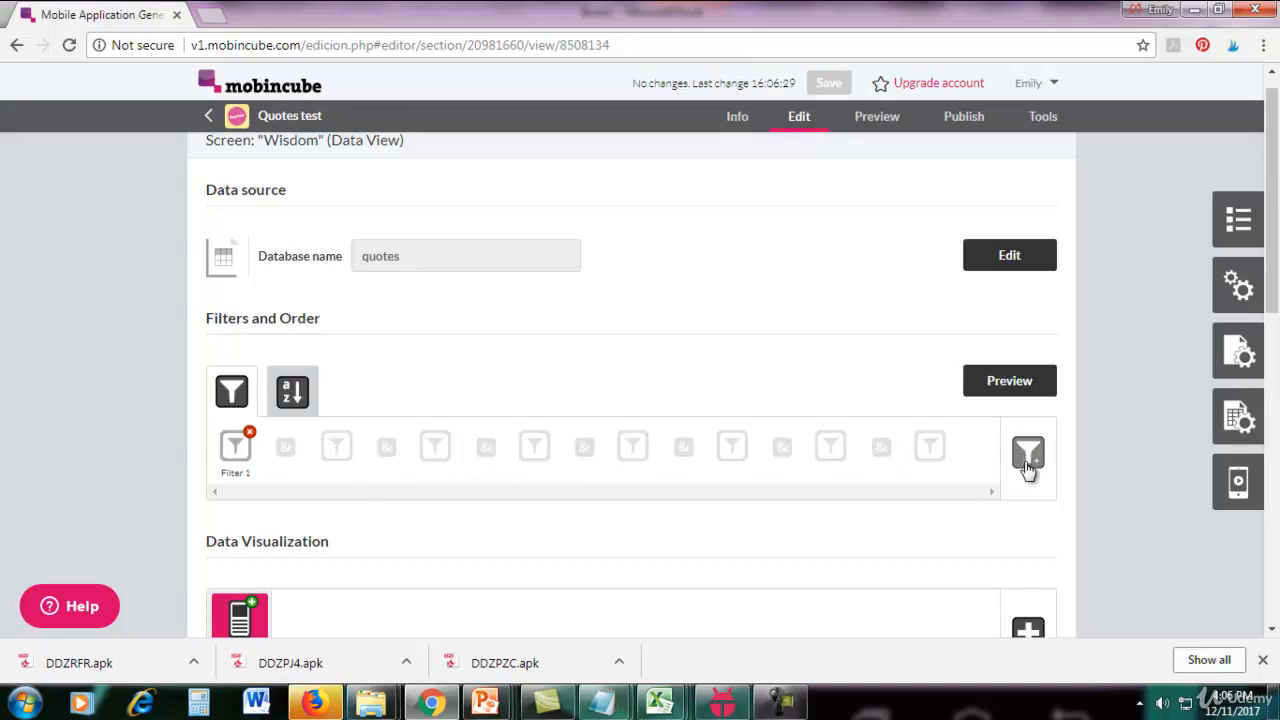
click(249, 433)
Add a filter to the Wisdom screen that keeps only records whose type field is Equal to Wisdom.
scroll(1278, 256, down, 2)
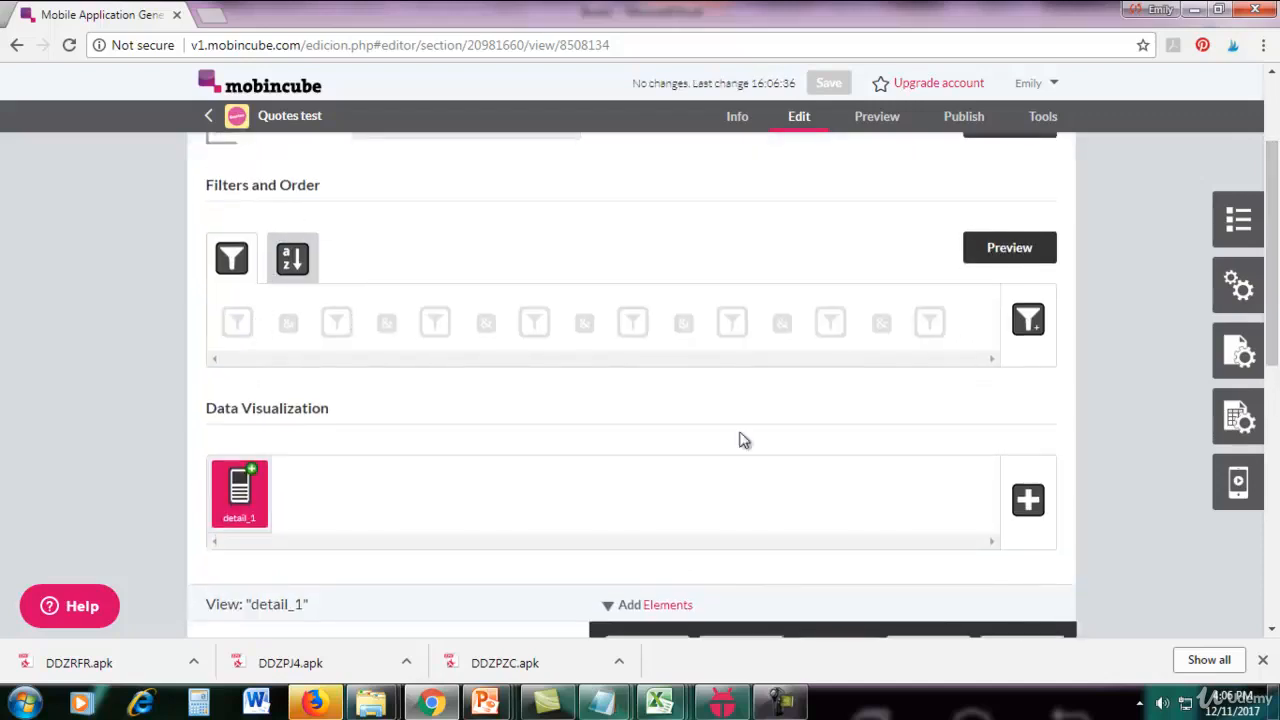
click(1025, 318)
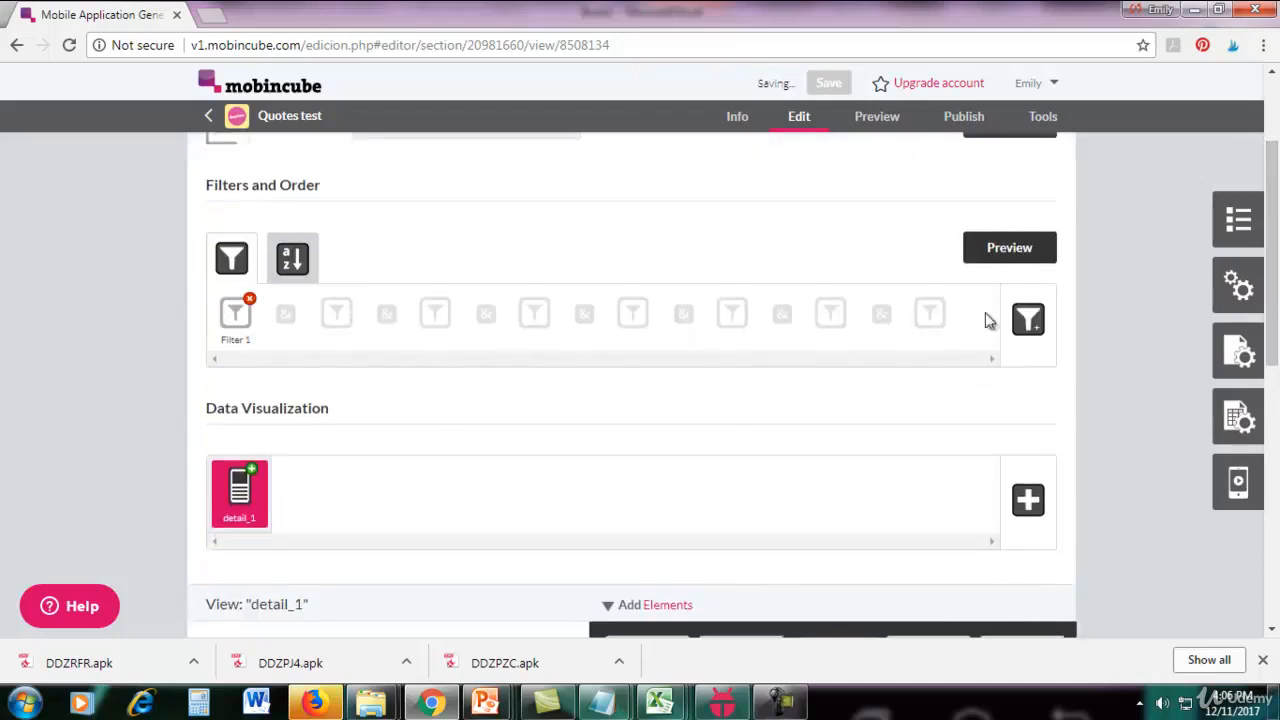
click(236, 318)
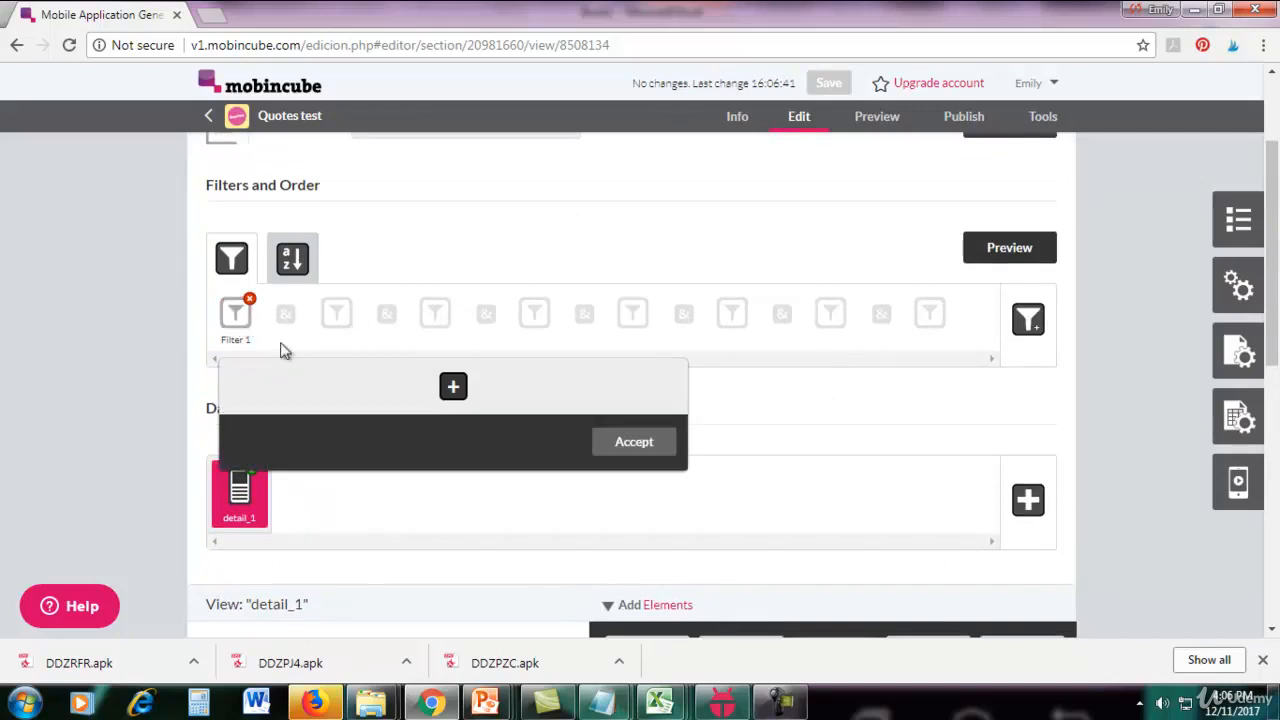
click(452, 390)
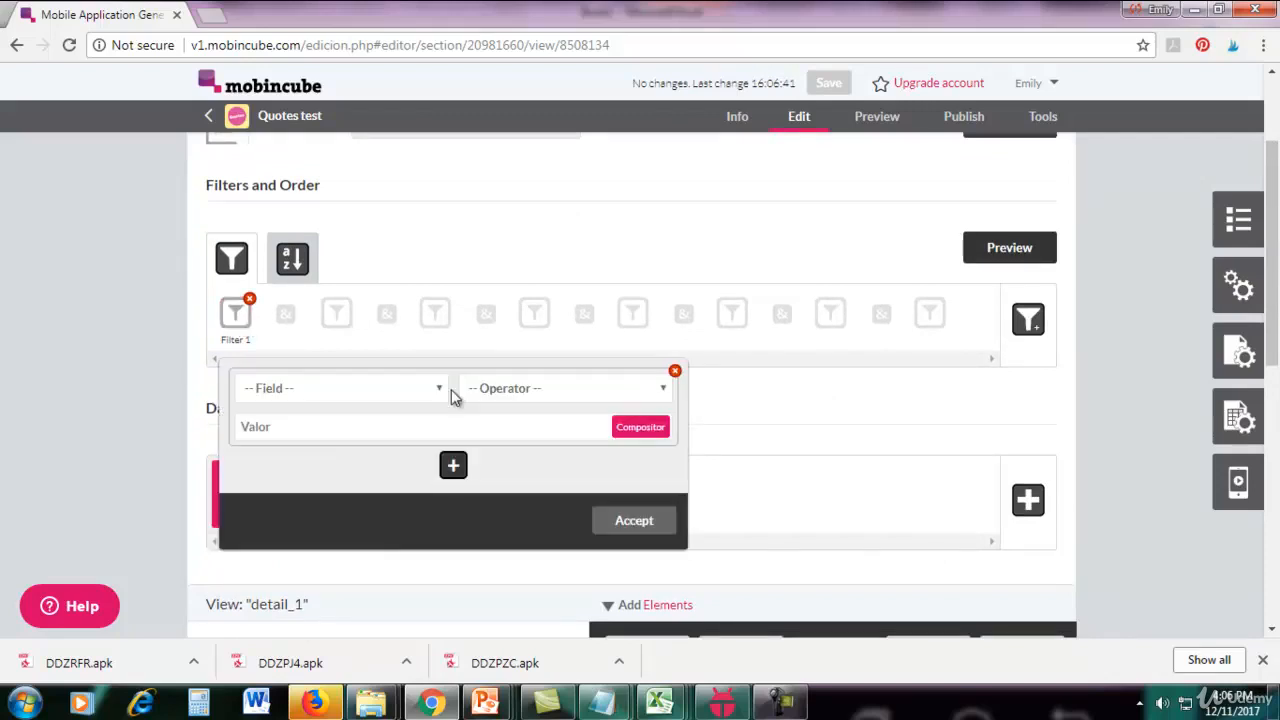
click(400, 396)
click(383, 428)
click(527, 394)
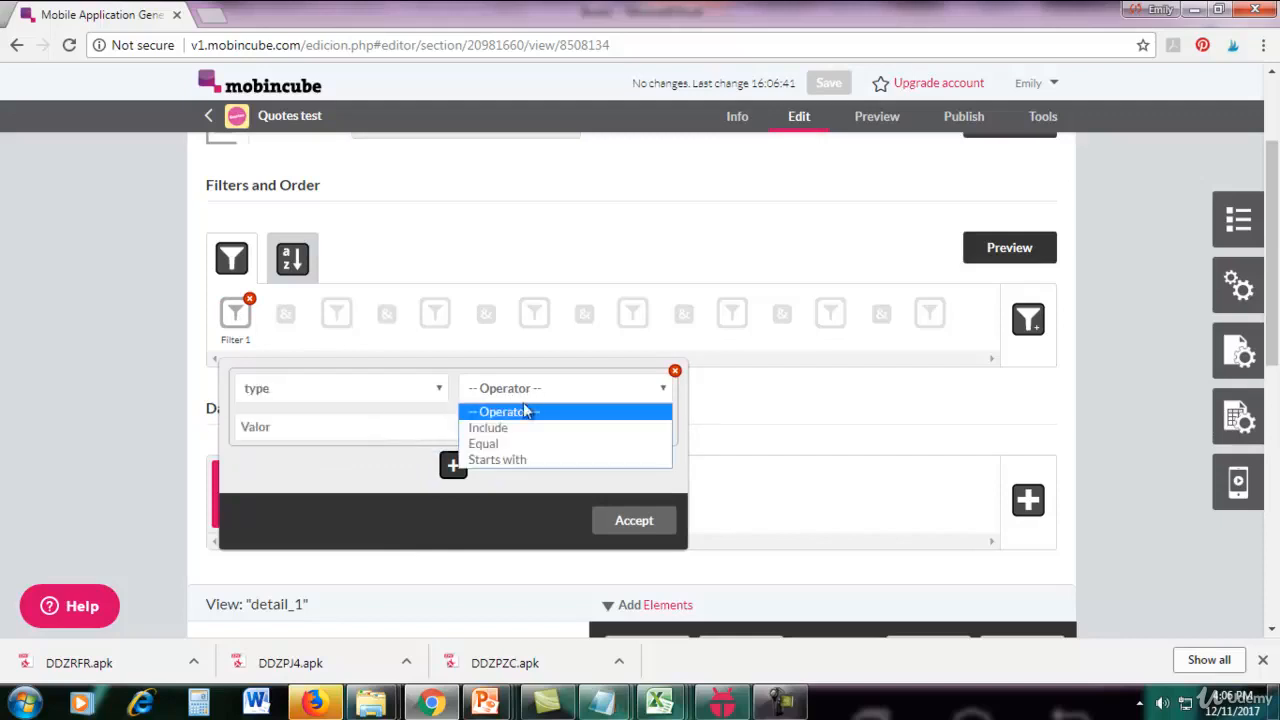
click(517, 446)
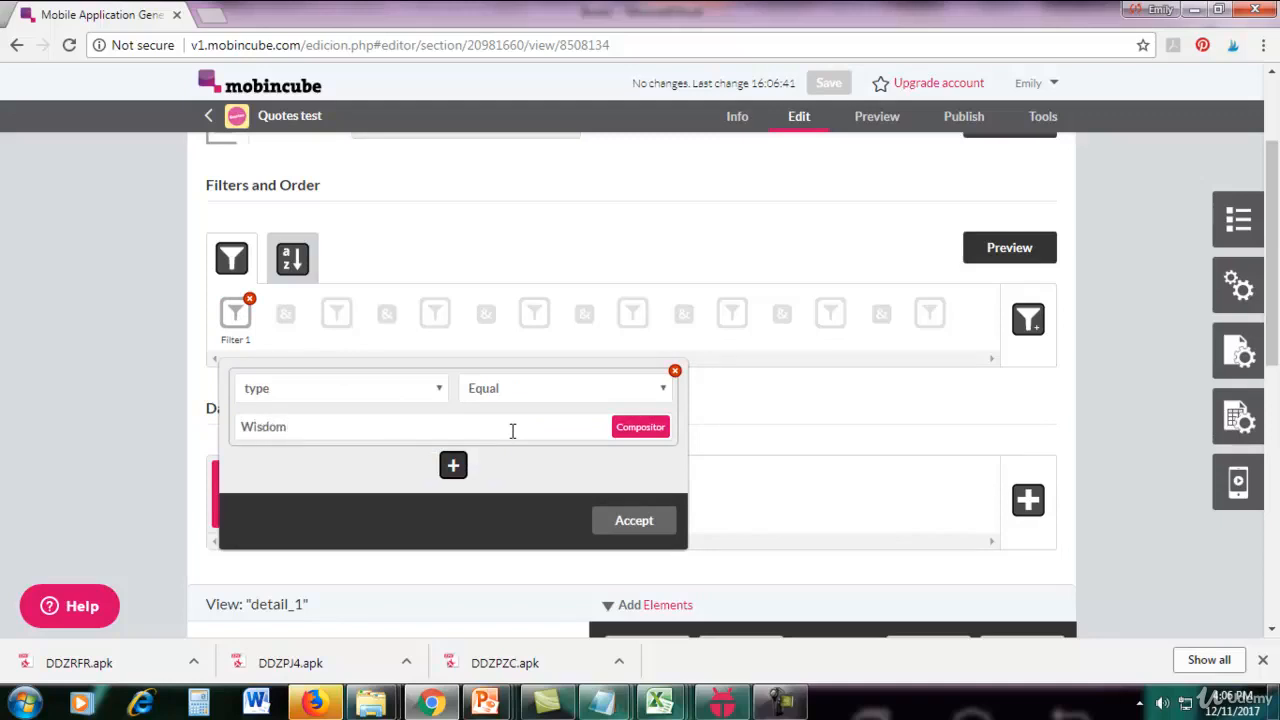
click(626, 524)
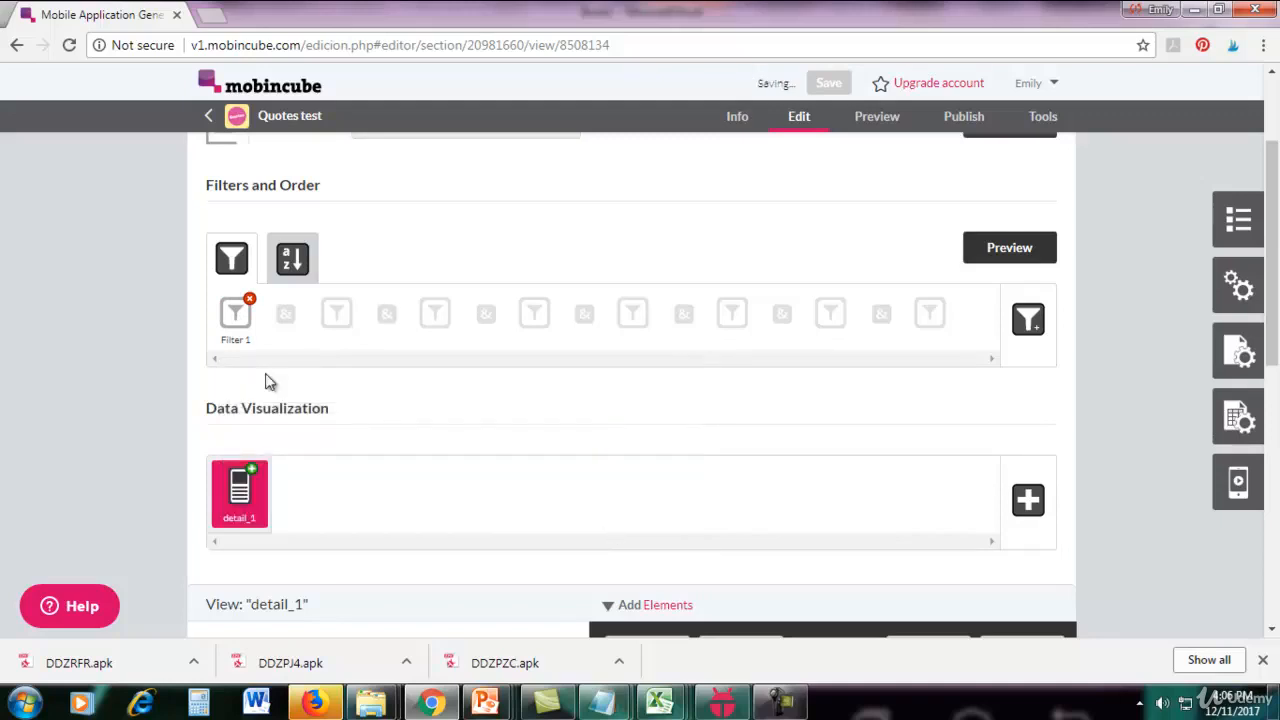
Clone the Wisdom screen and name the copy Motivational.
scroll(1270, 260, up, 2)
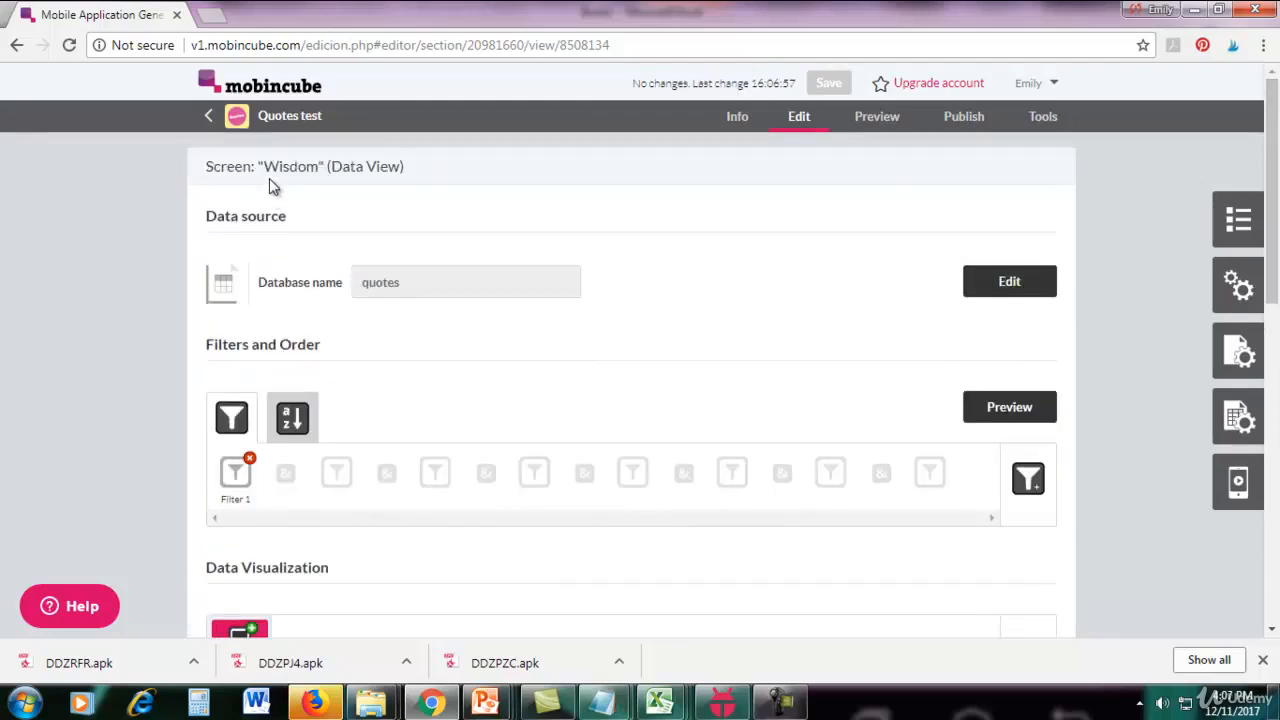
scroll(1272, 240, down, 1)
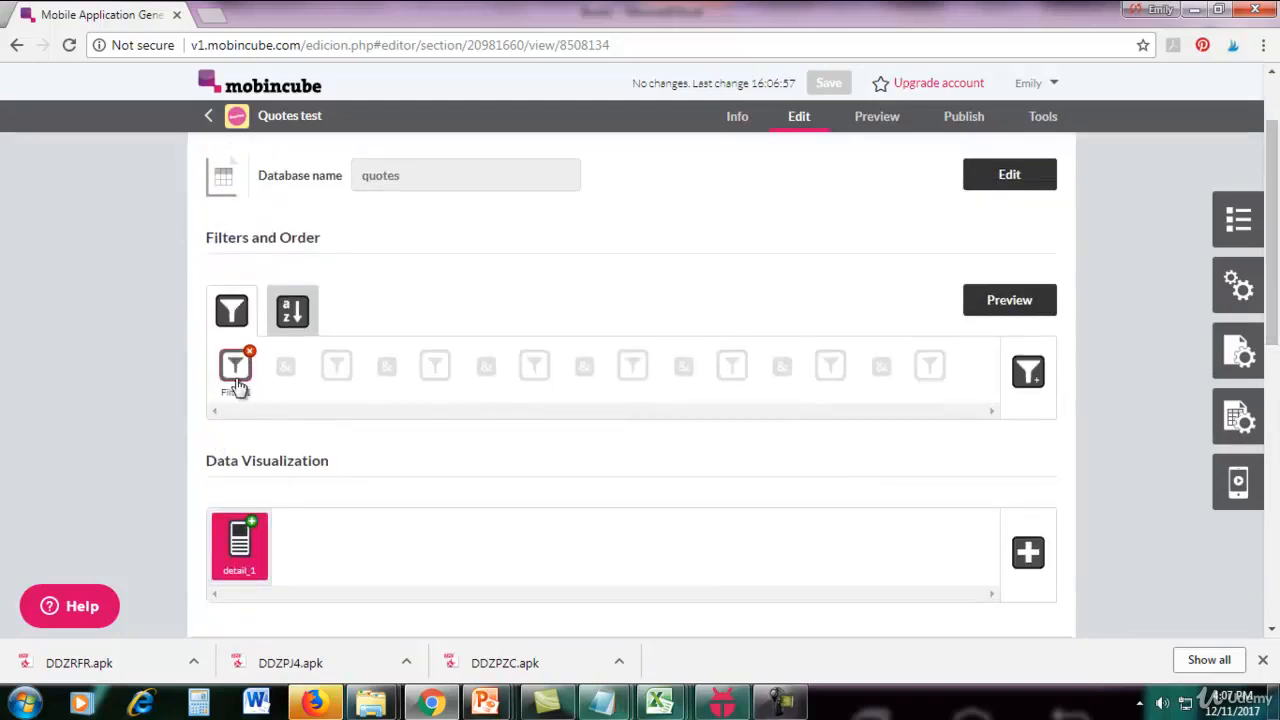
scroll(1277, 231, up, 1)
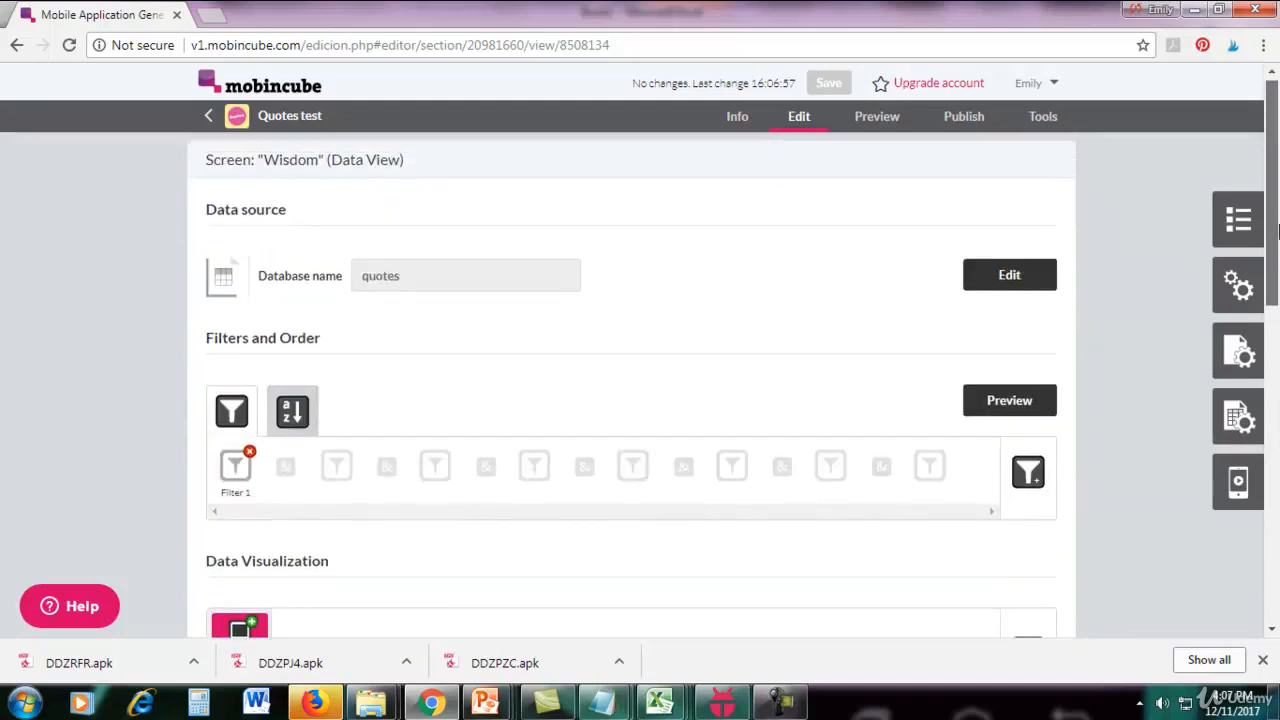
click(1242, 222)
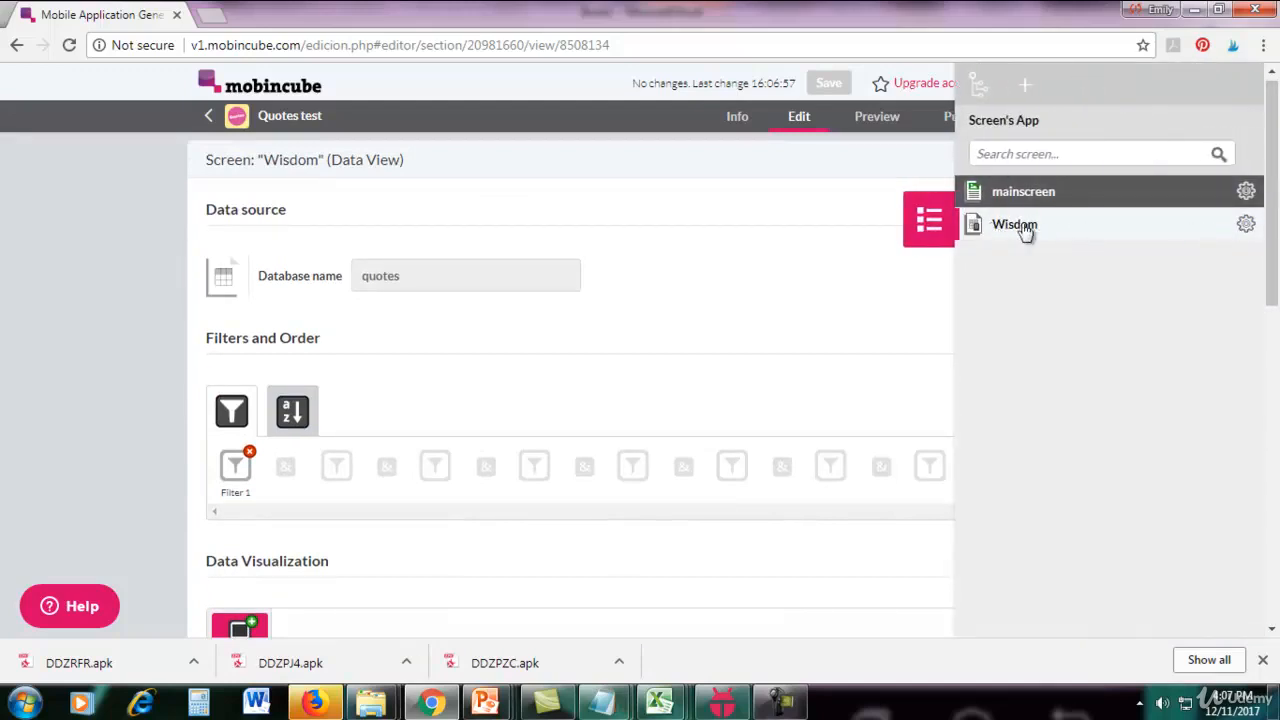
click(1247, 235)
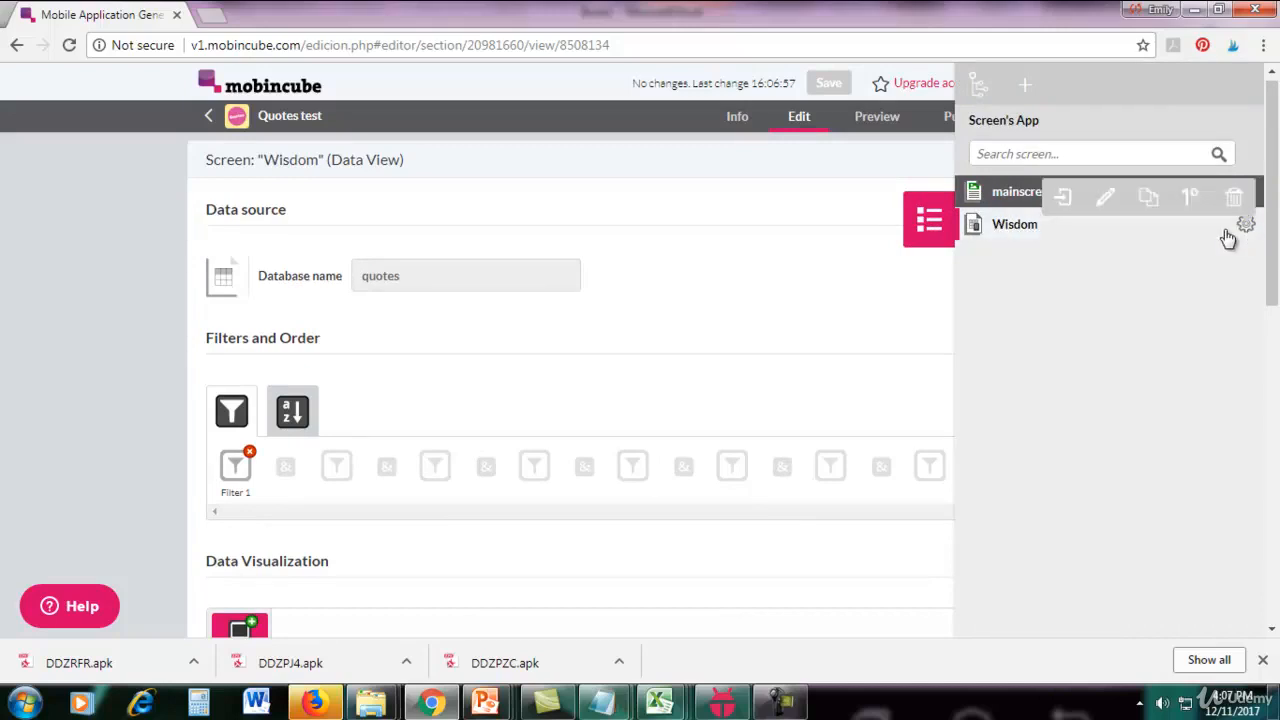
click(1140, 206)
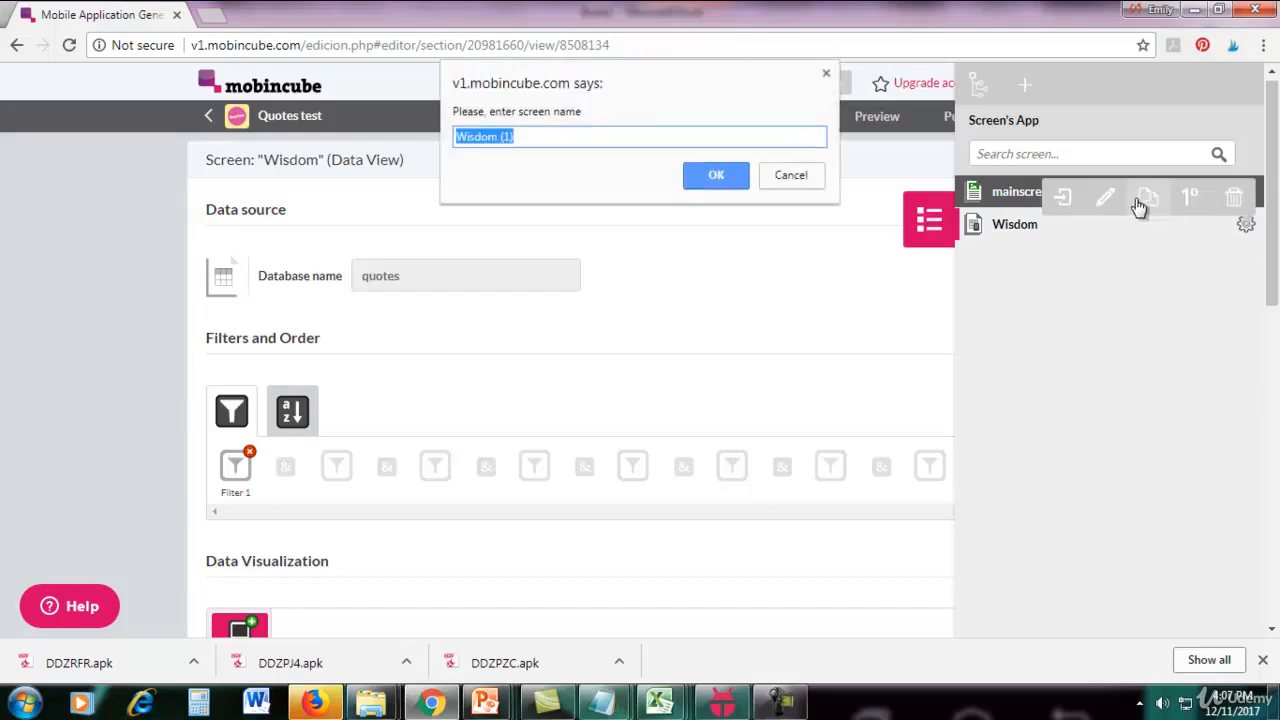
text(Motivational)
click(740, 175)
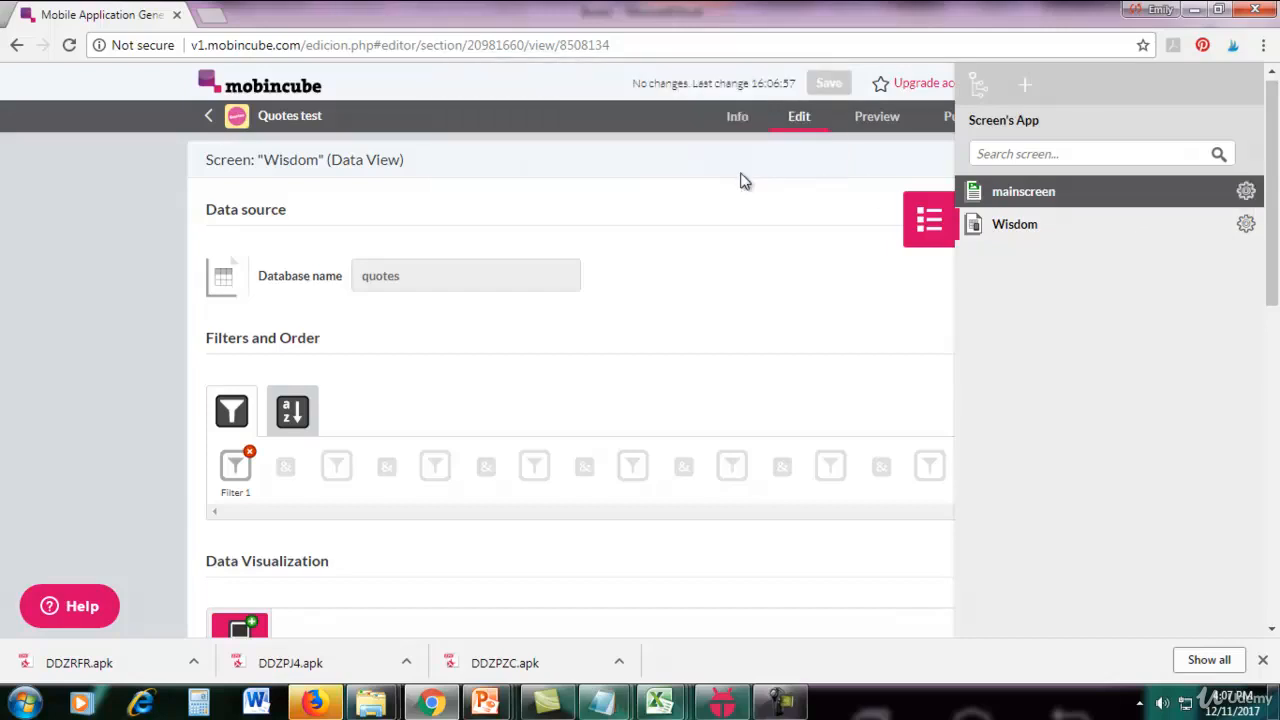
Clone the Wisdom screen again and name the copy Funny.
mouse_move(1245, 226)
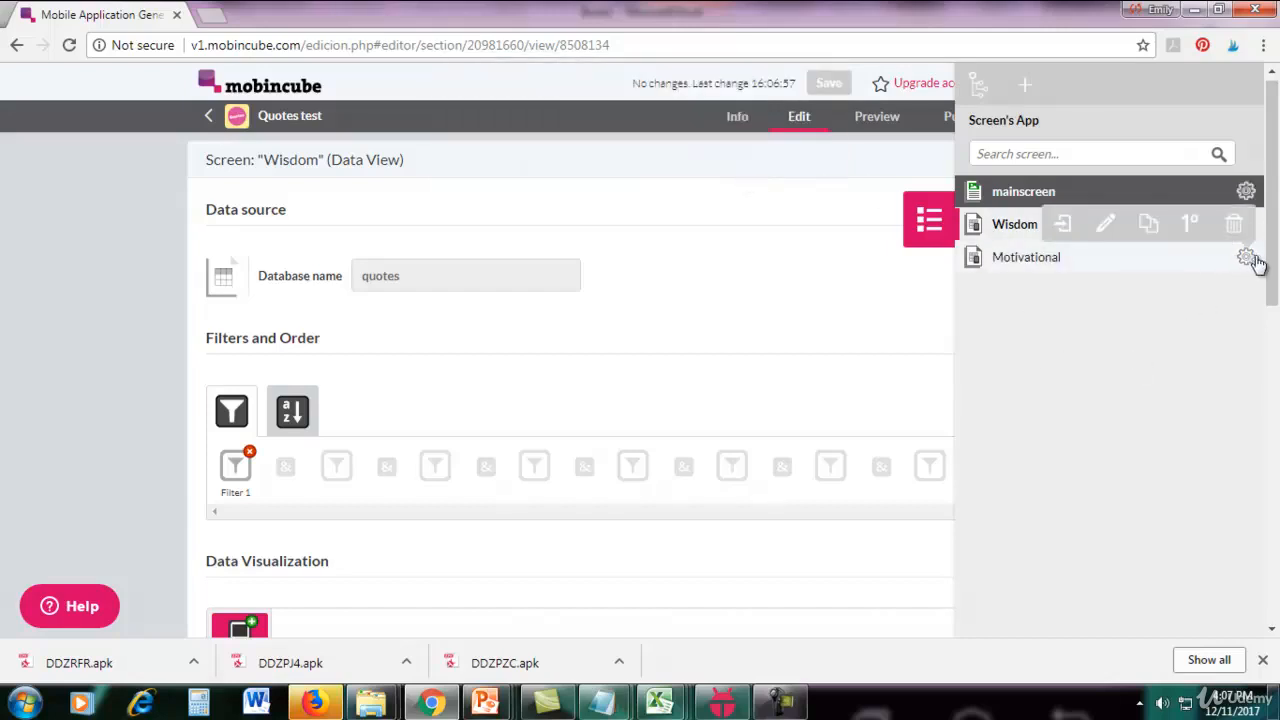
click(1148, 230)
text(Funny)
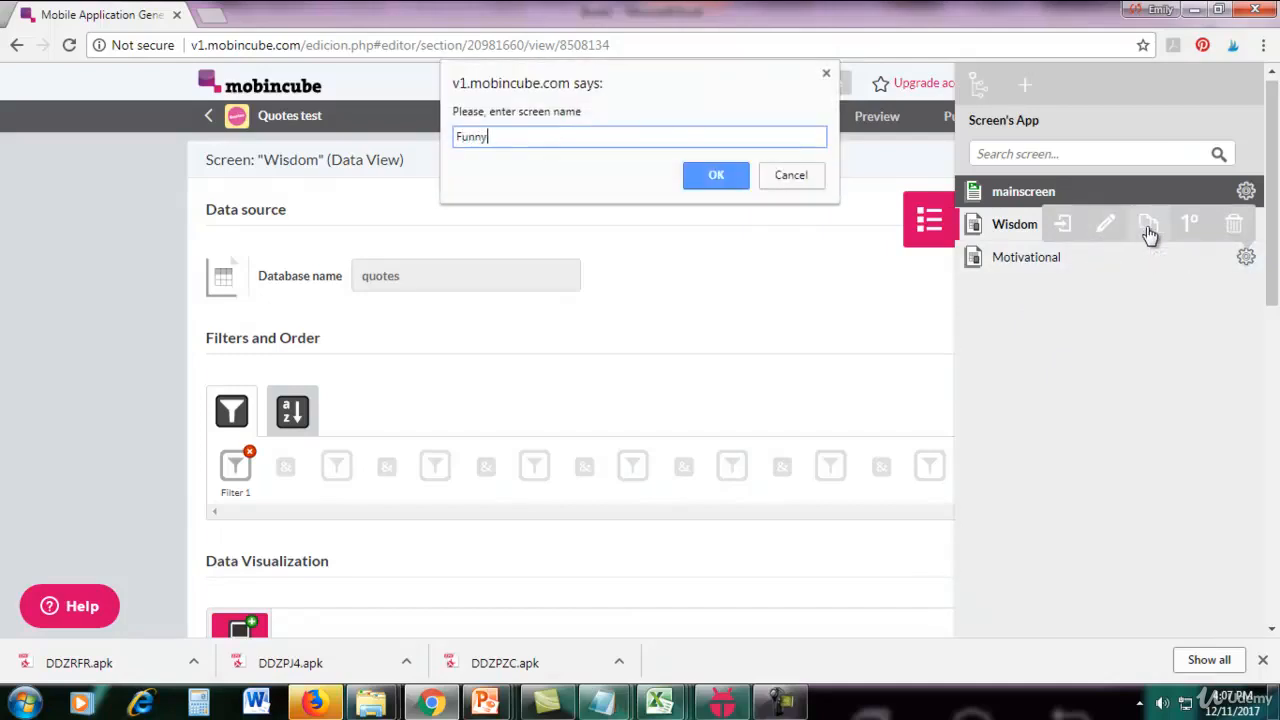
click(693, 182)
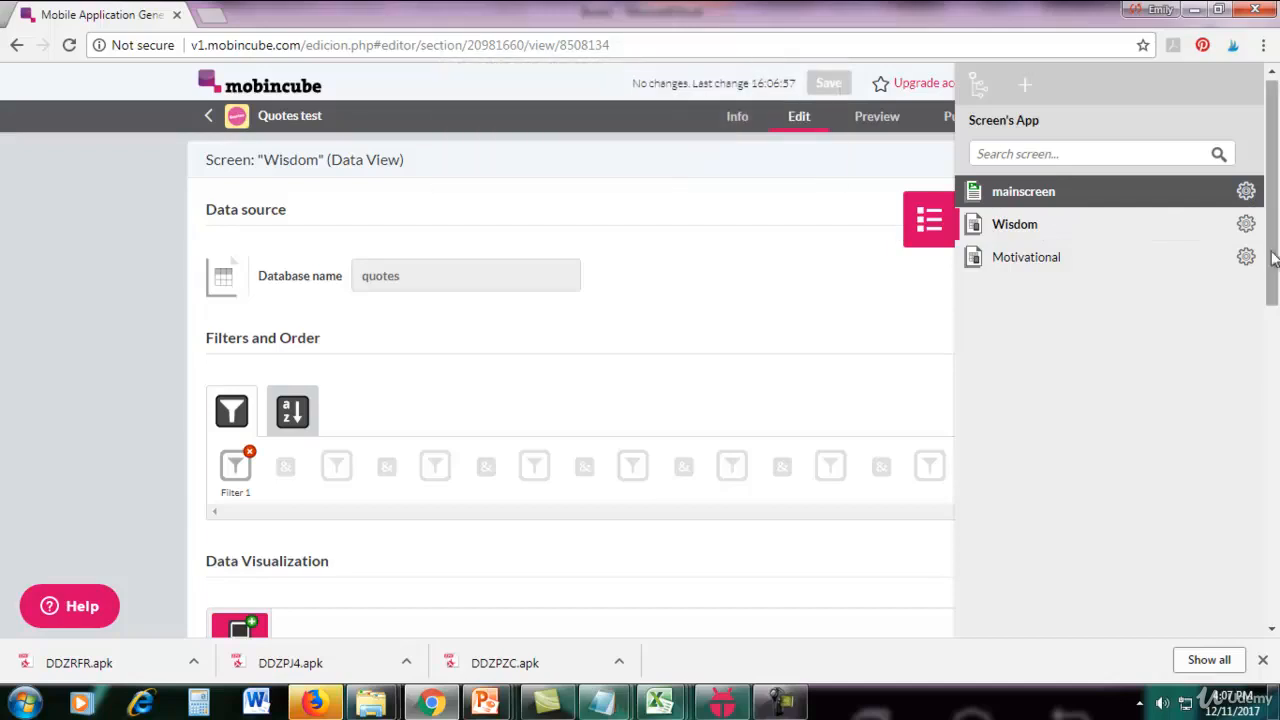
Clone the Funny screen and name the copy Sad.
mouse_move(1245, 288)
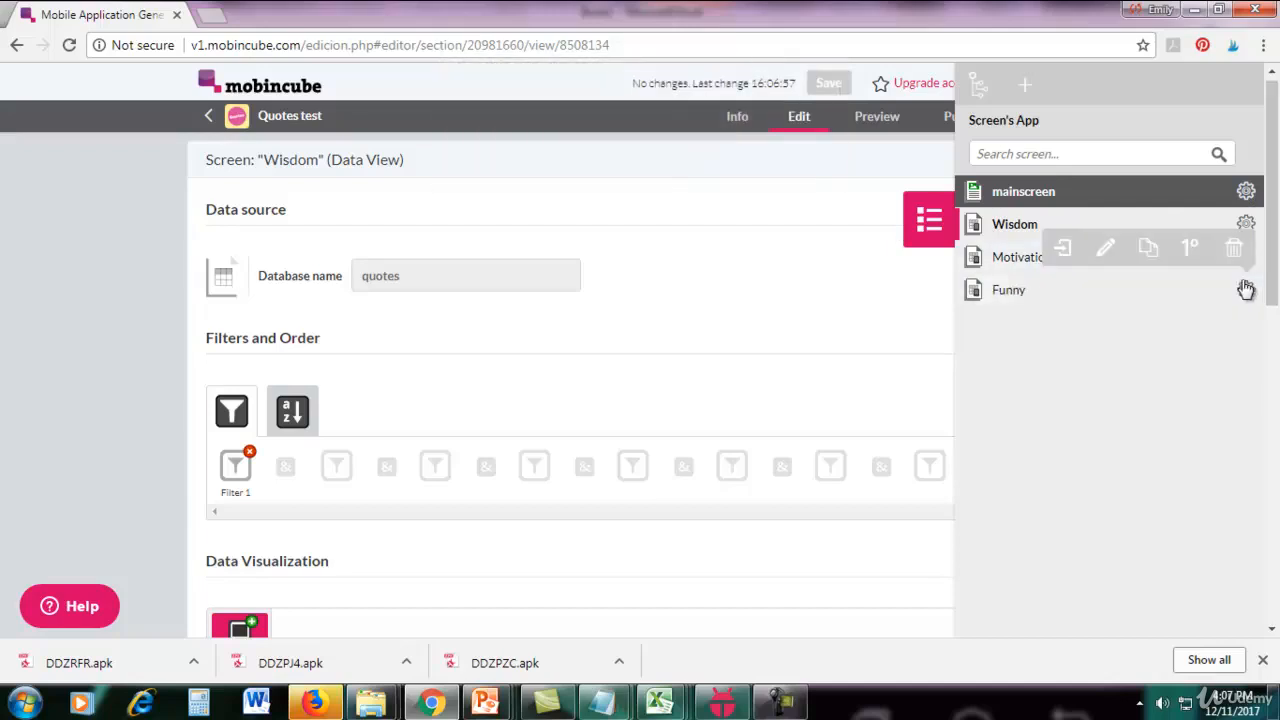
click(1160, 261)
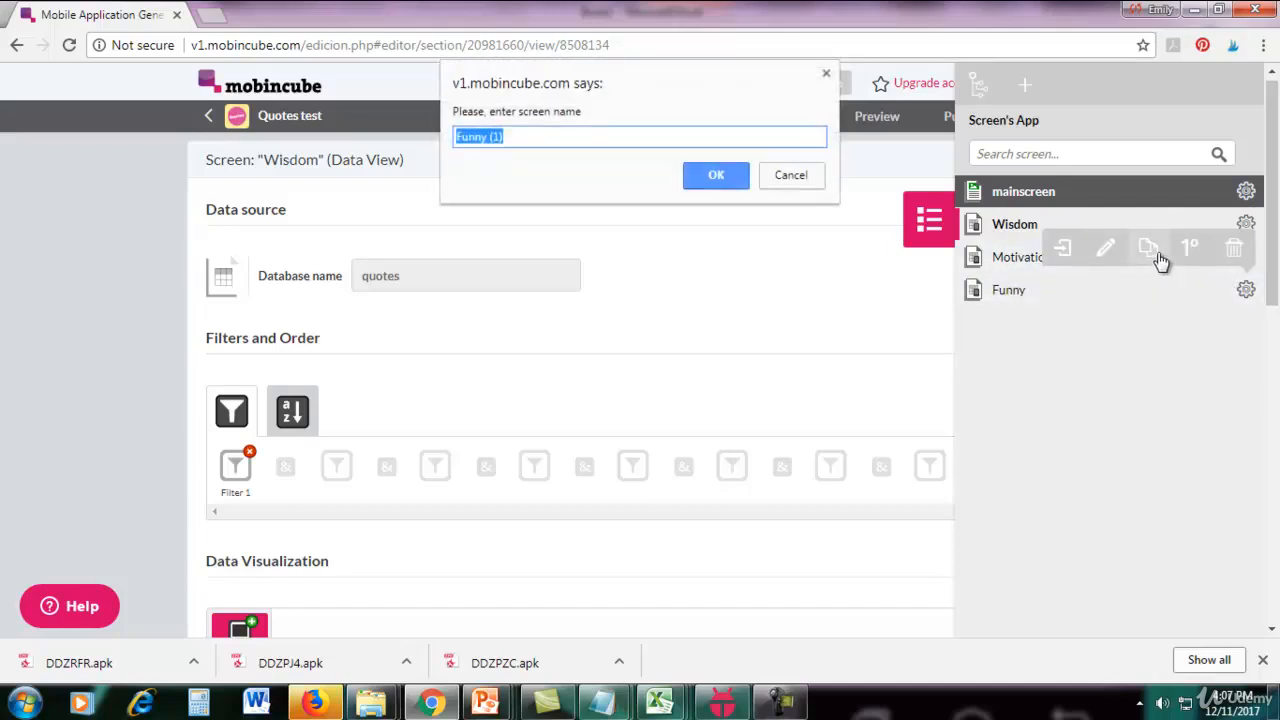
text(Sad)
click(718, 175)
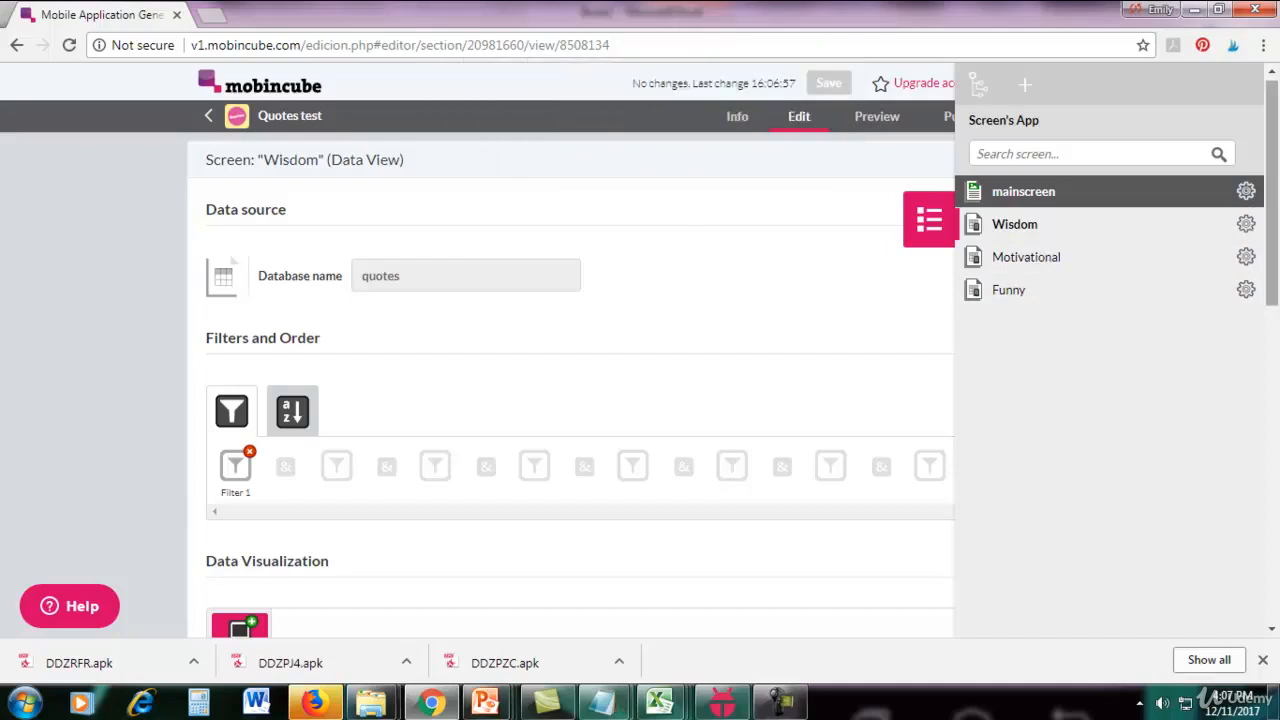
Clone the Sad screen and name the copy Romantic.
mouse_move(1246, 323)
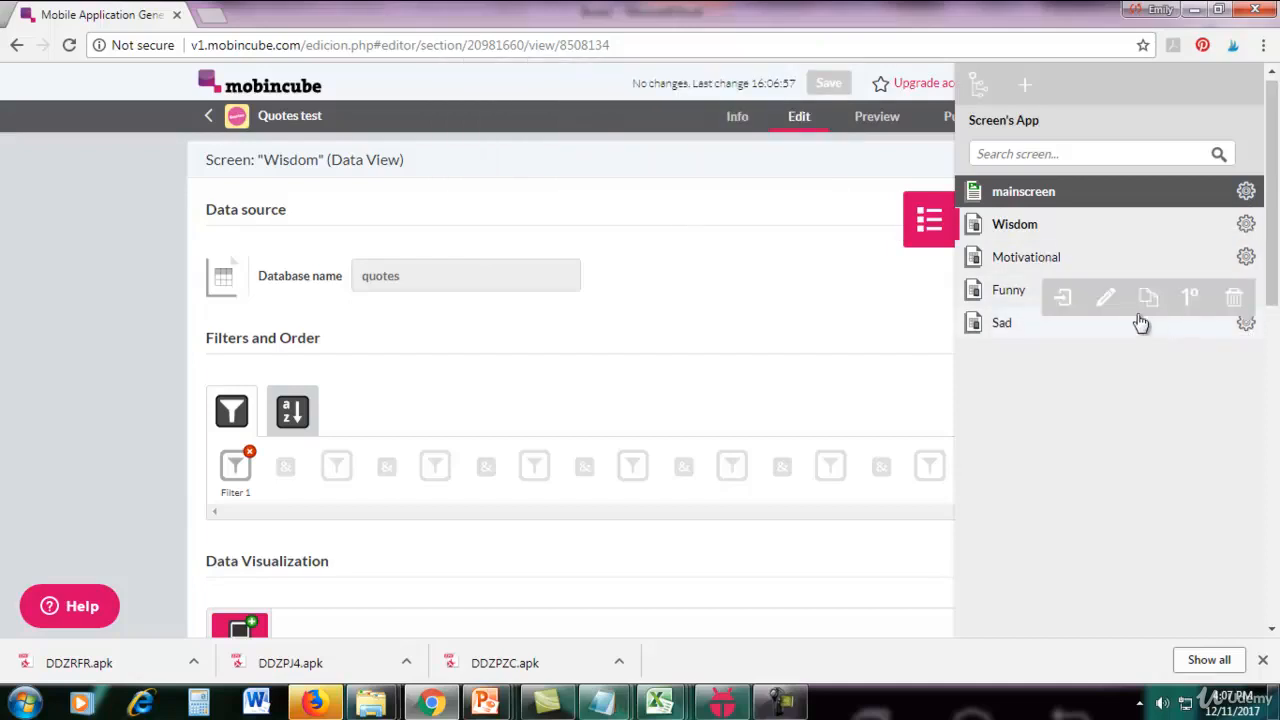
click(1145, 302)
text(Romantic)
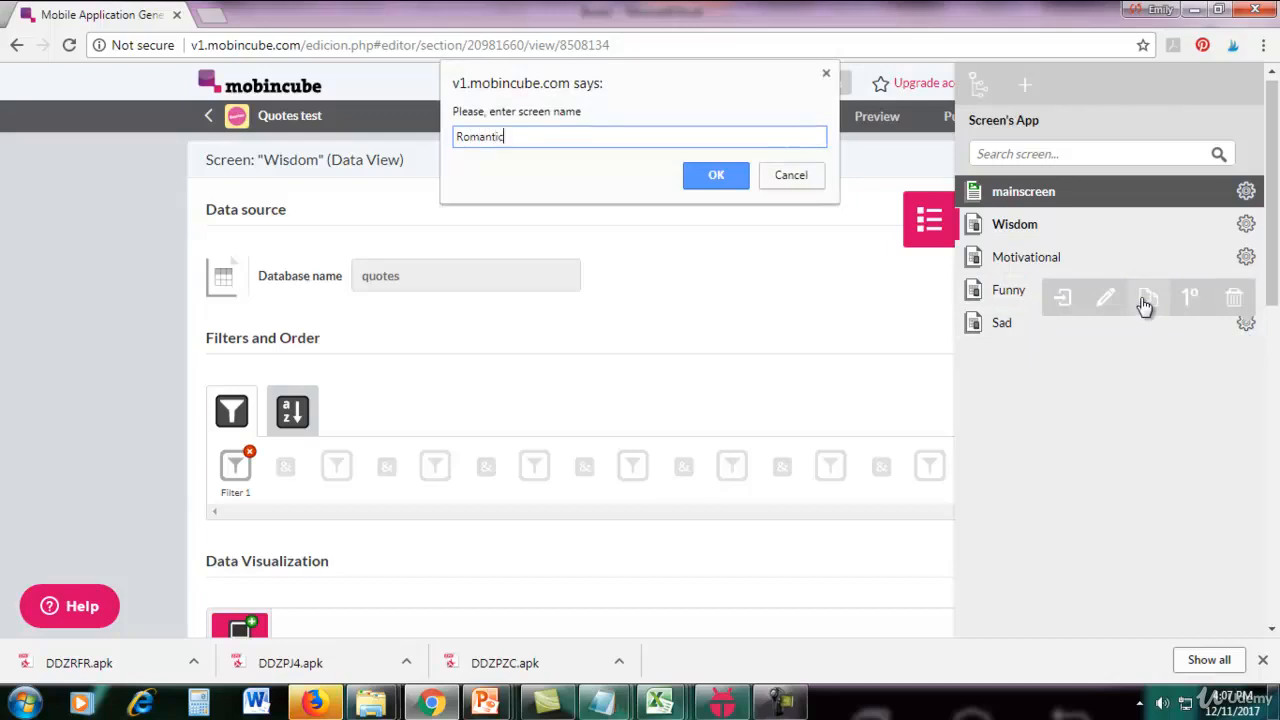
click(716, 177)
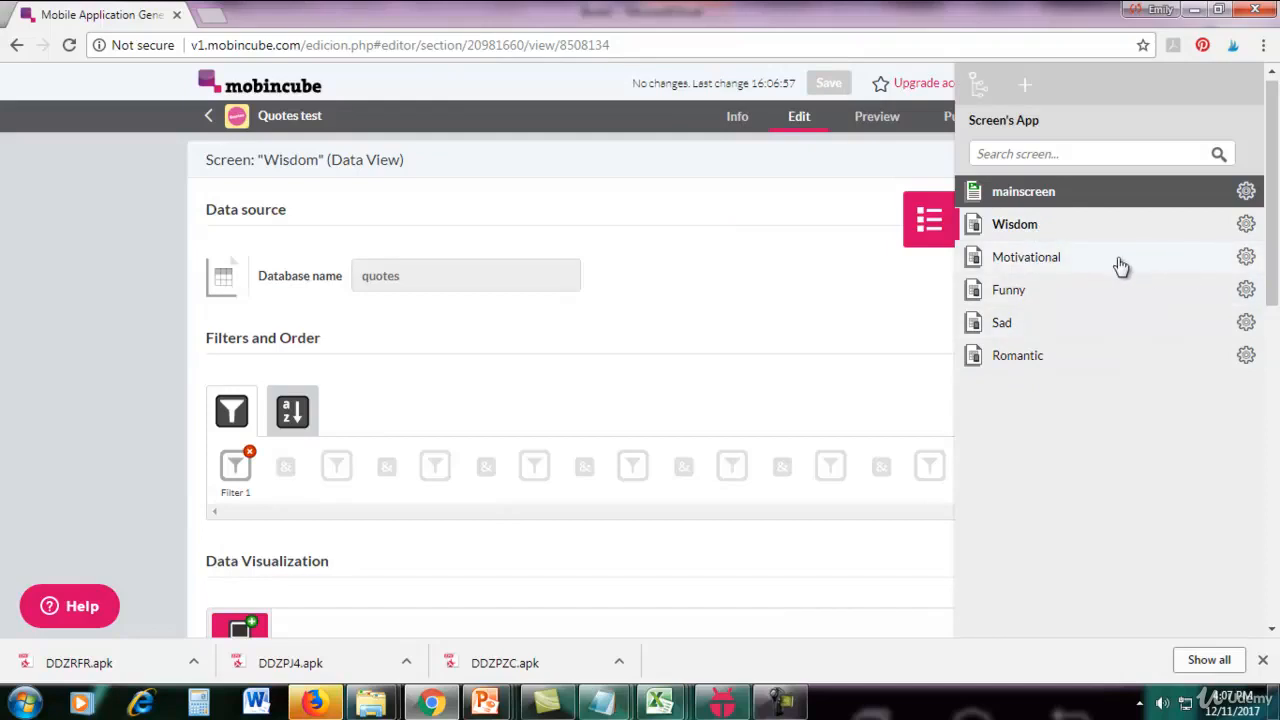
Open the Motivational screen for editing and select its detail_1 view.
click(1245, 257)
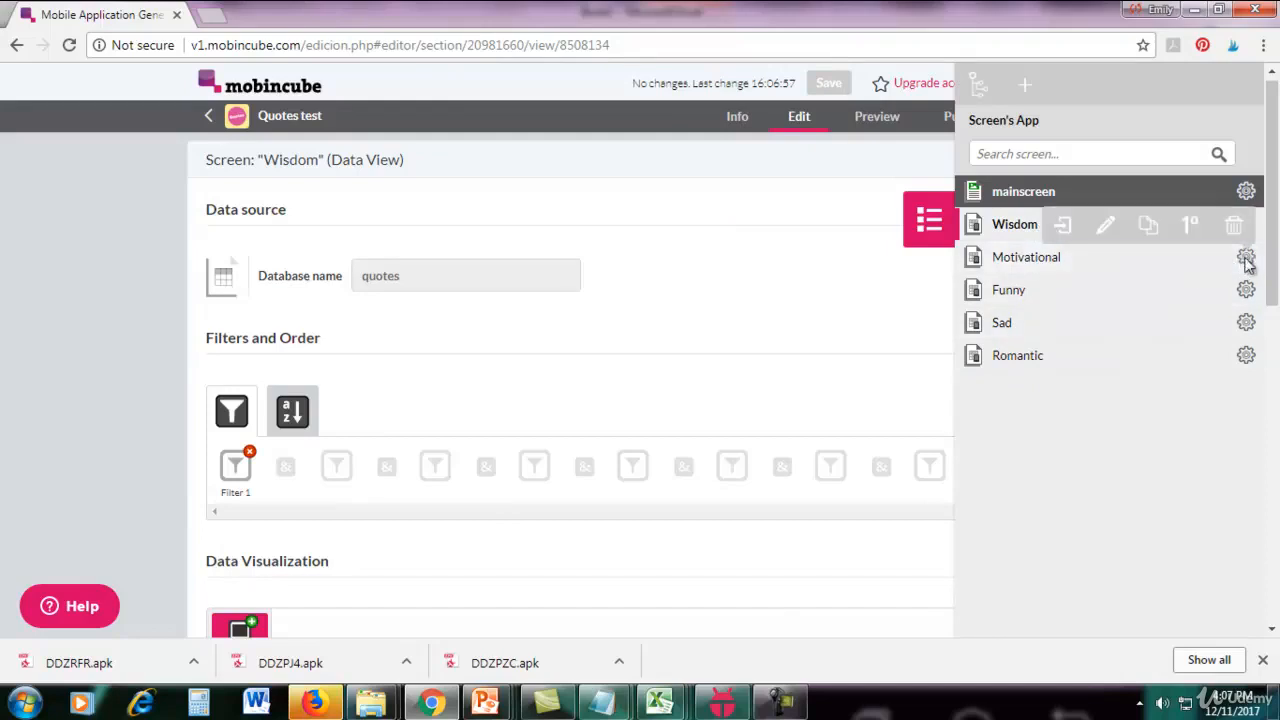
click(1064, 230)
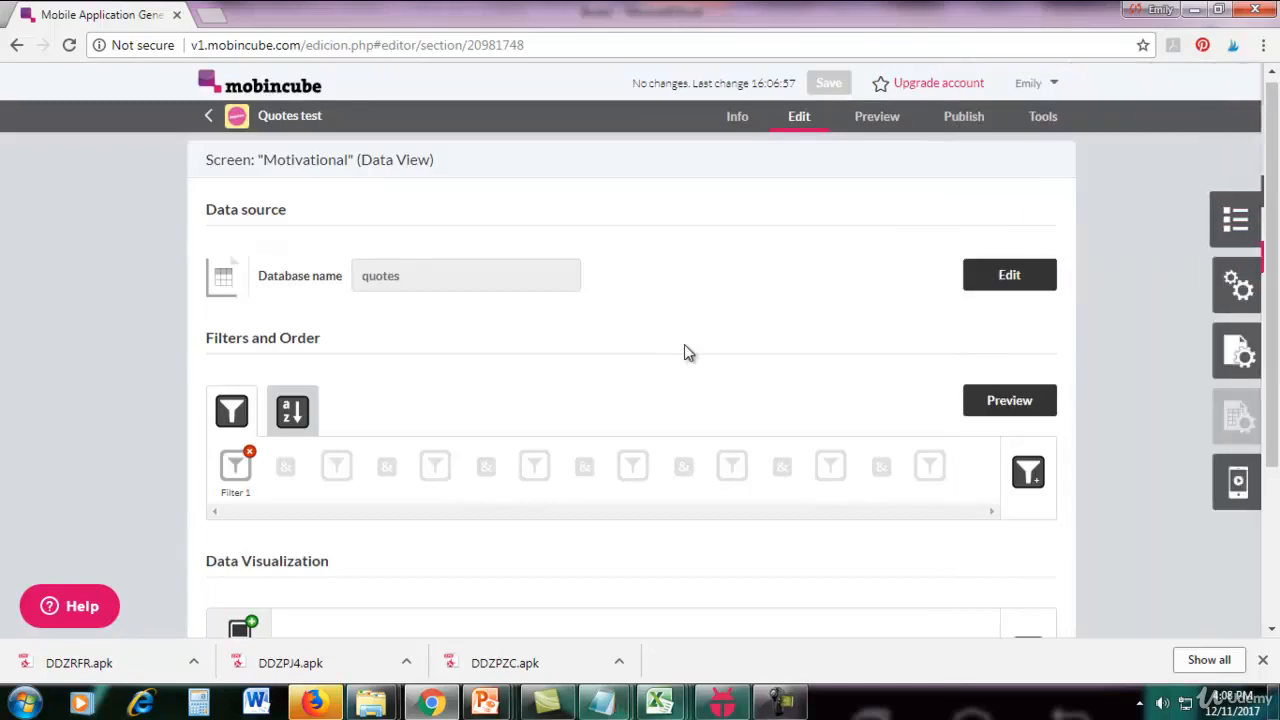
scroll(678, 355, down, 2)
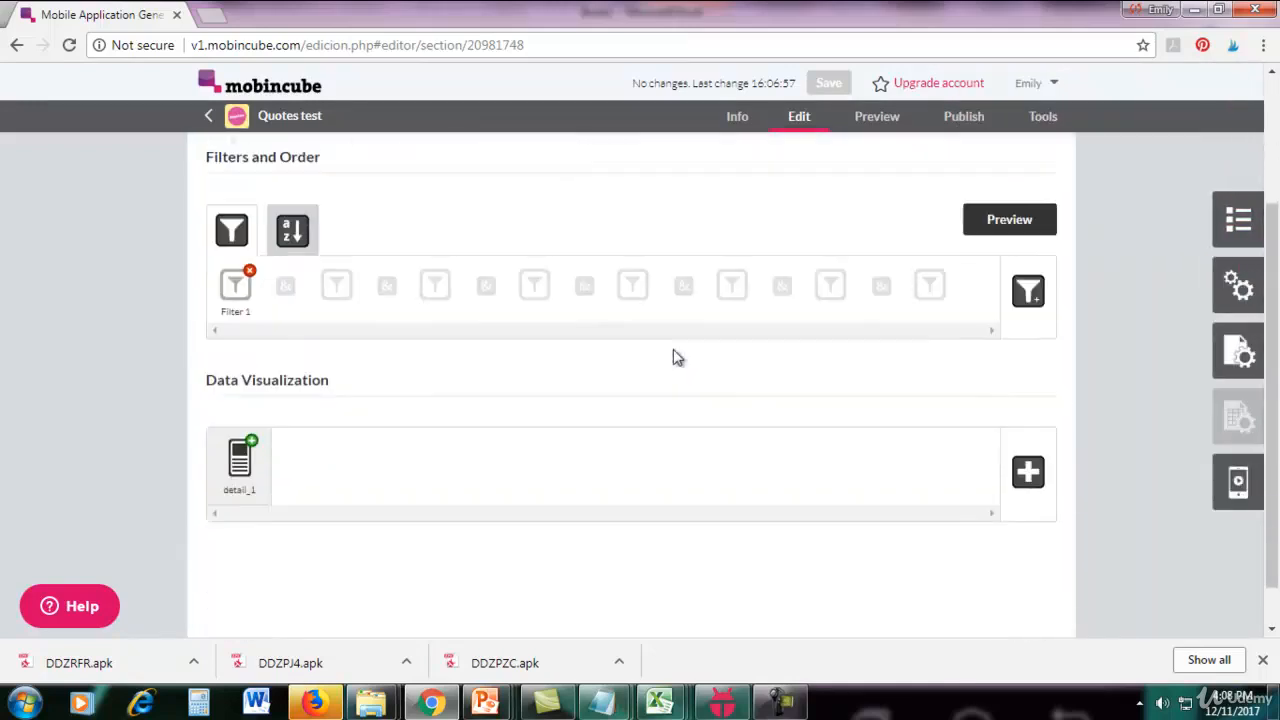
click(232, 488)
drag(1276, 348, 1270, 280)
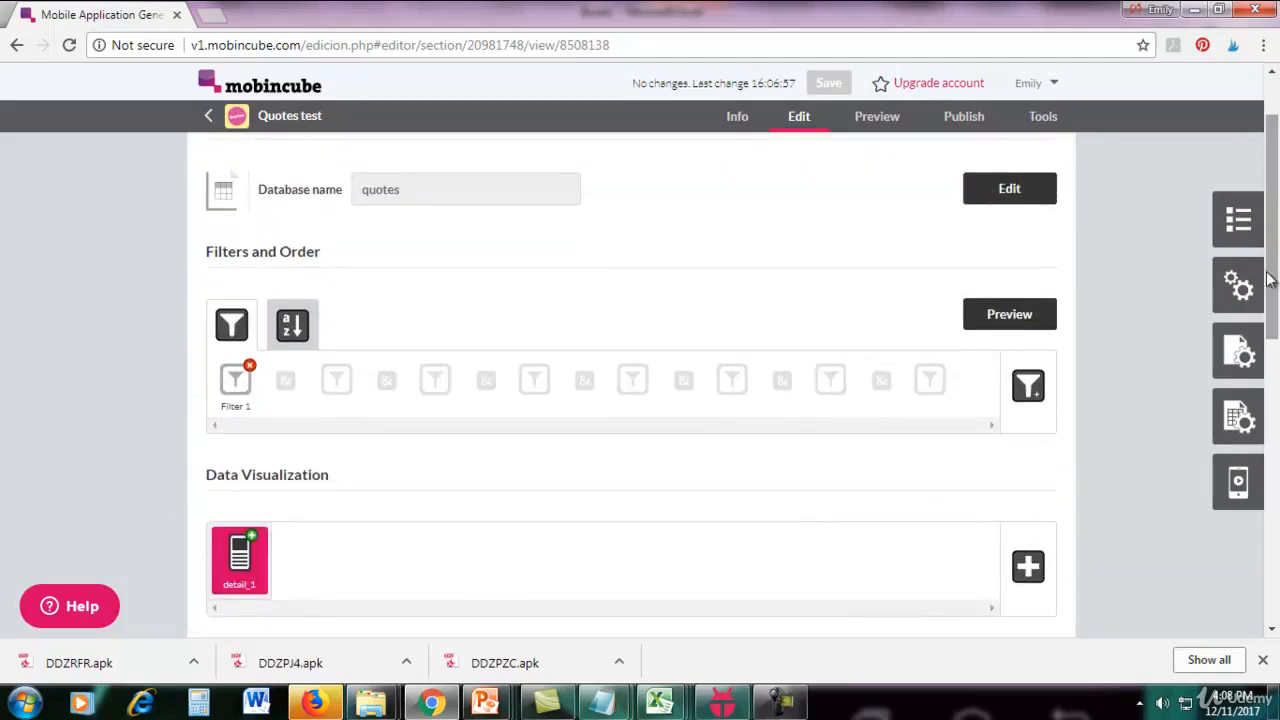
Set the Motivational screen's Filter 1 so that type equals Motivational, and accept the change.
click(233, 384)
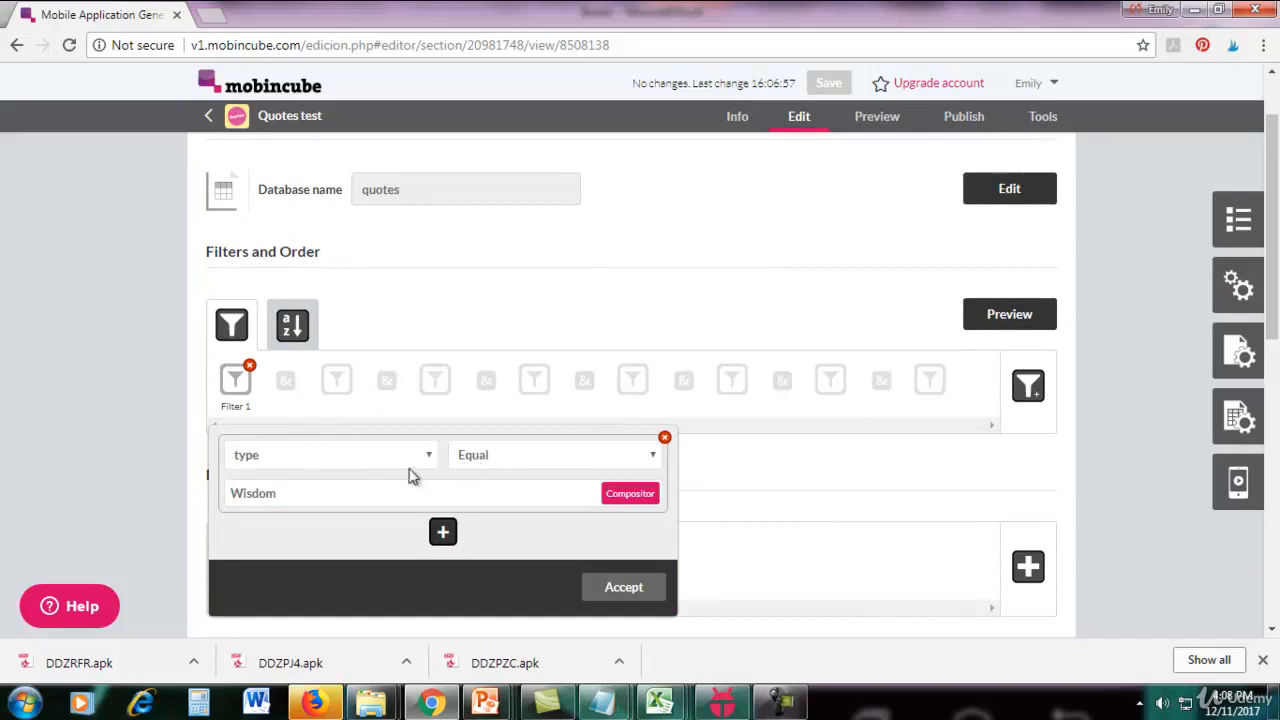
drag(1272, 248, 1272, 206)
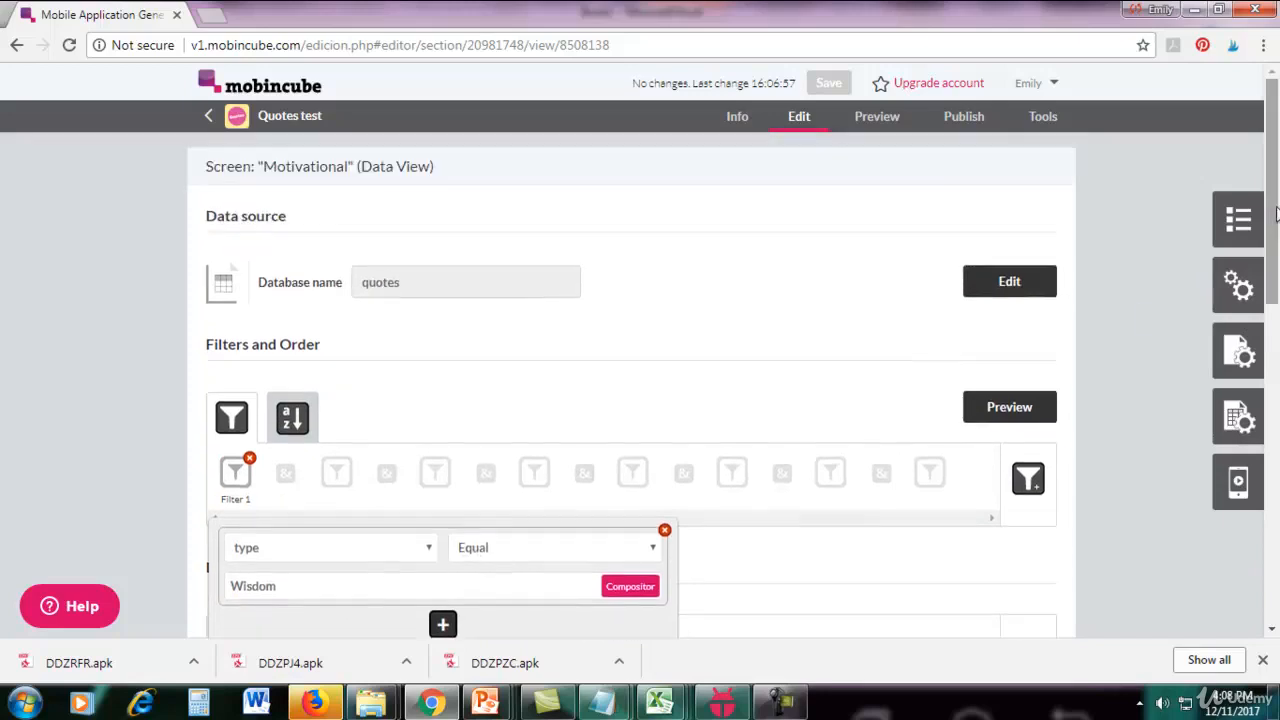
scroll(1040, 286, down, 3)
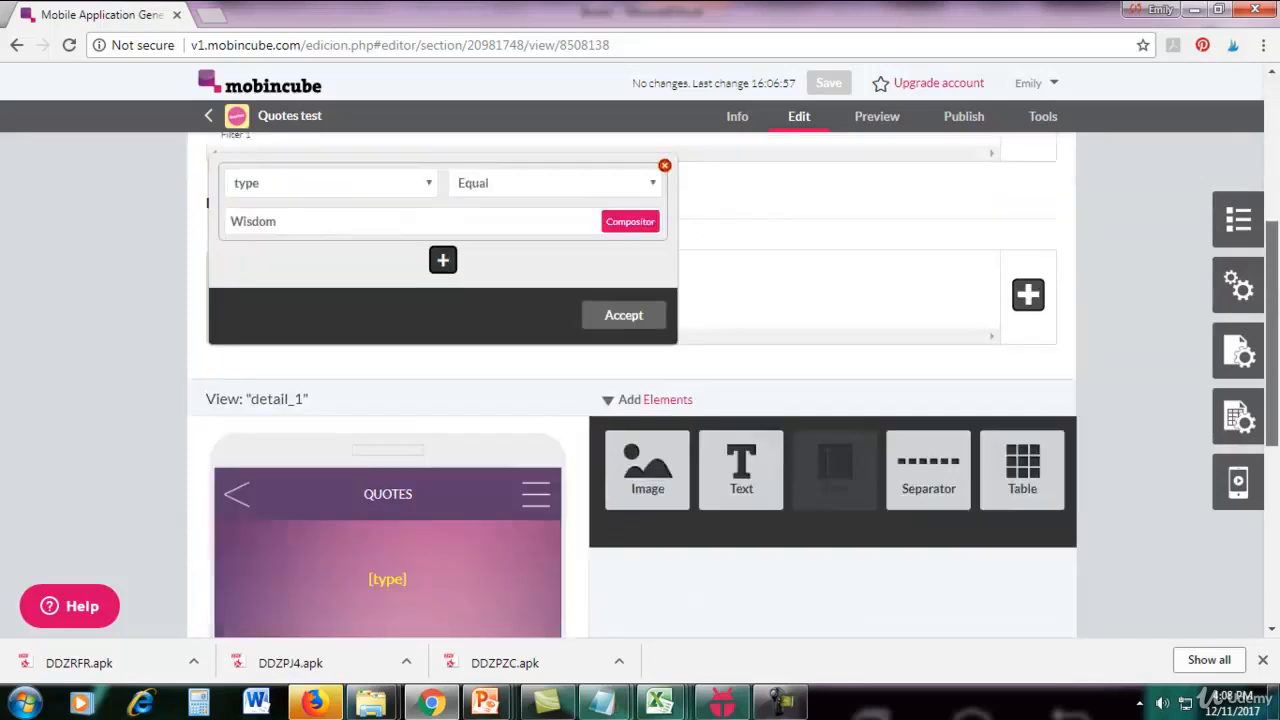
scroll(1040, 286, up, 1)
double_click(358, 343)
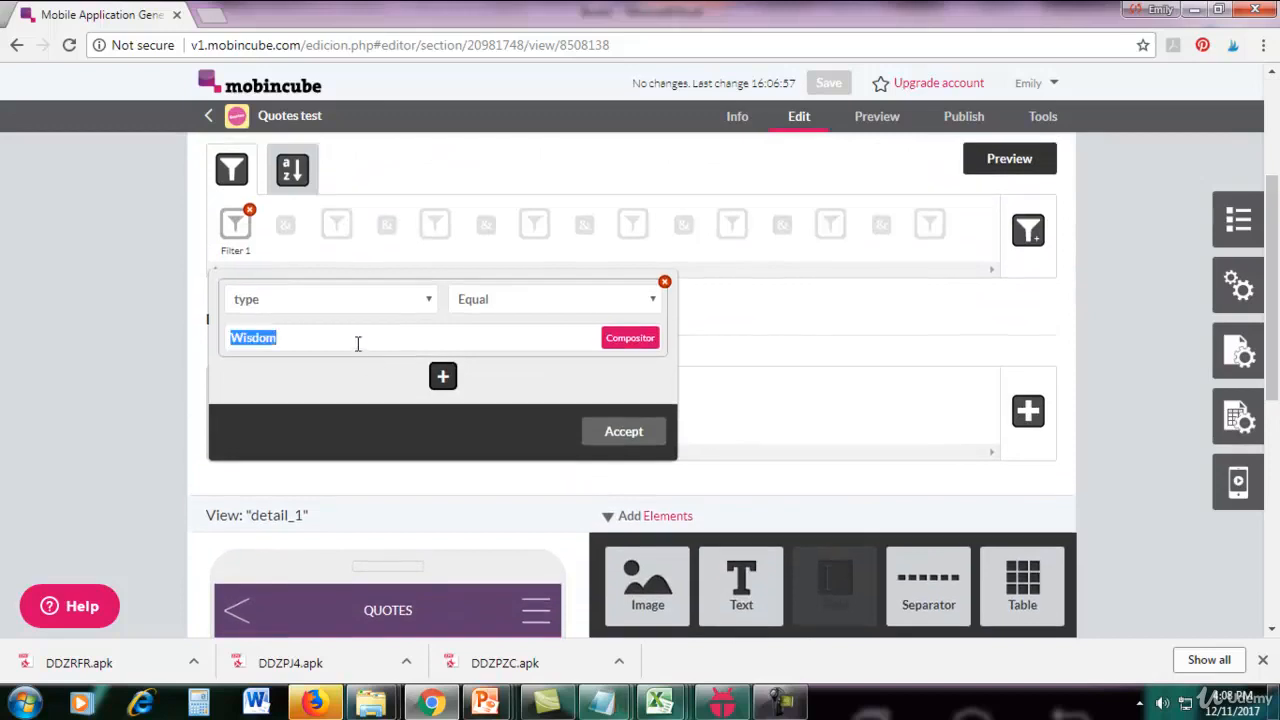
text(Motivational)
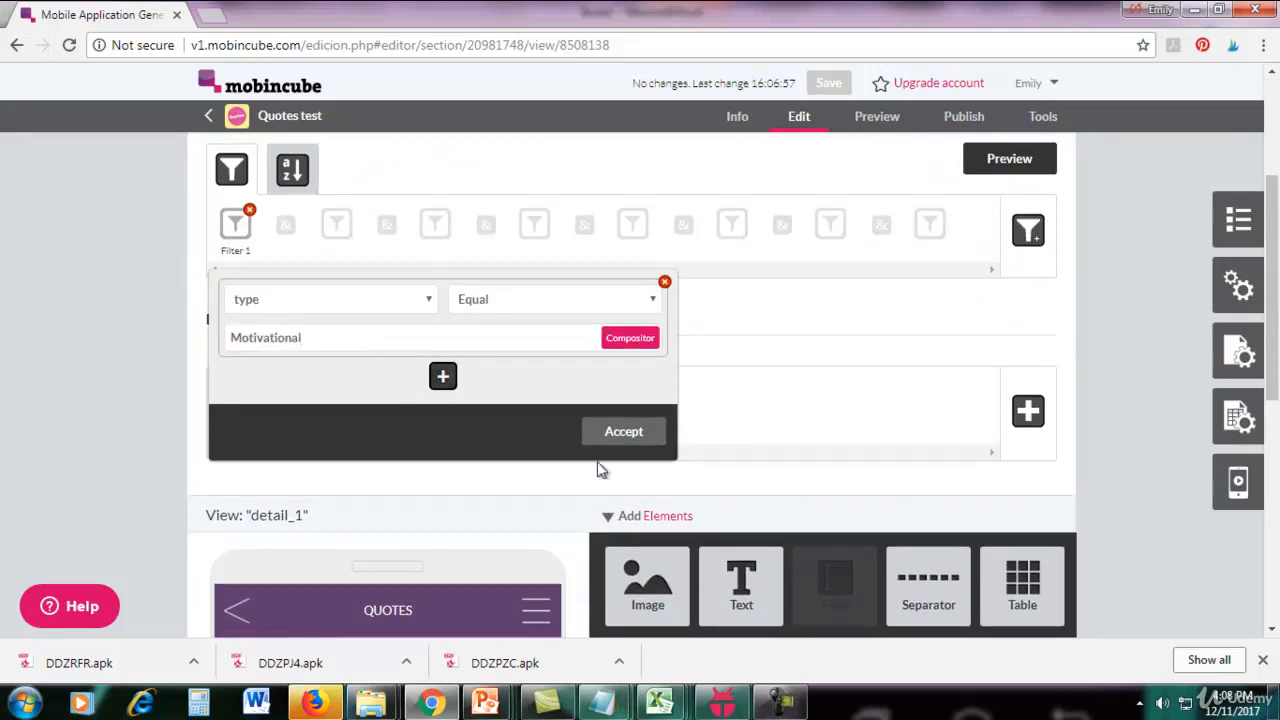
click(624, 431)
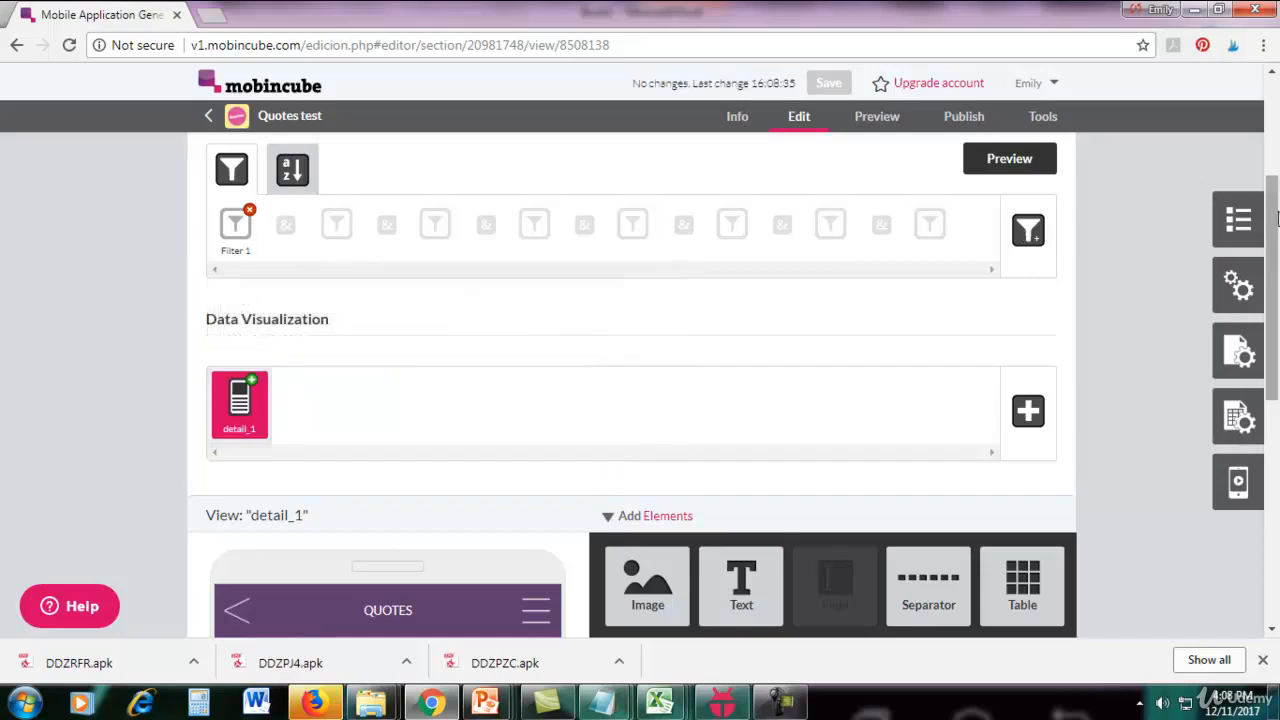
Open the Funny screen for editing.
click(1240, 220)
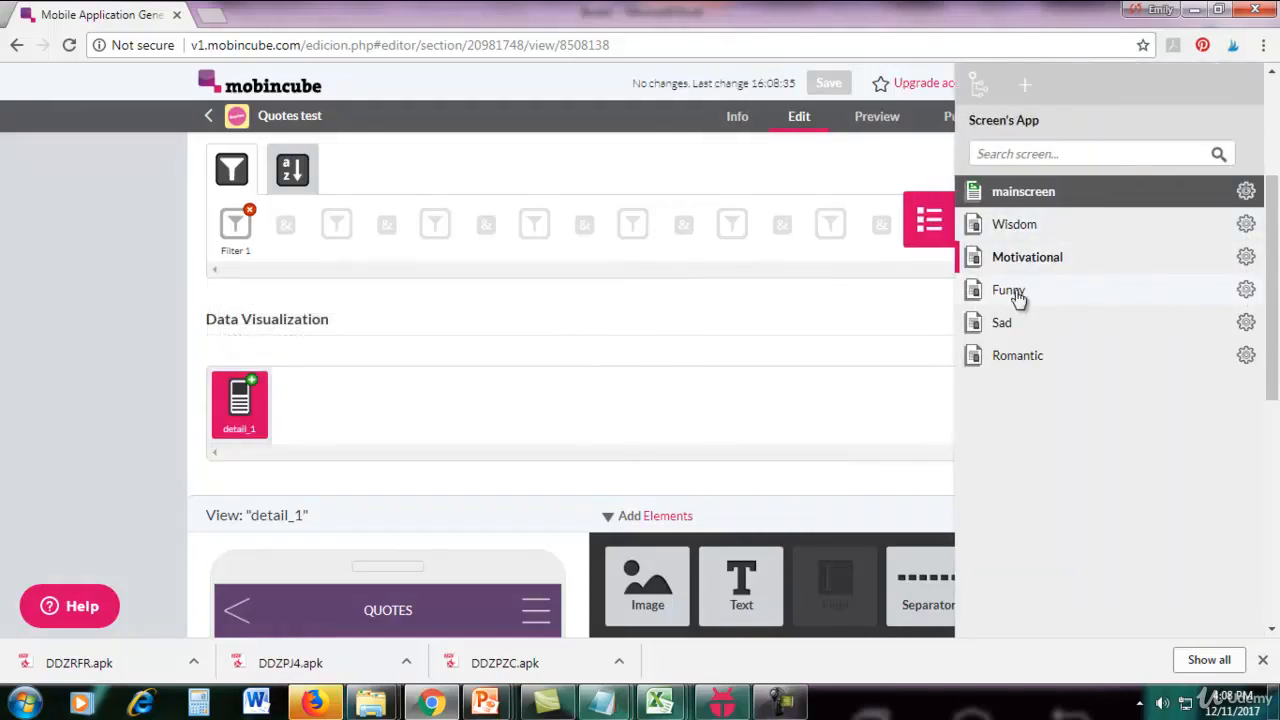
click(1248, 290)
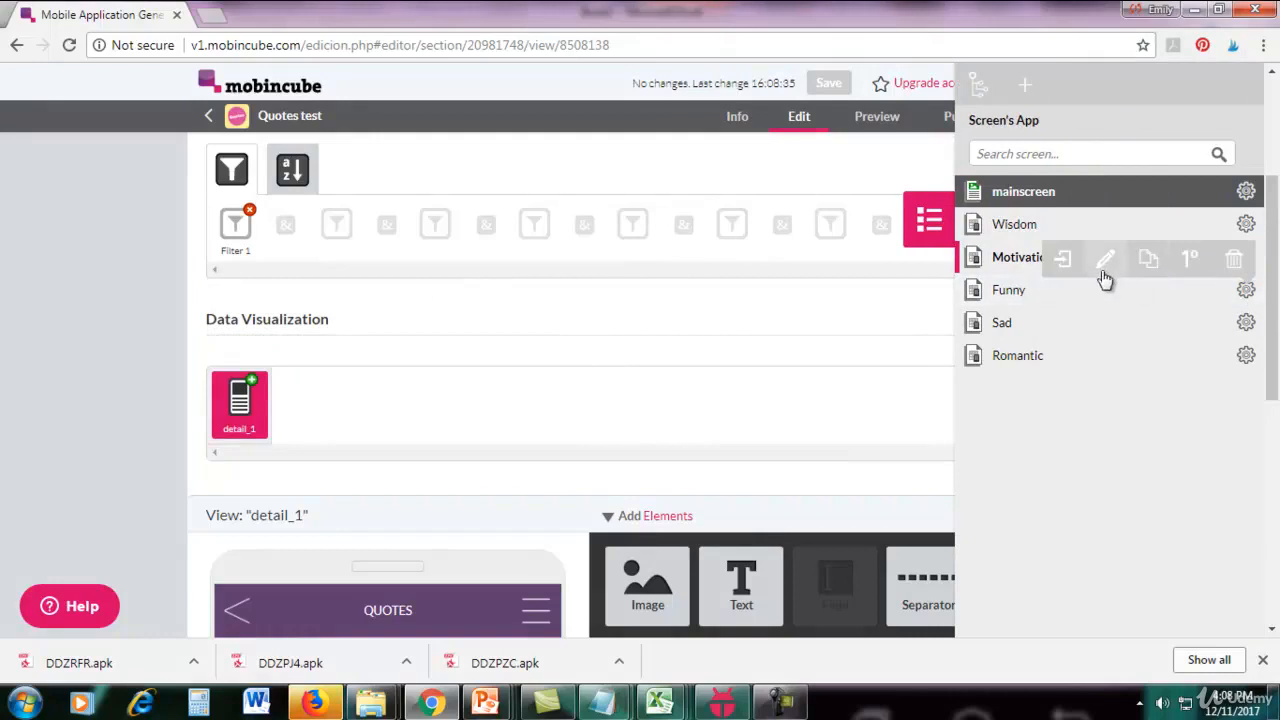
click(1062, 258)
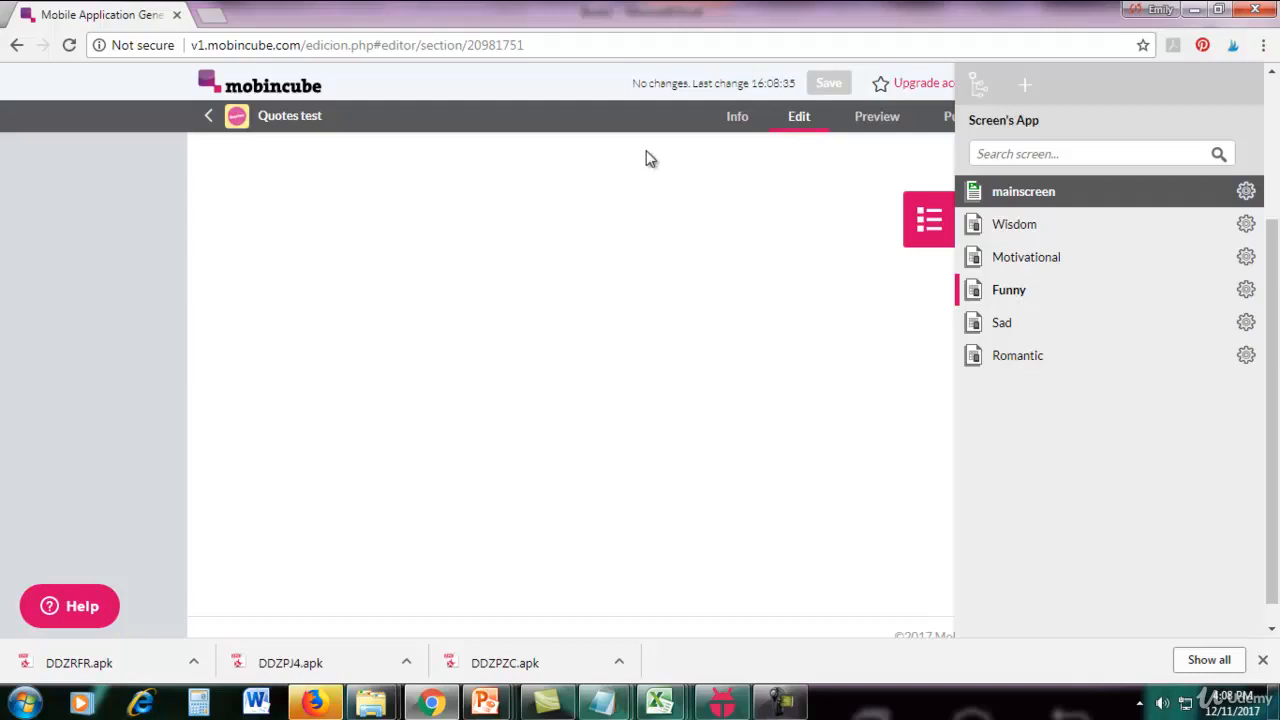
click(724, 243)
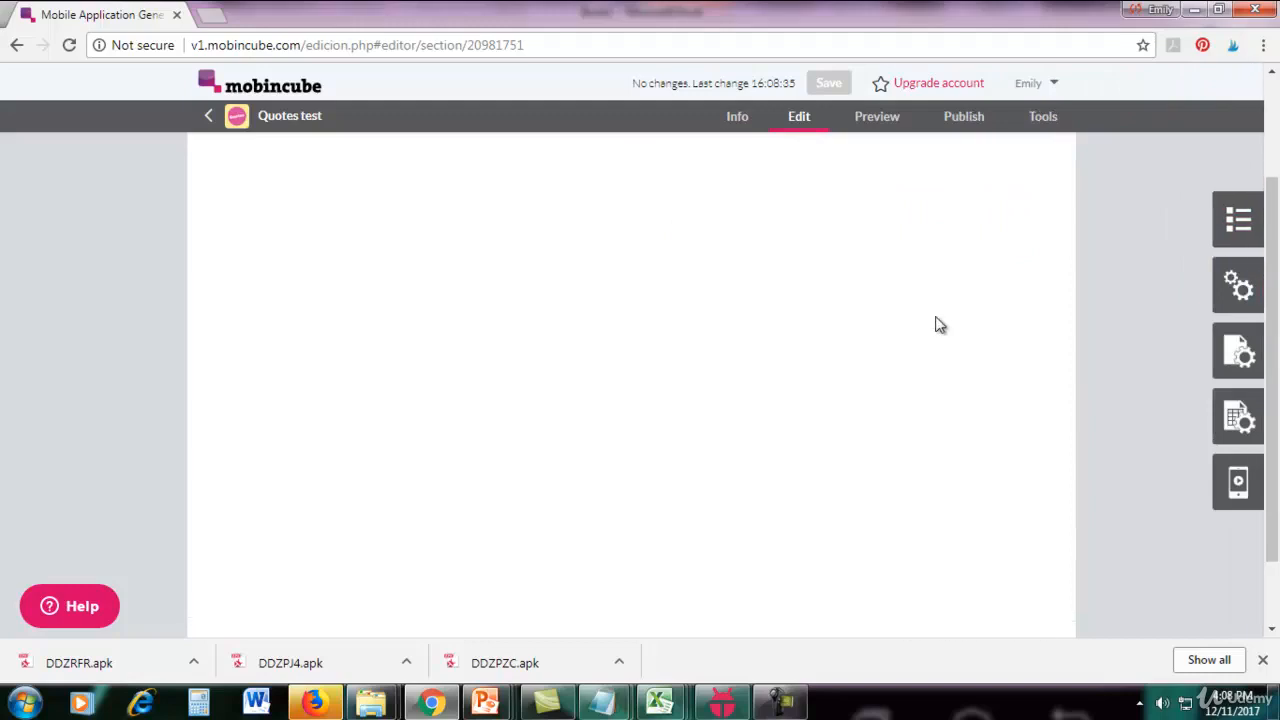
click(780, 705)
click(1089, 577)
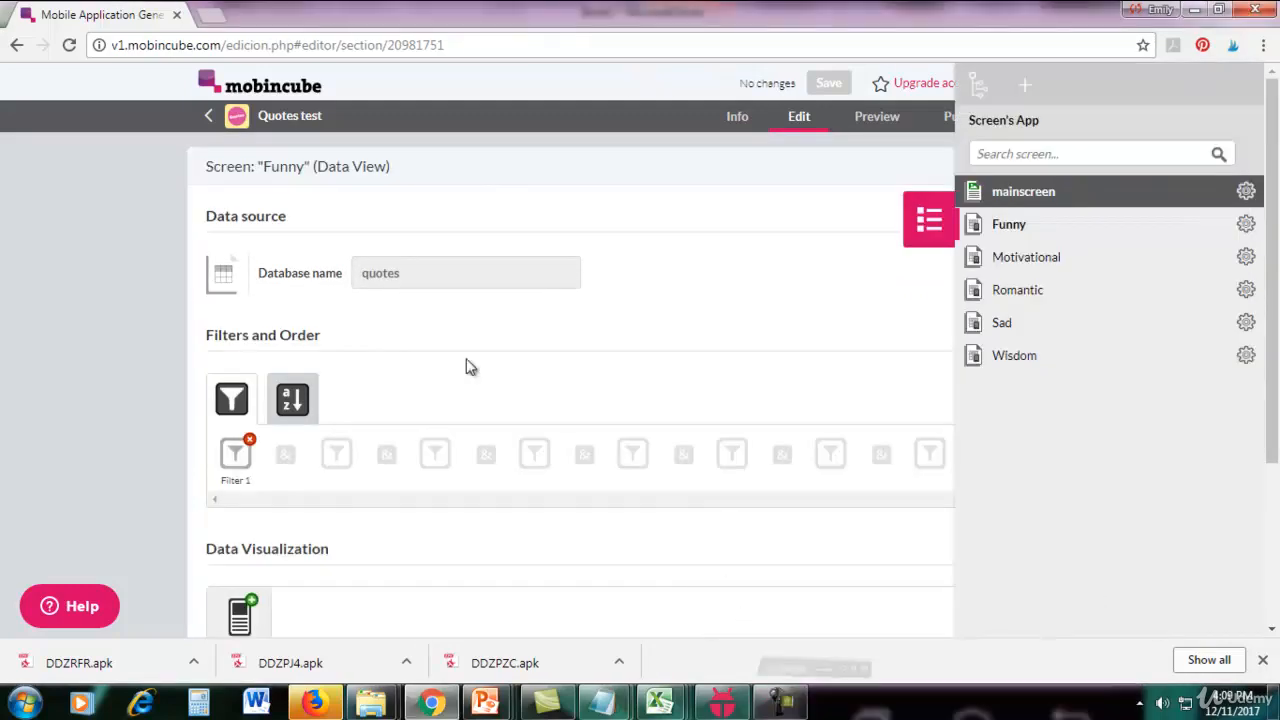
drag(260, 169, 303, 175)
click(805, 291)
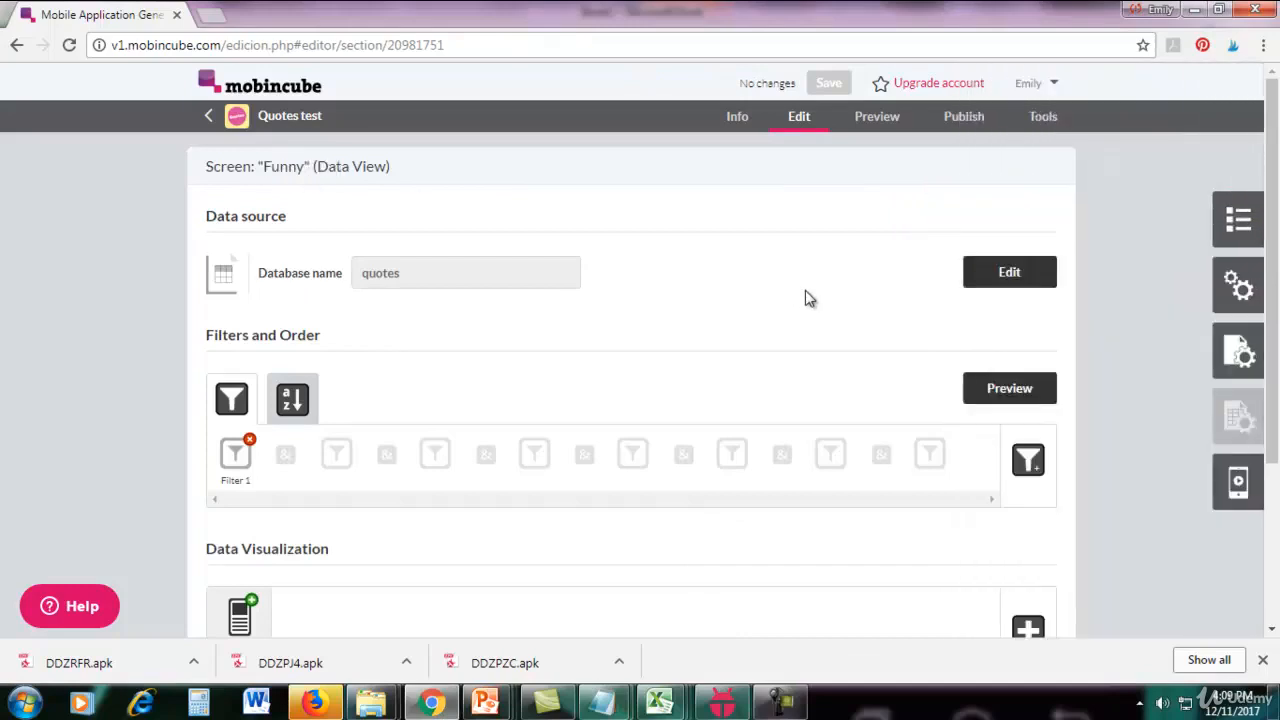
Change the value of the Funny screen's Filter 1 on type to Funny and accept it.
scroll(805, 298, down, 2)
click(235, 285)
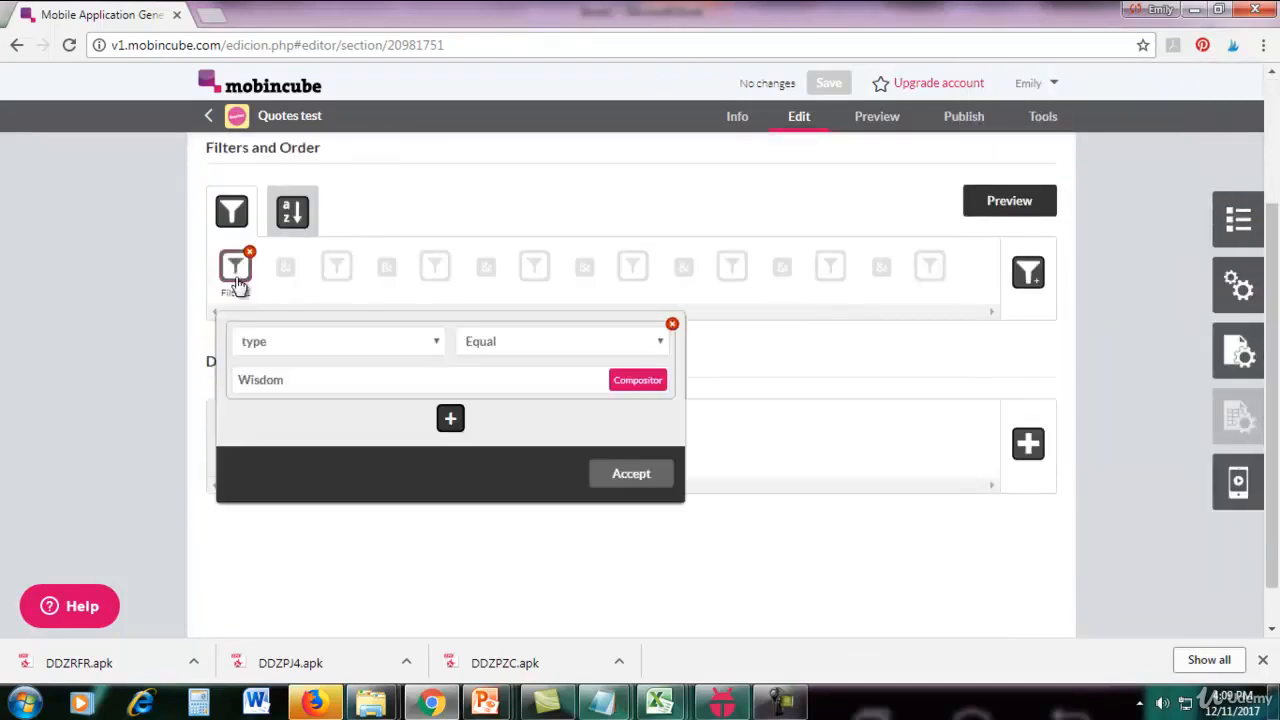
double_click(322, 380)
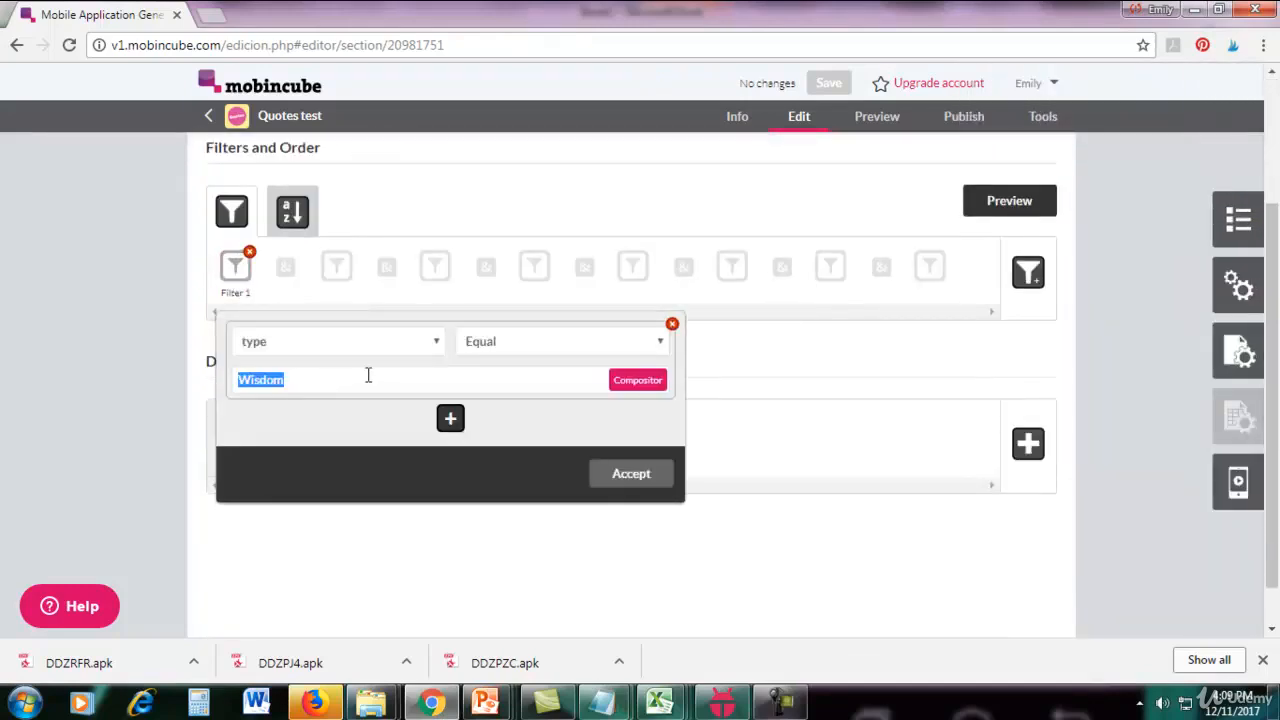
text(Fun)
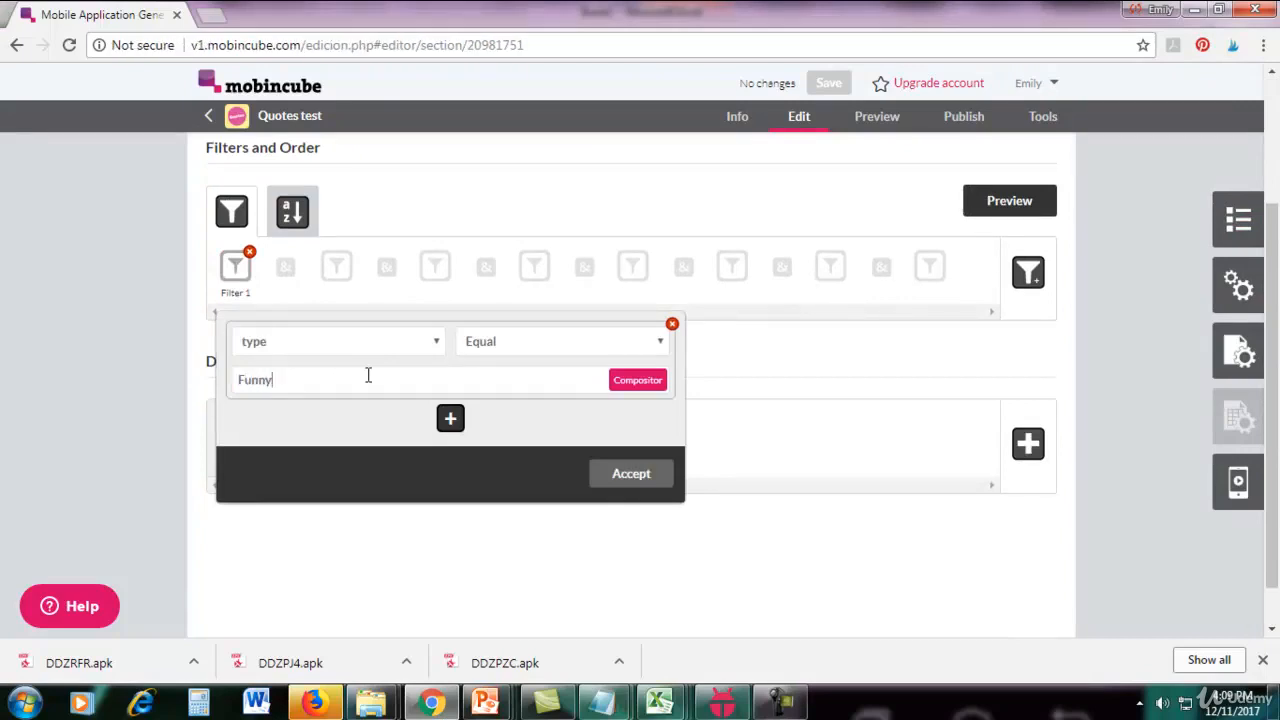
text(ny)
click(660, 482)
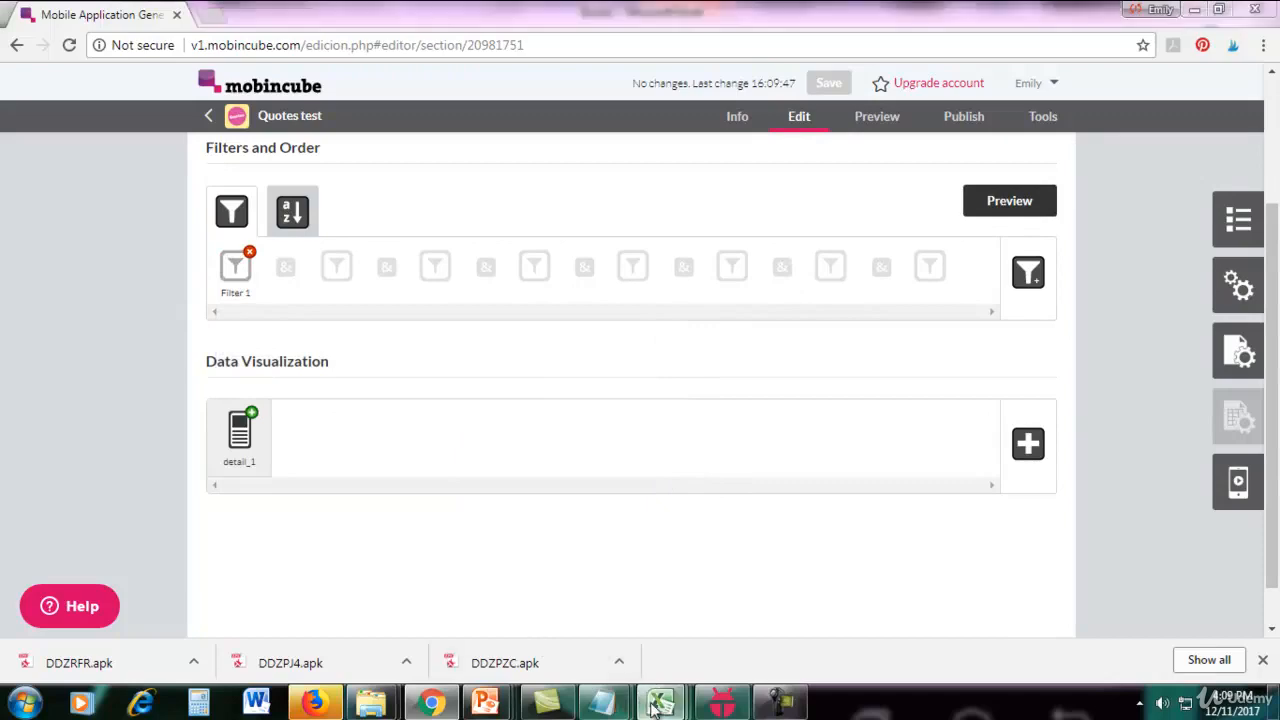
Switch to the quotes database workbook in Excel, check the category names in column A, and return to Mobincube.
mouse_move(660, 700)
mouse_move(683, 622)
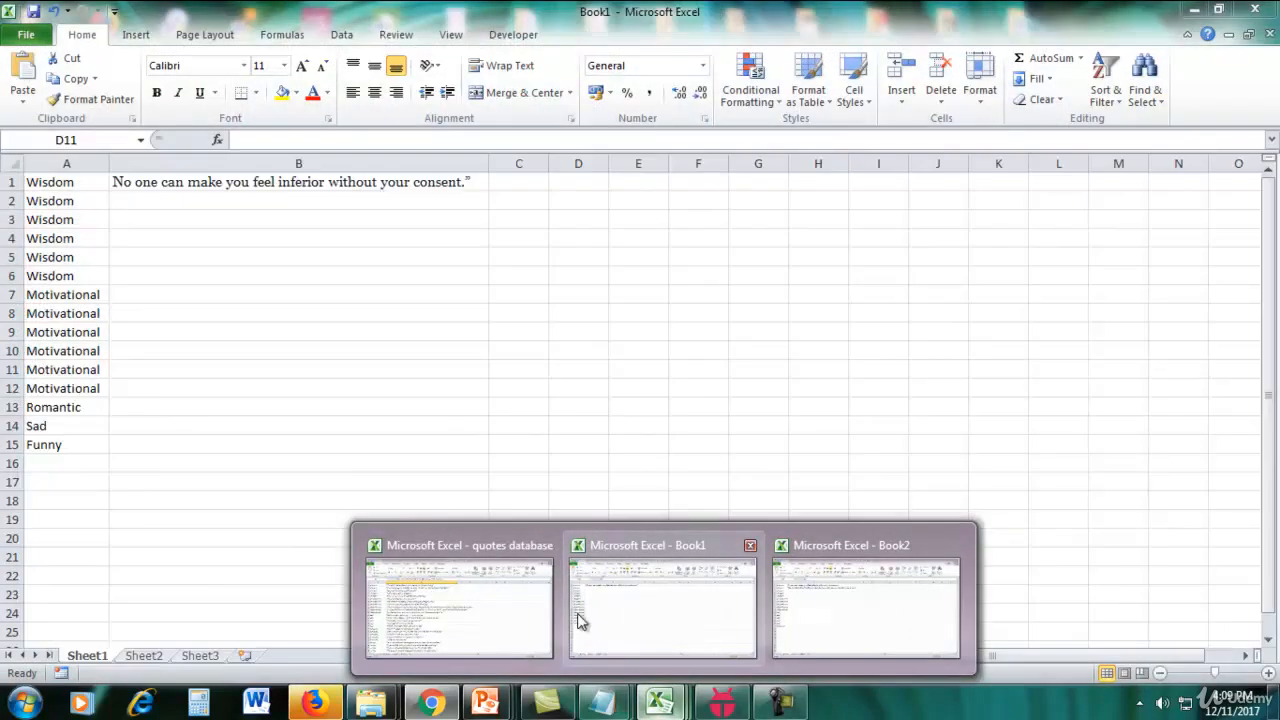
click(545, 615)
click(92, 188)
click(86, 292)
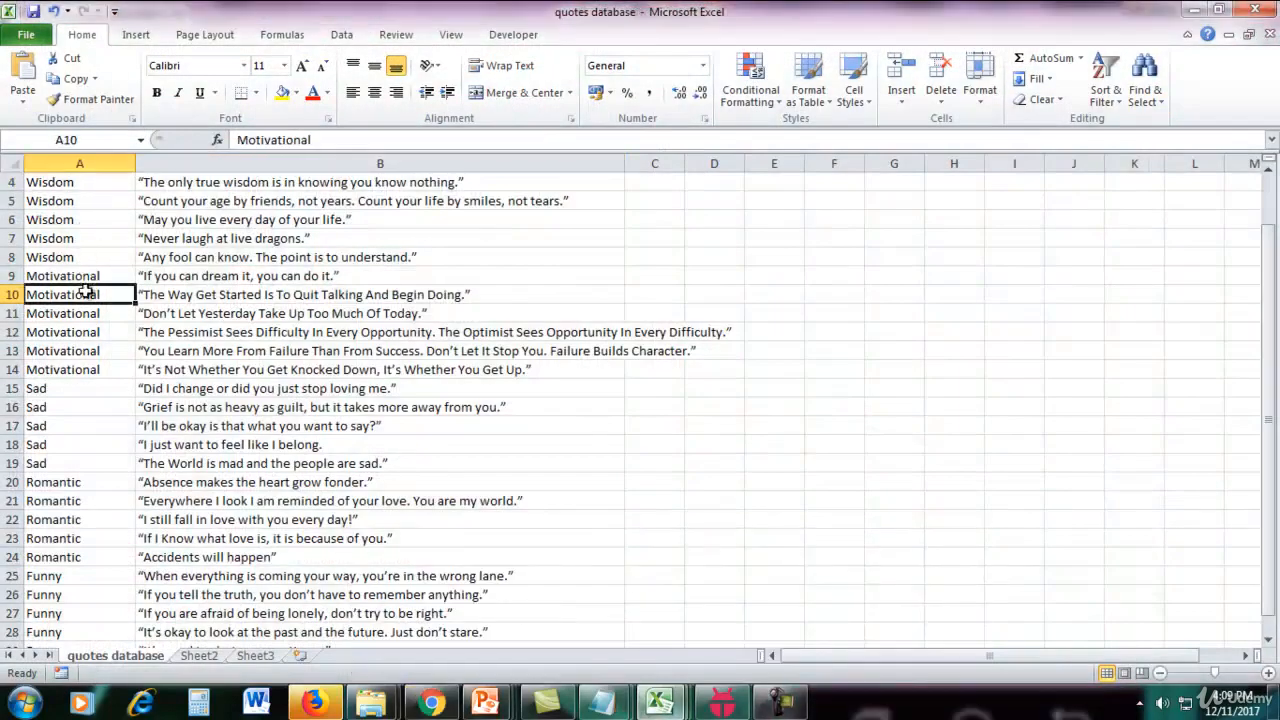
click(84, 392)
click(70, 486)
click(66, 578)
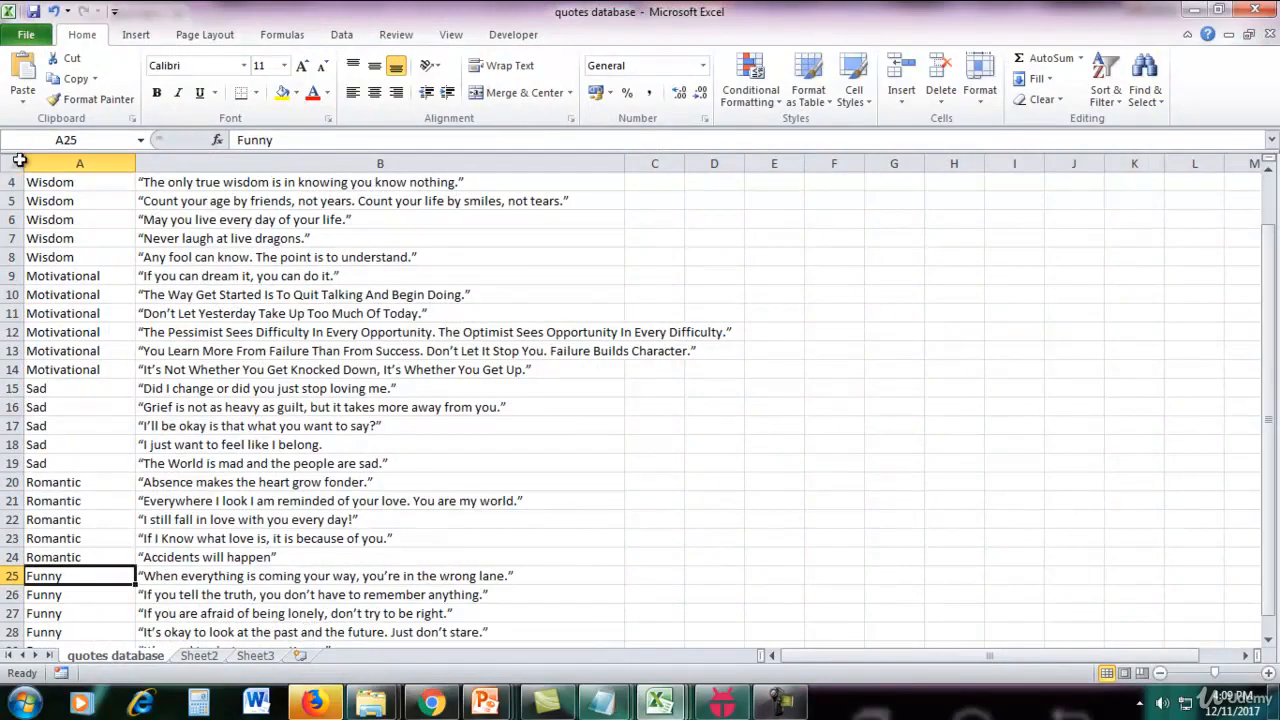
click(430, 703)
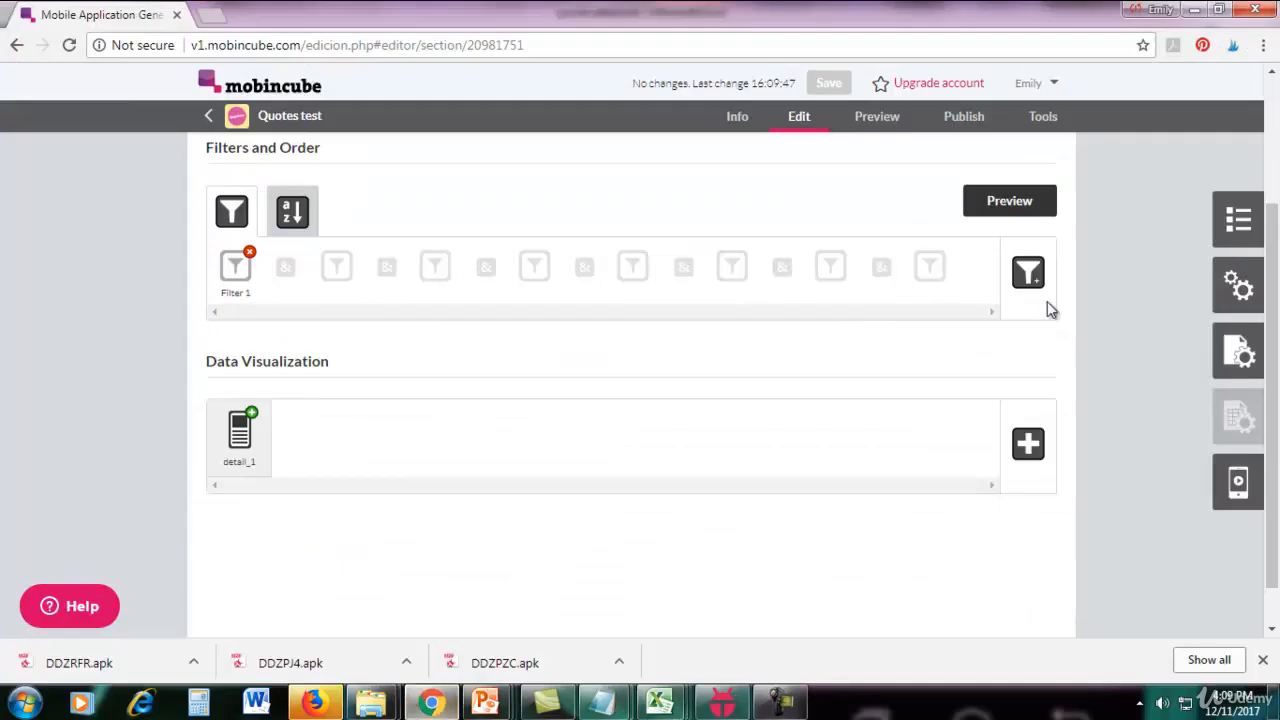
Open the Romantic screen for editing and set its Filter 1 so that type equals Romantic.
scroll(1106, 329, up, 3)
click(1238, 220)
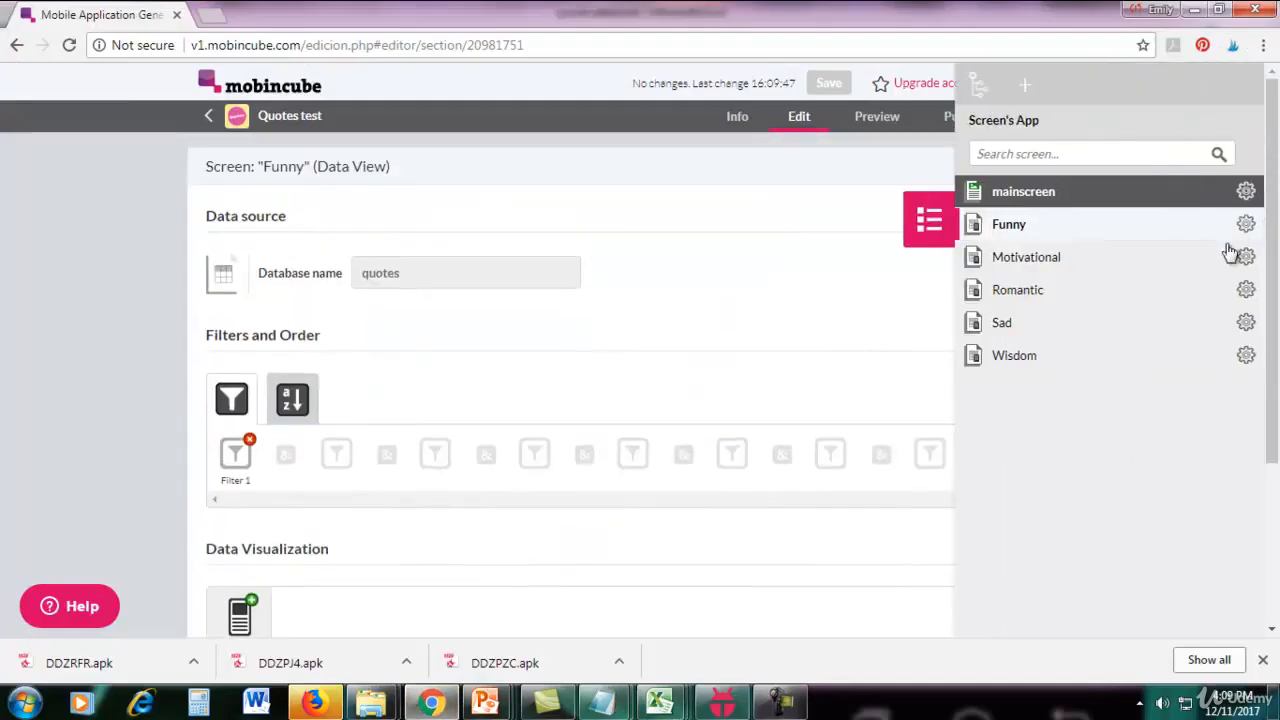
click(1245, 290)
click(1090, 262)
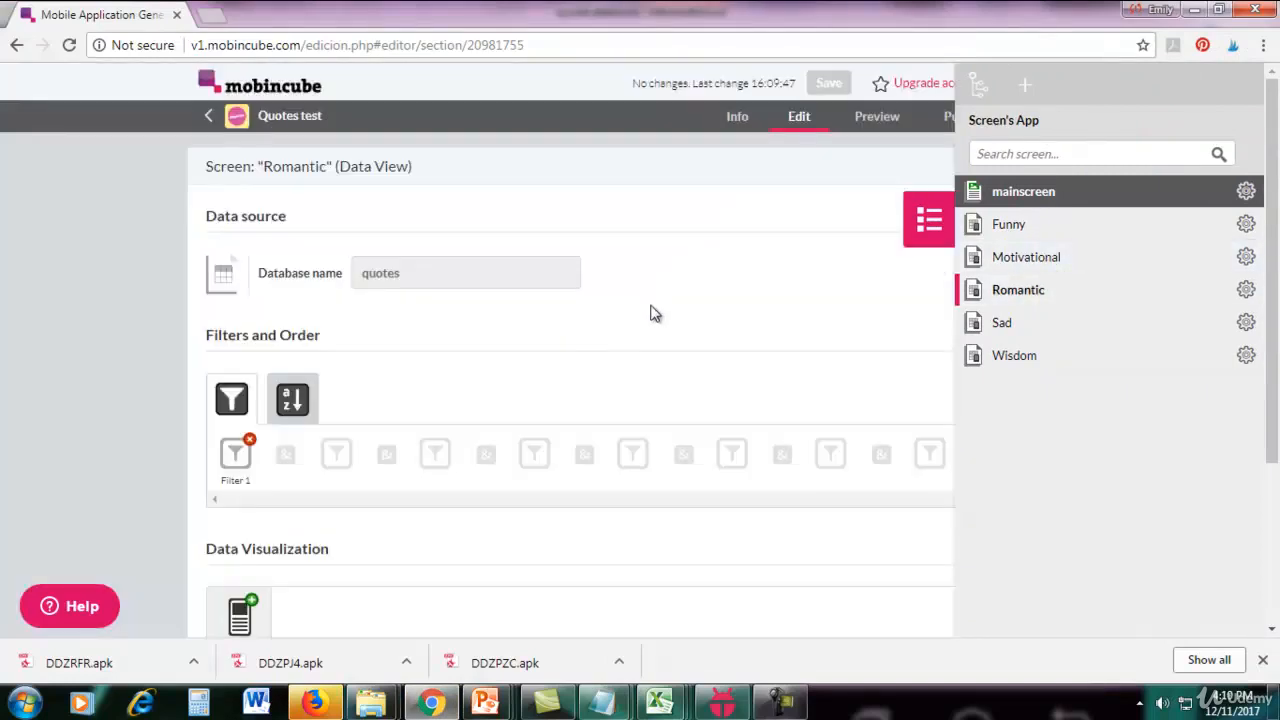
scroll(620, 317, down, 1)
click(236, 362)
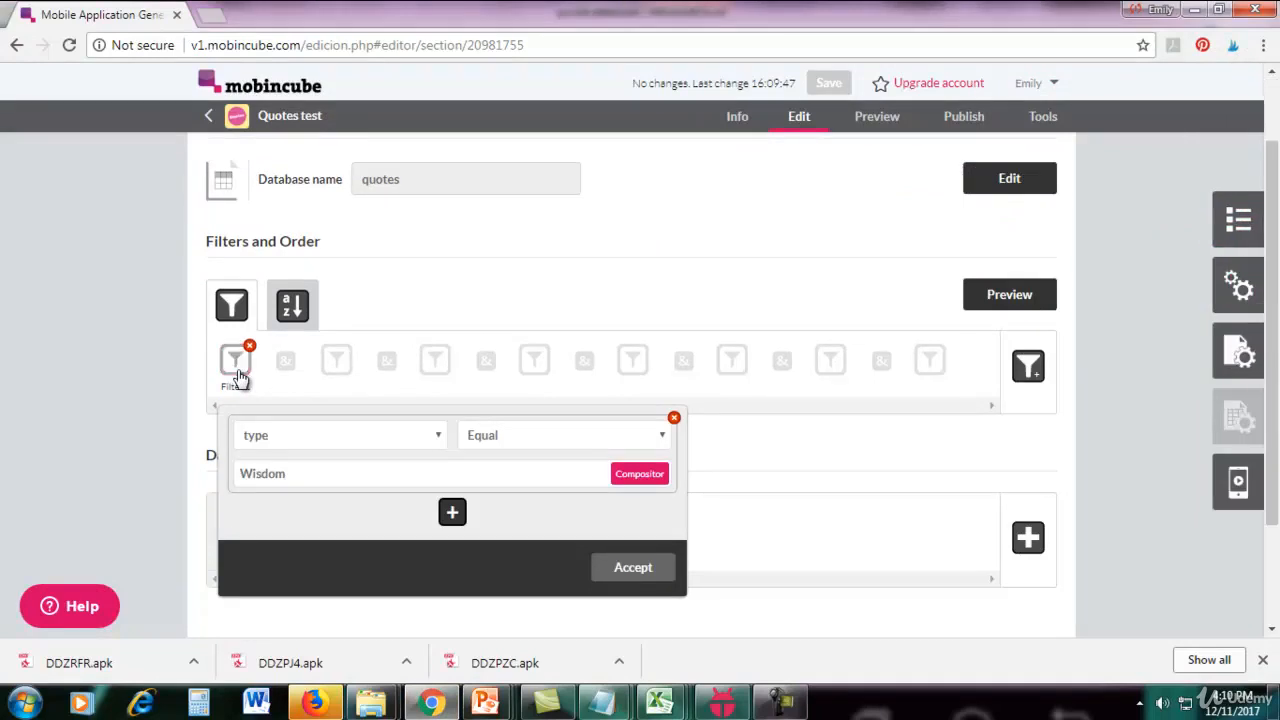
double_click(306, 476)
text(Romantic)
click(637, 567)
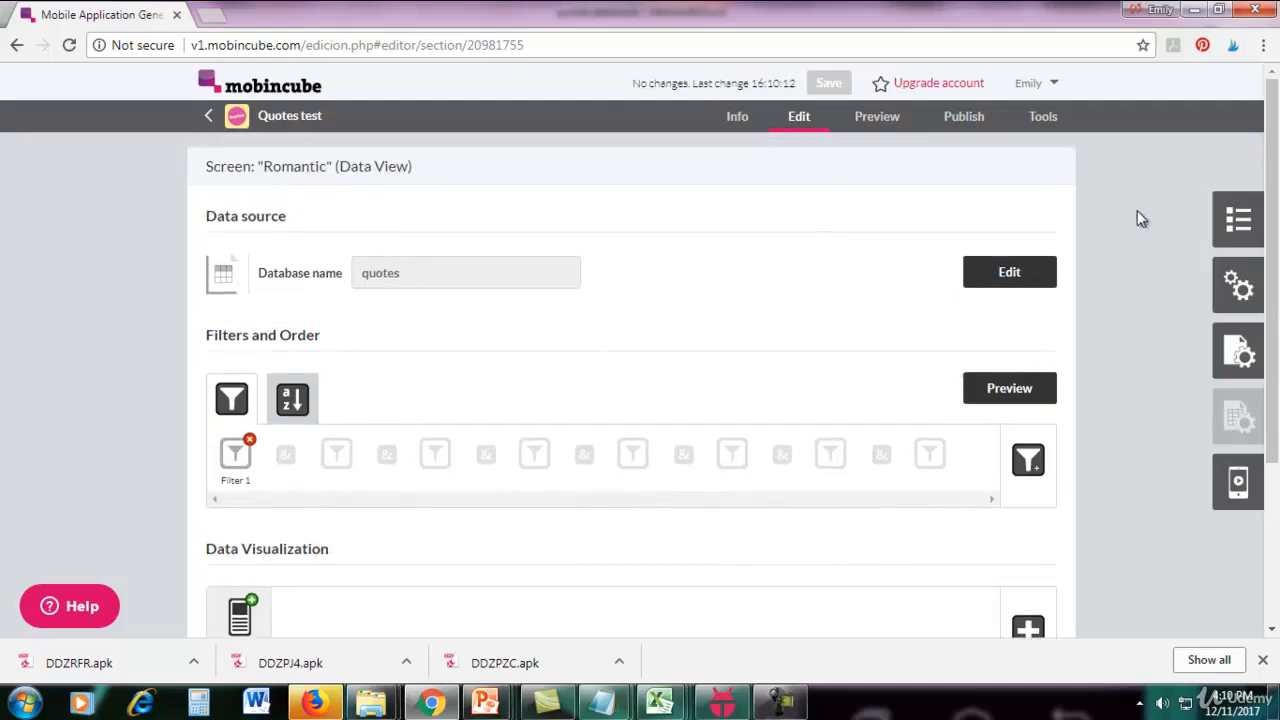
Open the Sad screen for editing and set its Filter 1 so that type equals Sad.
click(1238, 220)
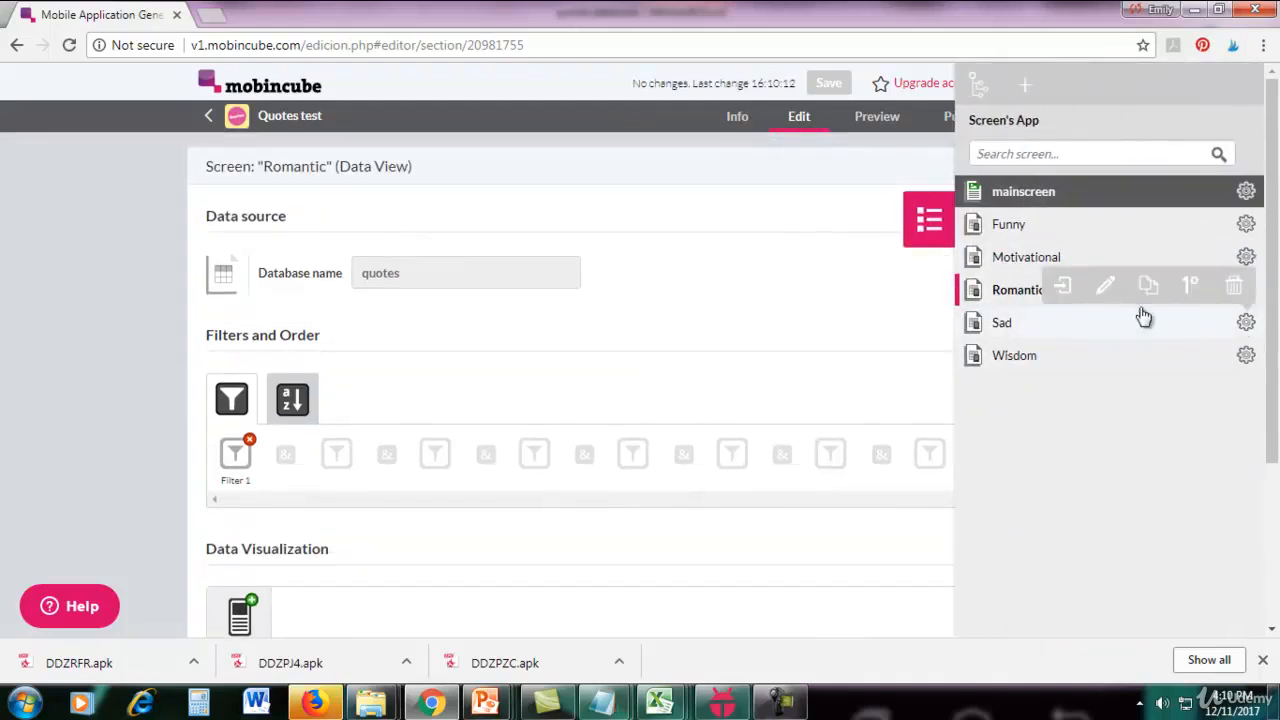
click(1050, 322)
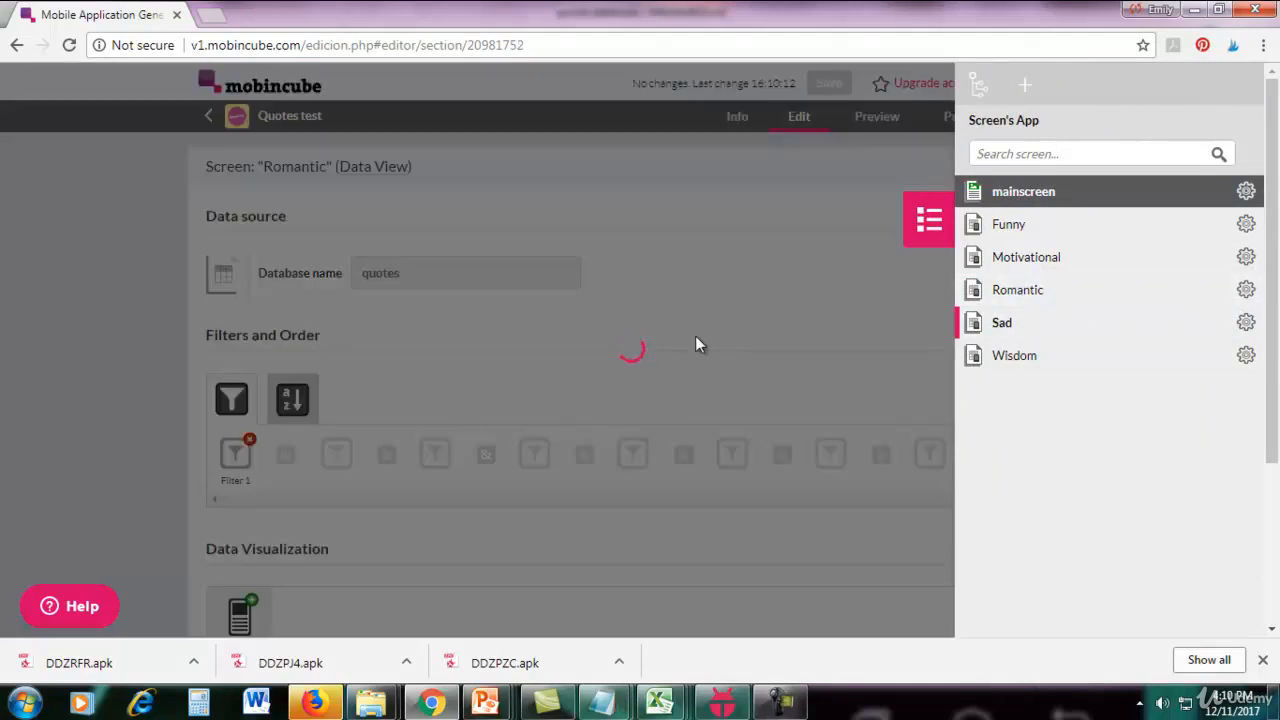
scroll(695, 345, down, 3)
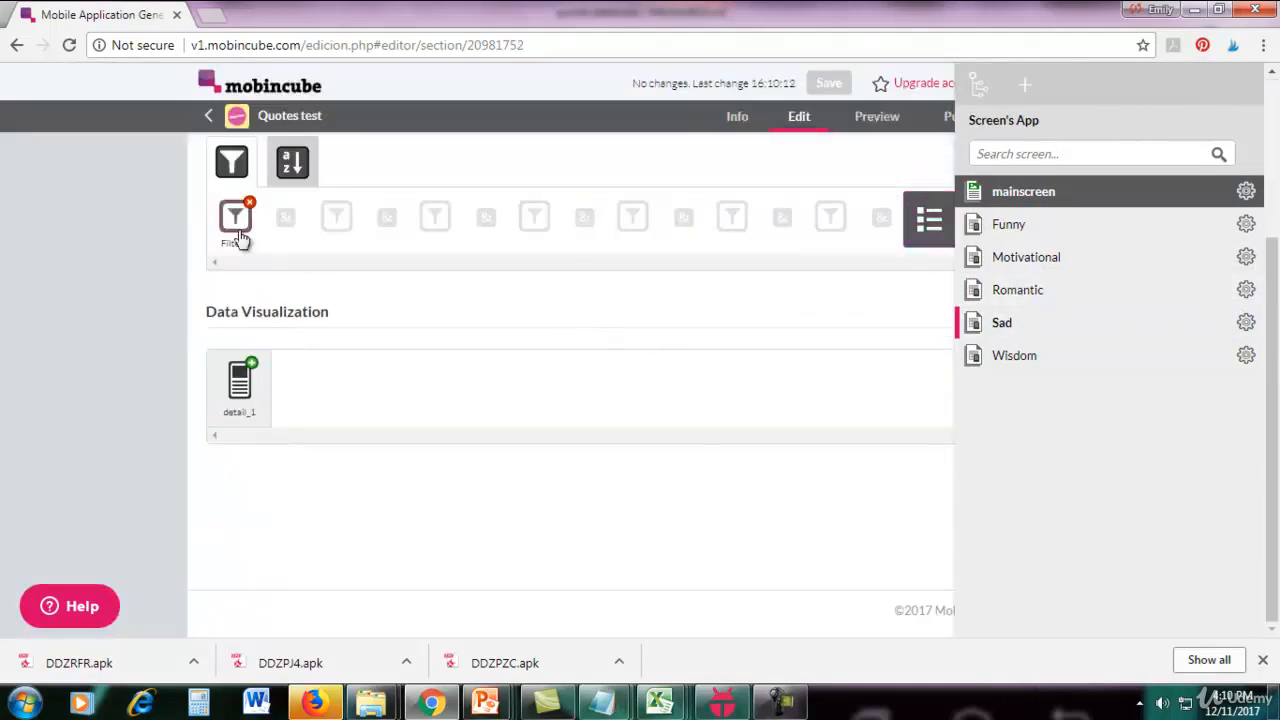
click(238, 232)
double_click(368, 333)
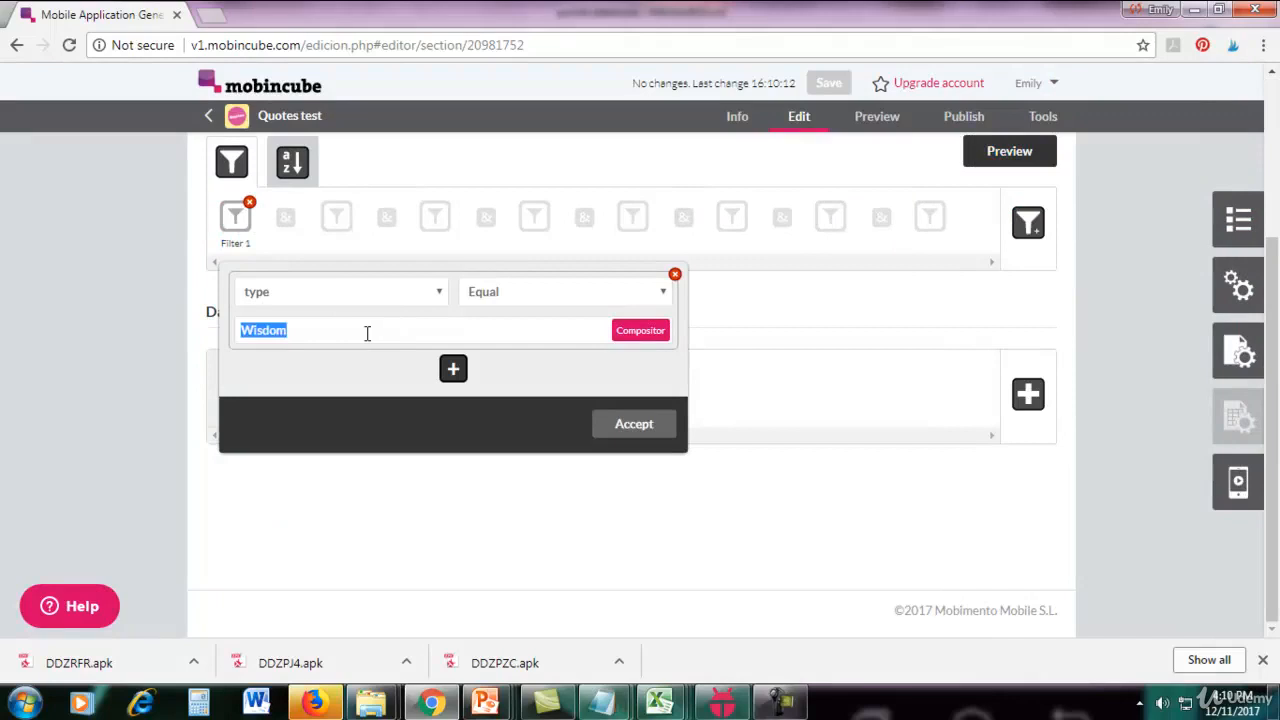
text(Sad)
click(640, 428)
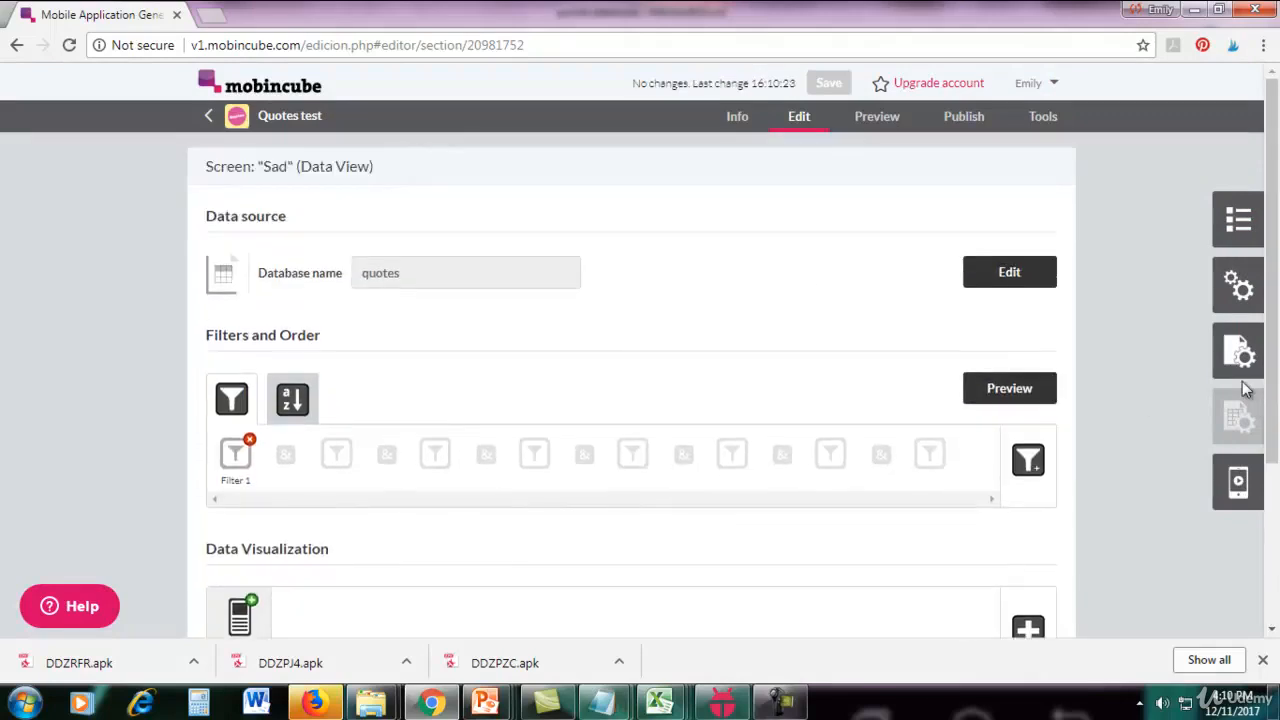
Open the mainscreen for editing.
click(1238, 222)
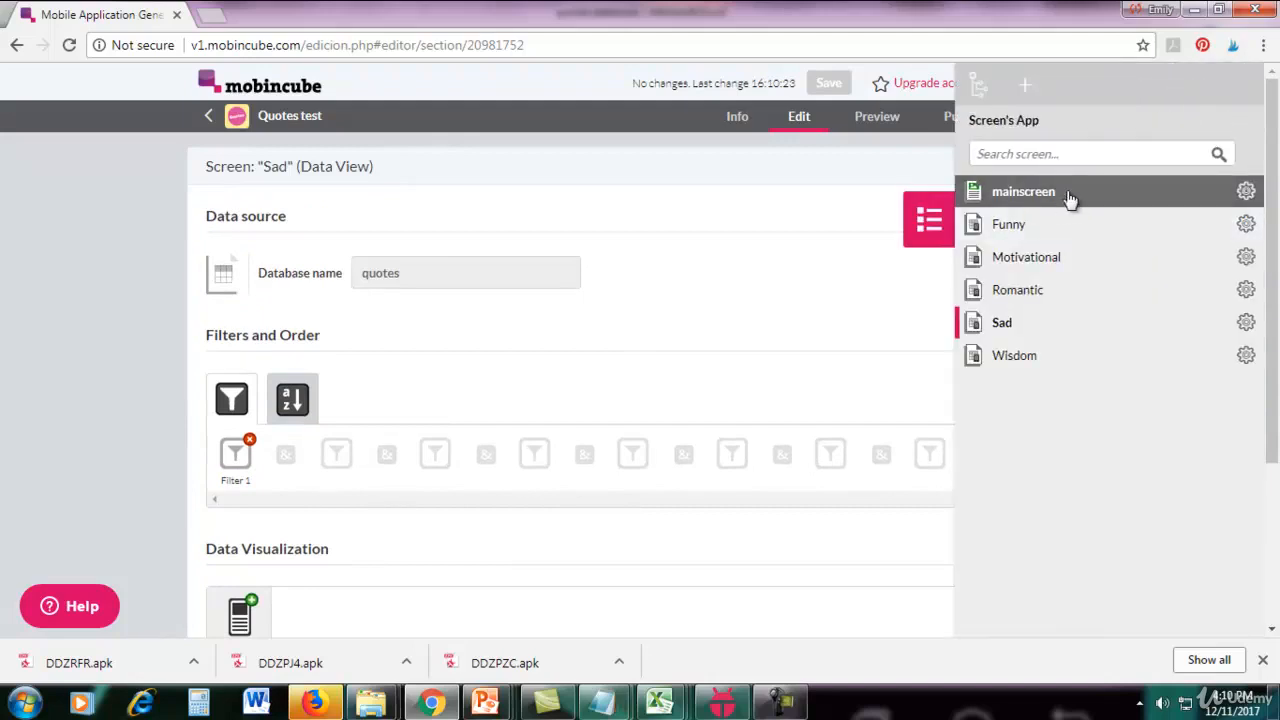
click(1249, 195)
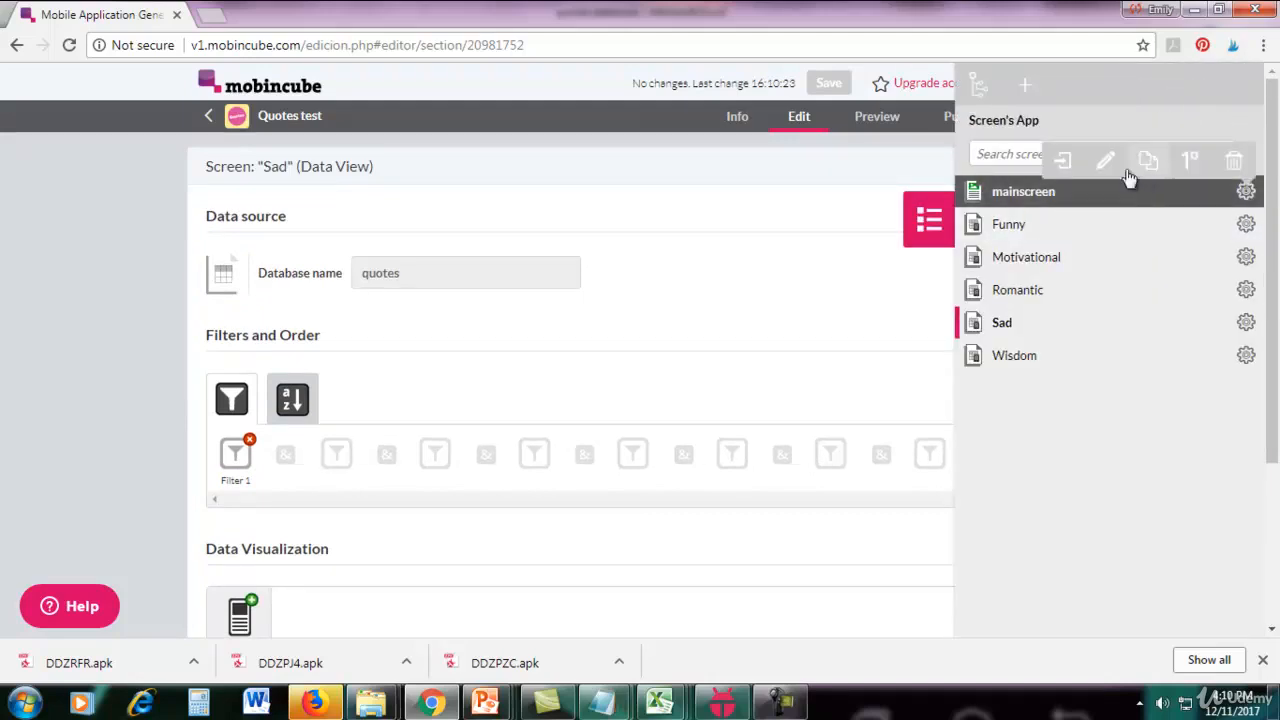
click(1066, 163)
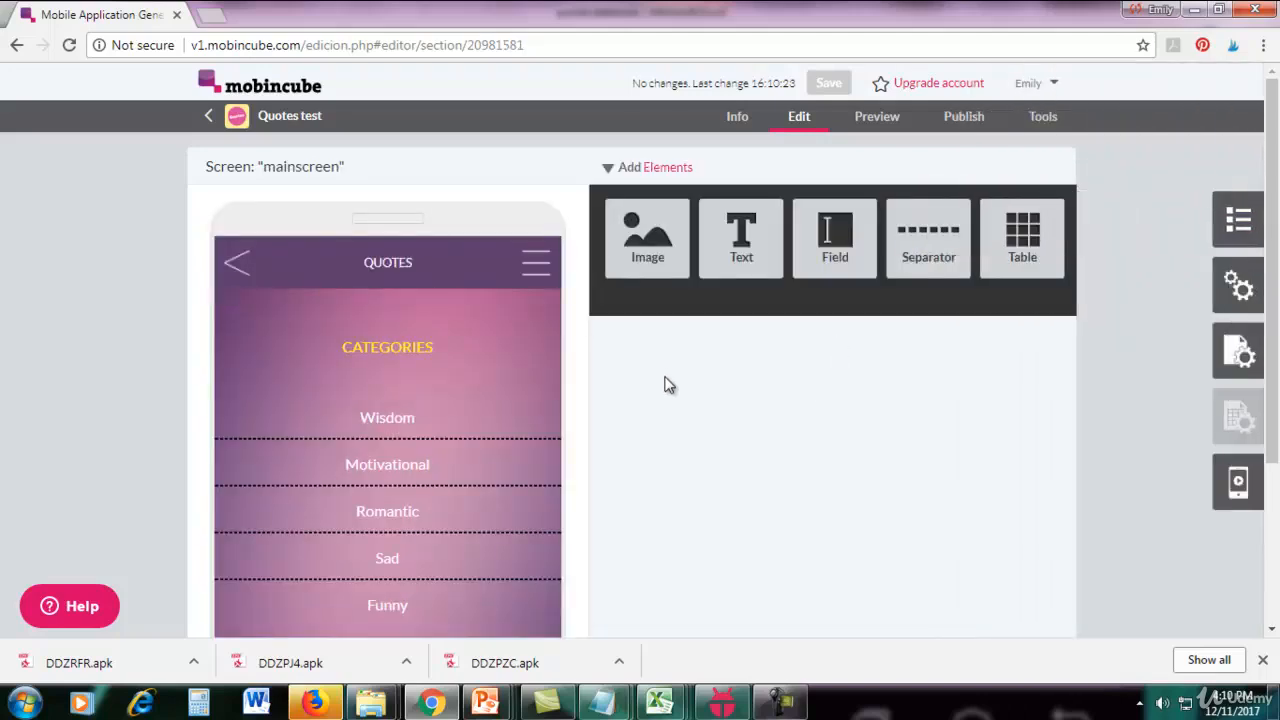
Set the Wisdom category text's action to Go to screen with Wisdom as the target screen.
scroll(660, 380, down, 1)
mouse_move(418, 273)
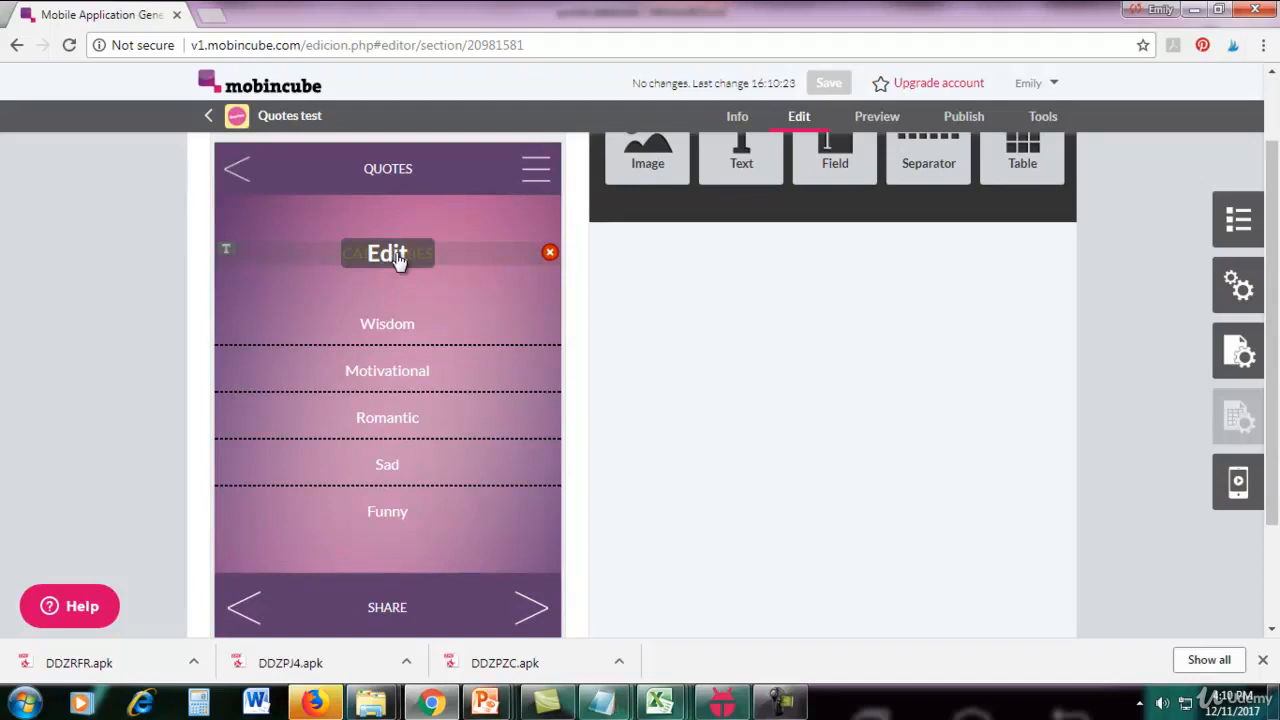
click(388, 325)
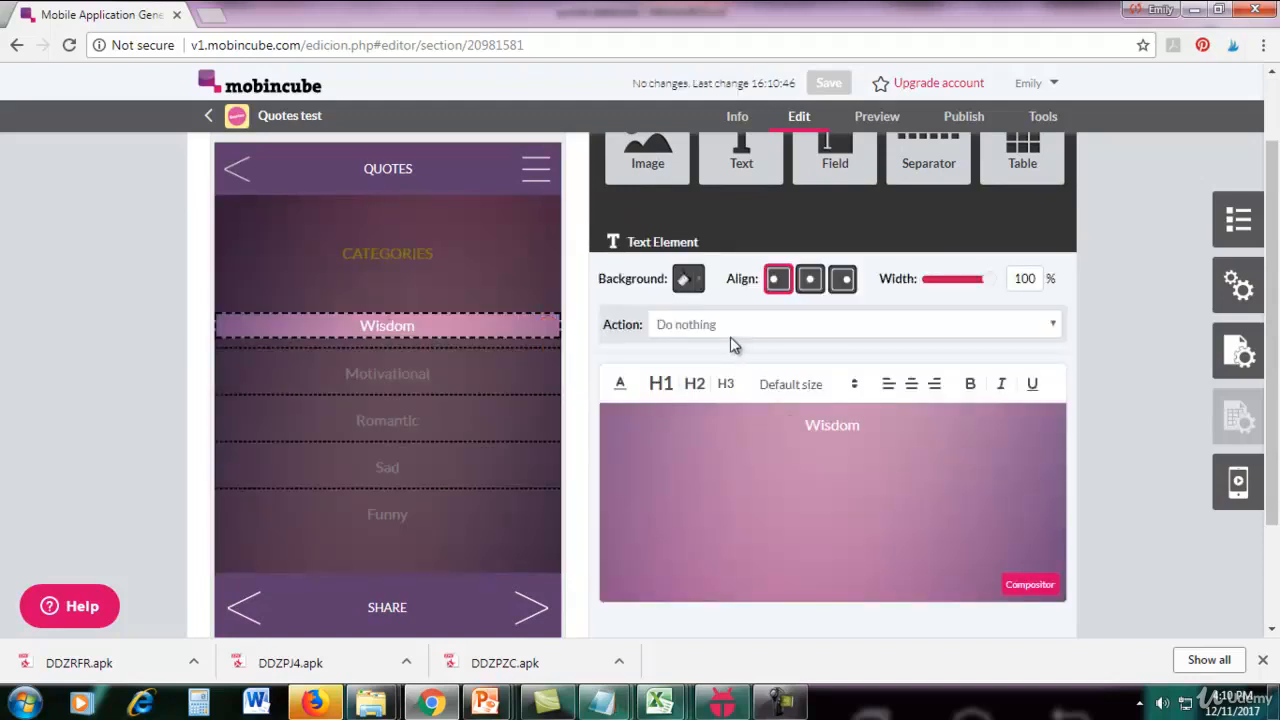
click(688, 326)
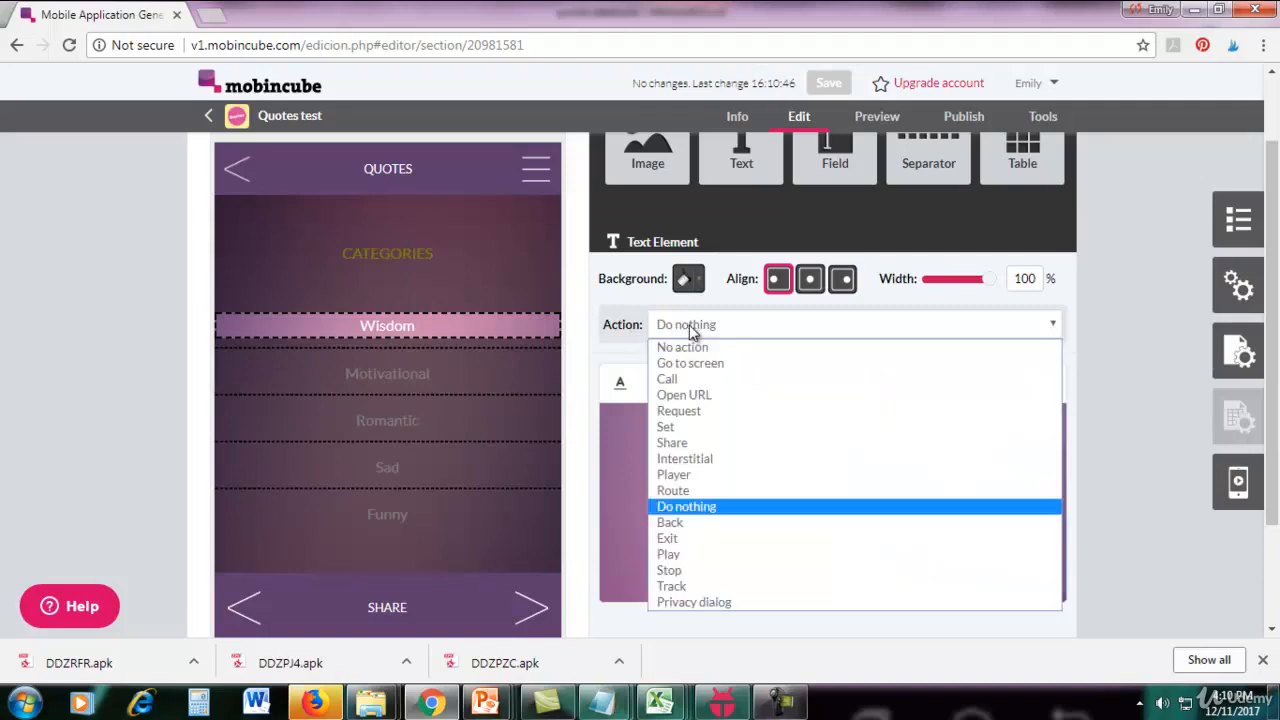
click(691, 363)
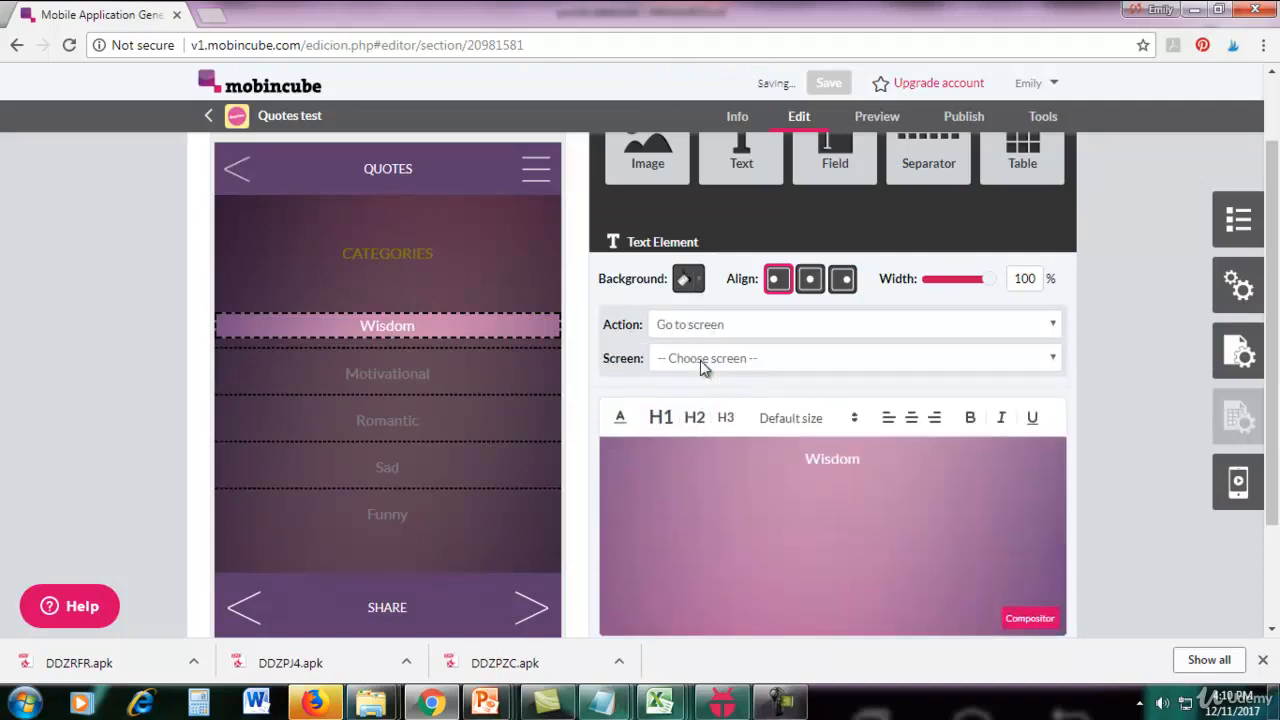
click(703, 360)
click(705, 362)
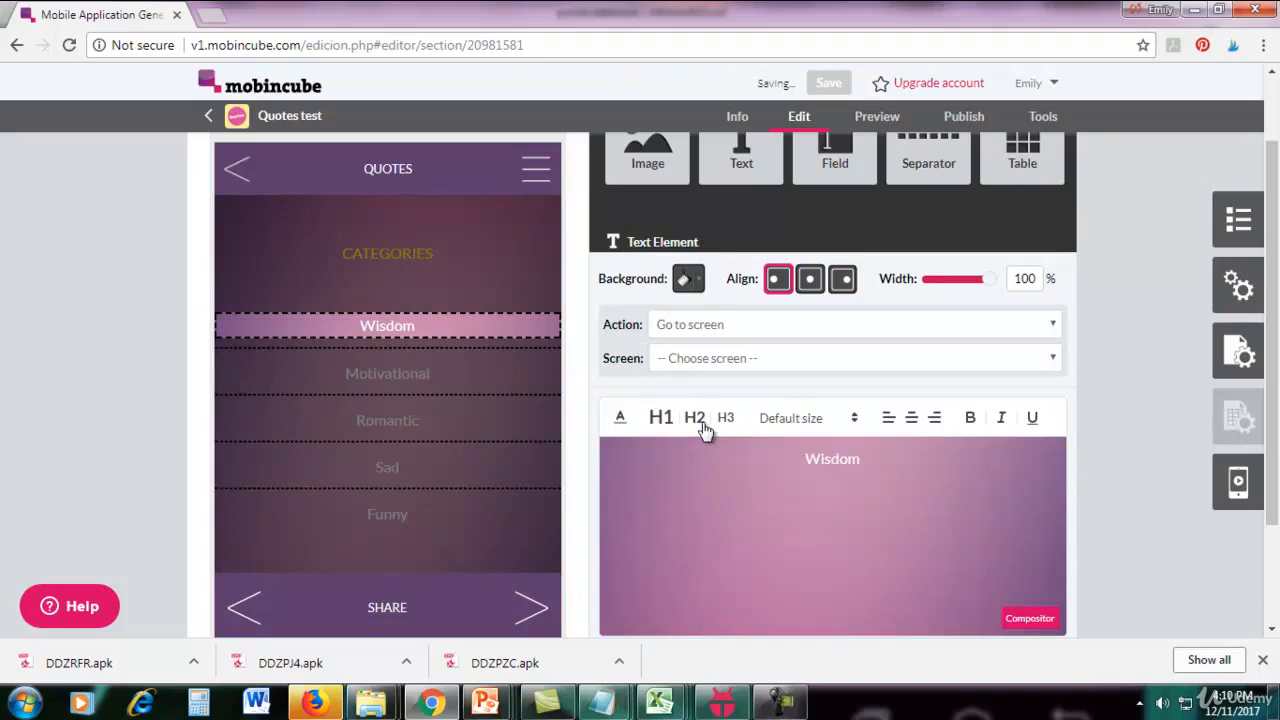
click(705, 362)
click(680, 476)
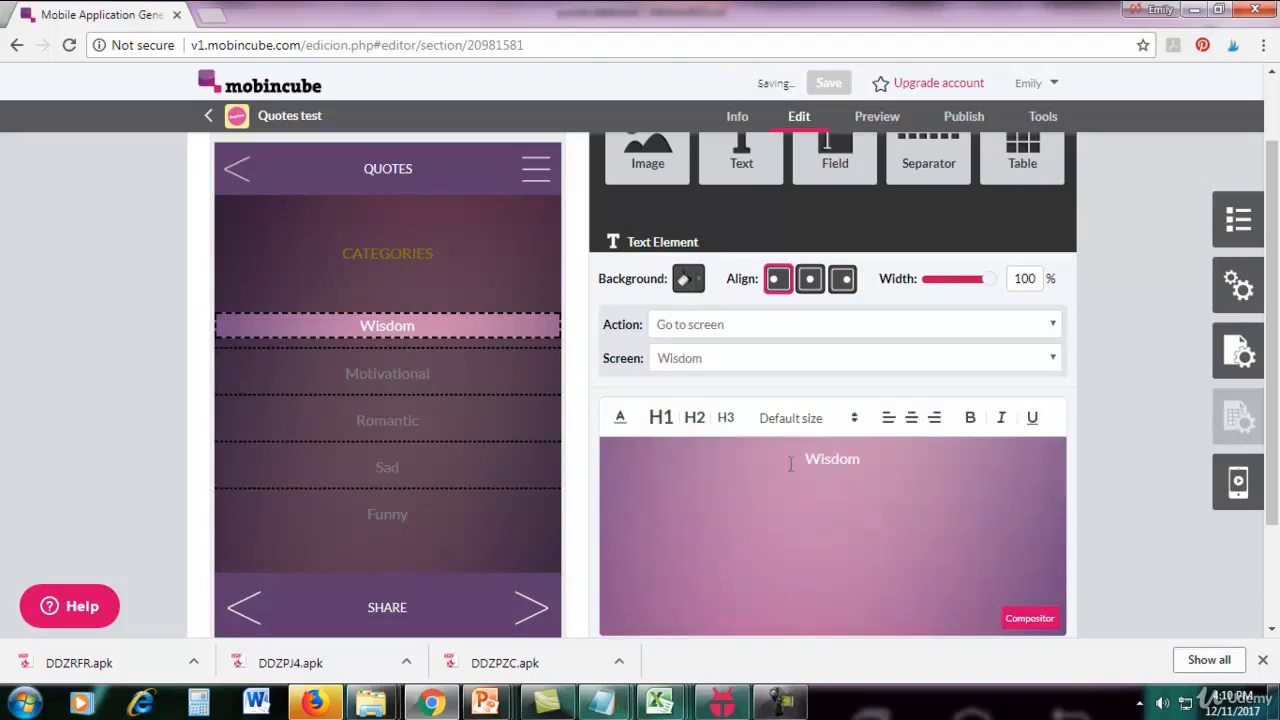
click(1120, 489)
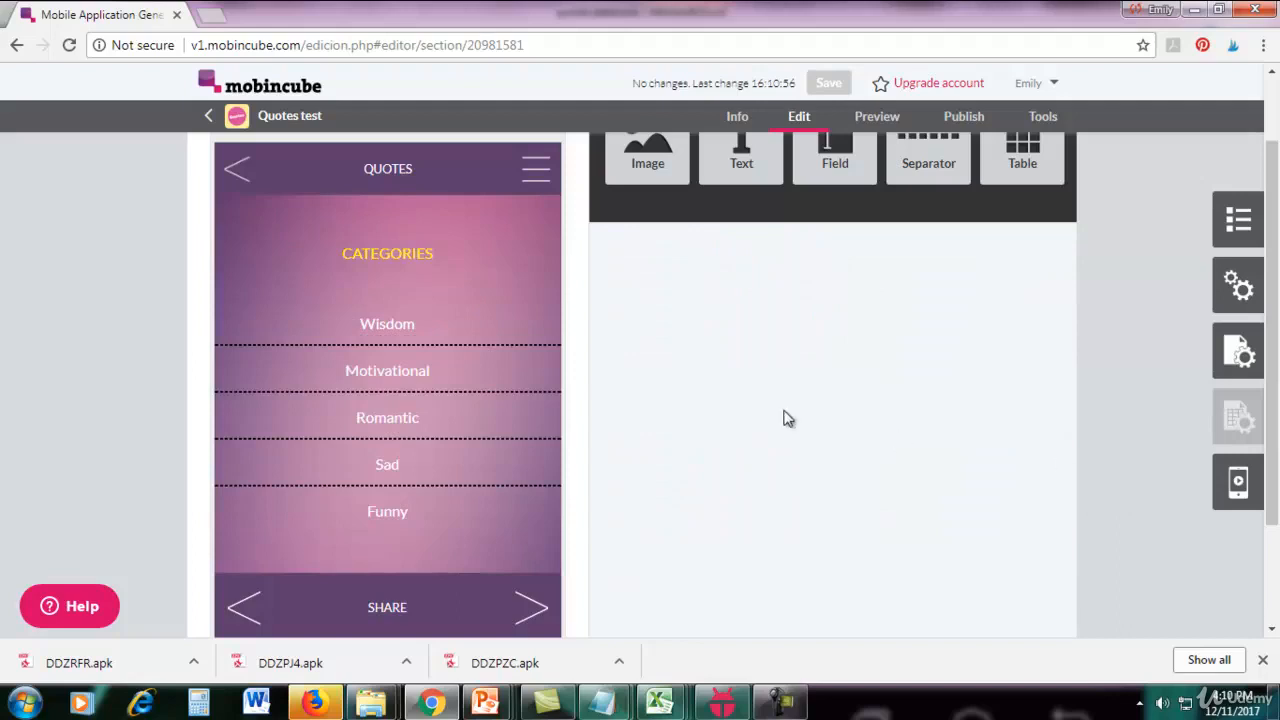
Link the Motivational category text to the Motivational screen using the Go to screen action.
mouse_move(423, 343)
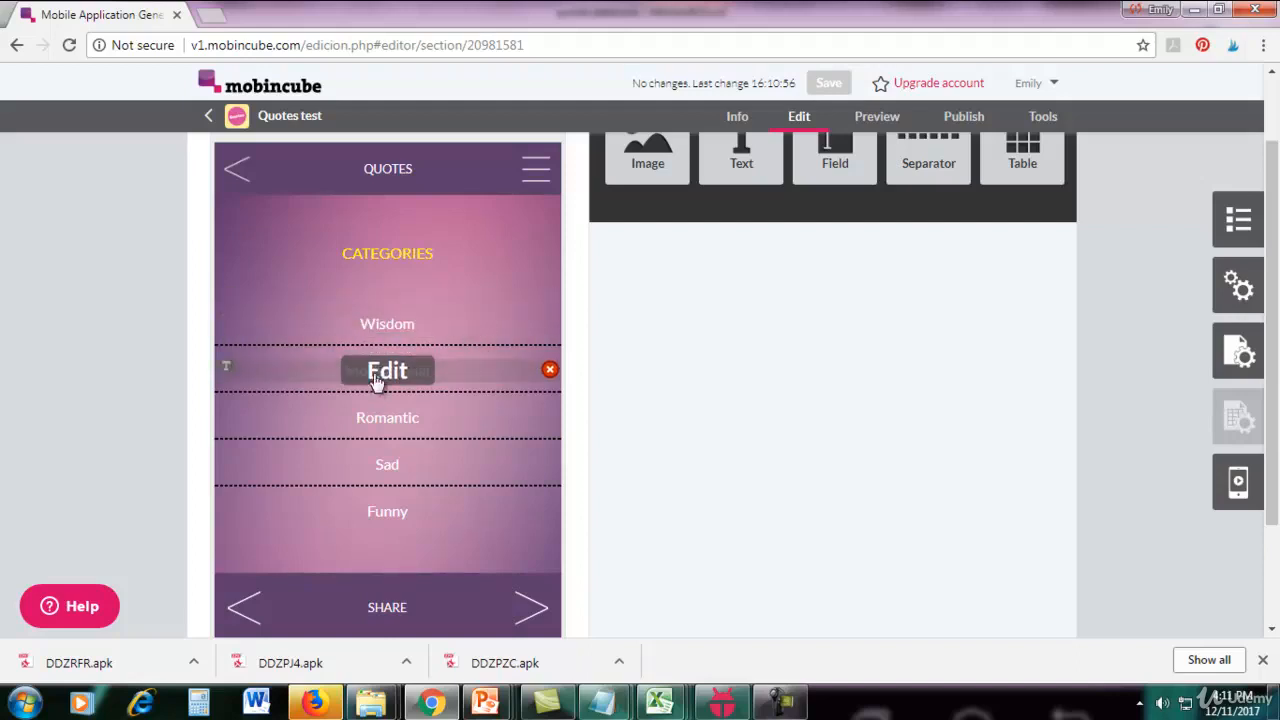
click(382, 371)
click(742, 325)
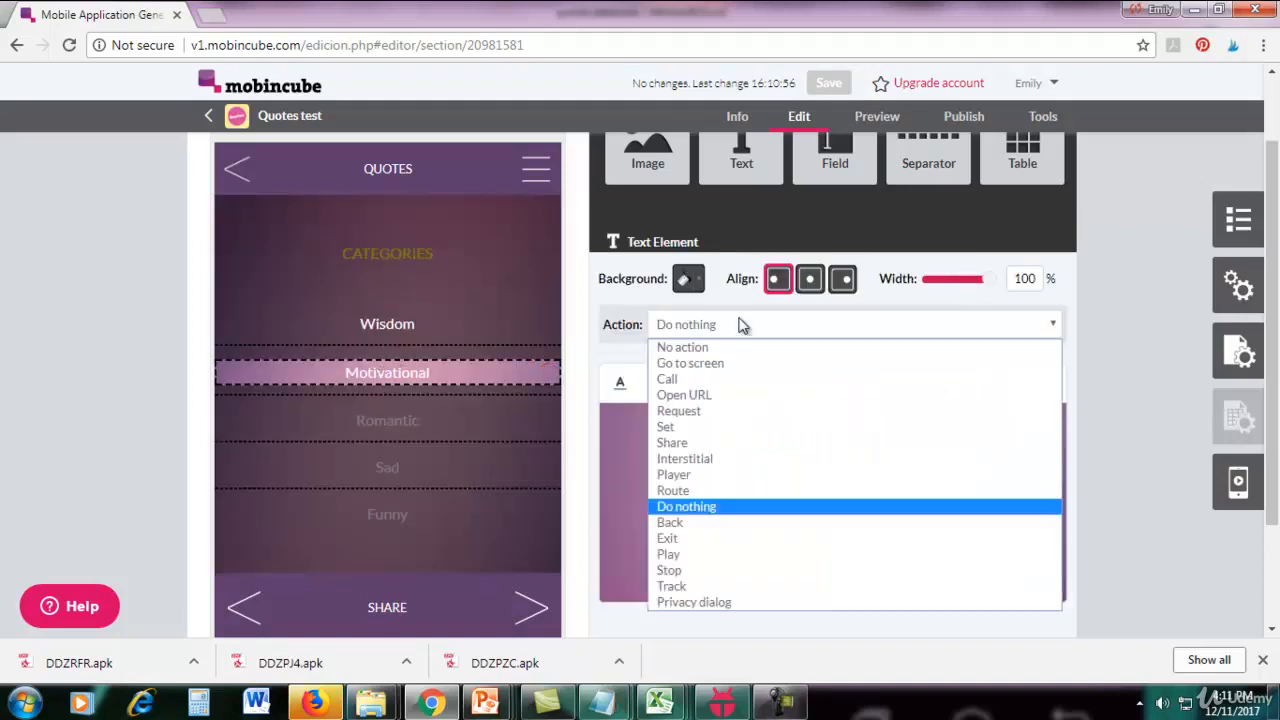
click(738, 362)
click(738, 360)
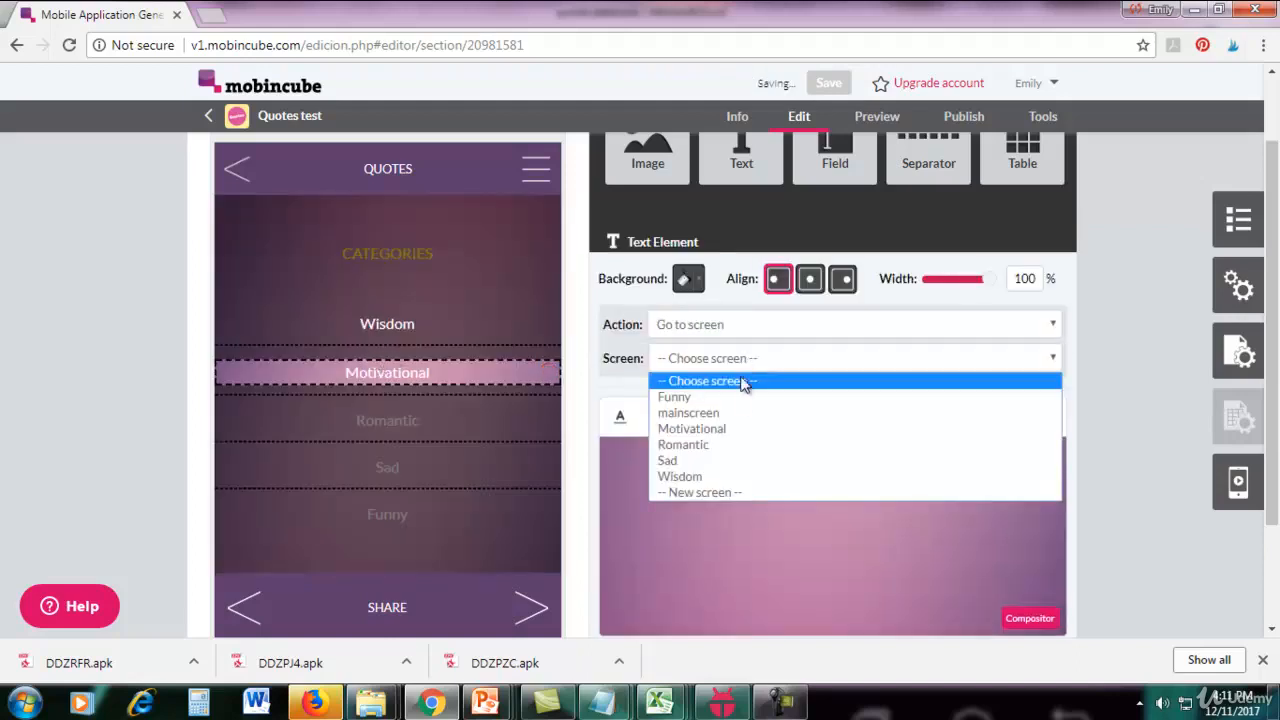
click(714, 362)
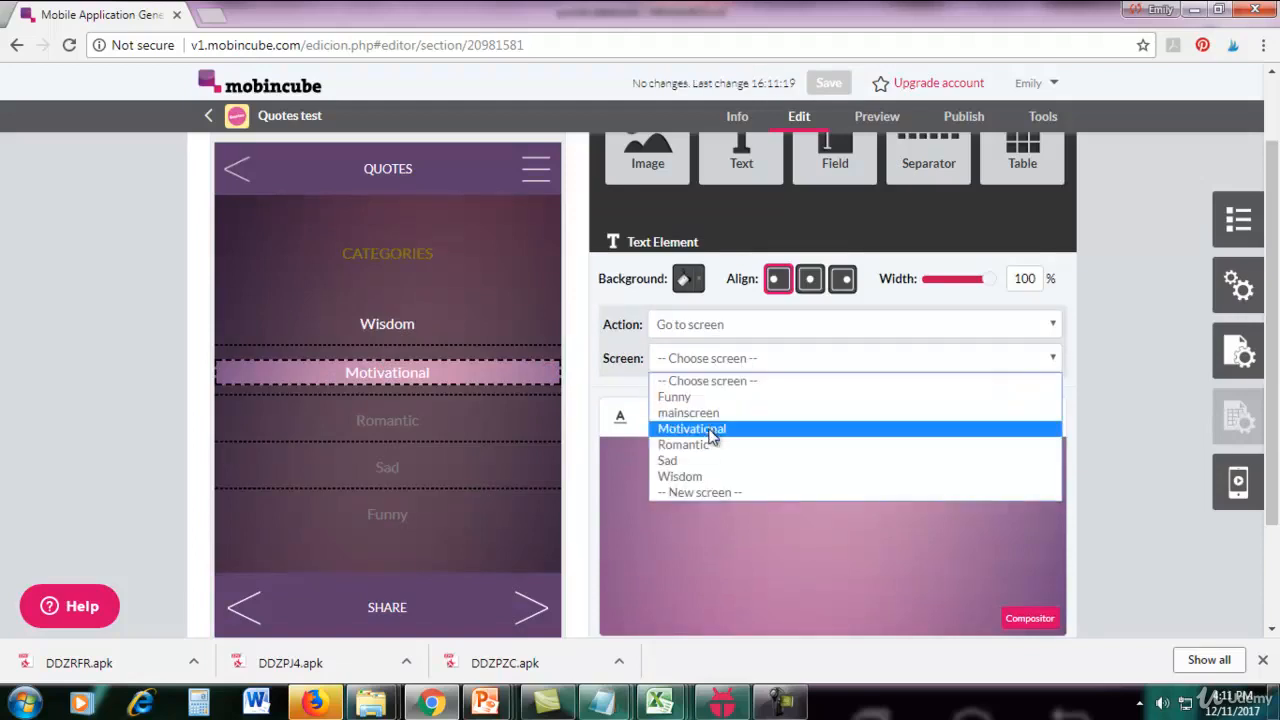
click(712, 428)
click(450, 325)
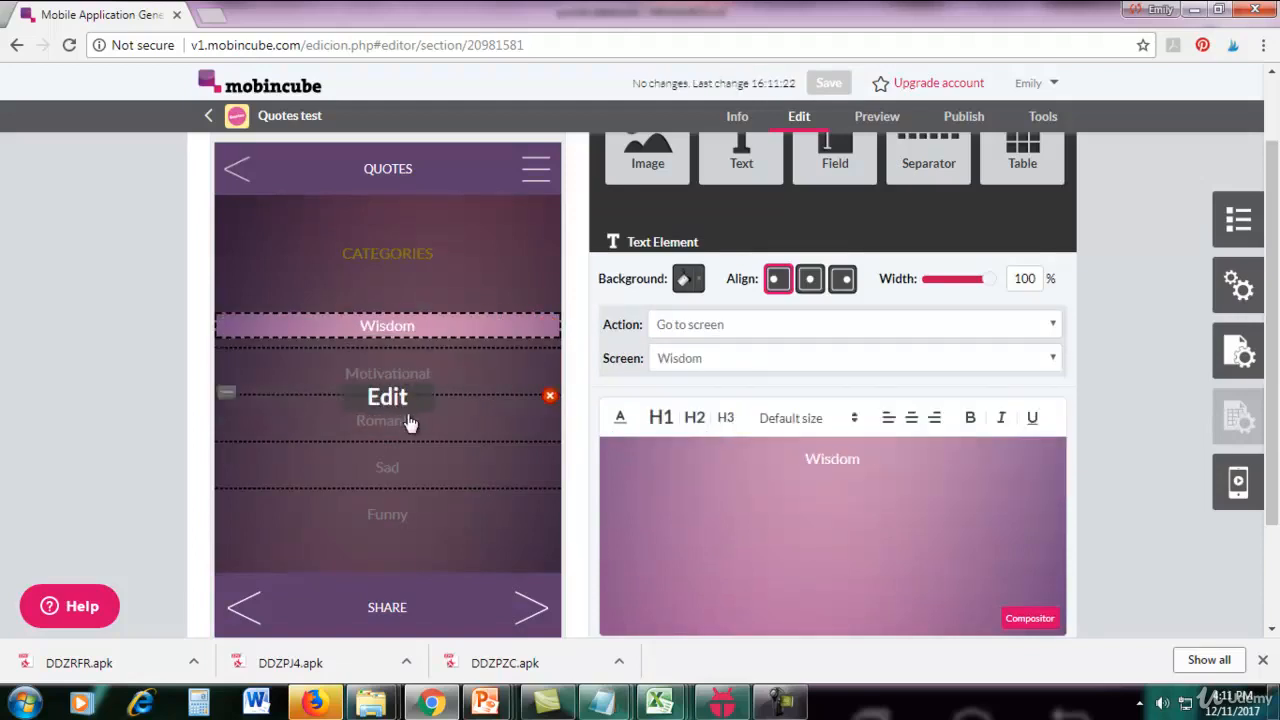
Link the Romantic category text to the Romantic screen using the Go to screen action.
click(402, 426)
click(690, 324)
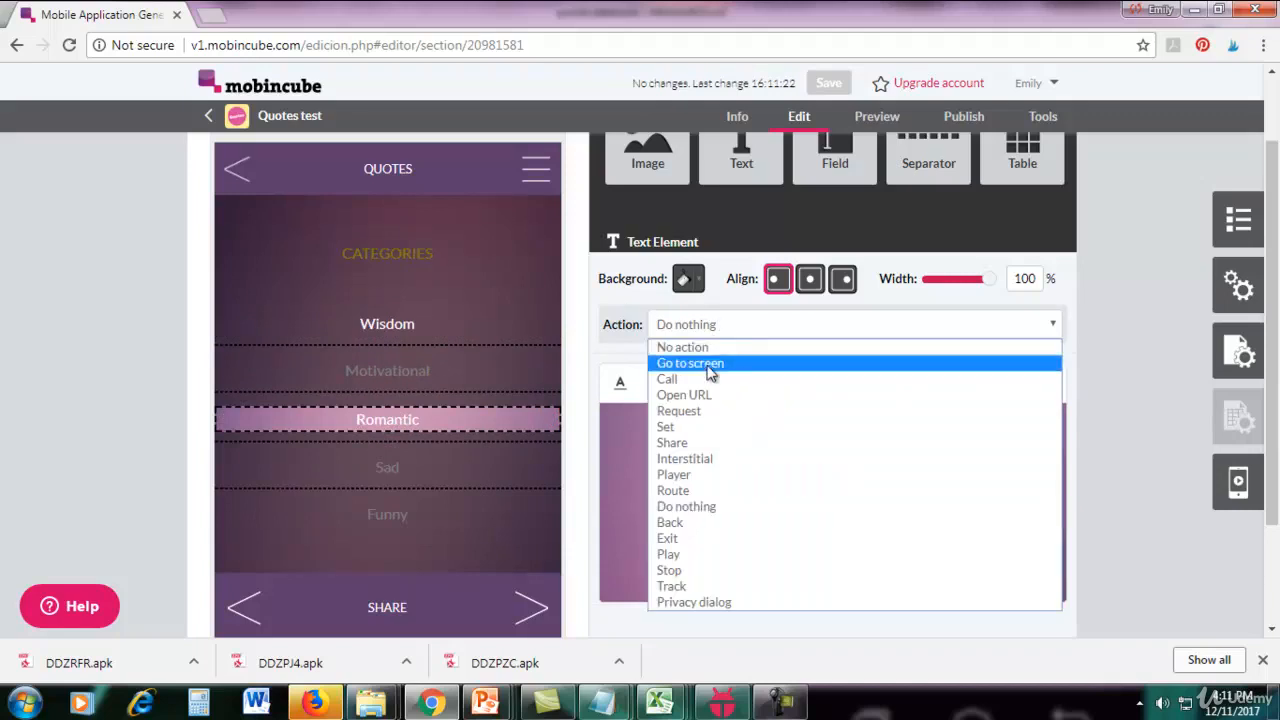
click(708, 366)
click(716, 360)
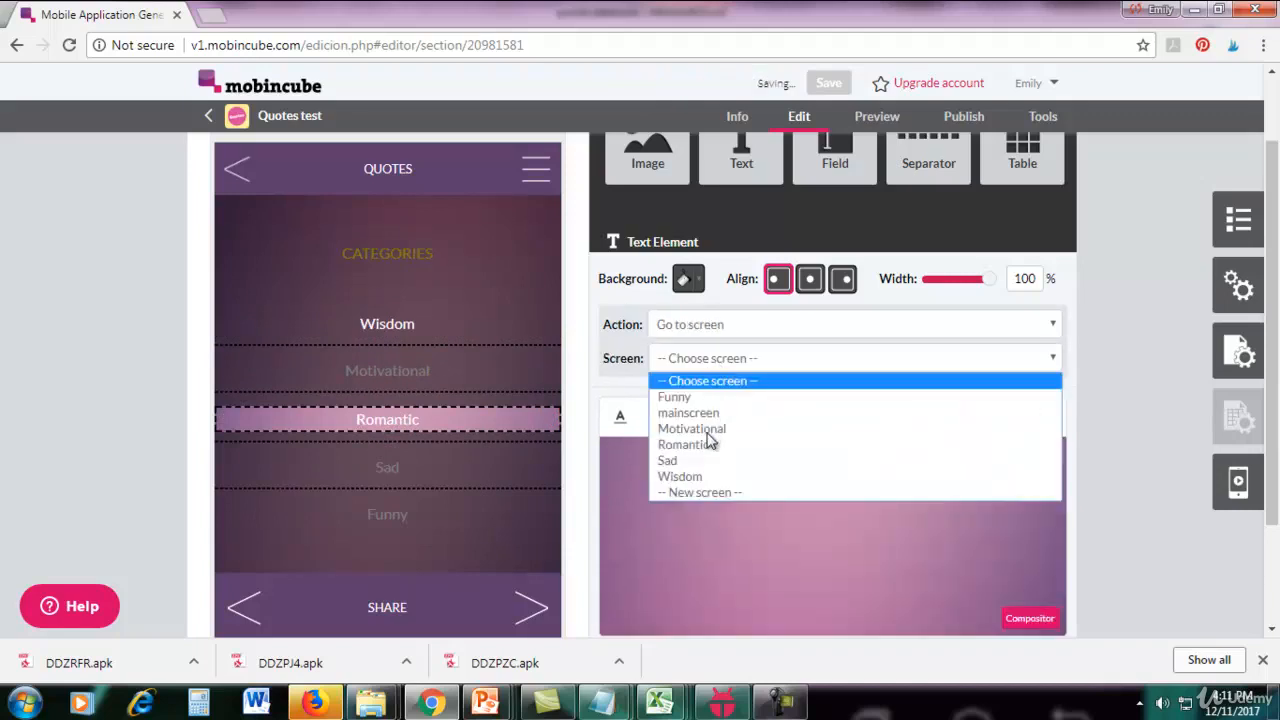
click(710, 362)
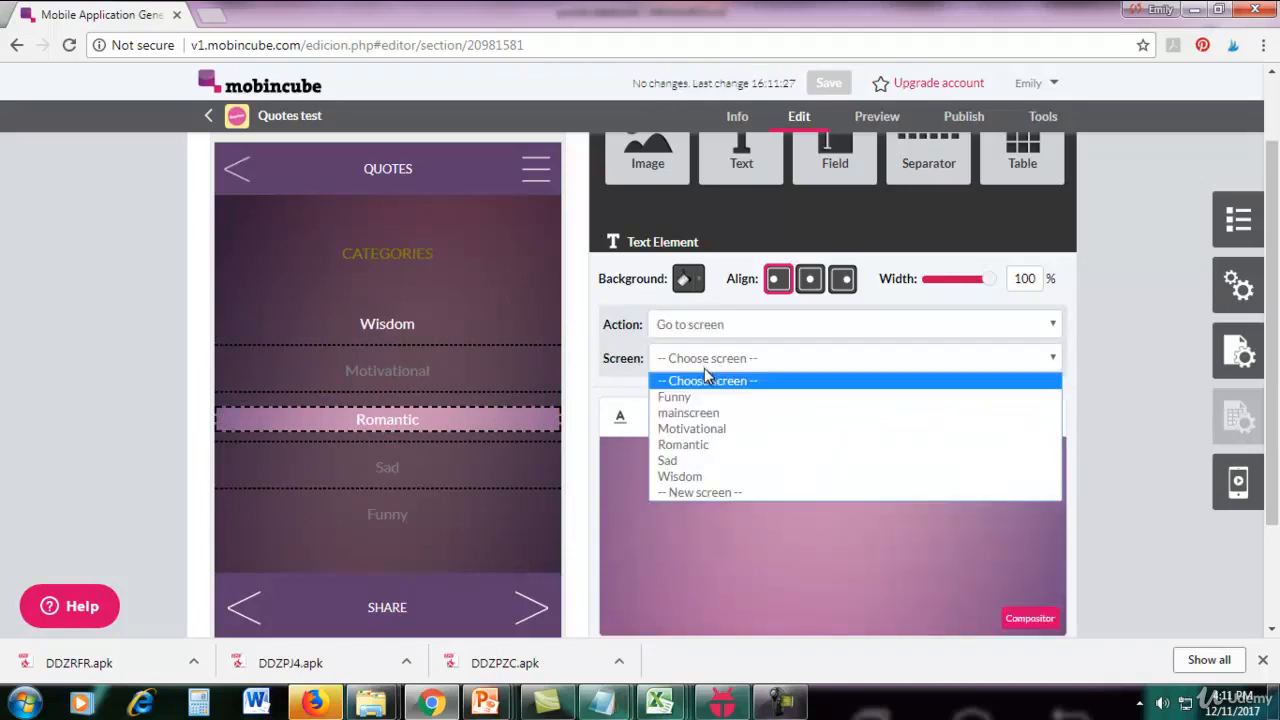
click(698, 446)
Link the Sad category text to the Sad screen using the Go to screen action.
click(407, 470)
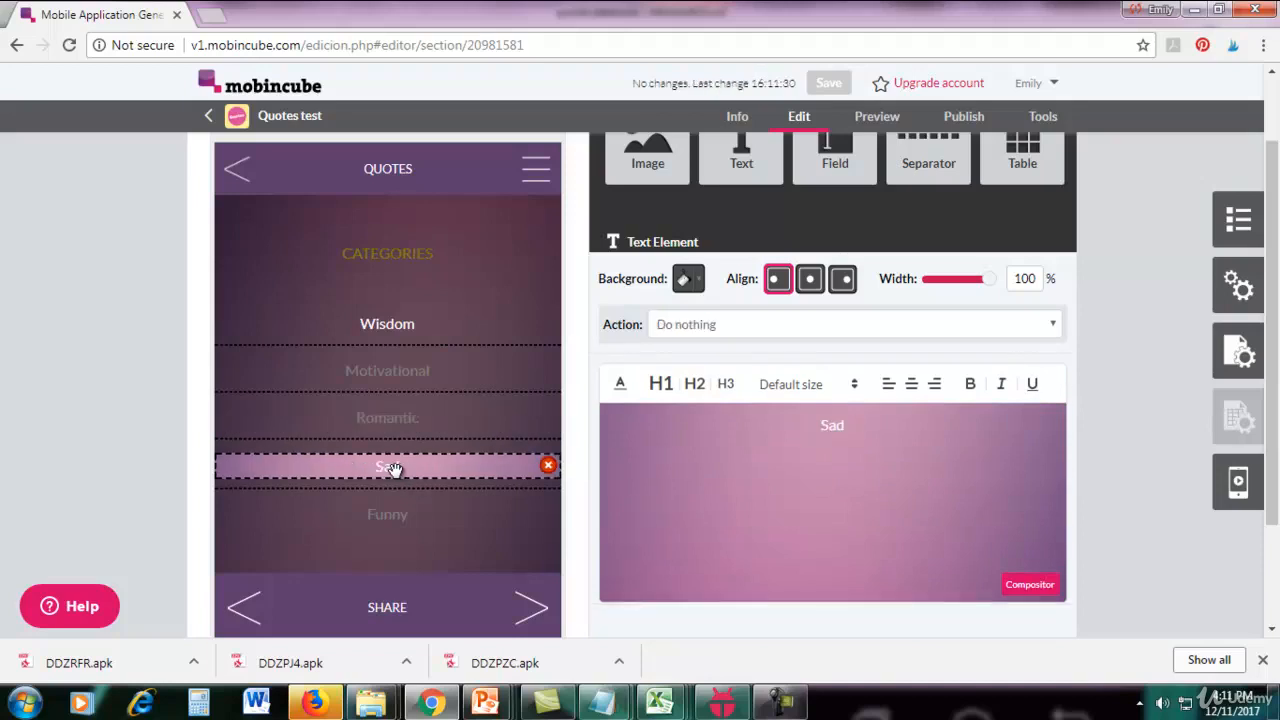
click(766, 327)
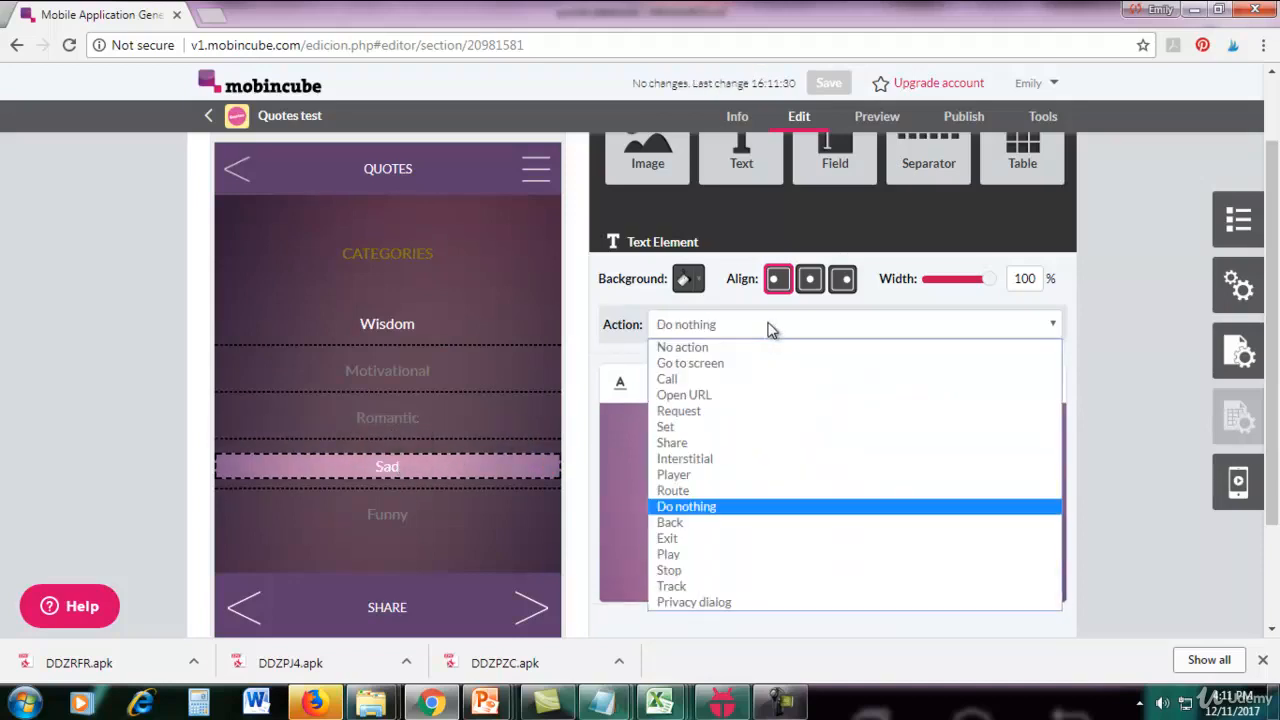
click(690, 364)
click(708, 360)
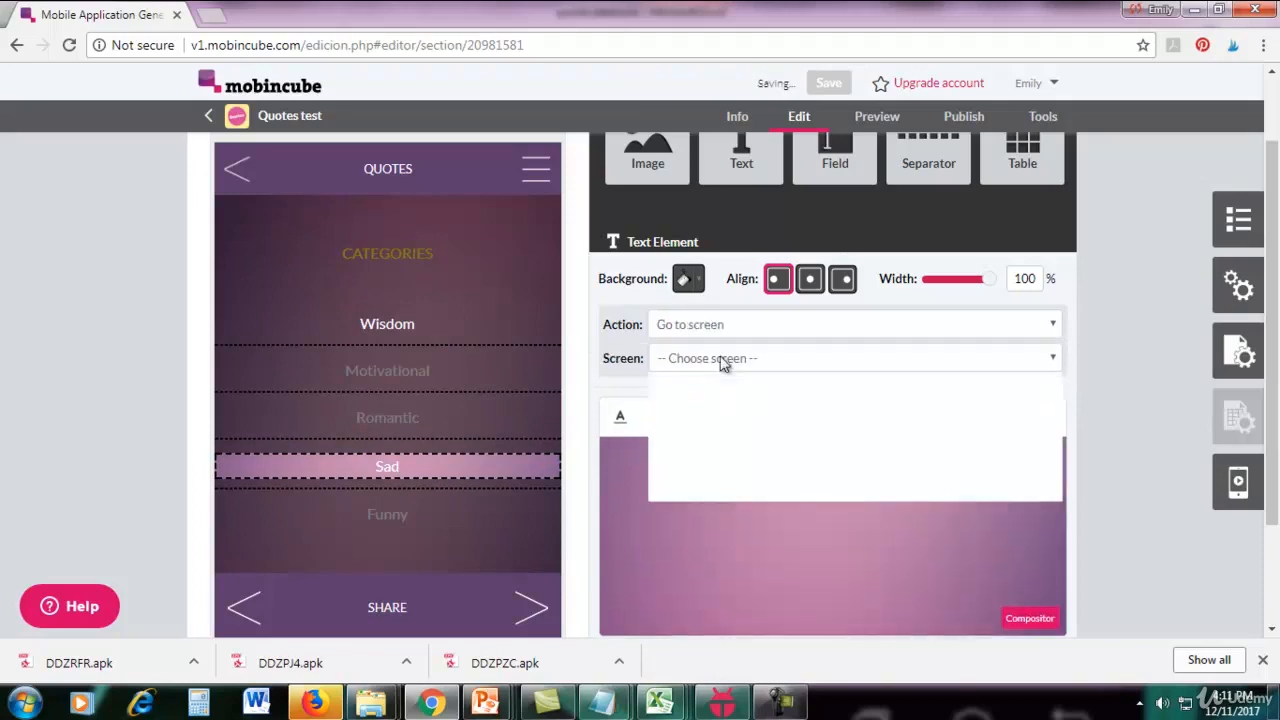
click(711, 362)
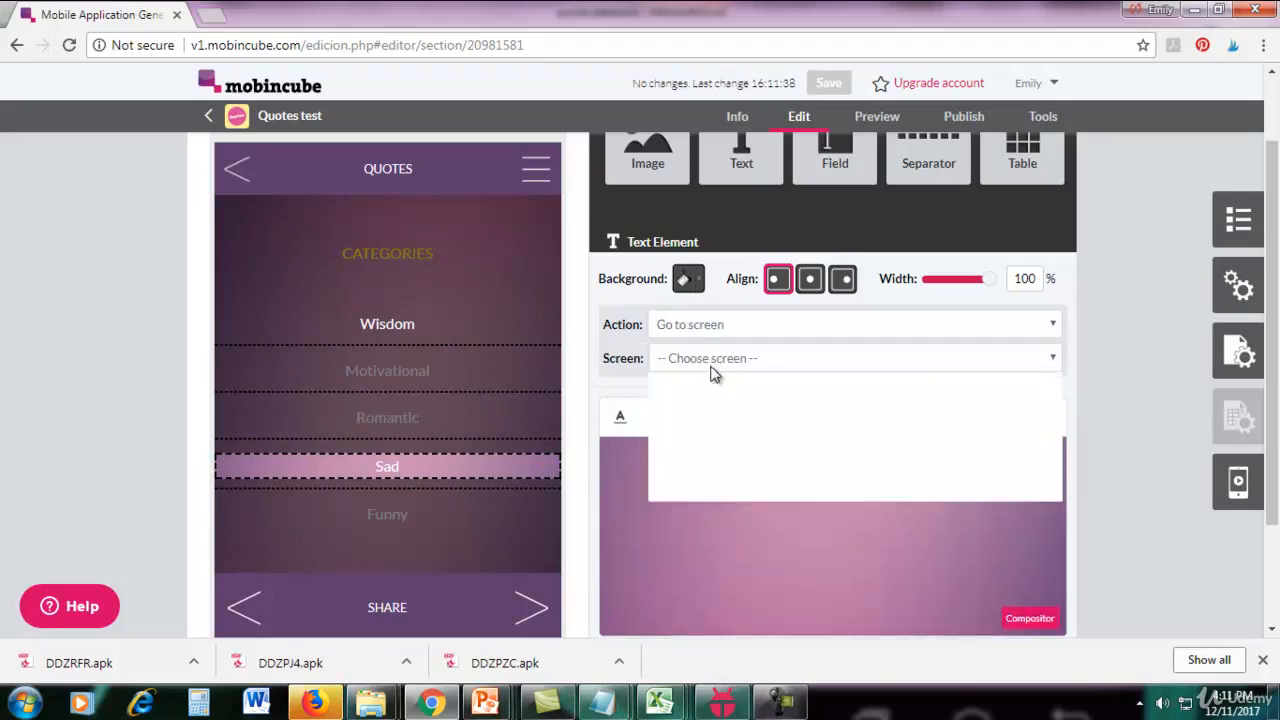
click(674, 462)
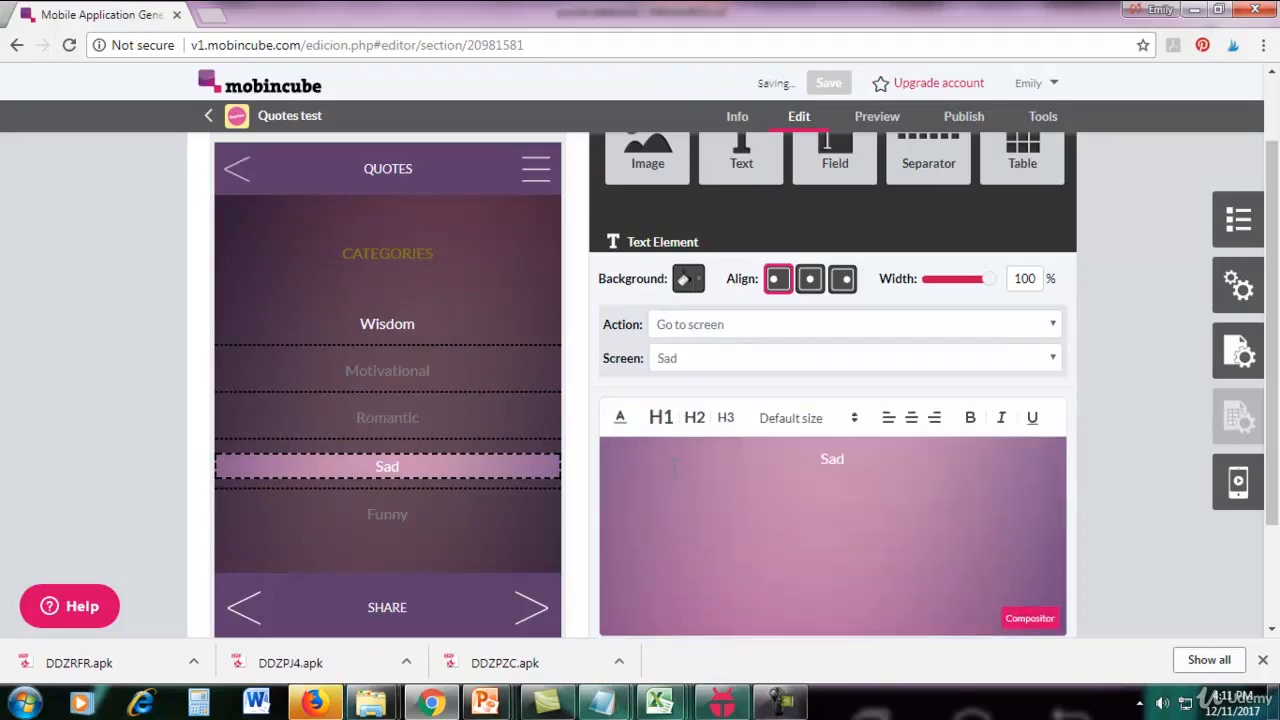
Link the Funny category text to the Funny screen using the Go to screen action.
mouse_move(416, 455)
click(392, 514)
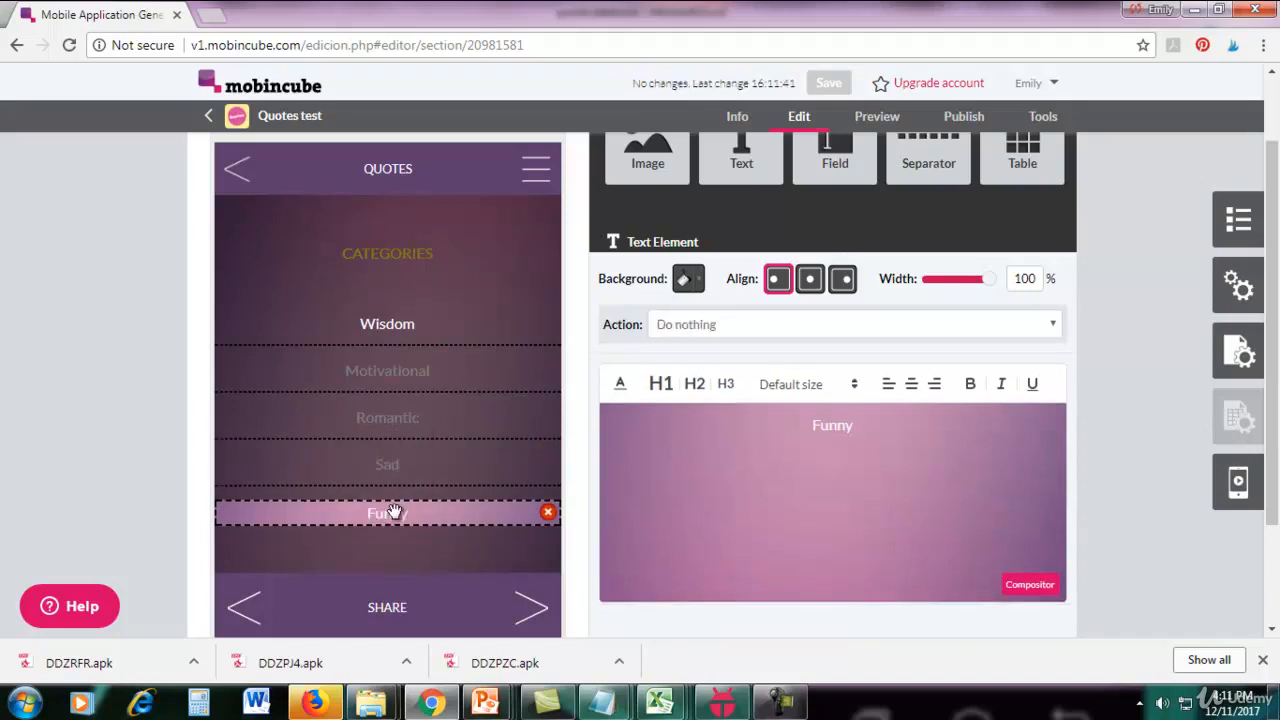
click(747, 329)
click(730, 363)
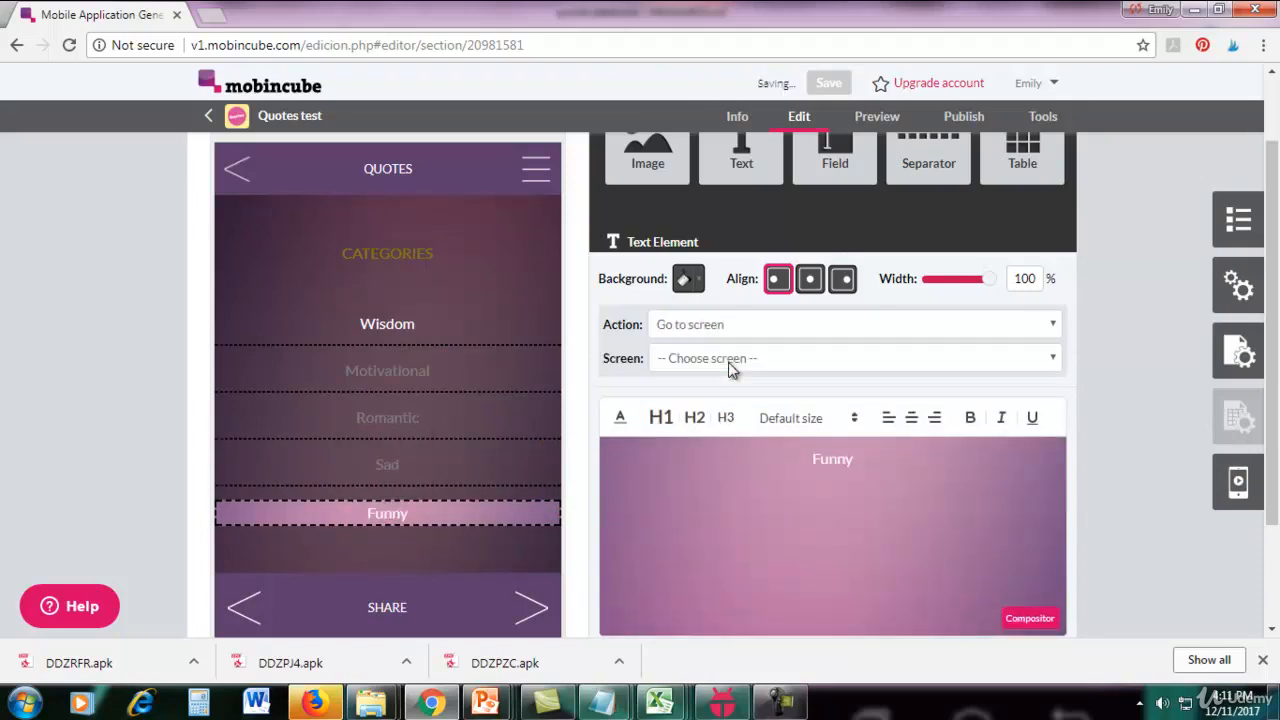
click(728, 360)
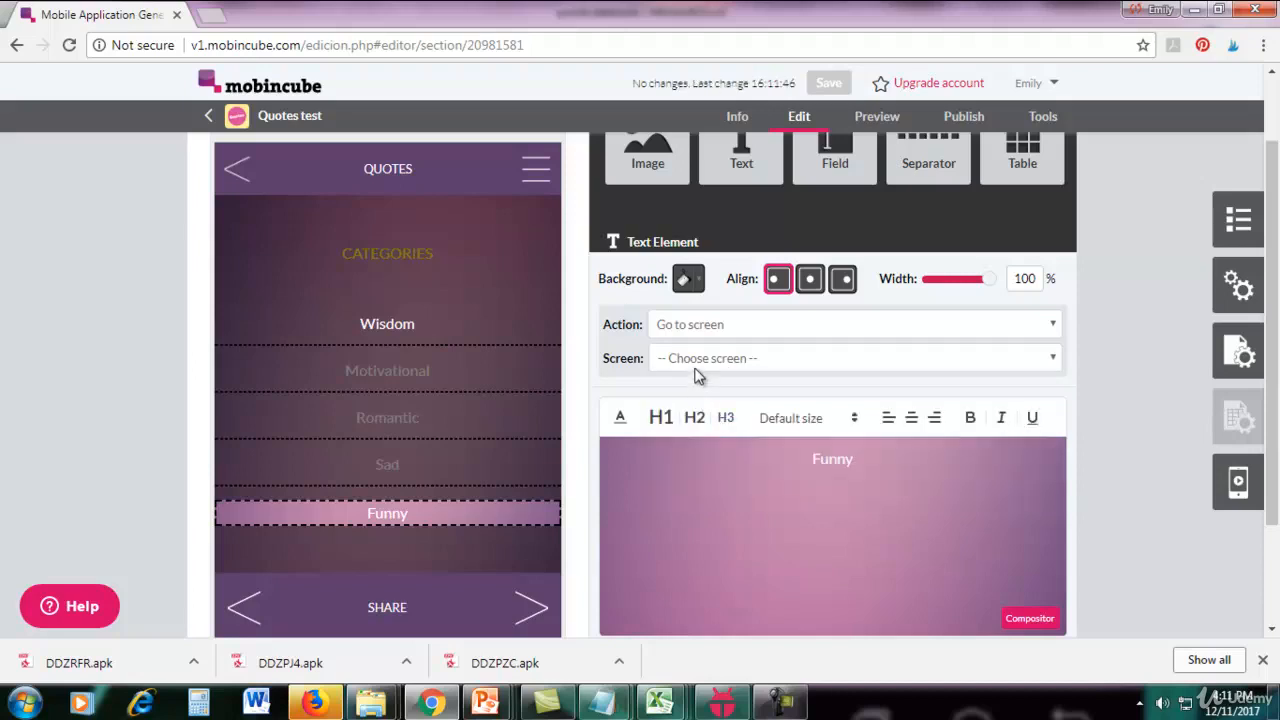
click(698, 362)
click(675, 399)
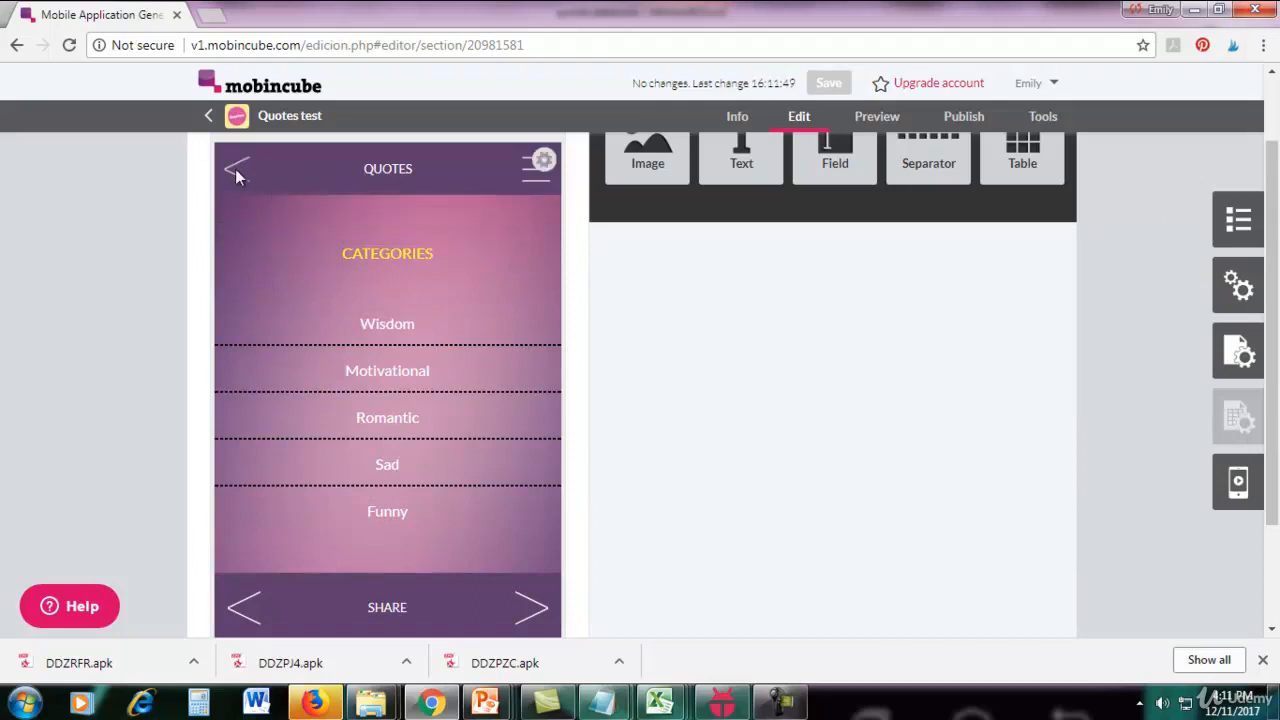
Open the top bar for editing and set the back arrow image's action to Back.
click(544, 160)
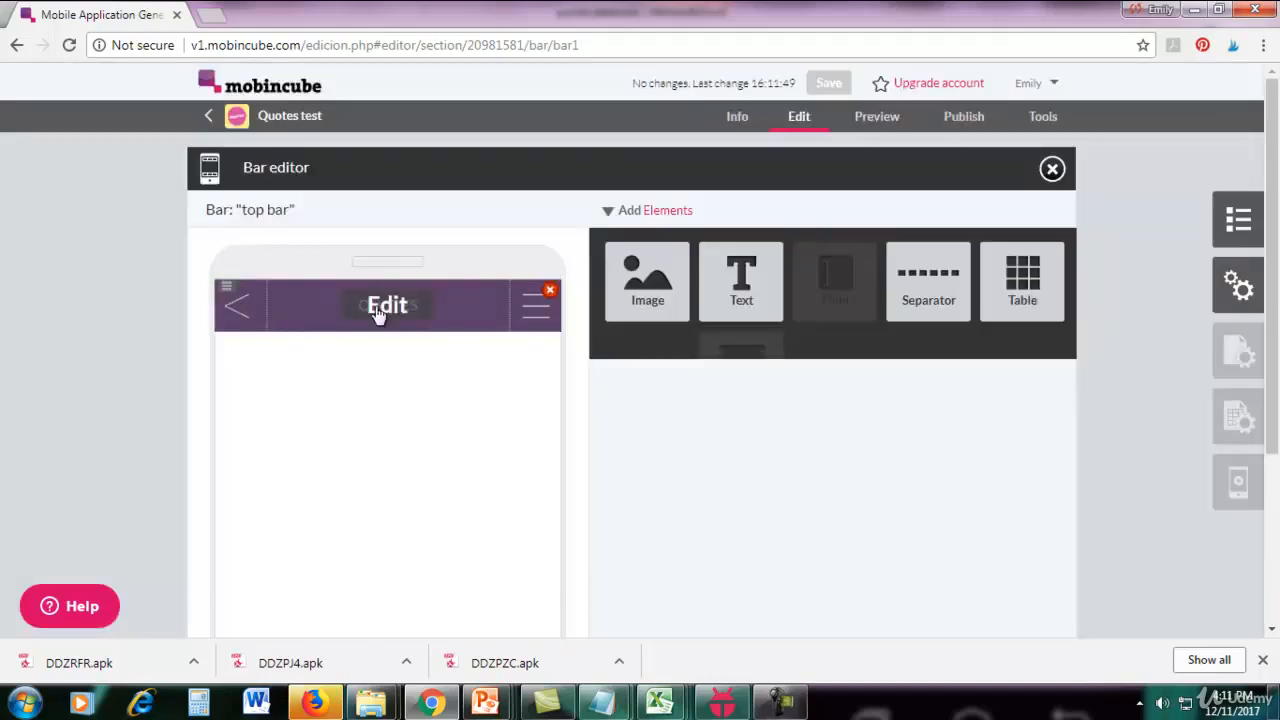
click(378, 314)
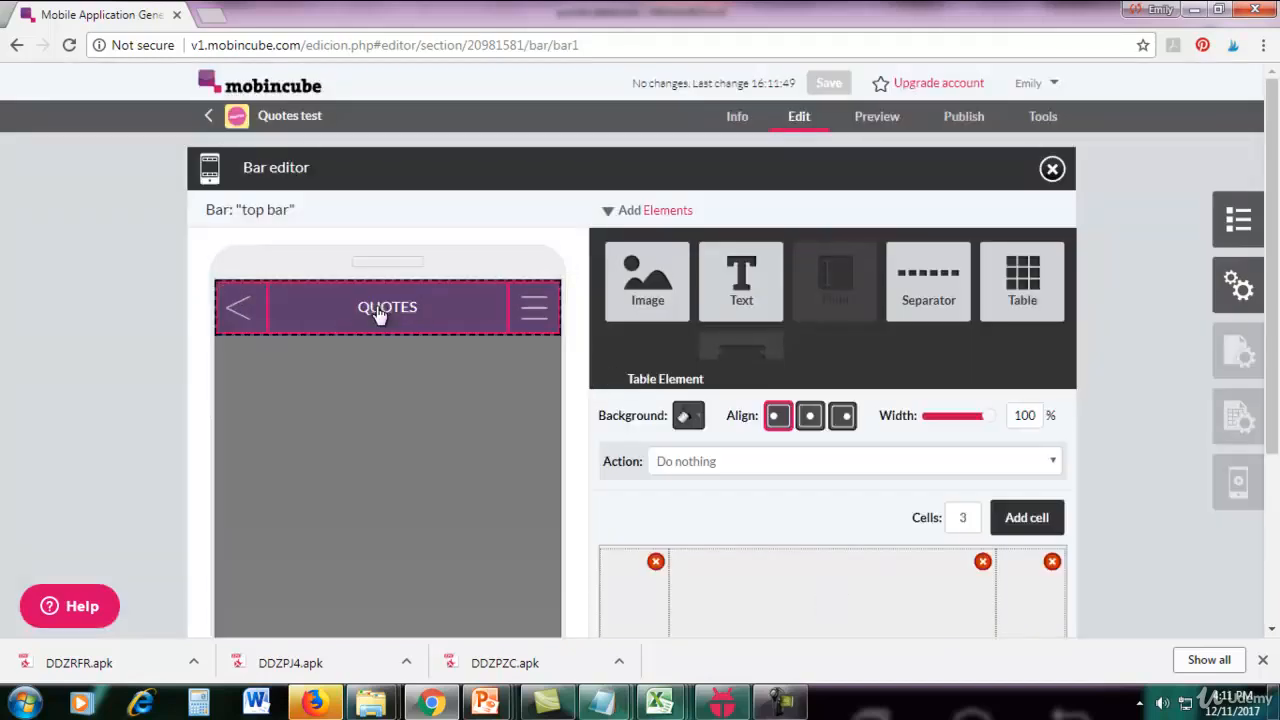
click(241, 310)
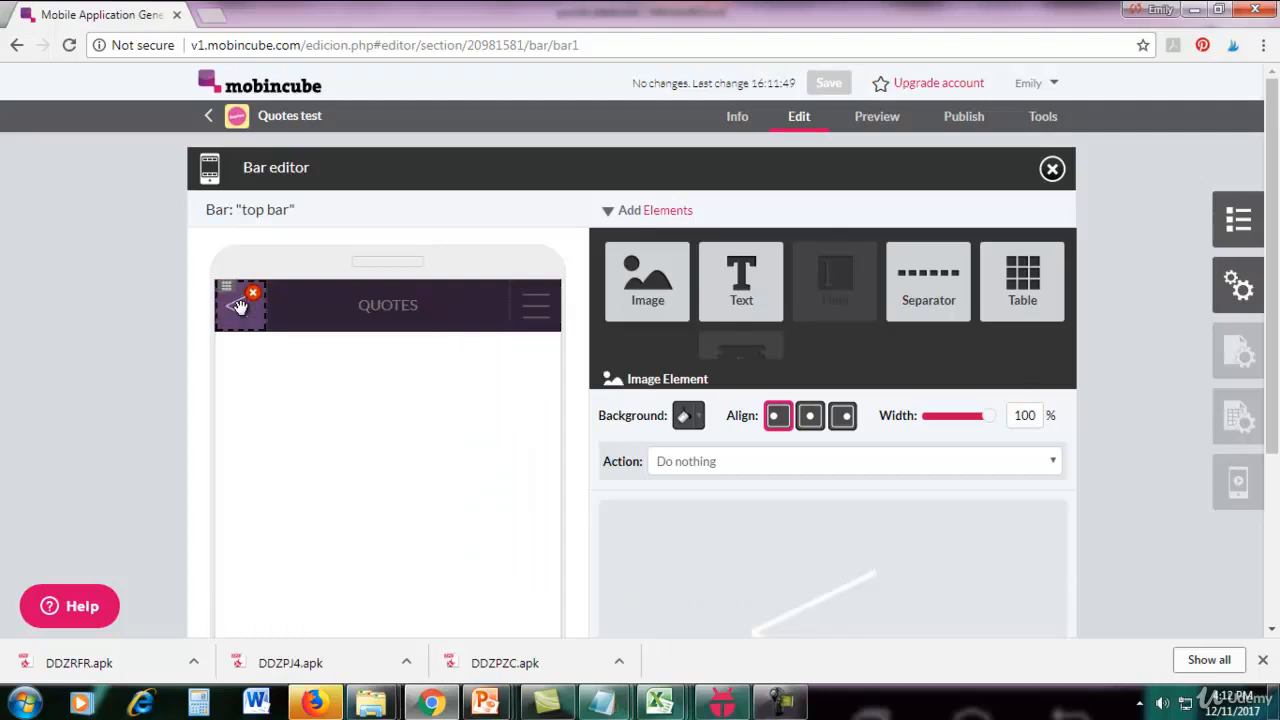
drag(1274, 338, 1260, 410)
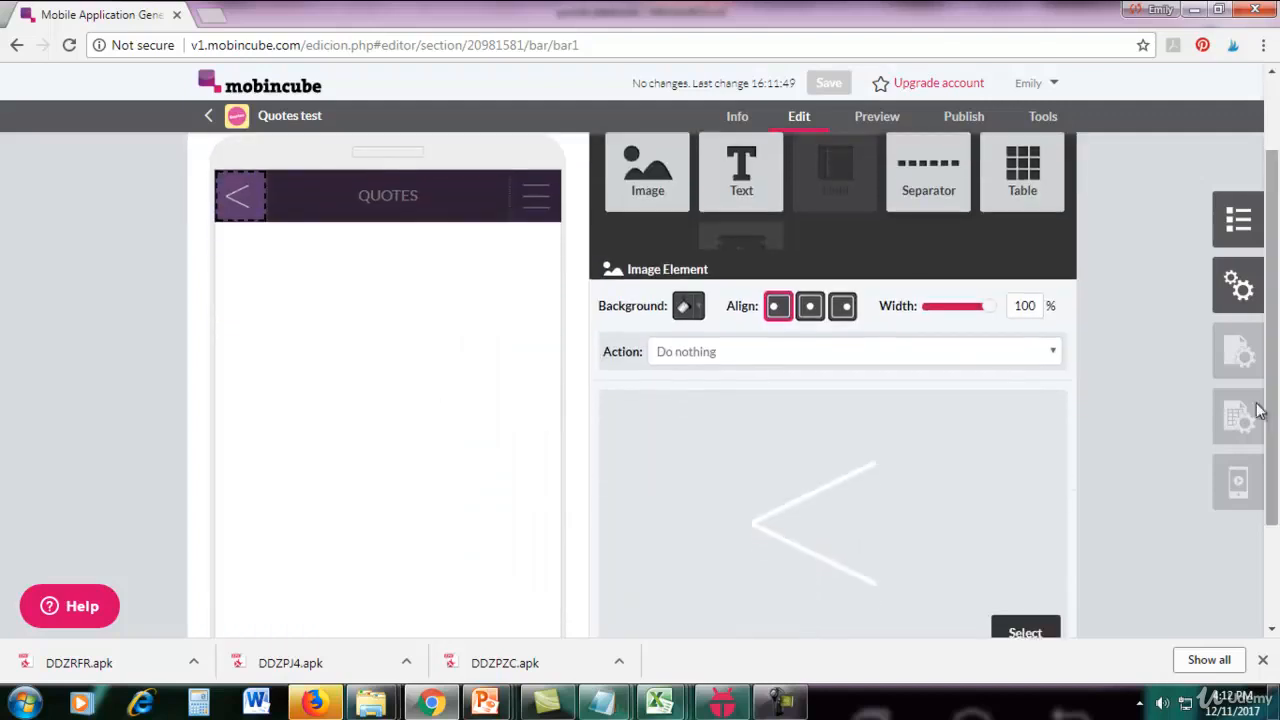
click(676, 361)
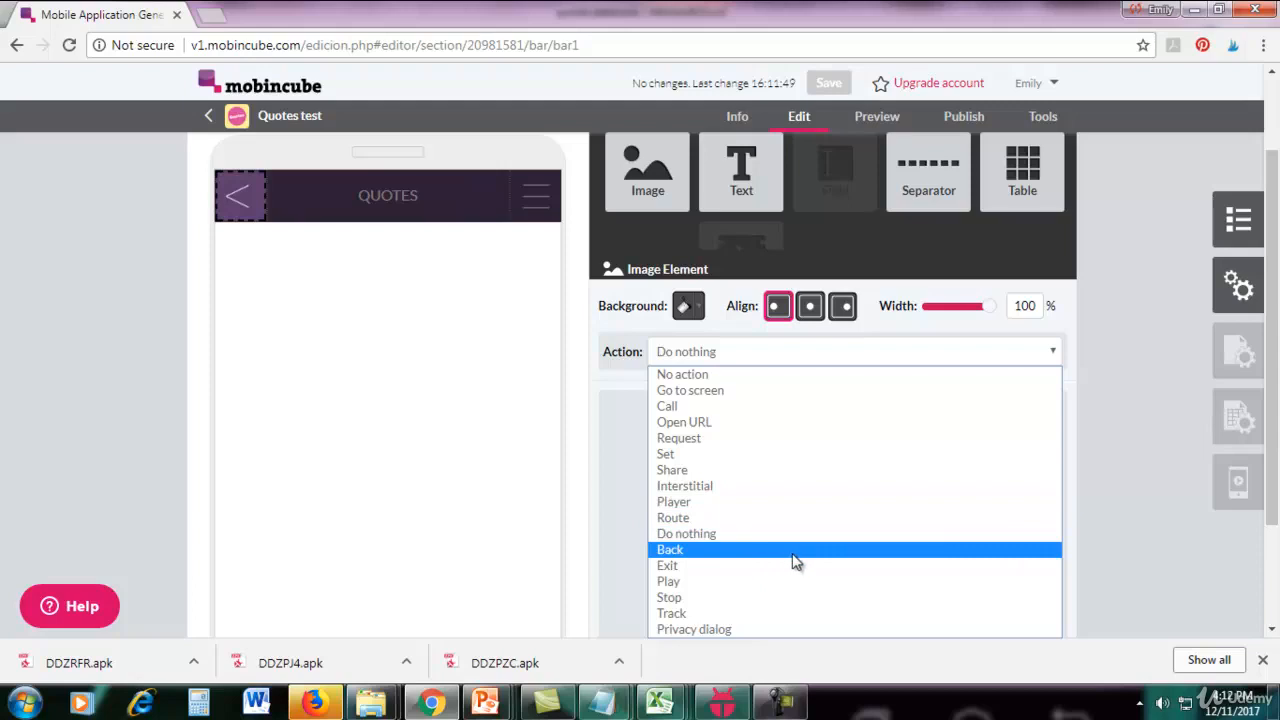
click(756, 553)
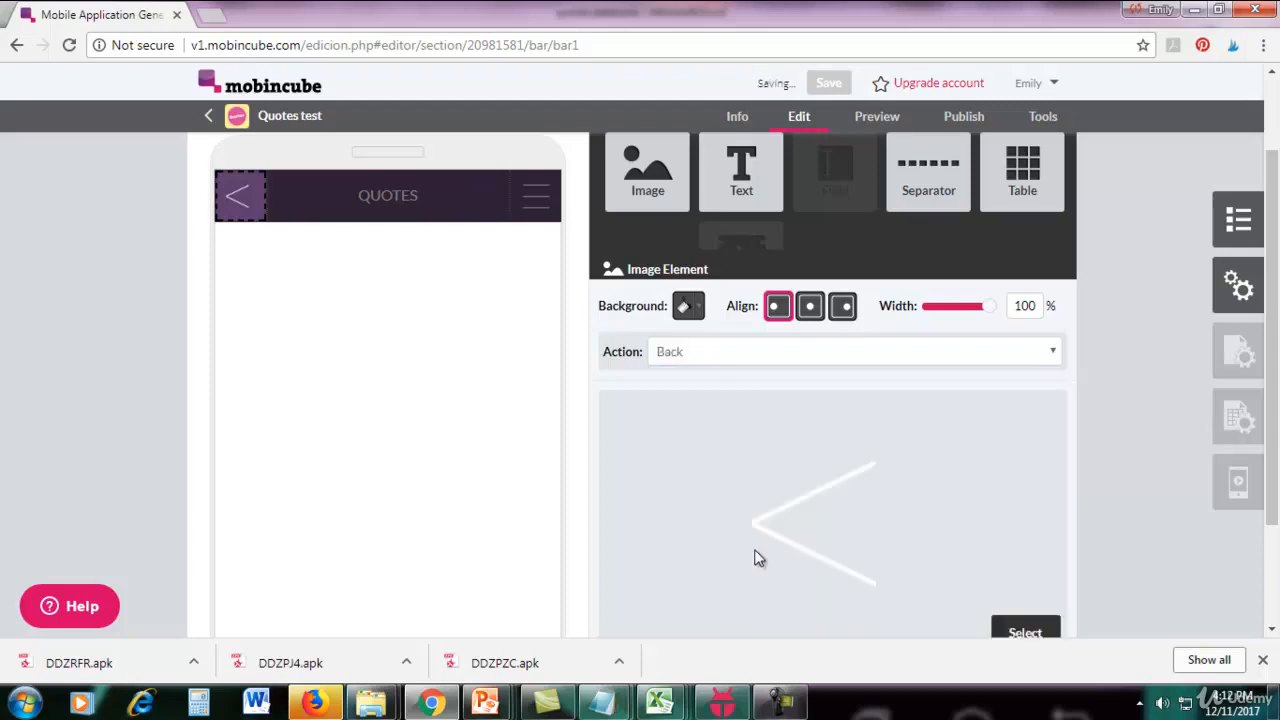
Link the top bar's menu icon to mainscreen using the Go to screen action and close the bar editor.
click(514, 386)
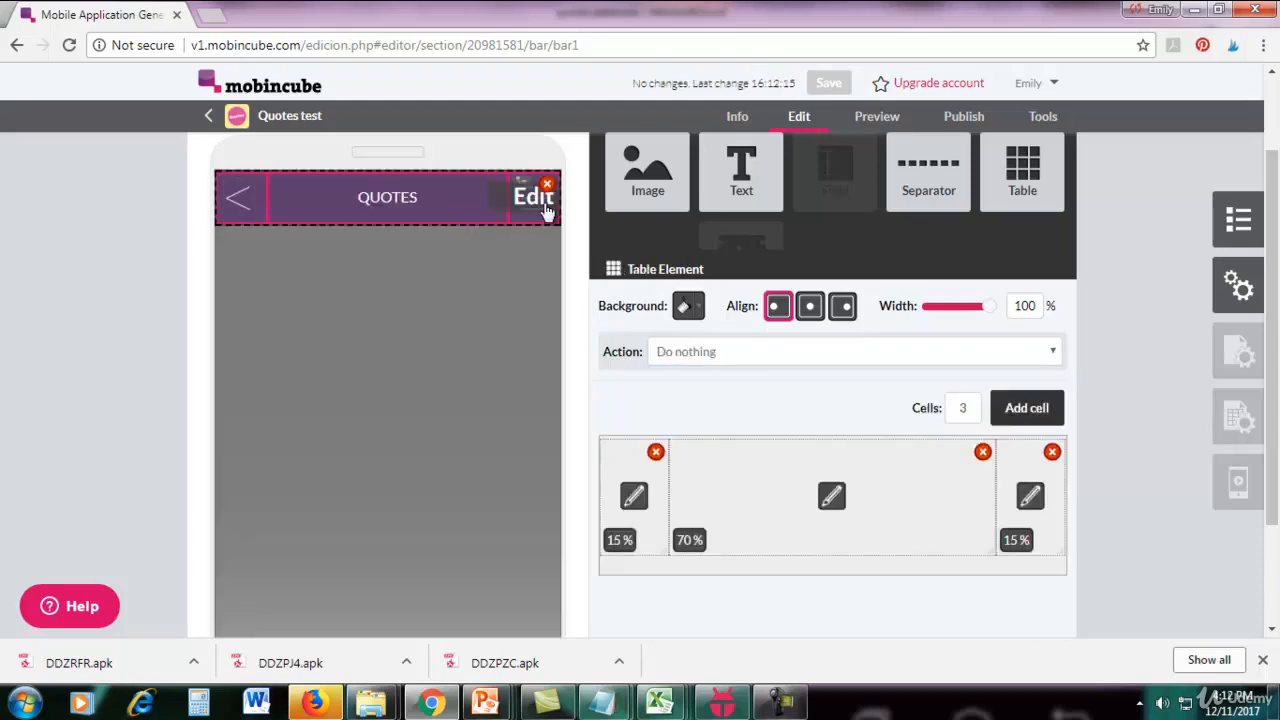
mouse_move(543, 214)
click(538, 212)
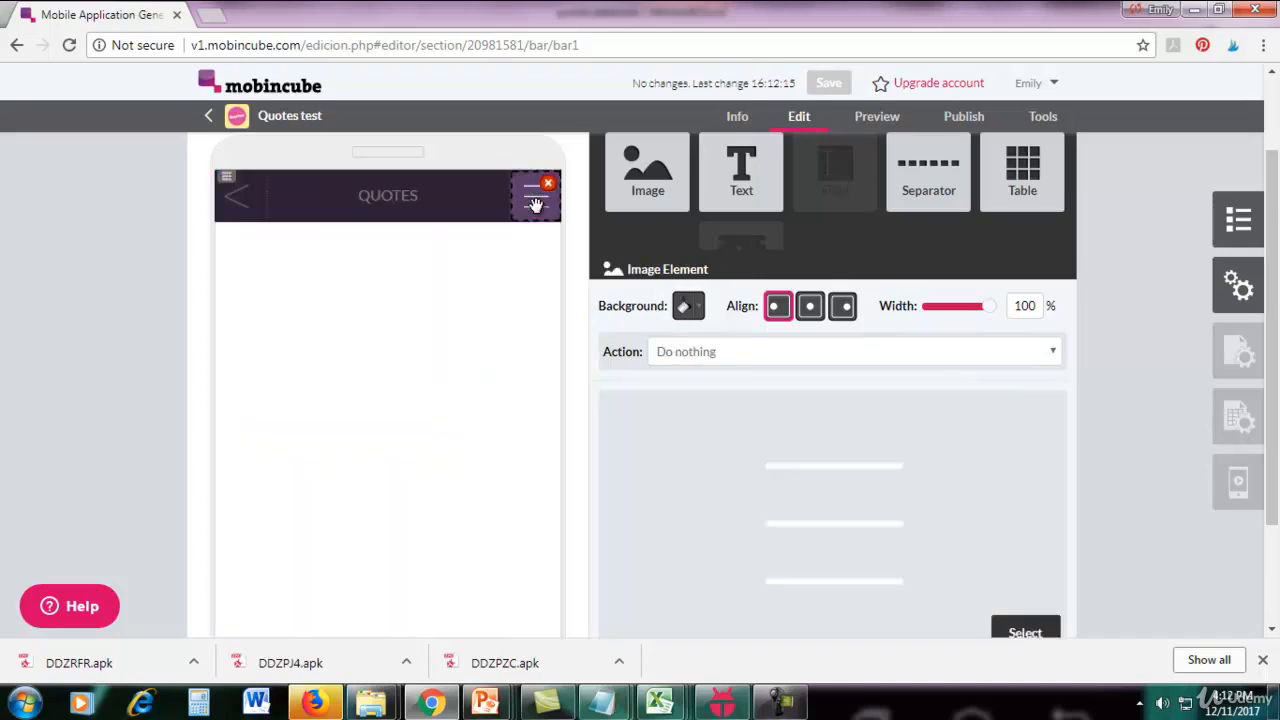
click(735, 351)
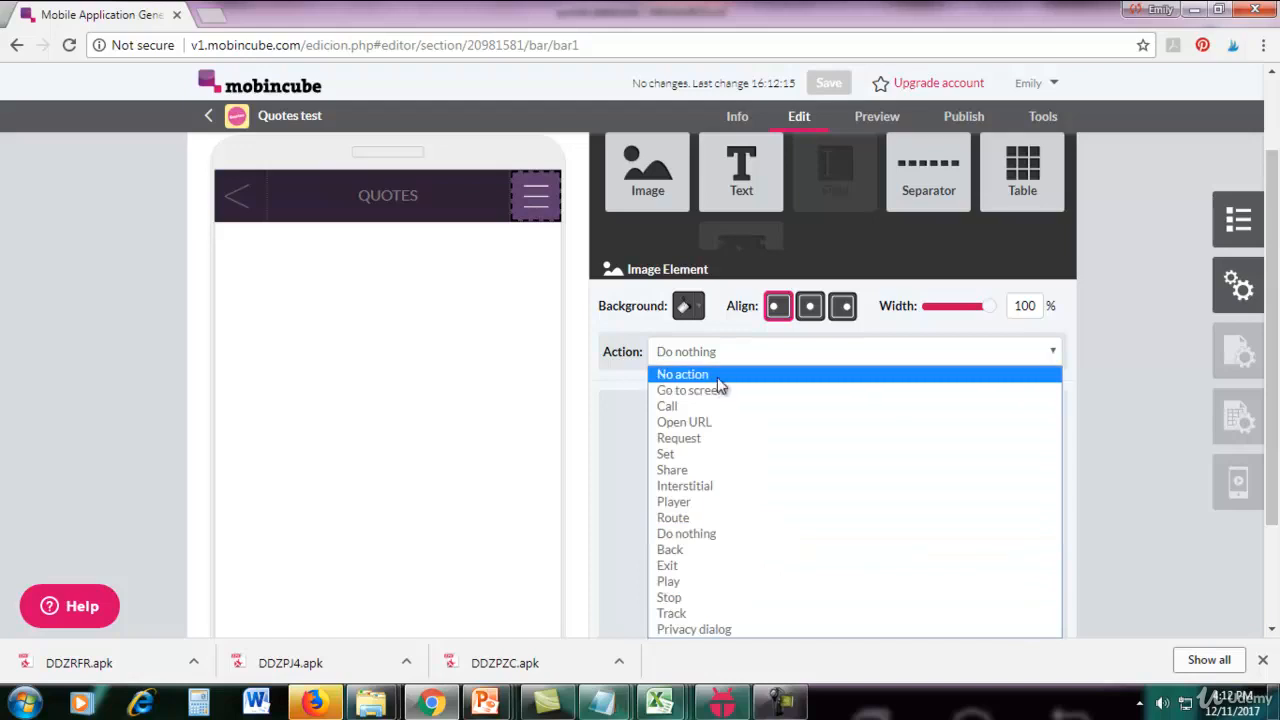
click(713, 391)
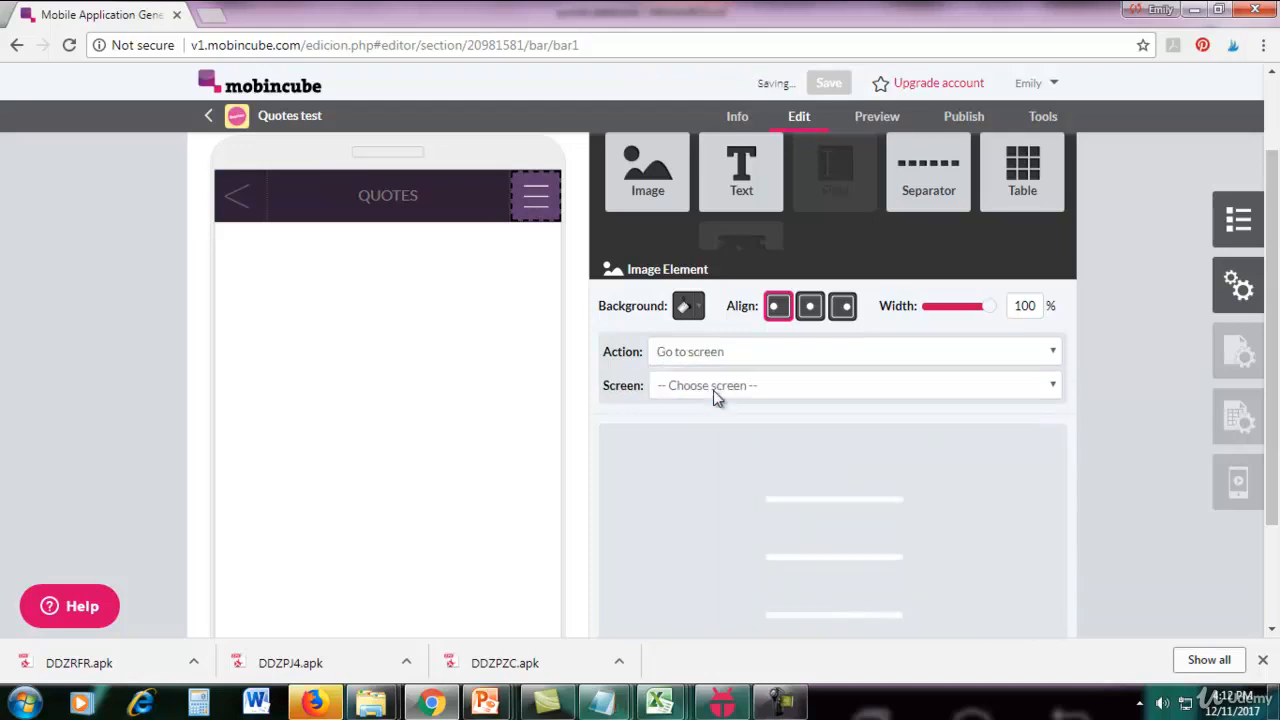
click(713, 388)
click(709, 407)
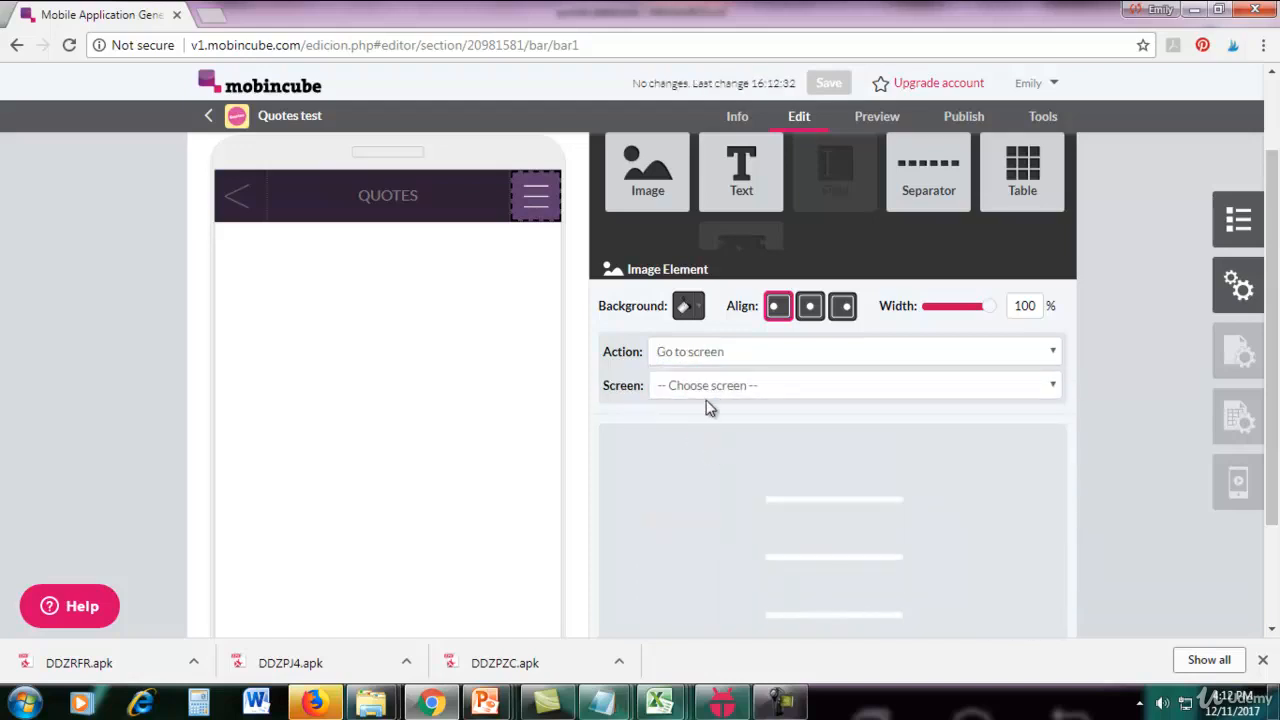
click(711, 390)
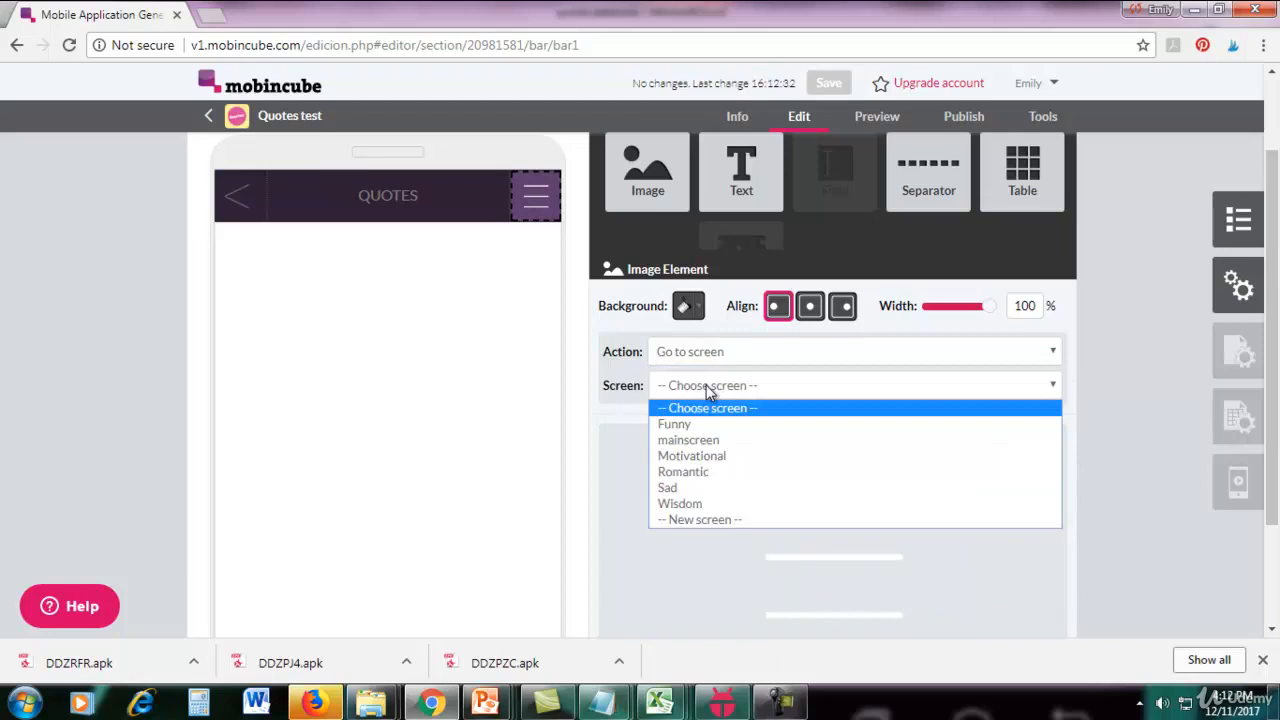
click(703, 441)
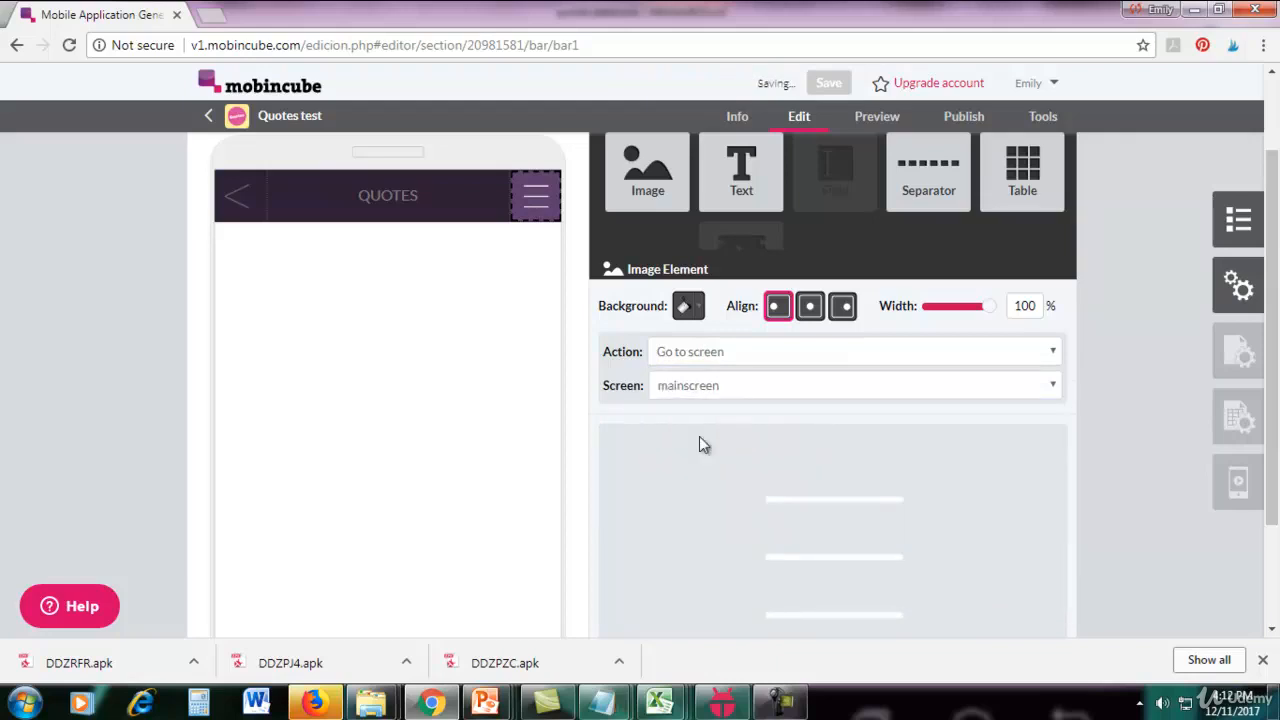
click(1114, 304)
scroll(1114, 304, up, 2)
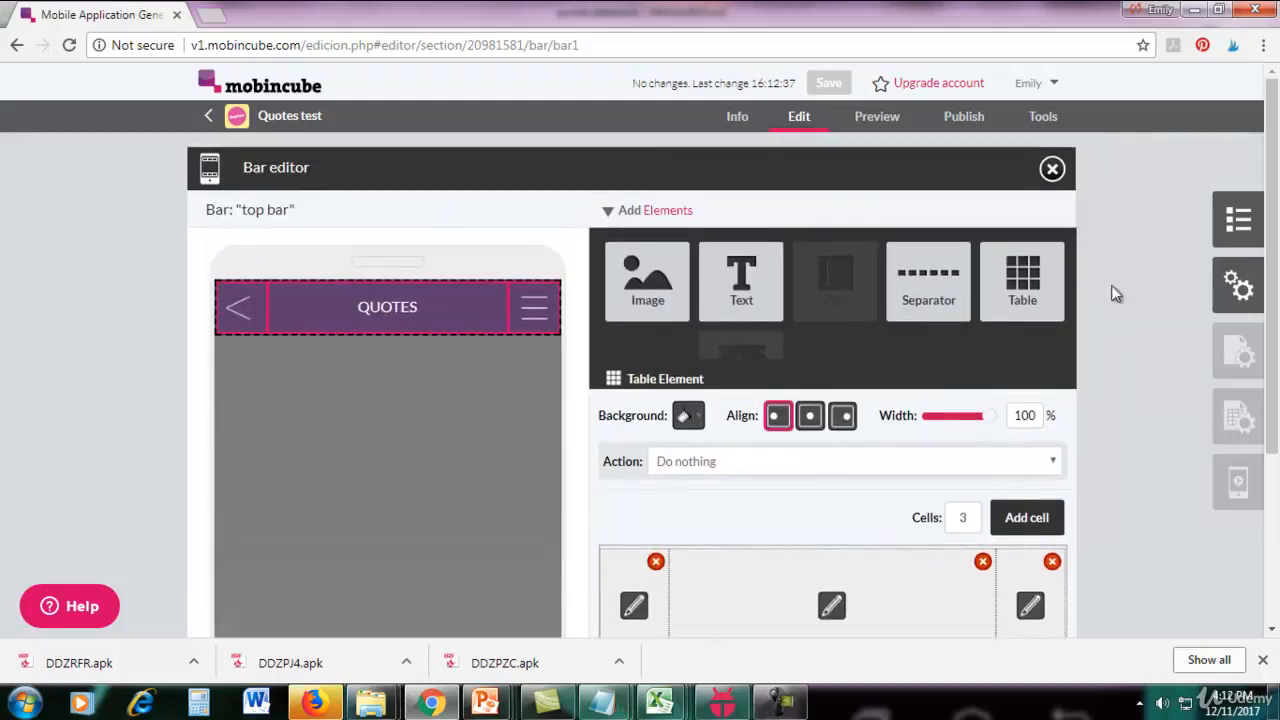
click(1053, 170)
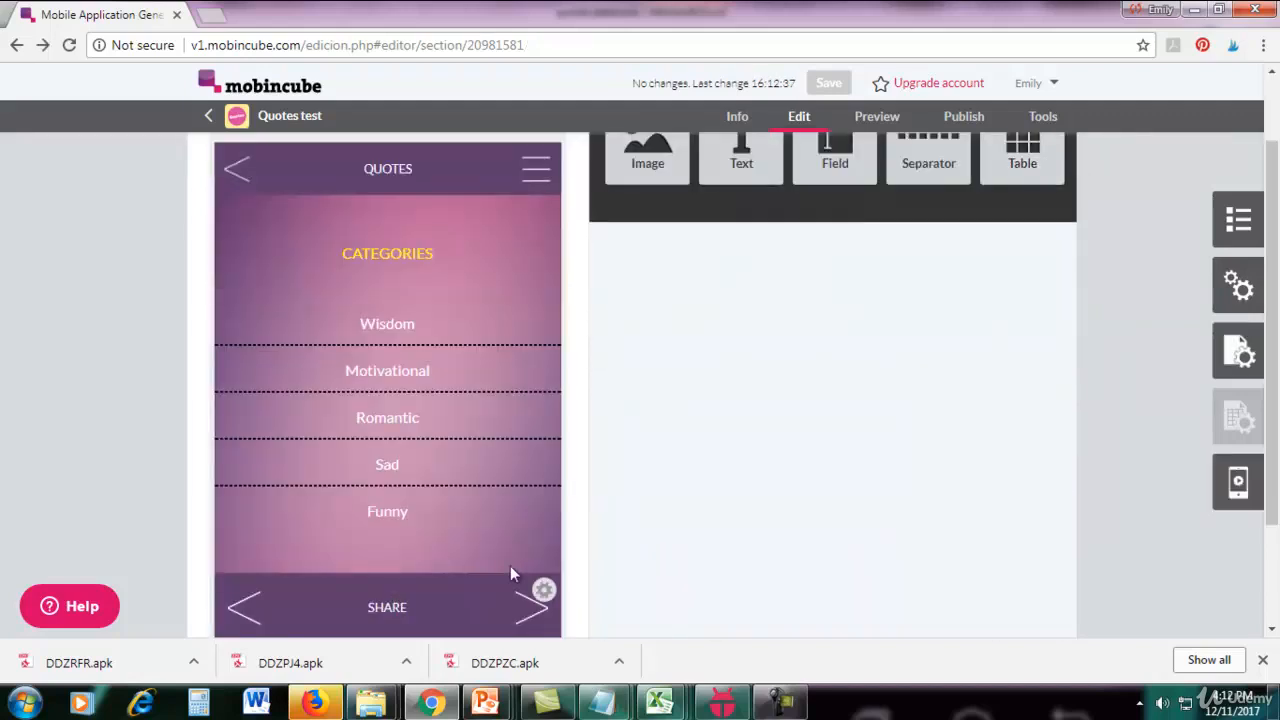
Open the bottom bar for editing and set the left arrow image's action to Back.
scroll(592, 551, down, 1)
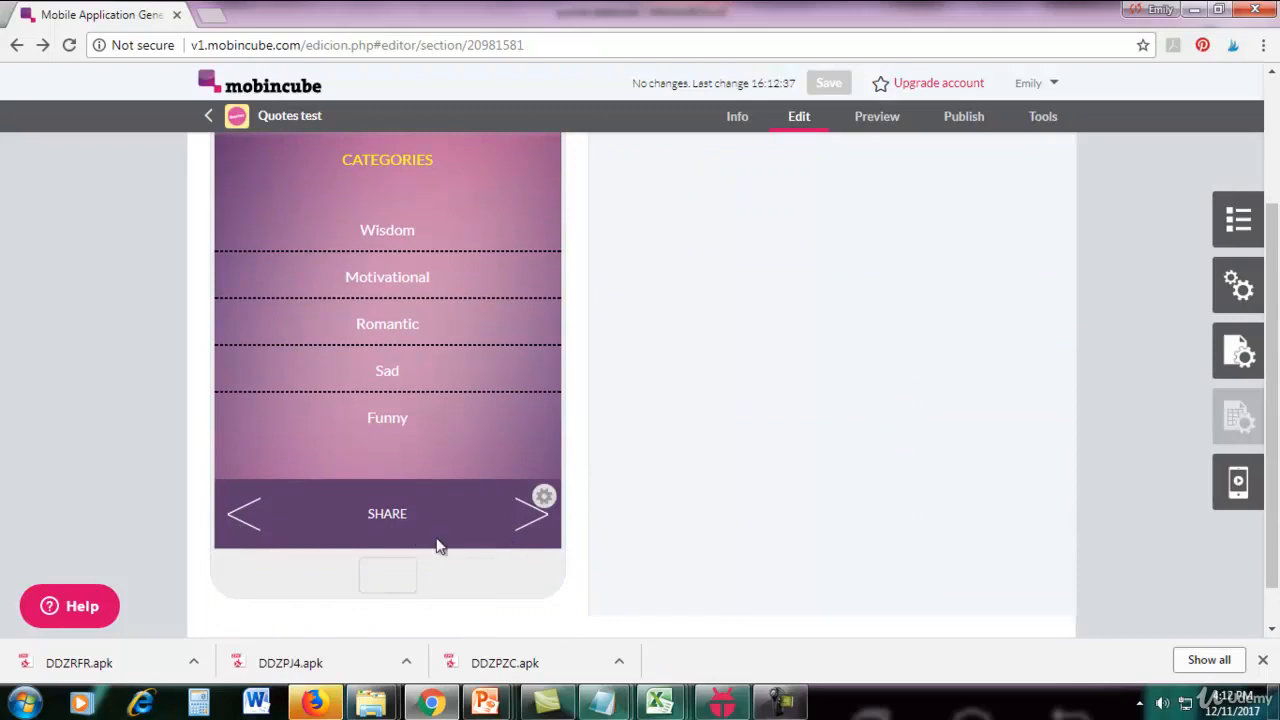
click(544, 498)
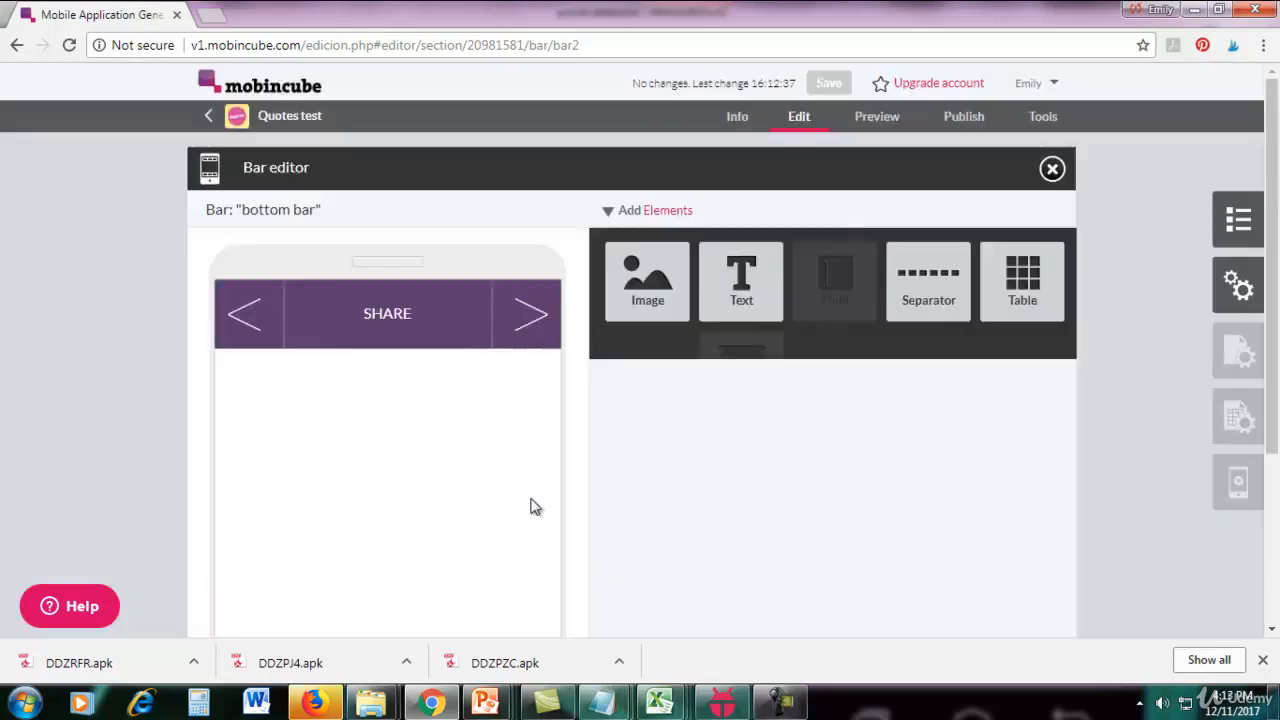
click(252, 338)
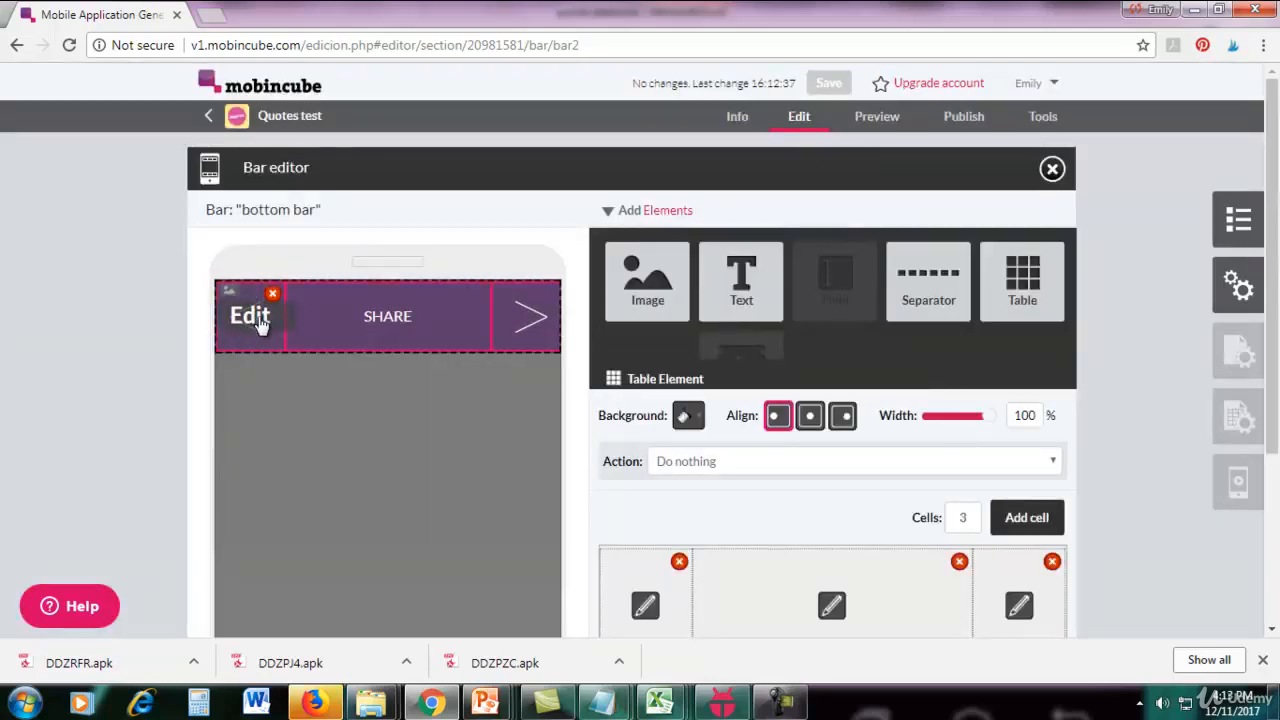
click(263, 320)
scroll(1278, 344, down, 1)
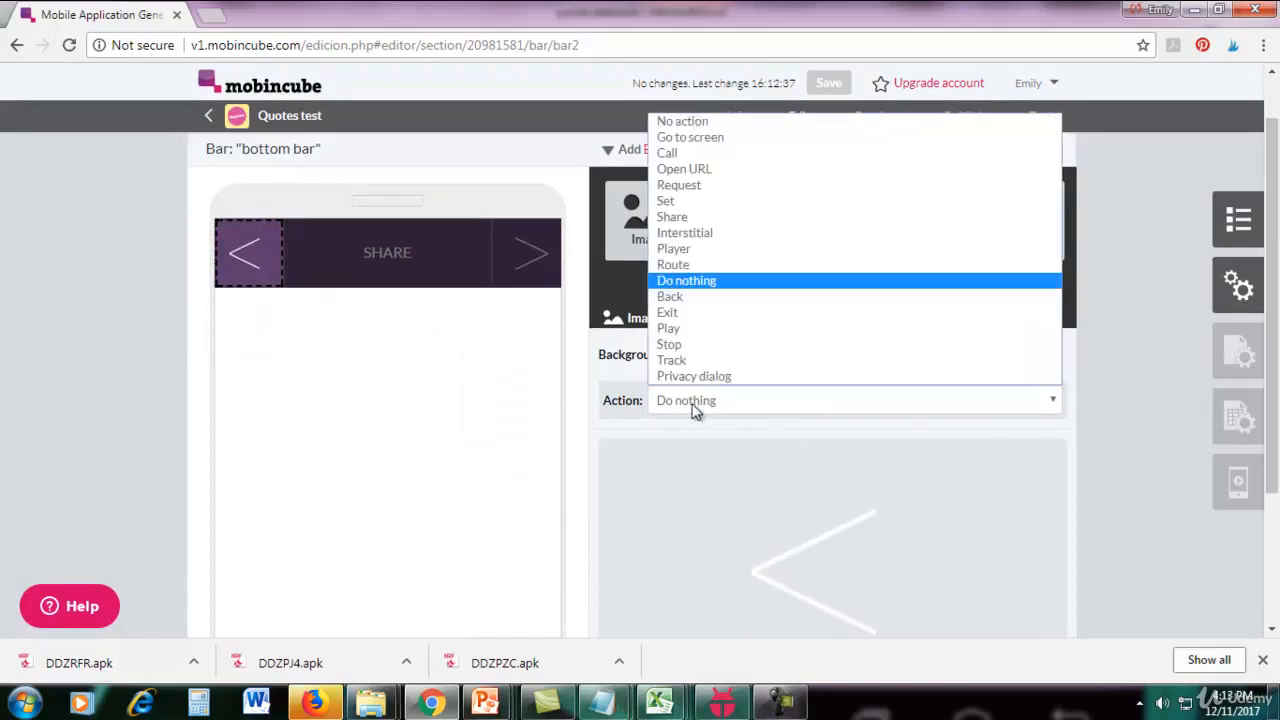
click(679, 303)
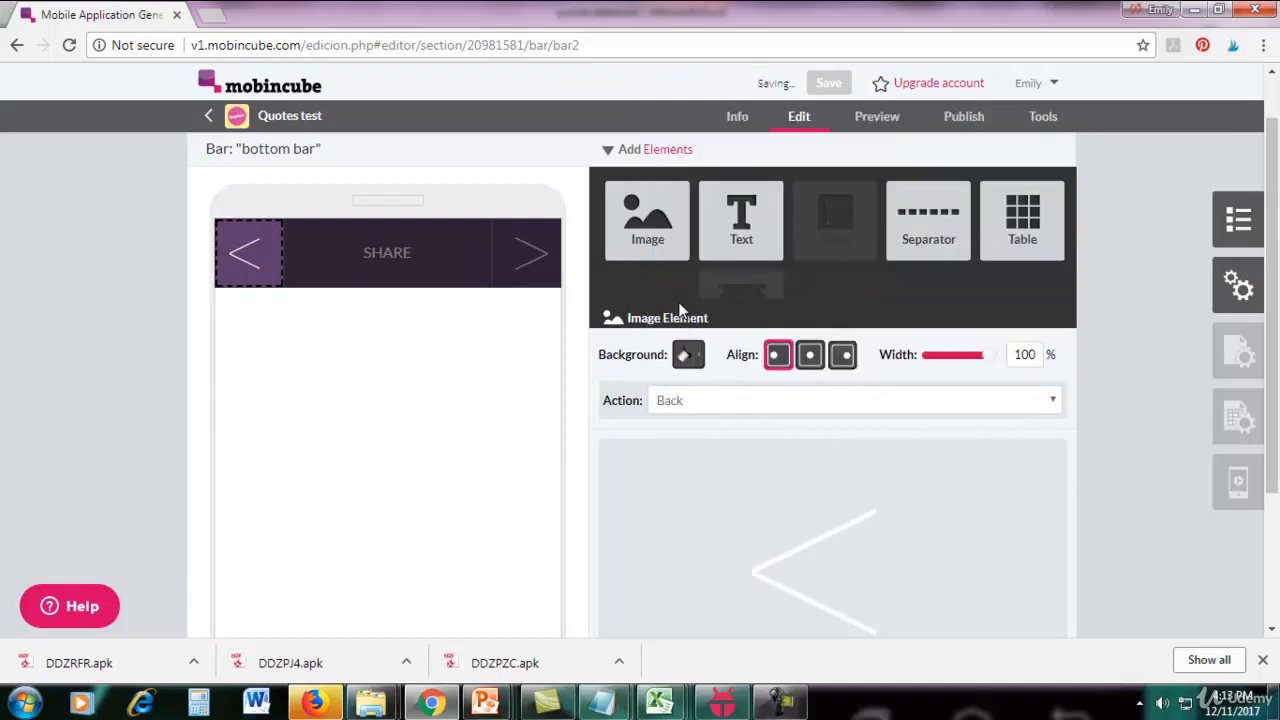
Set the bottom bar's SHARE text to the Share action with (quotes.quote) as the shared text.
click(400, 277)
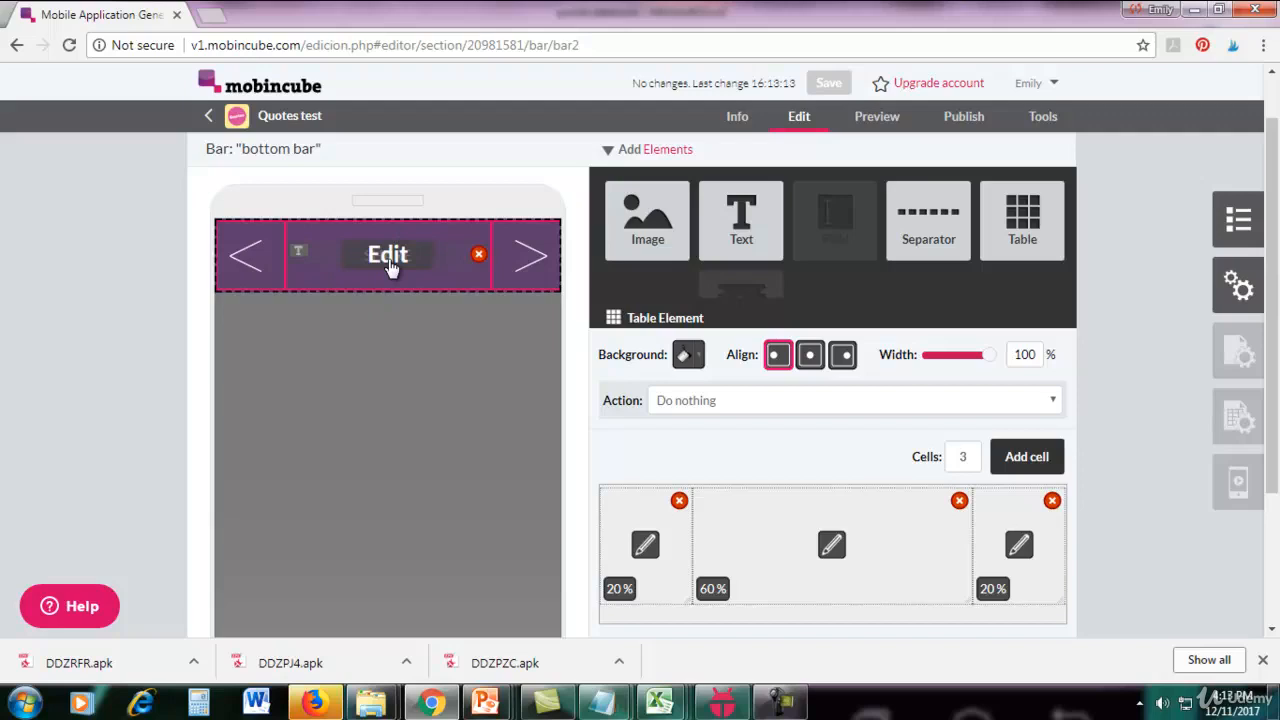
click(389, 258)
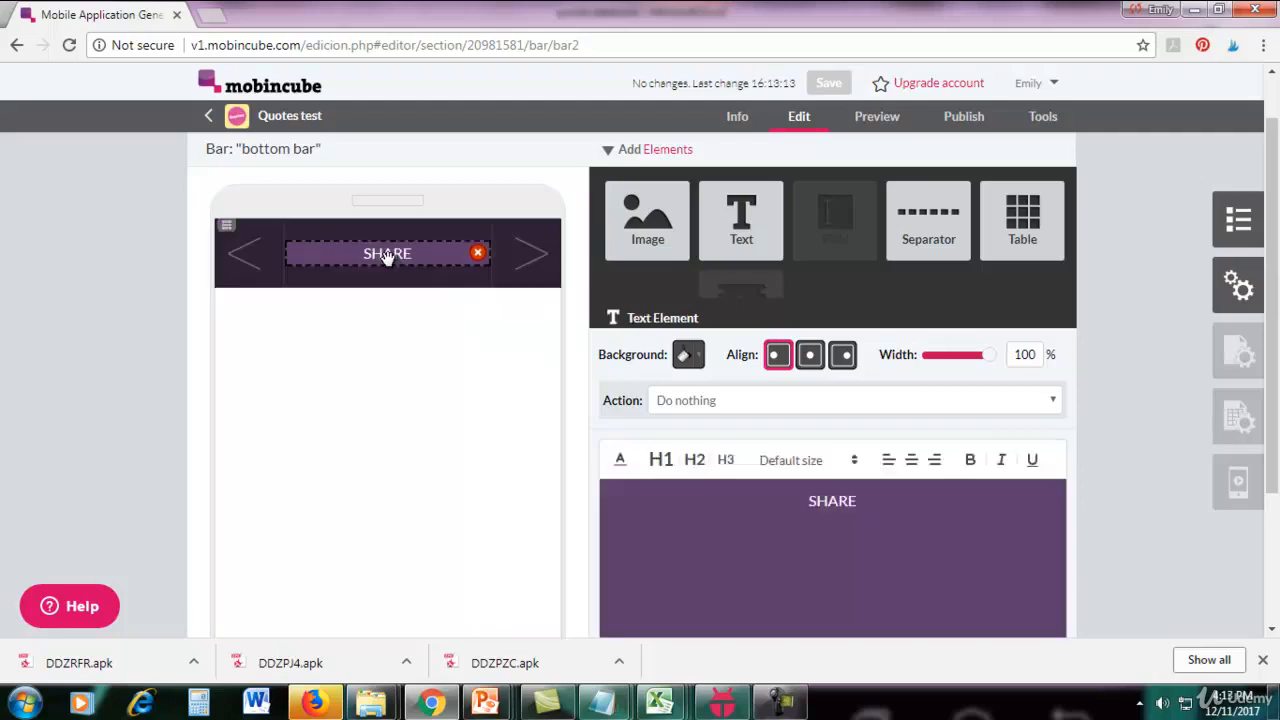
click(697, 403)
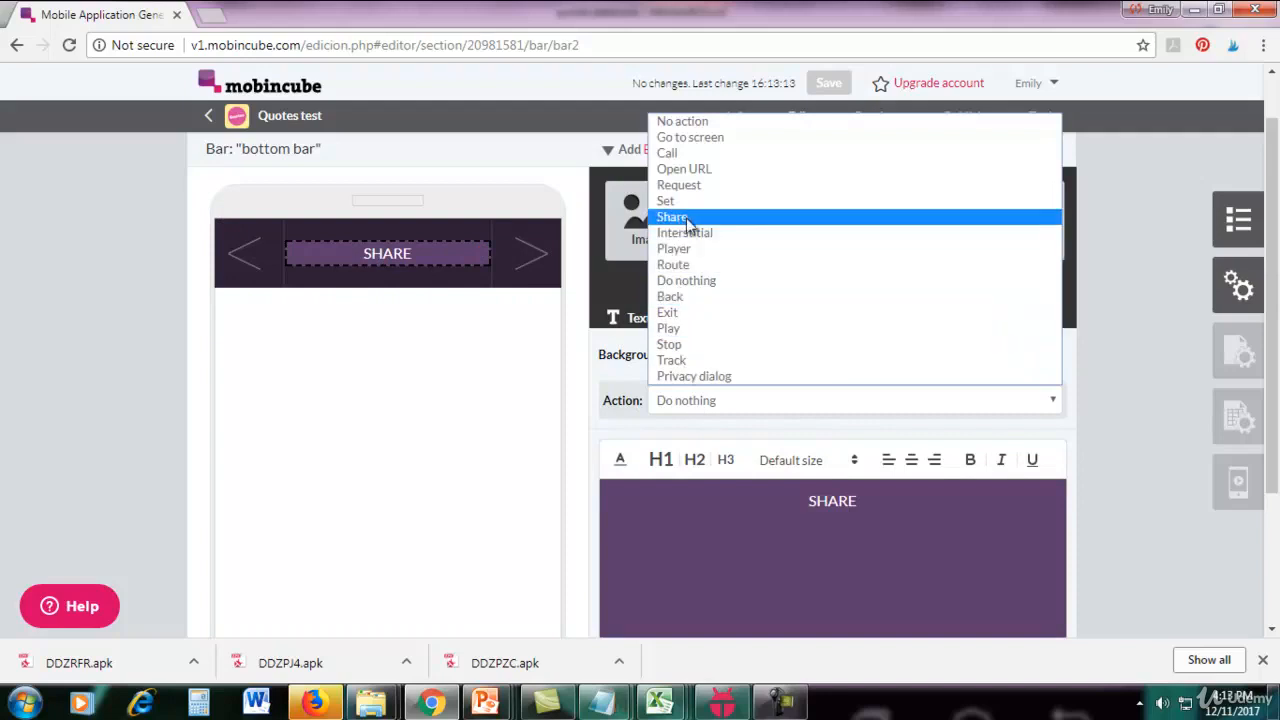
click(783, 224)
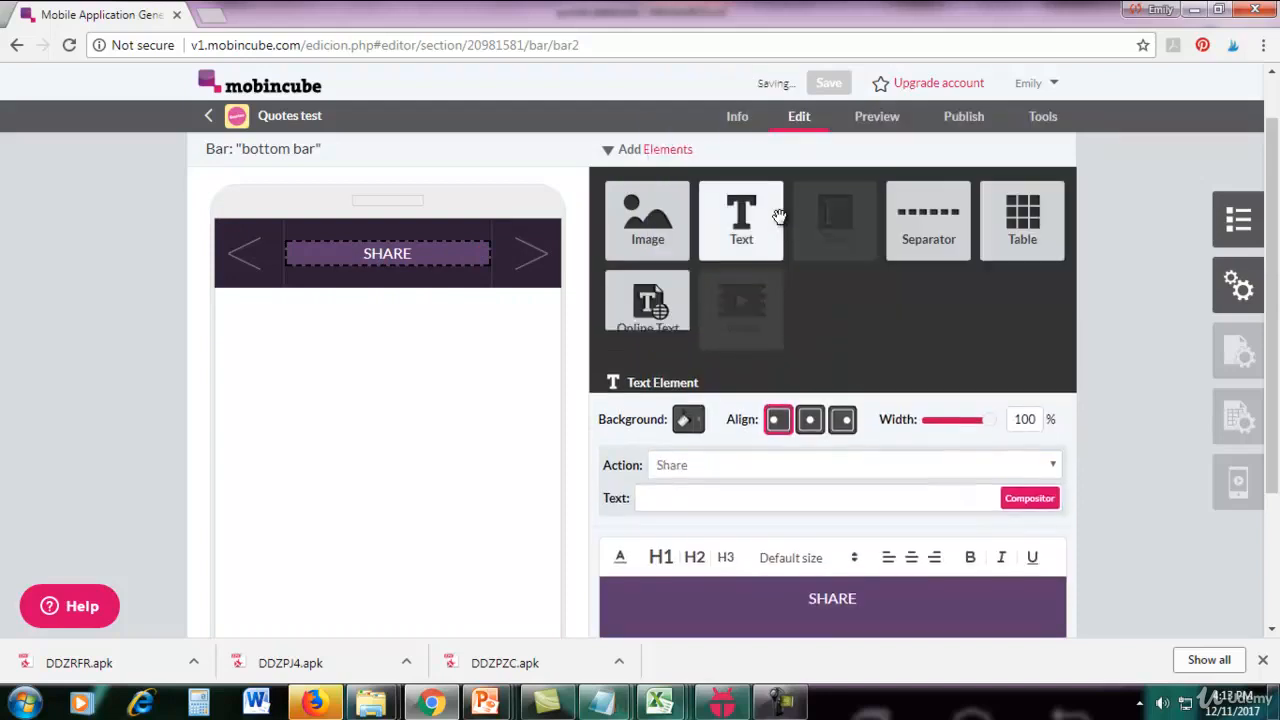
scroll(818, 383, down, 1)
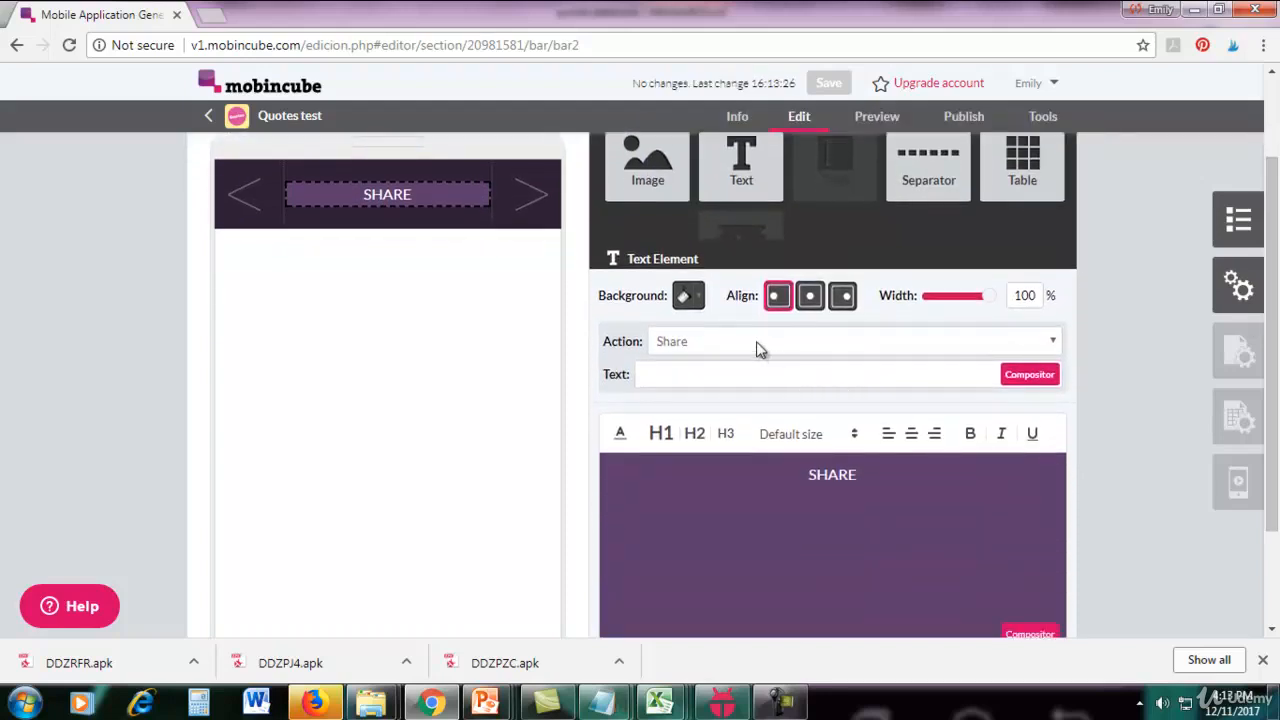
click(1036, 377)
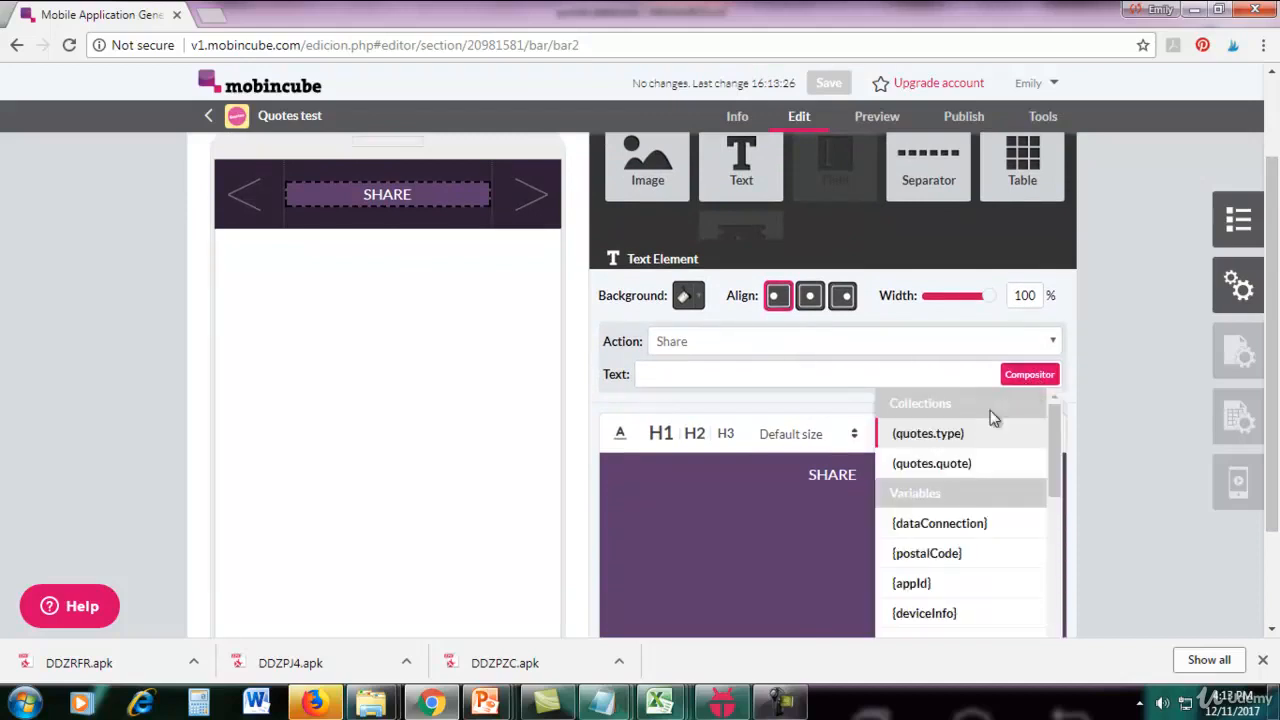
click(930, 468)
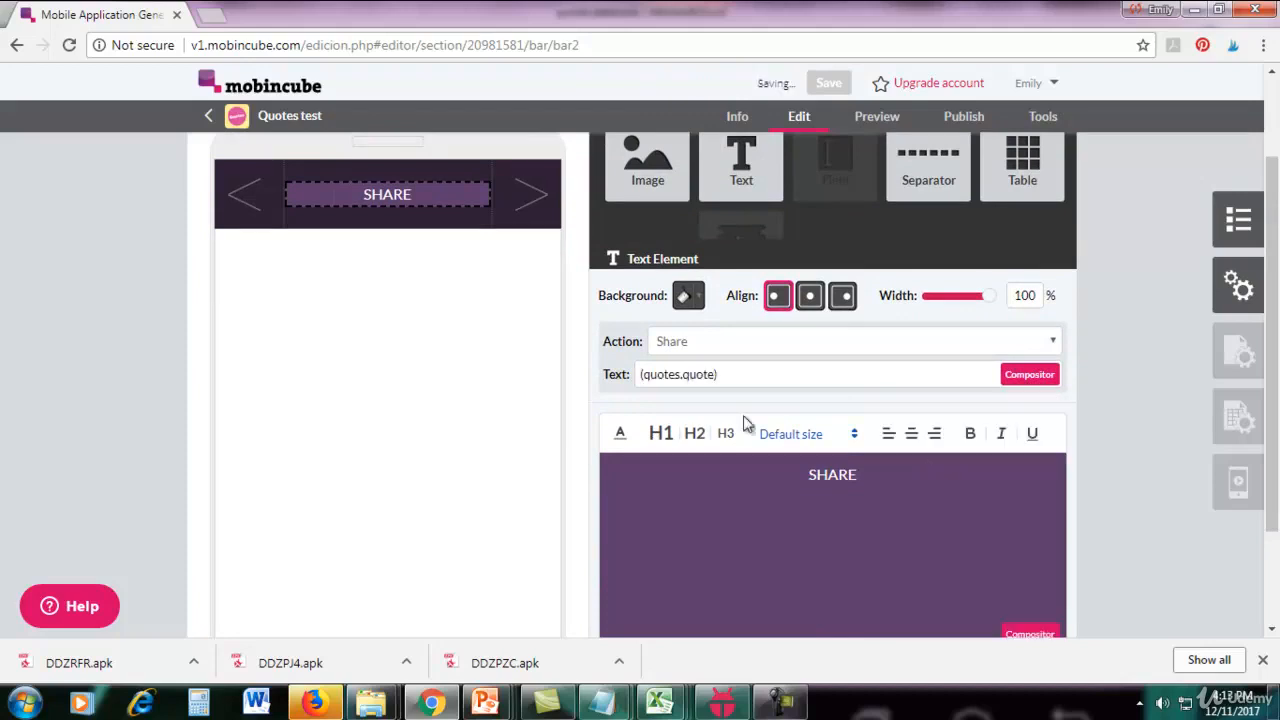
scroll(1272, 300, up, 1)
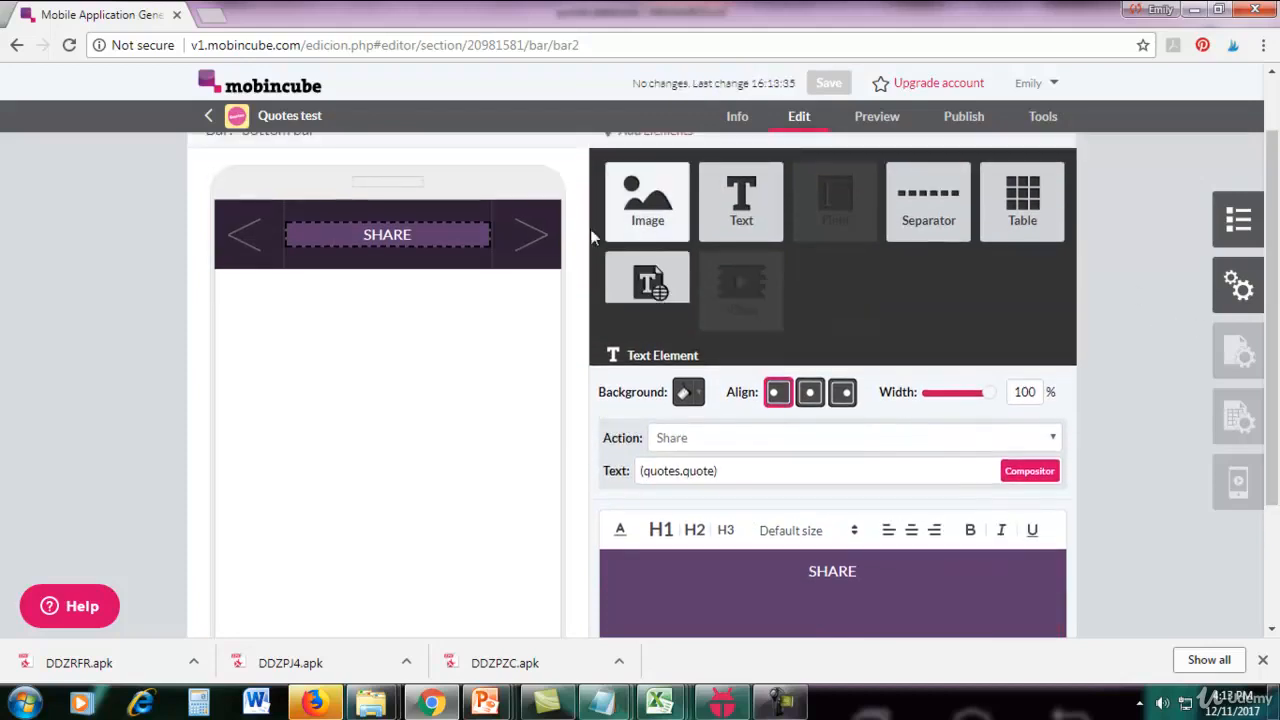
Set the bottom bar's right arrow image's action to Next and close the bar editor.
click(527, 230)
click(753, 385)
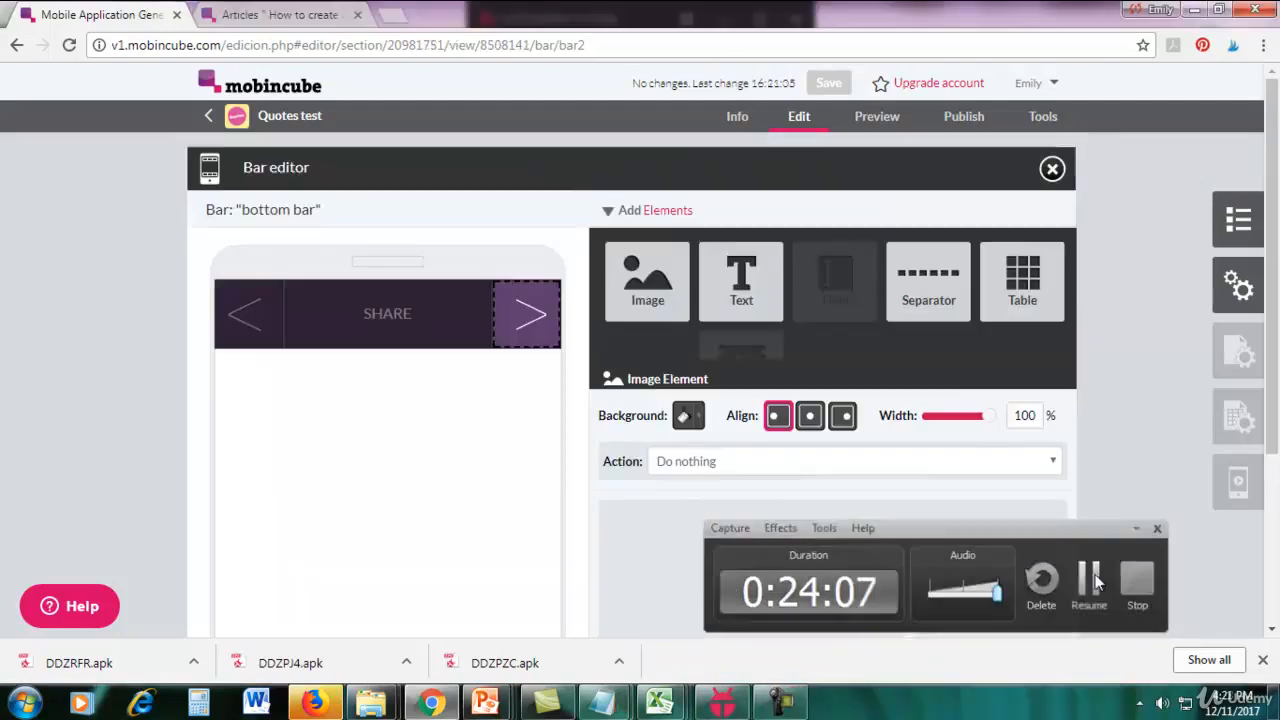
click(1089, 580)
mouse_move(515, 320)
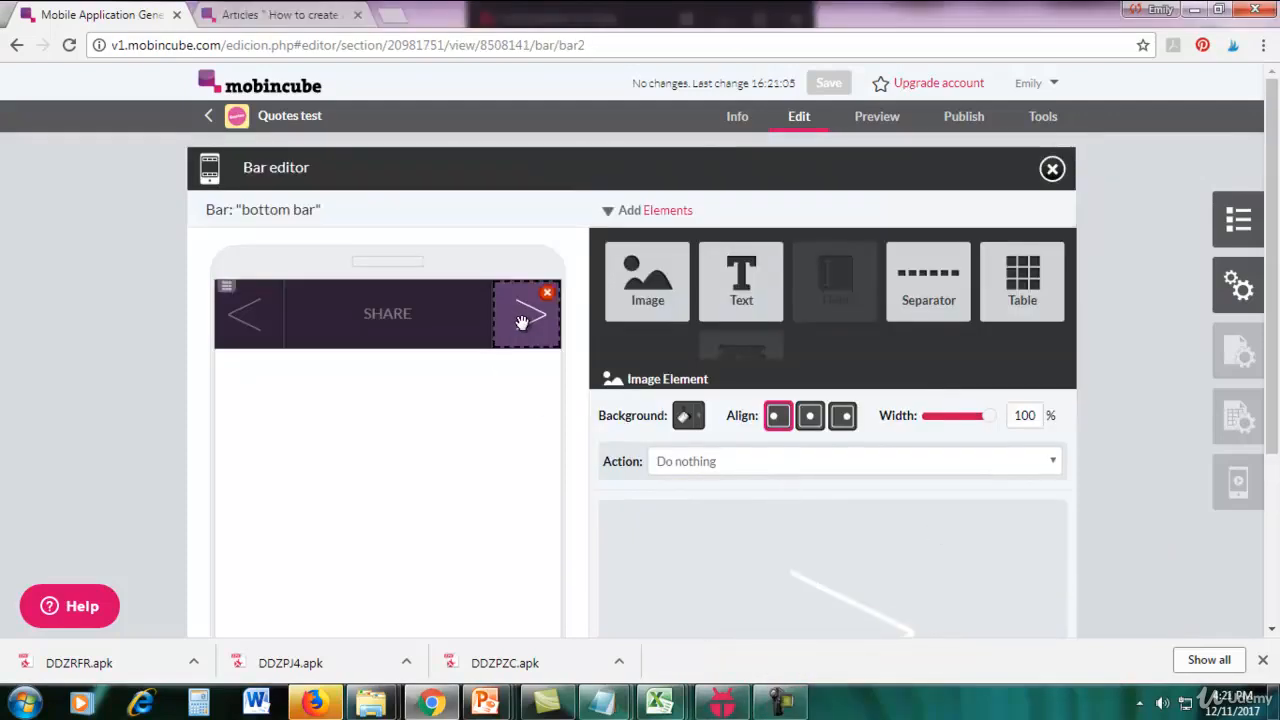
click(738, 465)
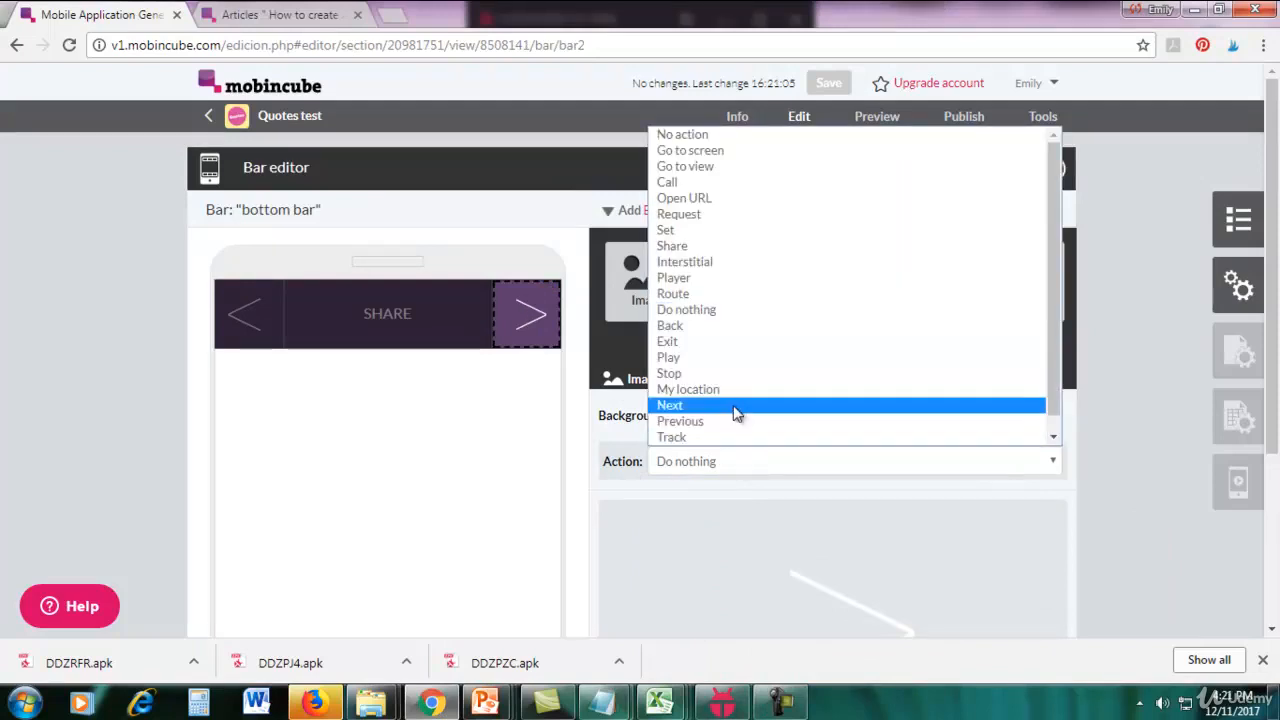
click(735, 406)
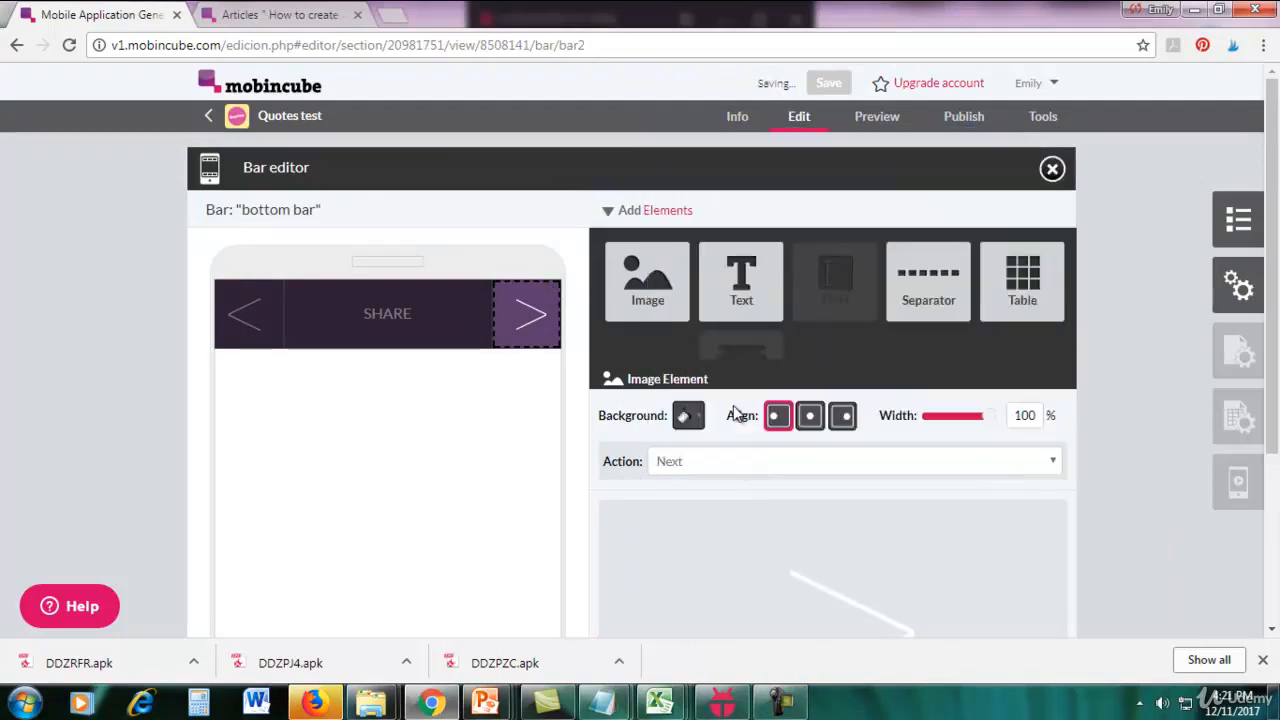
click(1052, 169)
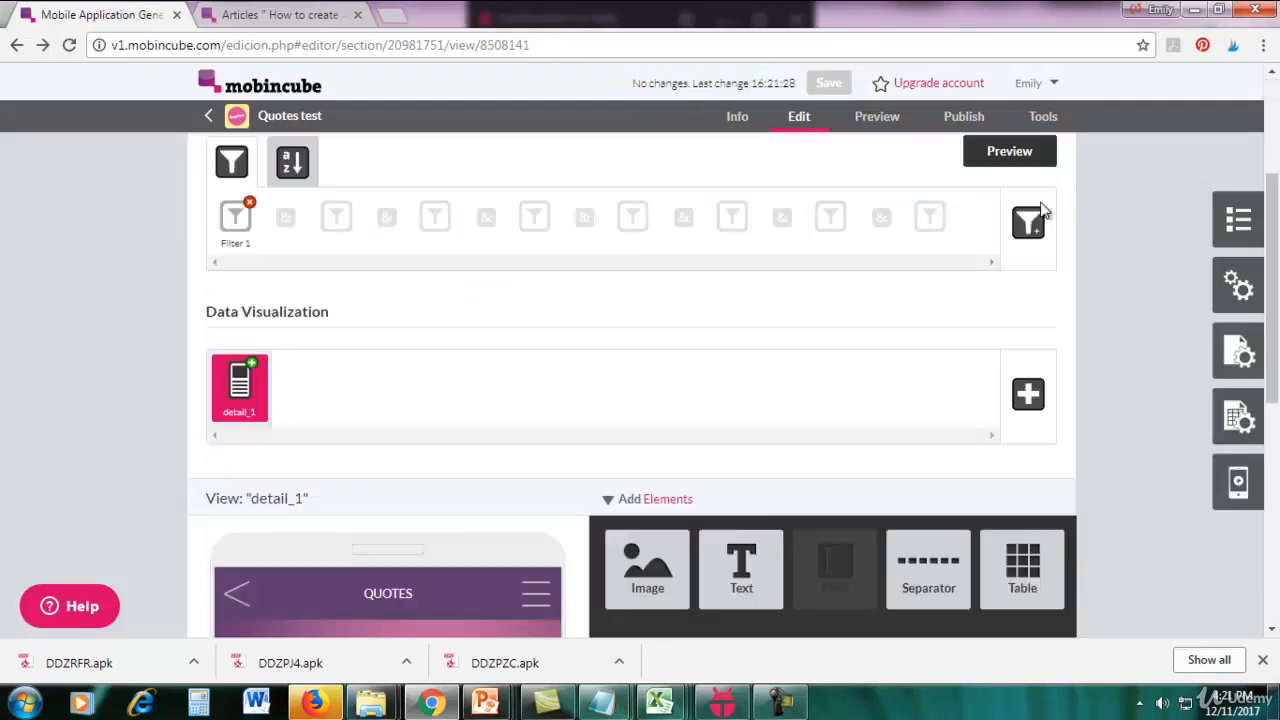
scroll(886, 411, up, 3)
click(730, 710)
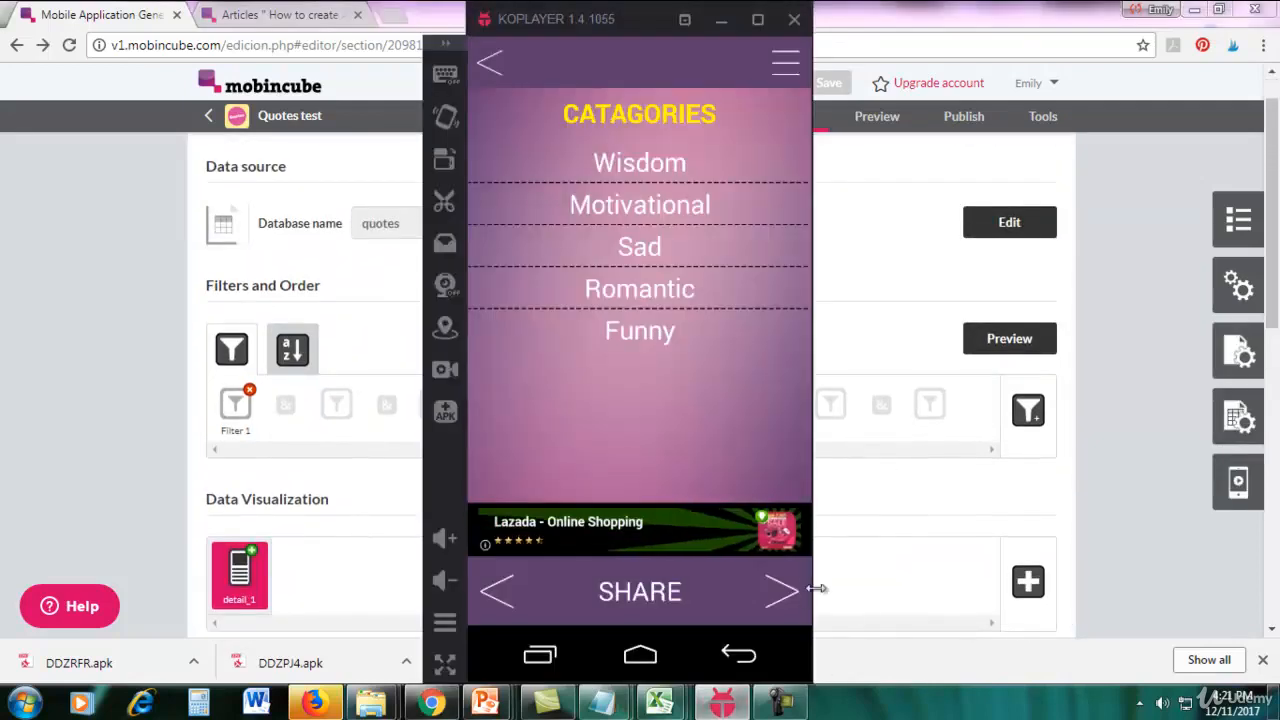
click(725, 705)
click(783, 700)
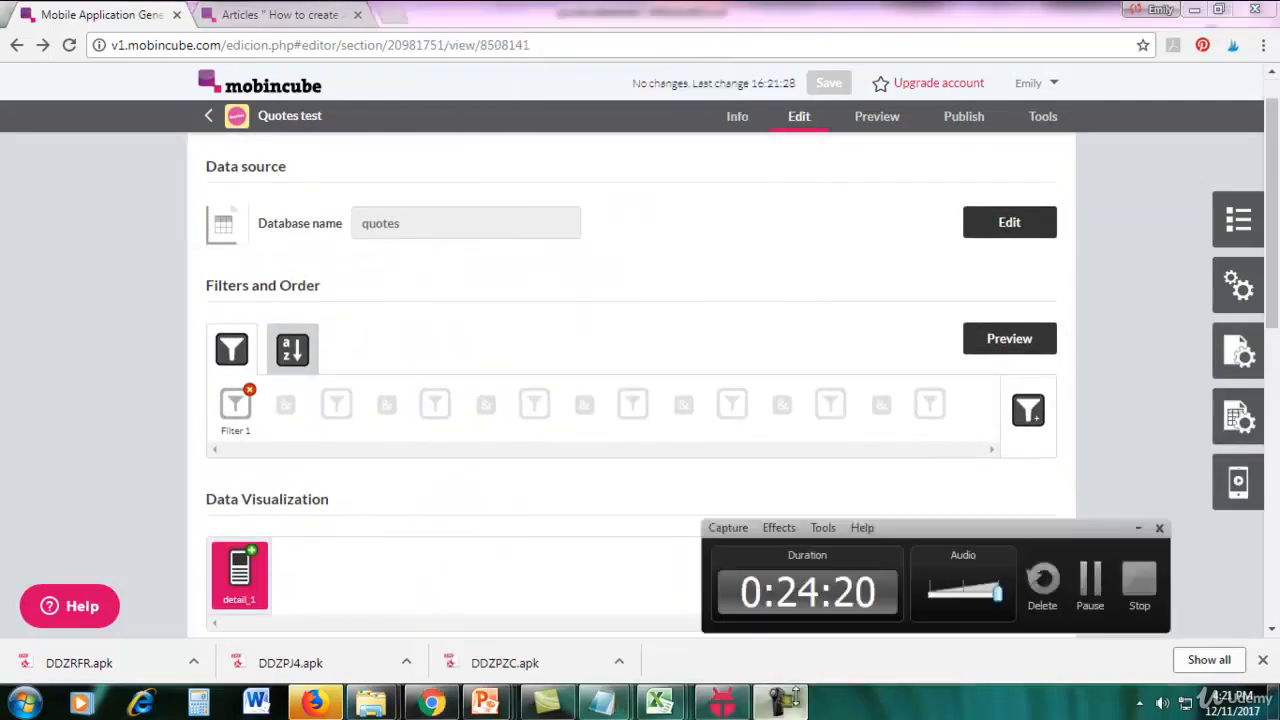
click(1090, 583)
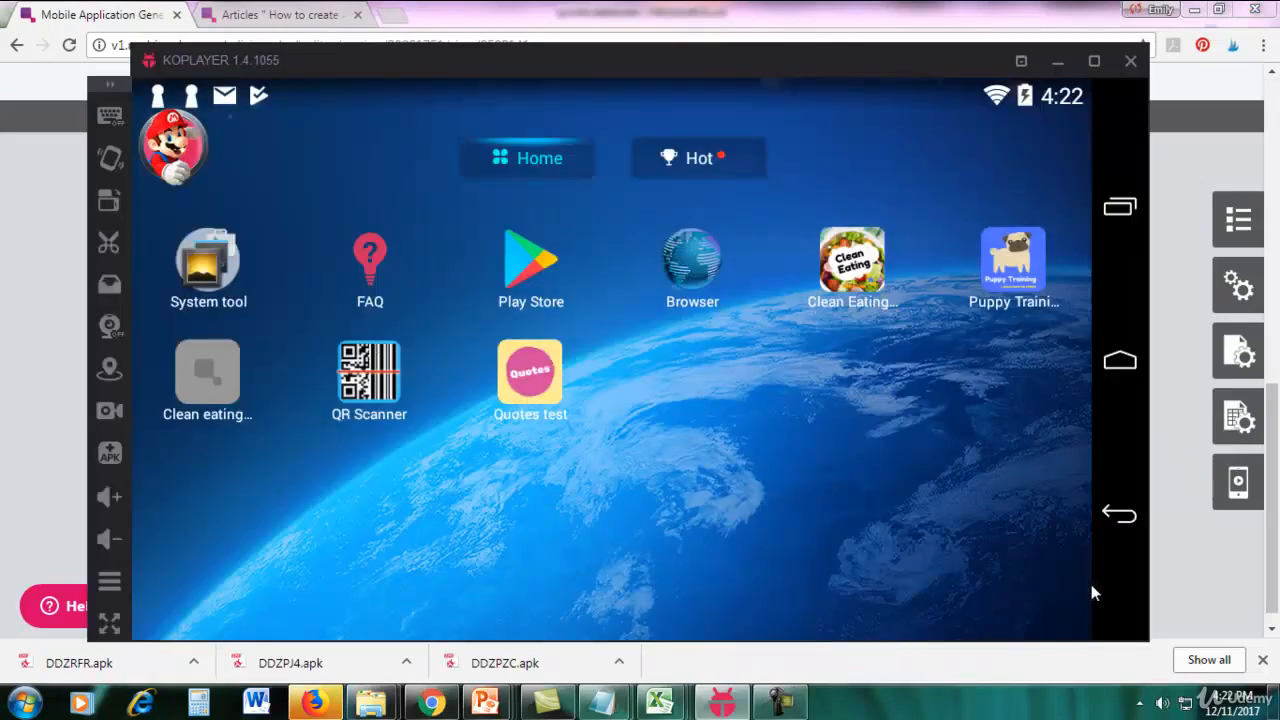
Launch the Quotes test app in the KOPLAYER emulator and open its Wisdom category, dismissing the full-screen ads.
click(541, 397)
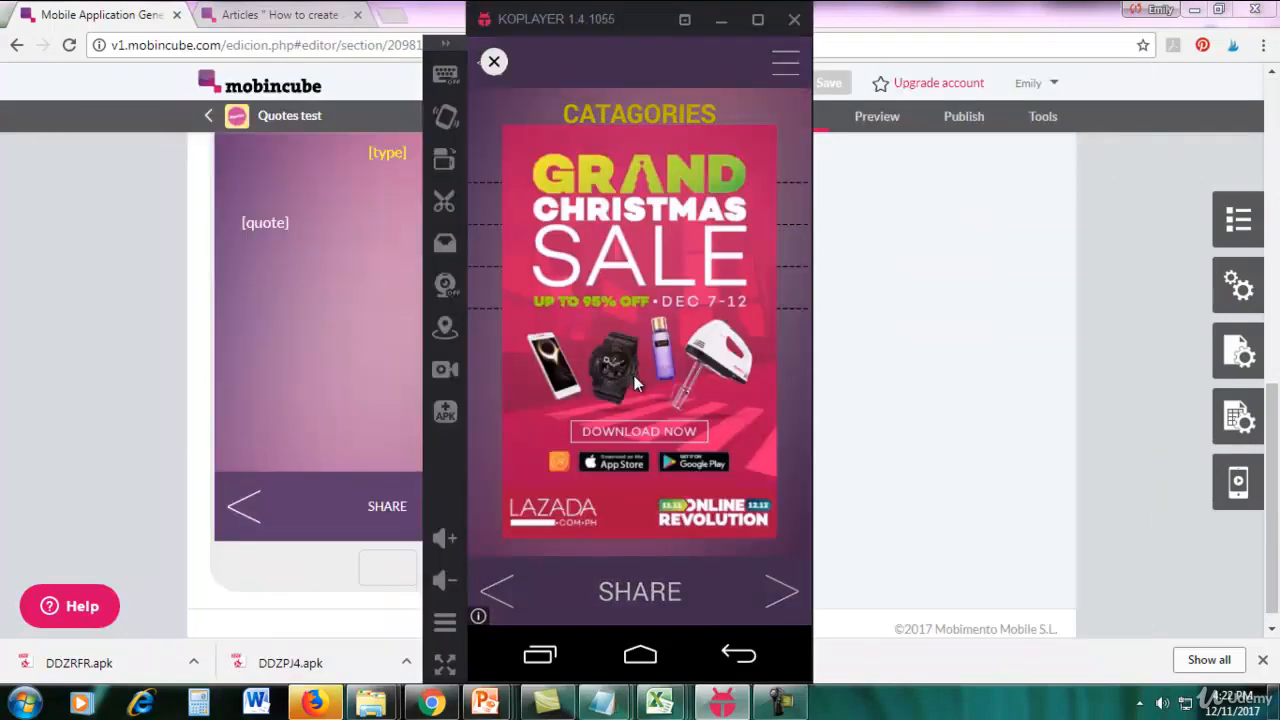
click(494, 62)
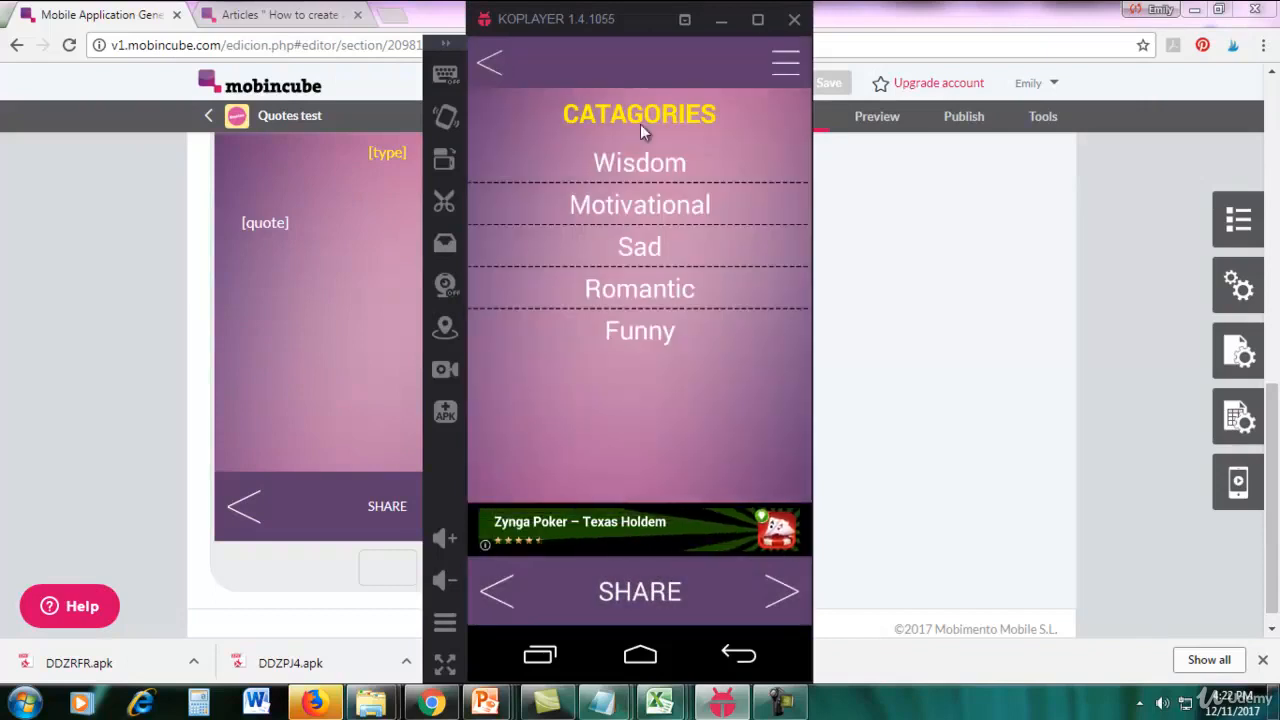
drag(631, 17, 932, 43)
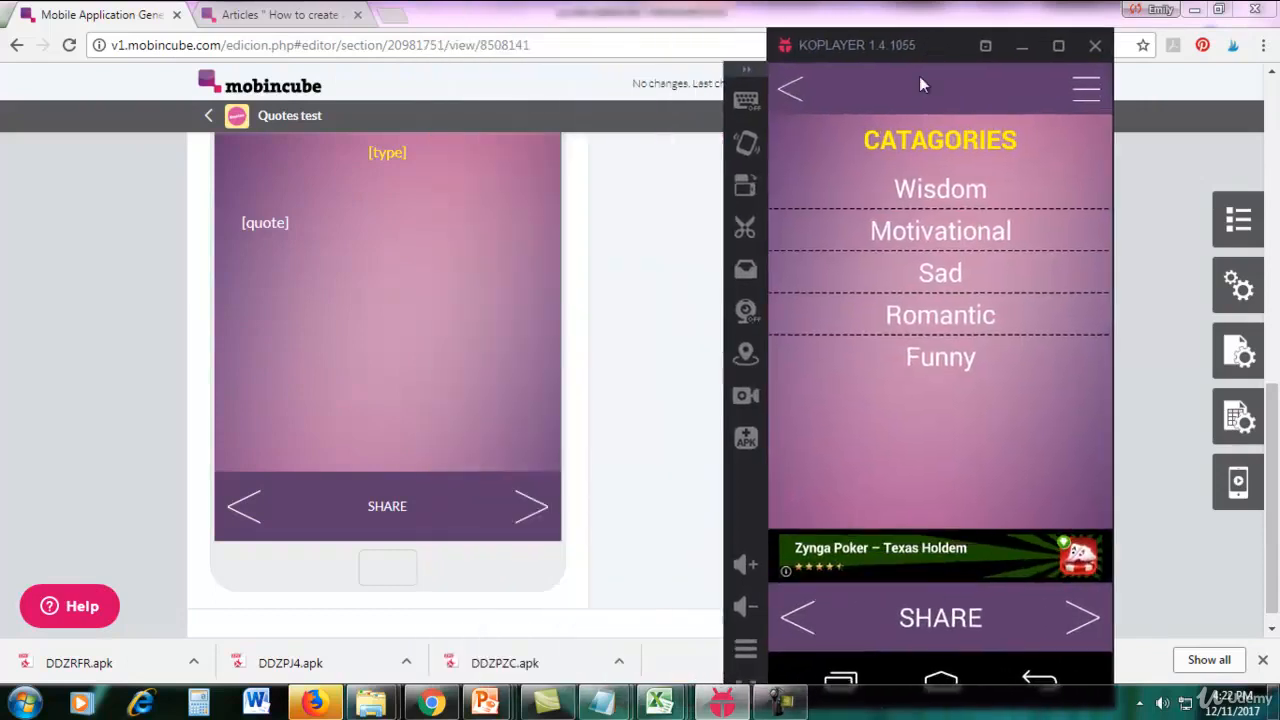
click(948, 192)
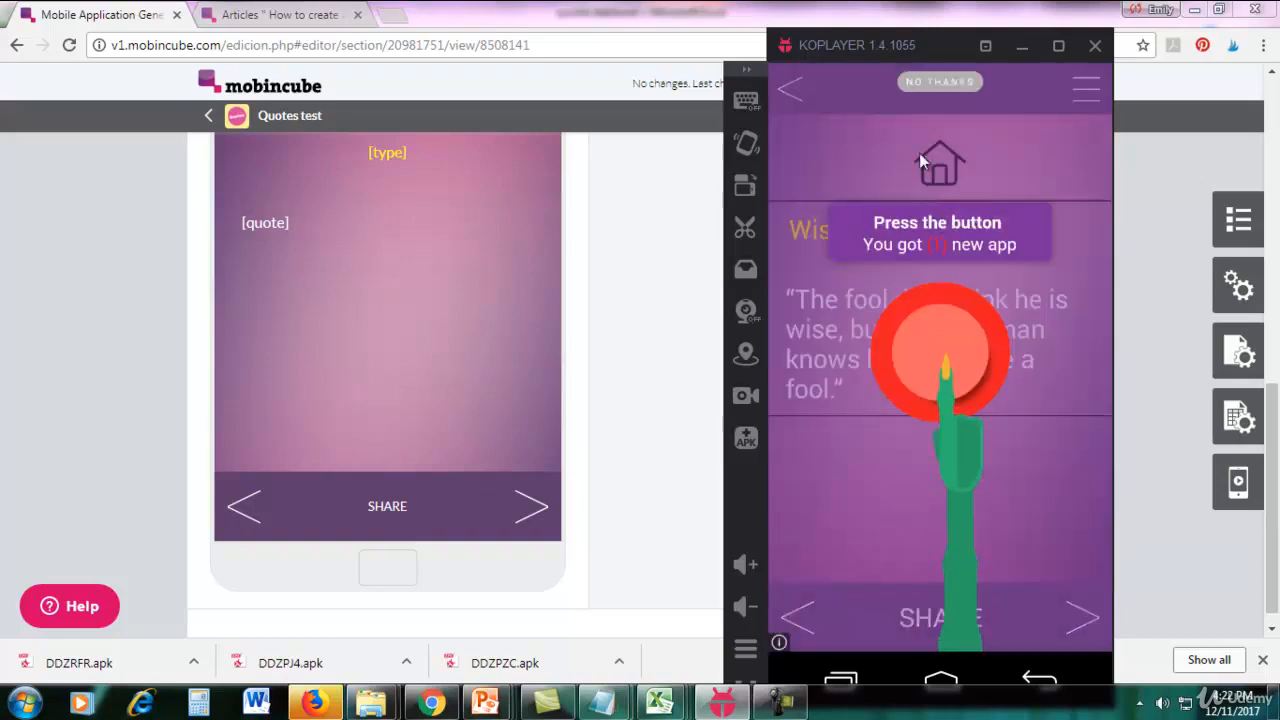
click(942, 83)
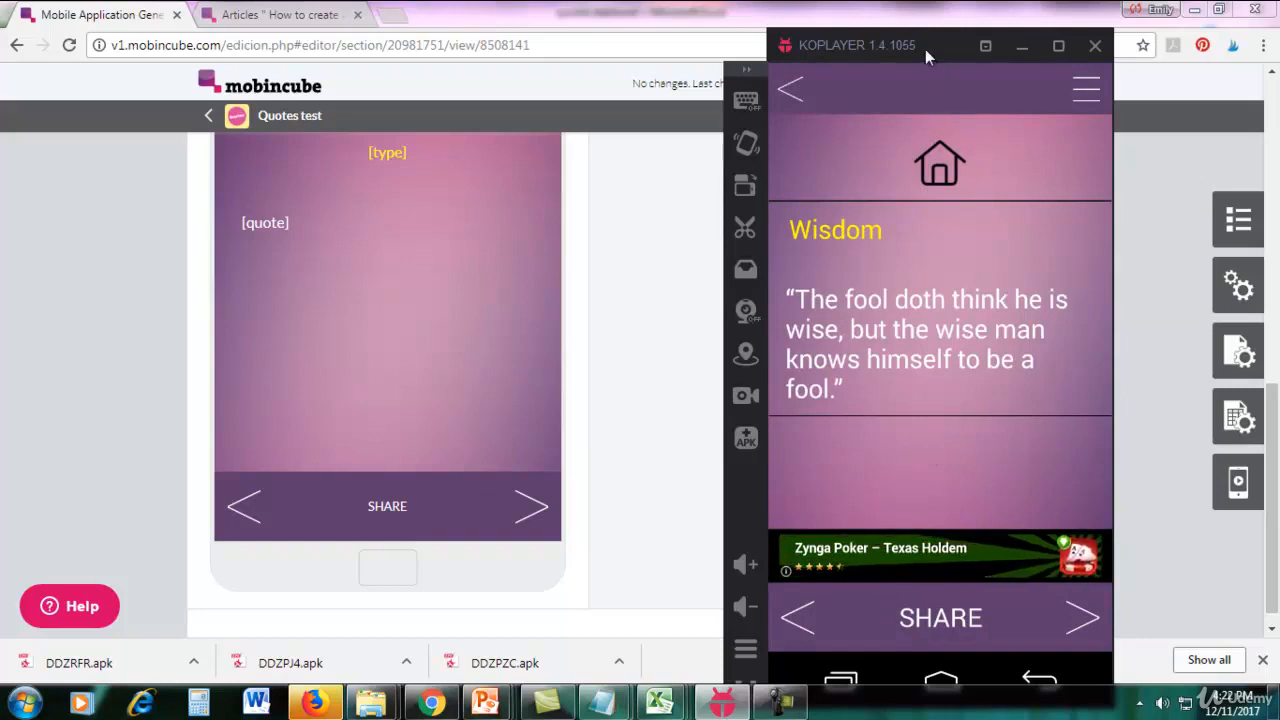
Reposition the emulator window to show the whole app and test the bottom bar's Next and Back arrows on the Wisdom quotes.
drag(925, 47, 860, 12)
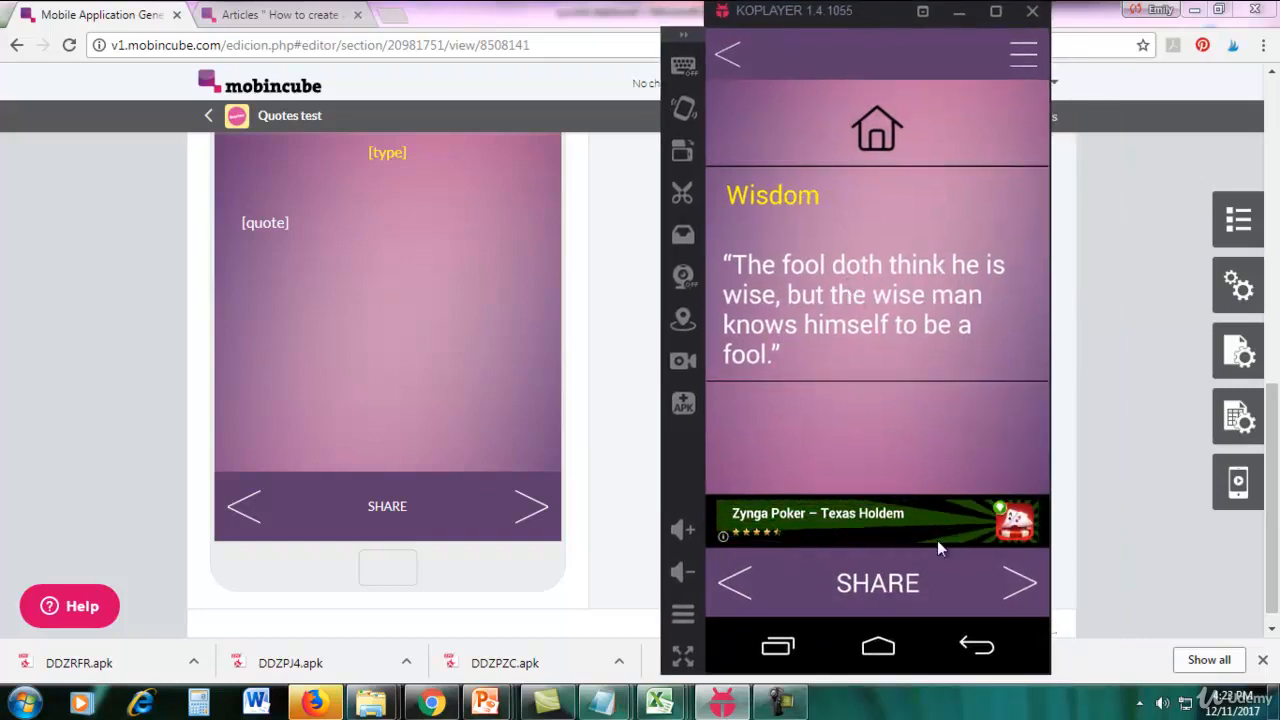
click(1020, 588)
click(1020, 588)
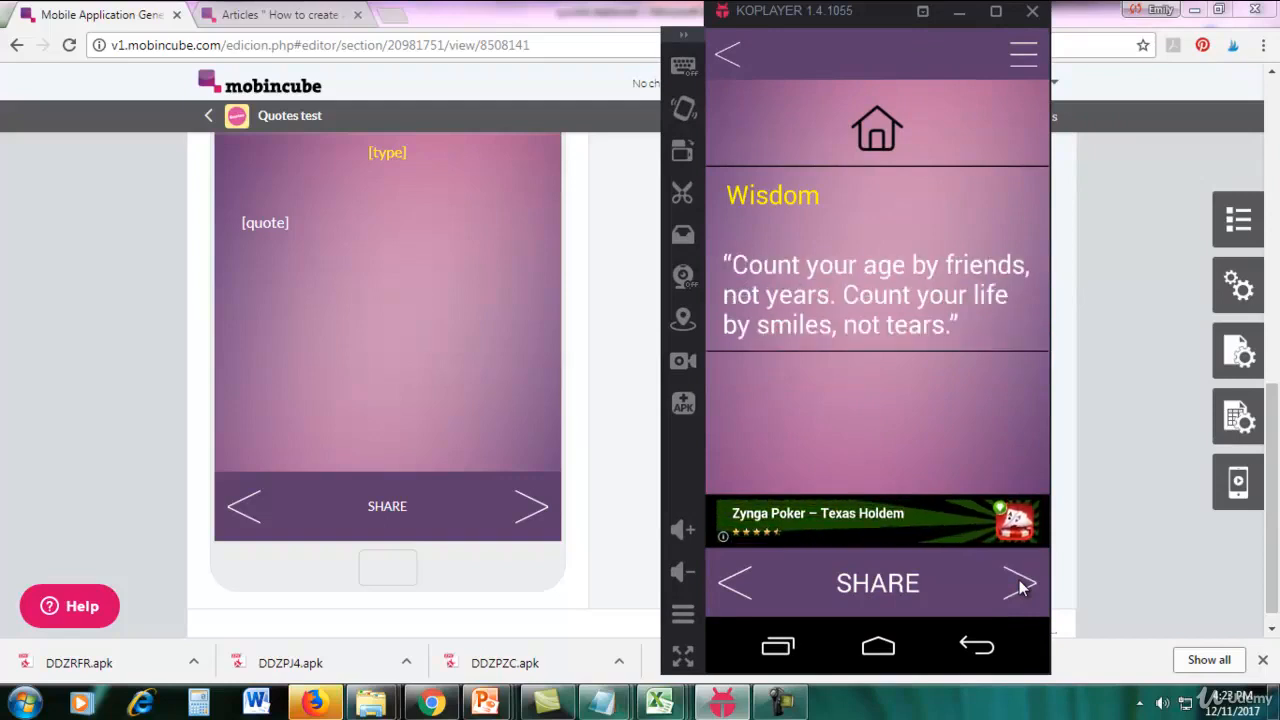
click(1014, 590)
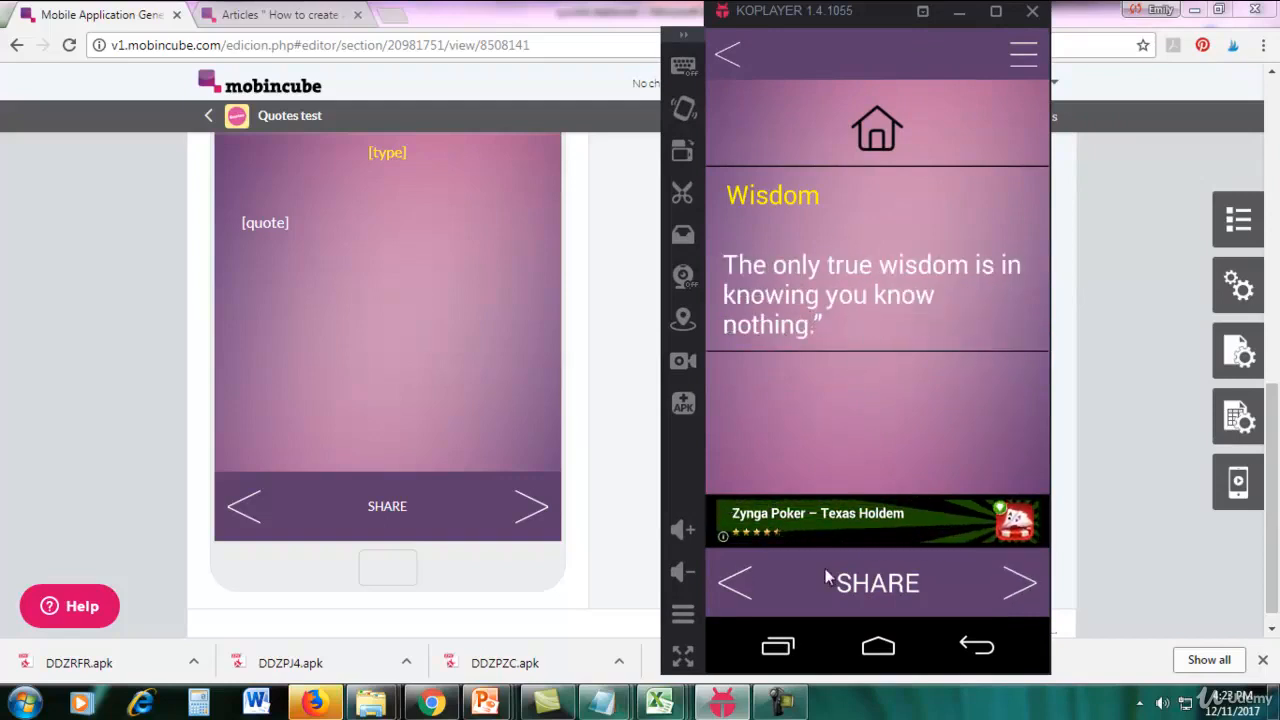
click(740, 580)
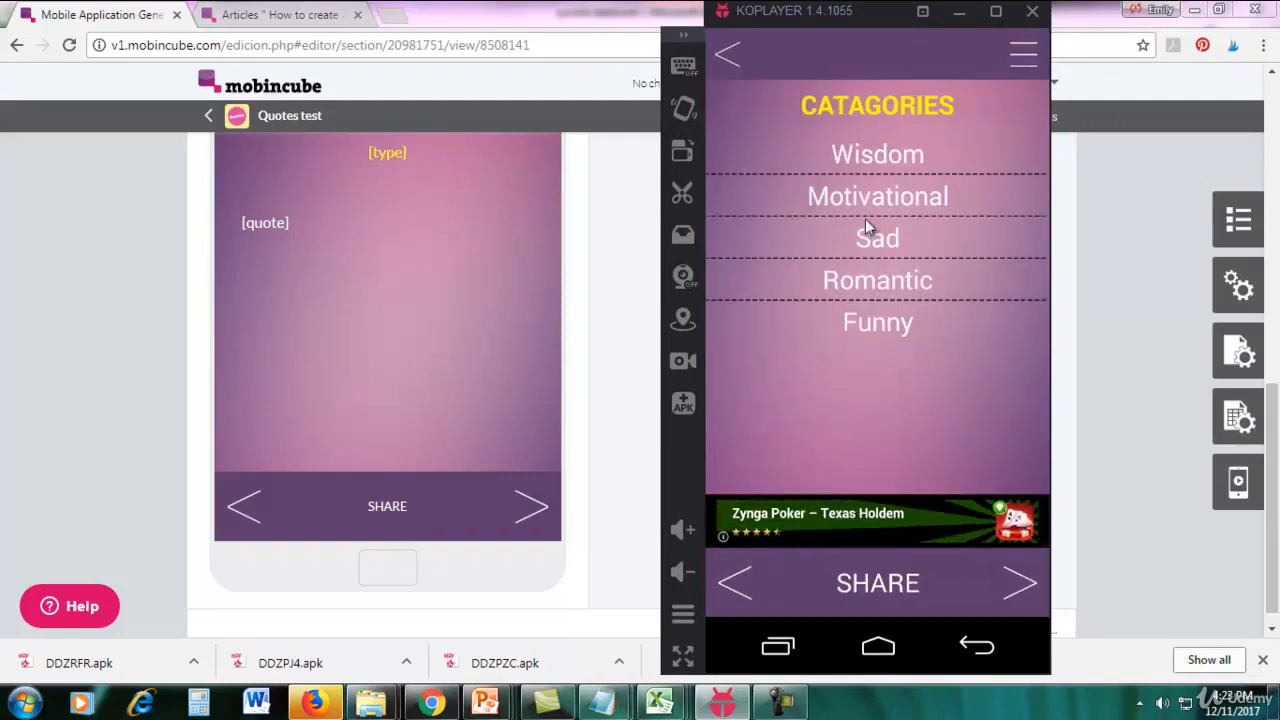
Bring the KOPLAYER emulator back in front of the Mobincube editor to view the app's category screen.
click(780, 702)
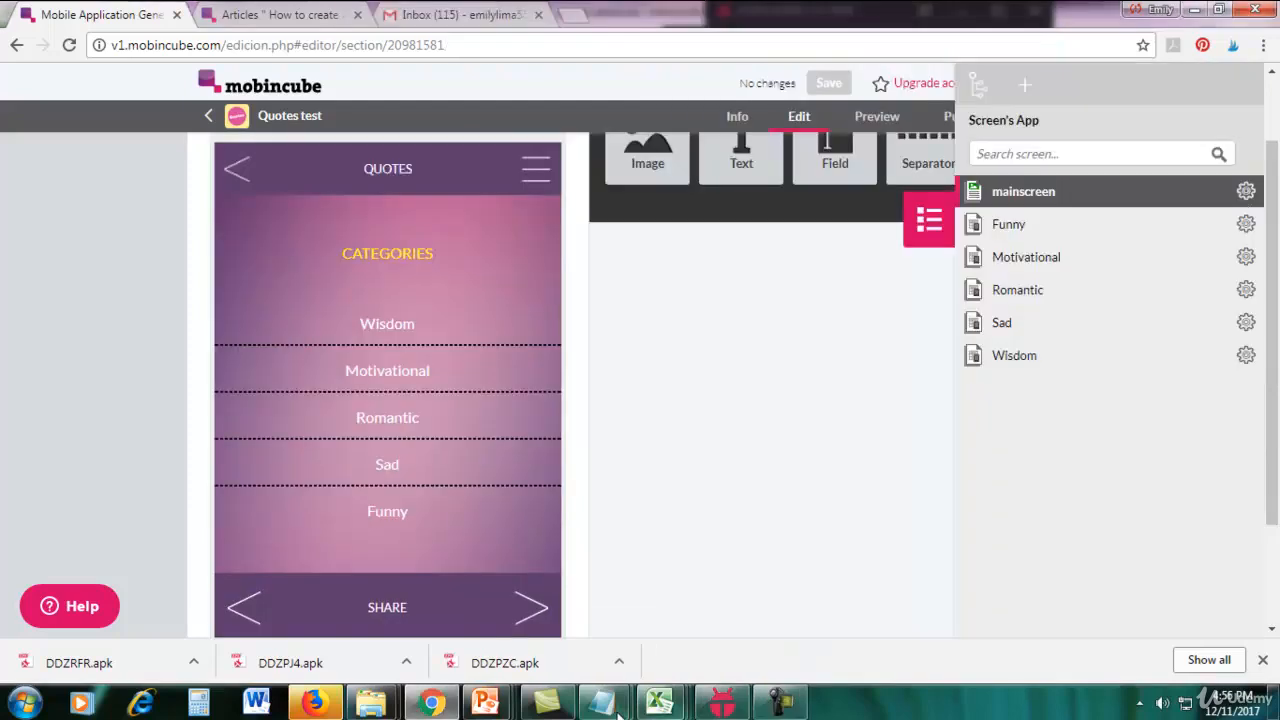
click(722, 702)
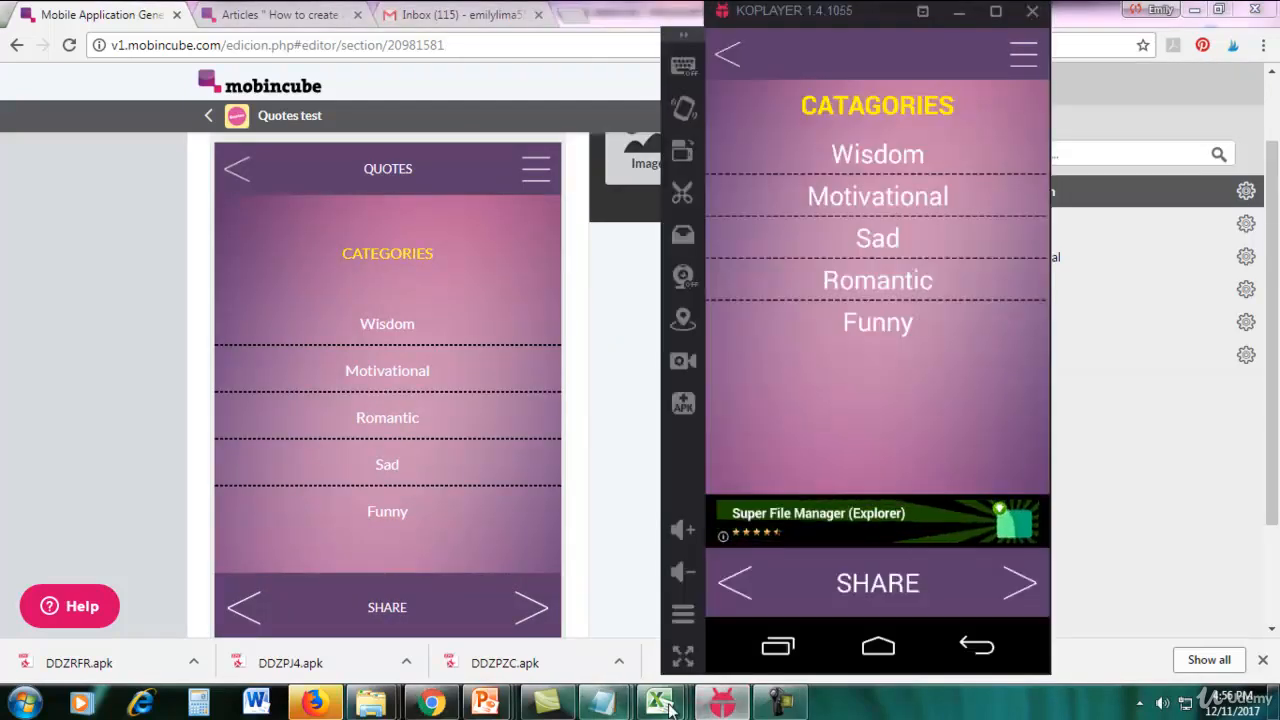